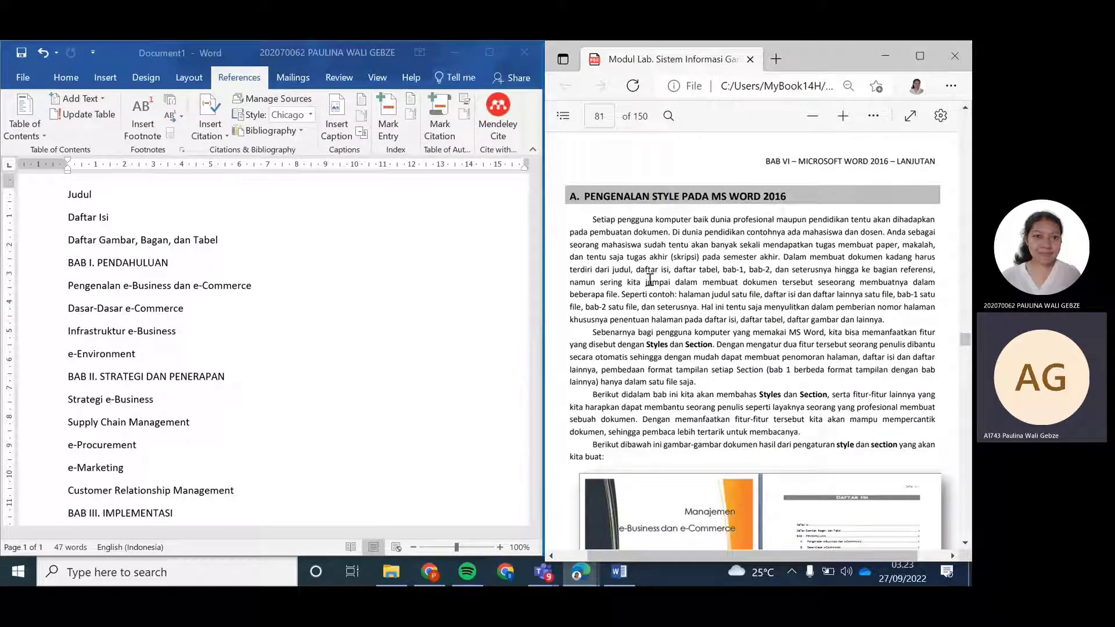
Examine the introduction to Styles and Section and the sample cover picture on page 81 of the module
{"action": "scroll", "coordinate": [650, 280], "scroll_direction": "down", "scroll_amount": 8}
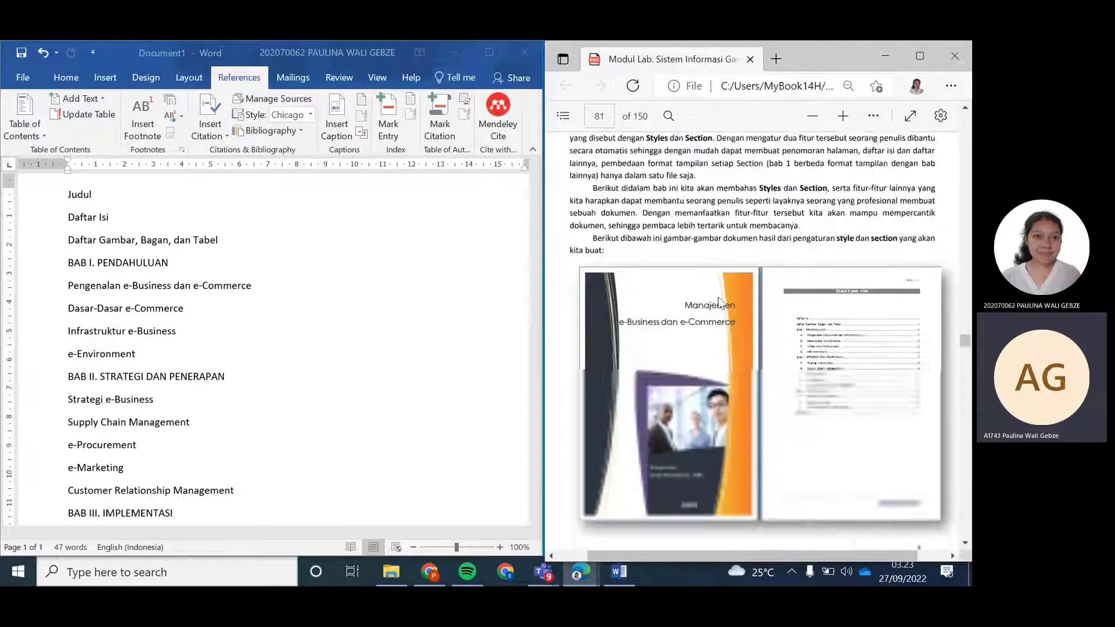
{"action": "scroll", "coordinate": [719, 302], "scroll_direction": "up", "scroll_amount": 3}
{"action": "scroll", "coordinate": [712, 266], "scroll_direction": "up", "scroll_amount": 2}
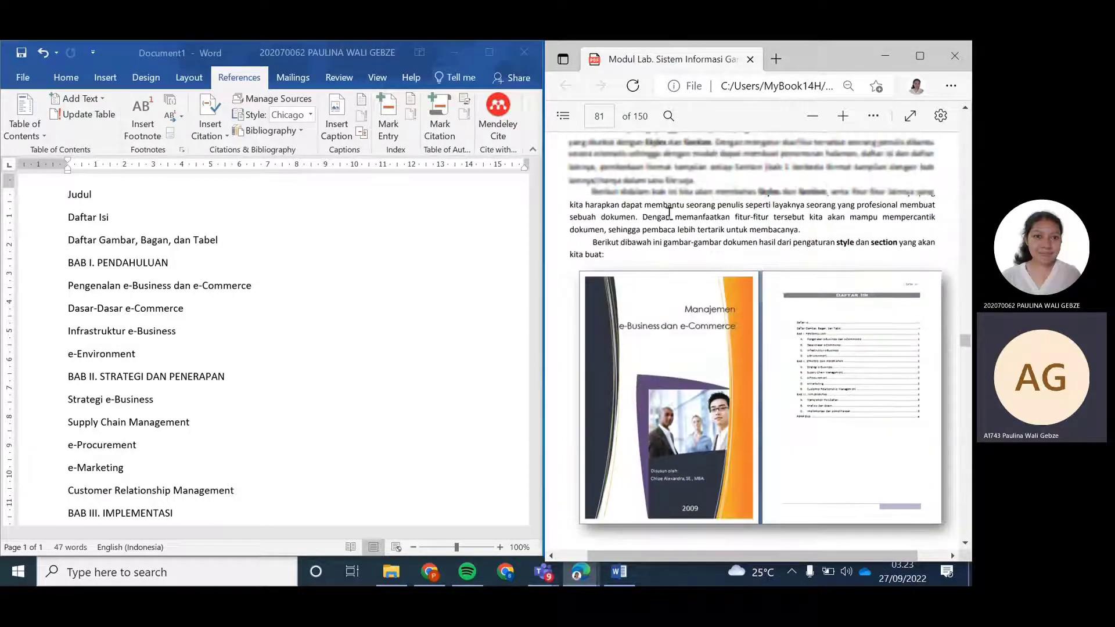
{"action": "scroll", "coordinate": [669, 214], "scroll_direction": "up", "scroll_amount": 4}
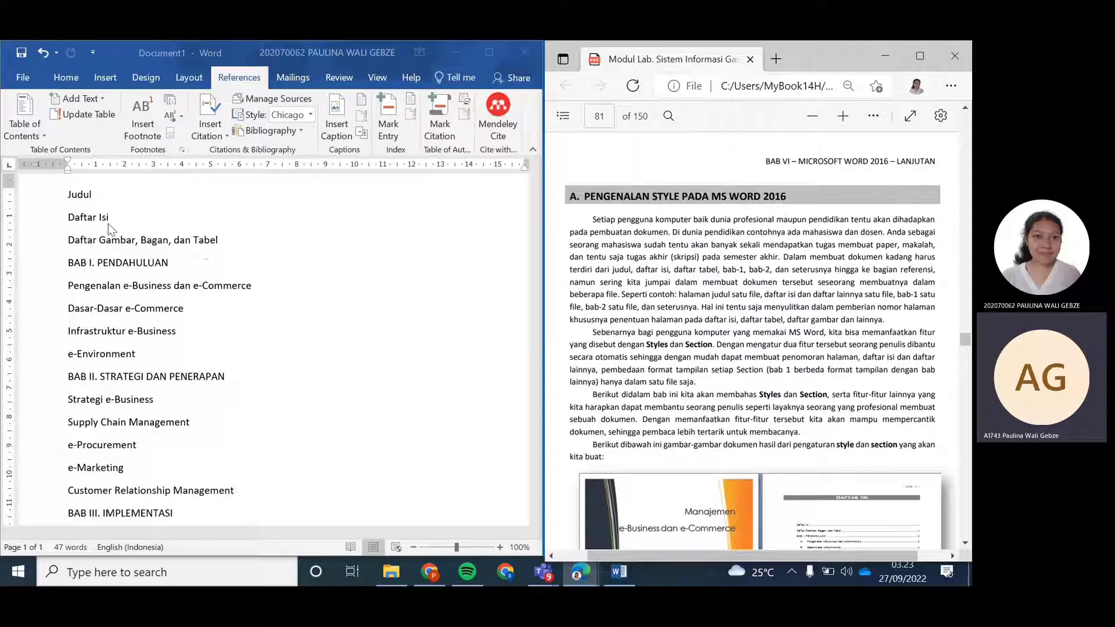
Set the document view to 80% zoom and review the outline text from Judul to REFERENSI
{"action": "left_click", "coordinate": [80, 200]}
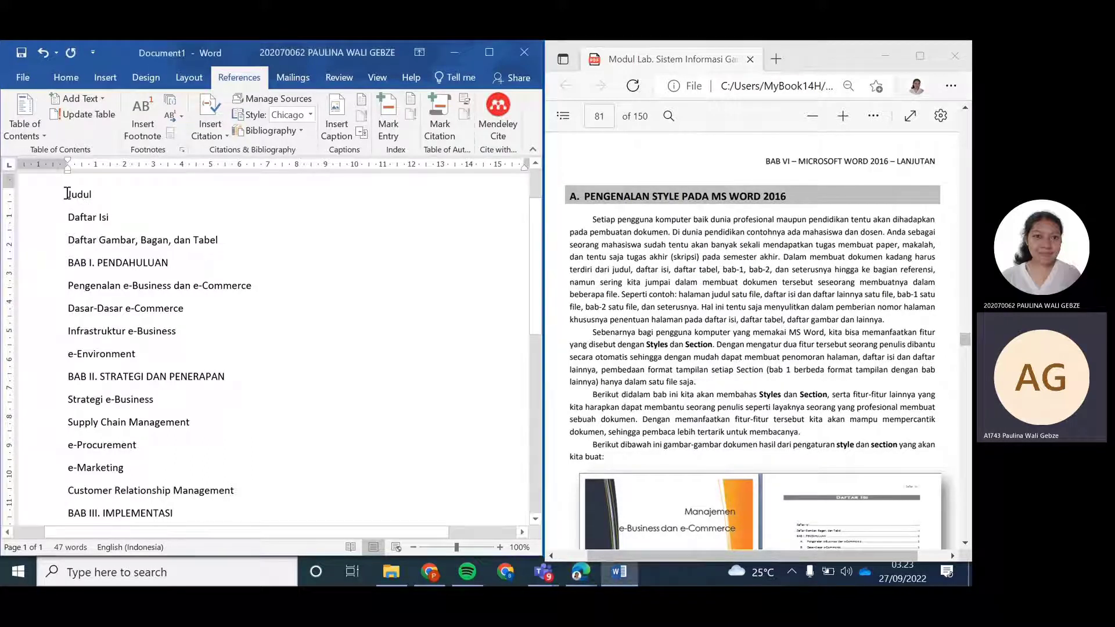
{"action": "left_click_drag", "start_coordinate": [68, 194], "coordinate": [156, 399]}
{"action": "left_click", "coordinate": [412, 546]}
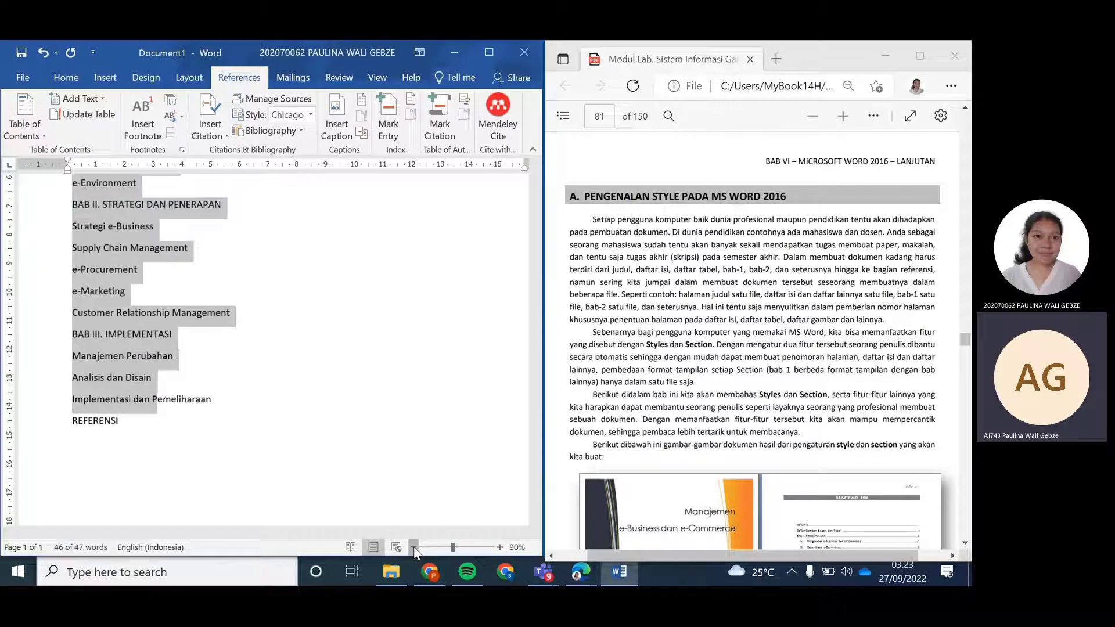
{"action": "left_click", "coordinate": [413, 547]}
{"action": "left_click", "coordinate": [413, 546]}
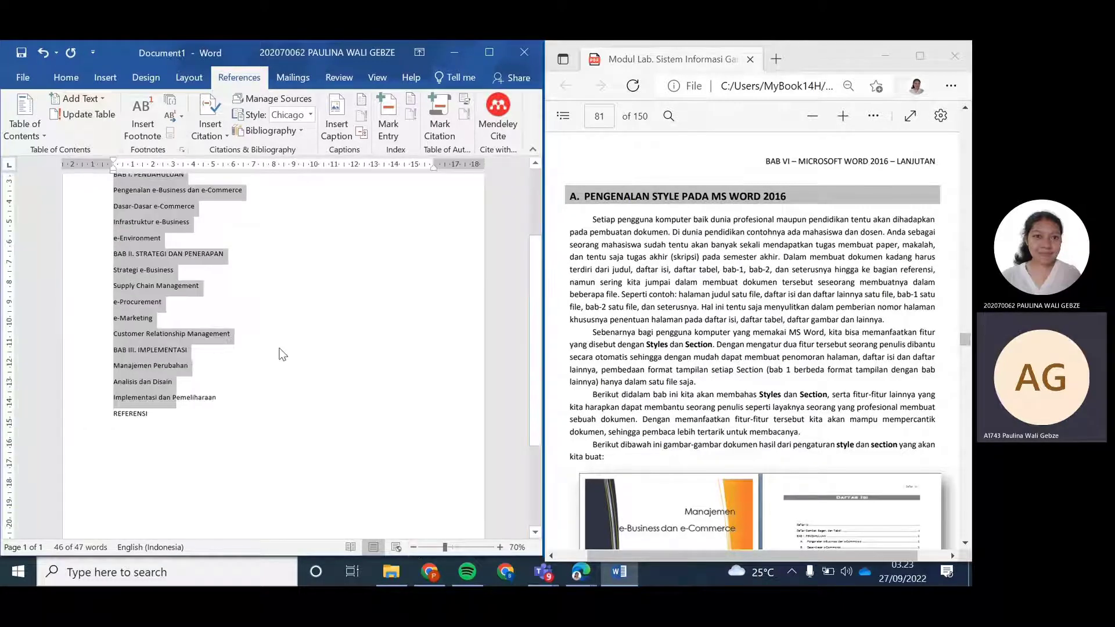
{"action": "scroll", "coordinate": [282, 354], "scroll_direction": "up", "scroll_amount": 3}
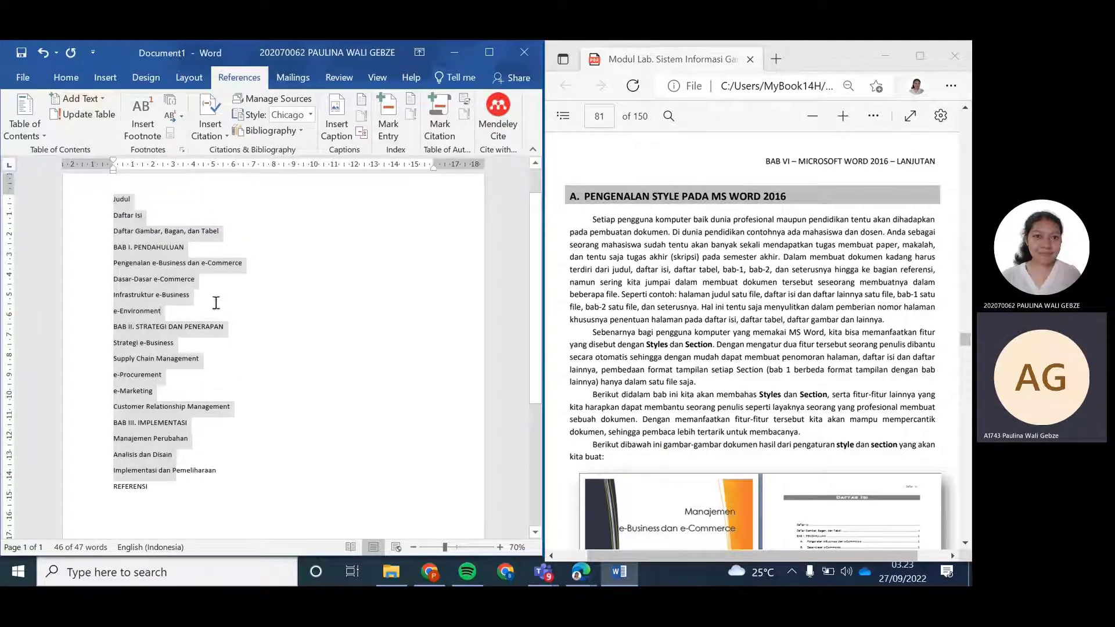
{"action": "left_click", "coordinate": [216, 302]}
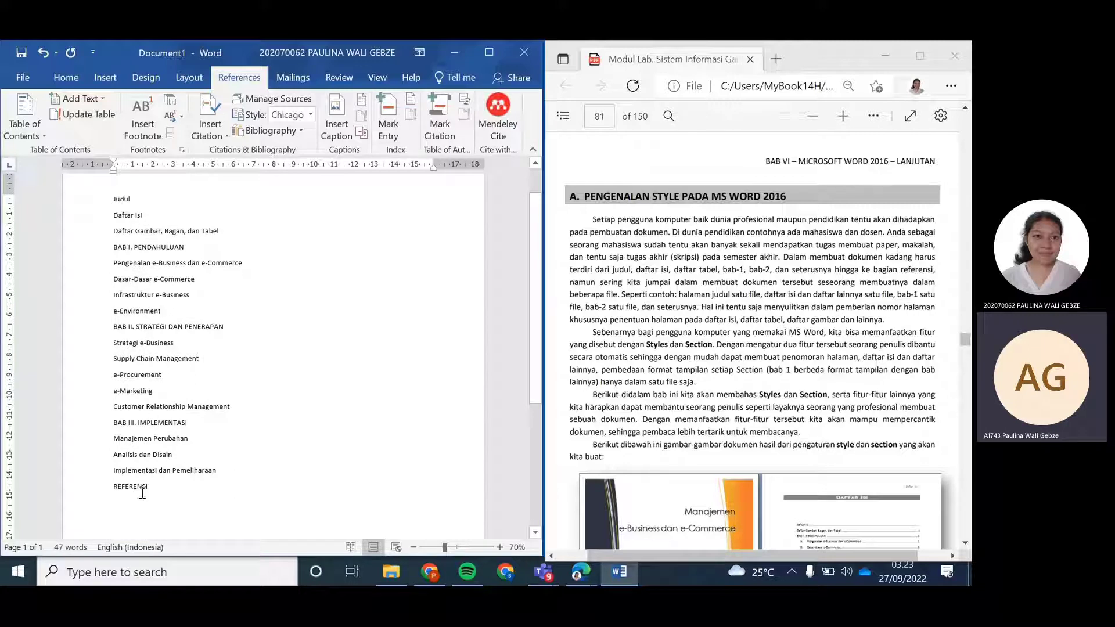
{"action": "left_click", "coordinate": [500, 547]}
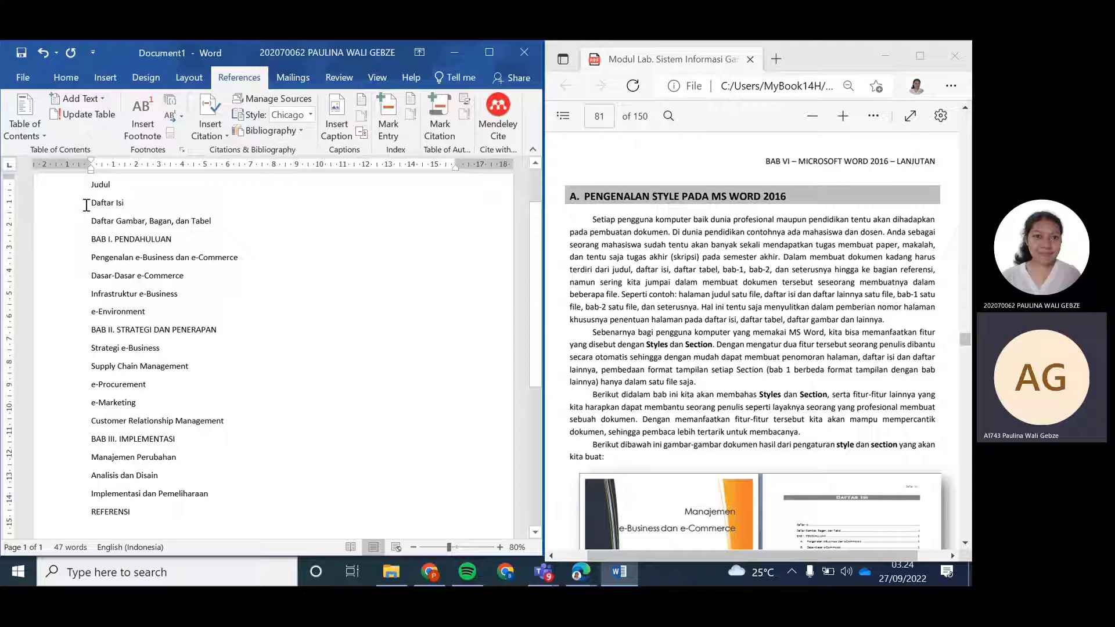
{"action": "left_click_drag", "start_coordinate": [86, 205], "coordinate": [156, 493]}
Examine the sample document pages and the Membuat Style section on pages 81 to 83 of the module
{"action": "left_click", "coordinate": [709, 216]}
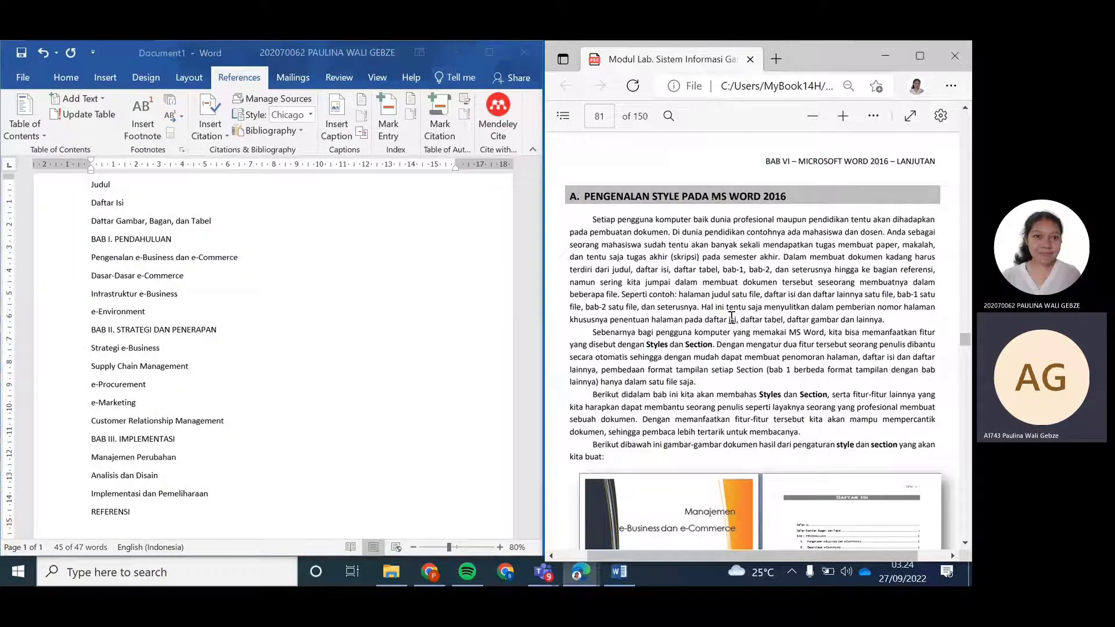
{"action": "scroll", "coordinate": [704, 278], "scroll_direction": "down", "scroll_amount": 5}
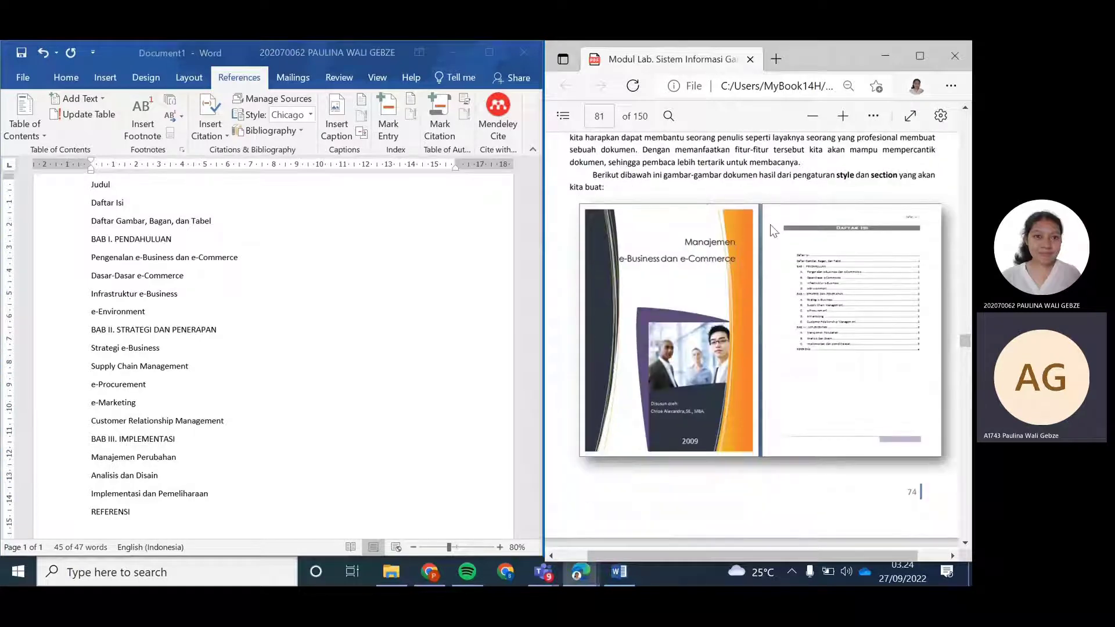
{"action": "scroll", "coordinate": [791, 233], "scroll_direction": "down", "scroll_amount": 1}
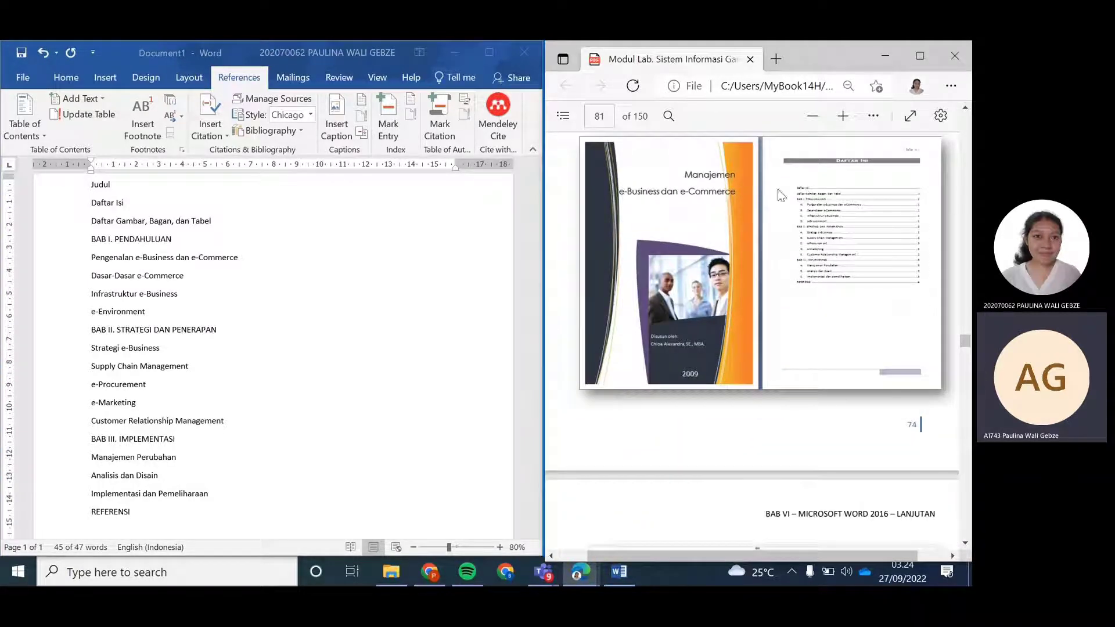
{"action": "scroll", "coordinate": [813, 223], "scroll_direction": "down", "scroll_amount": 1}
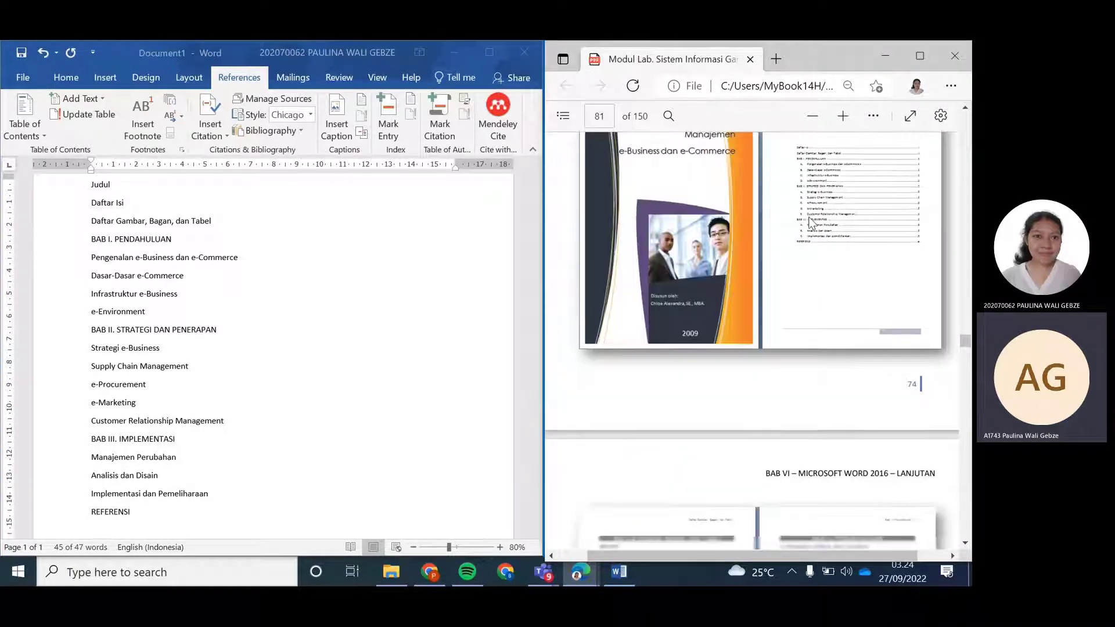
{"action": "scroll", "coordinate": [813, 218], "scroll_direction": "up", "scroll_amount": 2}
{"action": "scroll", "coordinate": [819, 238], "scroll_direction": "down", "scroll_amount": 5}
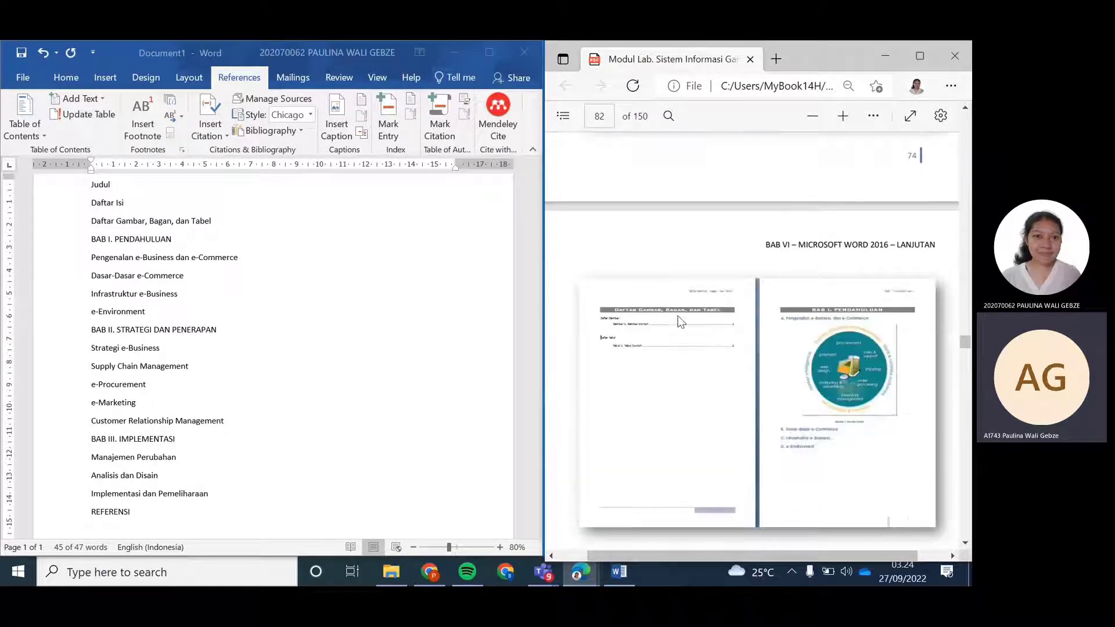
{"action": "scroll", "coordinate": [691, 319], "scroll_direction": "down", "scroll_amount": 1}
{"action": "scroll", "coordinate": [837, 258], "scroll_direction": "down", "scroll_amount": 6}
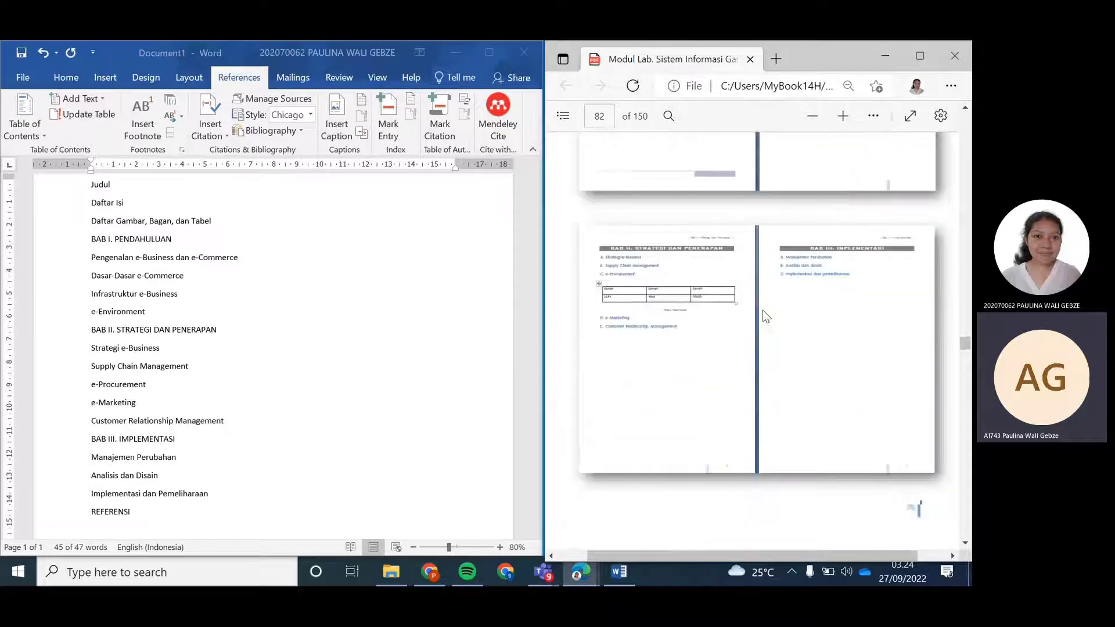
{"action": "scroll", "coordinate": [767, 310], "scroll_direction": "down", "scroll_amount": 5}
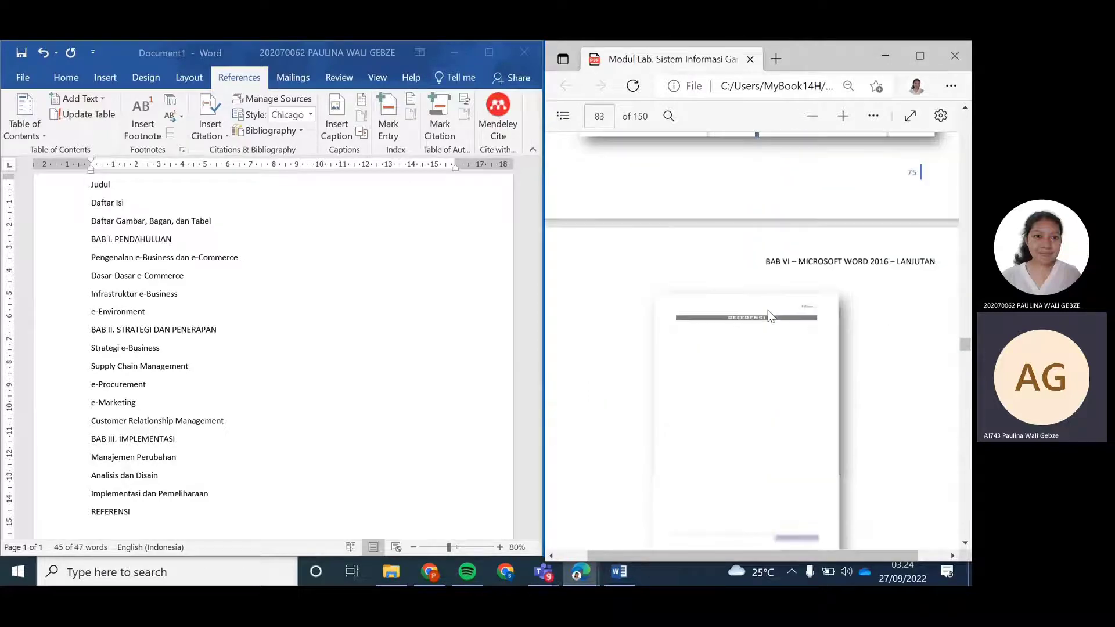
{"action": "scroll", "coordinate": [758, 259], "scroll_direction": "down", "scroll_amount": 1}
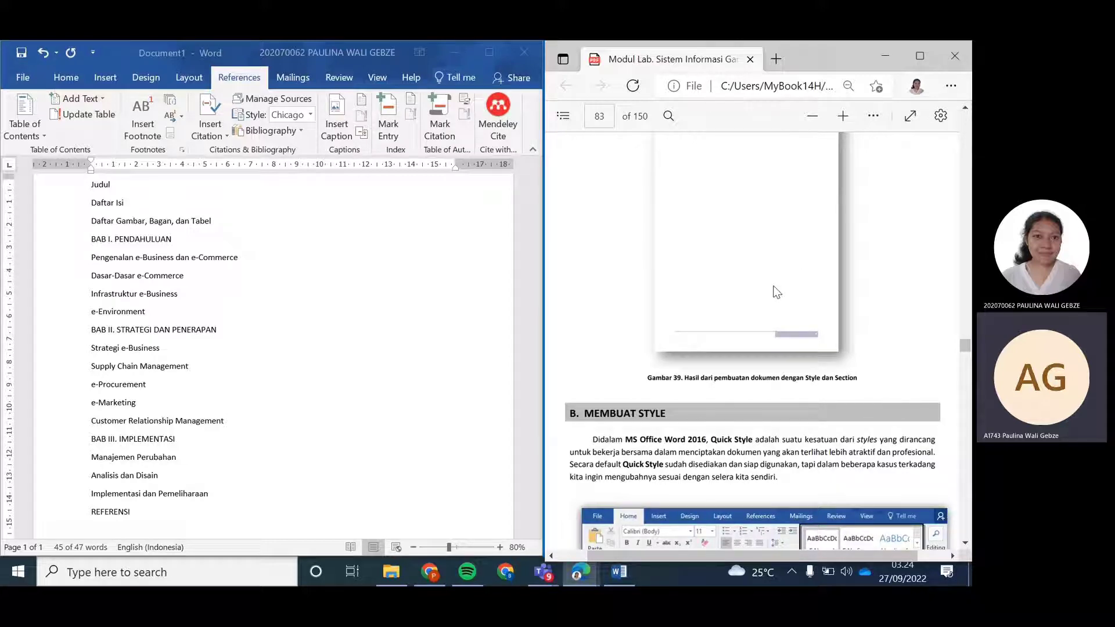
{"action": "scroll", "coordinate": [776, 291], "scroll_direction": "down", "scroll_amount": 4}
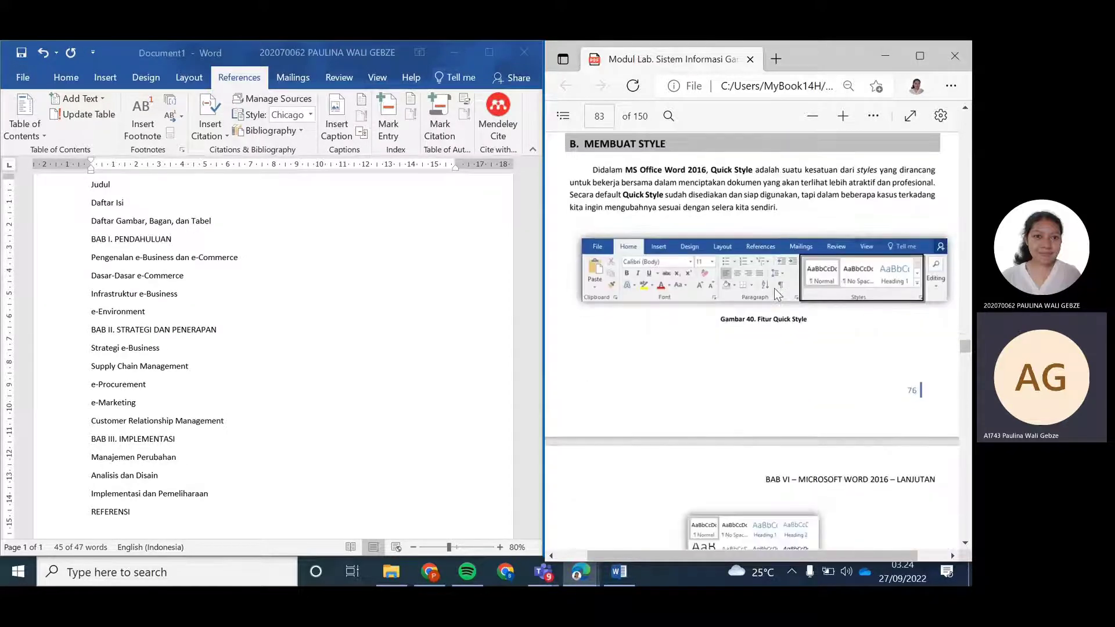
{"action": "scroll", "coordinate": [774, 288], "scroll_direction": "up", "scroll_amount": 2}
{"action": "scroll", "coordinate": [774, 288], "scroll_direction": "down", "scroll_amount": 1}
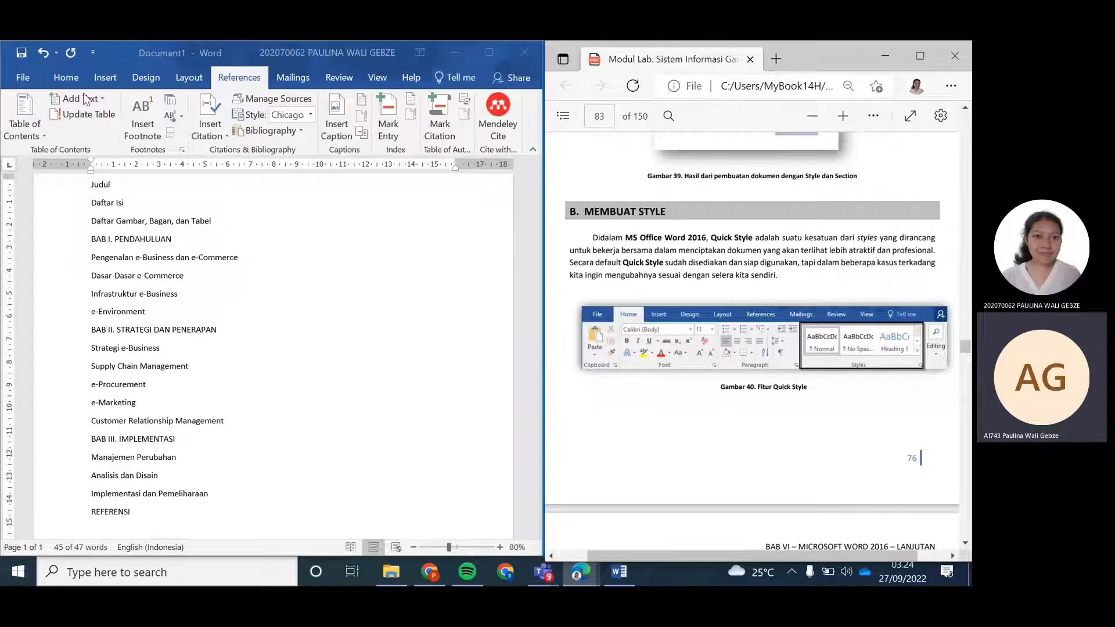
Switch to Word and display the gallery of quick styles with the outline text selected
{"action": "left_click", "coordinate": [69, 82]}
{"action": "left_click", "coordinate": [73, 81]}
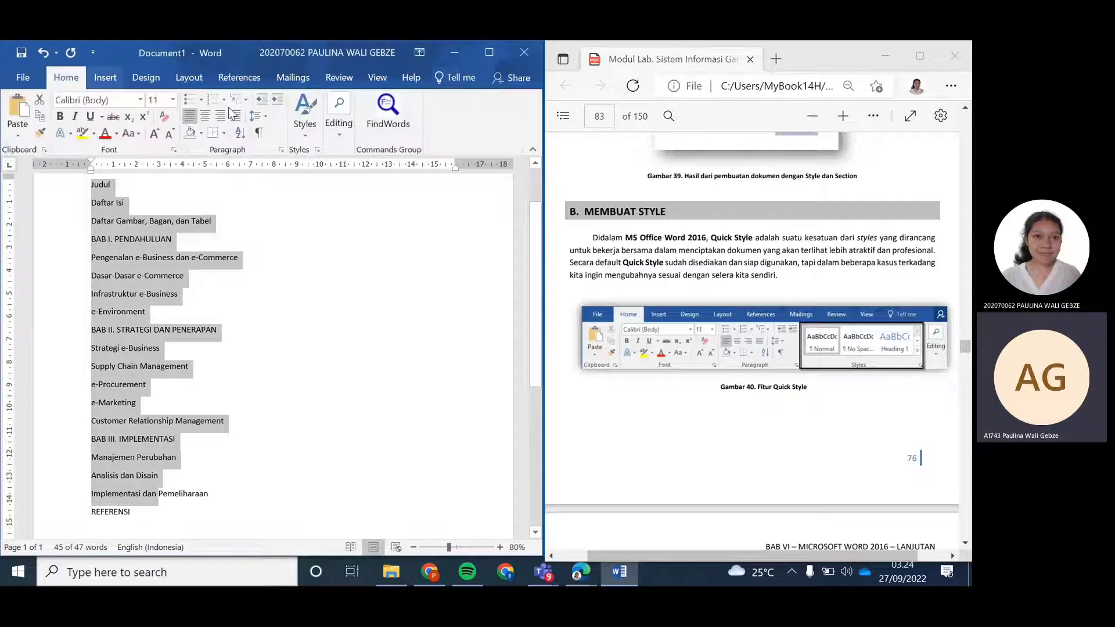
{"action": "scroll", "coordinate": [331, 192], "scroll_direction": "up", "scroll_amount": 1}
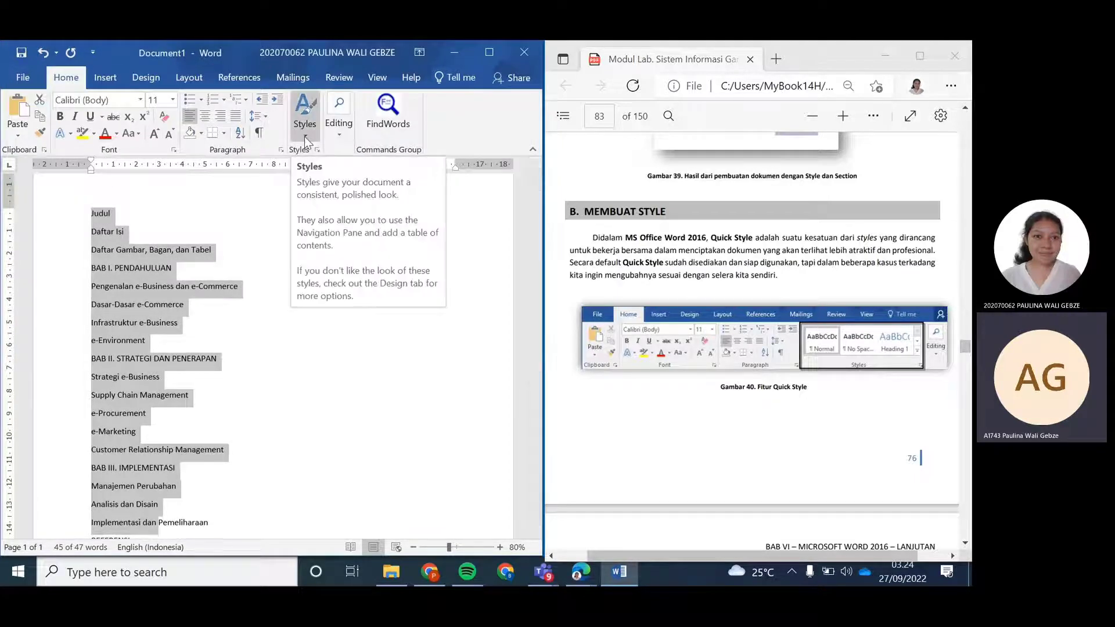
{"action": "left_click", "coordinate": [304, 137]}
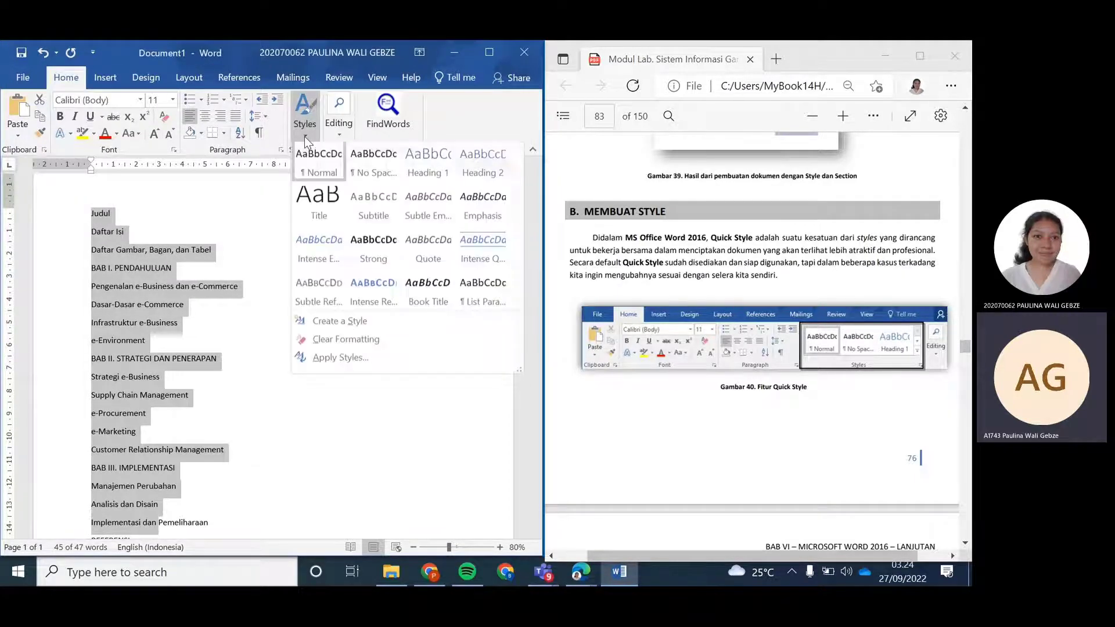
Read the modified style example and the Membuat file dokumen baru instructions on pages 84 and 85 of the module
{"action": "left_click", "coordinate": [680, 238]}
{"action": "scroll", "coordinate": [680, 238], "scroll_direction": "down", "scroll_amount": 1}
{"action": "scroll", "coordinate": [680, 238], "scroll_direction": "down", "scroll_amount": 10}
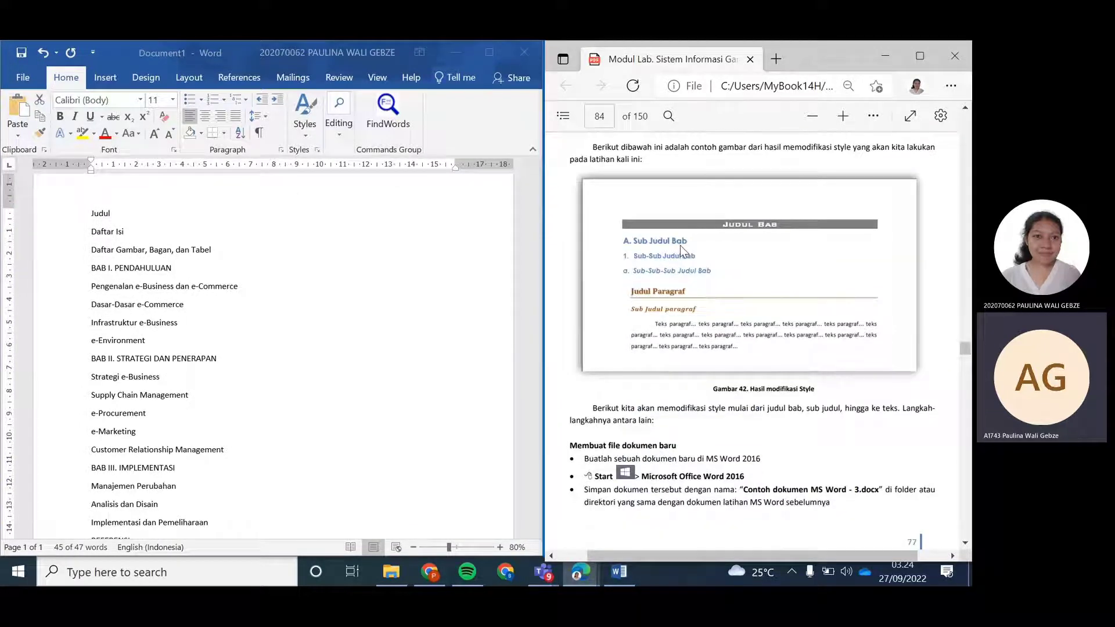
{"action": "scroll", "coordinate": [647, 256], "scroll_direction": "up", "scroll_amount": 2}
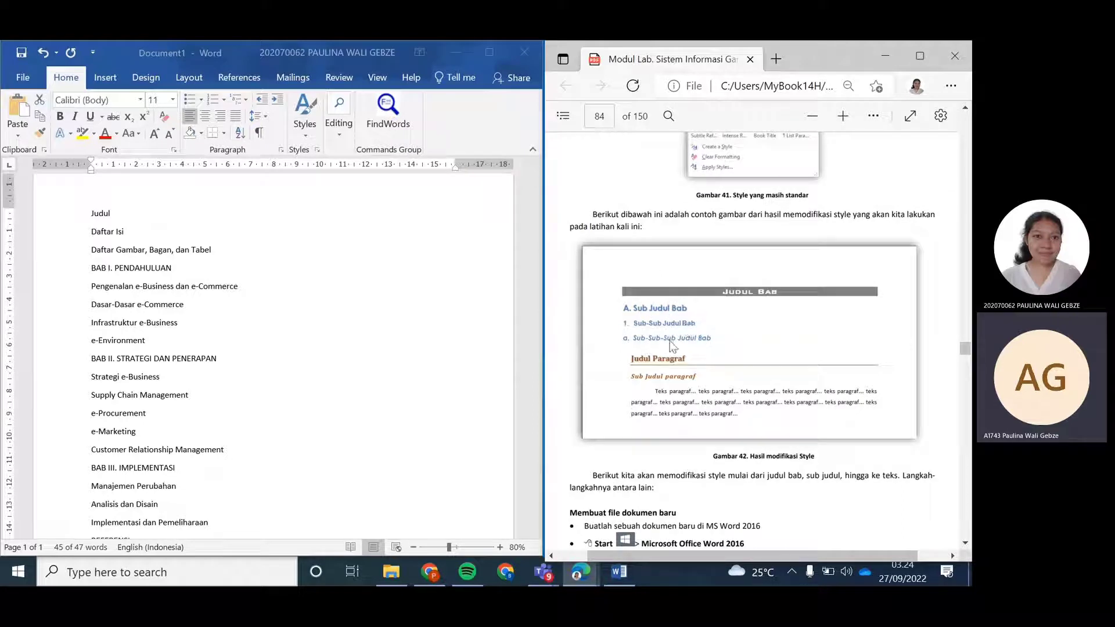
{"action": "scroll", "coordinate": [667, 372], "scroll_direction": "down", "scroll_amount": 5}
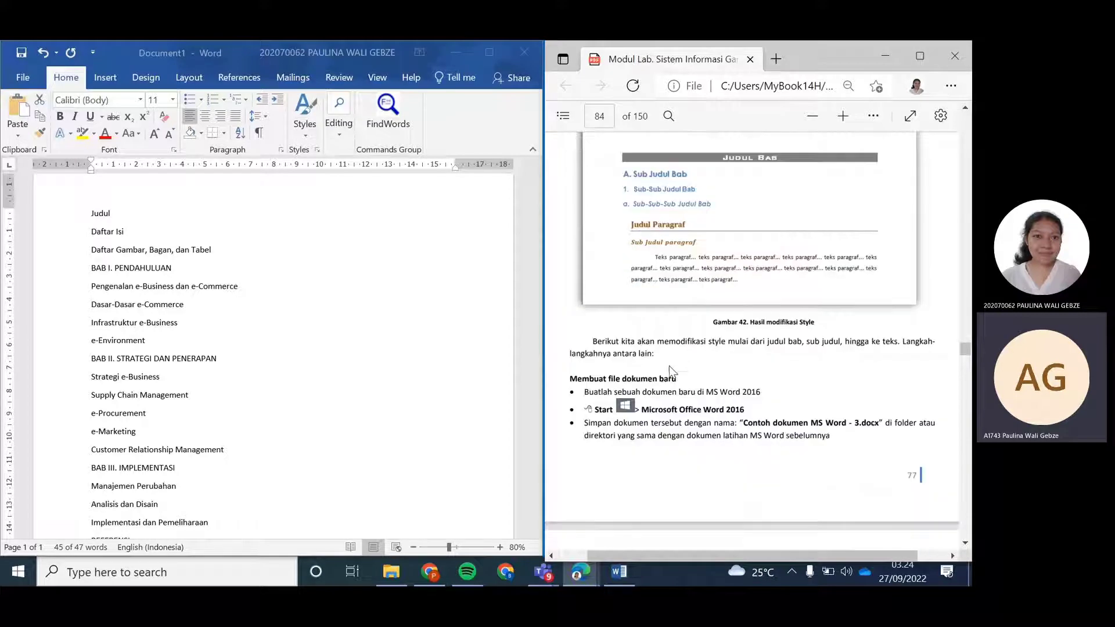
{"action": "scroll", "coordinate": [638, 293], "scroll_direction": "down", "scroll_amount": 1}
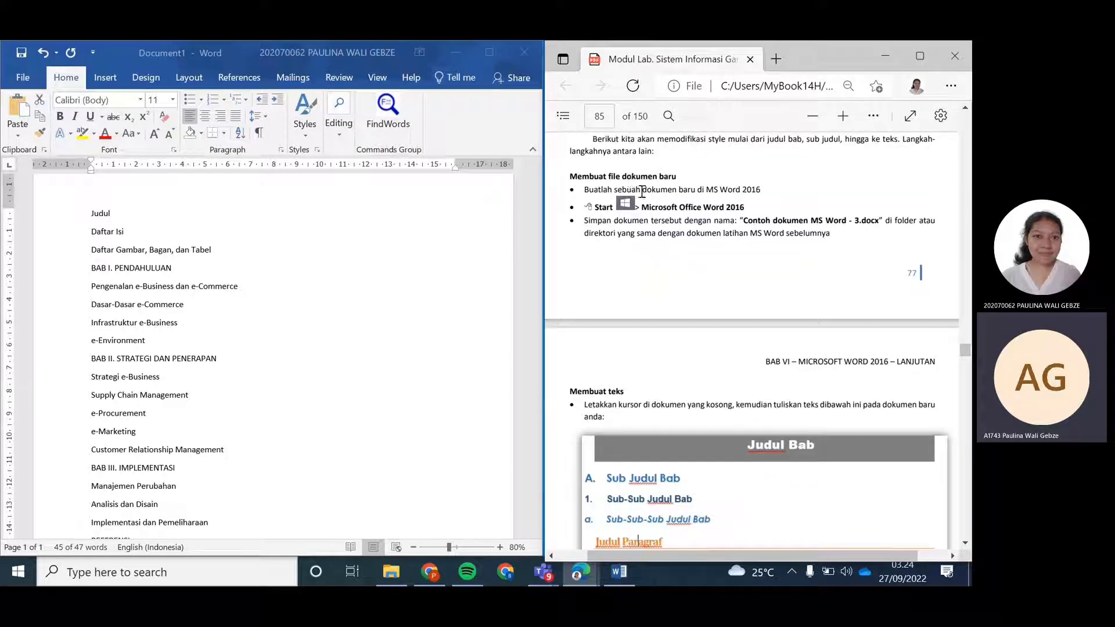
{"action": "scroll", "coordinate": [663, 235], "scroll_direction": "down", "scroll_amount": 3}
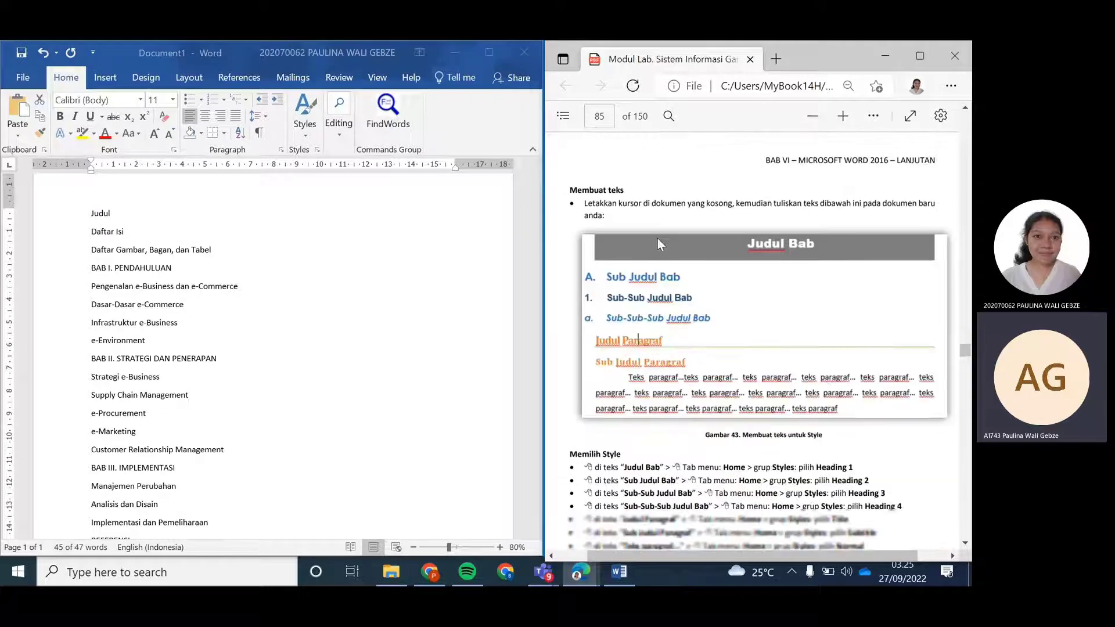
Compare the module's Membuat teks instruction with the outline text already in the document
{"action": "left_click_drag", "start_coordinate": [582, 192], "coordinate": [623, 192]}
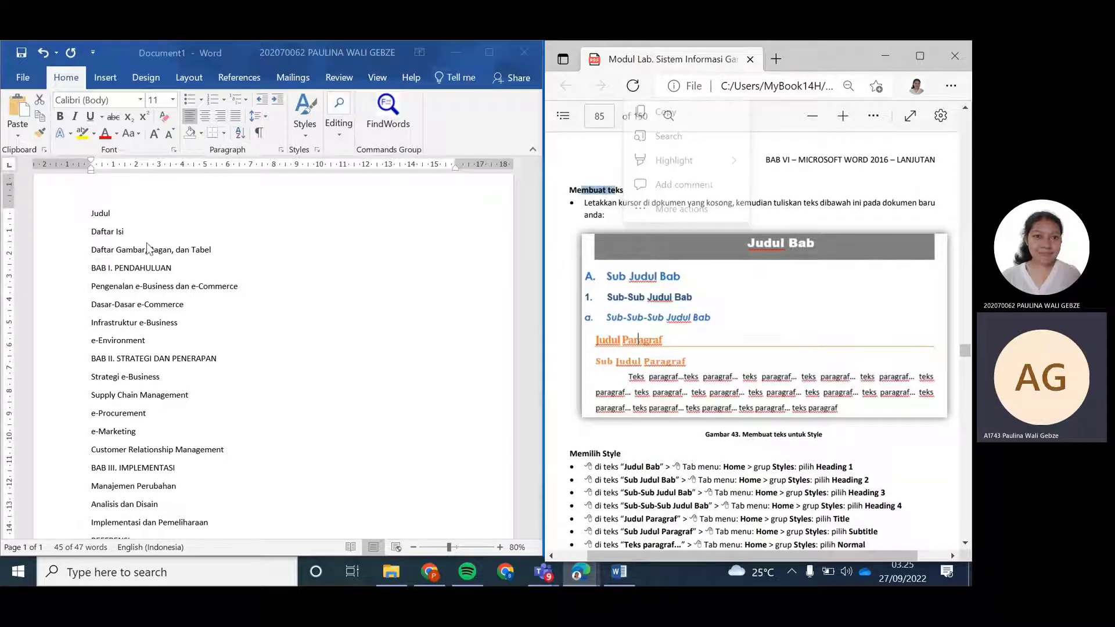
{"action": "left_click_drag", "start_coordinate": [92, 213], "coordinate": [154, 358]}
{"action": "scroll", "coordinate": [211, 465], "scroll_direction": "down", "scroll_amount": 1}
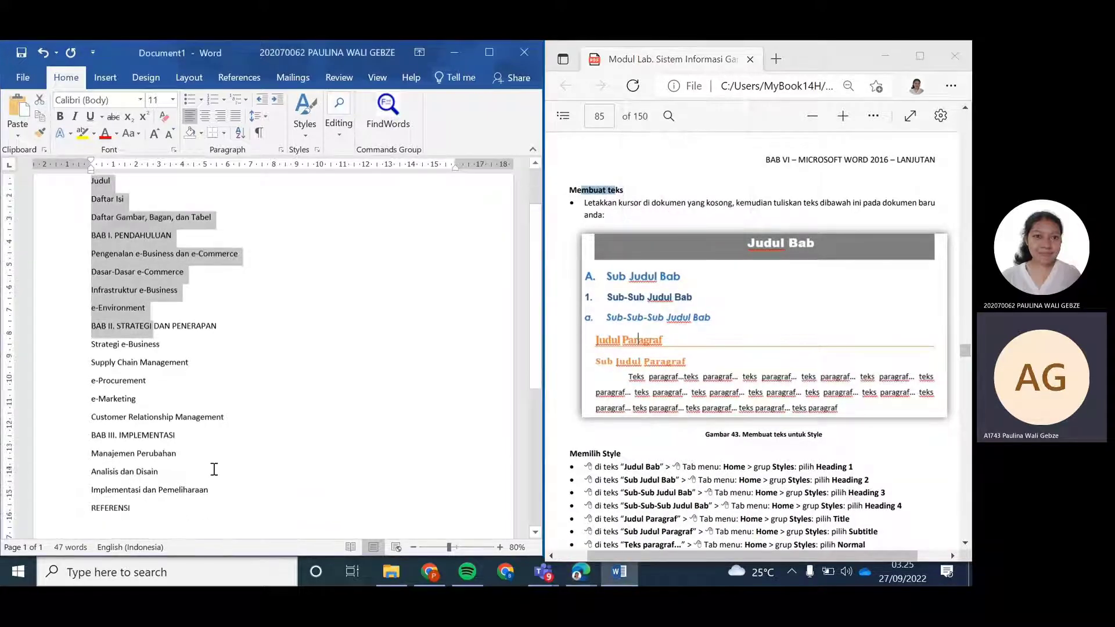
{"action": "left_click", "coordinate": [138, 481]}
{"action": "scroll", "coordinate": [281, 420], "scroll_direction": "up", "scroll_amount": 1}
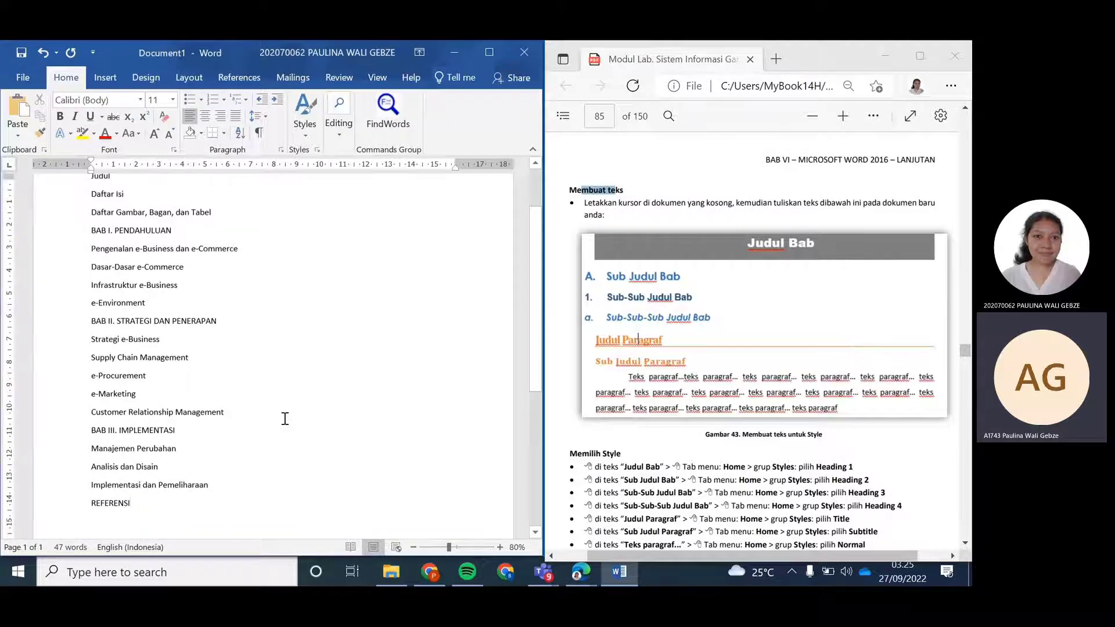
{"action": "left_click", "coordinate": [250, 355]}
Read the module's Memilih Style steps and the Memodifikasi Style Heading 1 instructions on pages 85 and 86
{"action": "scroll", "coordinate": [697, 299], "scroll_direction": "down", "scroll_amount": 3}
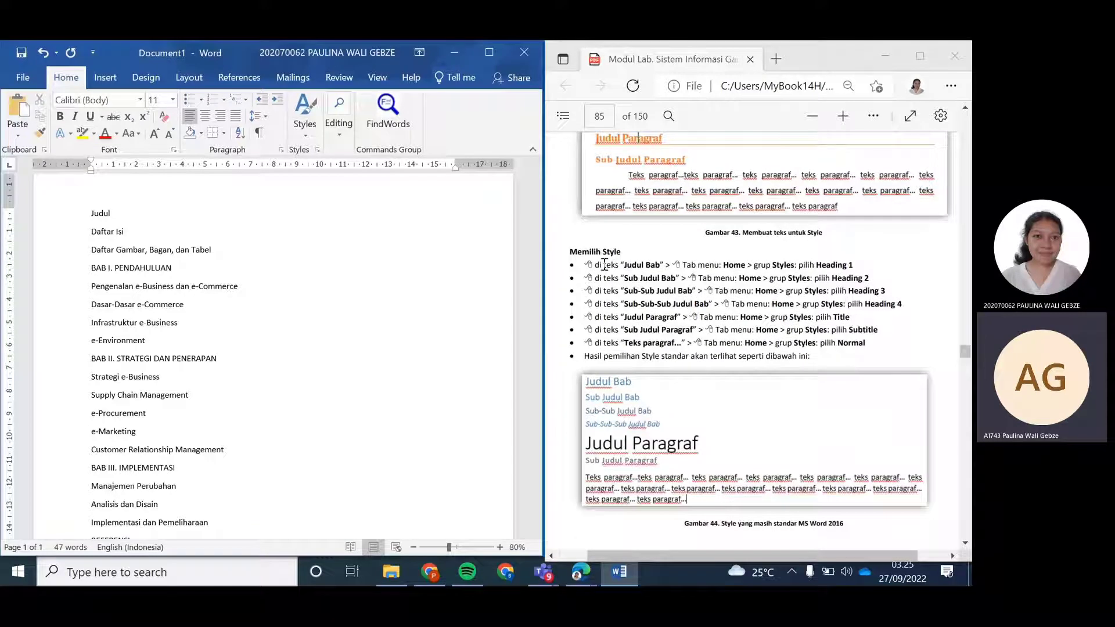
{"action": "scroll", "coordinate": [594, 256], "scroll_direction": "up", "scroll_amount": 3}
{"action": "scroll", "coordinate": [665, 382], "scroll_direction": "down", "scroll_amount": 2}
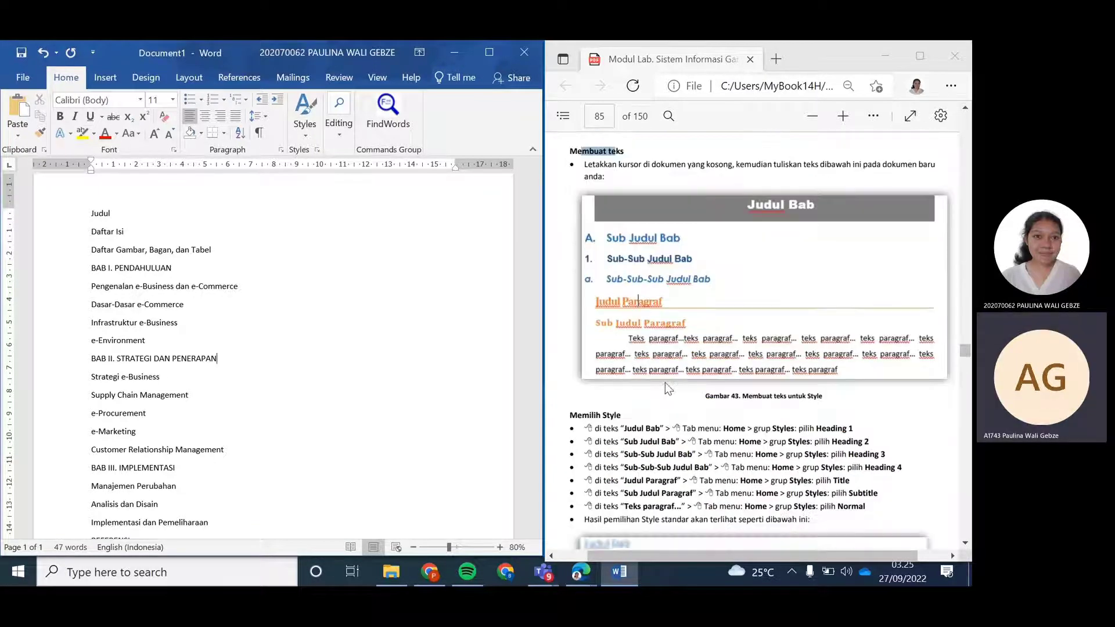
{"action": "scroll", "coordinate": [632, 345], "scroll_direction": "down", "scroll_amount": 2}
{"action": "scroll", "coordinate": [617, 337], "scroll_direction": "down", "scroll_amount": 7}
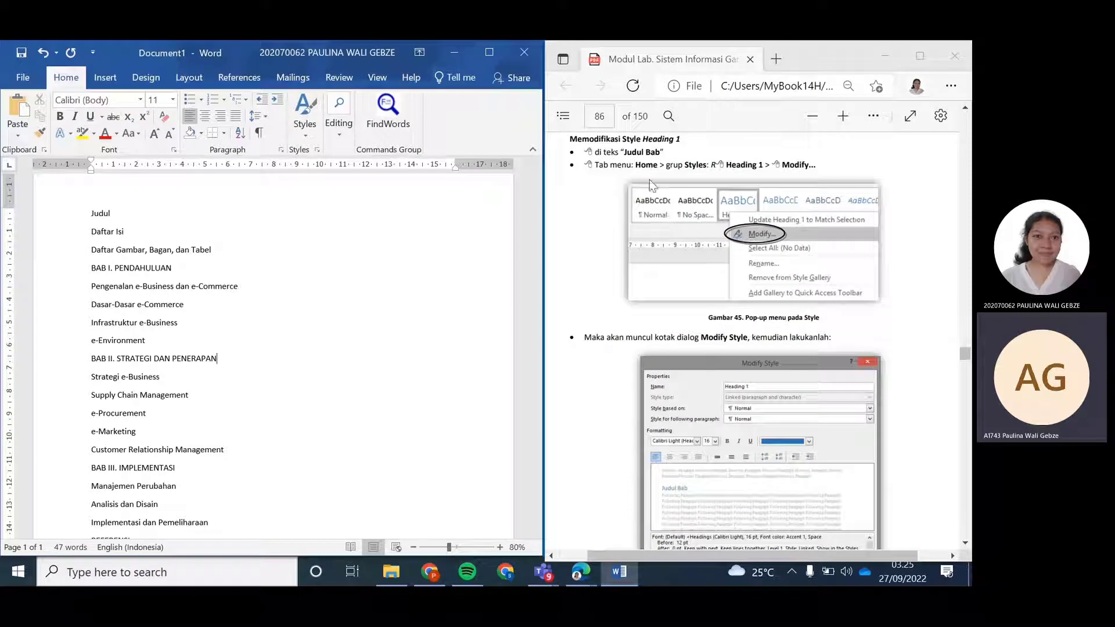
{"action": "scroll", "coordinate": [634, 212], "scroll_direction": "up", "scroll_amount": 1}
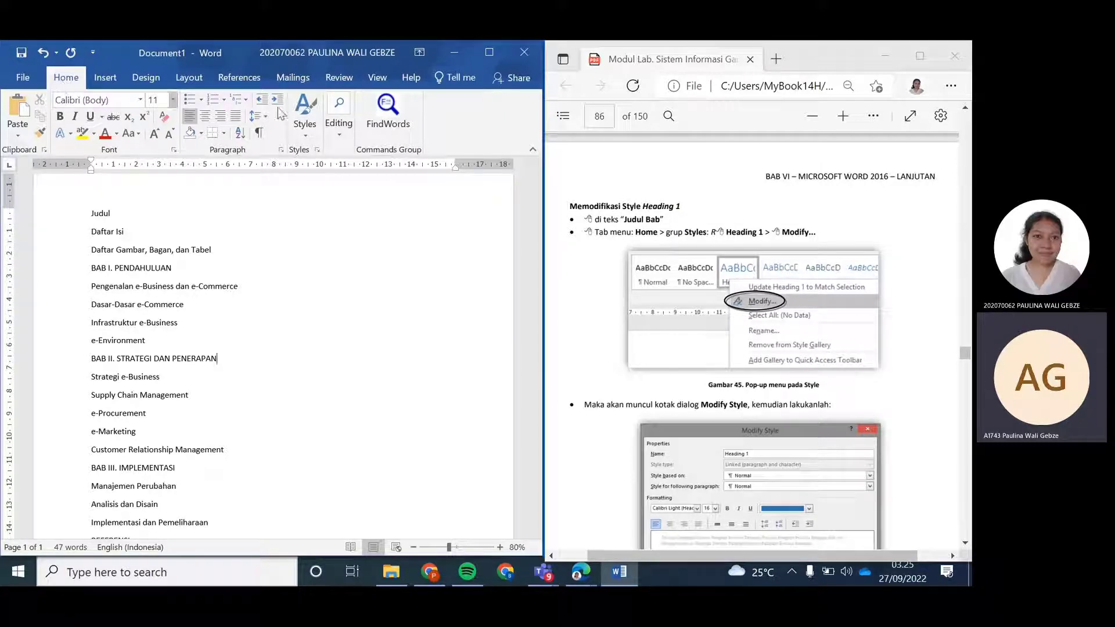
Open the Heading 1 style for modification, keeping the module readable beside it at the Font and Paragraph instructions
{"action": "left_click", "coordinate": [306, 139]}
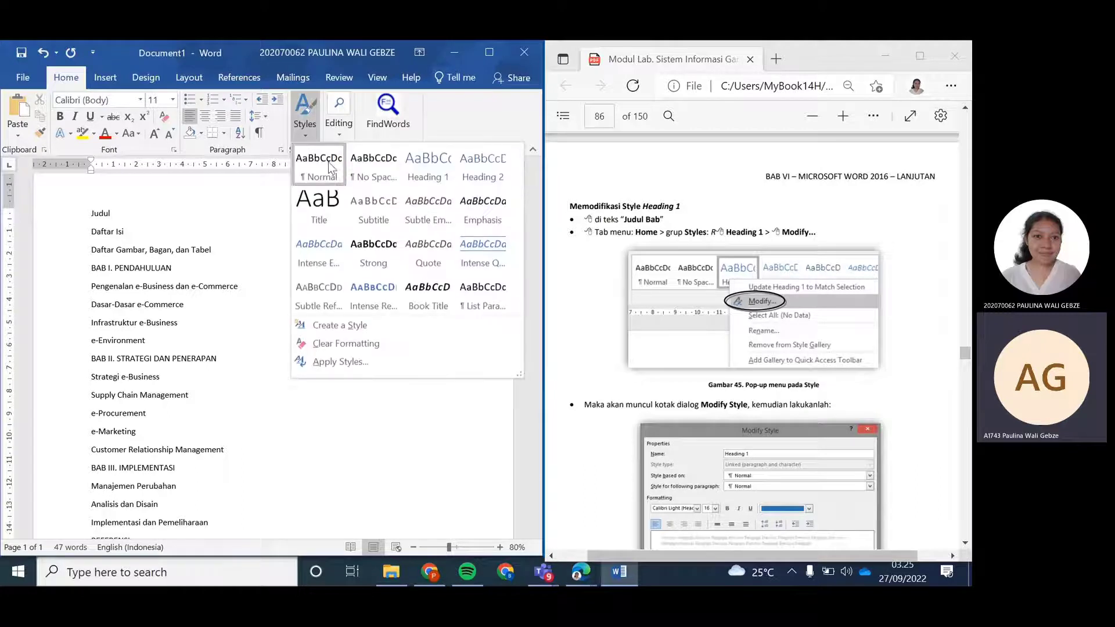
{"action": "right_click", "coordinate": [424, 166]}
{"action": "left_click", "coordinate": [460, 186]}
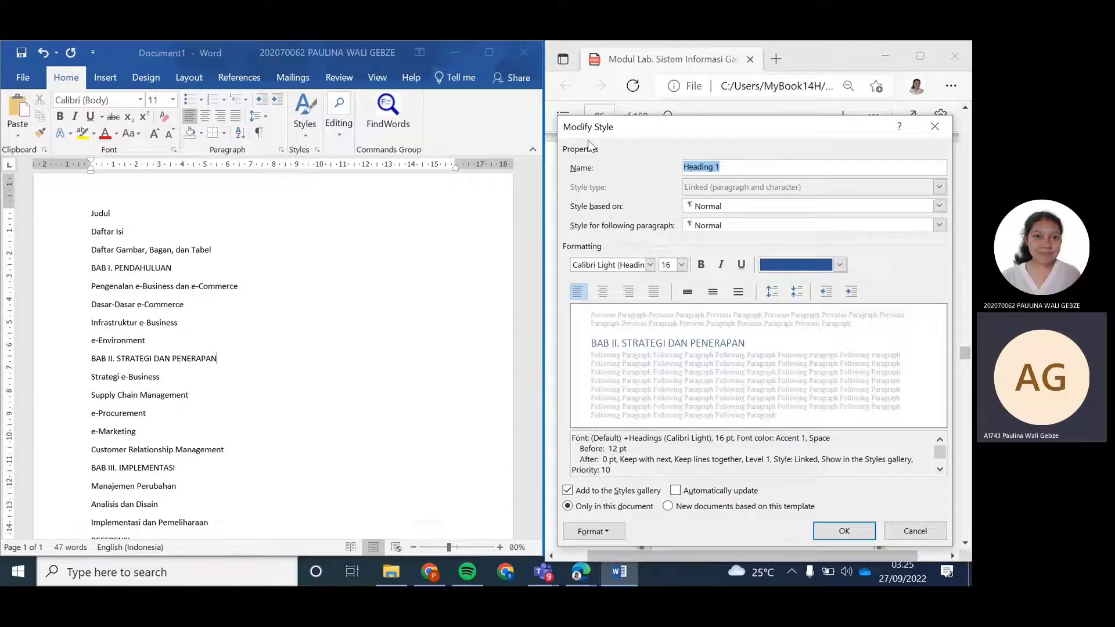
{"action": "left_click_drag", "start_coordinate": [696, 133], "coordinate": [278, 98]}
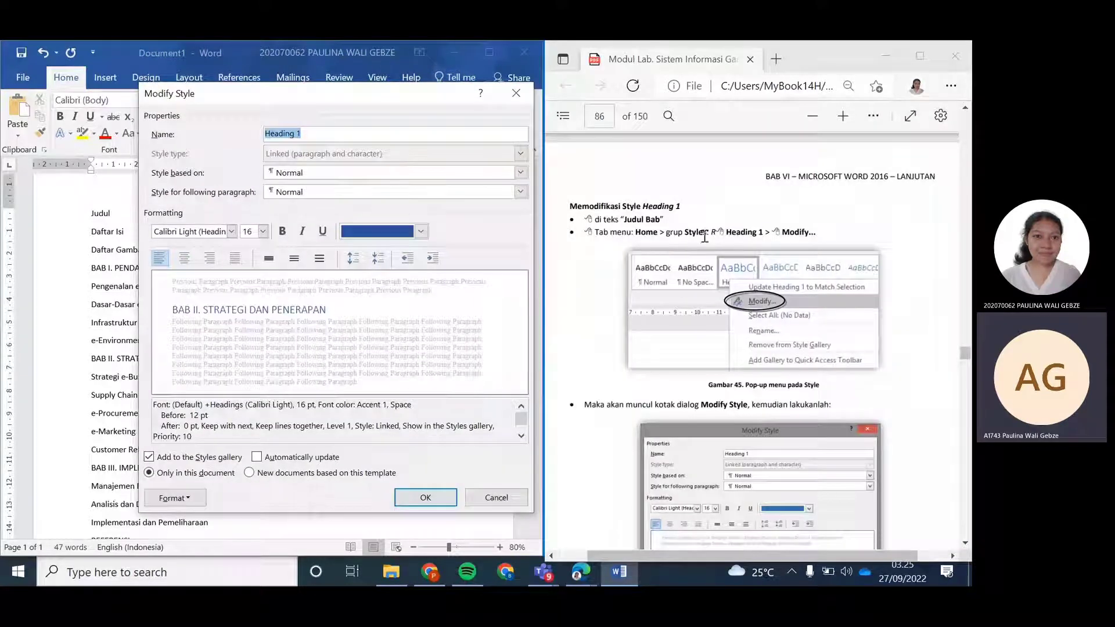
{"action": "scroll", "coordinate": [704, 237], "scroll_direction": "down", "scroll_amount": 5}
{"action": "scroll", "coordinate": [708, 221], "scroll_direction": "up", "scroll_amount": 1}
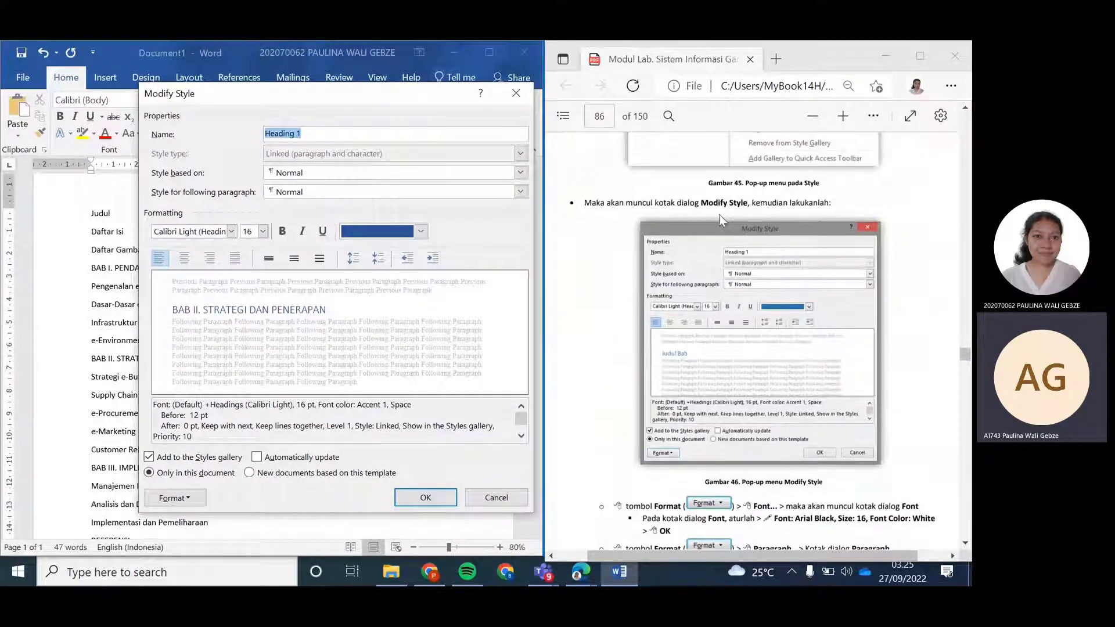
{"action": "scroll", "coordinate": [737, 261], "scroll_direction": "down", "scroll_amount": 2}
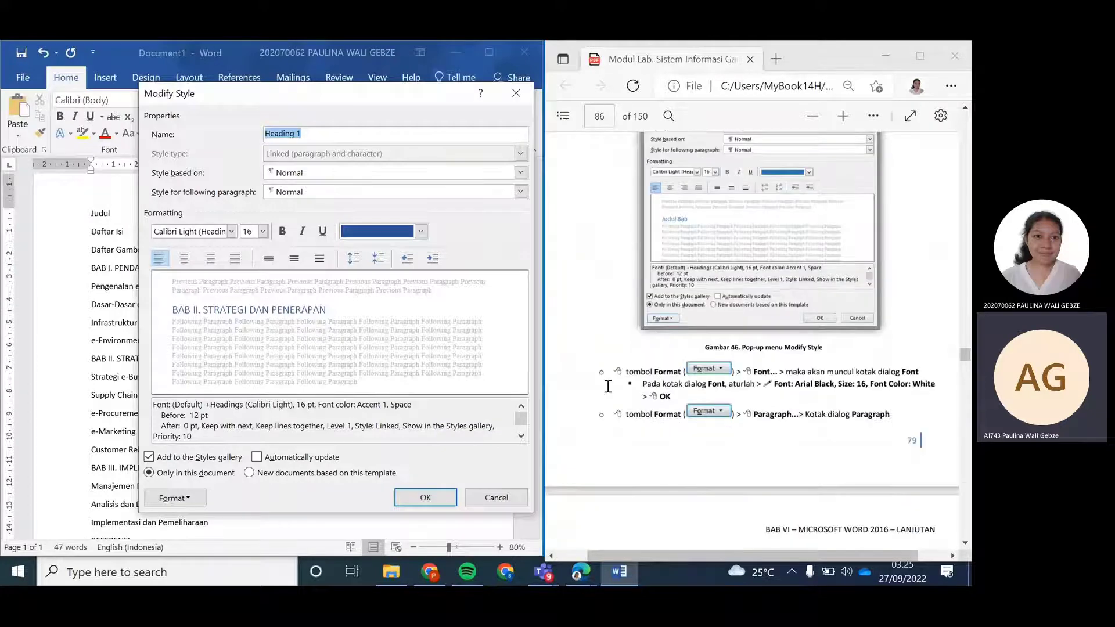
In the font settings of the Heading 1 style, choose Arial Black as the font
{"action": "left_click", "coordinate": [195, 503]}
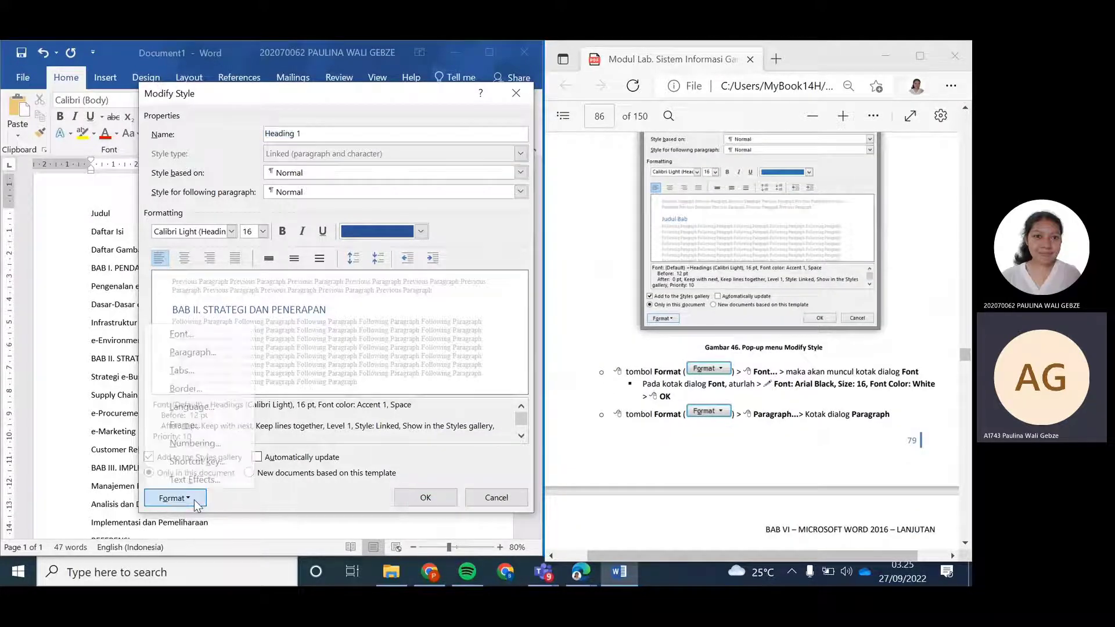
{"action": "left_click", "coordinate": [199, 337]}
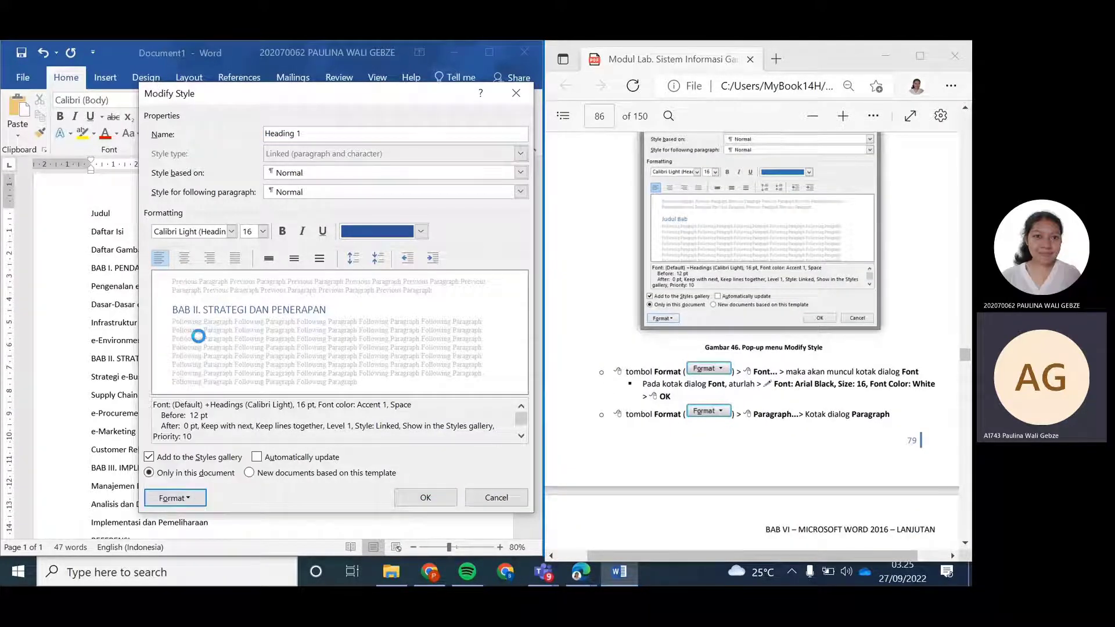
{"action": "scroll", "coordinate": [792, 366], "scroll_direction": "down", "scroll_amount": 1}
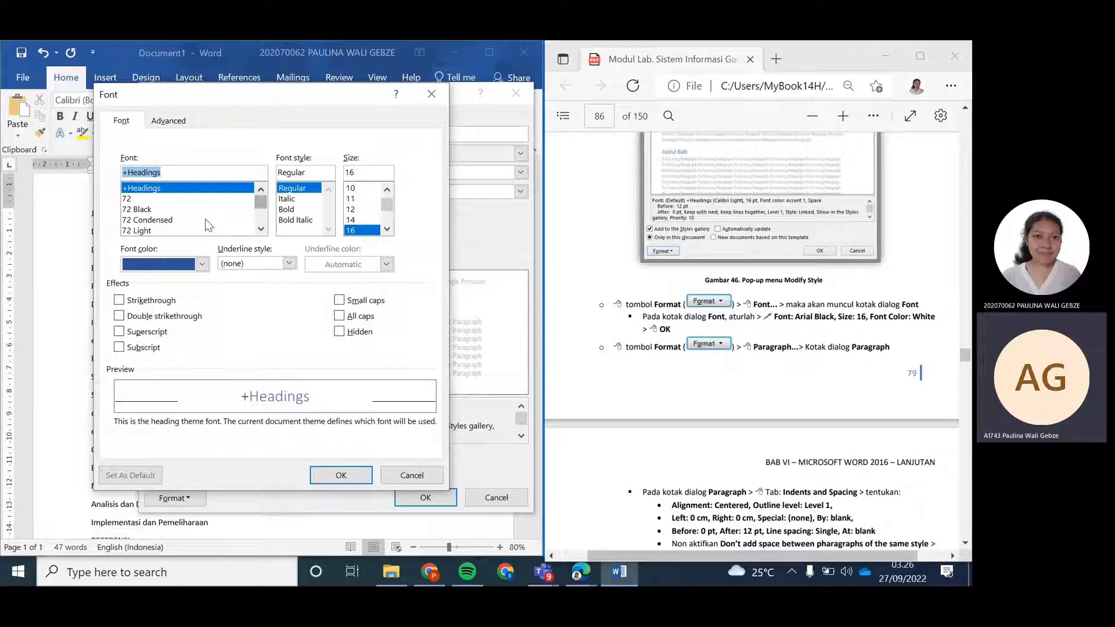
{"action": "left_click", "coordinate": [261, 229]}
{"action": "left_click", "coordinate": [261, 229]}
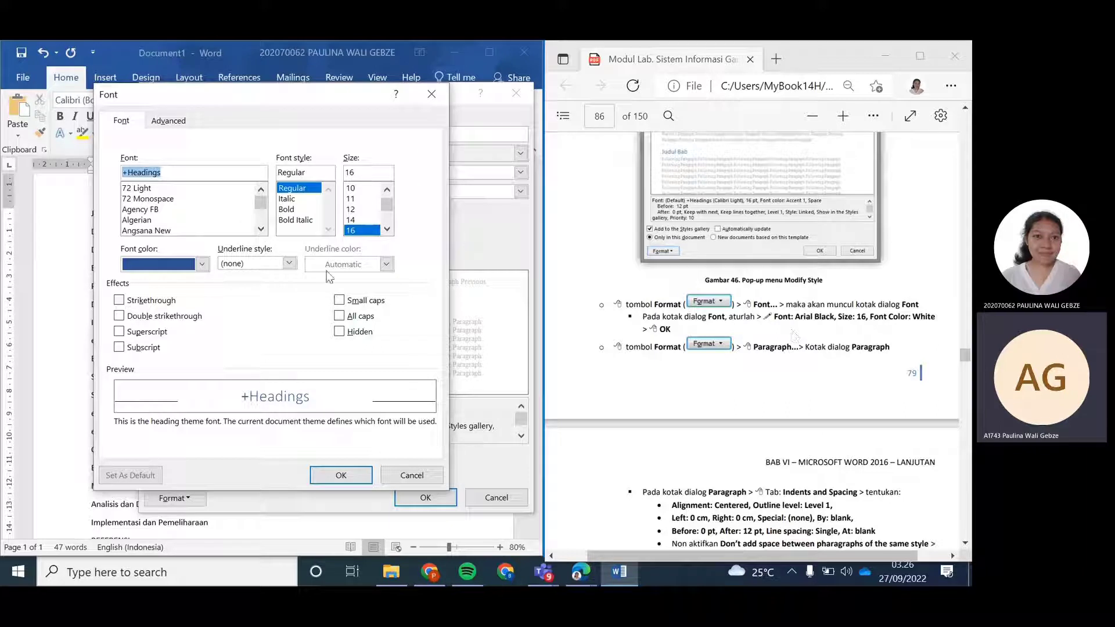
{"action": "left_click", "coordinate": [260, 229]}
{"action": "left_click", "coordinate": [260, 229]}
{"action": "left_click", "coordinate": [261, 229]}
{"action": "left_click", "coordinate": [261, 228]}
{"action": "left_click", "coordinate": [260, 228]}
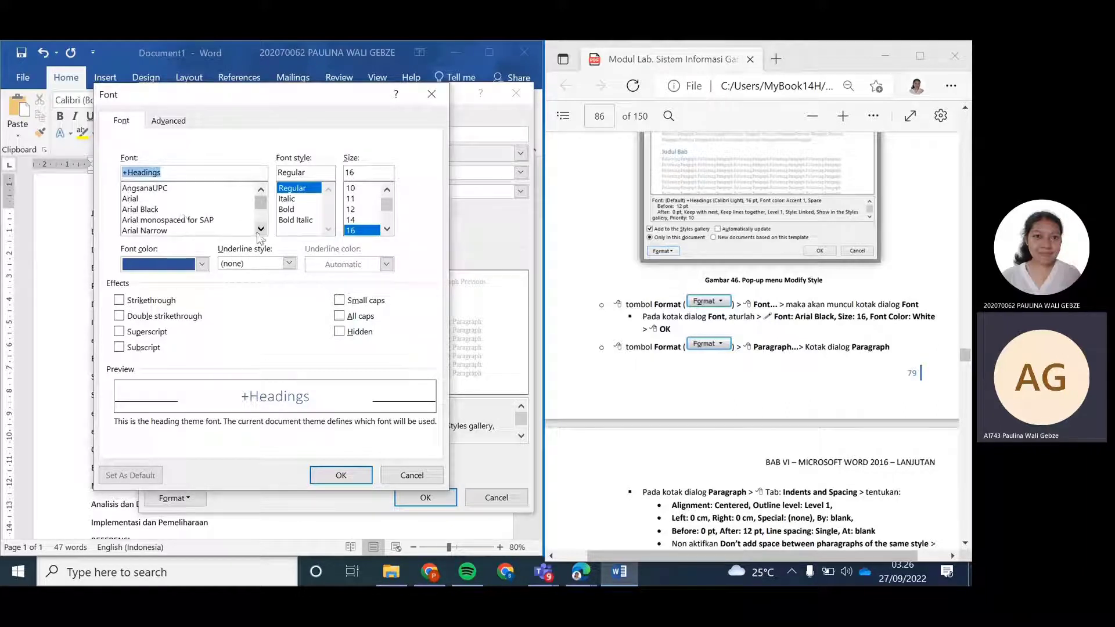
{"action": "left_click", "coordinate": [178, 209]}
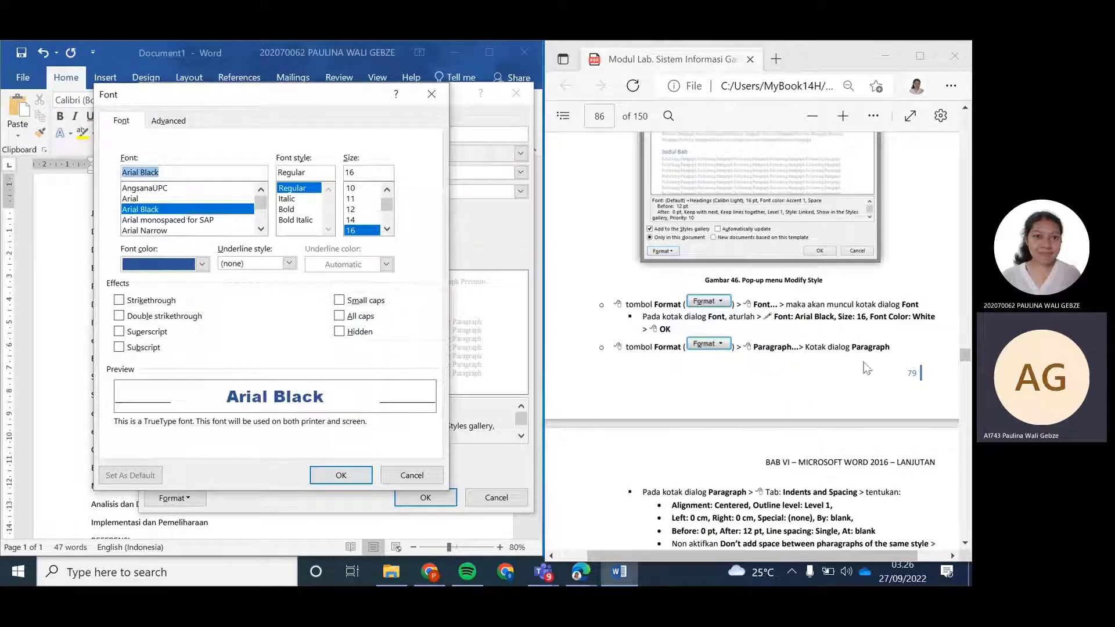
Keep the Heading 1 font size at 16, set its font color to white, and apply the font settings
{"action": "left_click", "coordinate": [372, 230]}
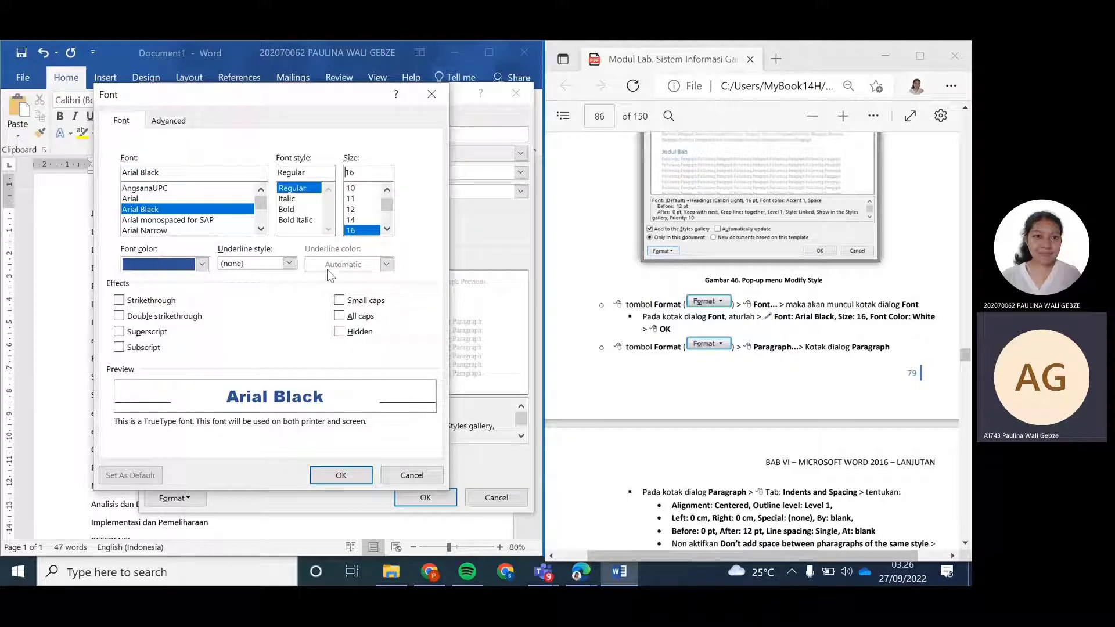
{"action": "left_click", "coordinate": [199, 267]}
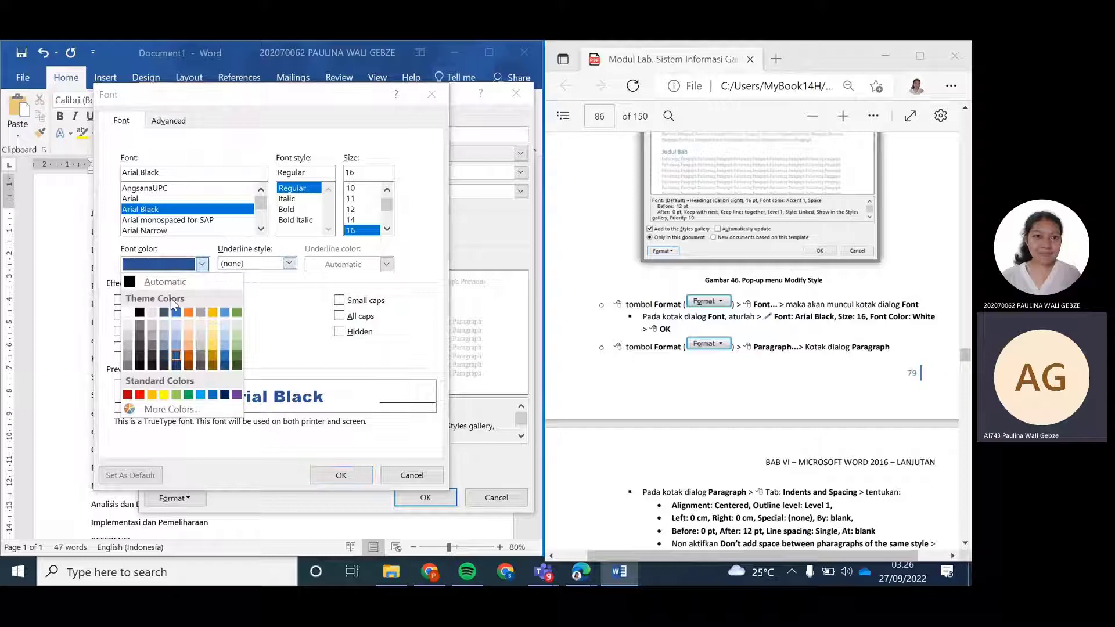
{"action": "left_click", "coordinate": [128, 313]}
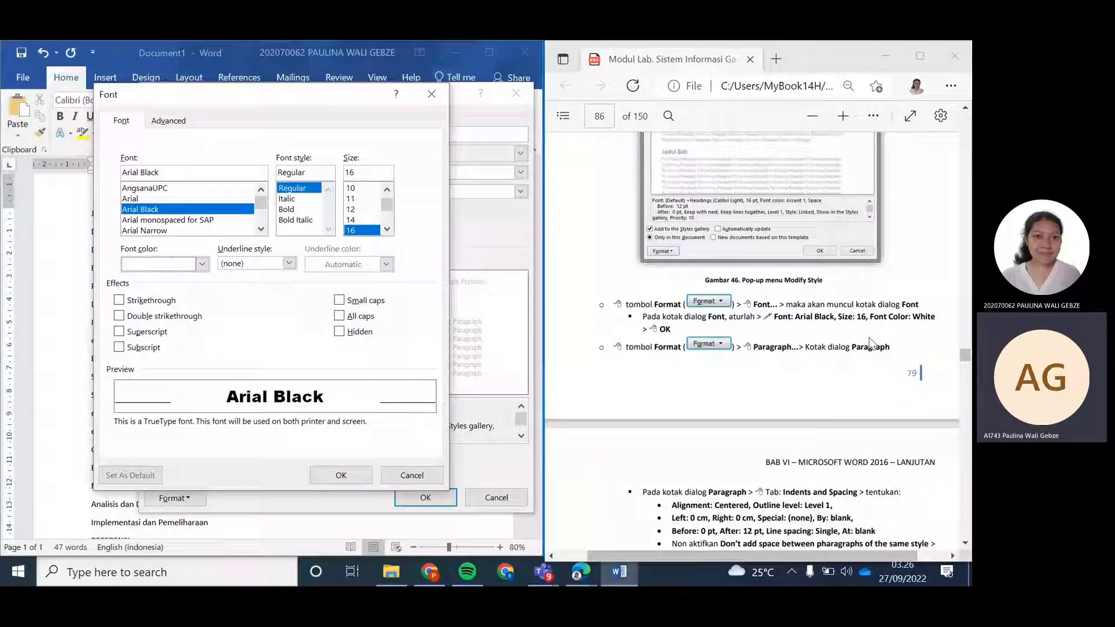
{"action": "left_click", "coordinate": [351, 477]}
In the paragraph settings of the Heading 1 style, set the alignment to Centered as the module instructs
{"action": "left_click", "coordinate": [174, 497]}
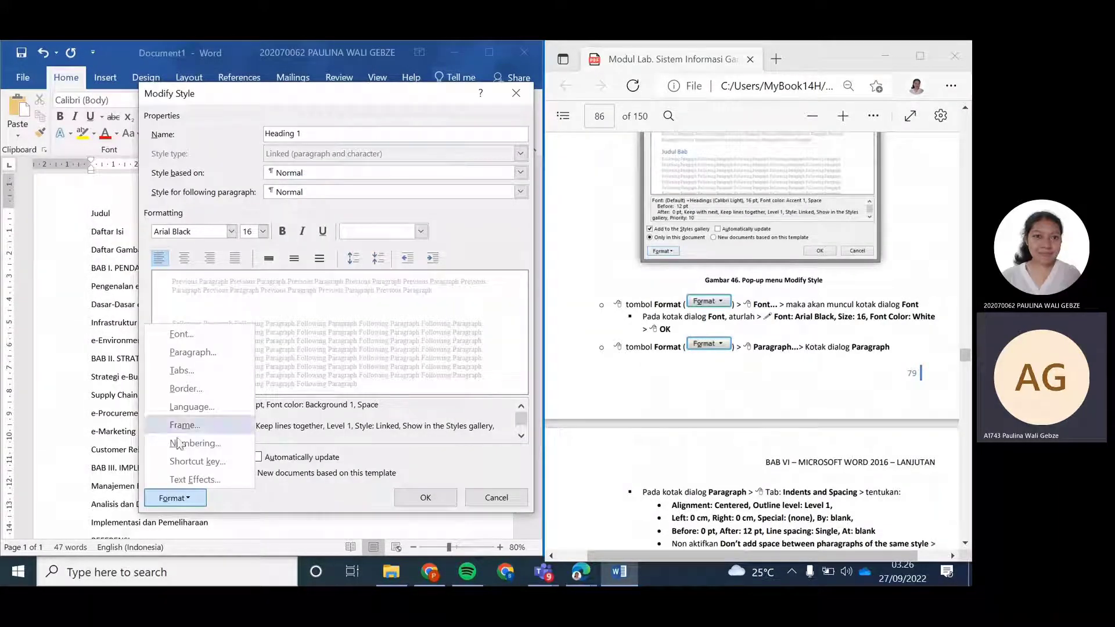
{"action": "left_click", "coordinate": [174, 353]}
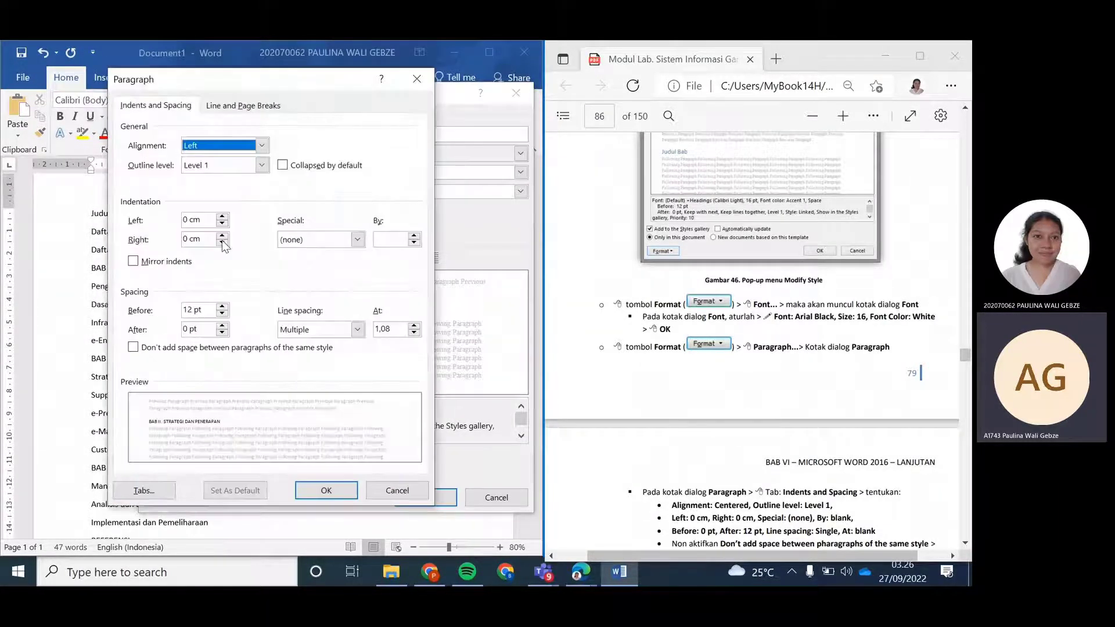
{"action": "scroll", "coordinate": [830, 333], "scroll_direction": "down", "scroll_amount": 3}
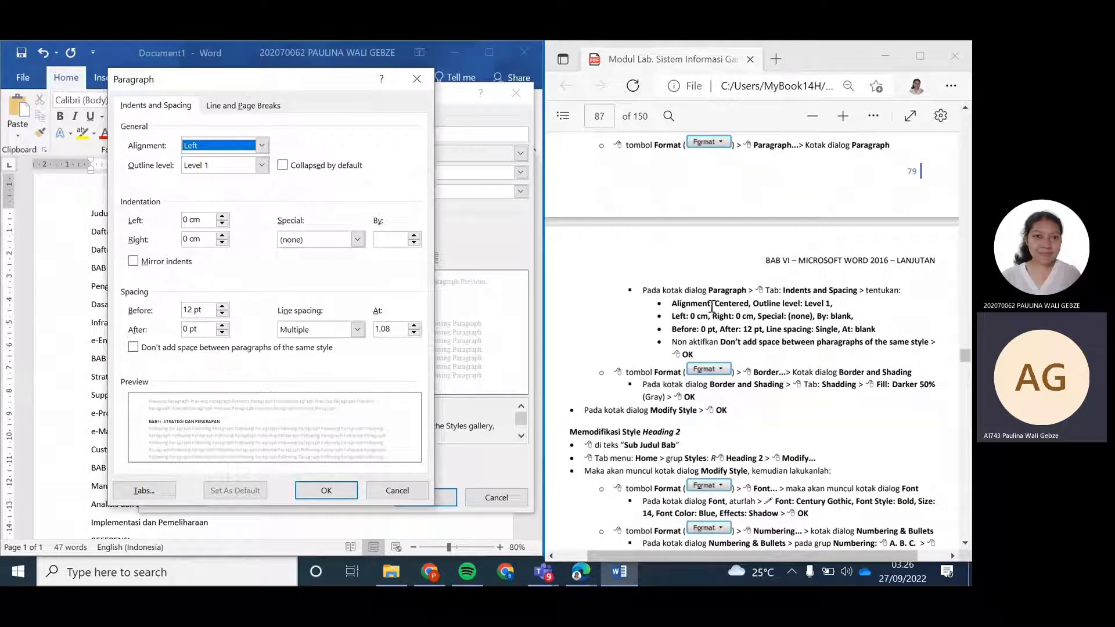
{"action": "left_click", "coordinate": [261, 145]}
{"action": "left_click", "coordinate": [226, 170]}
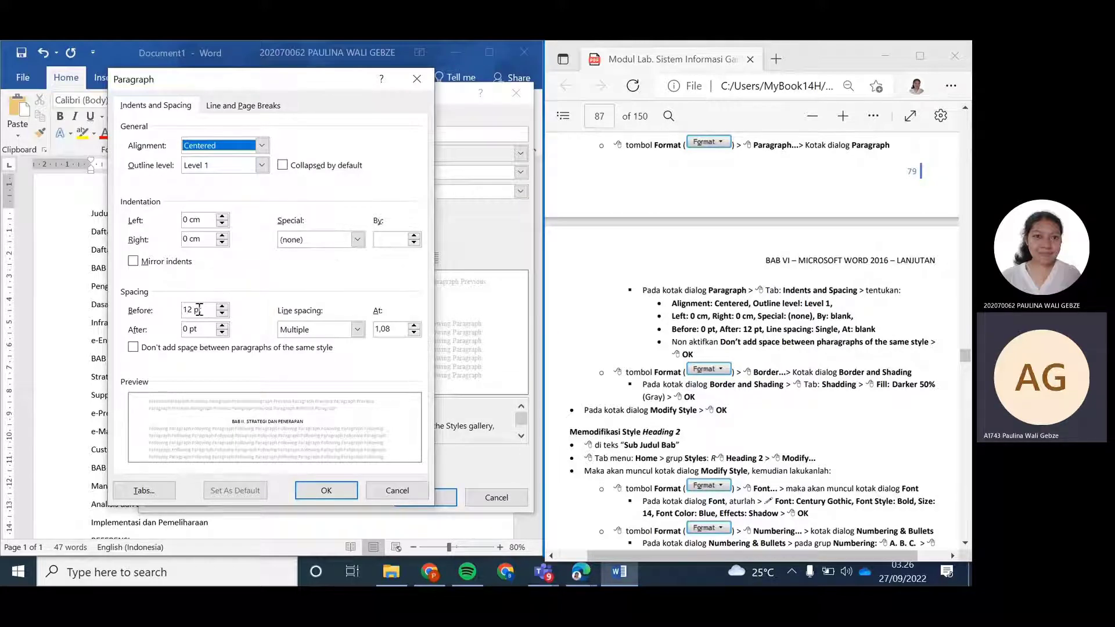
Set Heading 1 spacing to 0 pt before and 12 pt after with Single line spacing, and apply the paragraph settings
{"action": "left_click", "coordinate": [222, 314]}
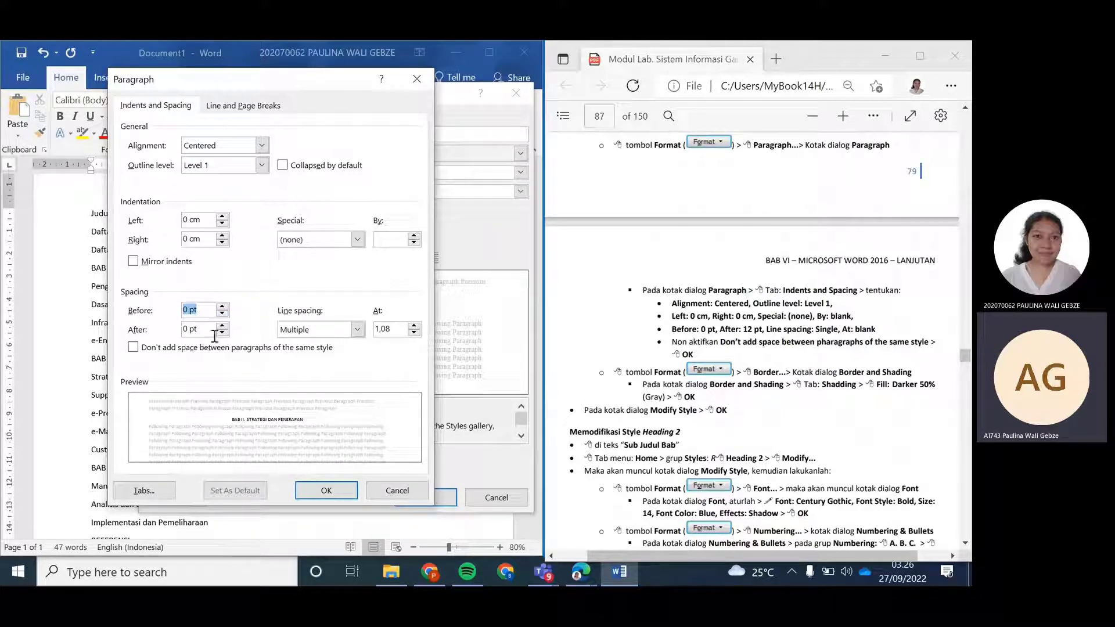
{"action": "left_click", "coordinate": [222, 327]}
{"action": "left_click", "coordinate": [223, 327]}
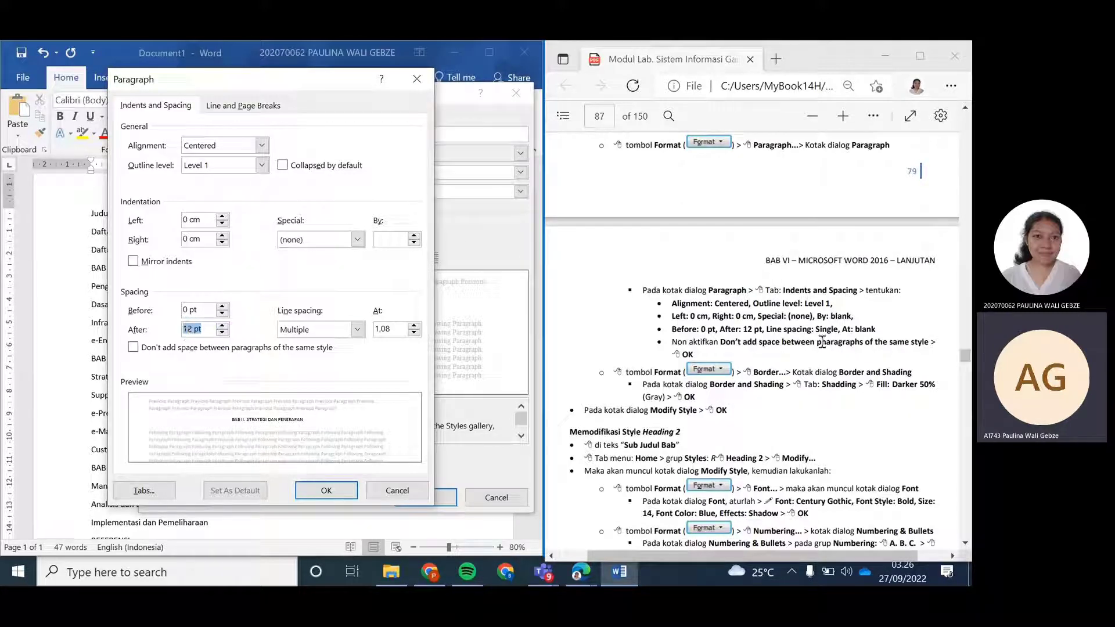
{"action": "left_click", "coordinate": [348, 329]}
{"action": "left_click", "coordinate": [314, 345]}
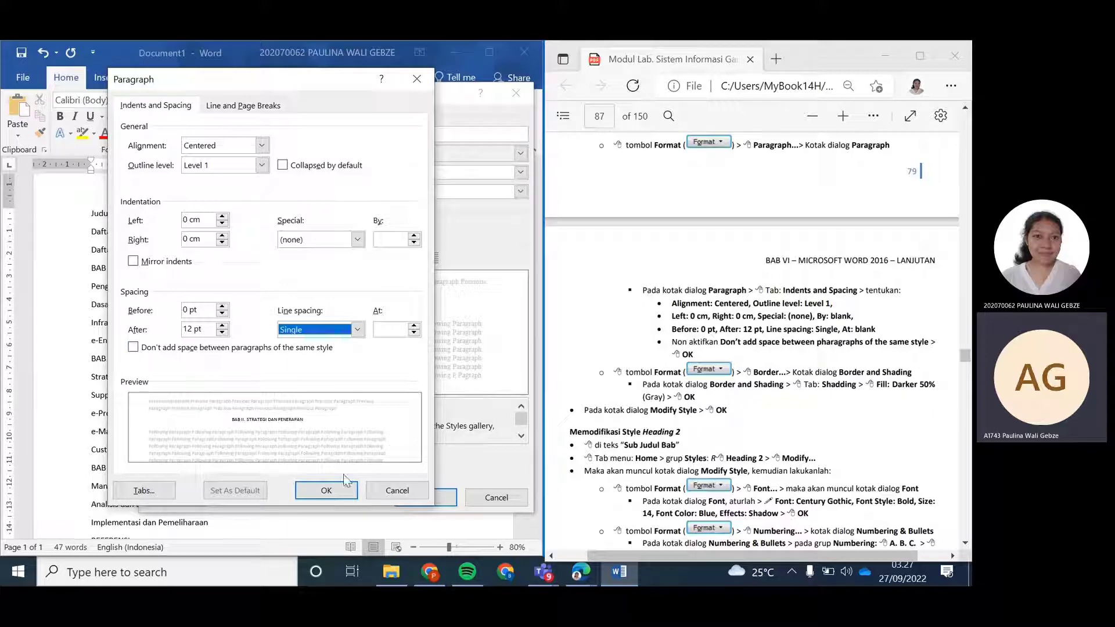
{"action": "left_click", "coordinate": [328, 491]}
In the Borders and Shading settings of the Heading 1 style, set the shading fill to a light gray theme color
{"action": "scroll", "coordinate": [730, 309], "scroll_direction": "down", "scroll_amount": 2}
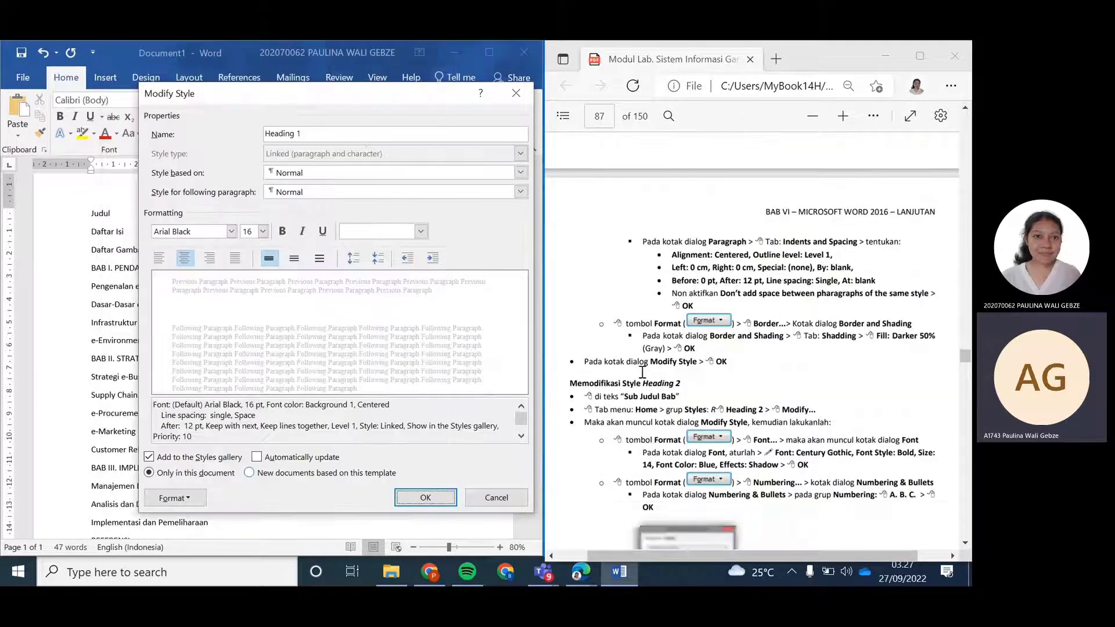
{"action": "left_click", "coordinate": [194, 496]}
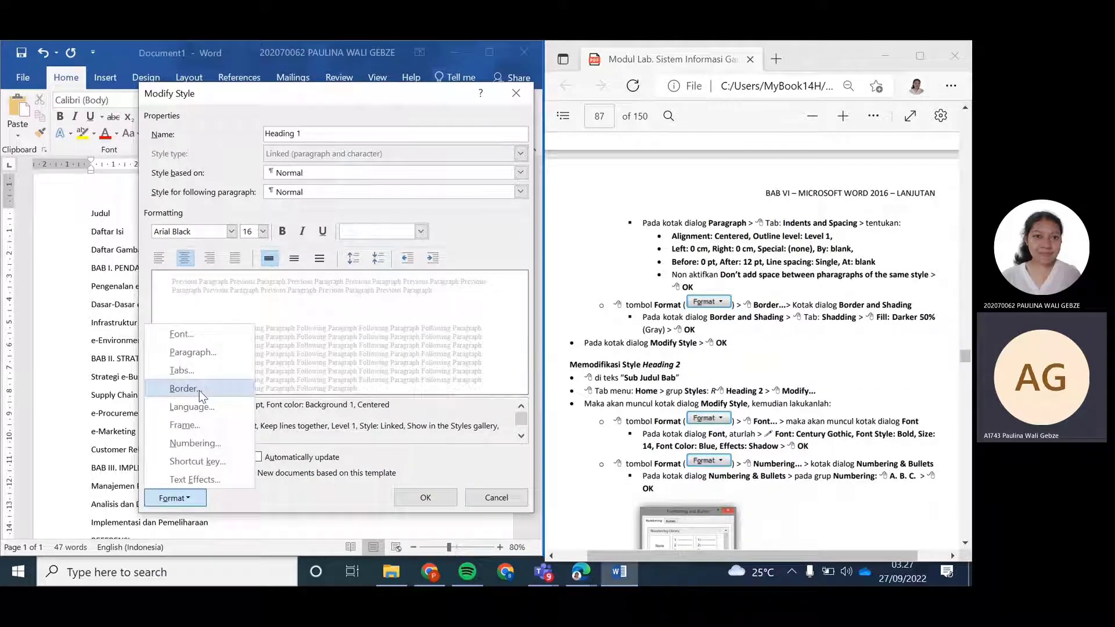
{"action": "left_click", "coordinate": [200, 389]}
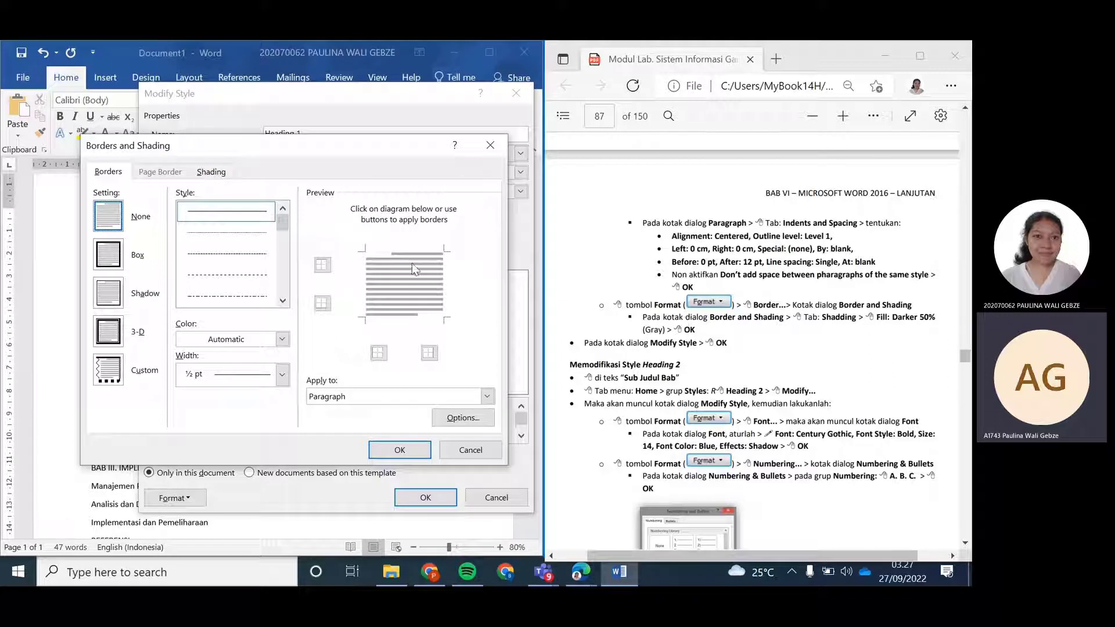
{"action": "left_click", "coordinate": [224, 173]}
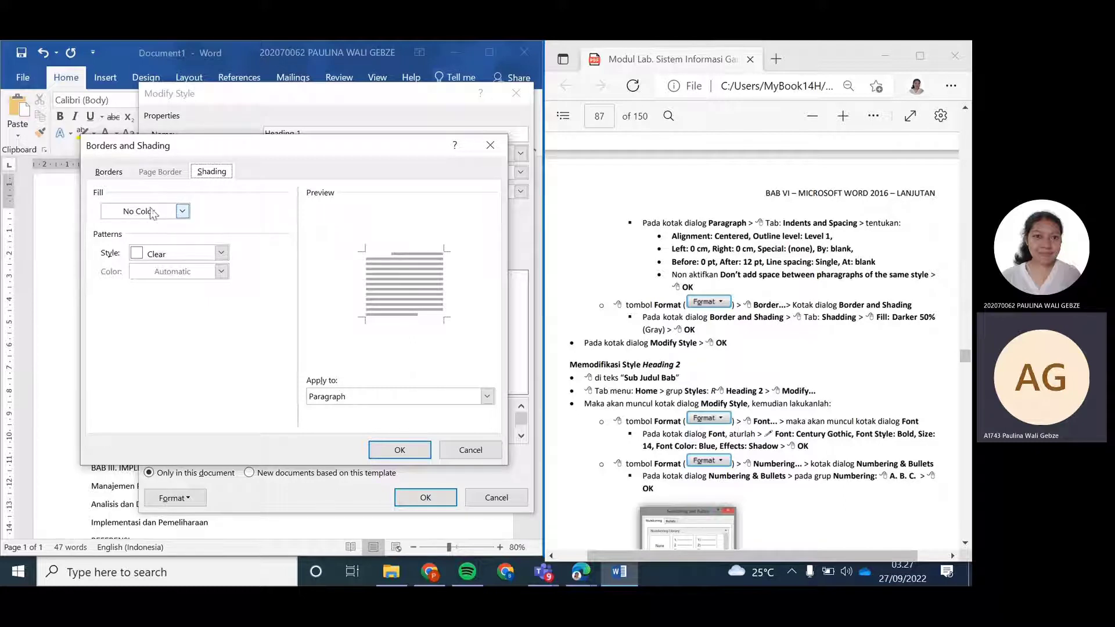
{"action": "left_click", "coordinate": [181, 212]}
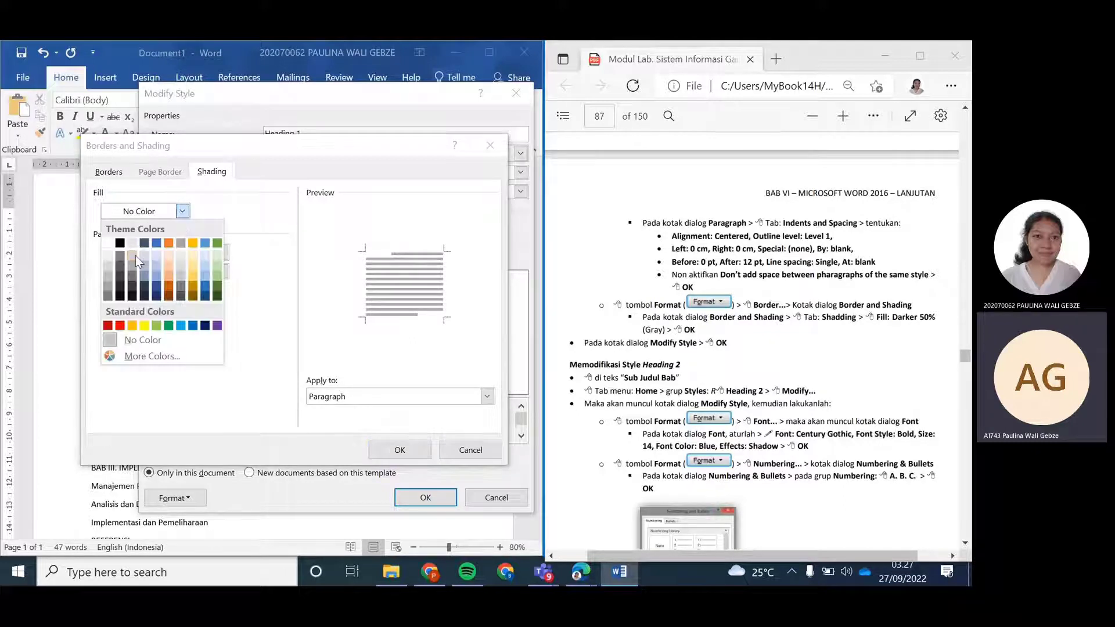
{"action": "left_click", "coordinate": [135, 253]}
Set the Heading 1 shading pattern style to 50%, then apply the shading and save the modified style
{"action": "left_click", "coordinate": [222, 254]}
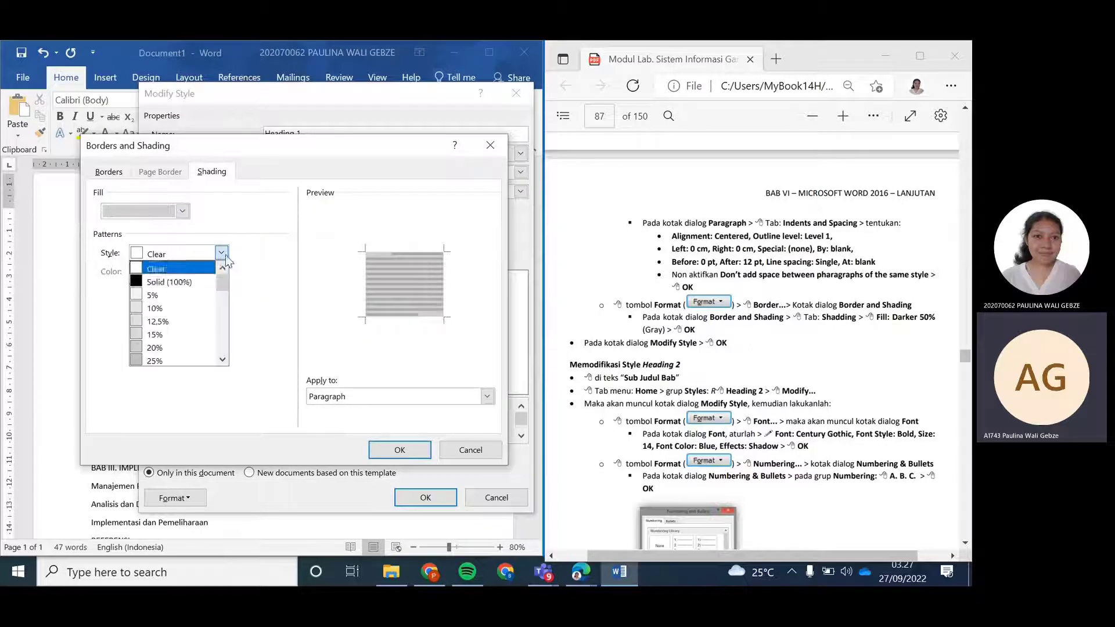
{"action": "scroll", "coordinate": [161, 340], "scroll_direction": "down", "scroll_amount": 2}
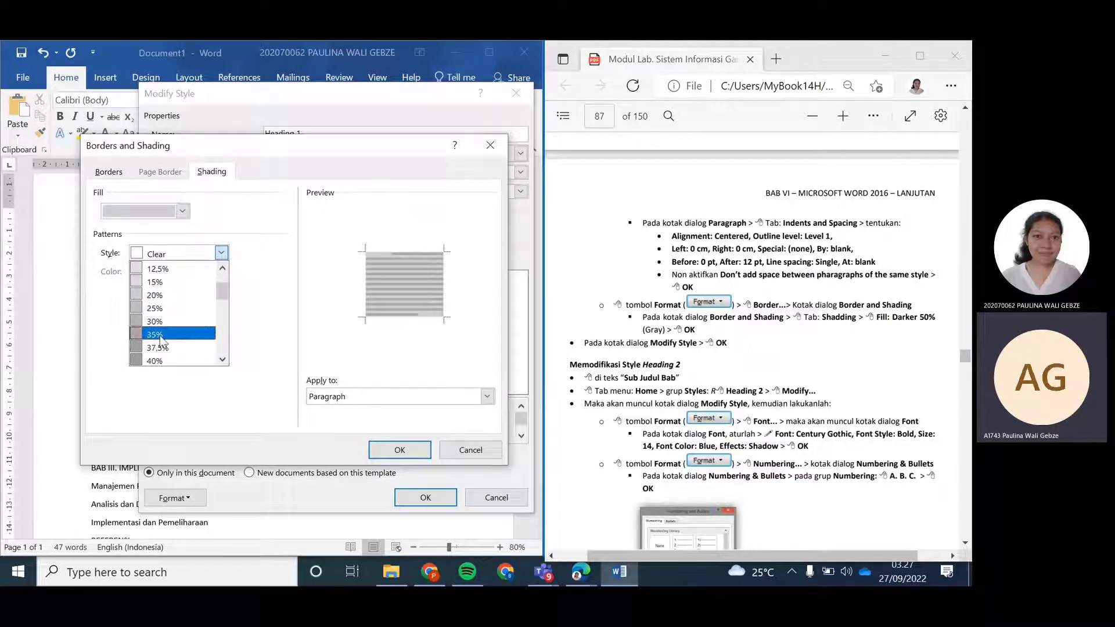
{"action": "scroll", "coordinate": [161, 342], "scroll_direction": "down", "scroll_amount": 1}
{"action": "left_click", "coordinate": [157, 347]}
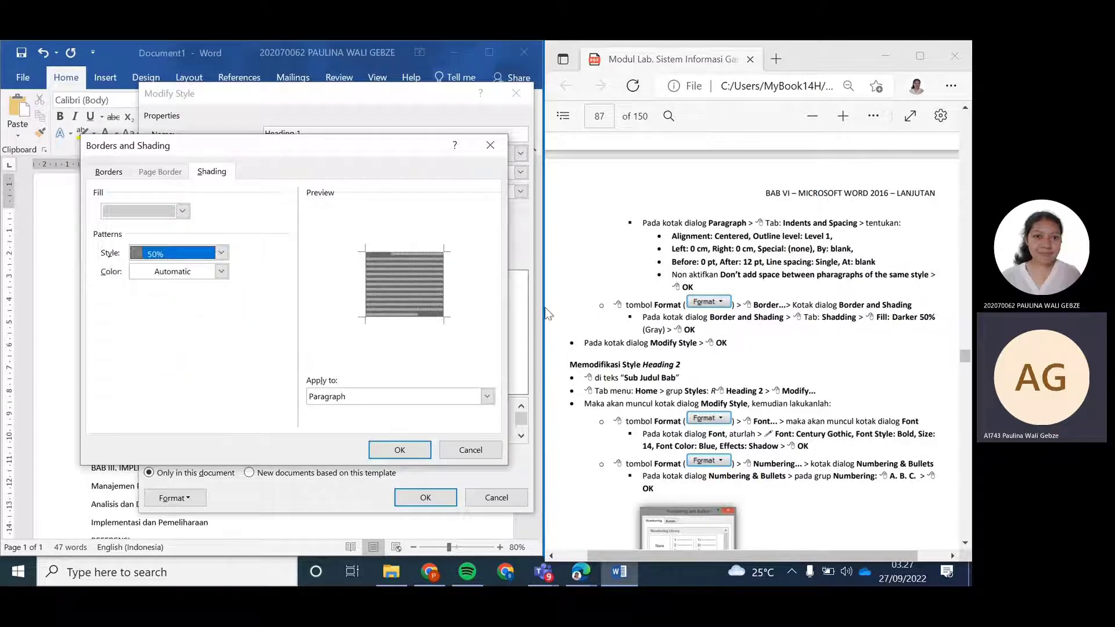
{"action": "left_click", "coordinate": [408, 448]}
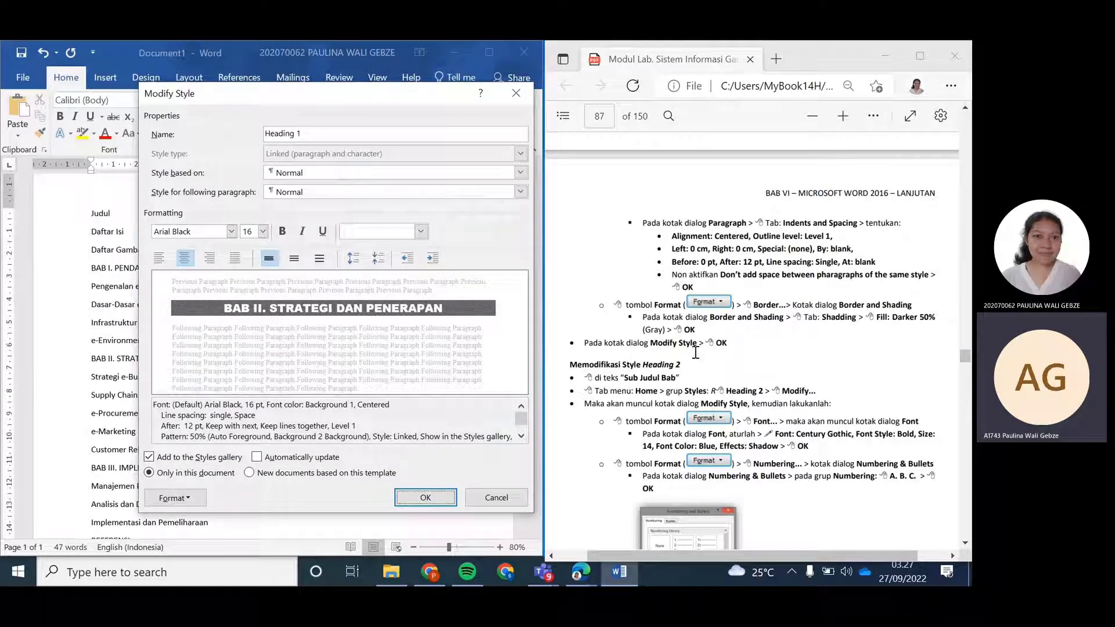
{"action": "left_click", "coordinate": [422, 499]}
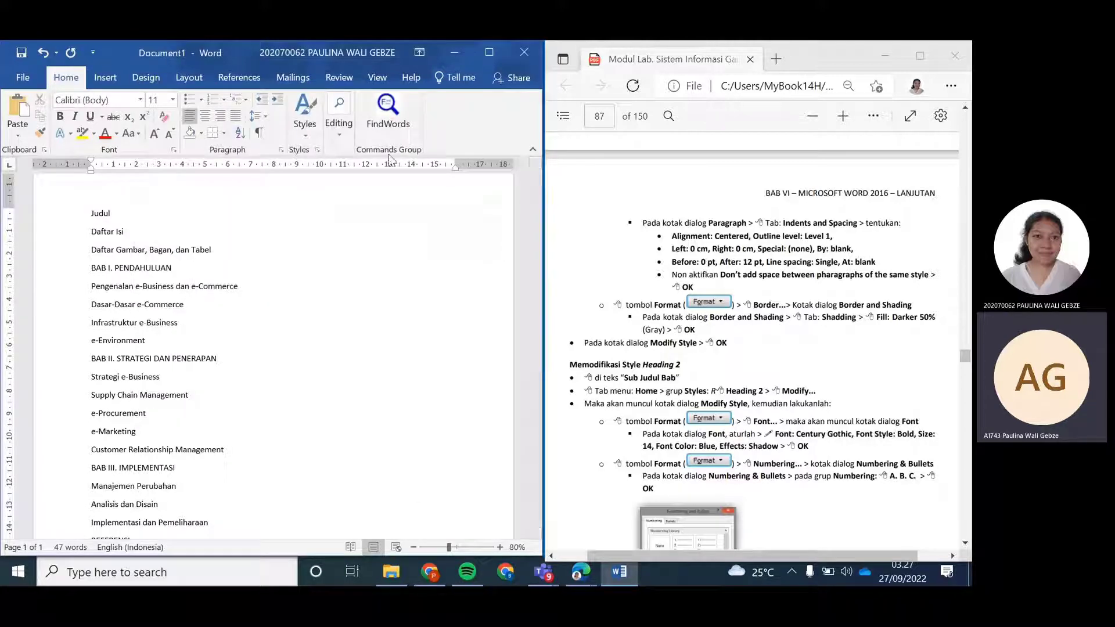
Bring the module's Memodifikasi Style Heading 2 instructions into view and open the Heading 2 style for modification
{"action": "scroll", "coordinate": [645, 256], "scroll_direction": "down", "scroll_amount": 3}
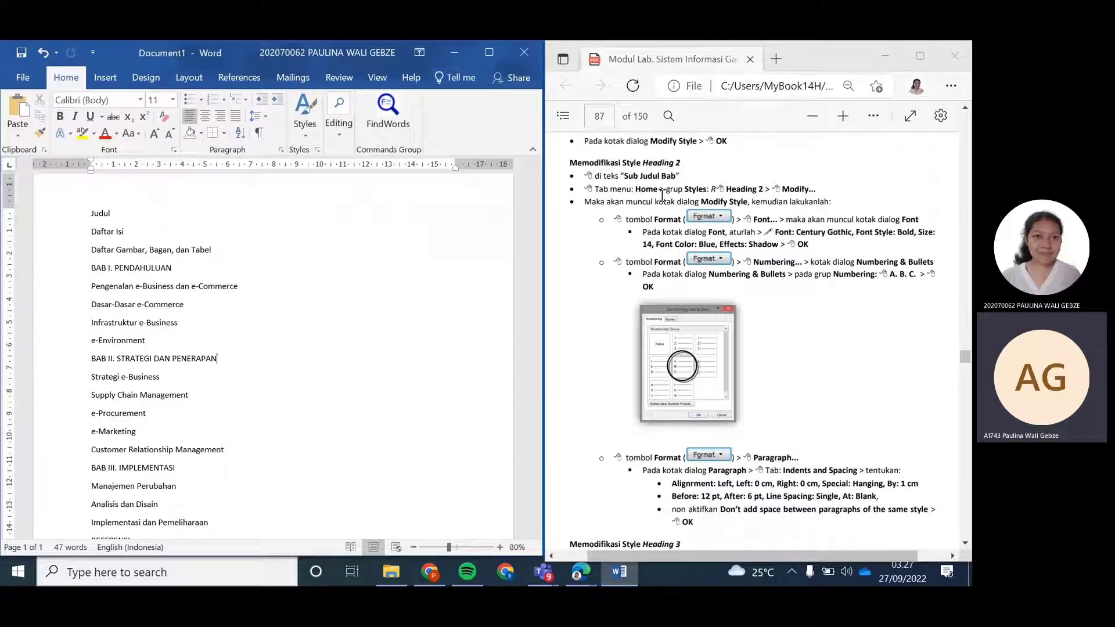
{"action": "left_click", "coordinate": [304, 139]}
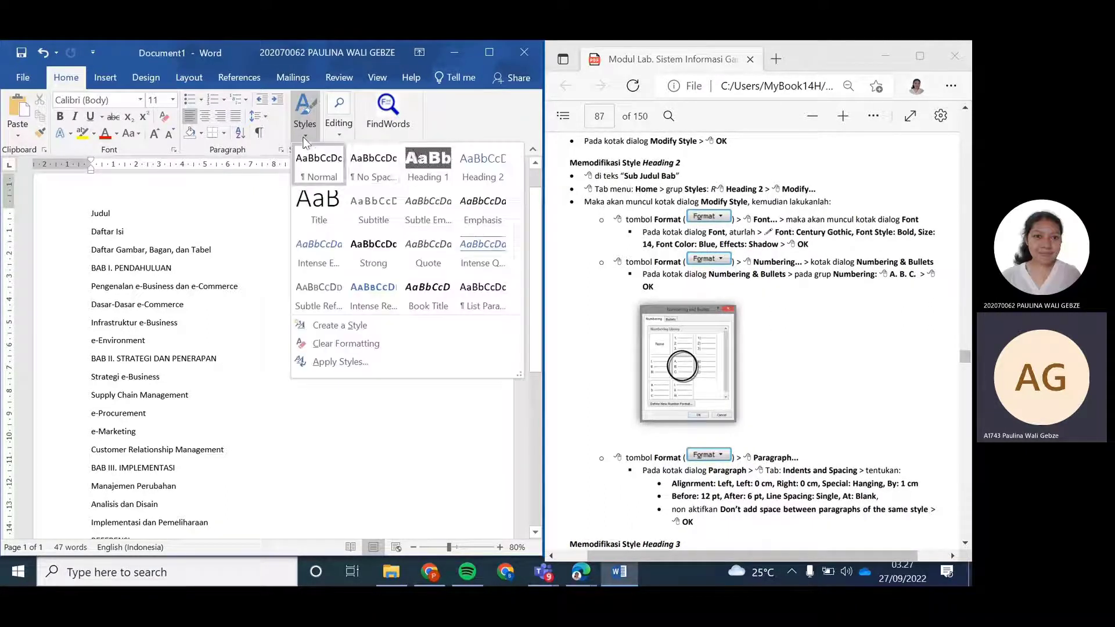
{"action": "right_click", "coordinate": [469, 172]}
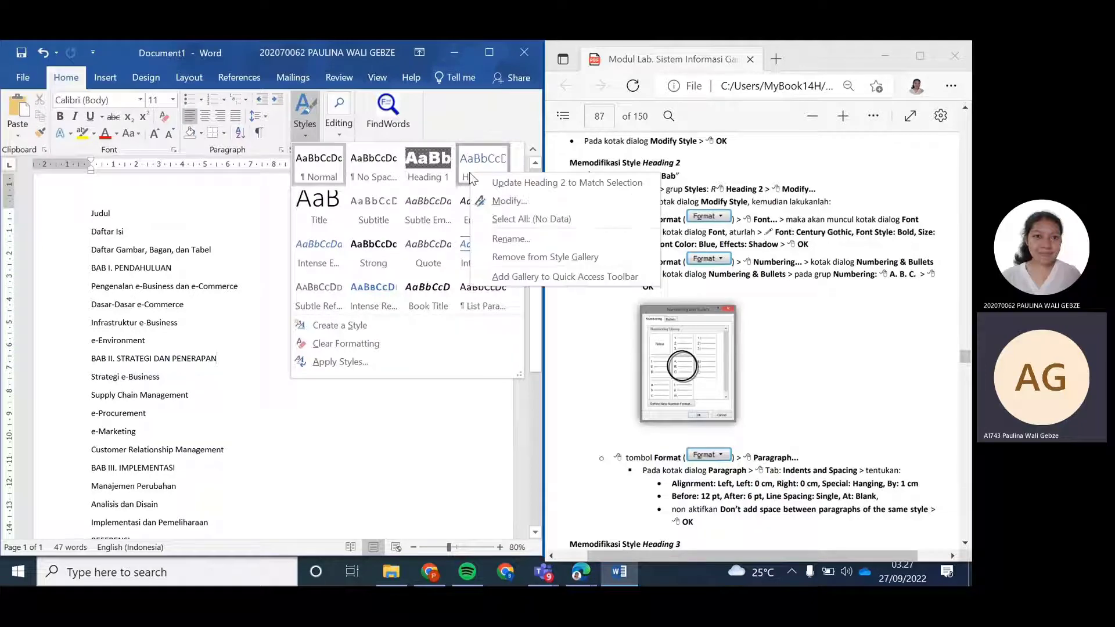
{"action": "left_click", "coordinate": [510, 200]}
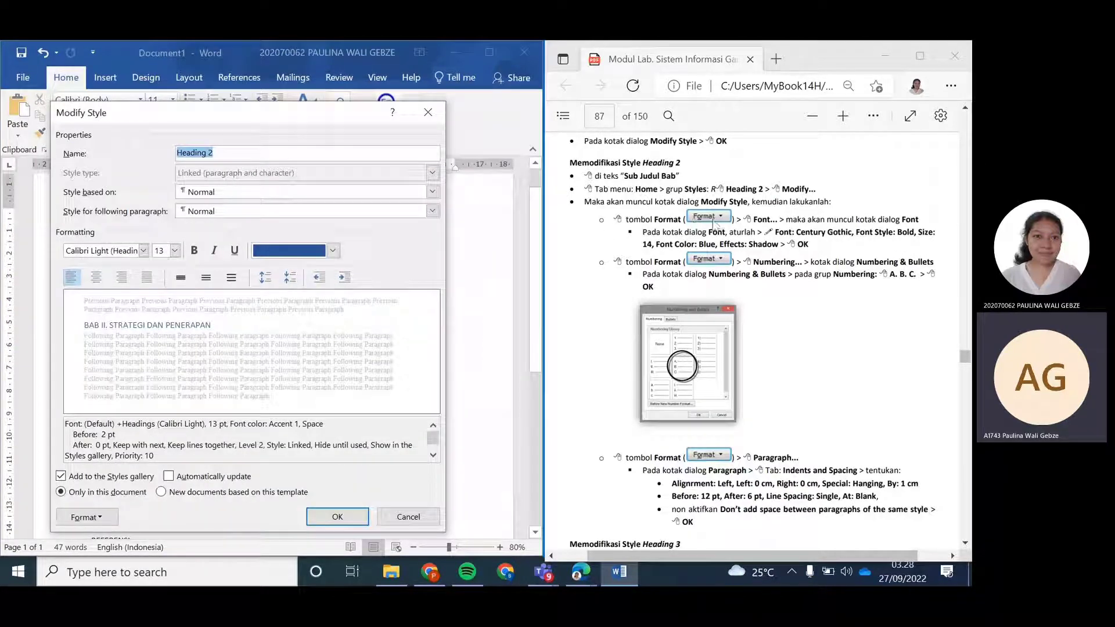
Set the Heading 2 style's font to Century Gothic, Bold, size 14
{"action": "left_click", "coordinate": [115, 513]}
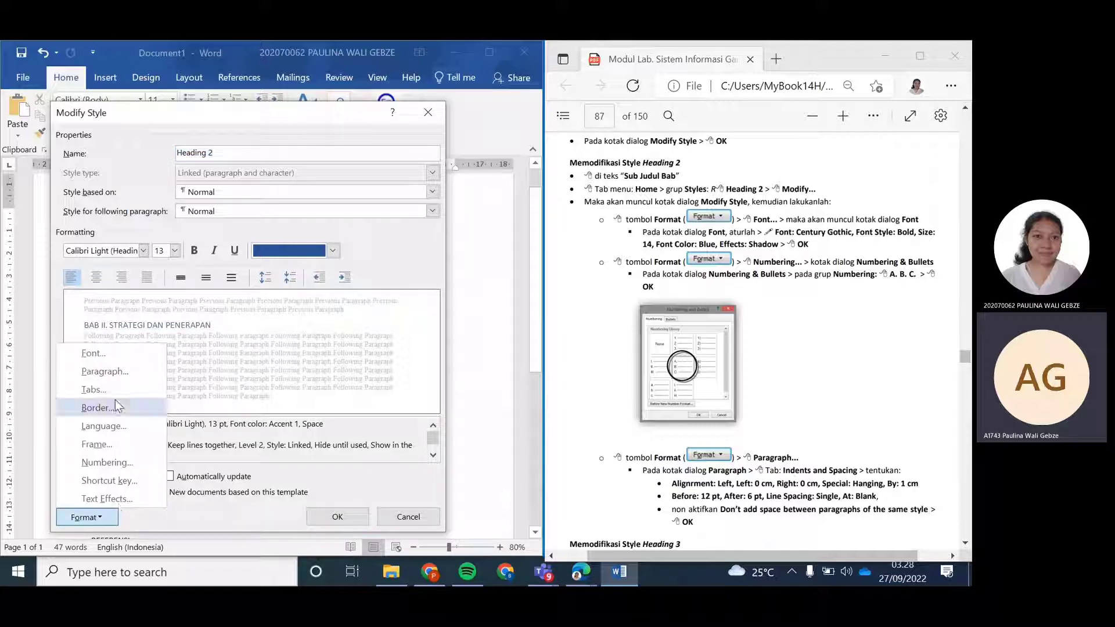
{"action": "left_click", "coordinate": [102, 356]}
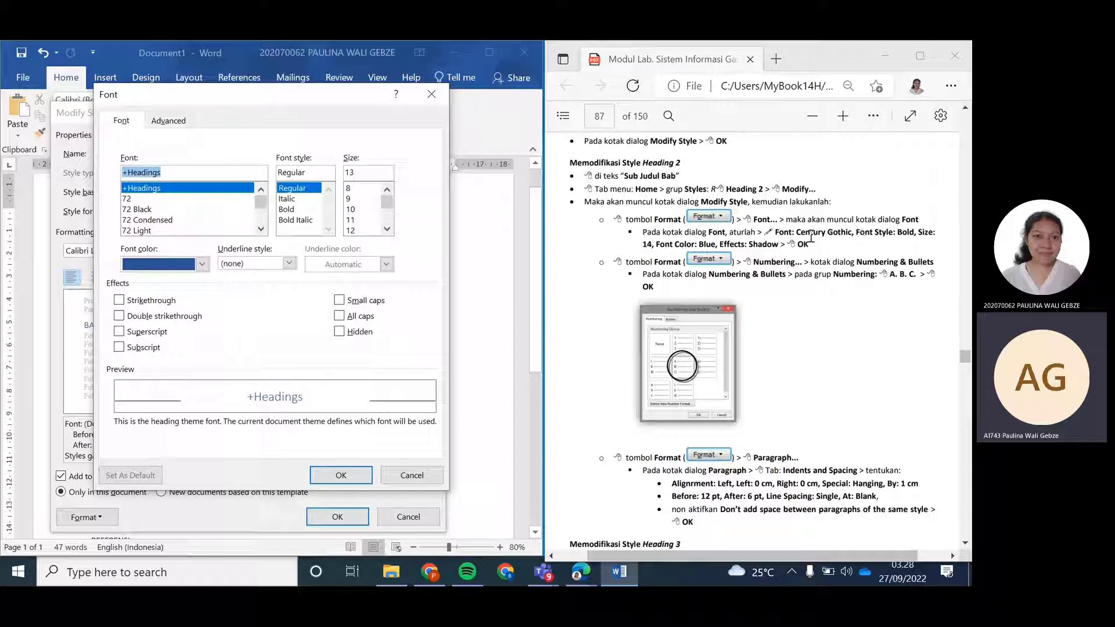
{"action": "mouse_move", "coordinate": [260, 202]}
{"action": "left_mouse_down"}
{"action": "mouse_move", "coordinate": [263, 212]}
{"action": "mouse_move", "coordinate": [260, 203]}
{"action": "left_mouse_up"}
{"action": "scroll", "coordinate": [196, 224], "scroll_direction": "down", "scroll_amount": 6}
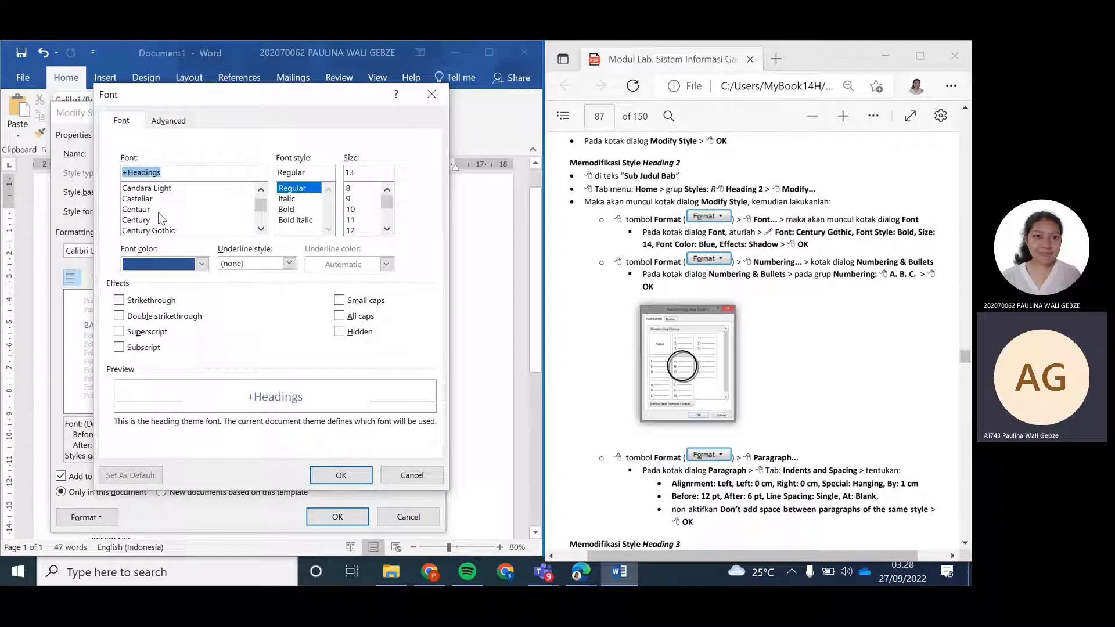
{"action": "scroll", "coordinate": [169, 218], "scroll_direction": "down", "scroll_amount": 1}
{"action": "left_click", "coordinate": [158, 199]}
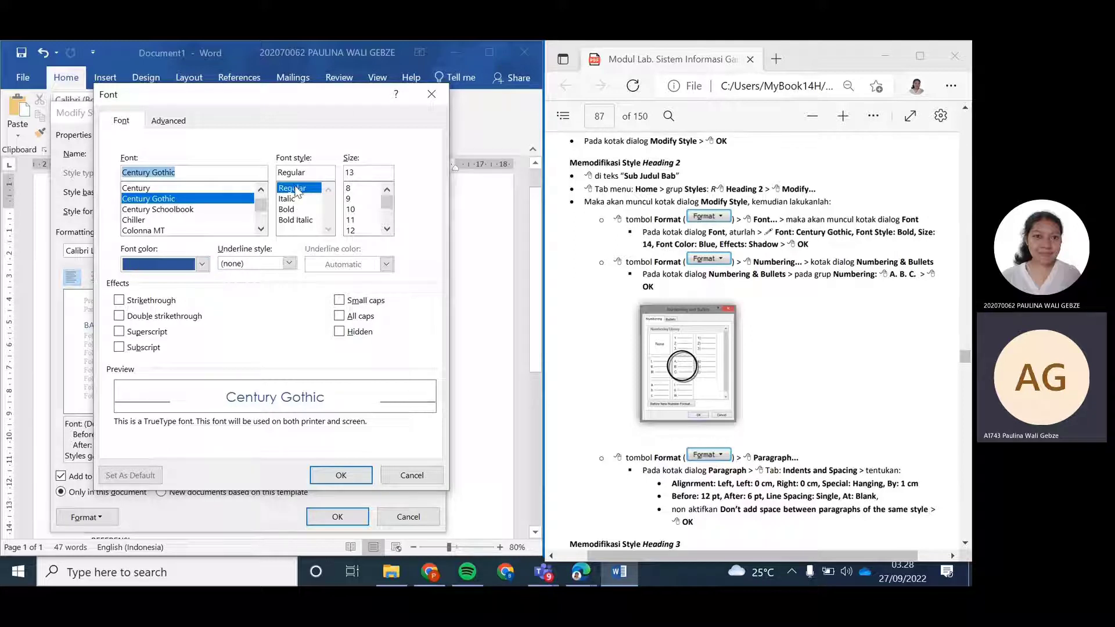
{"action": "left_click", "coordinate": [287, 209]}
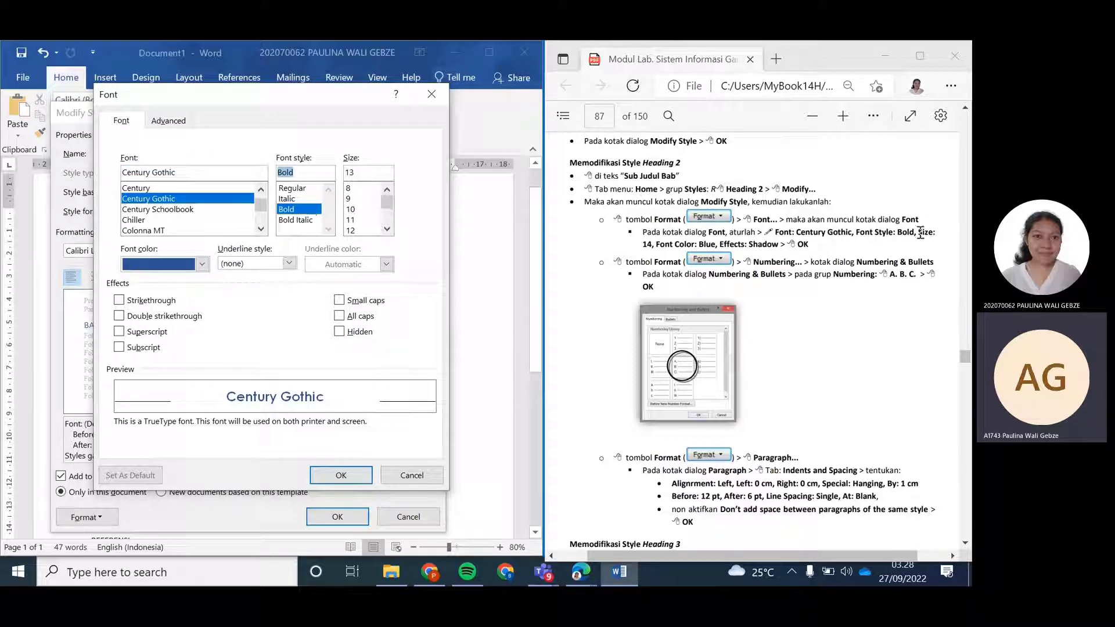
{"action": "left_click", "coordinate": [386, 229]}
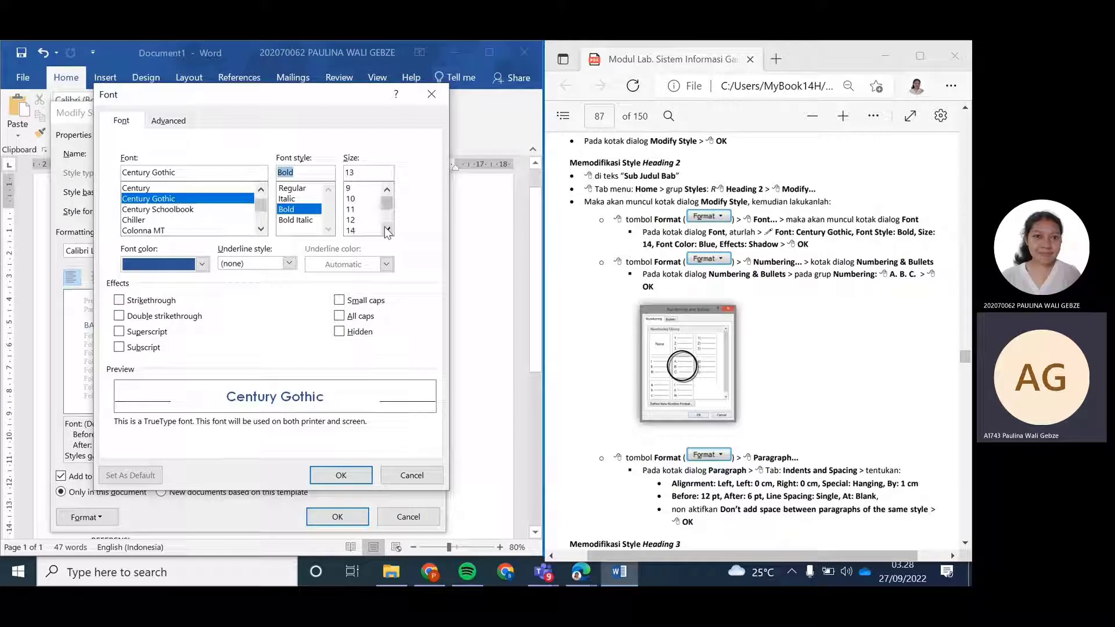
{"action": "left_click", "coordinate": [376, 230]}
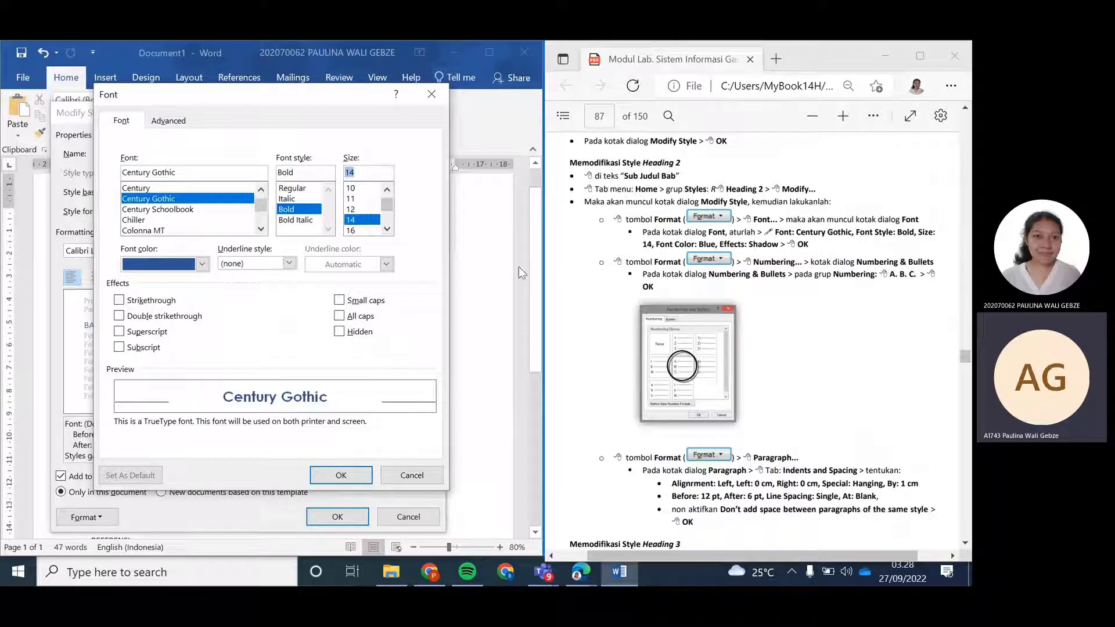
Set the Heading 2 font color to the blue Accent 5 theme color and apply the font settings
{"action": "left_click", "coordinate": [201, 264]}
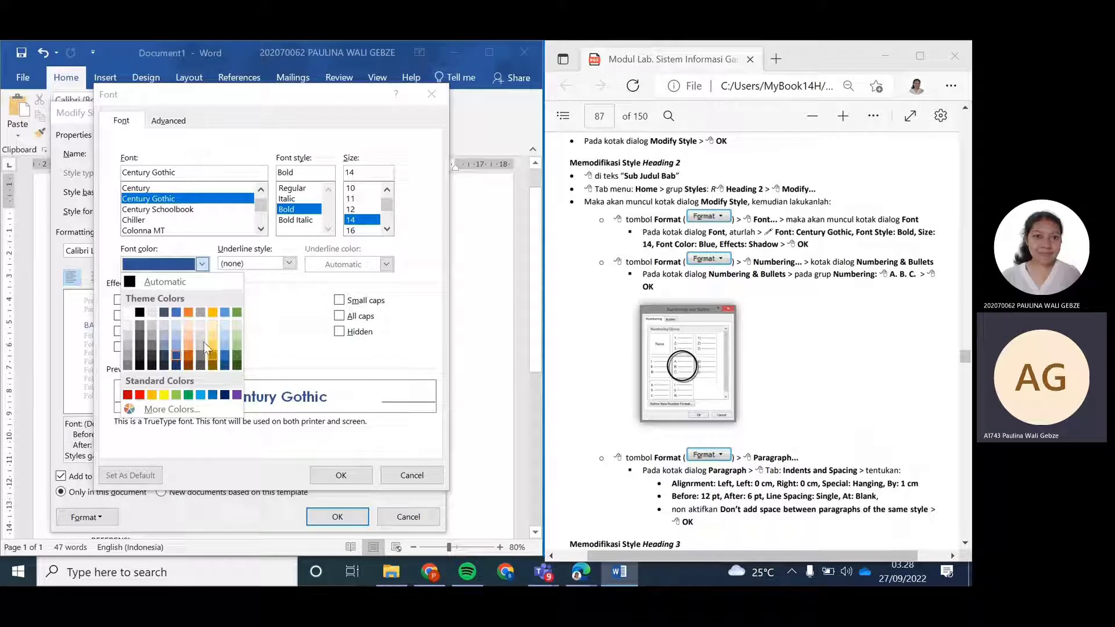
{"action": "left_click", "coordinate": [225, 312]}
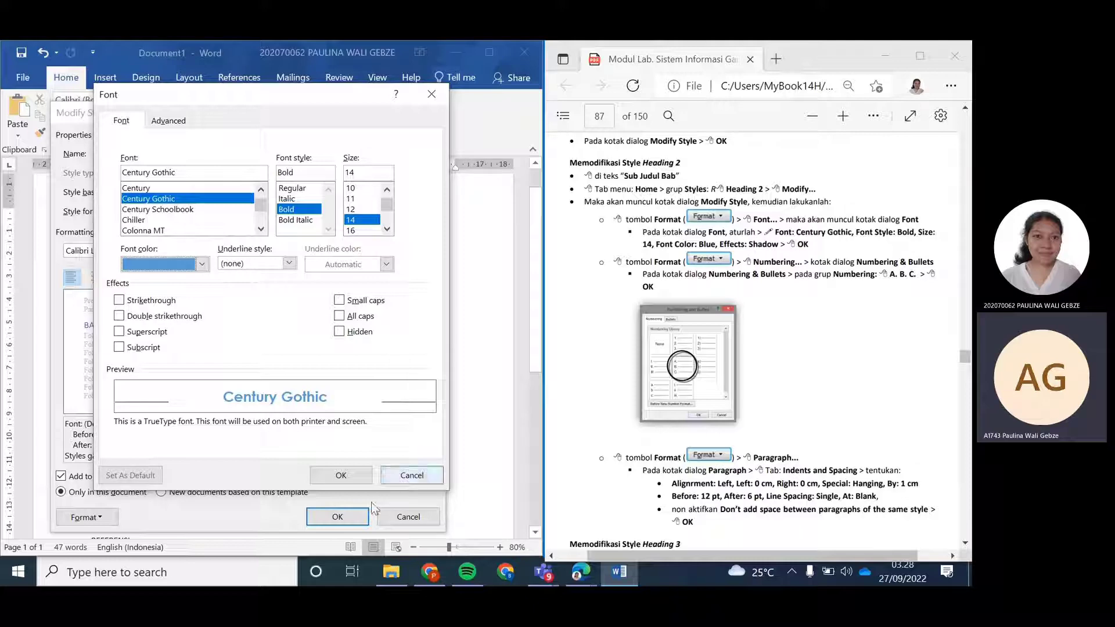
{"action": "left_click", "coordinate": [341, 475]}
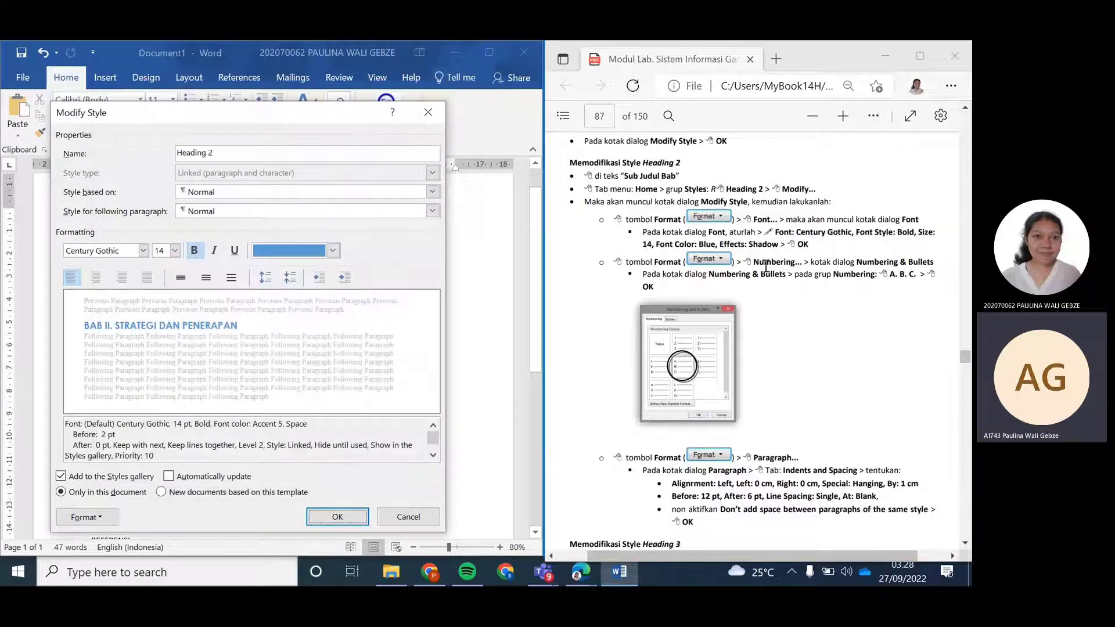
Open the numbering settings of the Heading 2 style and locate the A. B. C. format in the numbering library
{"action": "left_click", "coordinate": [113, 523]}
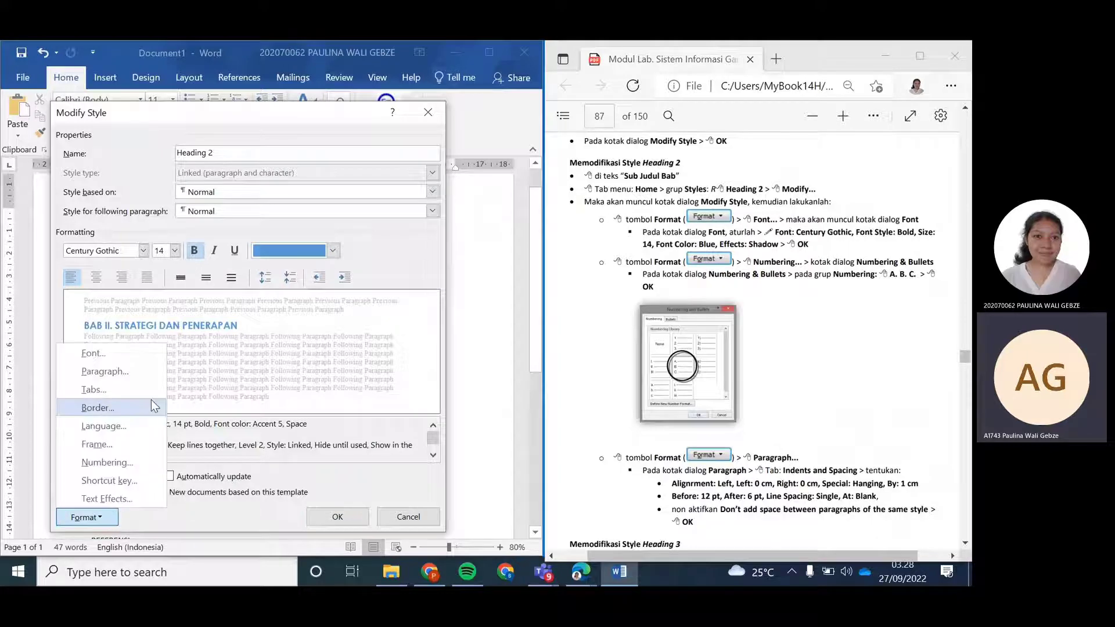
{"action": "left_click", "coordinate": [128, 469]}
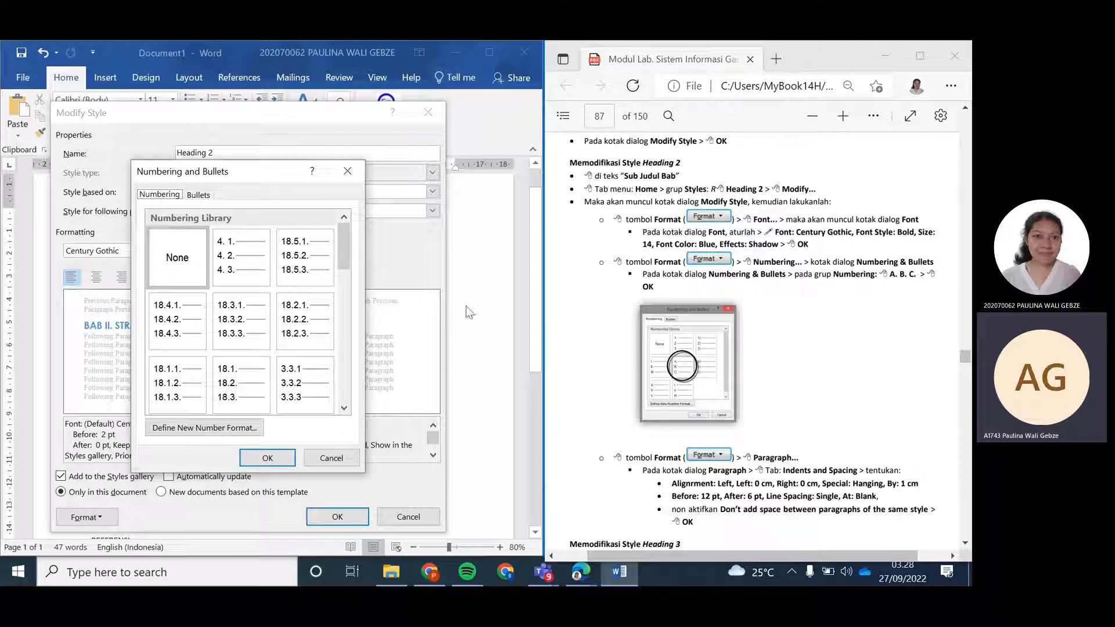
{"action": "left_click_drag", "start_coordinate": [344, 247], "coordinate": [354, 374]}
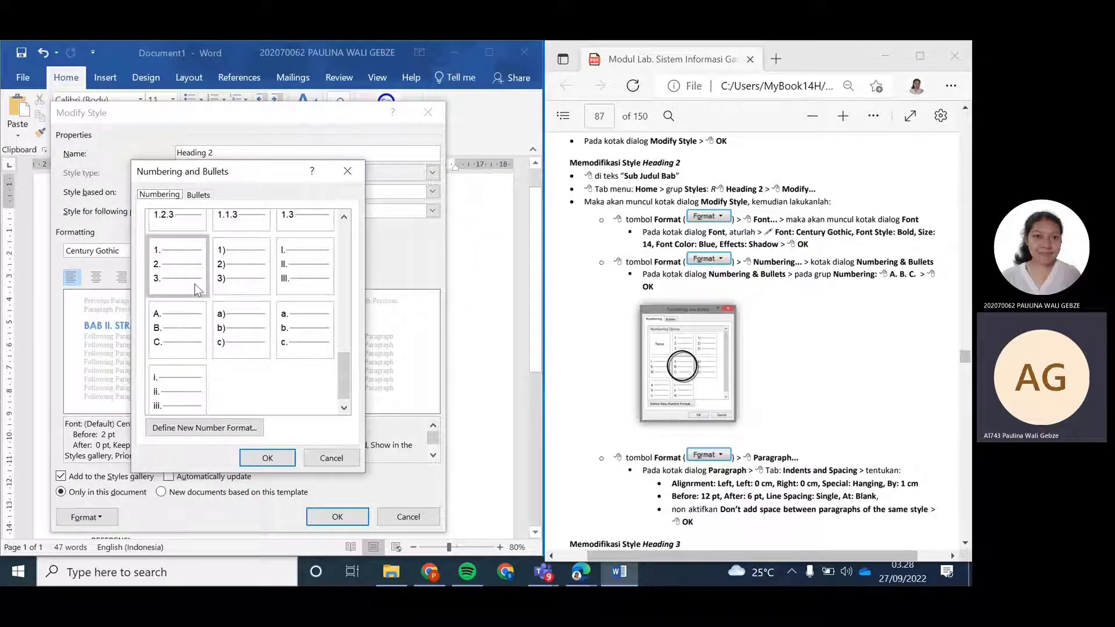
{"action": "left_click", "coordinate": [202, 427]}
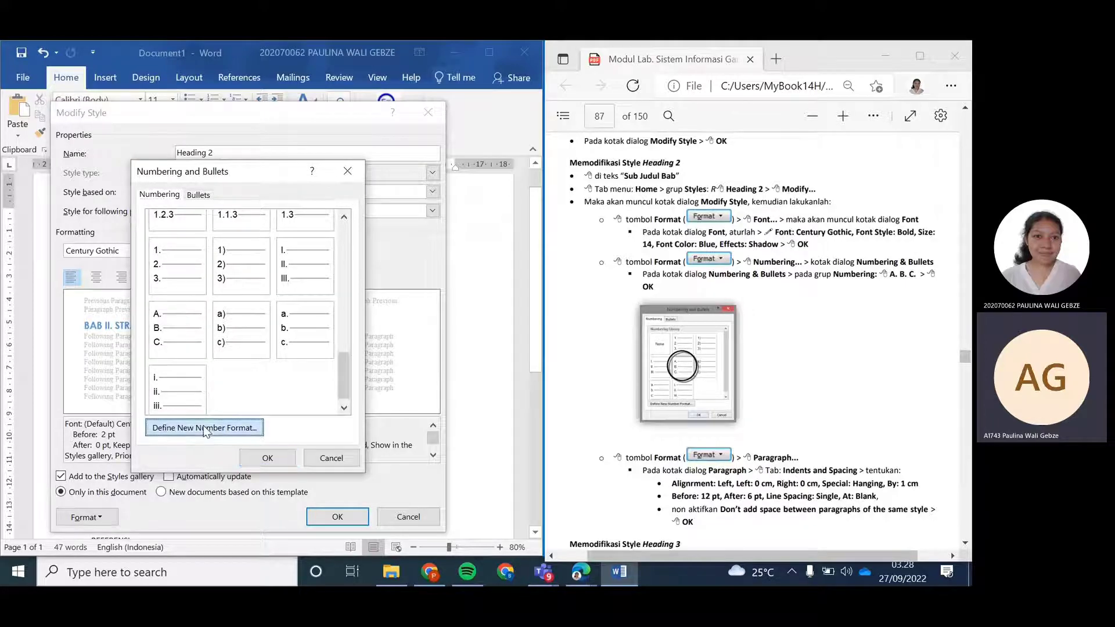
{"action": "left_click_drag", "start_coordinate": [778, 167], "coordinate": [301, 140]}
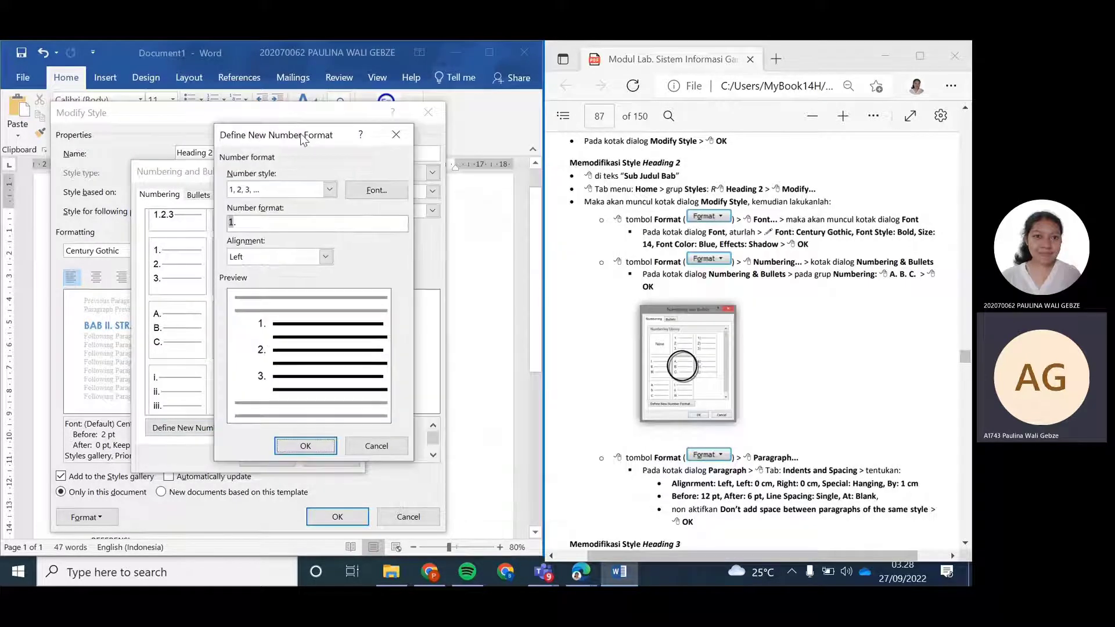
{"action": "left_click", "coordinate": [330, 188]}
{"action": "left_click", "coordinate": [288, 249]}
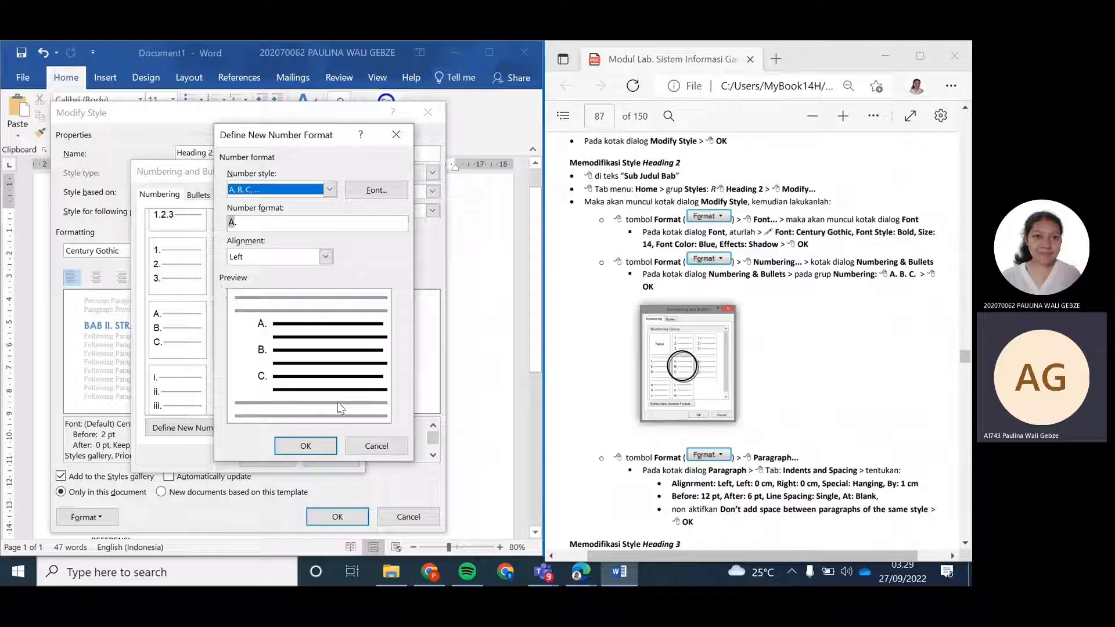
{"action": "left_click", "coordinate": [375, 447]}
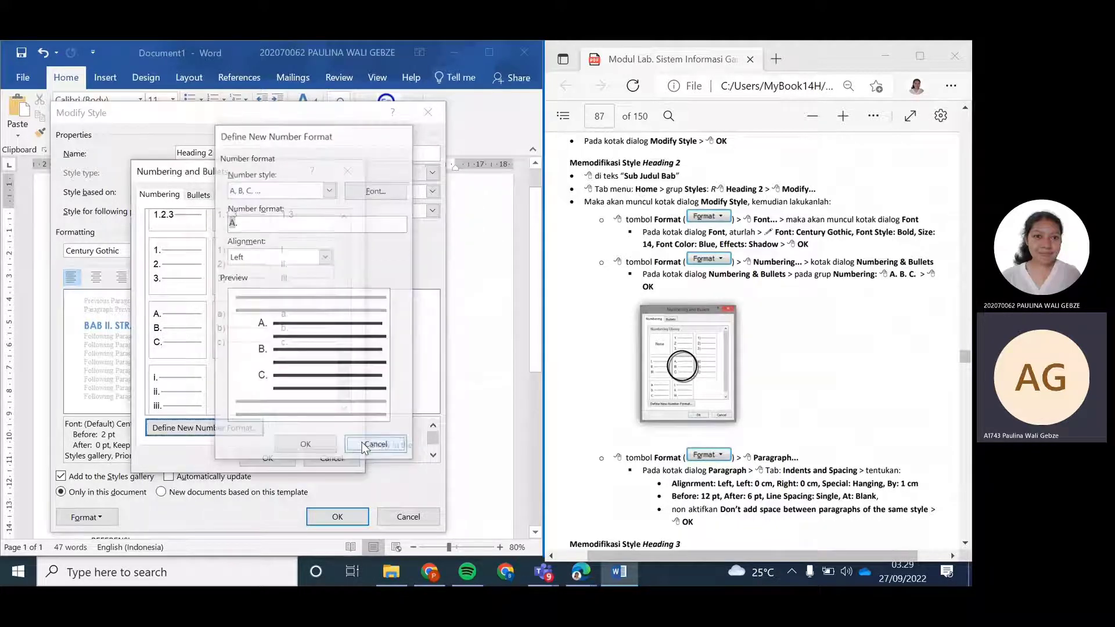
Apply the A. B. C. numbering format to the Heading 2 style
{"action": "left_click", "coordinate": [198, 327]}
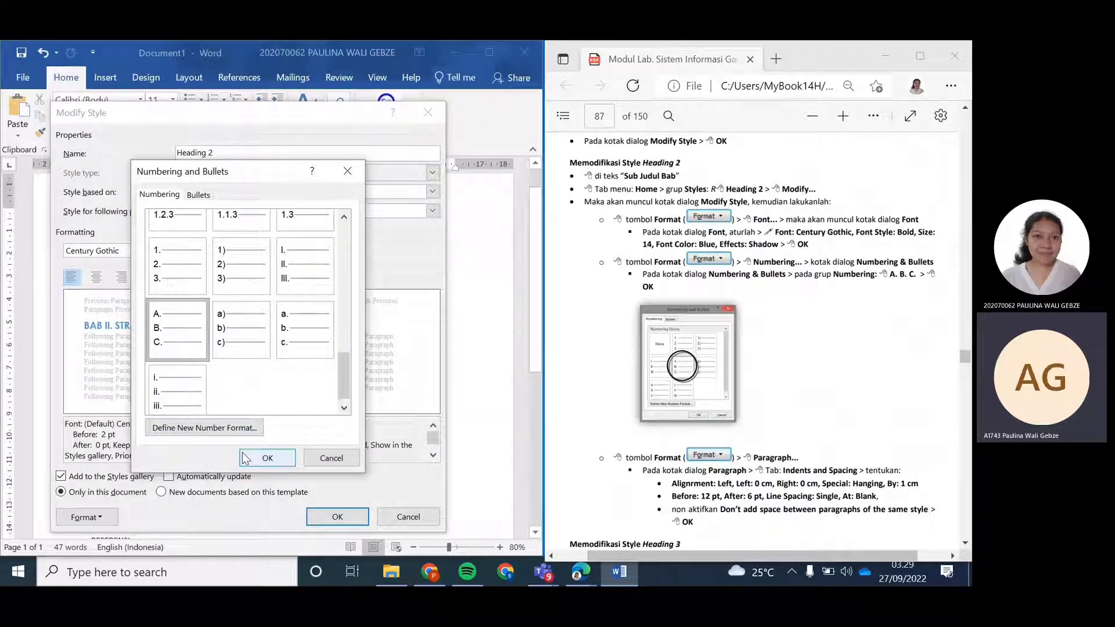
{"action": "left_click", "coordinate": [265, 459]}
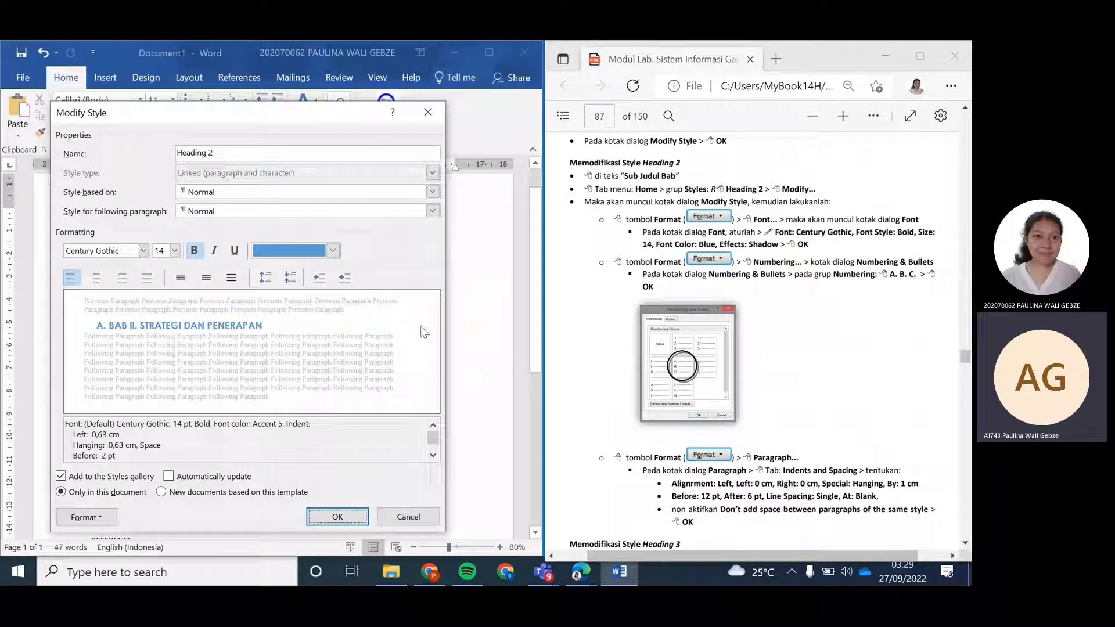
In the paragraph settings of Heading 2, set the left indent to 0 cm and the hanging indent to 1 cm
{"action": "scroll", "coordinate": [830, 269], "scroll_direction": "down", "scroll_amount": 2}
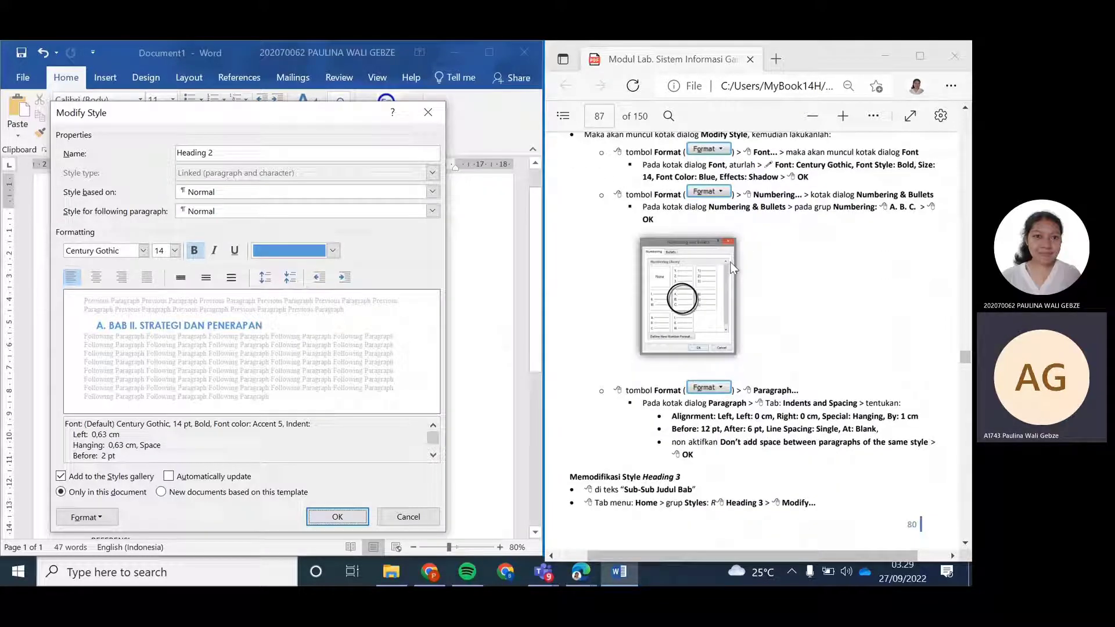
{"action": "scroll", "coordinate": [666, 303], "scroll_direction": "down", "scroll_amount": 2}
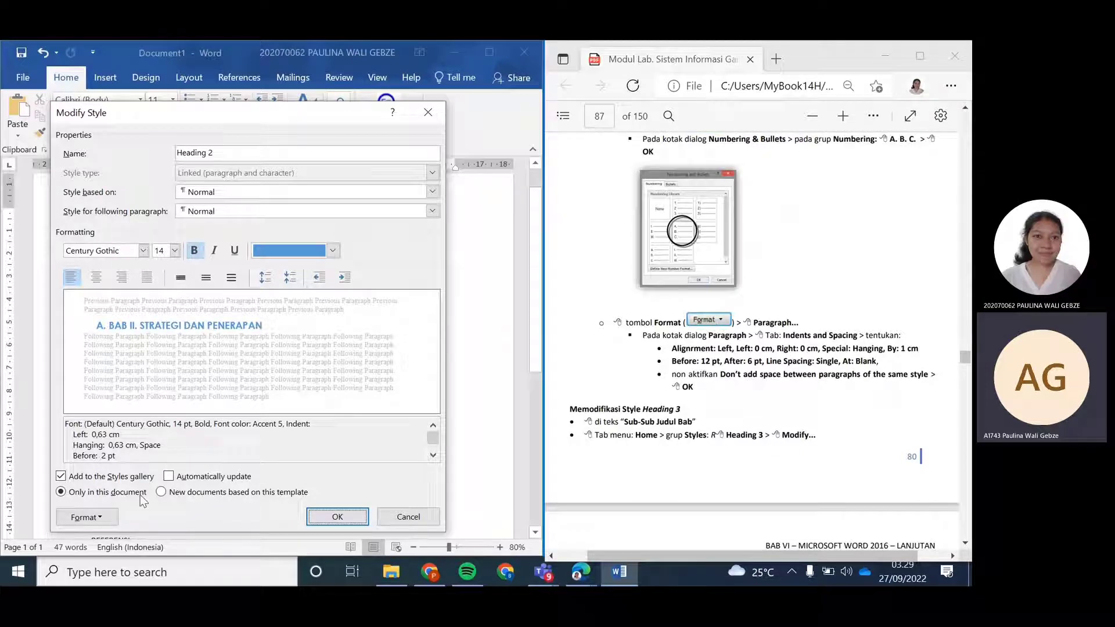
{"action": "left_click", "coordinate": [86, 517]}
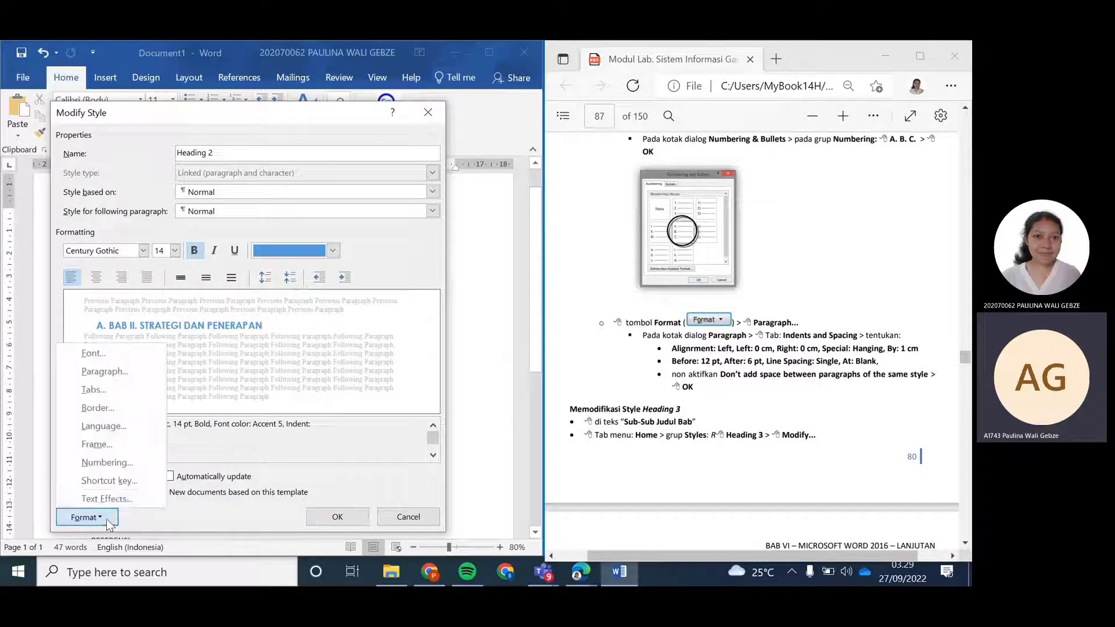
{"action": "left_click", "coordinate": [103, 372]}
{"action": "scroll", "coordinate": [703, 313], "scroll_direction": "down", "scroll_amount": 2}
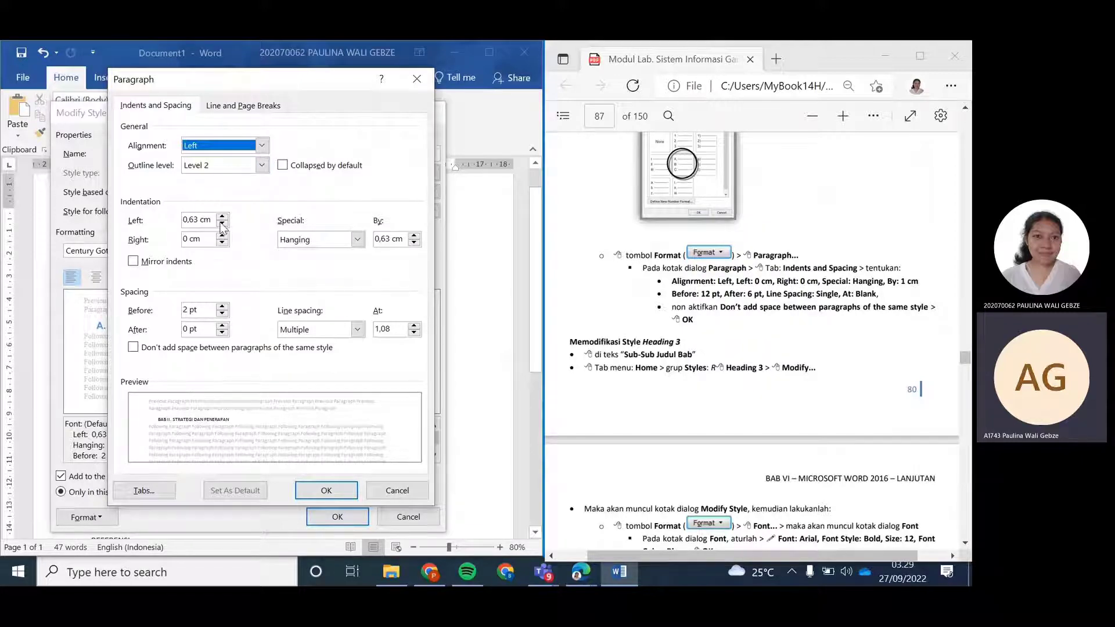
{"action": "left_click", "coordinate": [222, 224]}
{"action": "left_click", "coordinate": [222, 225]}
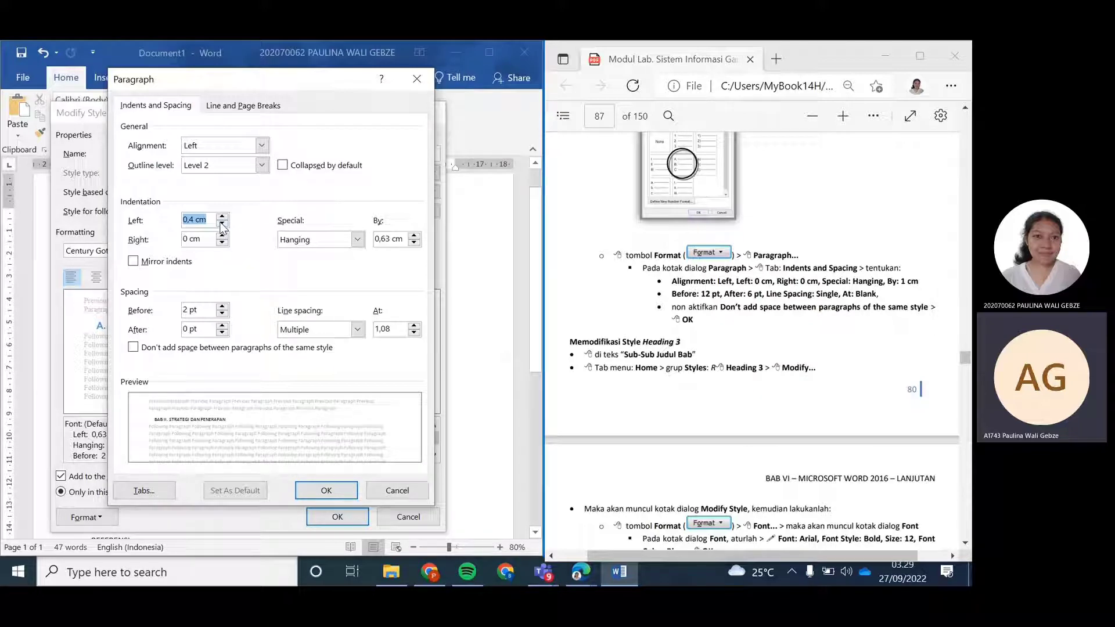
{"action": "left_click", "coordinate": [222, 226]}
{"action": "left_click", "coordinate": [221, 225]}
{"action": "left_click", "coordinate": [222, 225]}
{"action": "left_click", "coordinate": [222, 225]}
{"action": "left_click", "coordinate": [414, 236]}
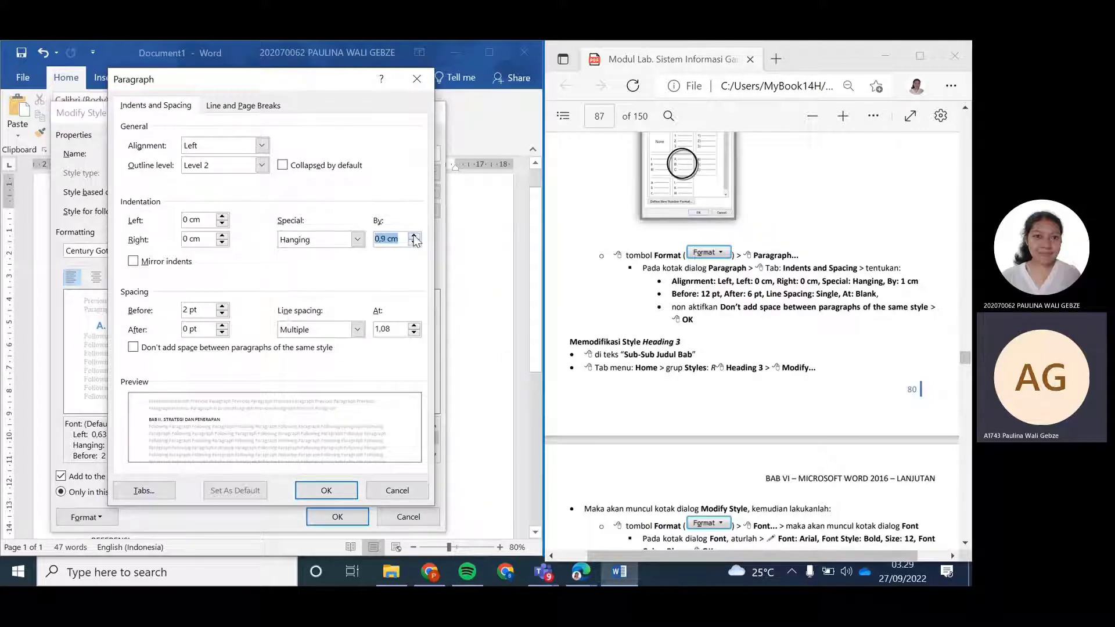
{"action": "left_click", "coordinate": [414, 236]}
Set Heading 2 spacing to 12 pt before and 6 pt after with Single line spacing, and apply the paragraph settings
{"action": "left_click", "coordinate": [222, 307]}
{"action": "left_click", "coordinate": [223, 308]}
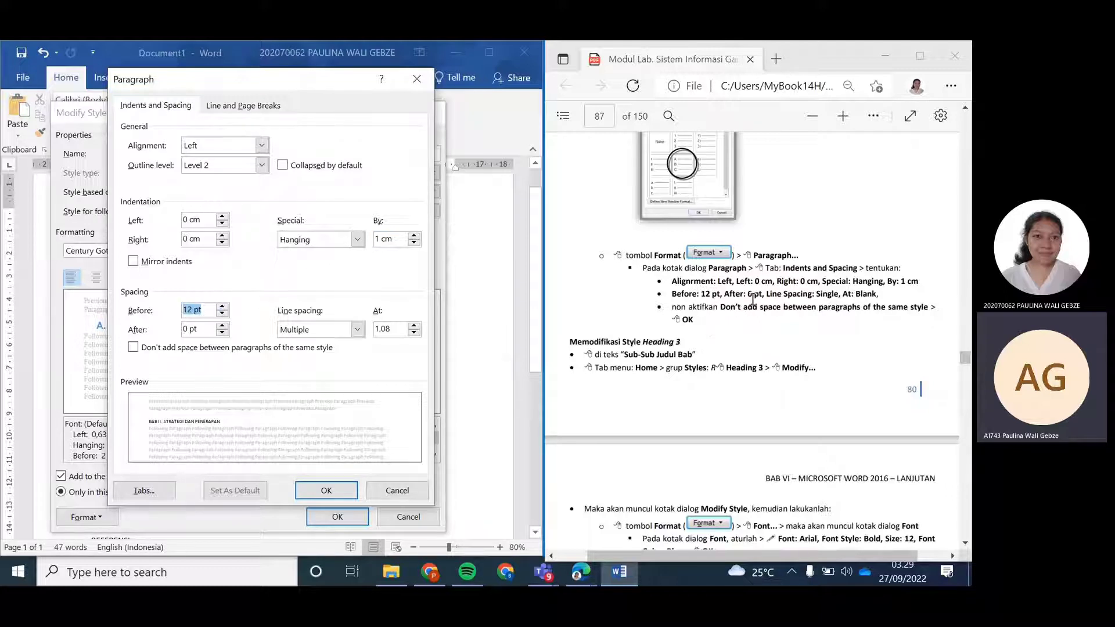
{"action": "left_click", "coordinate": [222, 326]}
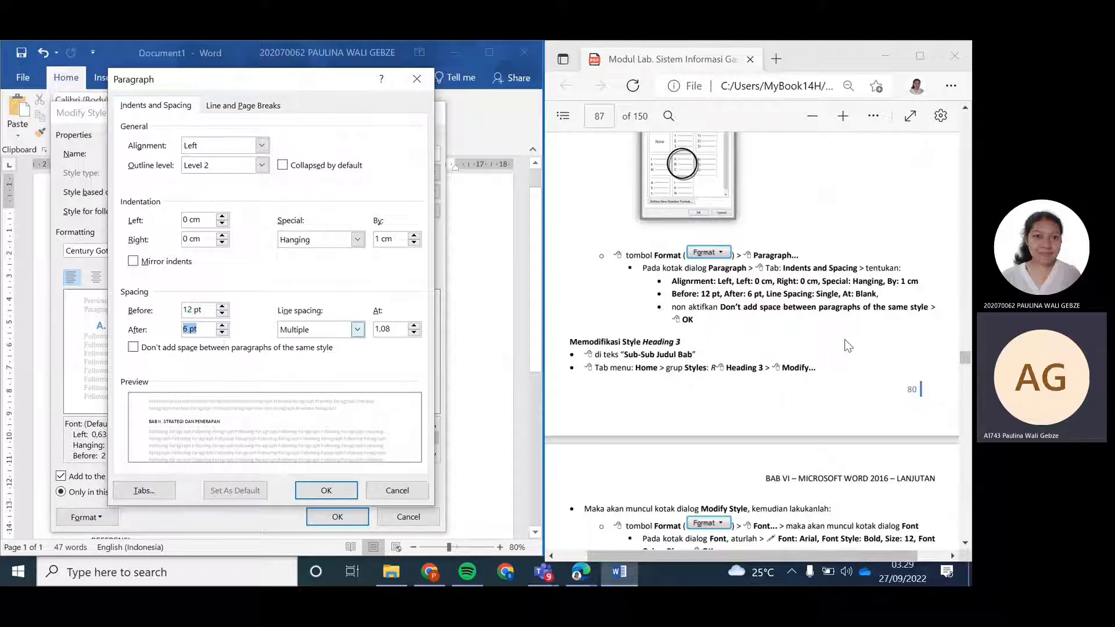
{"action": "left_click", "coordinate": [357, 330]}
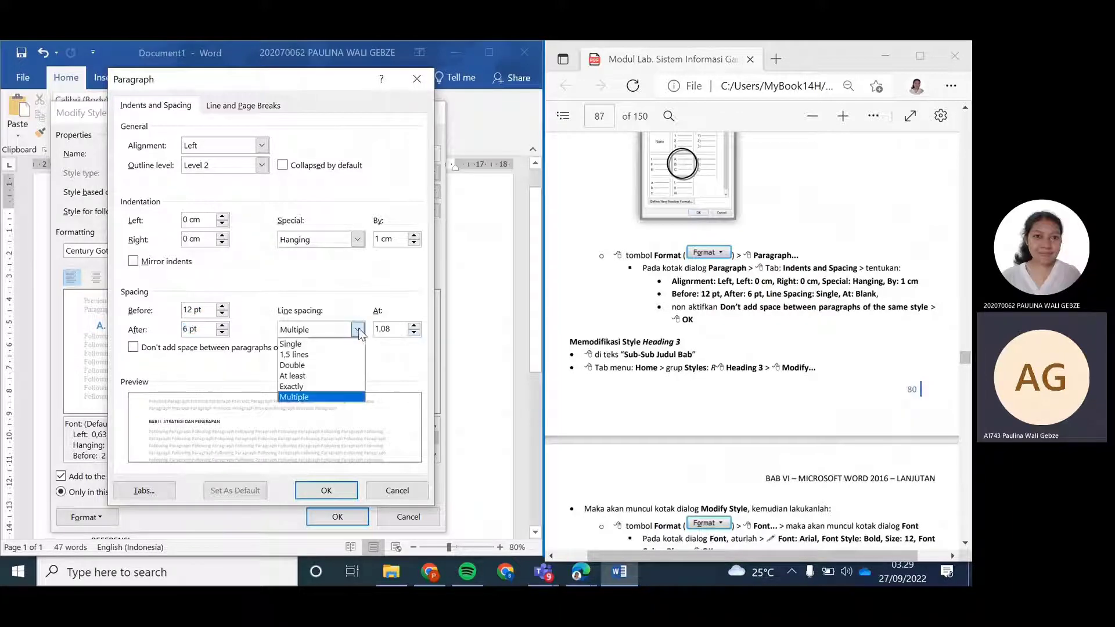
{"action": "left_click", "coordinate": [307, 343]}
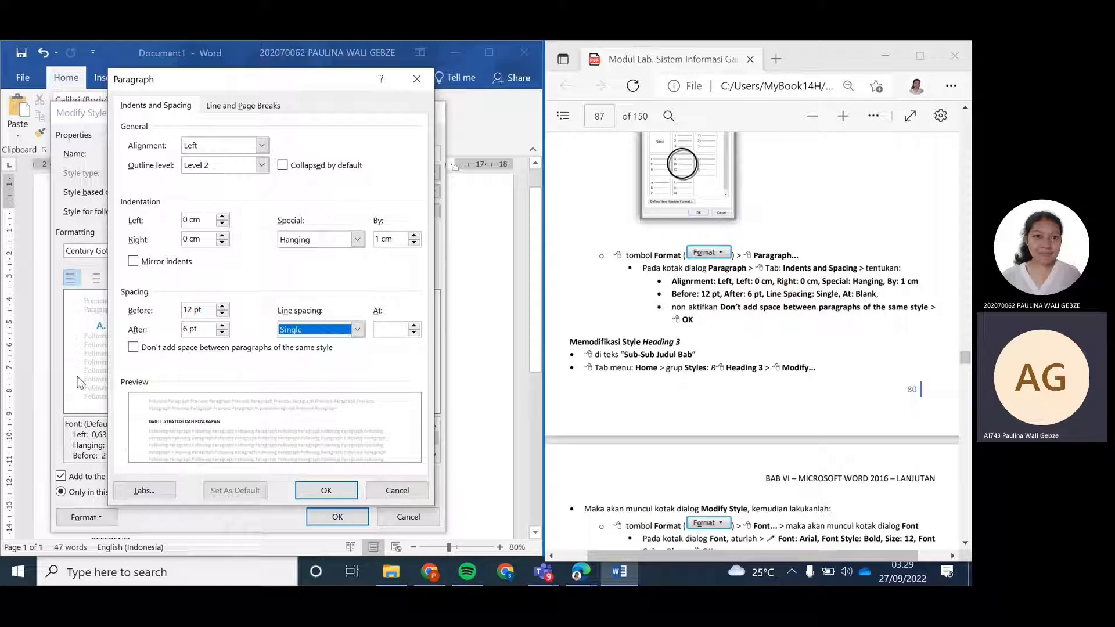
{"action": "left_click", "coordinate": [350, 492]}
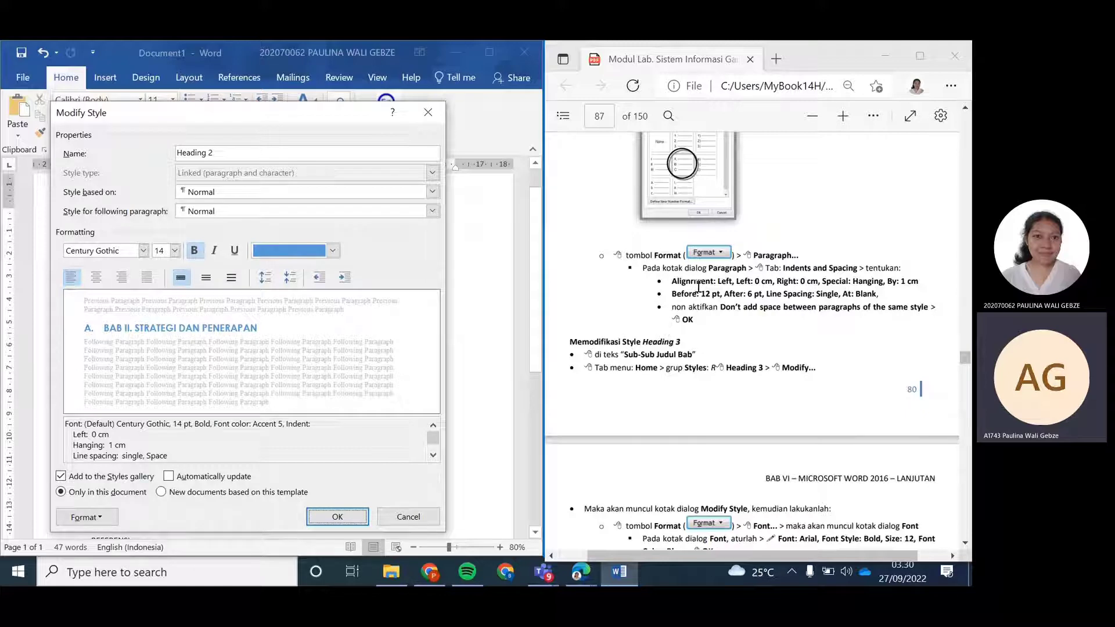
Review the module's Heading 2 instructions and save the modified Heading 2 style
{"action": "scroll", "coordinate": [698, 285], "scroll_direction": "up", "scroll_amount": 5}
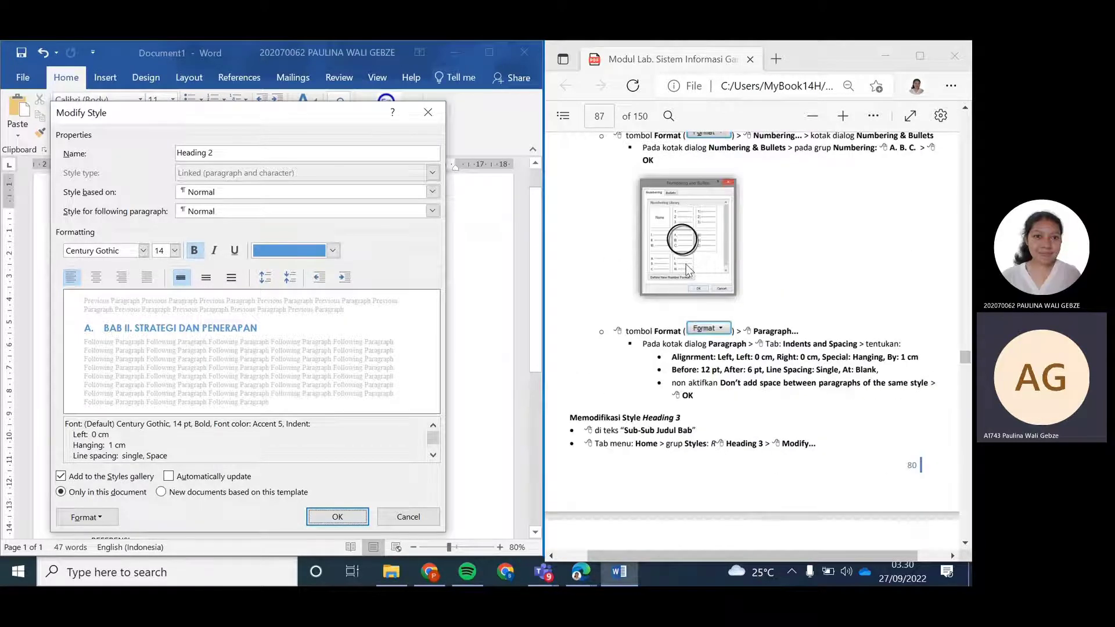
{"action": "scroll", "coordinate": [696, 323], "scroll_direction": "down", "scroll_amount": 5}
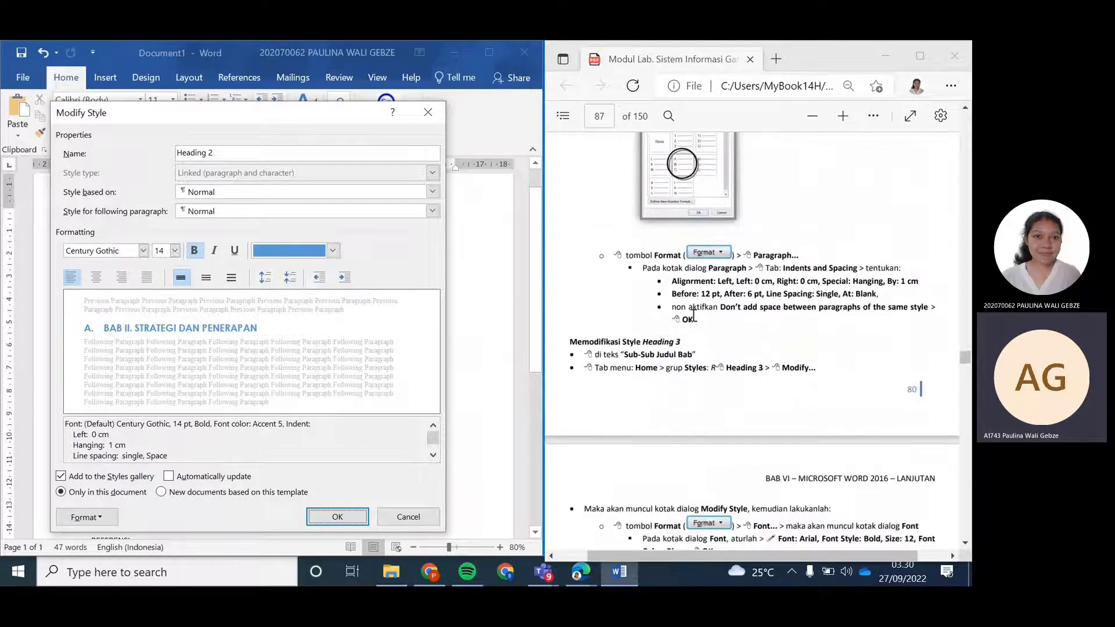
{"action": "left_click", "coordinate": [338, 516]}
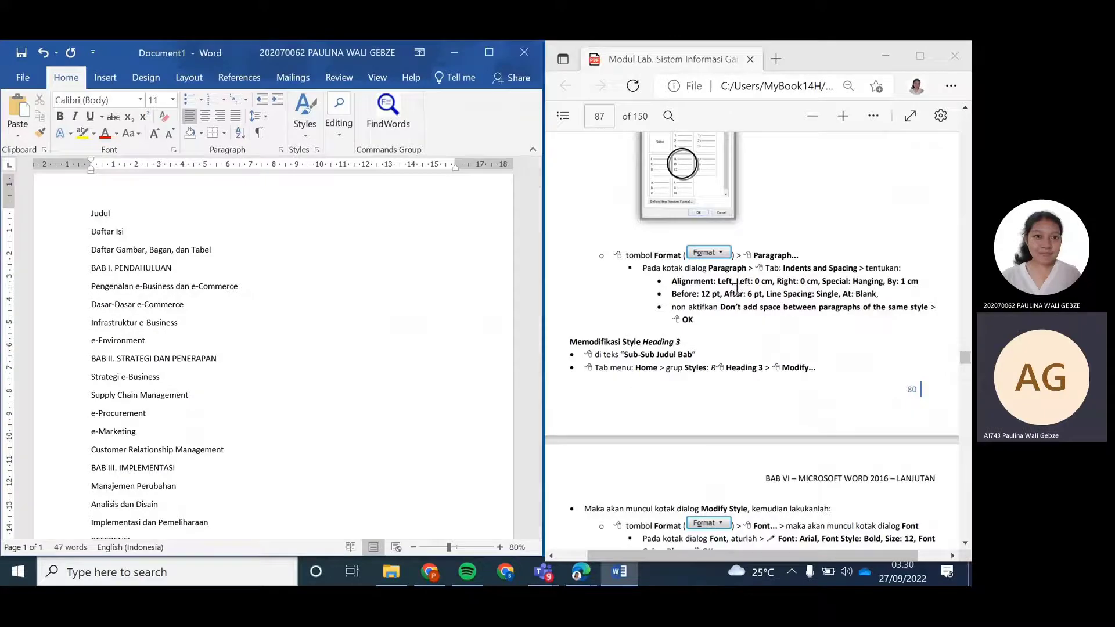
Create a new style named Heading-3 and open its full formatting settings
{"action": "scroll", "coordinate": [648, 340], "scroll_direction": "down", "scroll_amount": 1}
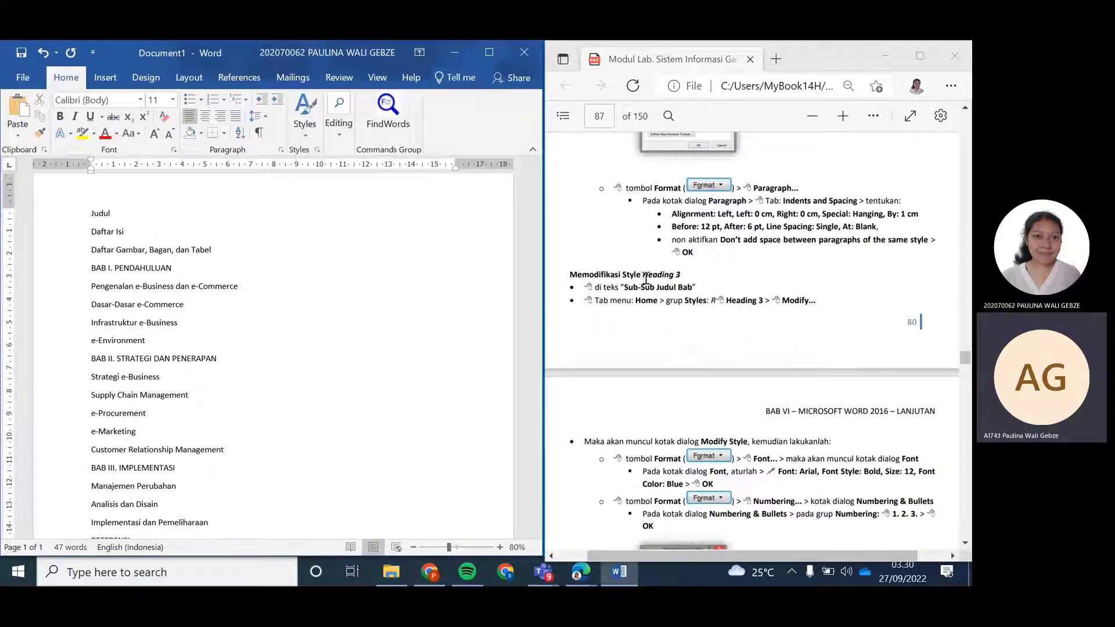
{"action": "left_click", "coordinate": [316, 131]}
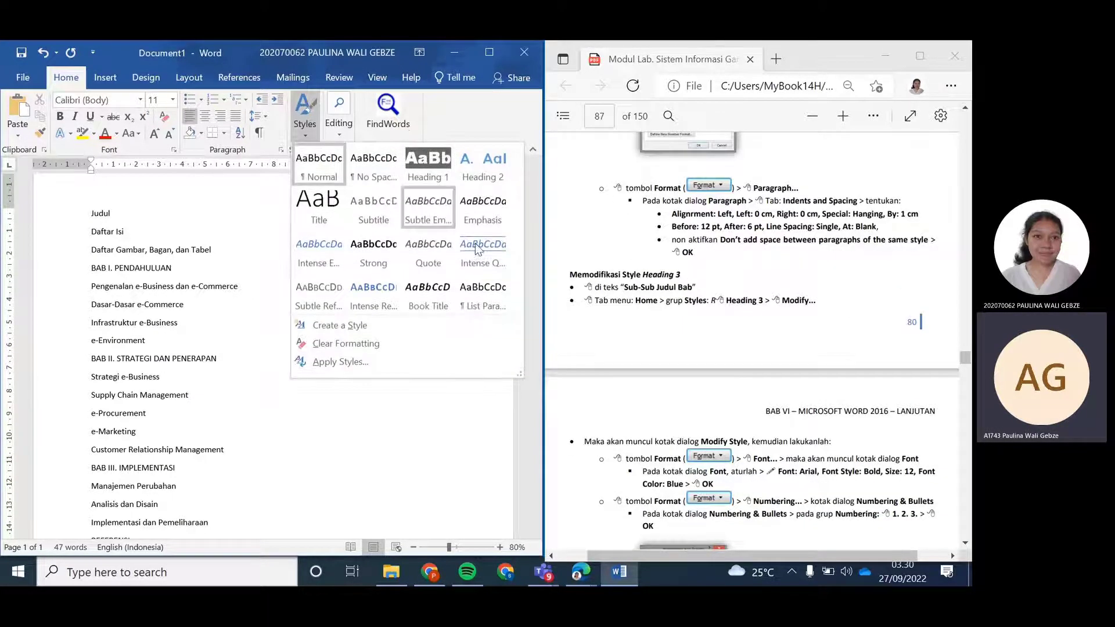
{"action": "left_click", "coordinate": [375, 328]}
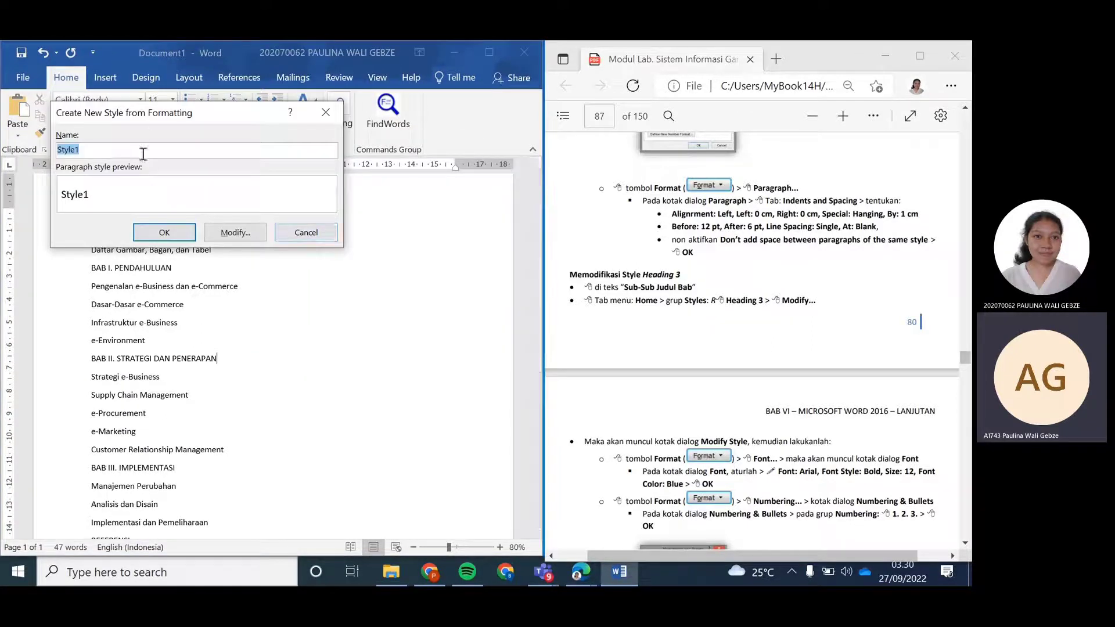
{"action": "type", "text": "Heading-3"}
{"action": "left_click", "coordinate": [214, 232]}
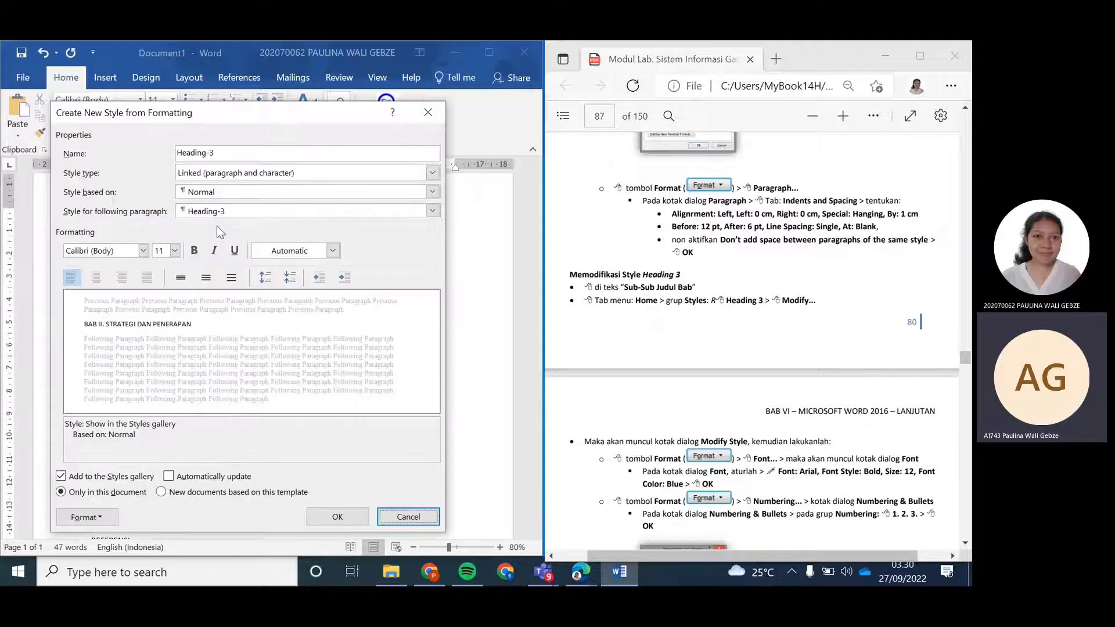
Set the Heading-3 style's font to Arial, Bold, size 12, in the blue Accent 1 theme color
{"action": "scroll", "coordinate": [661, 259], "scroll_direction": "down", "scroll_amount": 2}
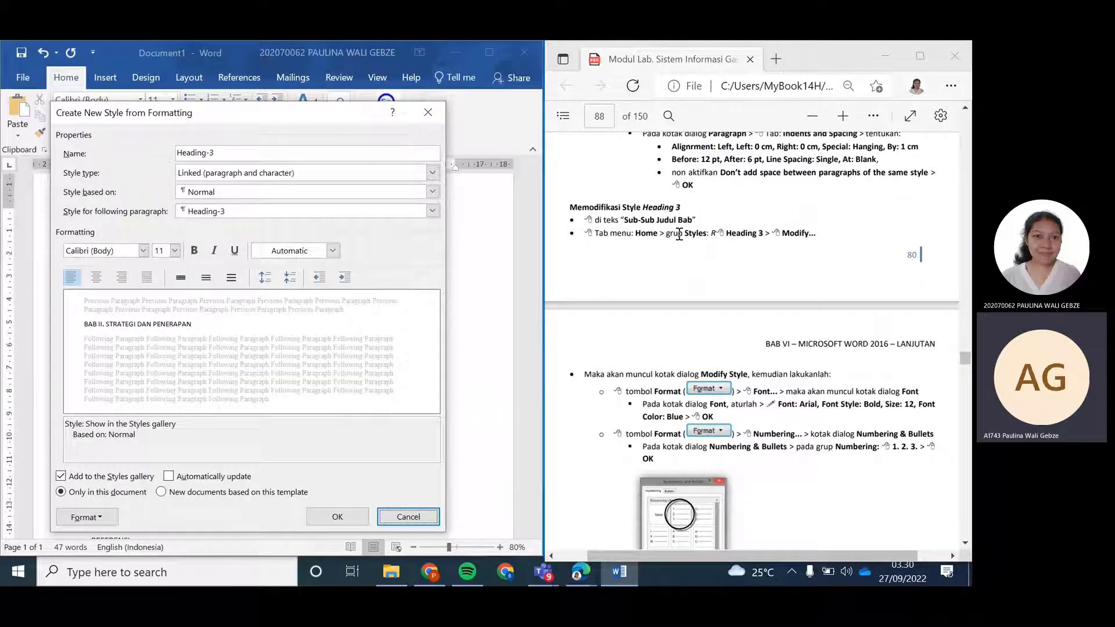
{"action": "scroll", "coordinate": [690, 331], "scroll_direction": "down", "scroll_amount": 1}
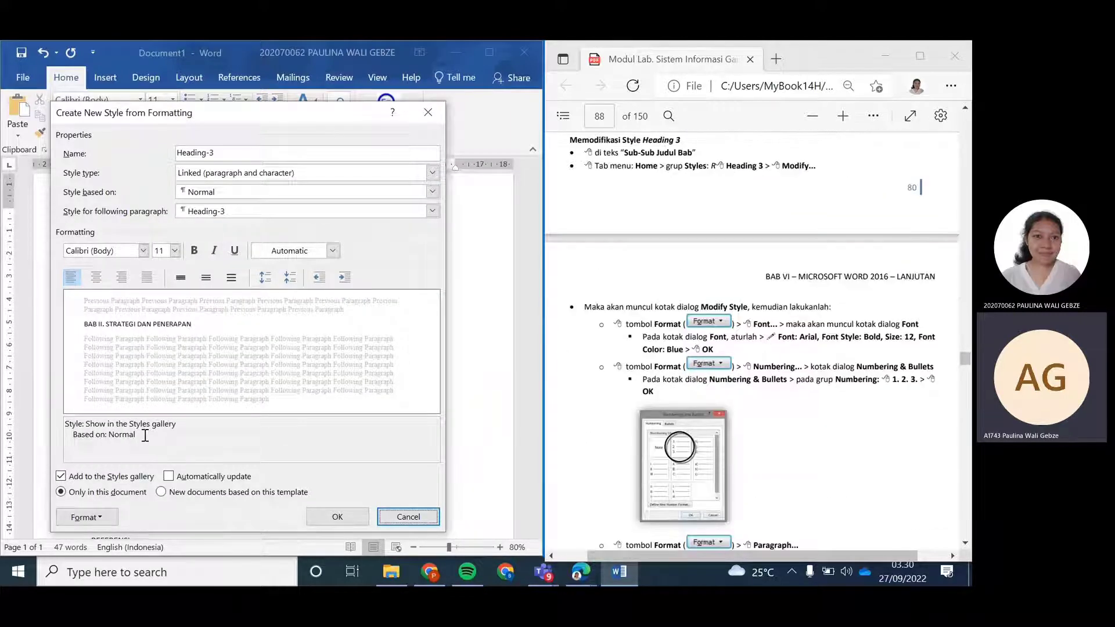
{"action": "left_click", "coordinate": [113, 519]}
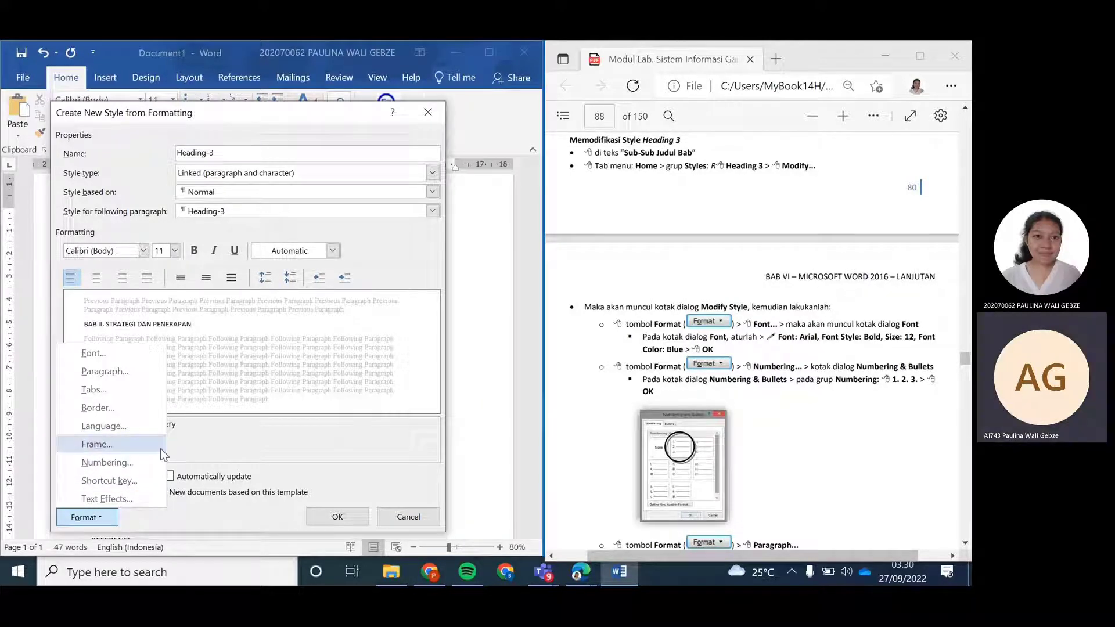
{"action": "left_click", "coordinate": [108, 355]}
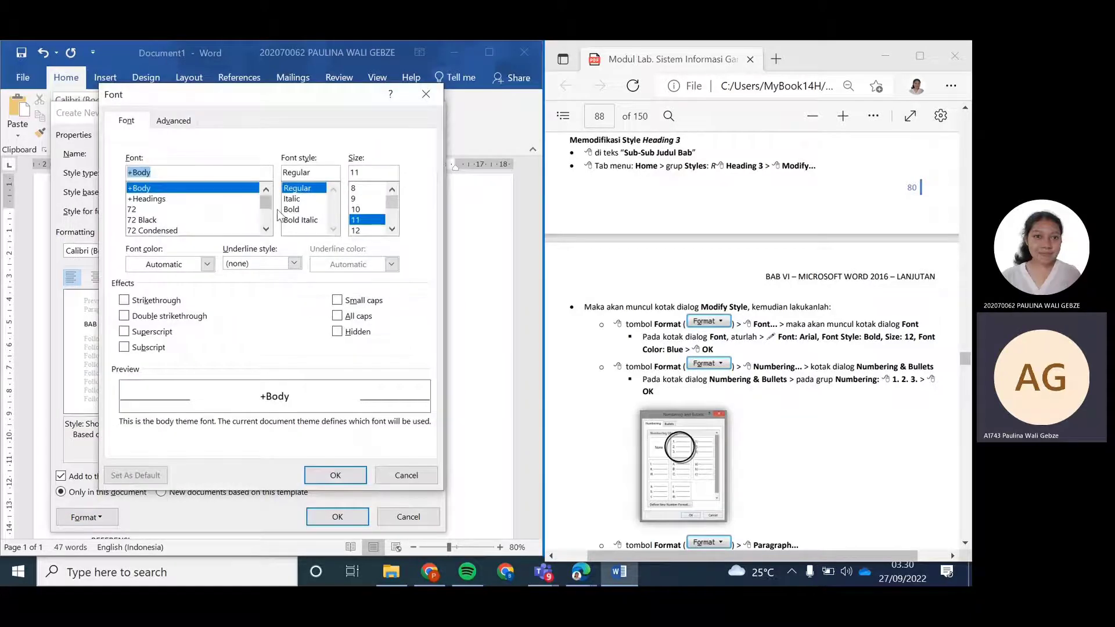
{"action": "left_click_drag", "start_coordinate": [267, 201], "coordinate": [267, 207]}
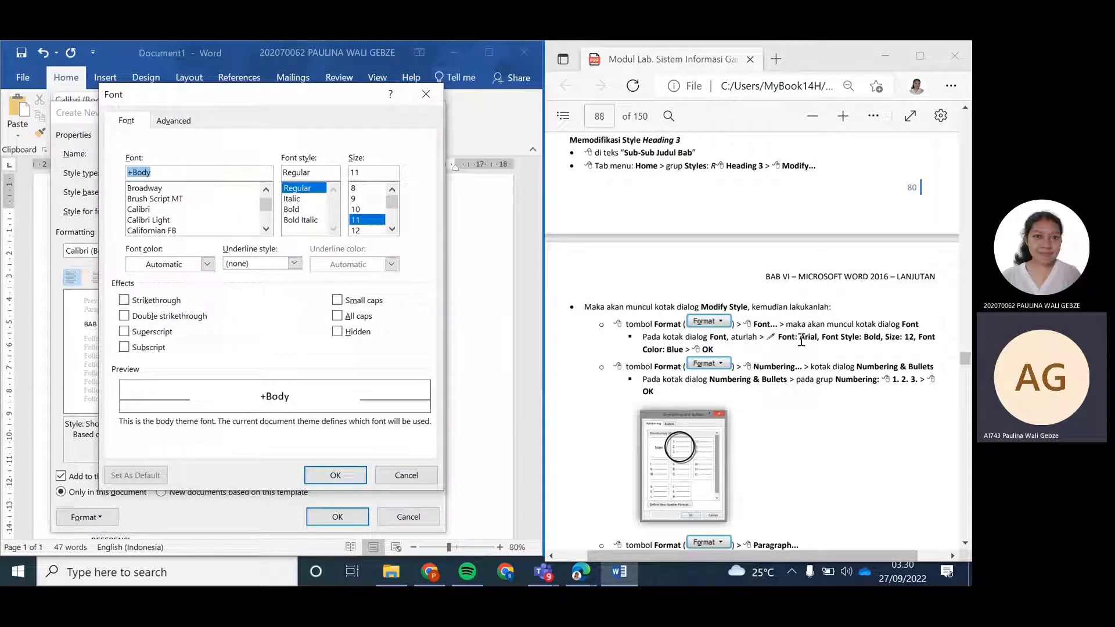
{"action": "scroll", "coordinate": [225, 215], "scroll_direction": "up", "scroll_amount": 6}
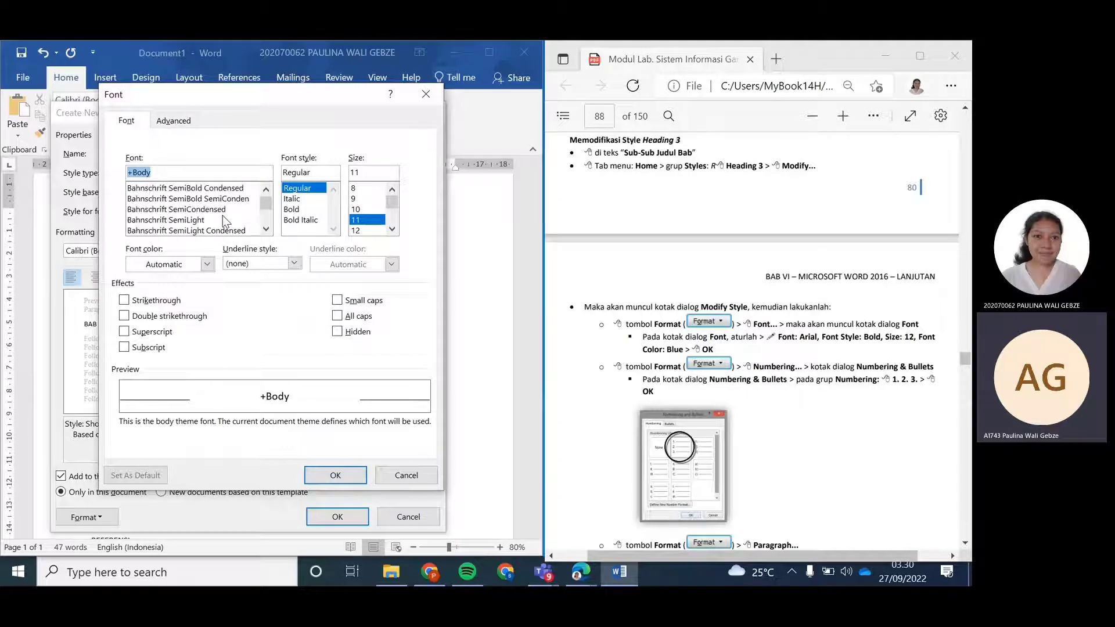
{"action": "scroll", "coordinate": [222, 219], "scroll_direction": "up", "scroll_amount": 6}
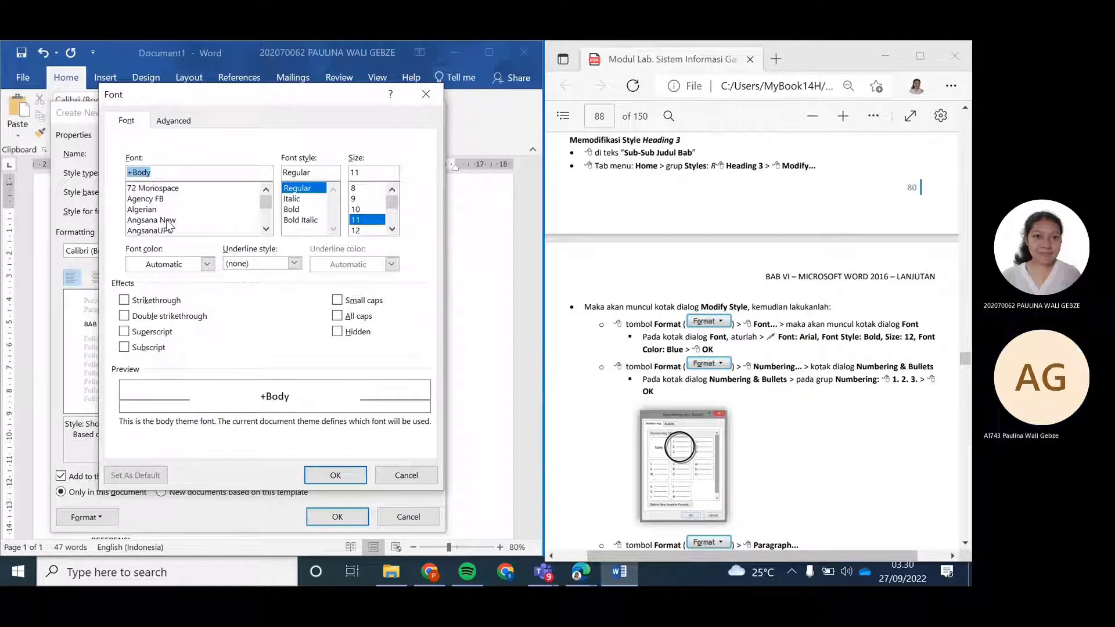
{"action": "left_click", "coordinate": [155, 209]}
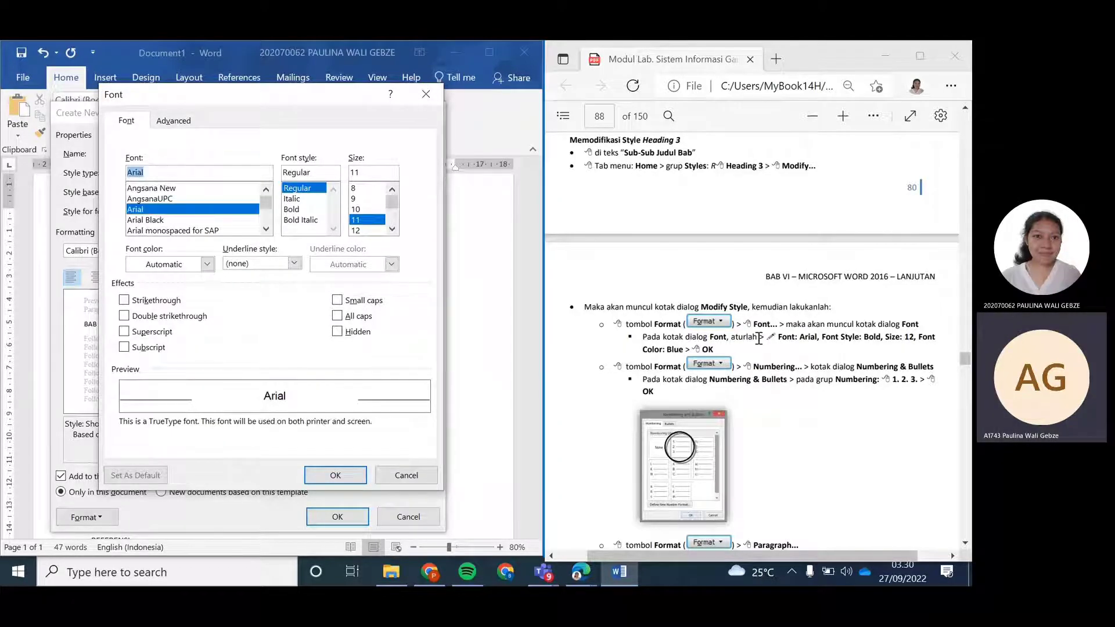
{"action": "left_click", "coordinate": [308, 210]}
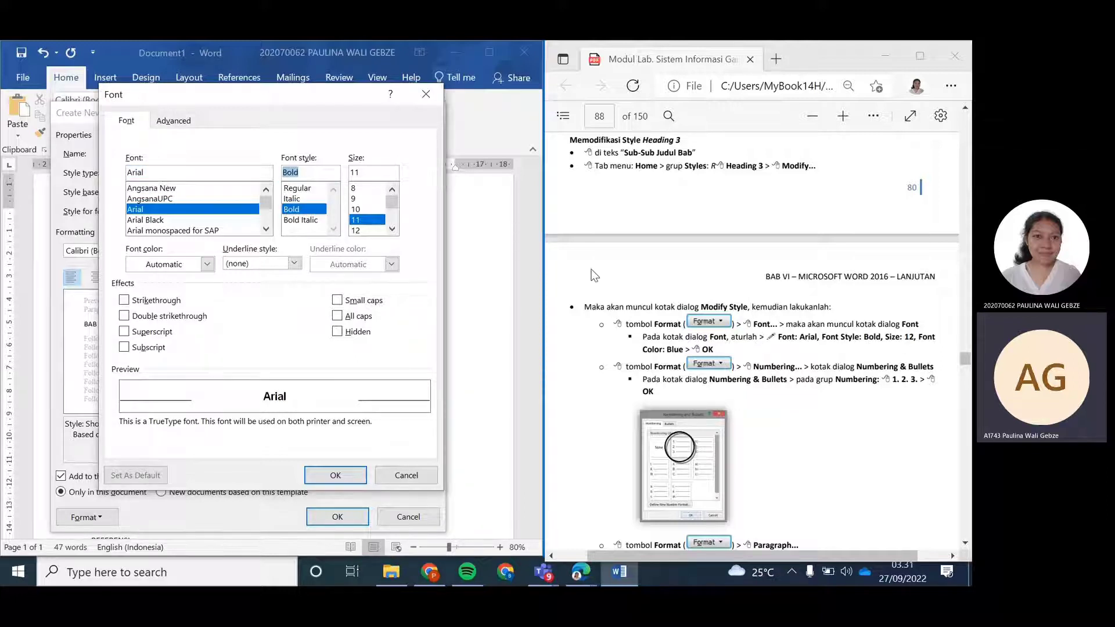
{"action": "left_click", "coordinate": [370, 230]}
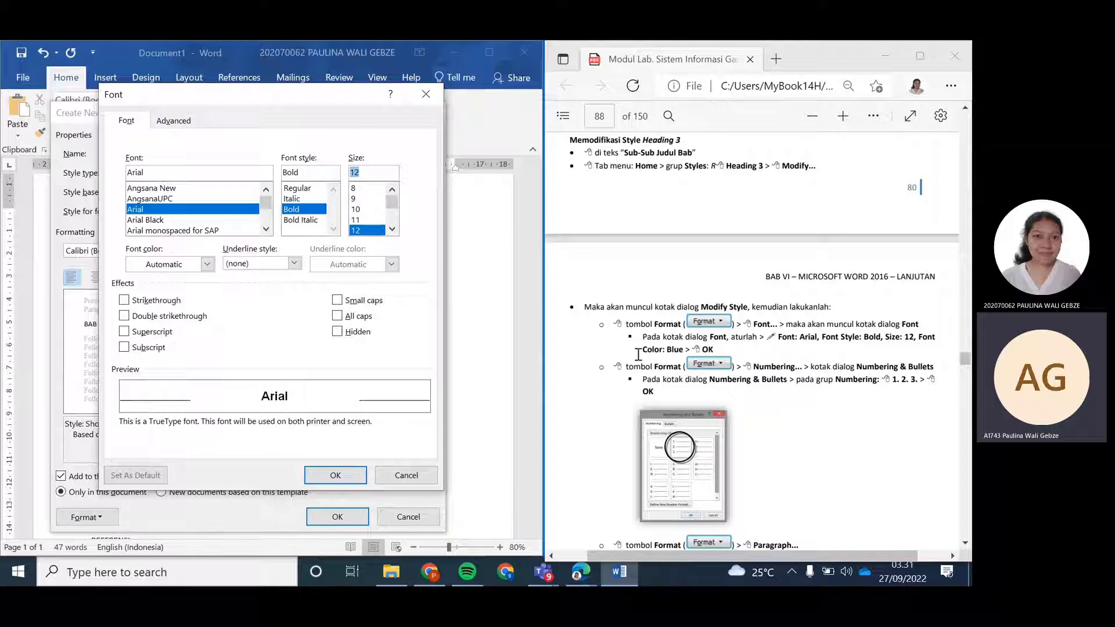
{"action": "left_click", "coordinate": [207, 264]}
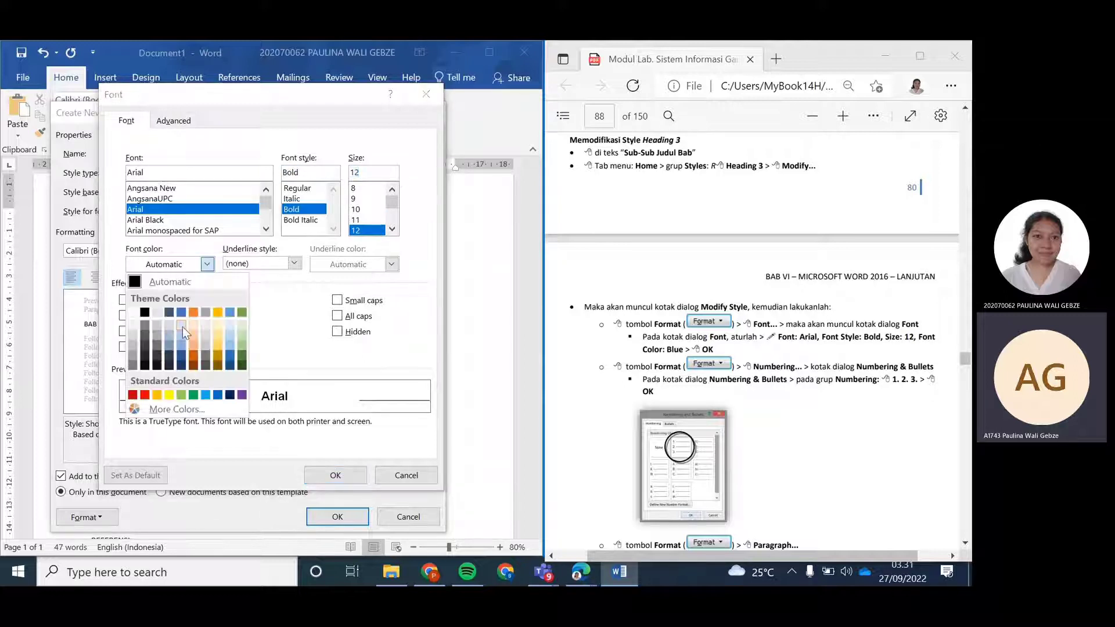
{"action": "left_click", "coordinate": [181, 313]}
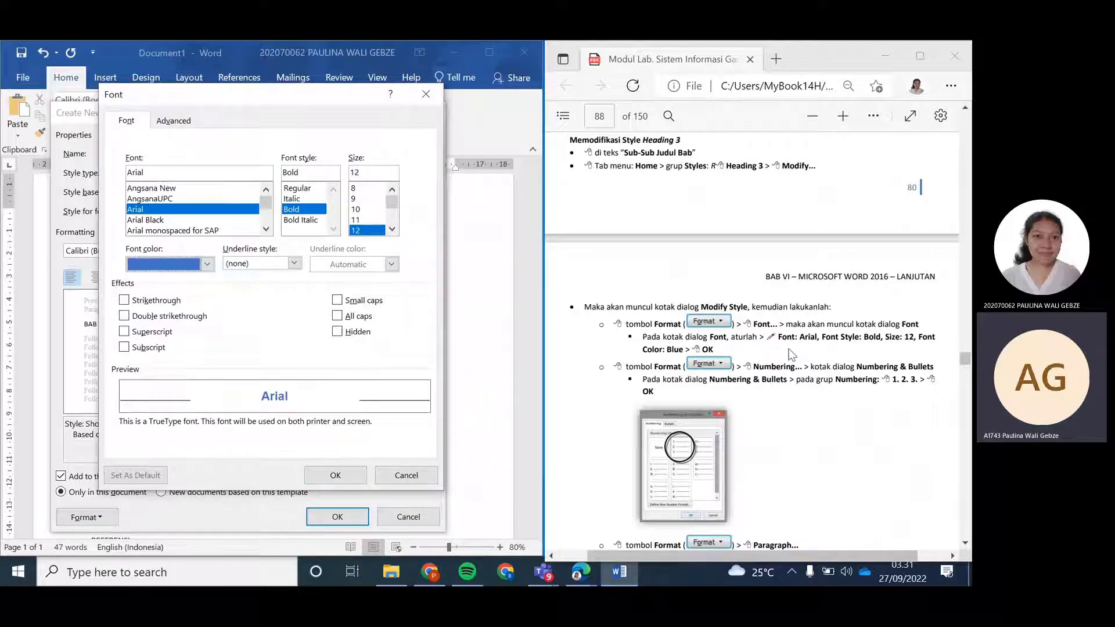
{"action": "left_click", "coordinate": [336, 475]}
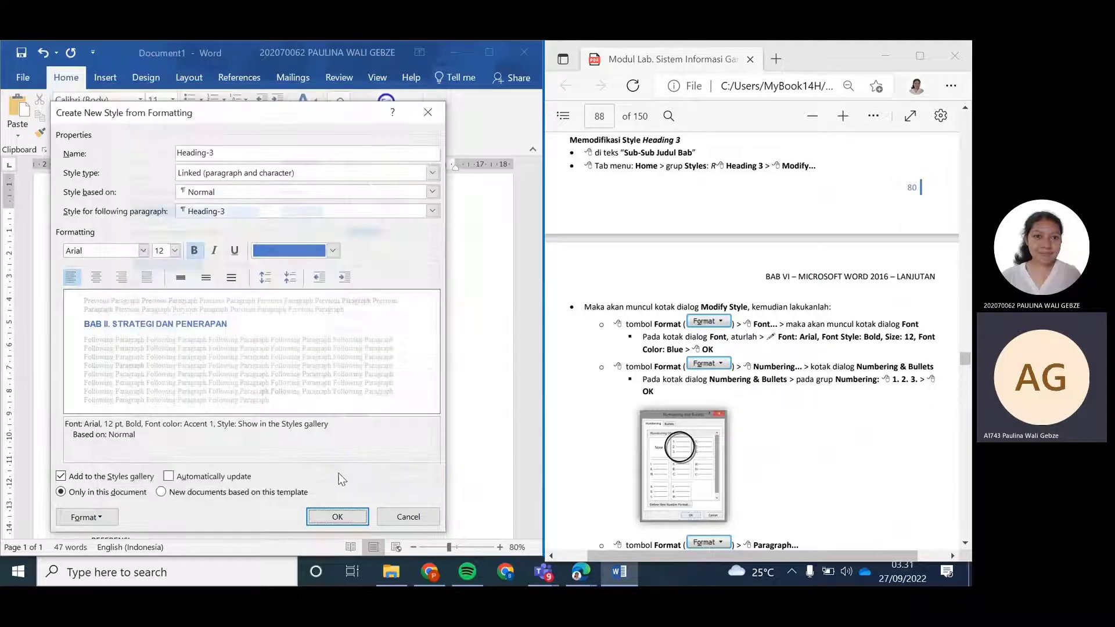
Apply the 1. 2. 3. numbering format to the Heading-3 style
{"action": "left_click", "coordinate": [85, 516]}
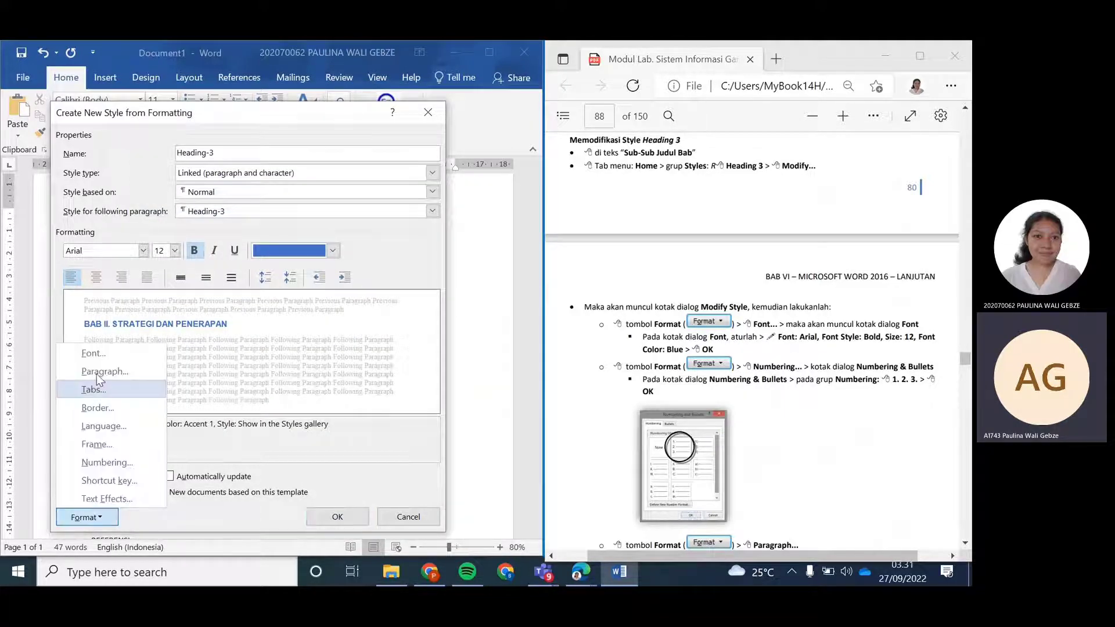
{"action": "left_click", "coordinate": [110, 465]}
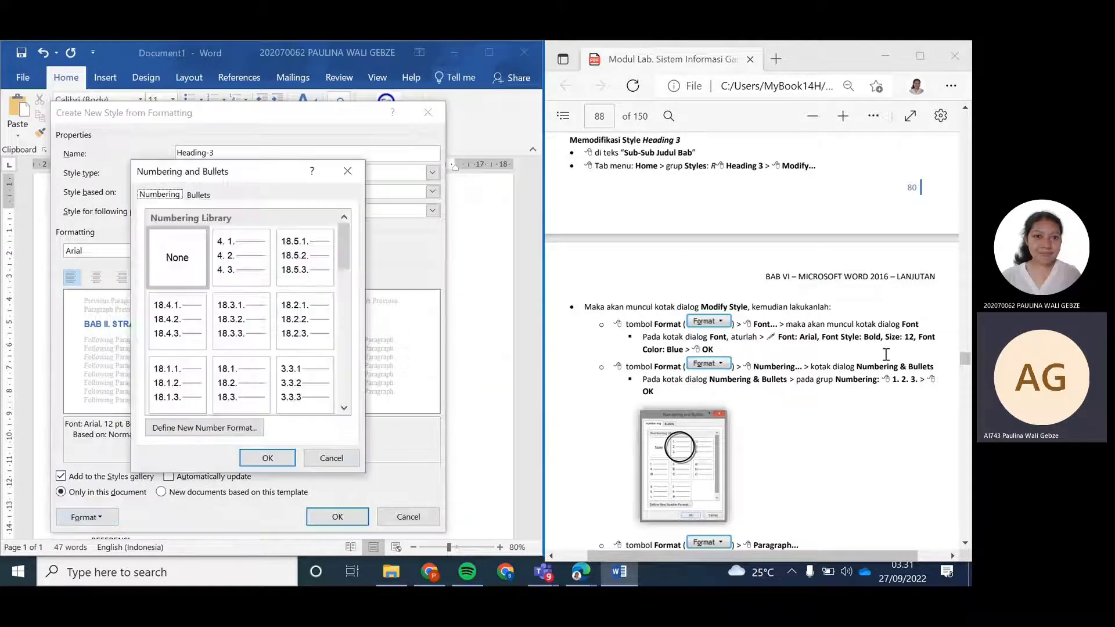
{"action": "scroll", "coordinate": [779, 303], "scroll_direction": "down", "scroll_amount": 3}
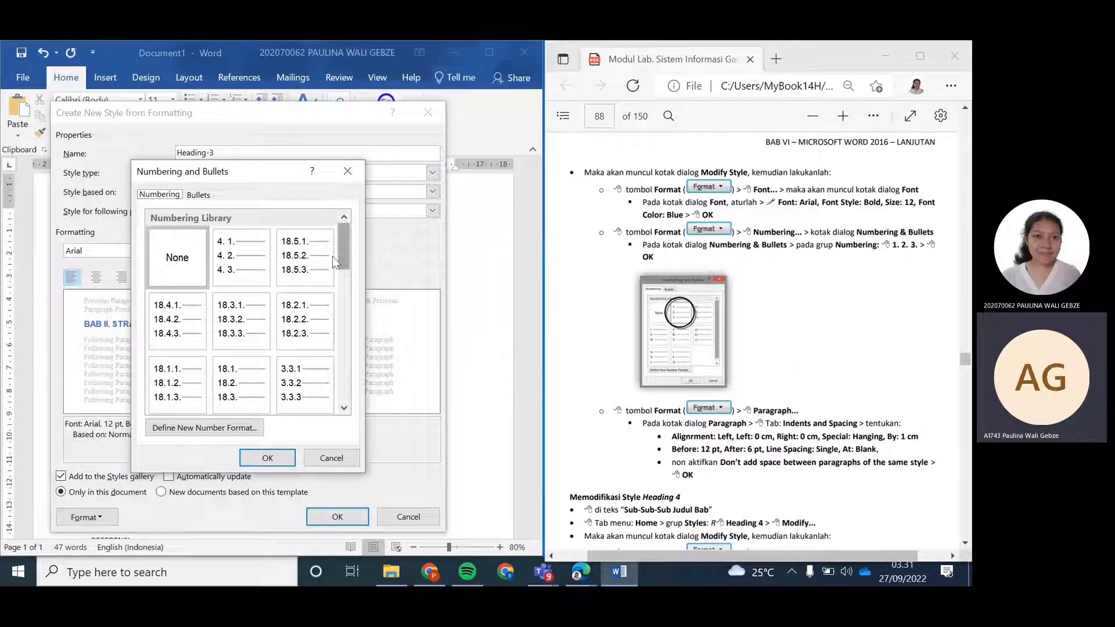
{"action": "left_click_drag", "start_coordinate": [347, 244], "coordinate": [353, 377]}
{"action": "left_click", "coordinate": [193, 267]}
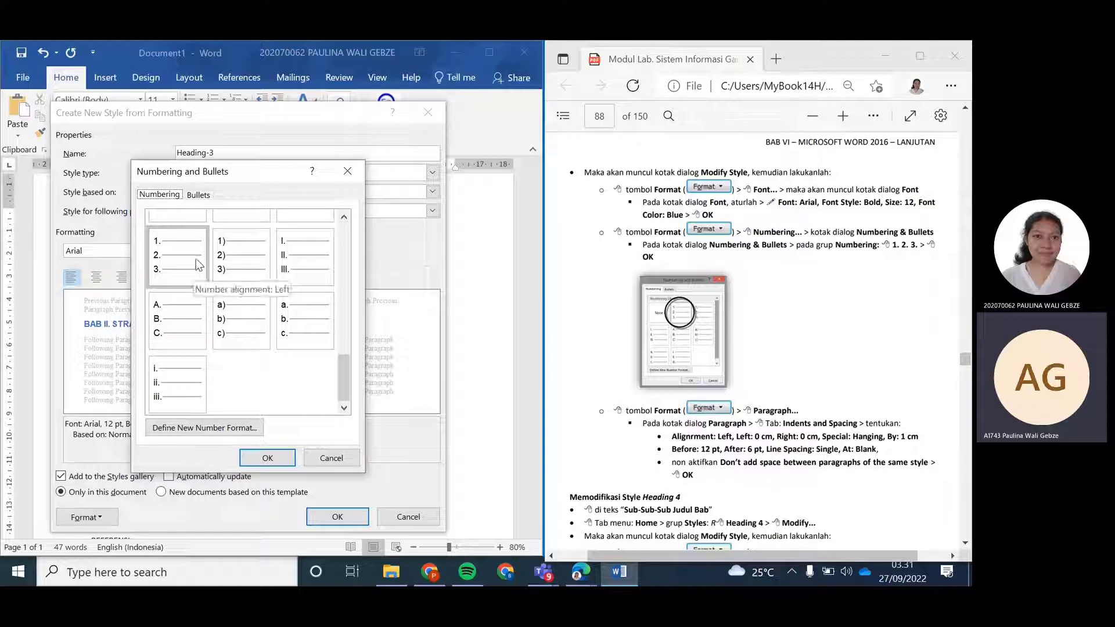
{"action": "left_click", "coordinate": [198, 265]}
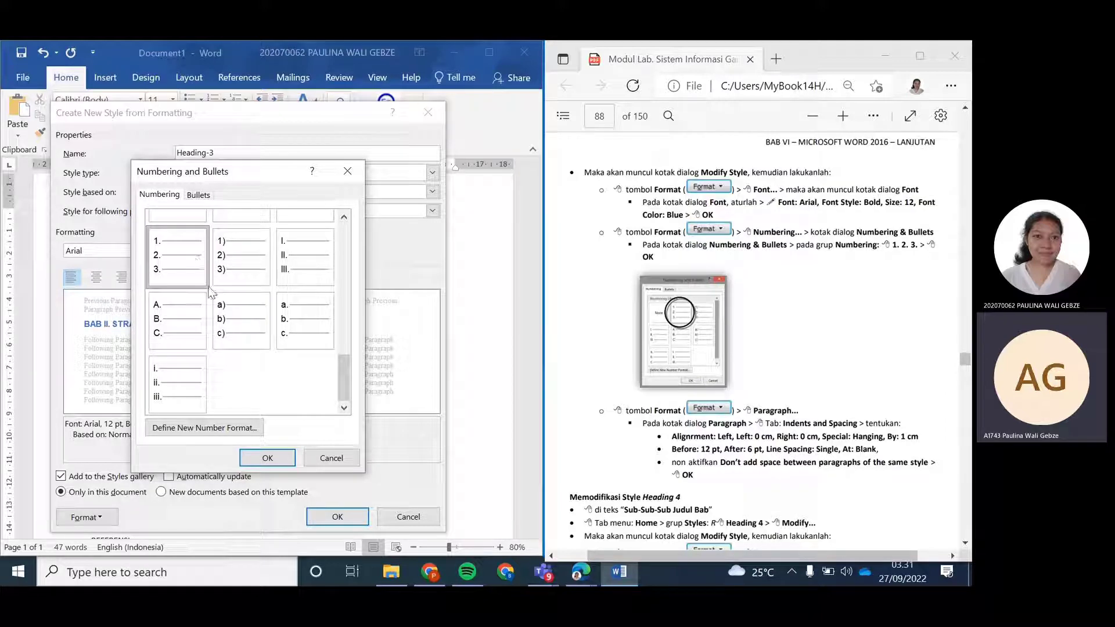
{"action": "left_click", "coordinate": [269, 454]}
In the paragraph settings of Heading-3, set the left indent to 0 cm and the hanging indent to 1 cm
{"action": "scroll", "coordinate": [635, 318], "scroll_direction": "down", "scroll_amount": 4}
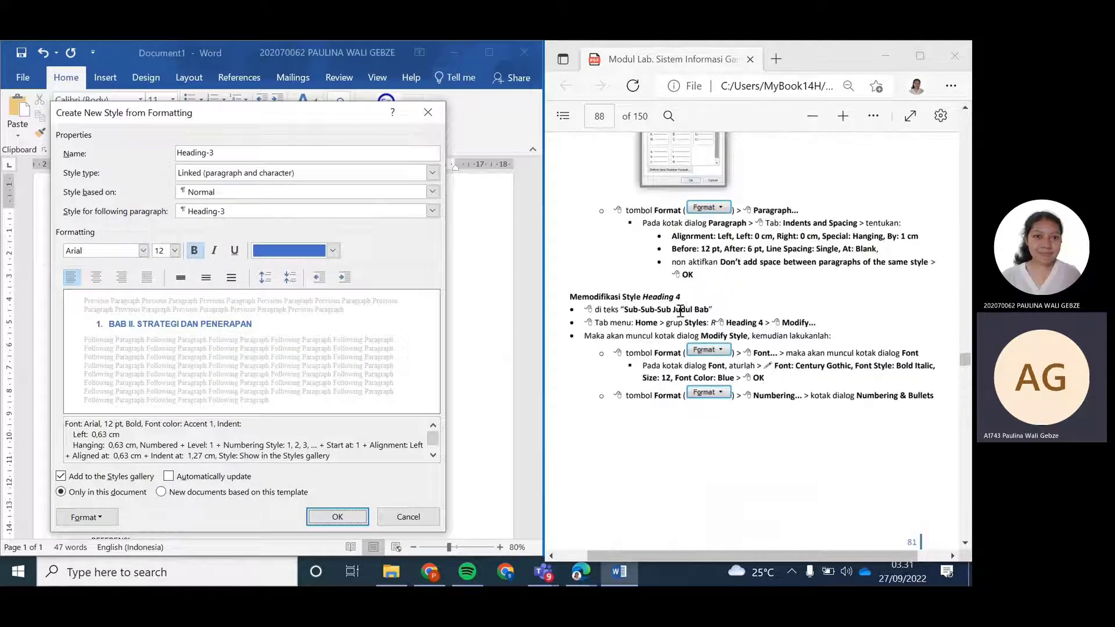
{"action": "left_click", "coordinate": [102, 518]}
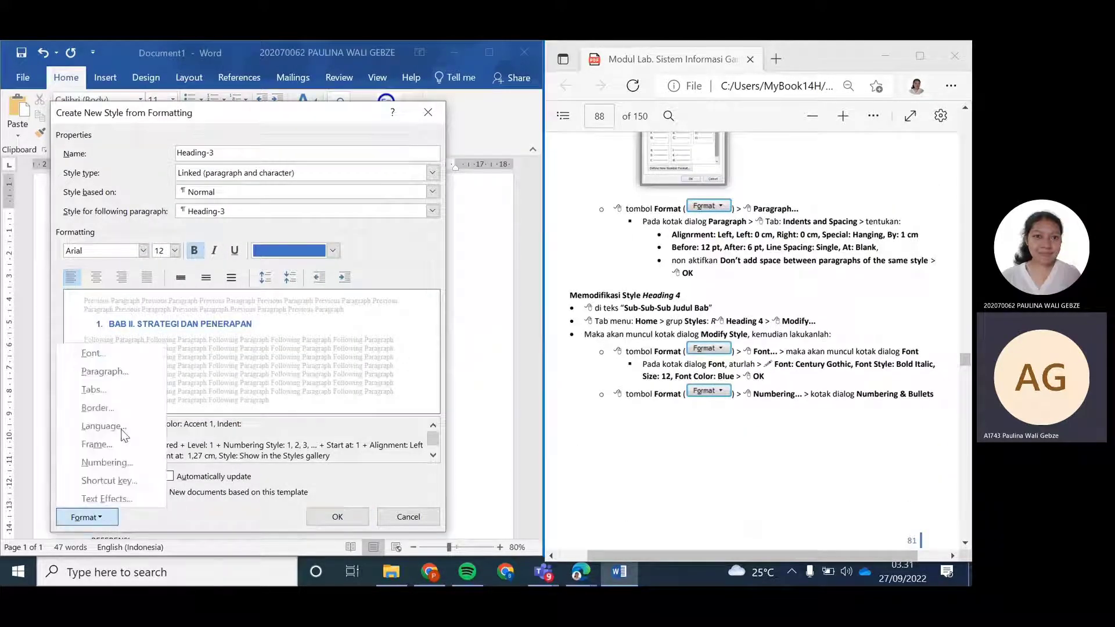
{"action": "left_click", "coordinate": [104, 372]}
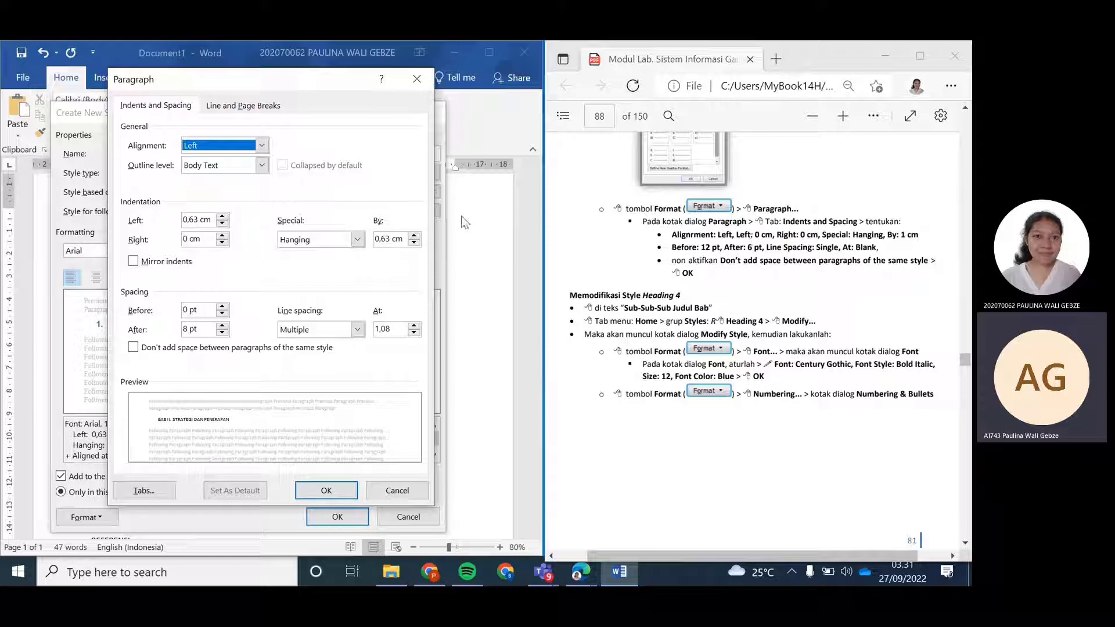
{"action": "left_click", "coordinate": [222, 224]}
{"action": "left_click", "coordinate": [222, 224]}
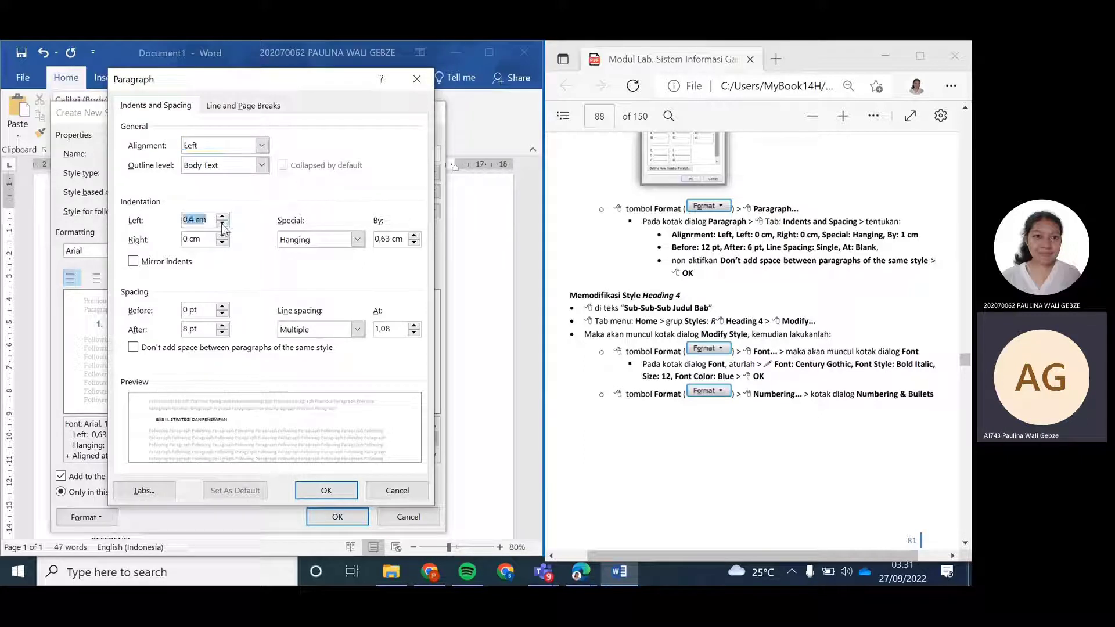
{"action": "left_click", "coordinate": [222, 224]}
{"action": "left_click", "coordinate": [222, 224]}
{"action": "left_click", "coordinate": [222, 224]}
{"action": "left_click", "coordinate": [222, 225]}
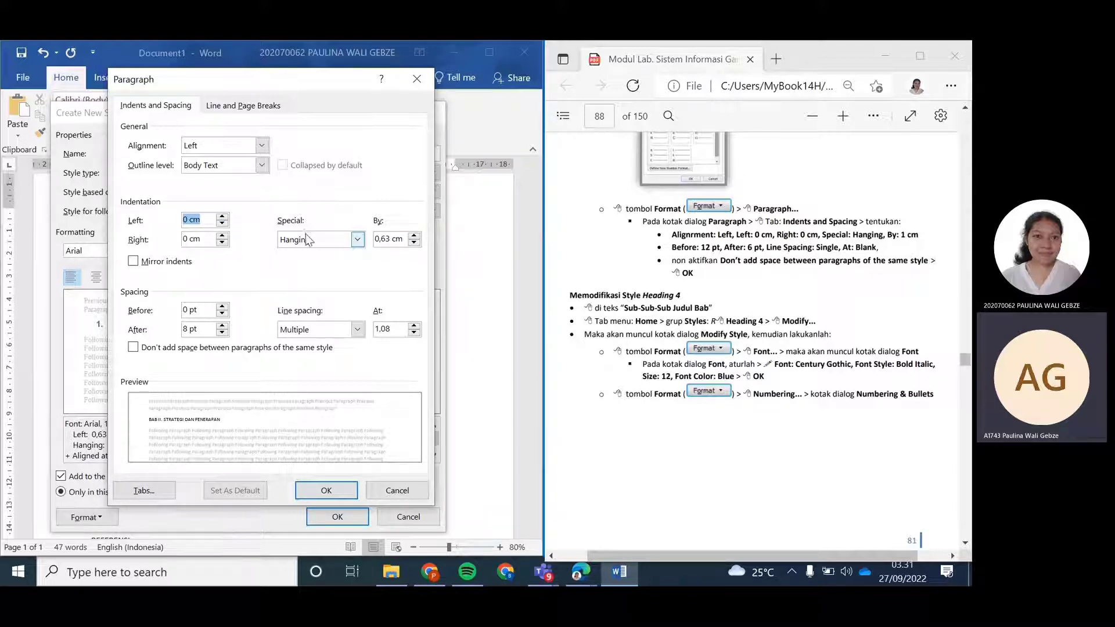
{"action": "left_click", "coordinate": [414, 236]}
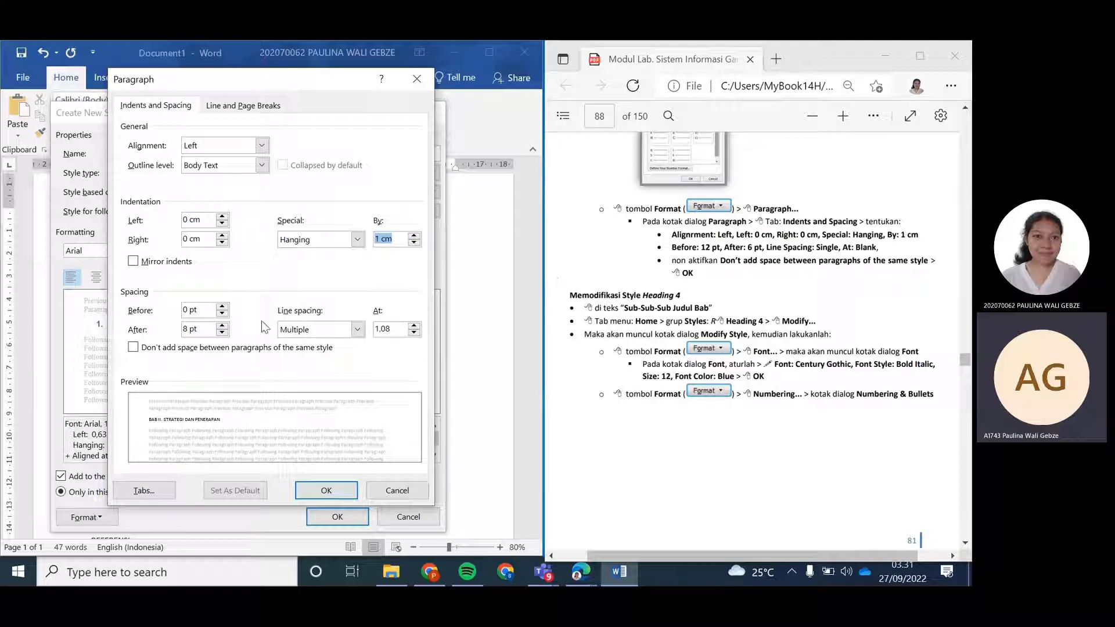
Set Heading-3 spacing to 12 pt before and 6 pt after with Single line spacing, and save the new style
{"action": "left_click", "coordinate": [222, 307]}
{"action": "left_click", "coordinate": [222, 306]}
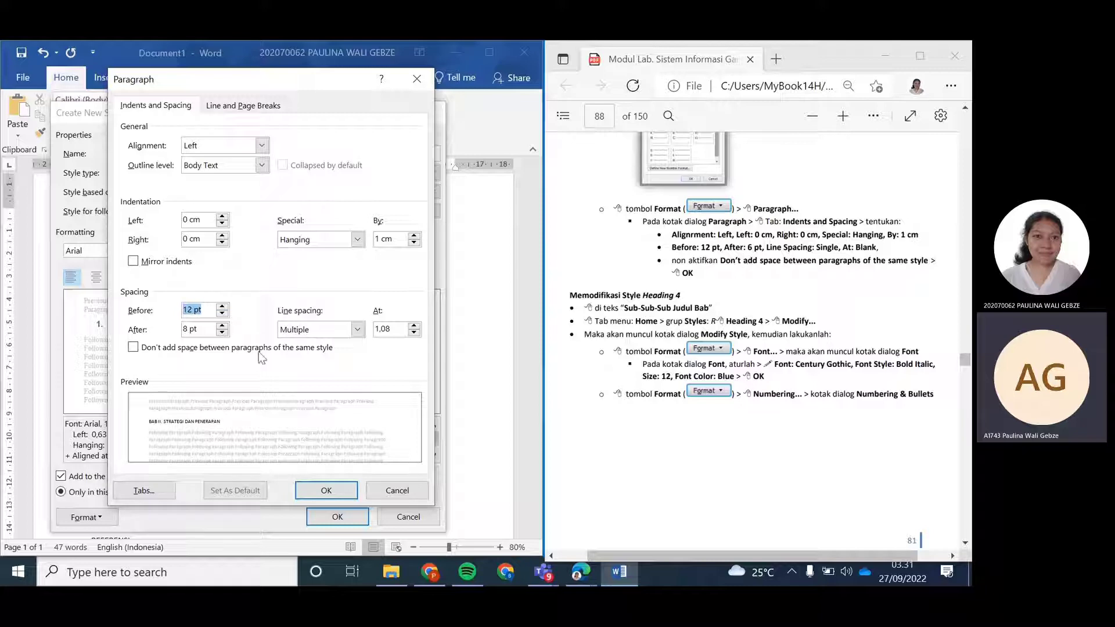
{"action": "left_click", "coordinate": [222, 333]}
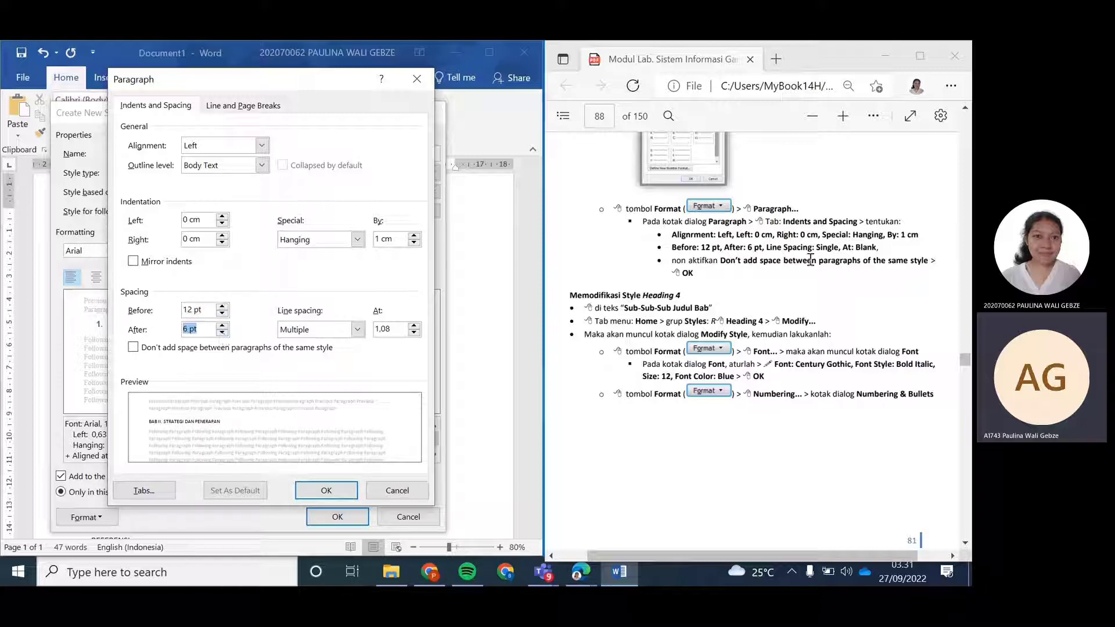
{"action": "left_click", "coordinate": [356, 330]}
{"action": "left_click", "coordinate": [321, 345]}
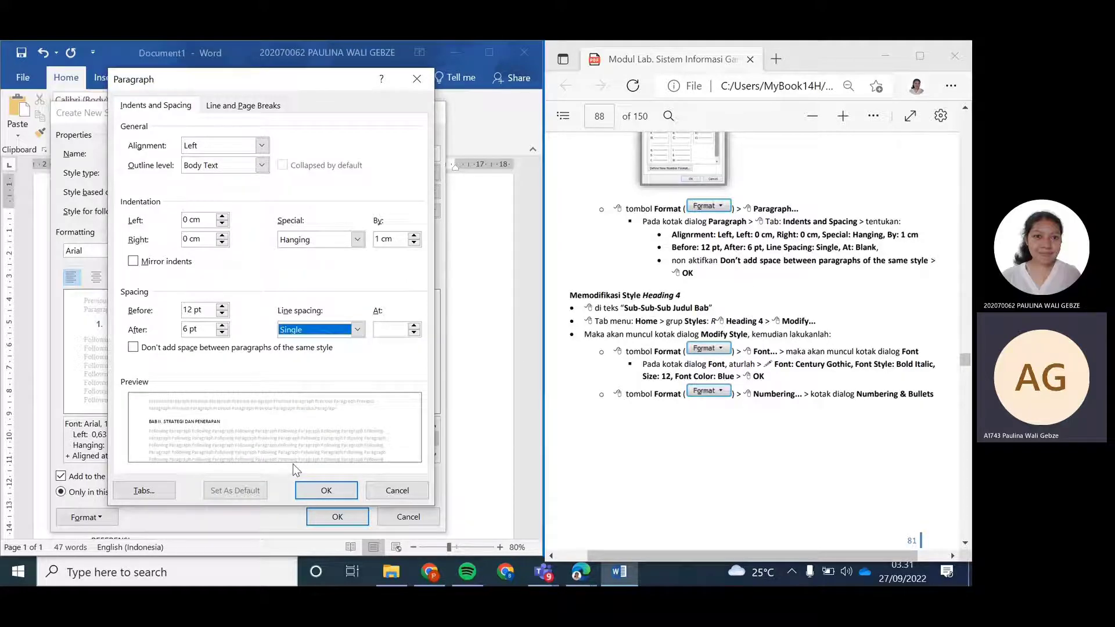
{"action": "left_click", "coordinate": [316, 492]}
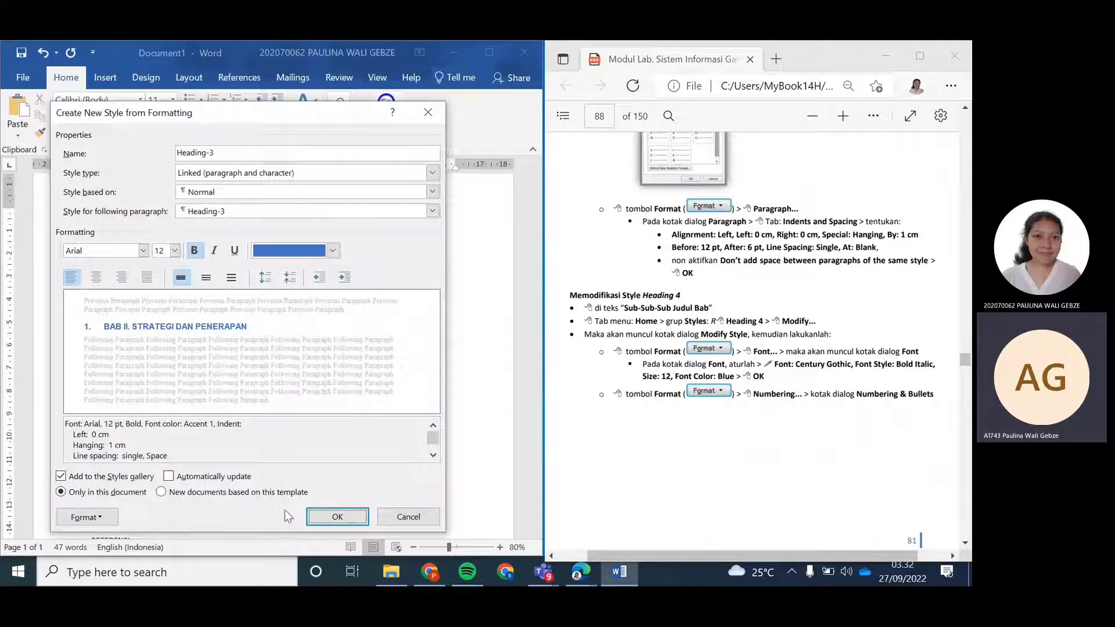
{"action": "left_click", "coordinate": [336, 517]}
Follow the module's style assignment list and apply Heading 1 to the "Daftar Isi" line
{"action": "scroll", "coordinate": [584, 296], "scroll_direction": "down", "scroll_amount": 2}
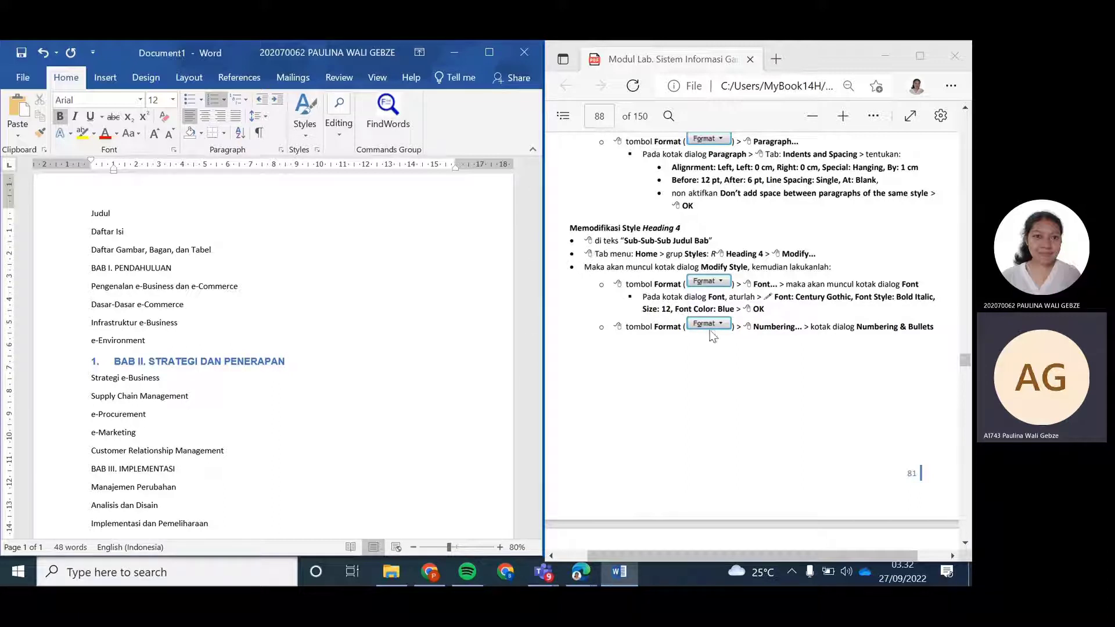
{"action": "left_click", "coordinate": [159, 226]}
{"action": "scroll", "coordinate": [634, 256], "scroll_direction": "down", "scroll_amount": 20}
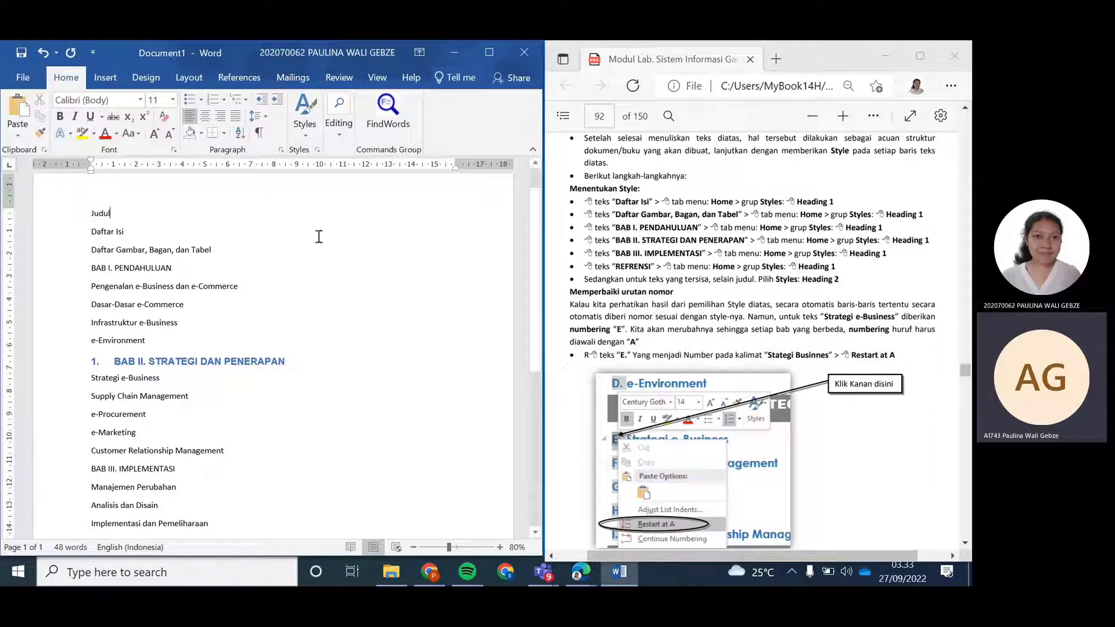
{"action": "left_click_drag", "start_coordinate": [128, 231], "coordinate": [90, 232]}
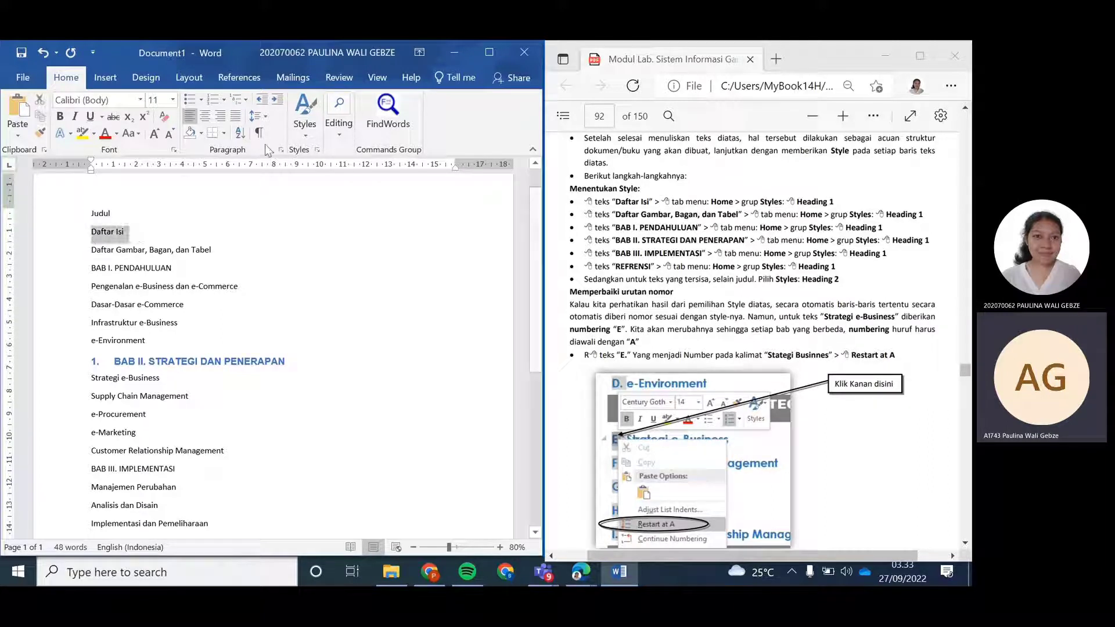
{"action": "left_click", "coordinate": [299, 129]}
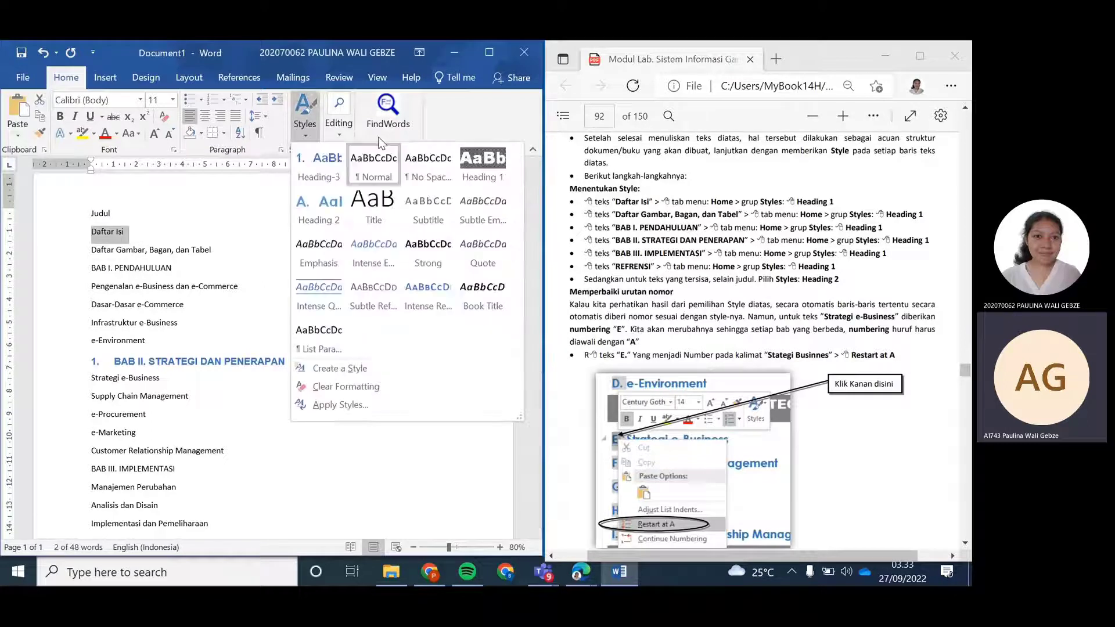
{"action": "left_click", "coordinate": [478, 174]}
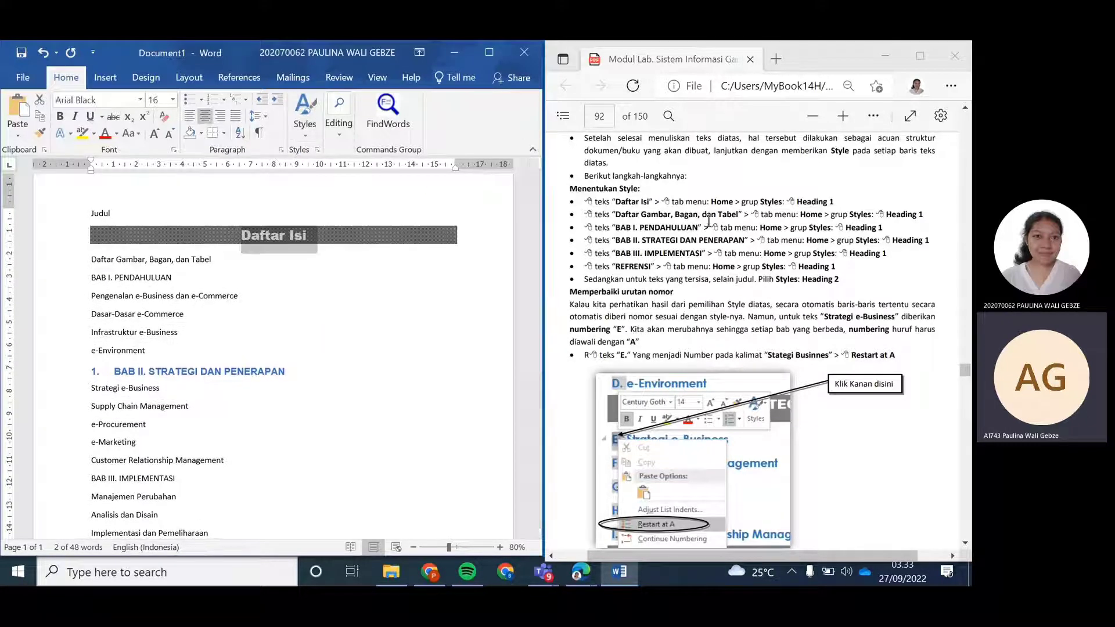
Apply Heading 1 to the lines "Daftar Gambar, Bagan, dan Tabel" and "BAB I. PENDAHULUAN"
{"action": "left_click_drag", "start_coordinate": [216, 259], "coordinate": [92, 259]}
{"action": "left_click", "coordinate": [310, 127]}
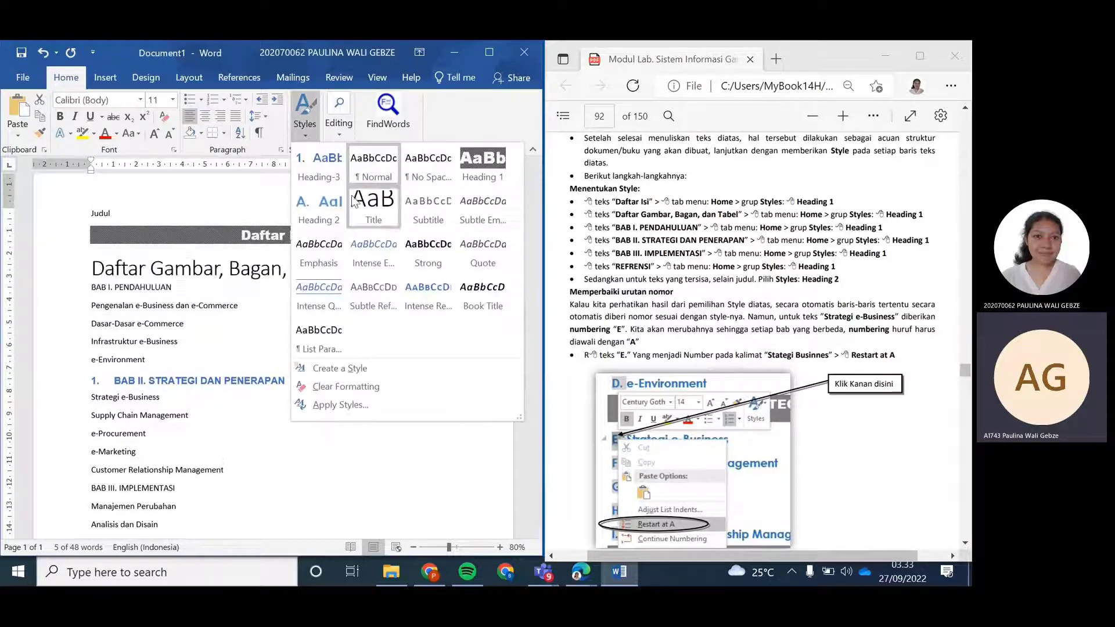
{"action": "left_click", "coordinate": [478, 166]}
{"action": "left_click_drag", "start_coordinate": [178, 287], "coordinate": [91, 287]}
{"action": "left_click", "coordinate": [312, 129]}
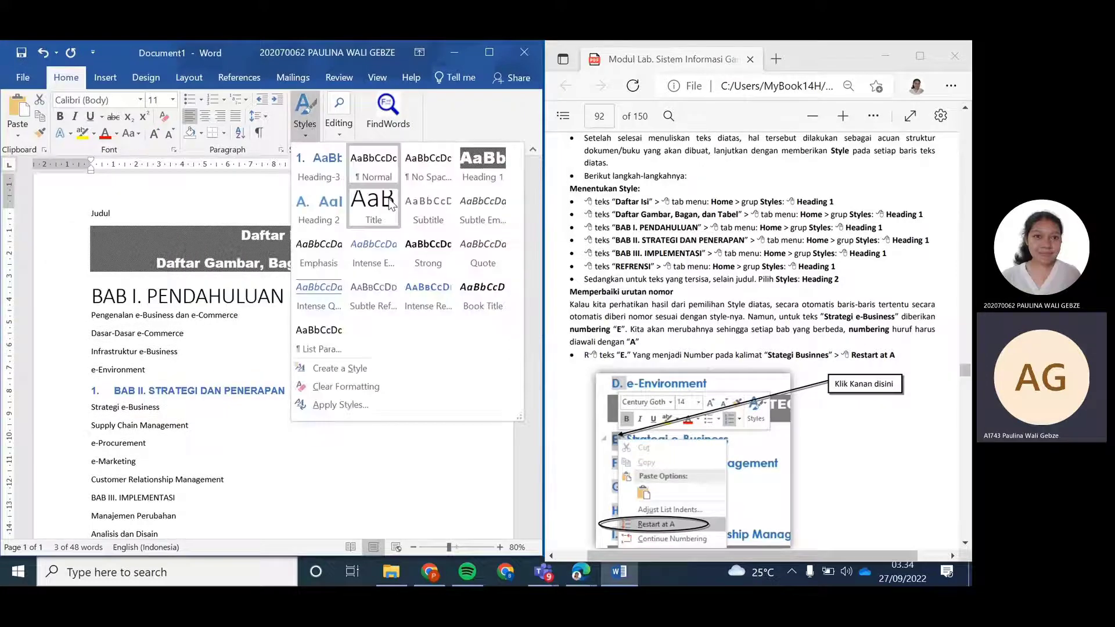
{"action": "left_click", "coordinate": [478, 166]}
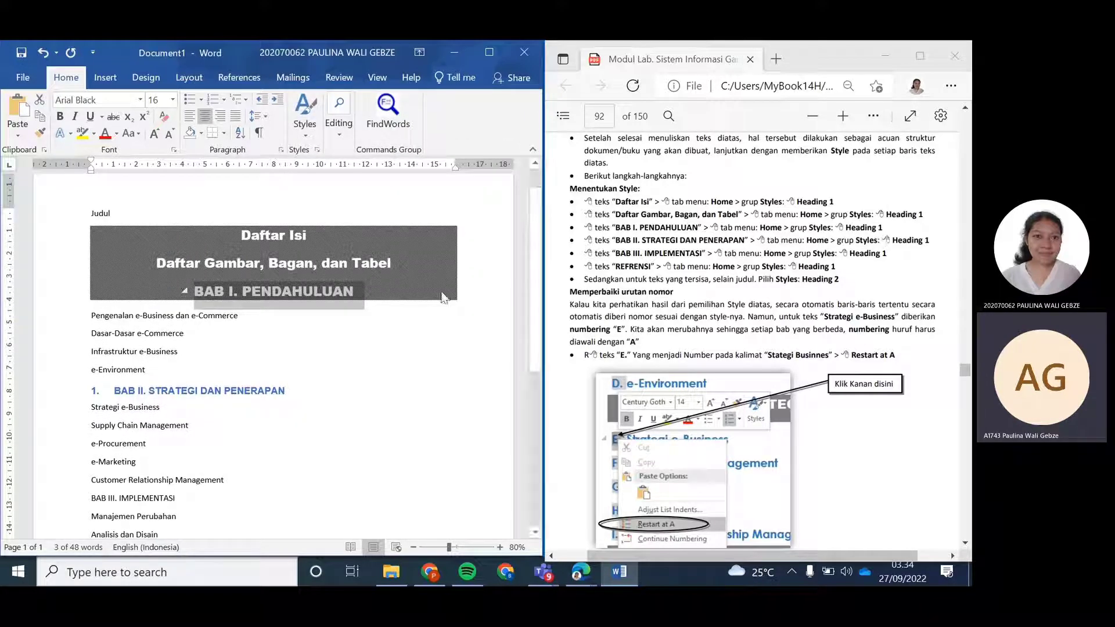
Change the "BAB II. STRATEGI DAN PENERAPAN" line to the Heading 1 style
{"action": "left_click", "coordinate": [290, 390]}
{"action": "left_click", "coordinate": [69, 389]}
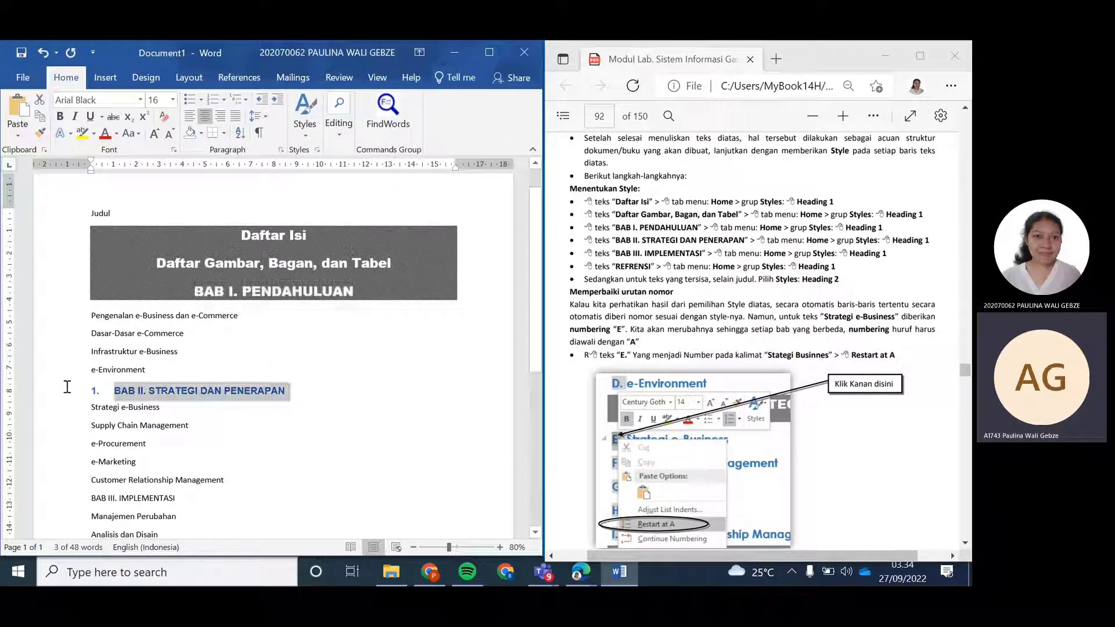
{"action": "left_click", "coordinate": [304, 119]}
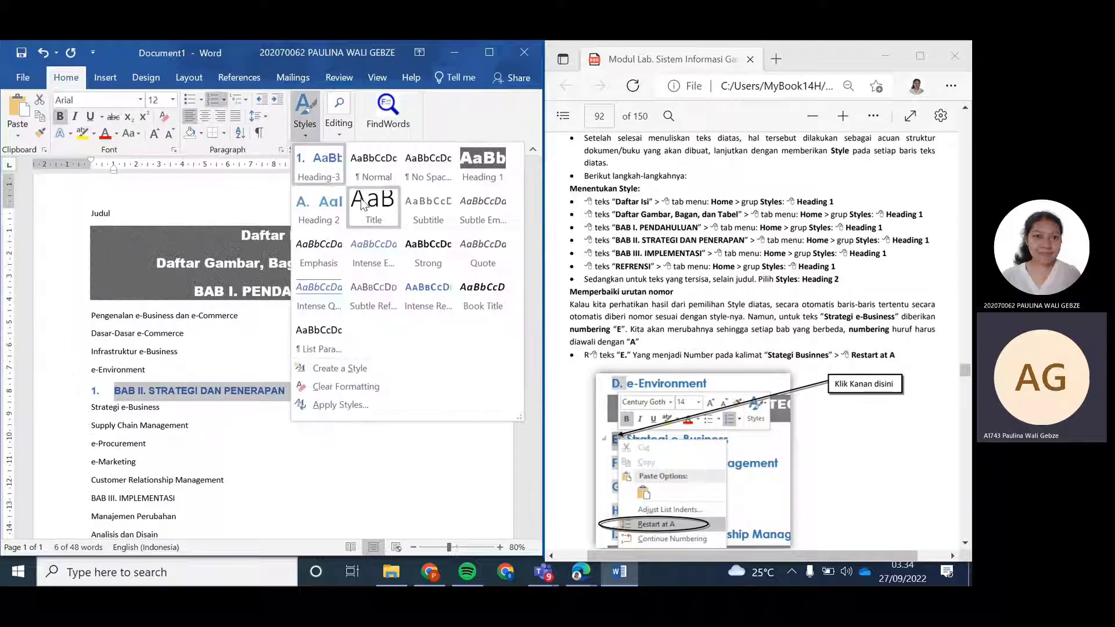
{"action": "left_click", "coordinate": [479, 169]}
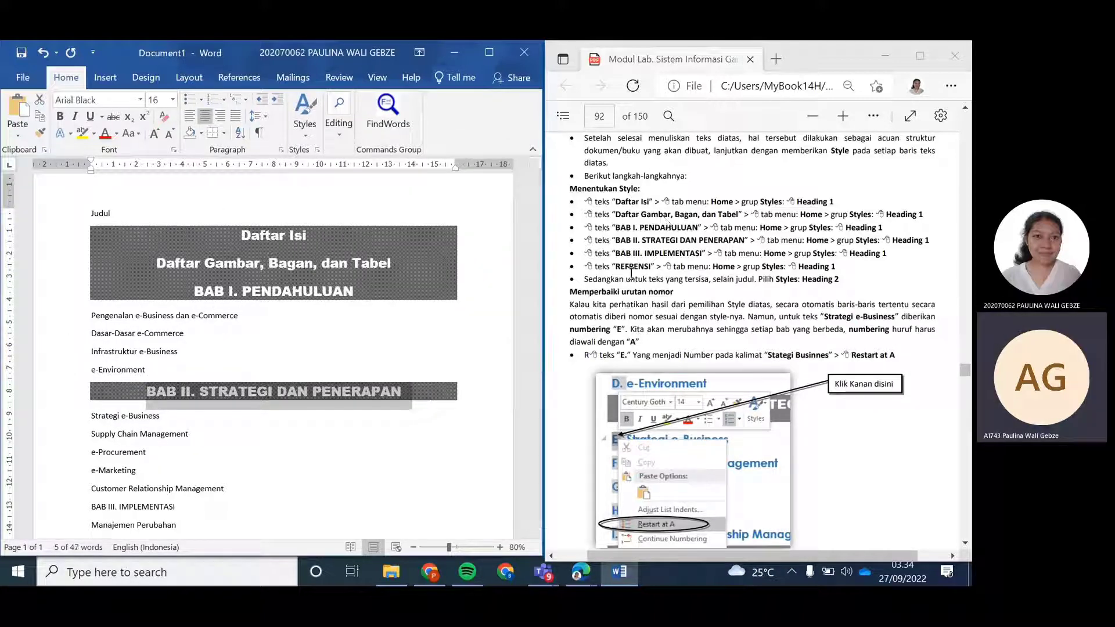
Apply Heading 1 to the lines "BAB III. IMPLEMENTASI" and "REFERENSI"
{"action": "scroll", "coordinate": [177, 394], "scroll_direction": "down", "scroll_amount": 5}
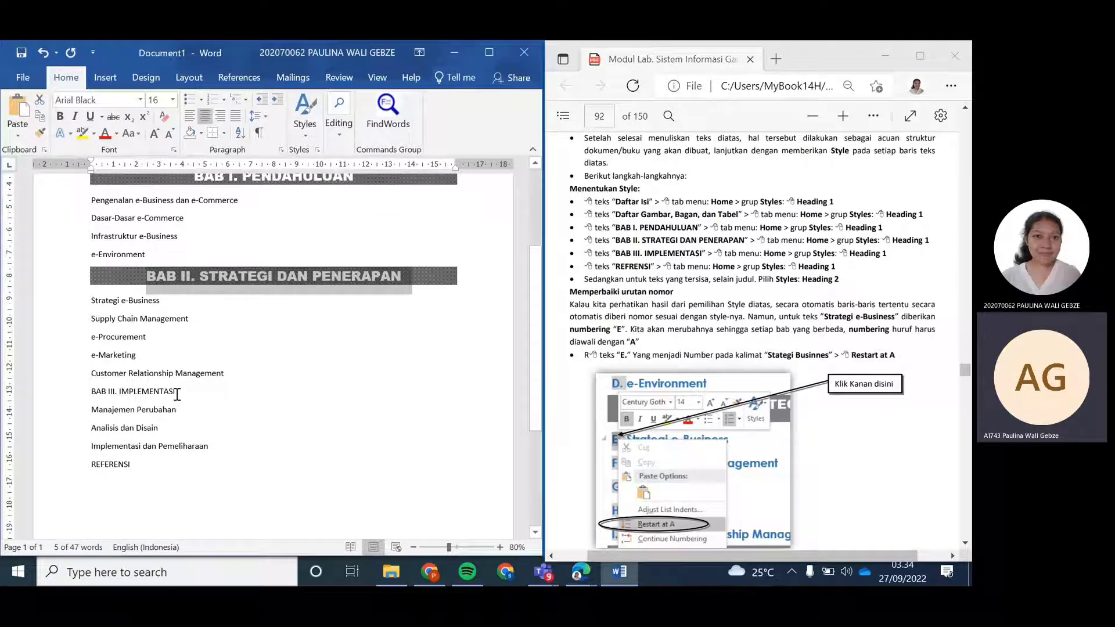
{"action": "left_click", "coordinate": [68, 392]}
{"action": "left_click", "coordinate": [304, 119]}
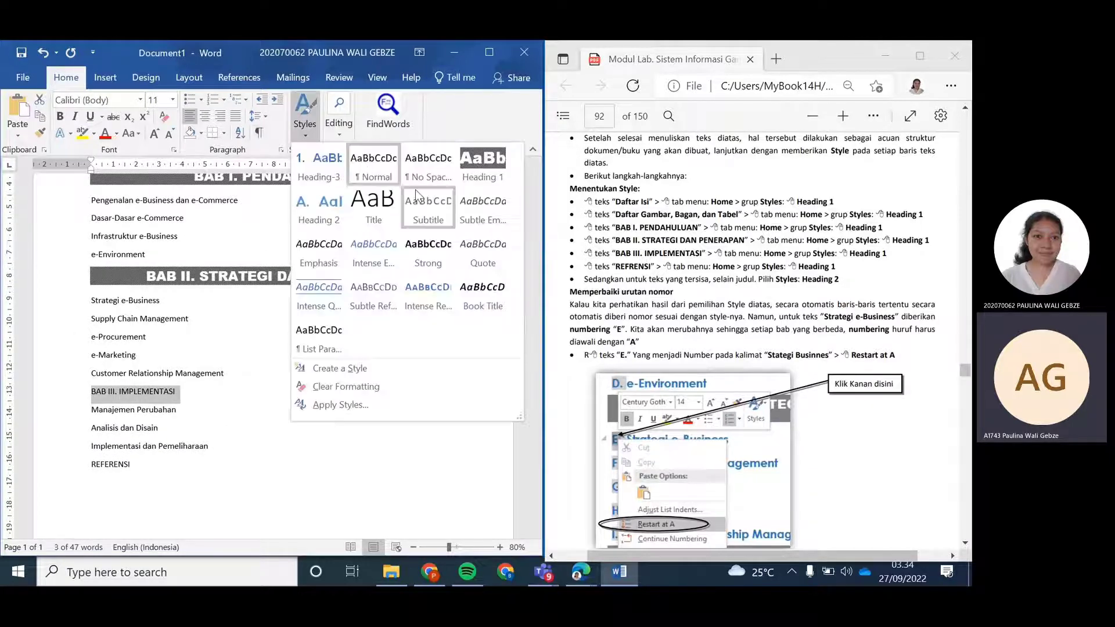
{"action": "left_click", "coordinate": [482, 166]}
{"action": "left_click_drag", "start_coordinate": [135, 477], "coordinate": [85, 476]}
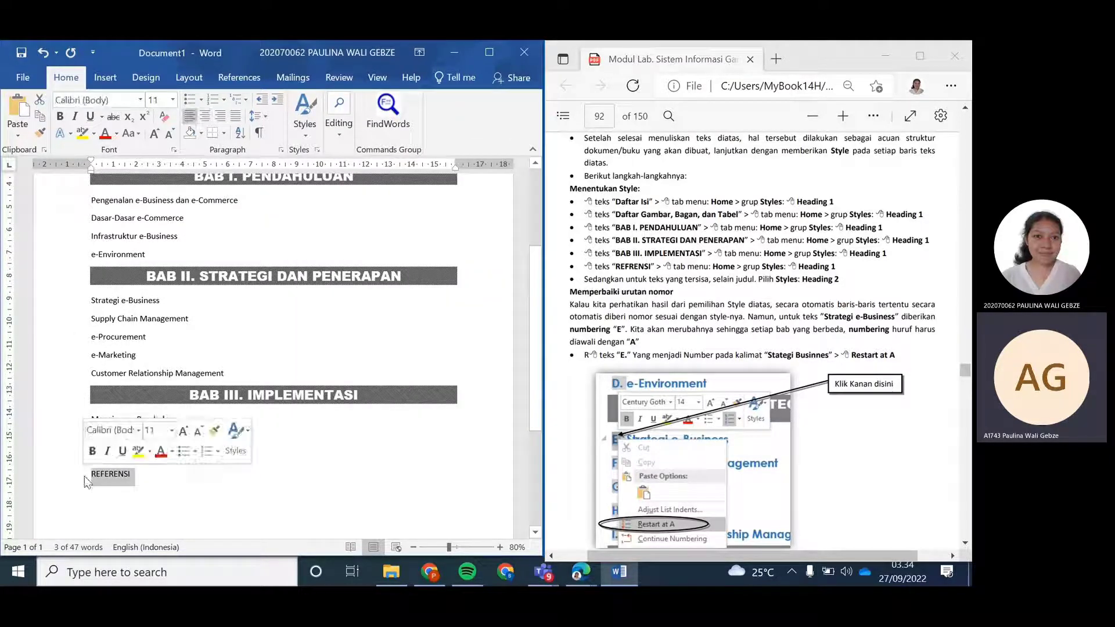
{"action": "left_click", "coordinate": [308, 144]}
{"action": "left_click", "coordinate": [482, 165]}
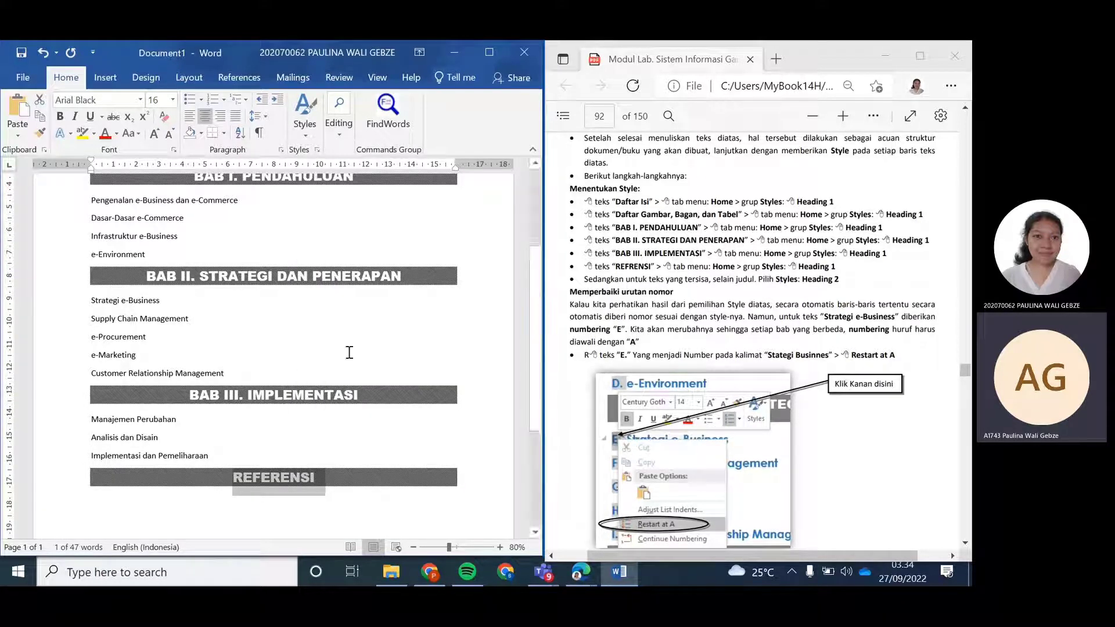
Apply Heading 2 to the four lines under BAB I, from "Pengenalan e-Business dan e-Commerce" to "e-Environment"
{"action": "scroll", "coordinate": [347, 350], "scroll_direction": "up", "scroll_amount": 2}
{"action": "scroll", "coordinate": [346, 347], "scroll_direction": "up", "scroll_amount": 2}
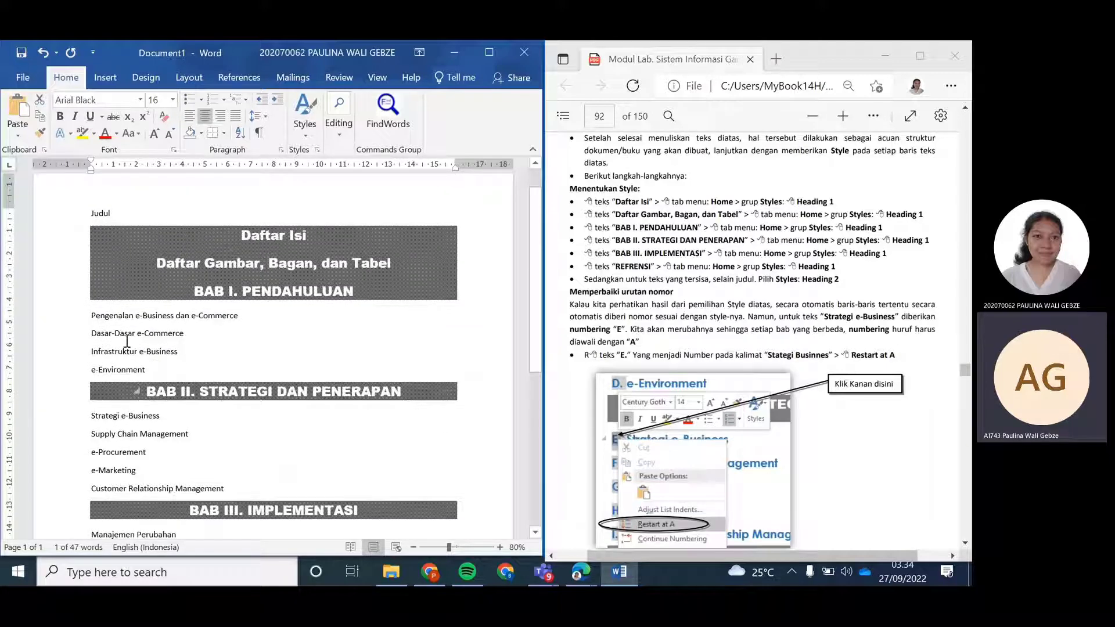
{"action": "left_click_drag", "start_coordinate": [150, 371], "coordinate": [95, 316]}
{"action": "left_click", "coordinate": [199, 356]}
{"action": "left_click_drag", "start_coordinate": [153, 373], "coordinate": [92, 314]}
{"action": "left_click", "coordinate": [305, 116]}
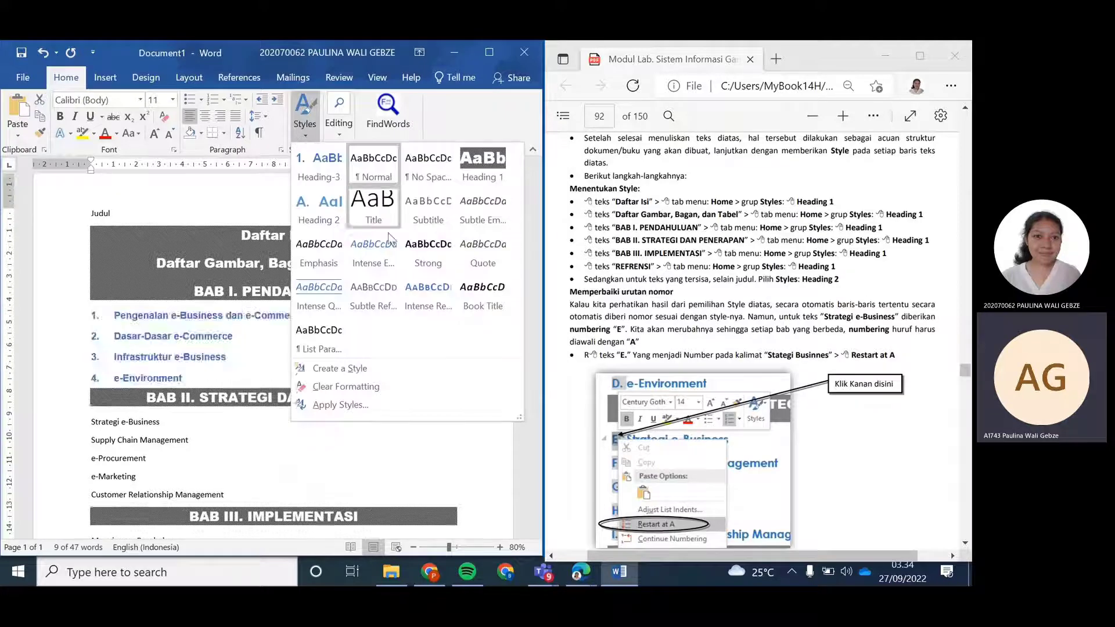
{"action": "left_click", "coordinate": [329, 219]}
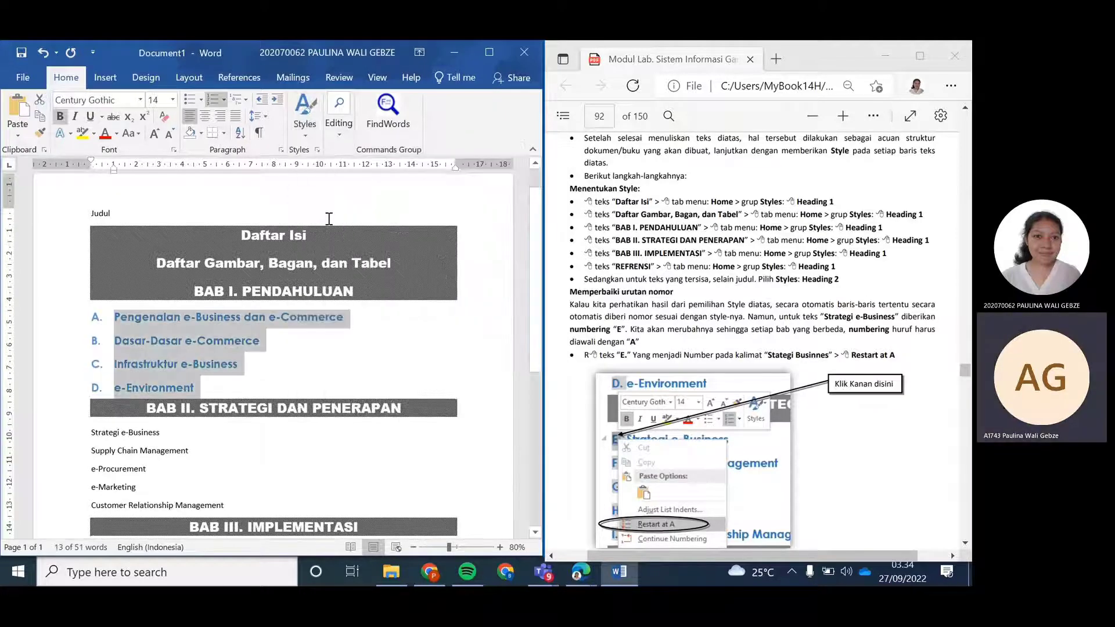
Apply Heading 2 to the five lines under BAB II, from "Strategi e-Business" to "Customer Relationship Management"
{"action": "scroll", "coordinate": [223, 475], "scroll_direction": "down", "scroll_amount": 1}
{"action": "left_click_drag", "start_coordinate": [224, 468], "coordinate": [84, 403]}
{"action": "left_click", "coordinate": [304, 116]}
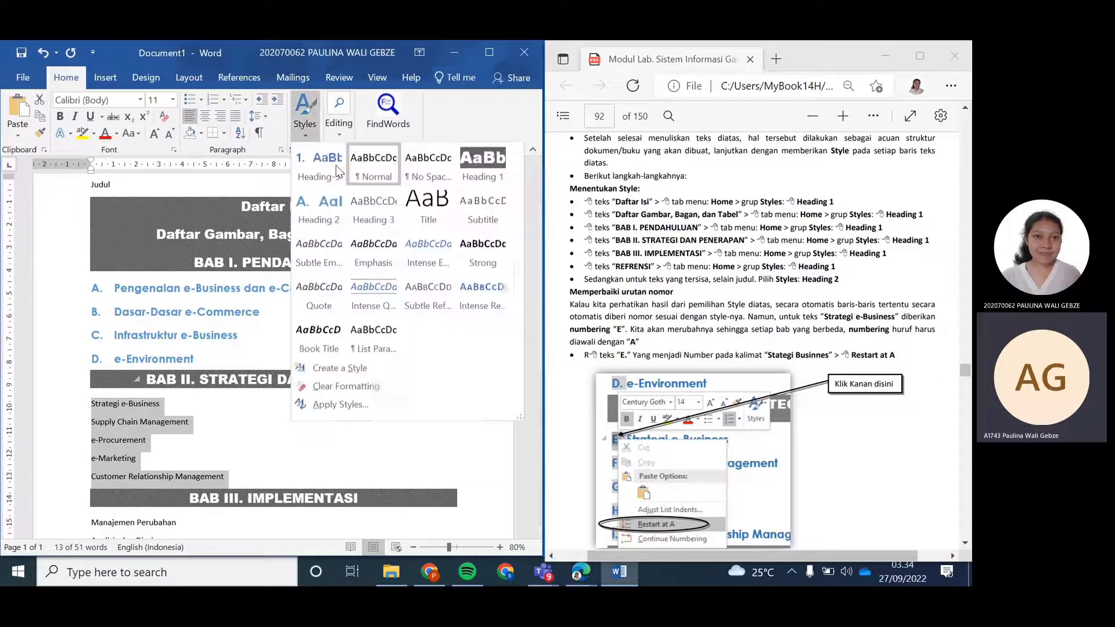
{"action": "left_click", "coordinate": [337, 213]}
Apply Heading 2 to the three lines under BAB III, from "Manajemen Perubahan" to "Implementasi dan Pemeliharaan"
{"action": "scroll", "coordinate": [275, 342], "scroll_direction": "down", "scroll_amount": 2}
{"action": "scroll", "coordinate": [240, 407], "scroll_direction": "down", "scroll_amount": 1}
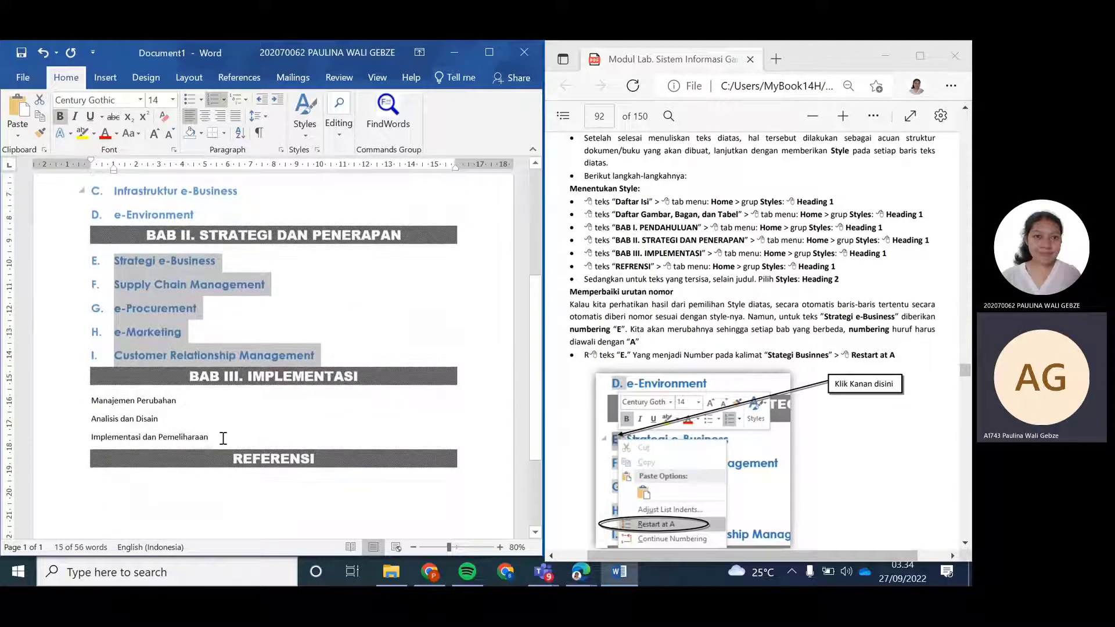
{"action": "left_click_drag", "start_coordinate": [215, 437], "coordinate": [93, 400]}
{"action": "left_click", "coordinate": [312, 120]}
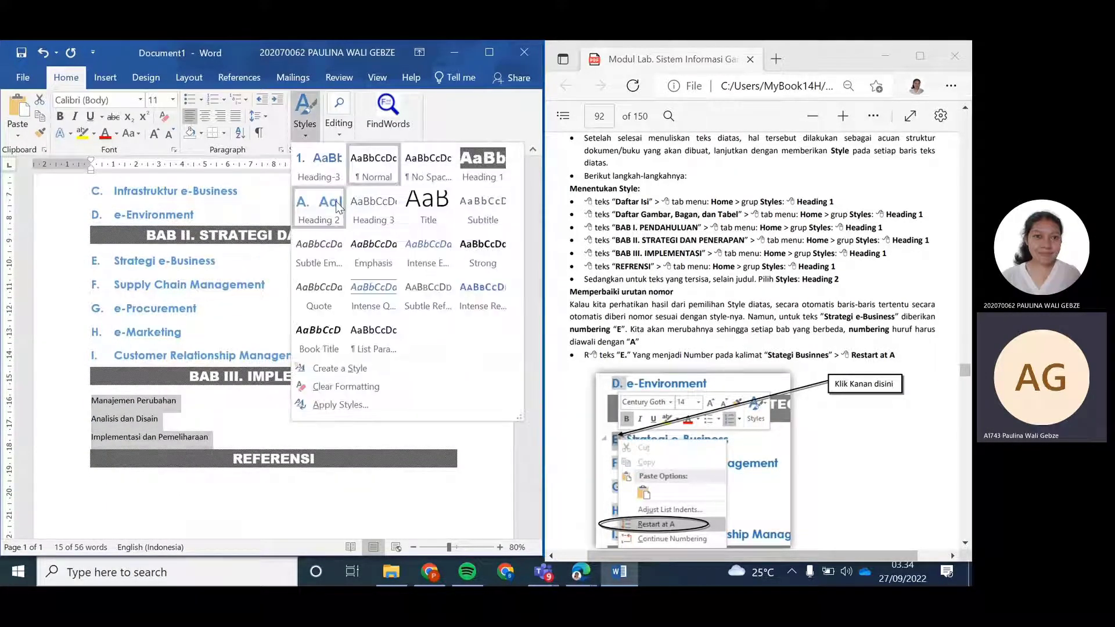
{"action": "left_click", "coordinate": [316, 206]}
{"action": "scroll", "coordinate": [364, 359], "scroll_direction": "up", "scroll_amount": 3}
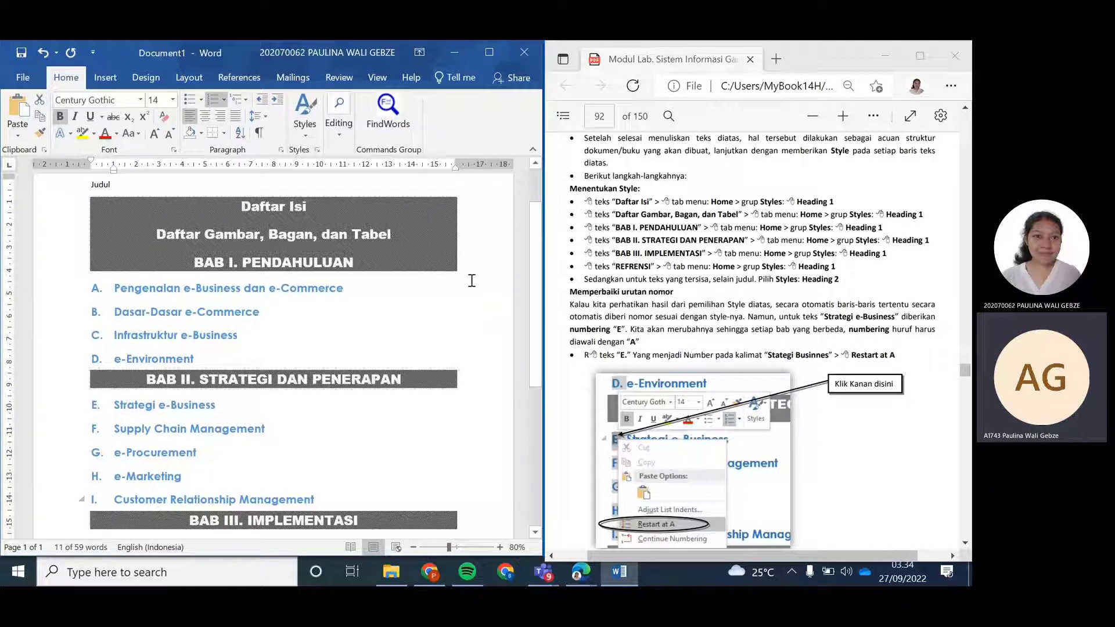
Restart the list numbering at A from "Strategi e-Business" under BAB II
{"action": "scroll", "coordinate": [471, 280], "scroll_direction": "down", "scroll_amount": 3}
{"action": "left_click", "coordinate": [167, 360]}
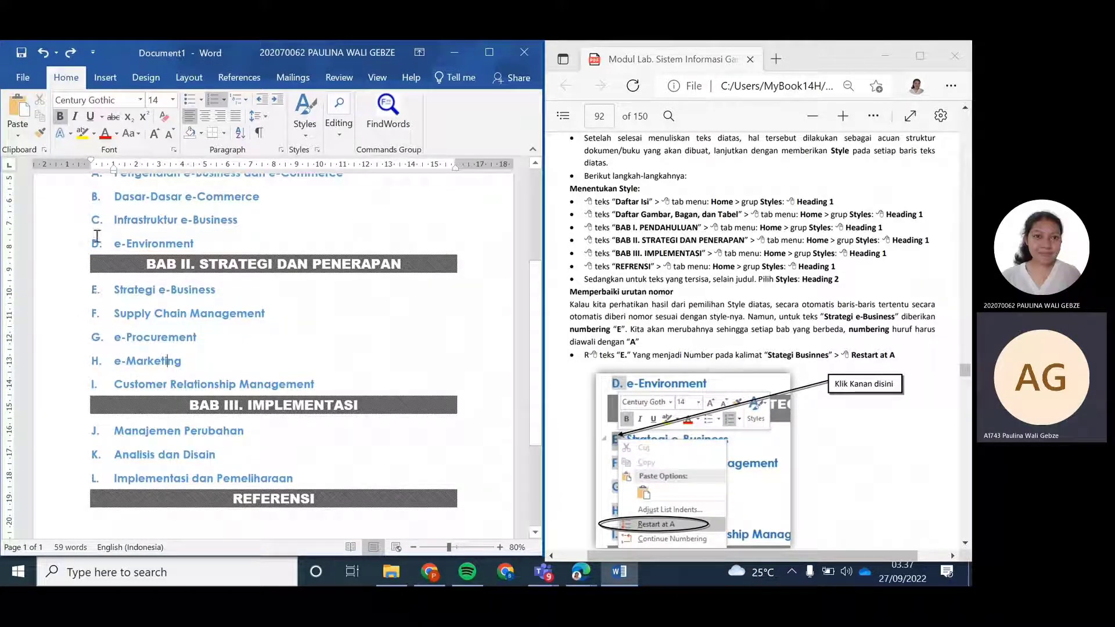
{"action": "scroll", "coordinate": [106, 276], "scroll_direction": "up", "scroll_amount": 1}
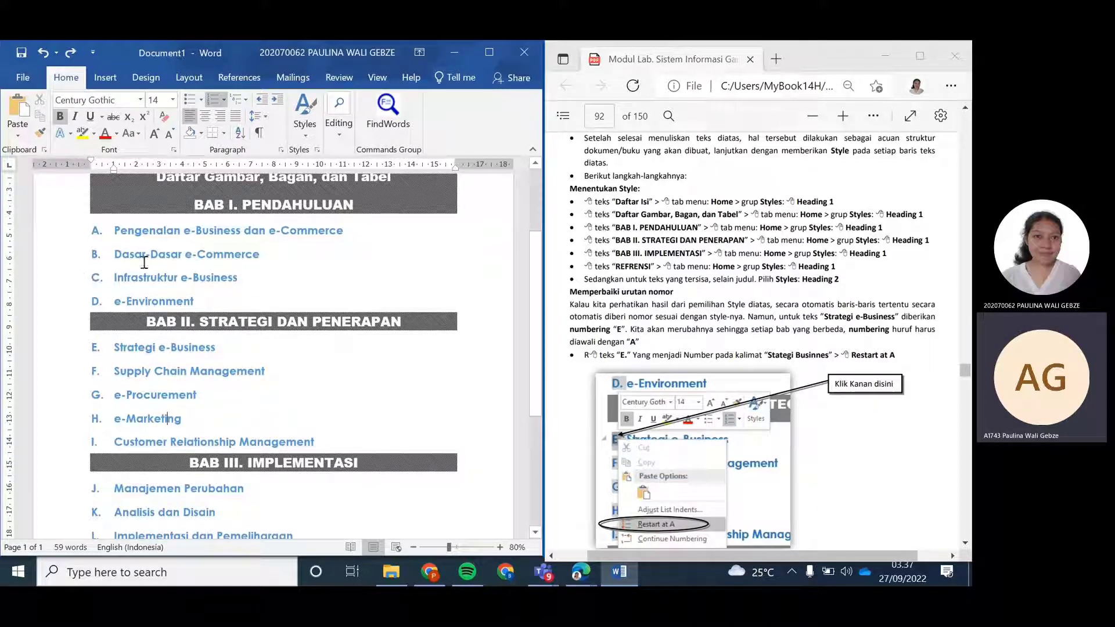
{"action": "left_click", "coordinate": [95, 347]}
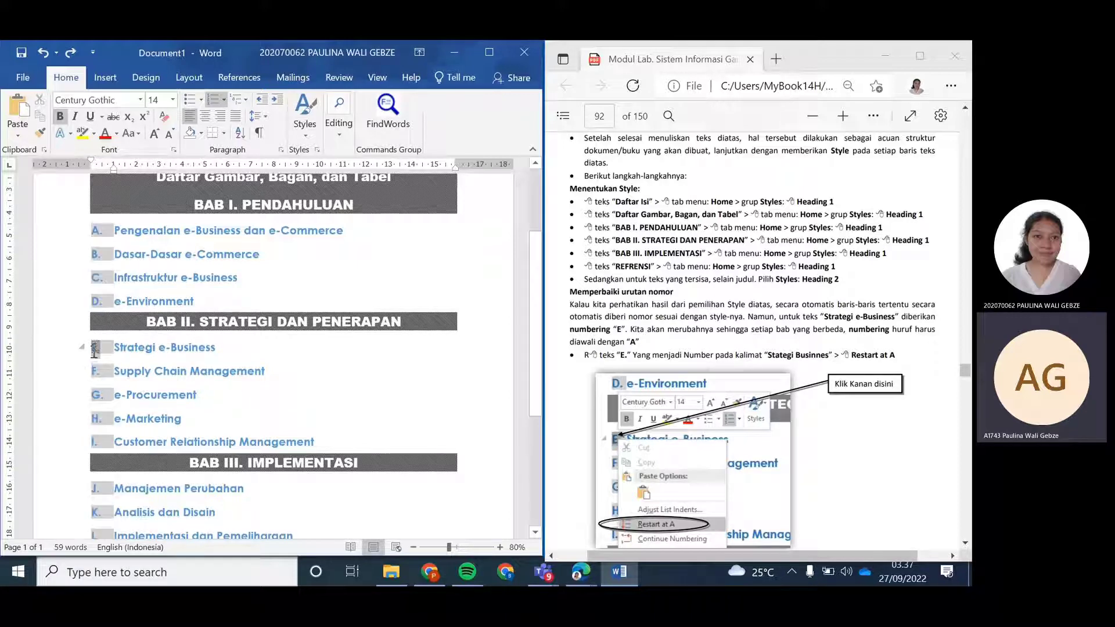
{"action": "right_click", "coordinate": [94, 349]}
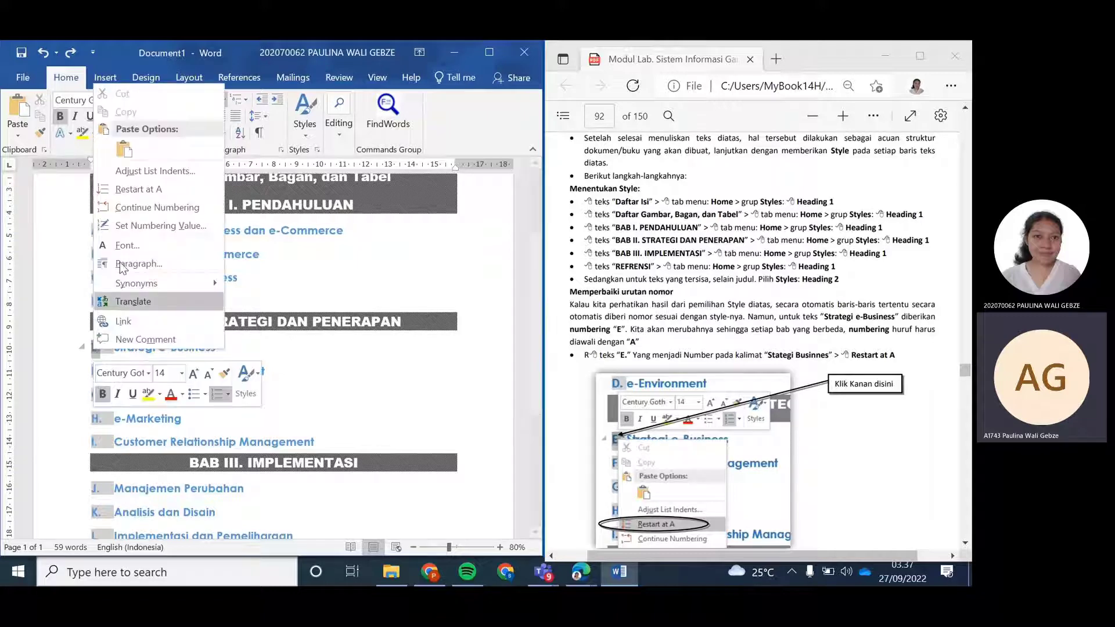
{"action": "left_click", "coordinate": [135, 191]}
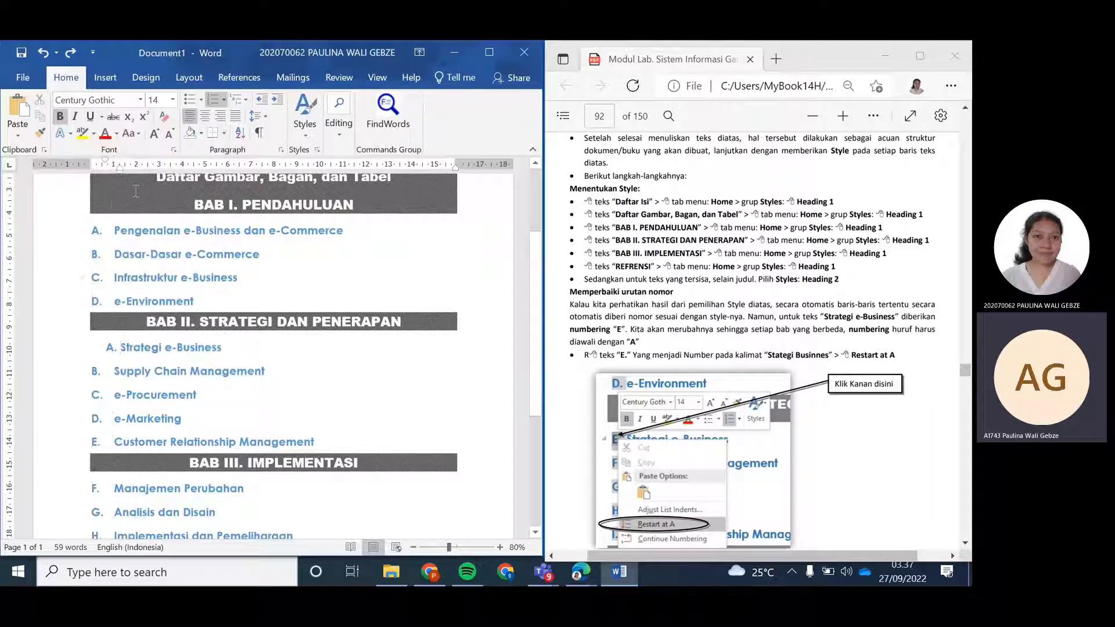
Decrease the indent of the "Strategi e-Business" line to align its letter with the other list items
{"action": "left_click", "coordinate": [224, 350]}
{"action": "triple_click", "coordinate": [180, 347]}
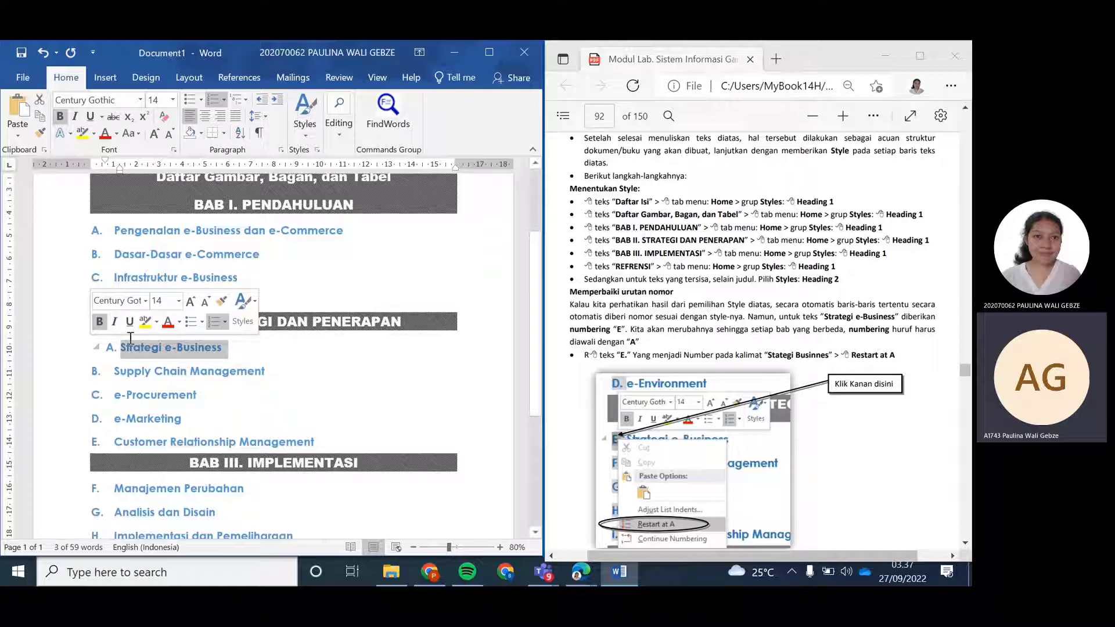
{"action": "left_click", "coordinate": [262, 102]}
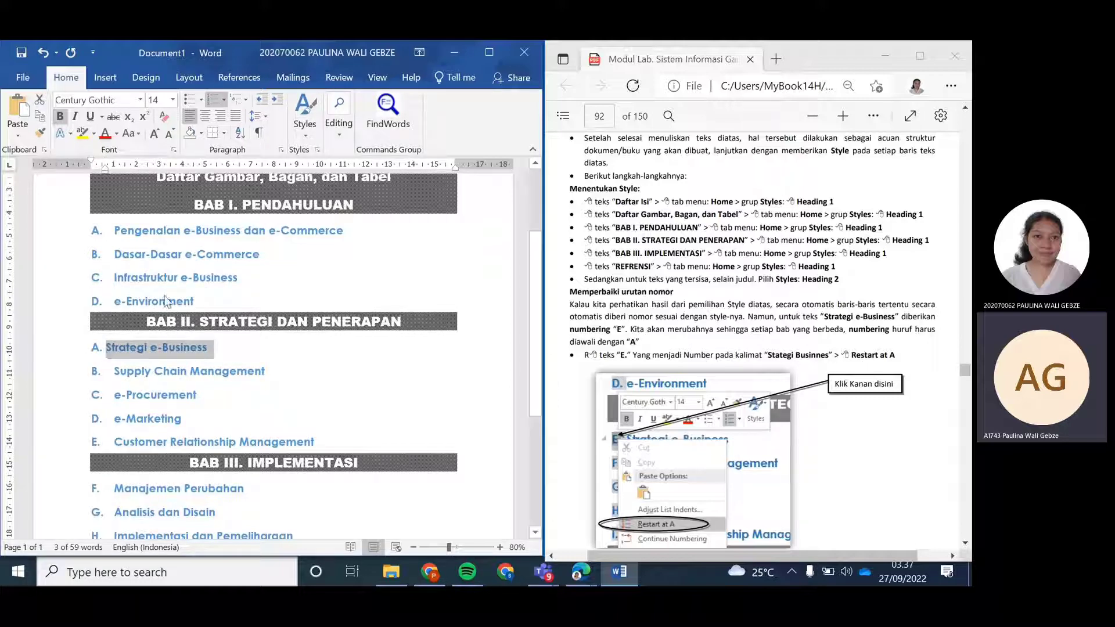
Update the Heading 2 style to match the formatting of the selected "Strategi e-Business" line
{"action": "left_click", "coordinate": [312, 130]}
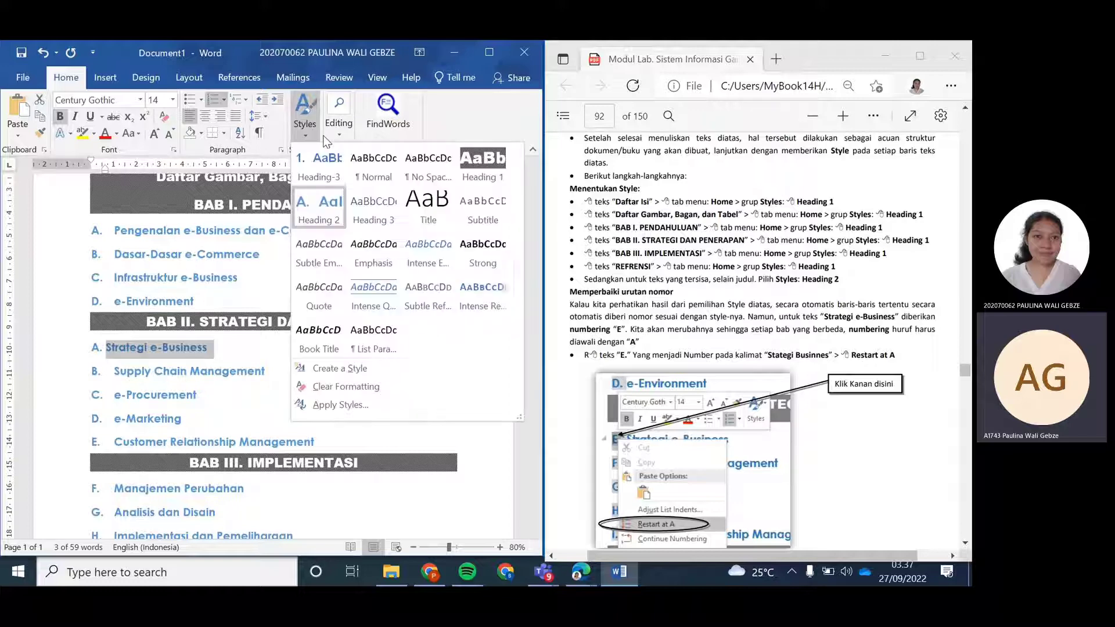
{"action": "right_click", "coordinate": [321, 207]}
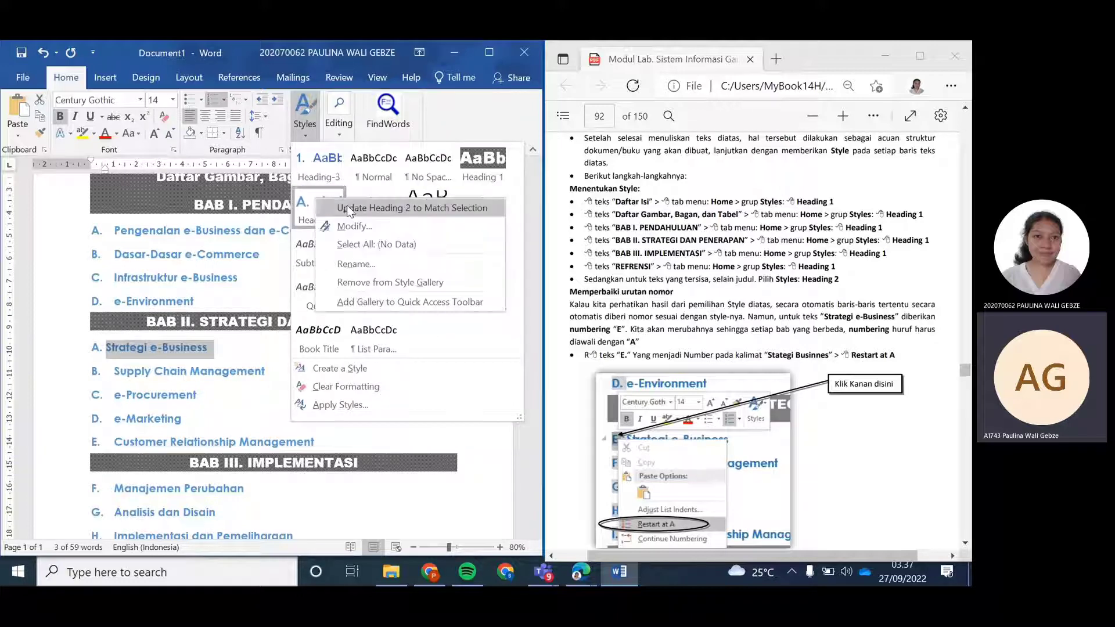
{"action": "left_click", "coordinate": [381, 208]}
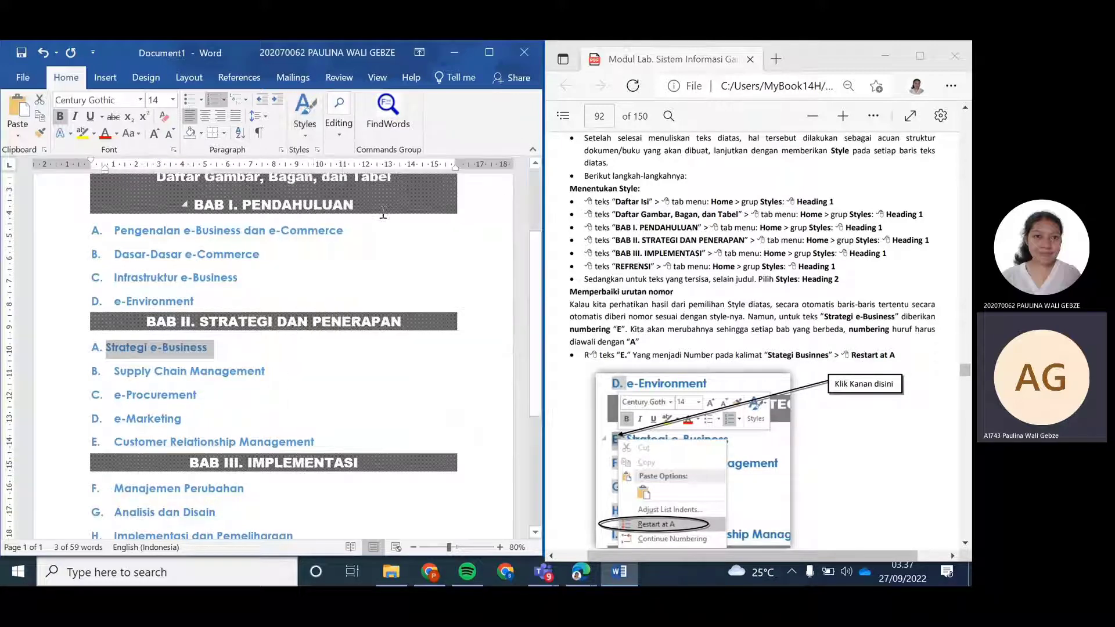
{"action": "left_click", "coordinate": [155, 371]}
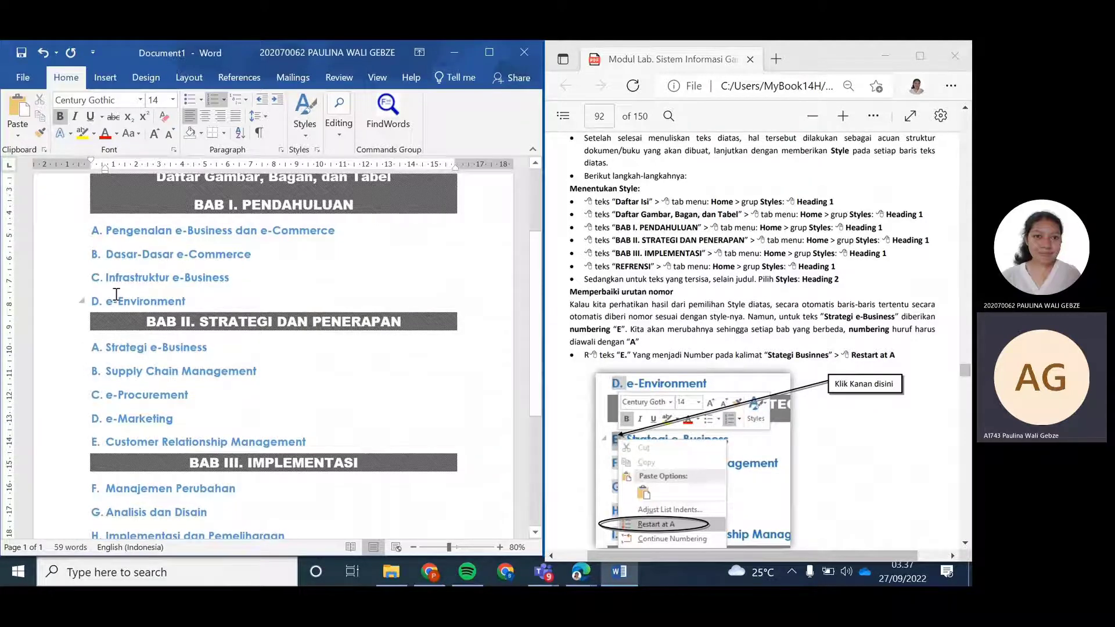
Restart the list numbering at A from "Manajemen Perubahan" under BAB III
{"action": "scroll", "coordinate": [107, 326], "scroll_direction": "down", "scroll_amount": 3}
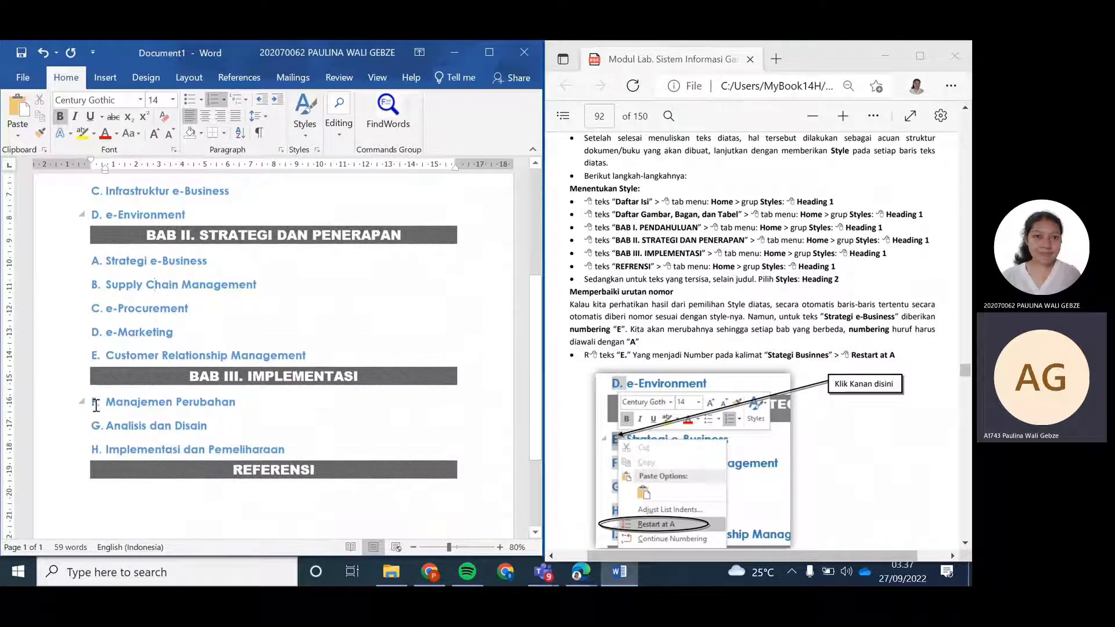
{"action": "left_click", "coordinate": [94, 404]}
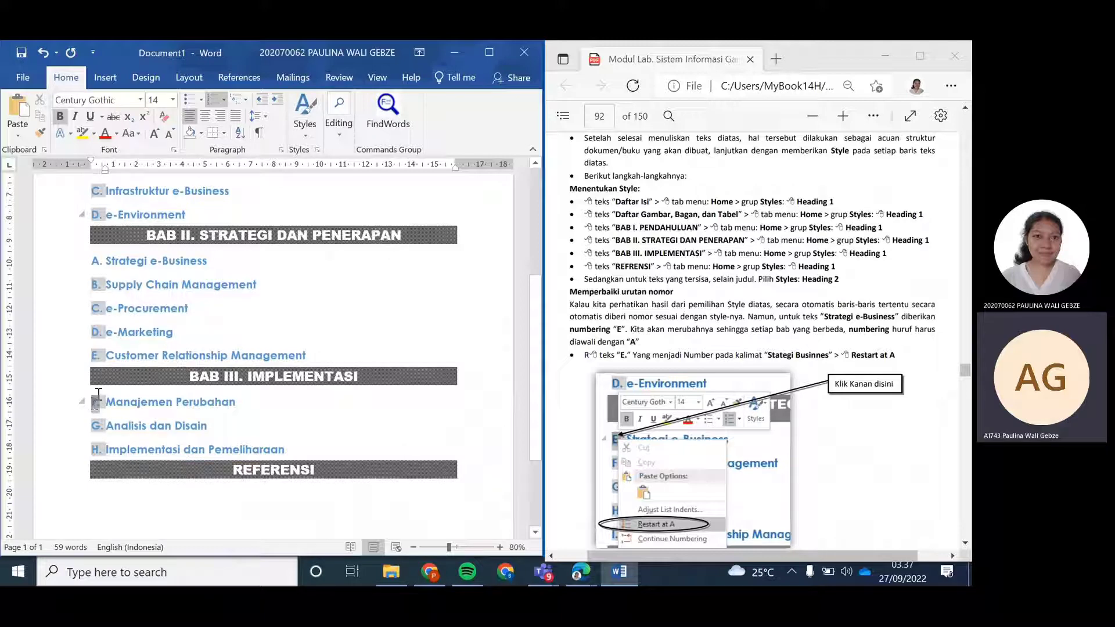
{"action": "right_click", "coordinate": [96, 402]}
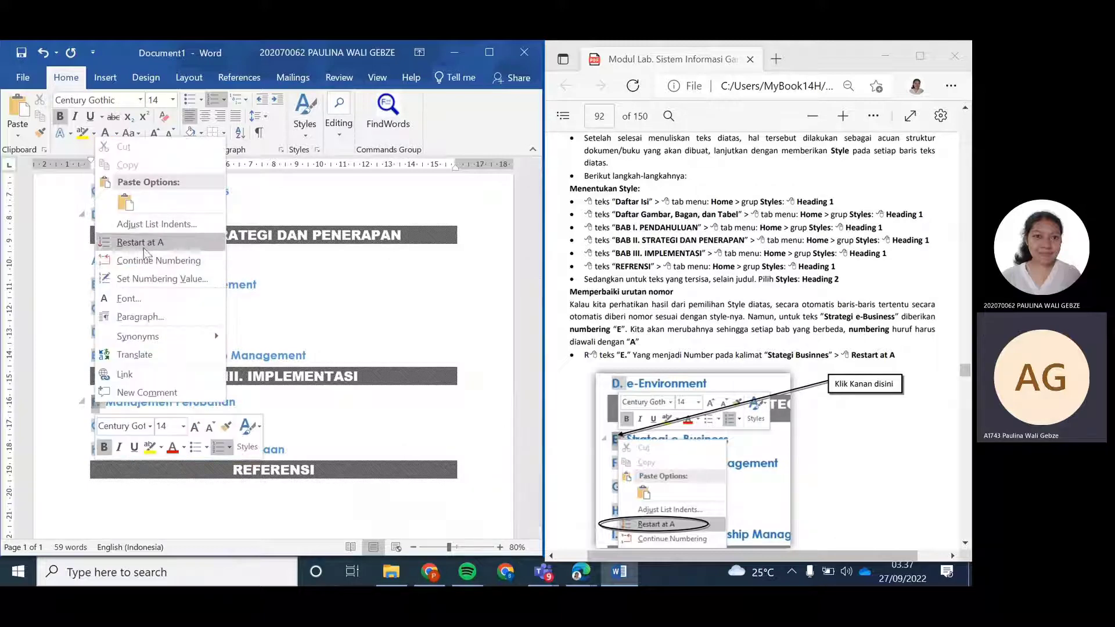
{"action": "left_click", "coordinate": [143, 249]}
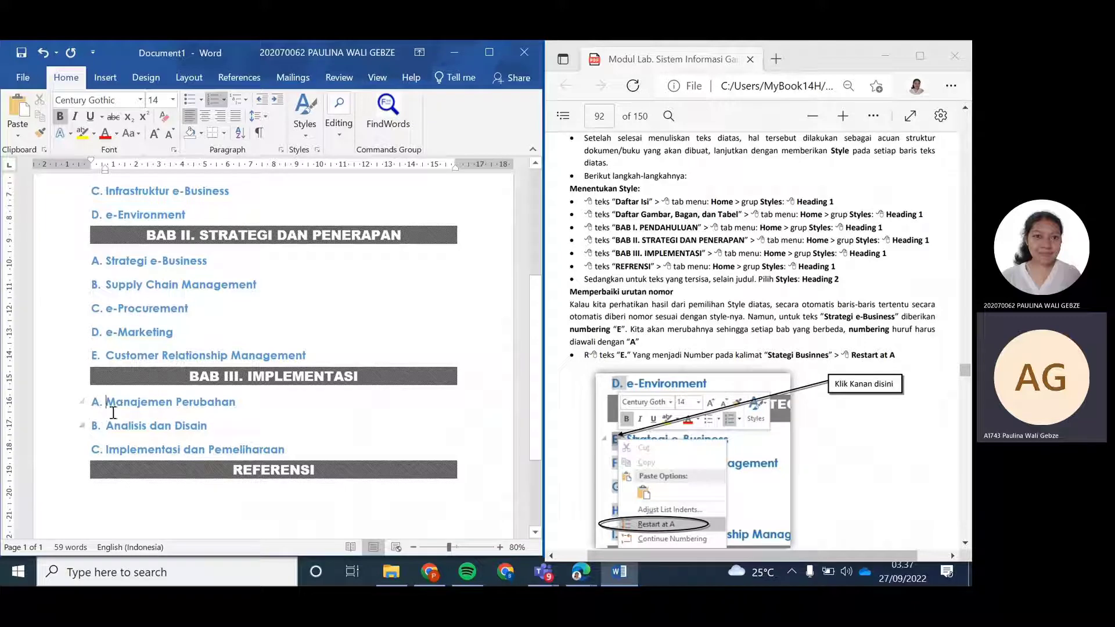
{"action": "left_click", "coordinate": [151, 425]}
{"action": "scroll", "coordinate": [286, 400], "scroll_direction": "up", "scroll_amount": 3}
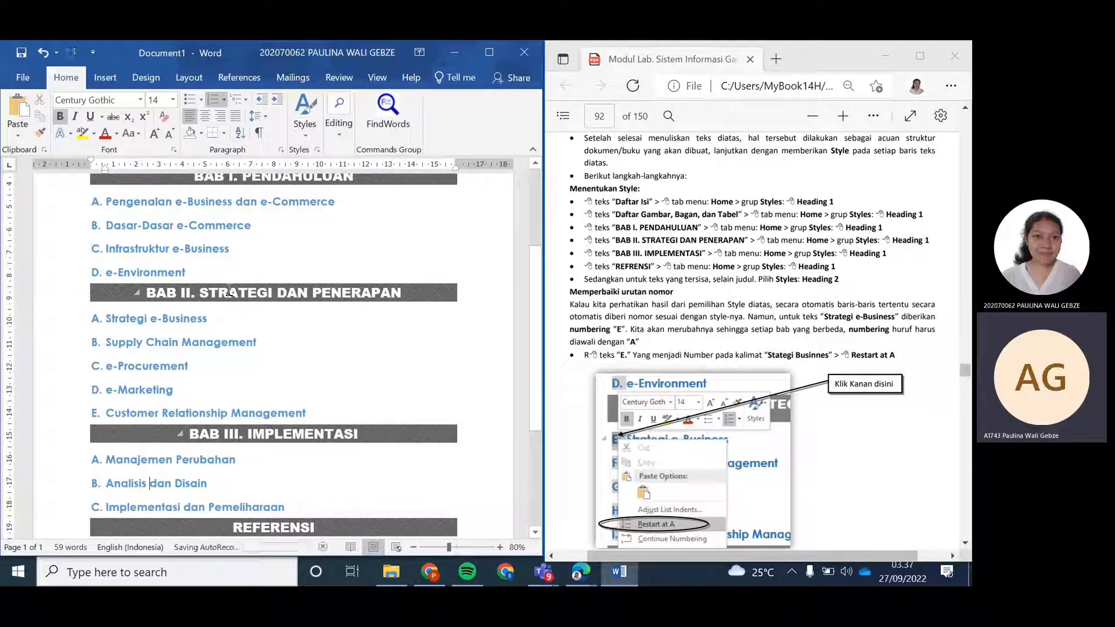
{"action": "scroll", "coordinate": [635, 264], "scroll_direction": "up", "scroll_amount": 6}
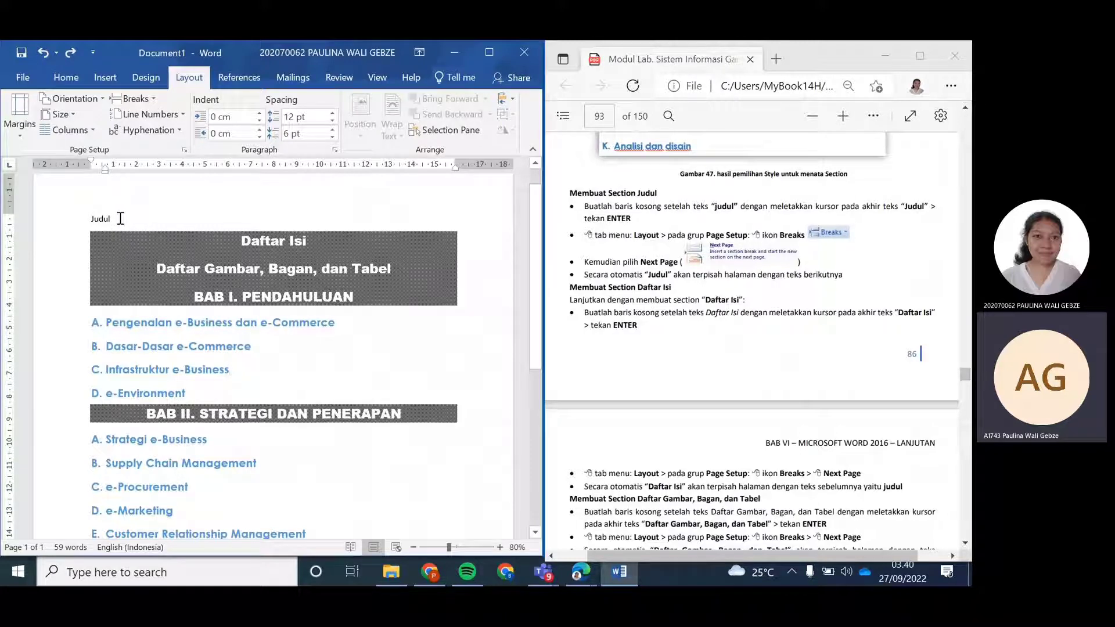
Insert a Next Page section break before the "Daftar Isi" heading
{"action": "left_click", "coordinate": [242, 241]}
{"action": "left_click", "coordinate": [147, 100]}
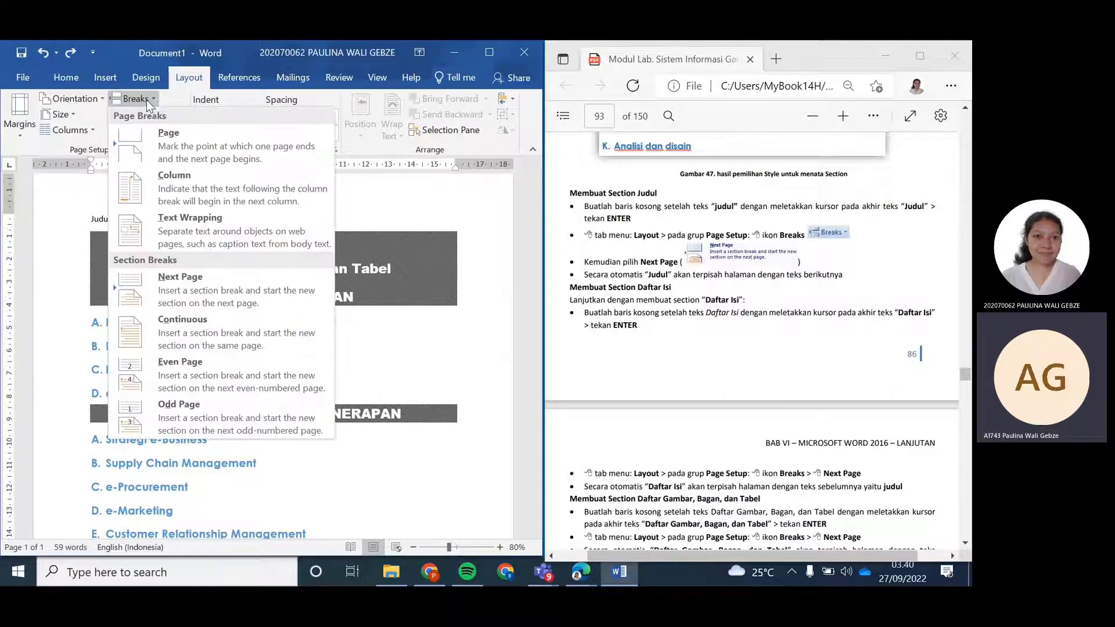
{"action": "left_click", "coordinate": [176, 291]}
Insert Next Page section breaks before the "Daftar Gambar, Bagan, dan Tabel" and "BAB I. PENDAHULUAN" headings
{"action": "scroll", "coordinate": [249, 299], "scroll_direction": "down", "scroll_amount": 3}
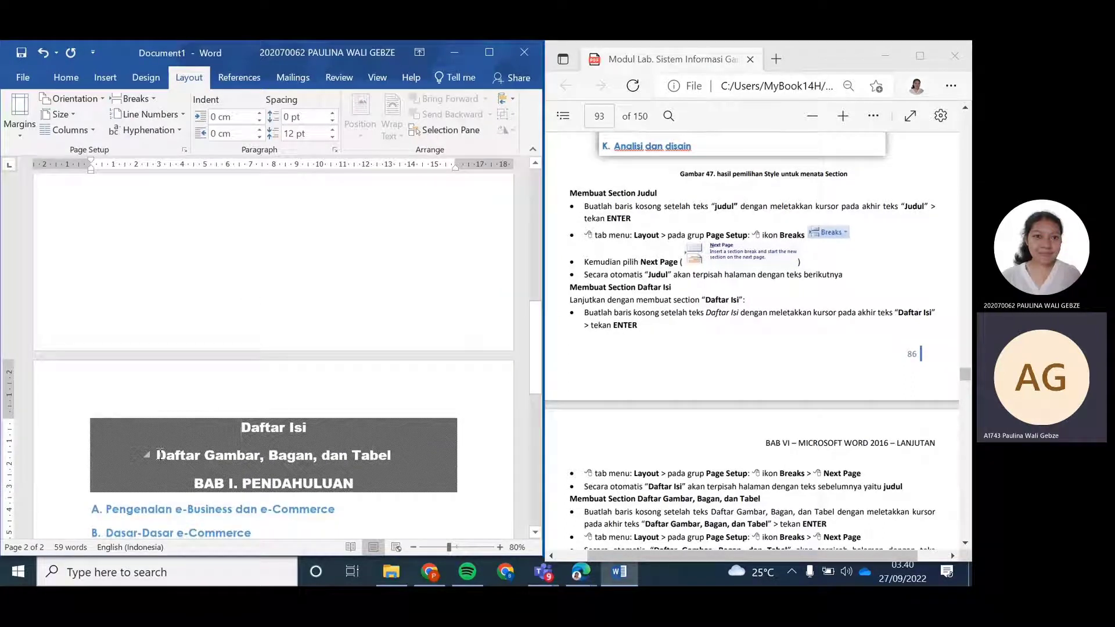
{"action": "scroll", "coordinate": [214, 224], "scroll_direction": "down", "scroll_amount": 3}
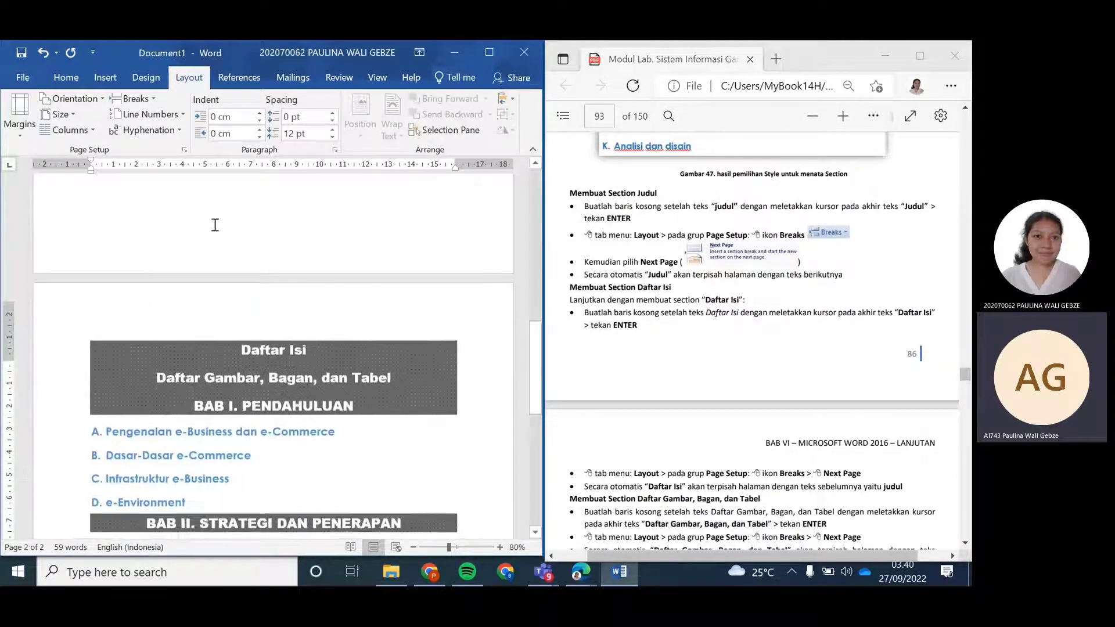
{"action": "left_click", "coordinate": [133, 99]}
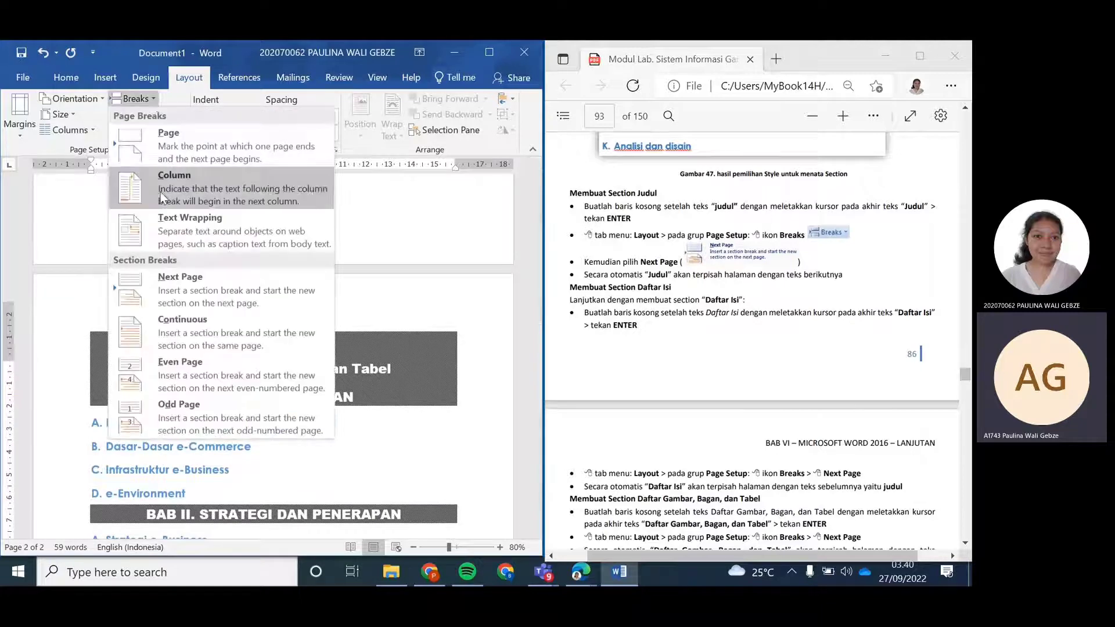
{"action": "left_click", "coordinate": [182, 303]}
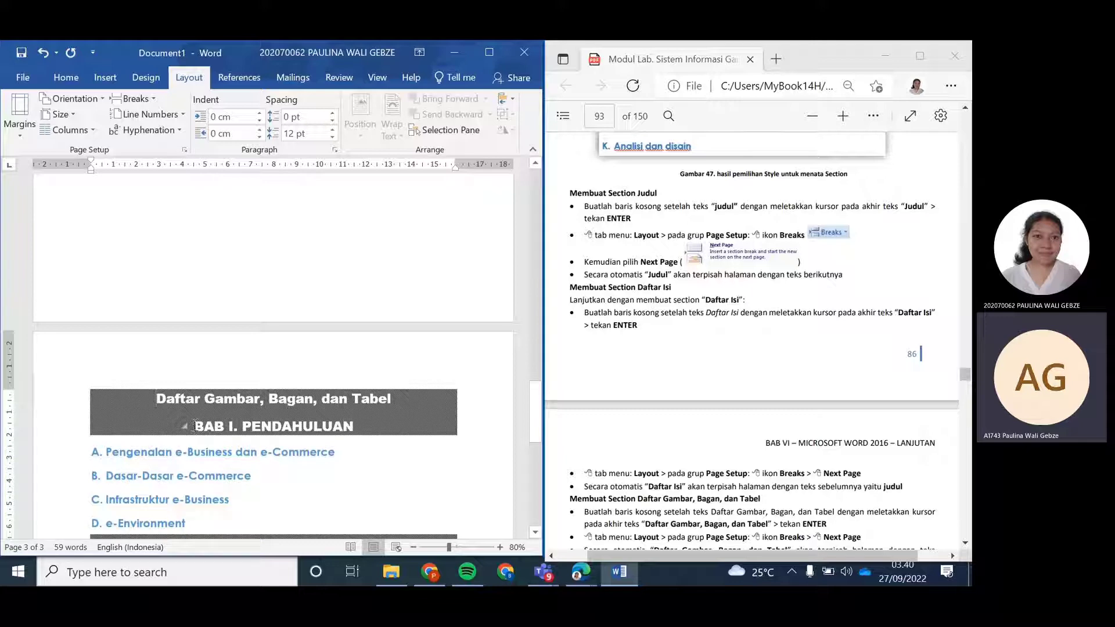
{"action": "left_click", "coordinate": [132, 98]}
{"action": "left_click", "coordinate": [199, 299]}
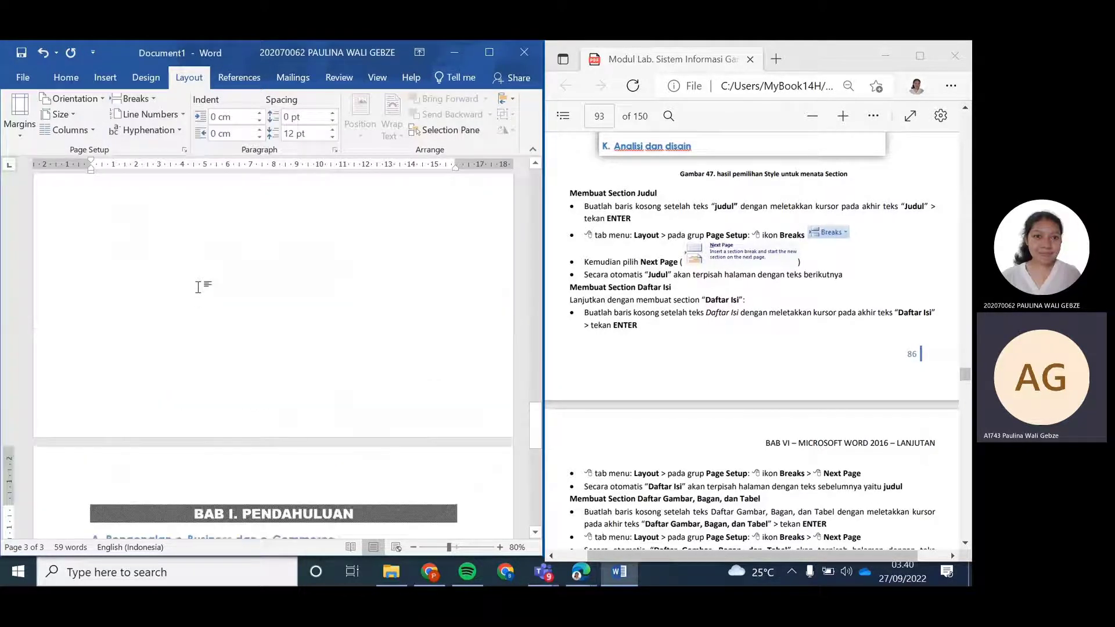
Insert Next Page section breaks before the "BAB II. STRATEGI DAN PENERAPAN" and "BAB III. IMPLEMENTASI" headings
{"action": "scroll", "coordinate": [200, 299], "scroll_direction": "down", "scroll_amount": 3}
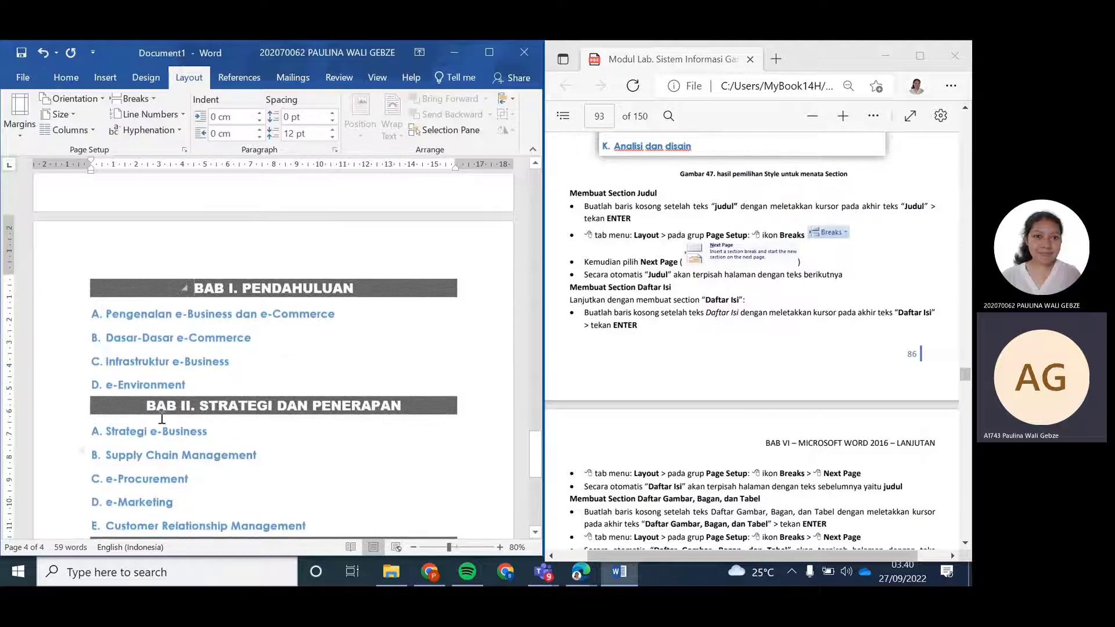
{"action": "left_click", "coordinate": [132, 99]}
{"action": "left_click", "coordinate": [180, 289]}
{"action": "scroll", "coordinate": [279, 376], "scroll_direction": "down", "scroll_amount": 3}
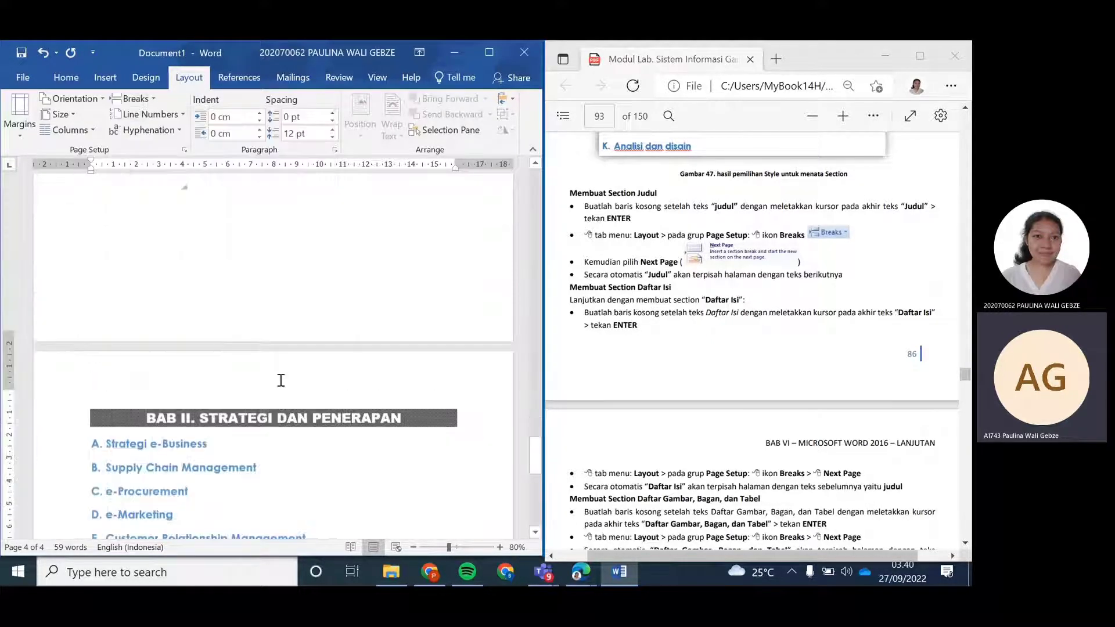
{"action": "scroll", "coordinate": [279, 377], "scroll_direction": "down", "scroll_amount": 2}
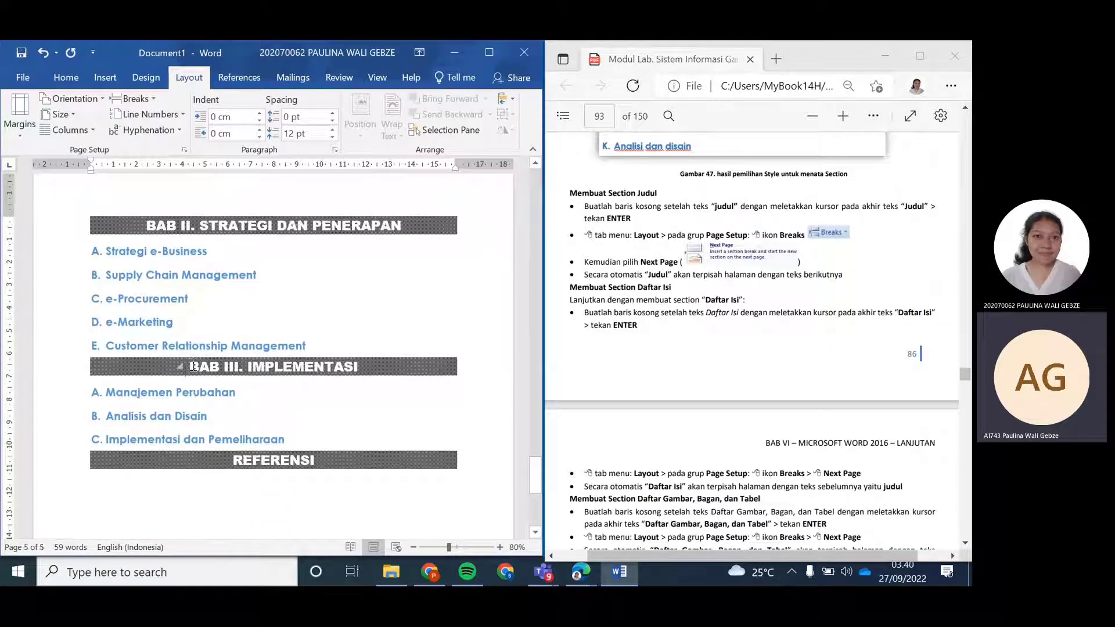
{"action": "left_click", "coordinate": [133, 98]}
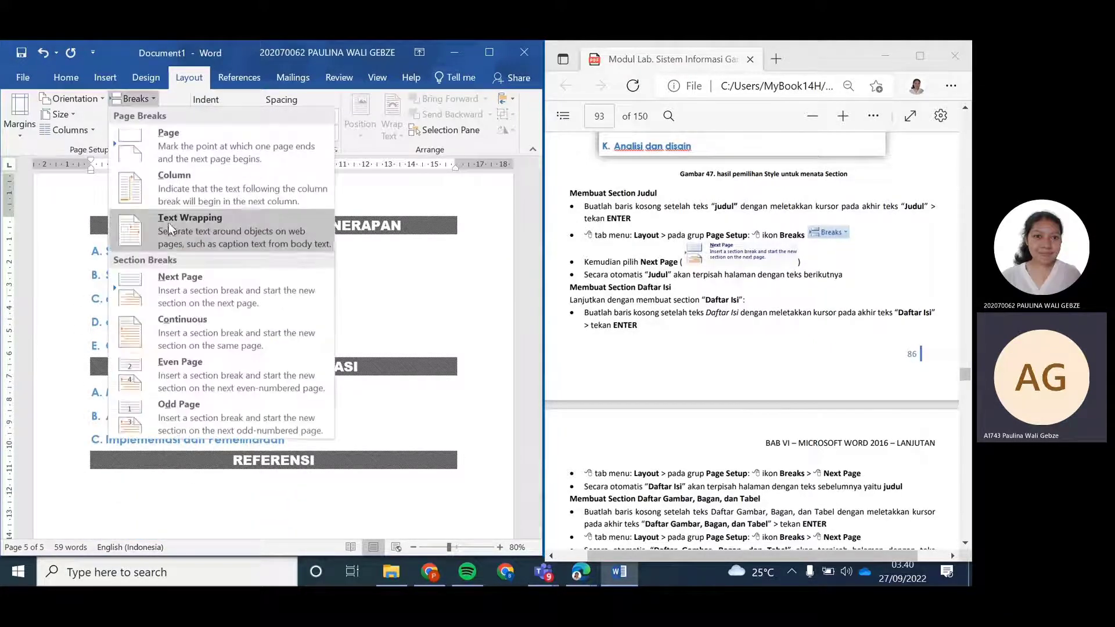
{"action": "left_click", "coordinate": [177, 297]}
Insert a Next Page section break before the "REFERENSI" heading
{"action": "scroll", "coordinate": [209, 313], "scroll_direction": "down", "scroll_amount": 5}
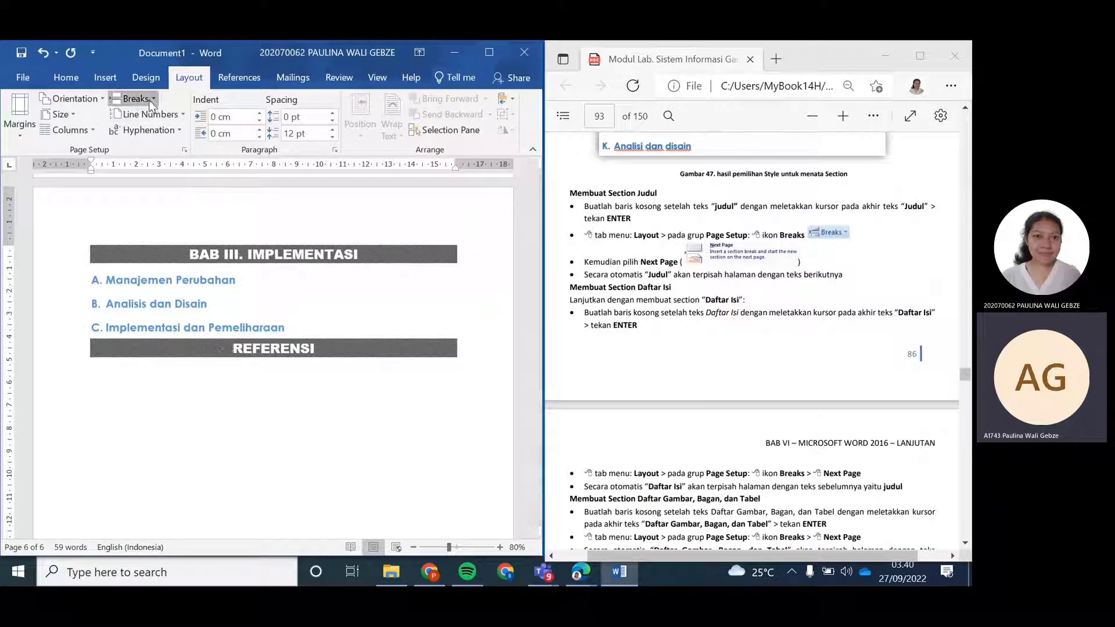
{"action": "left_click", "coordinate": [132, 99]}
{"action": "left_click", "coordinate": [183, 287]}
{"action": "scroll", "coordinate": [209, 273], "scroll_direction": "down", "scroll_amount": 5}
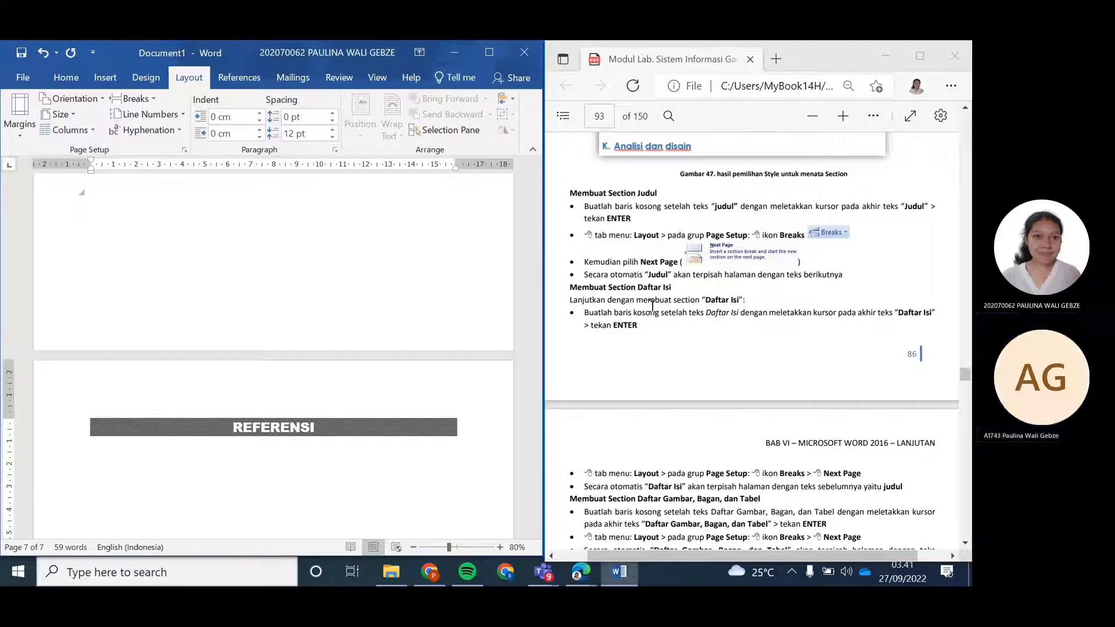
{"action": "scroll", "coordinate": [652, 306], "scroll_direction": "down", "scroll_amount": 1}
{"action": "scroll", "coordinate": [679, 309], "scroll_direction": "down", "scroll_amount": 1}
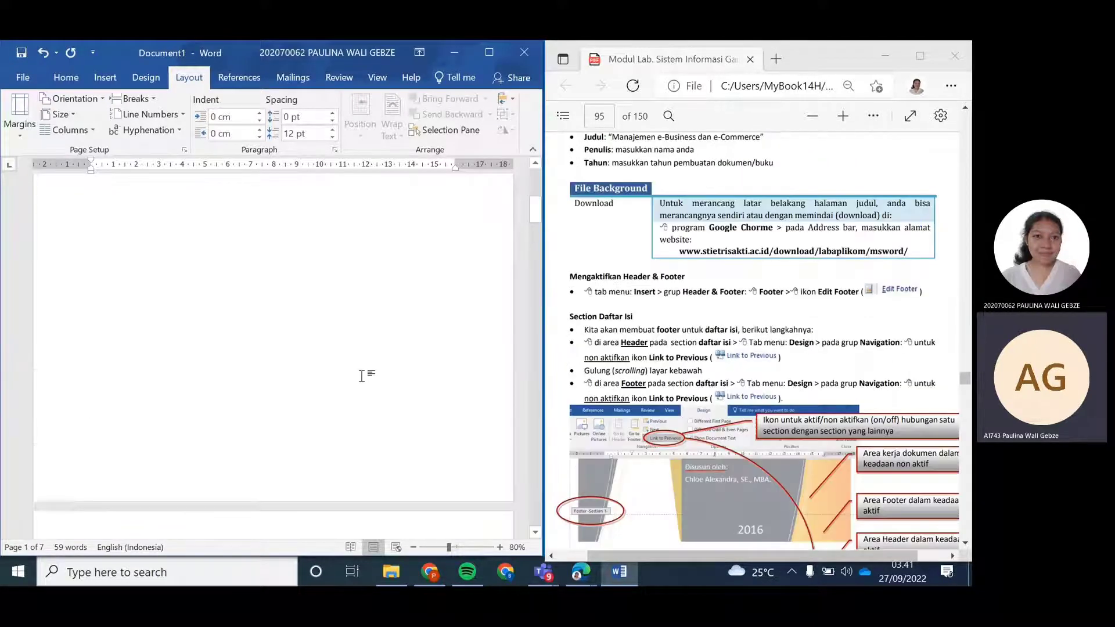
{"action": "scroll", "coordinate": [361, 376], "scroll_direction": "up", "scroll_amount": 2}
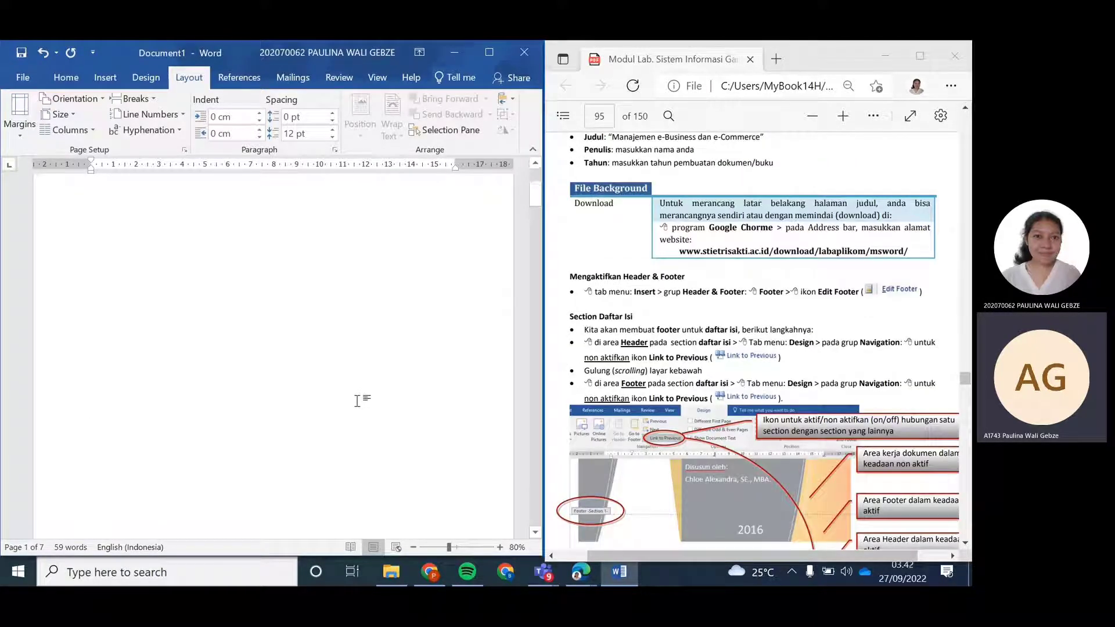
{"action": "scroll", "coordinate": [360, 401], "scroll_direction": "down", "scroll_amount": 5}
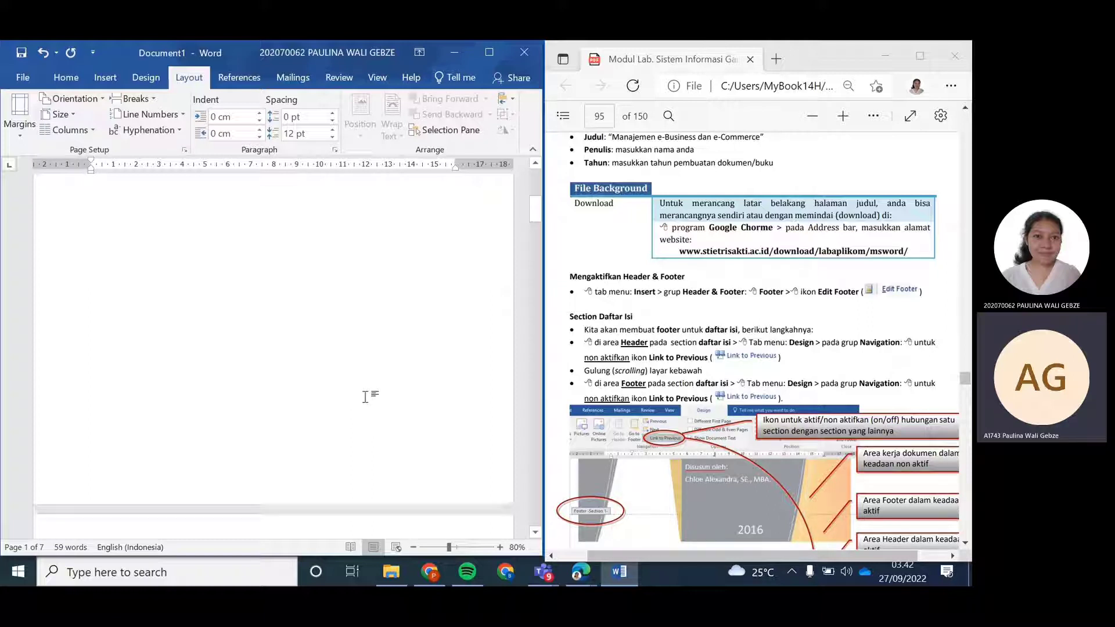
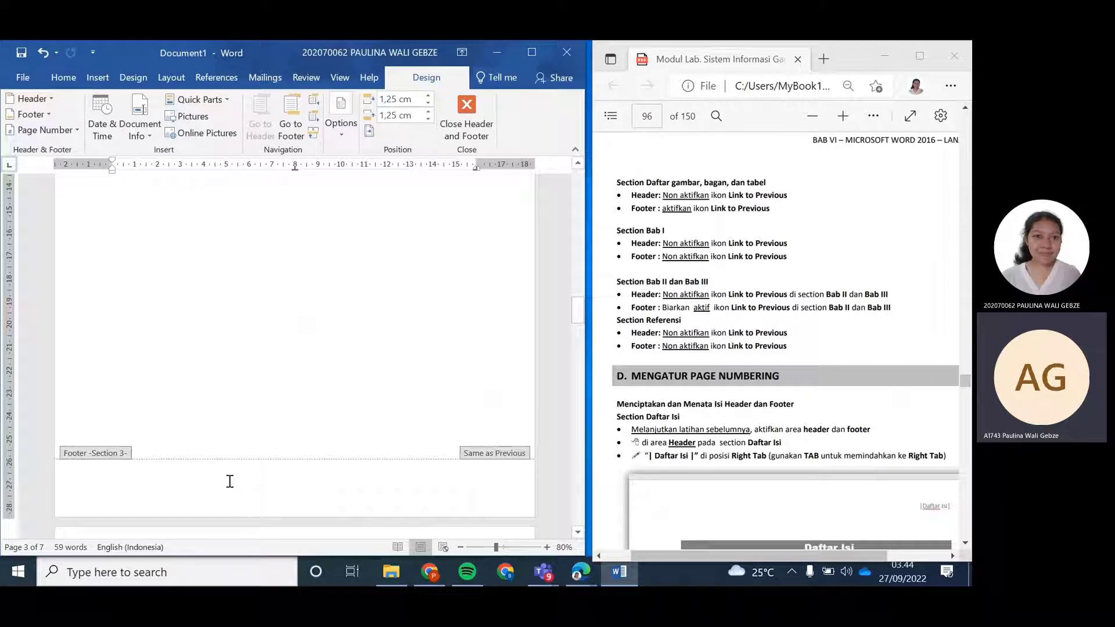
Turn off Link to Previous for both the header and the footer of Section 4, the BAB I page
{"action": "left_click", "coordinate": [261, 484]}
{"action": "scroll", "coordinate": [374, 339], "scroll_direction": "down", "scroll_amount": 3}
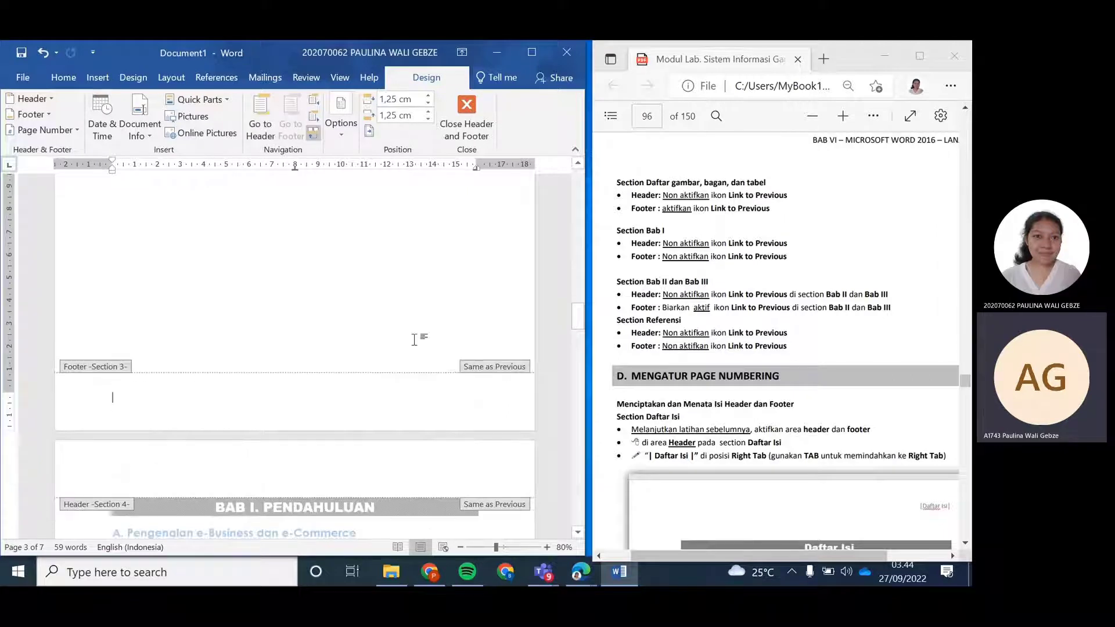
{"action": "scroll", "coordinate": [331, 374], "scroll_direction": "down", "scroll_amount": 2}
{"action": "left_click", "coordinate": [287, 366]}
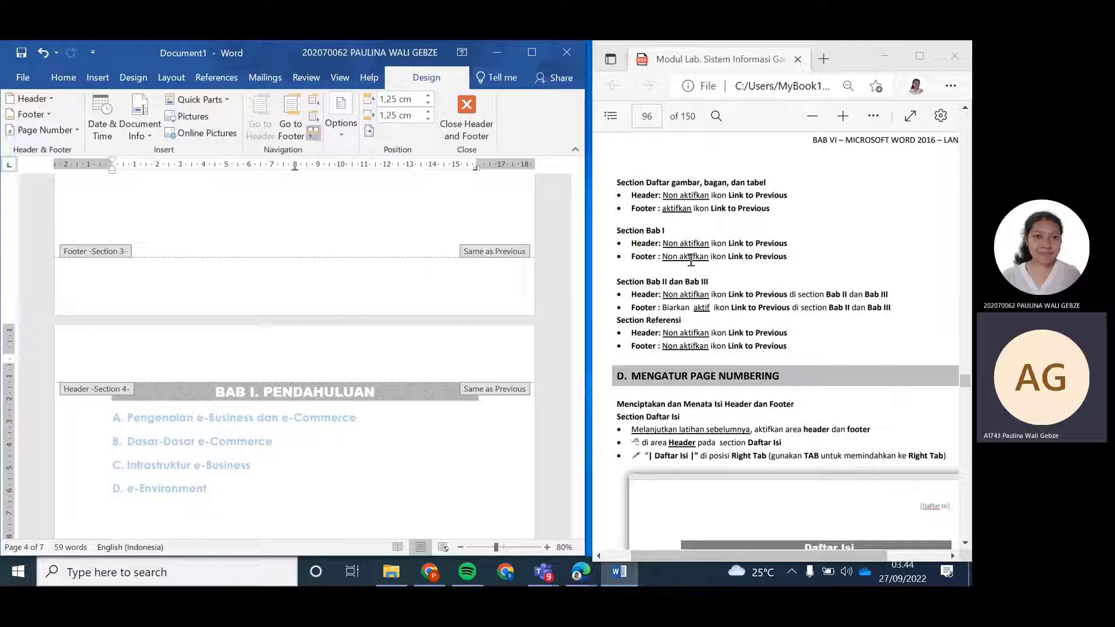
{"action": "left_click", "coordinate": [313, 134]}
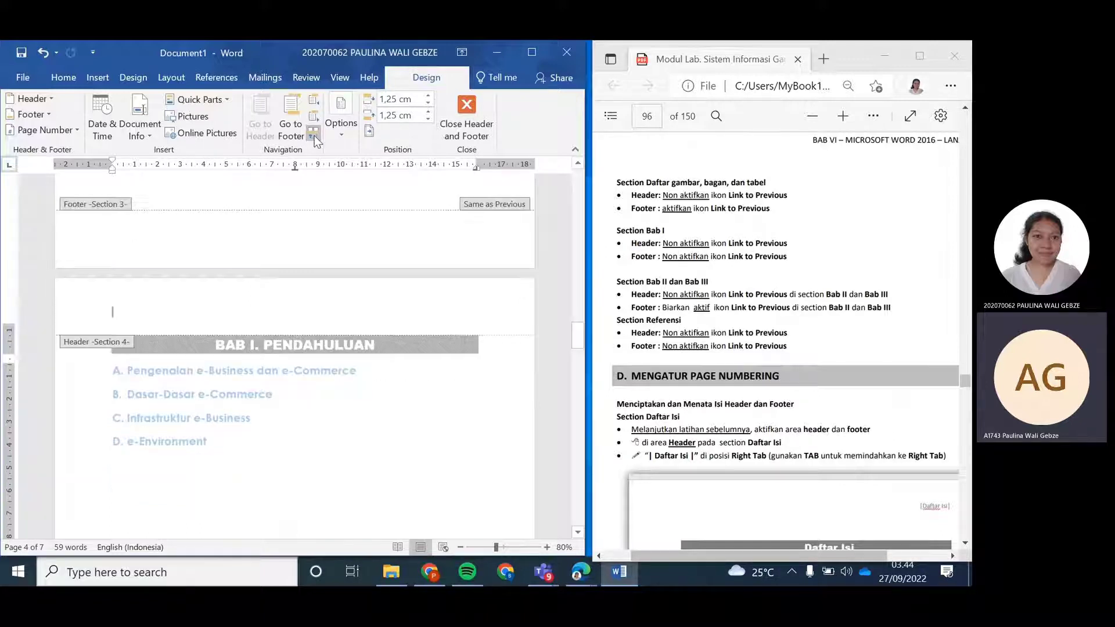
{"action": "scroll", "coordinate": [329, 187], "scroll_direction": "down", "scroll_amount": 5}
{"action": "scroll", "coordinate": [319, 367], "scroll_direction": "down", "scroll_amount": 5}
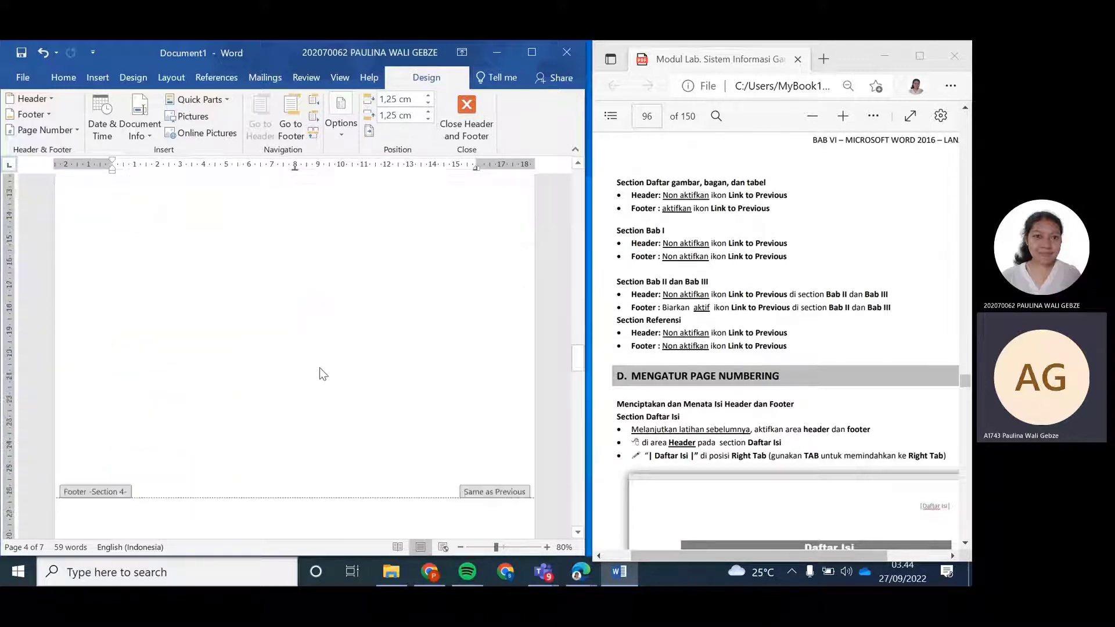
{"action": "left_click", "coordinate": [274, 444]}
{"action": "left_click", "coordinate": [313, 134]}
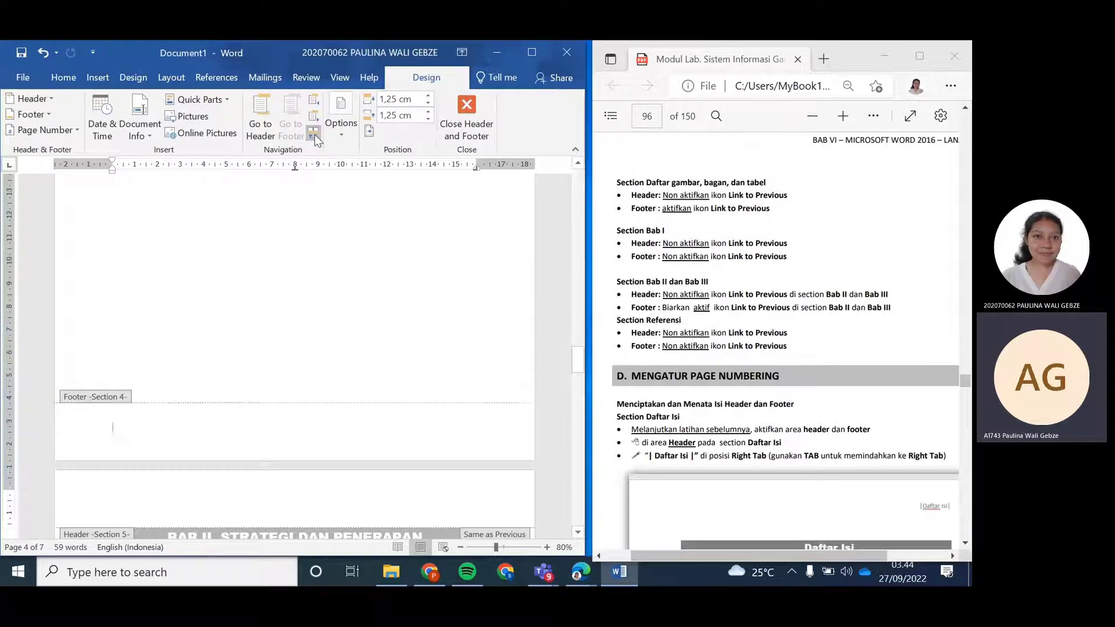
Turn off Link to Previous for the header of Section 5, the BAB II page
{"action": "scroll", "coordinate": [380, 264], "scroll_direction": "down", "scroll_amount": 1}
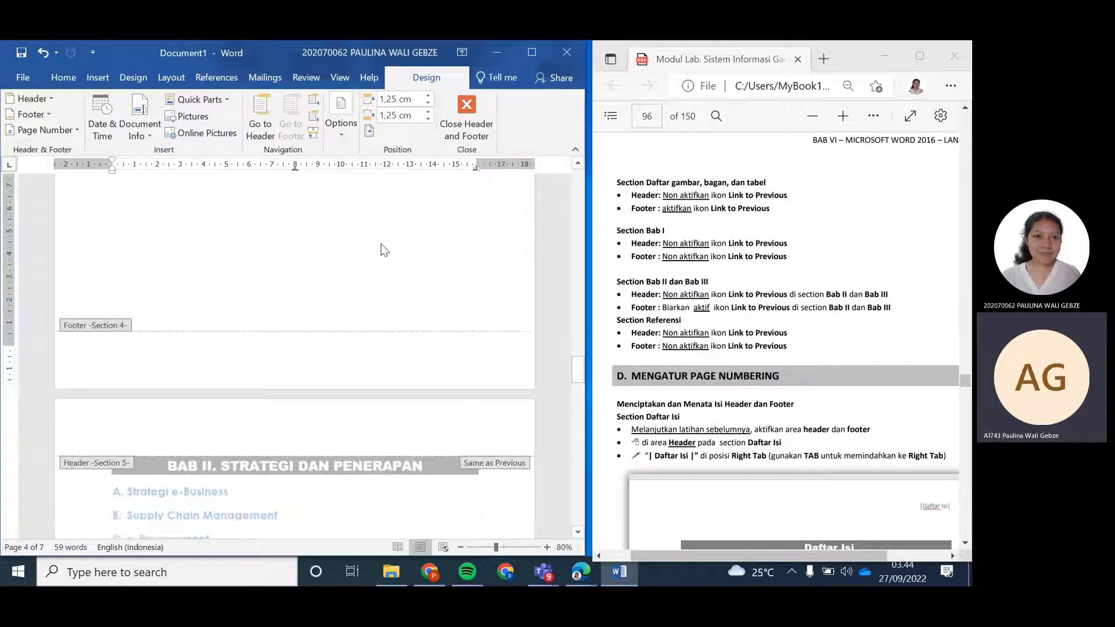
{"action": "left_click", "coordinate": [309, 432]}
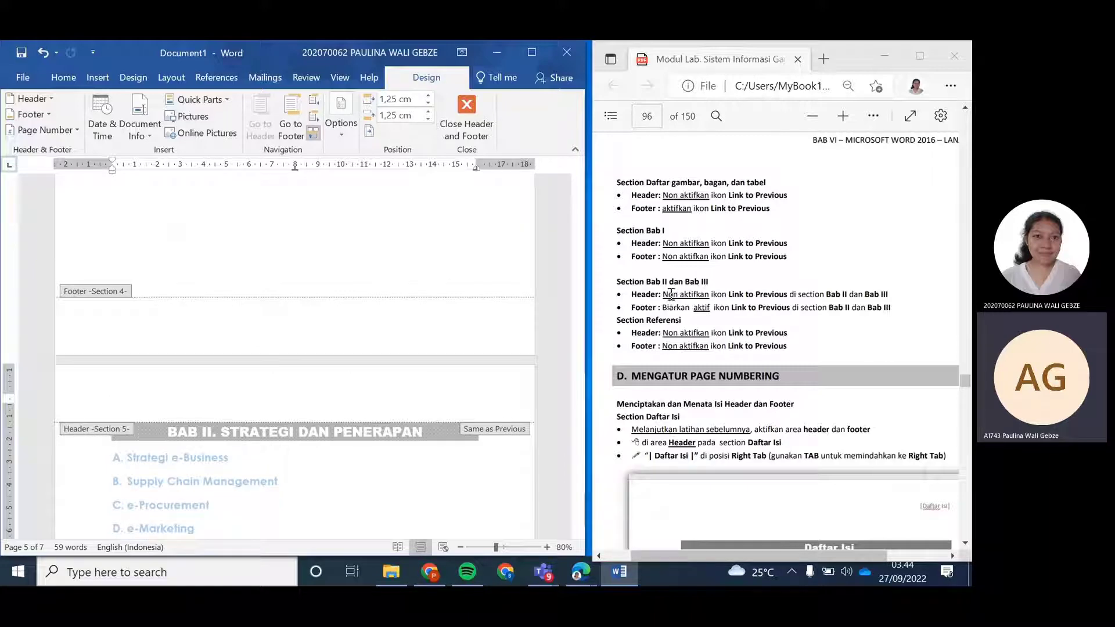
{"action": "left_click", "coordinate": [313, 133]}
{"action": "scroll", "coordinate": [297, 239], "scroll_direction": "down", "scroll_amount": 3}
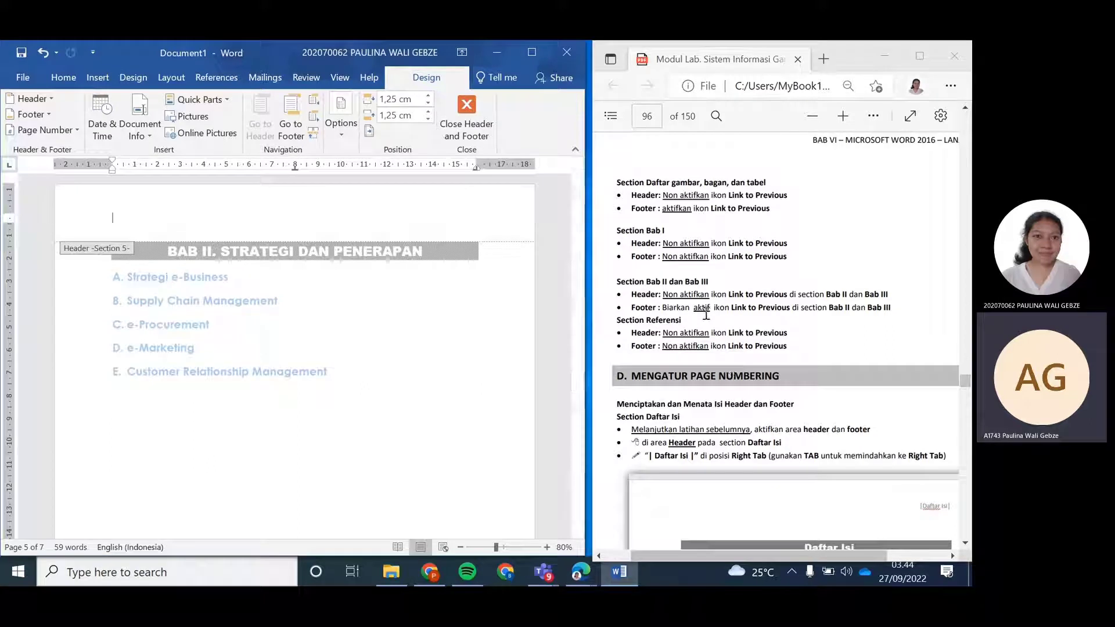
{"action": "scroll", "coordinate": [255, 257], "scroll_direction": "down", "scroll_amount": 1}
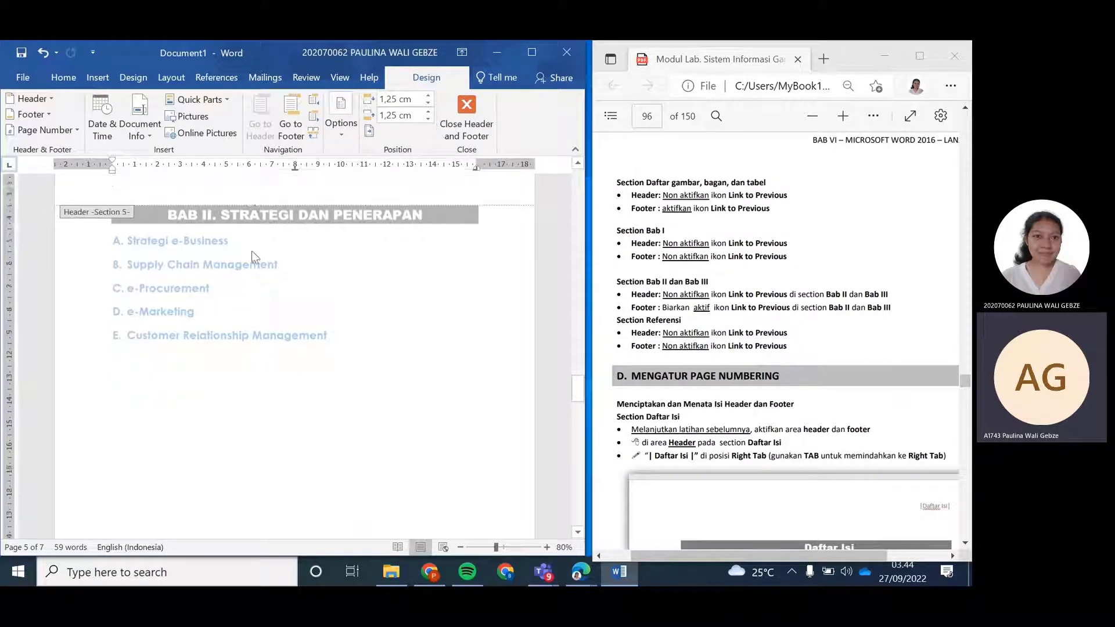
{"action": "scroll", "coordinate": [253, 256], "scroll_direction": "down", "scroll_amount": 6}
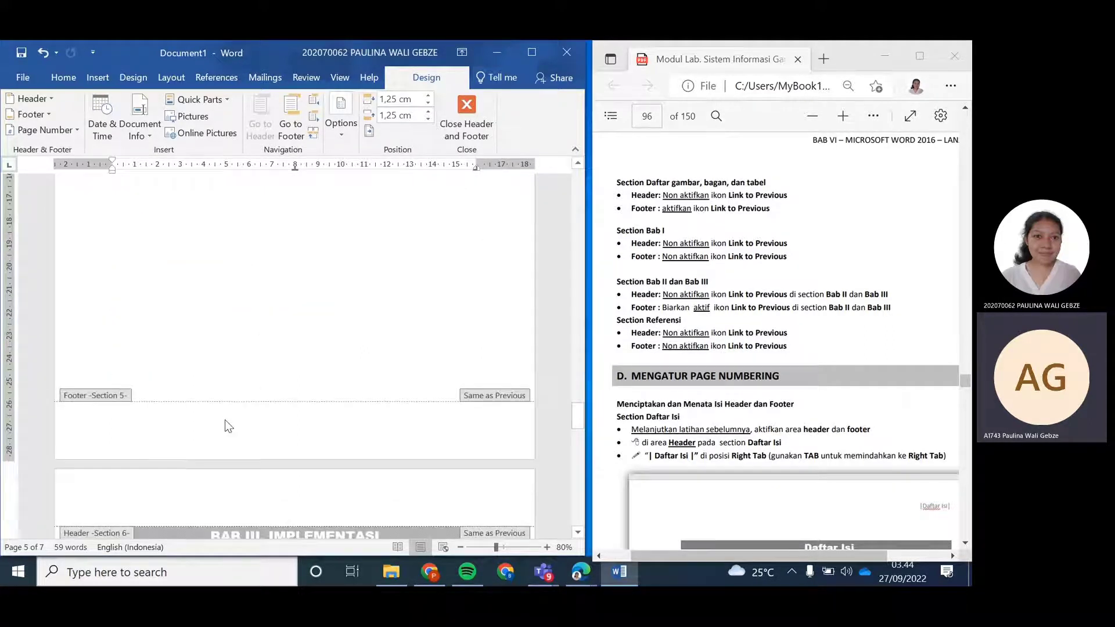
{"action": "left_click", "coordinate": [182, 427]}
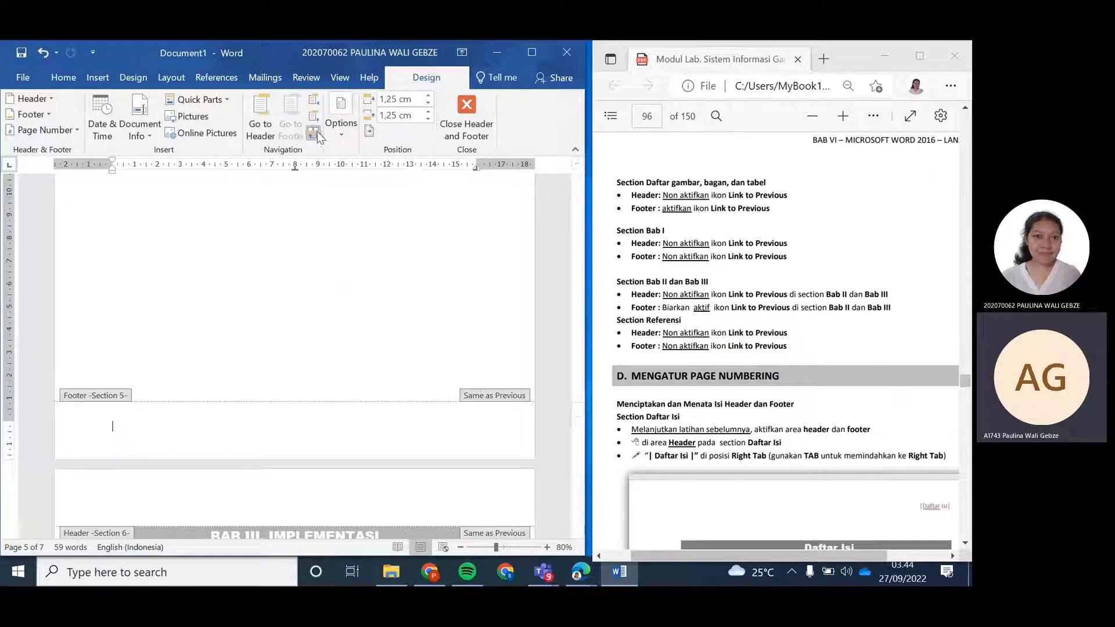
Turn off Link to Previous for the header of Section 6, the BAB III page
{"action": "scroll", "coordinate": [336, 294], "scroll_direction": "down", "scroll_amount": 3}
{"action": "left_click", "coordinate": [307, 353]}
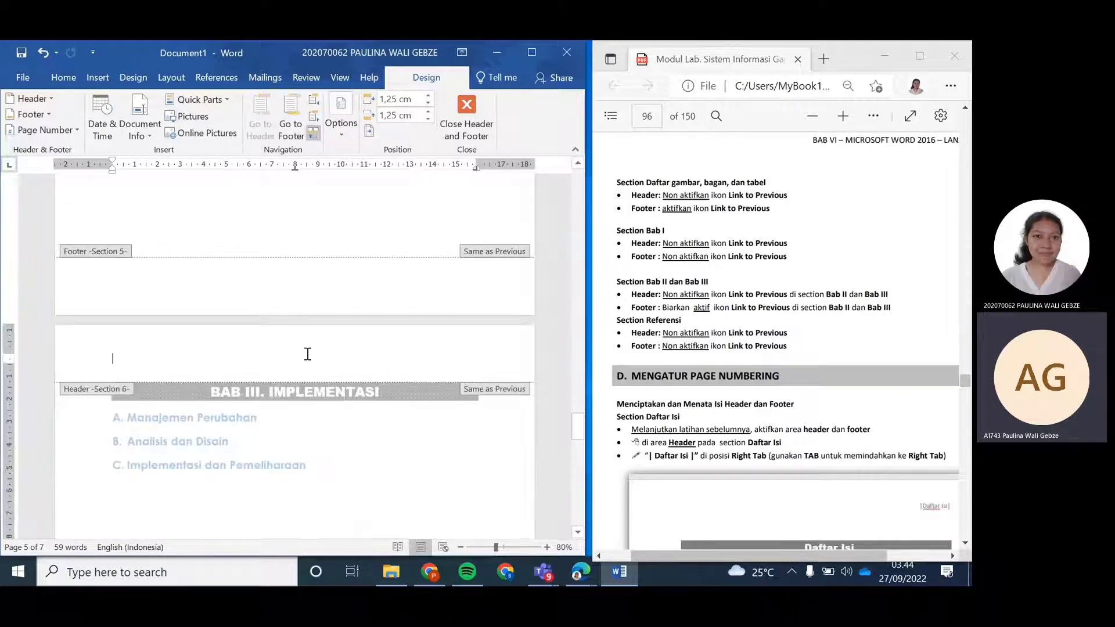
{"action": "left_click", "coordinate": [313, 135]}
{"action": "scroll", "coordinate": [410, 299], "scroll_direction": "down", "scroll_amount": 3}
{"action": "scroll", "coordinate": [409, 300], "scroll_direction": "down", "scroll_amount": 10}
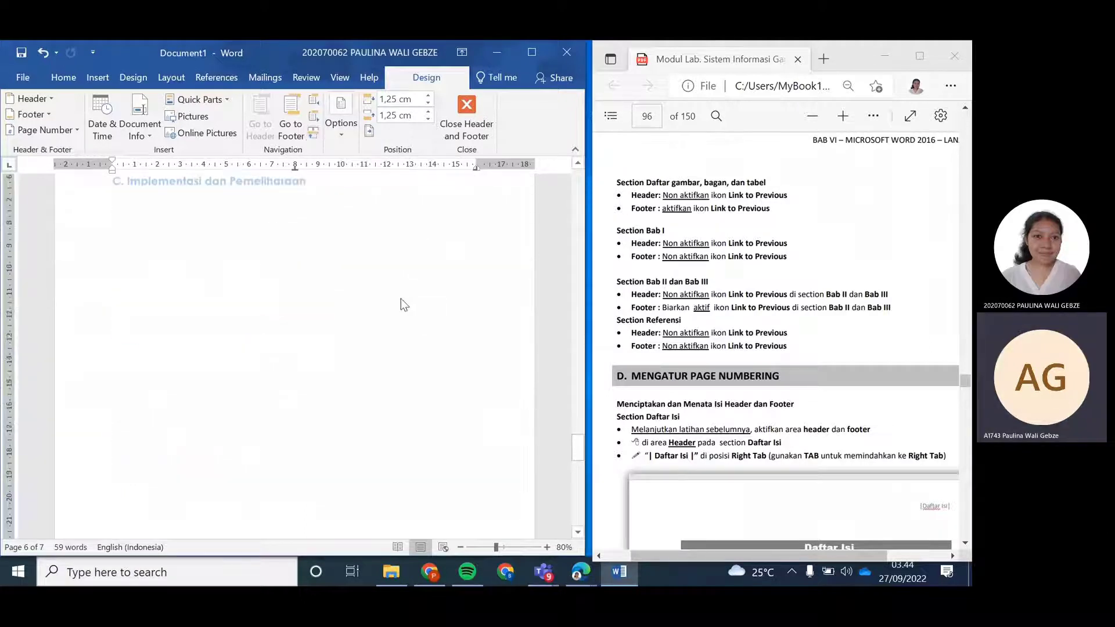
Turn off Link to Previous for both the header and the footer of Section 7, the REFERENSI page
{"action": "left_click", "coordinate": [262, 406]}
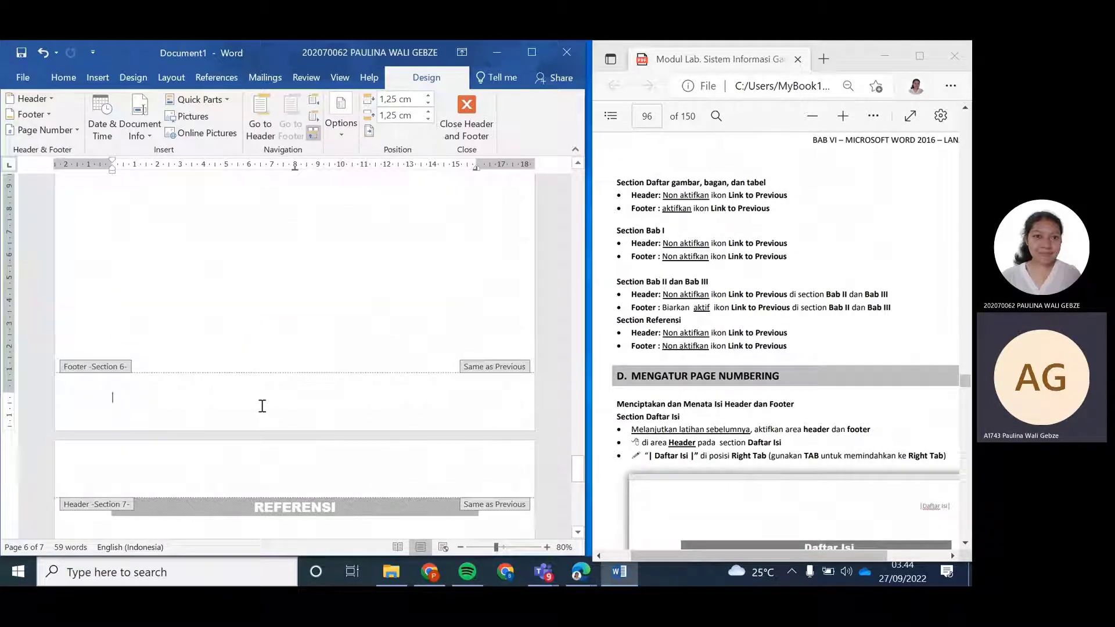
{"action": "scroll", "coordinate": [288, 413], "scroll_direction": "down", "scroll_amount": 2}
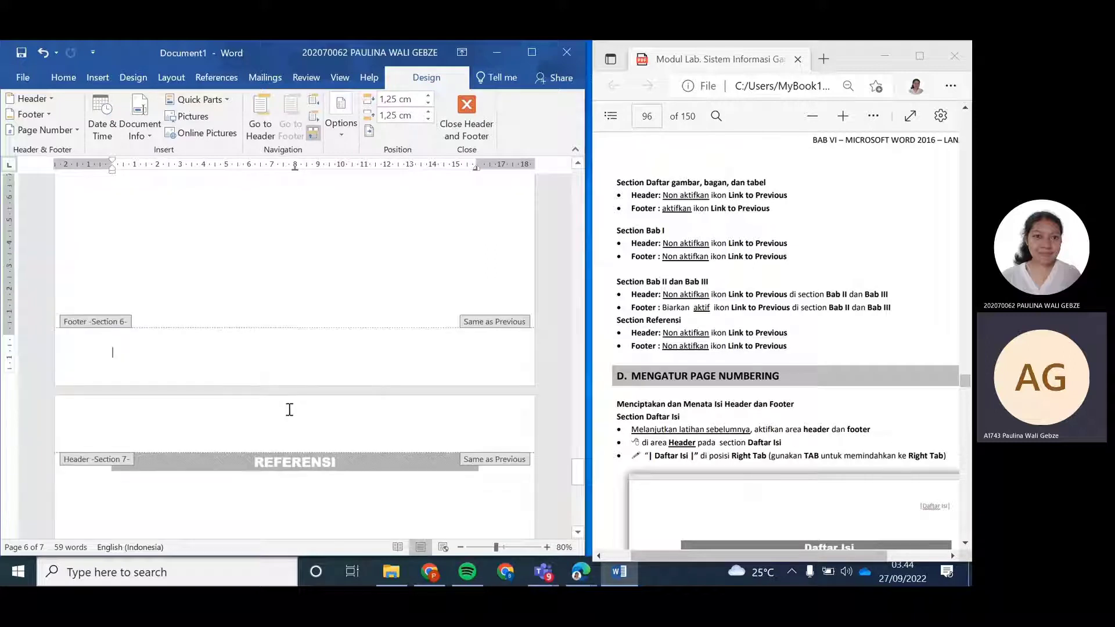
{"action": "left_click", "coordinate": [296, 384]}
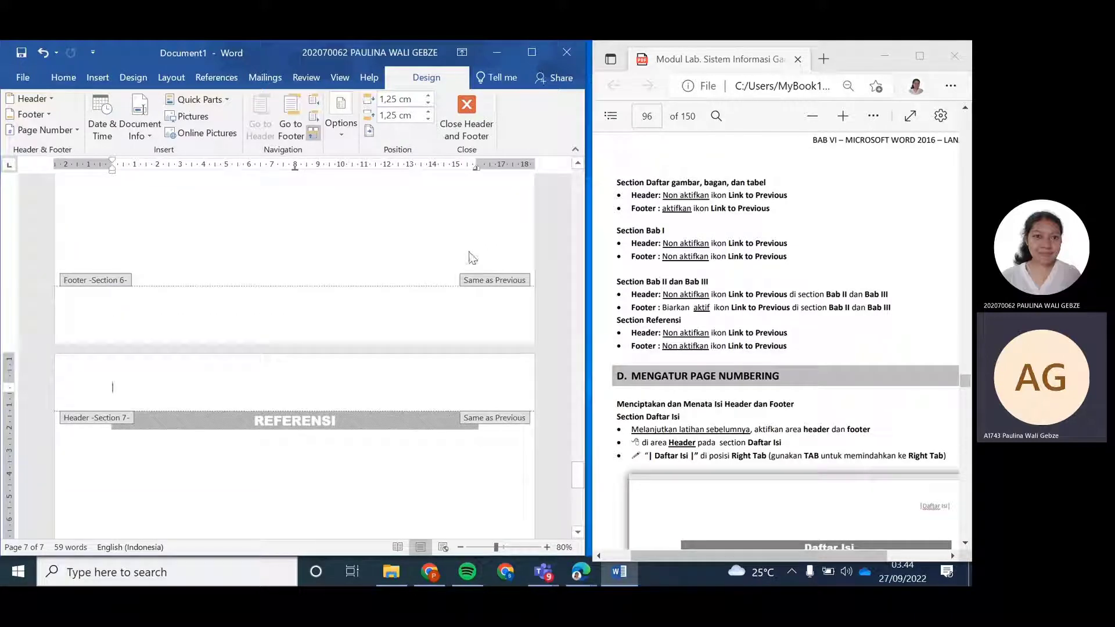
{"action": "left_click", "coordinate": [313, 133]}
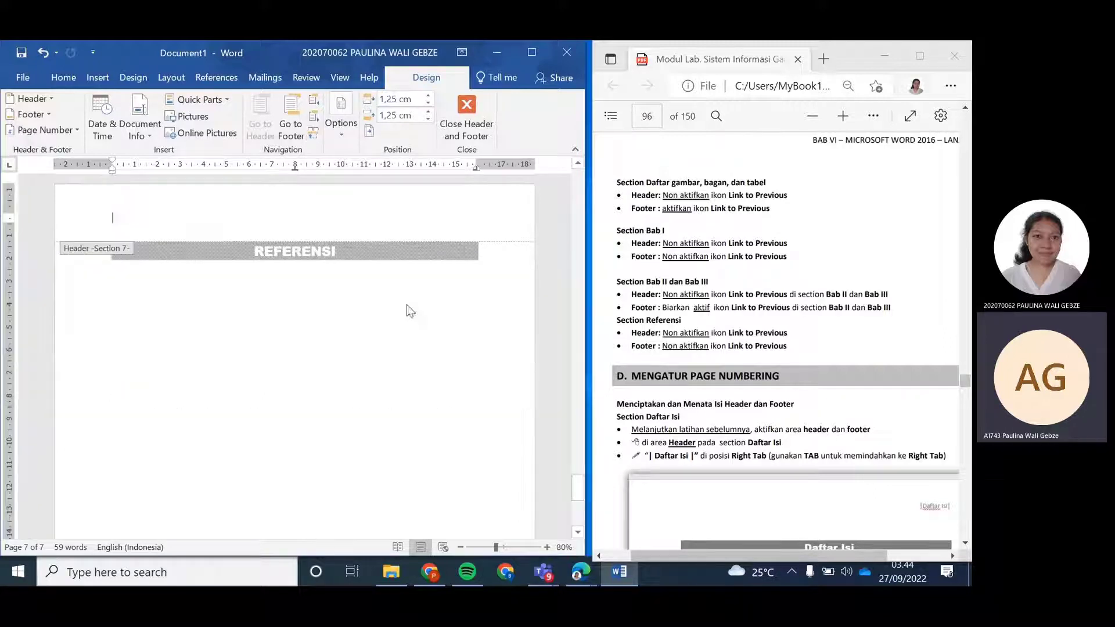
{"action": "scroll", "coordinate": [404, 321], "scroll_direction": "down", "scroll_amount": 5}
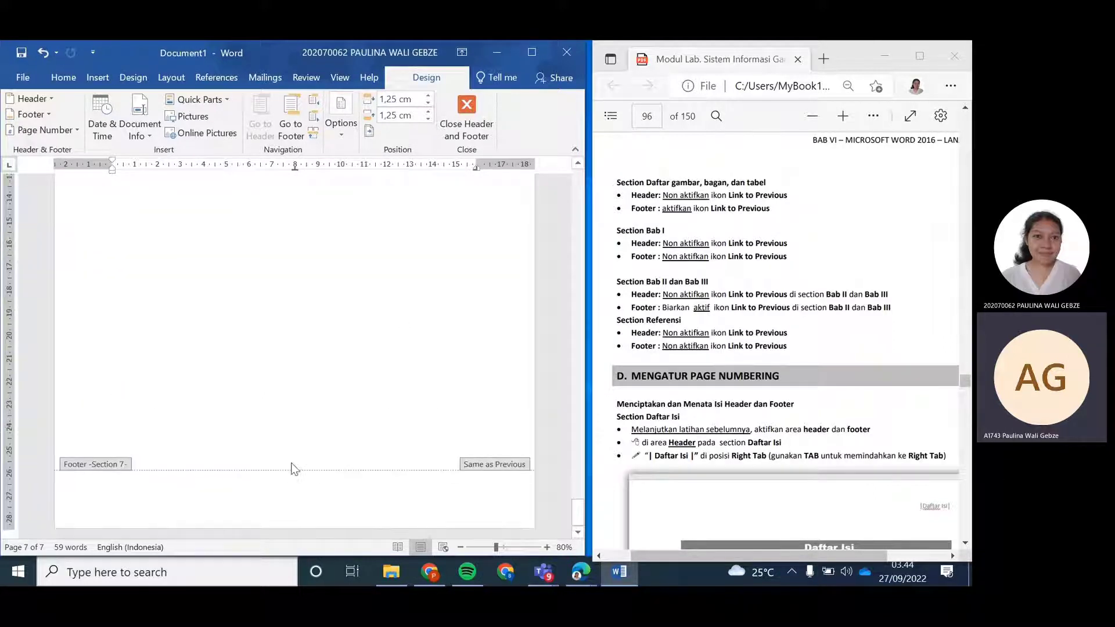
{"action": "left_click", "coordinate": [272, 496]}
{"action": "left_click", "coordinate": [313, 133]}
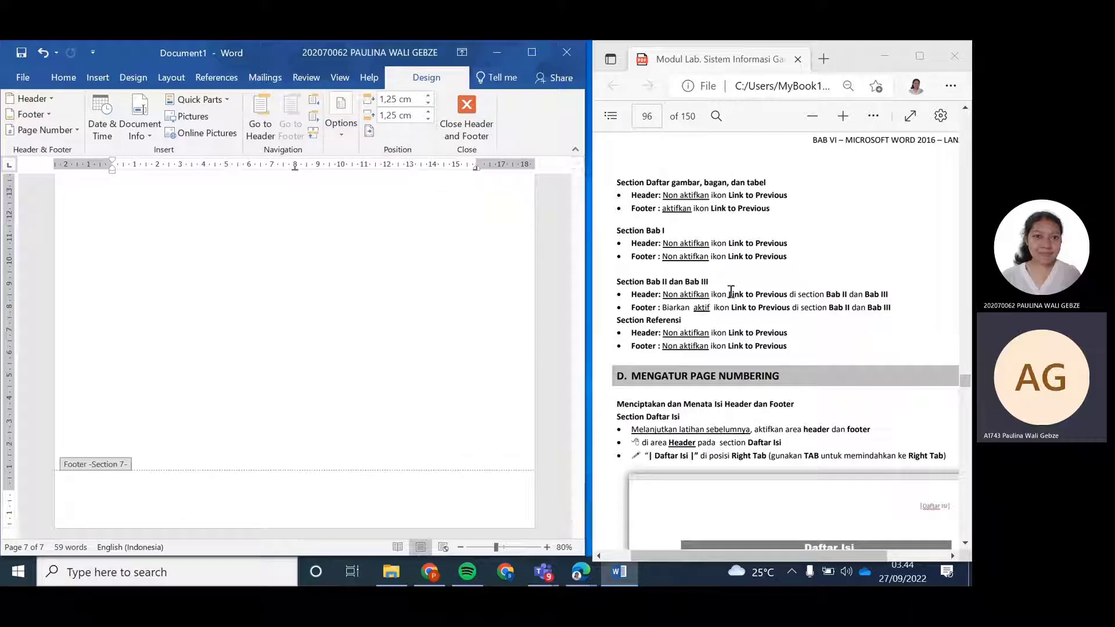
Return to the Daftar Isi page and read the module's page numbering instructions for that section's header and footer
{"action": "scroll", "coordinate": [730, 292], "scroll_direction": "down", "scroll_amount": 2}
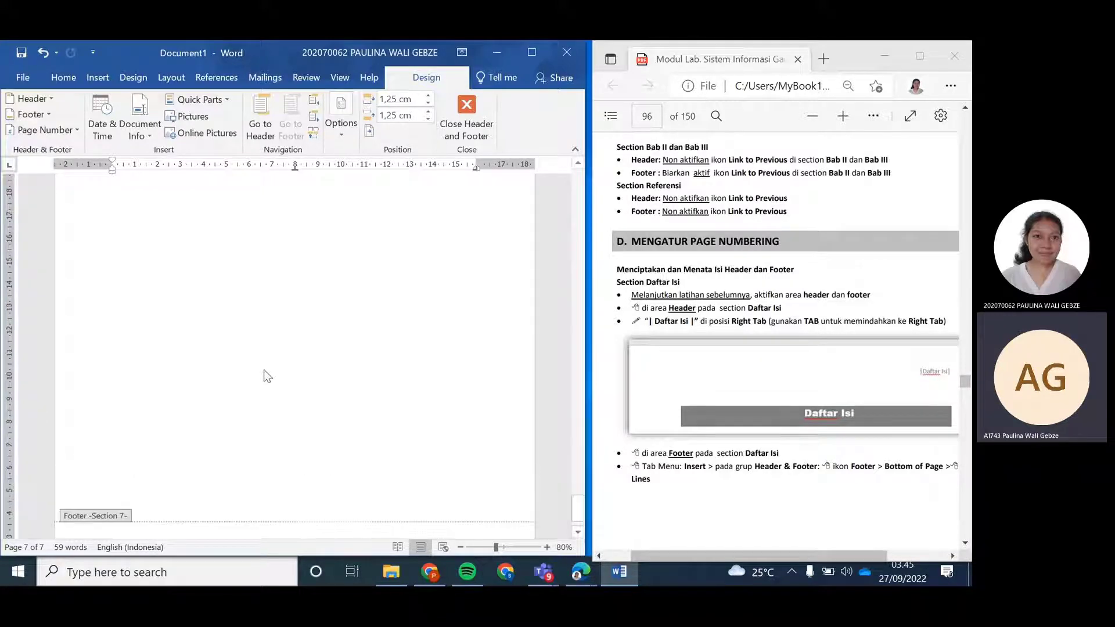
{"action": "scroll", "coordinate": [263, 374], "scroll_direction": "up", "scroll_amount": 10}
{"action": "scroll", "coordinate": [276, 378], "scroll_direction": "up", "scroll_amount": 15}
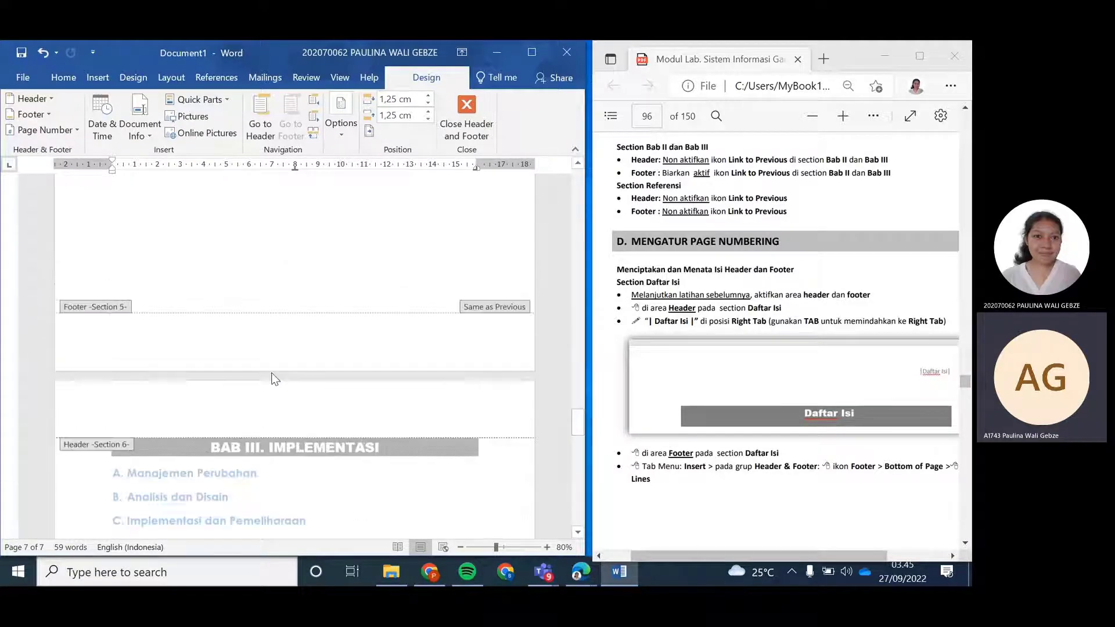
{"action": "left_click_drag", "start_coordinate": [576, 393], "coordinate": [574, 238]}
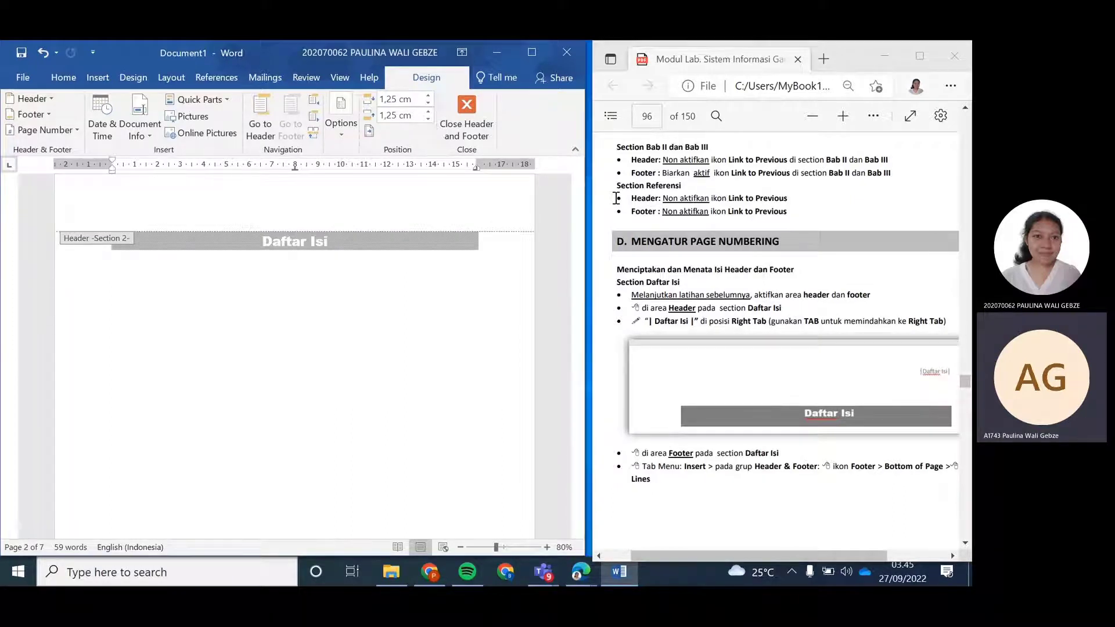
{"action": "scroll", "coordinate": [769, 275], "scroll_direction": "up", "scroll_amount": 10}
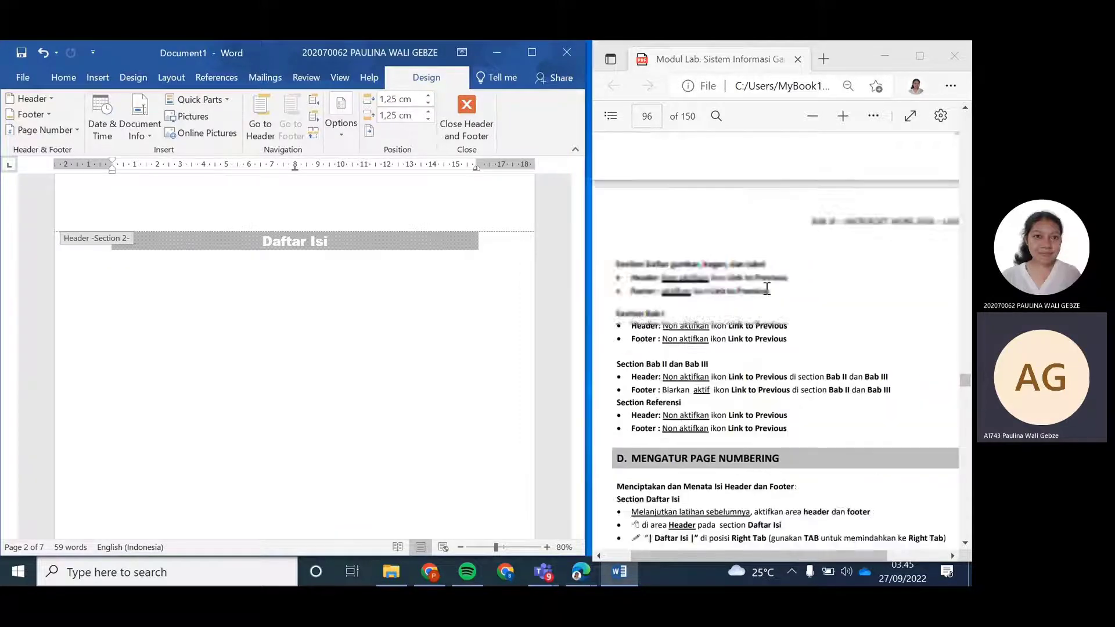
{"action": "scroll", "coordinate": [766, 287], "scroll_direction": "up", "scroll_amount": 4}
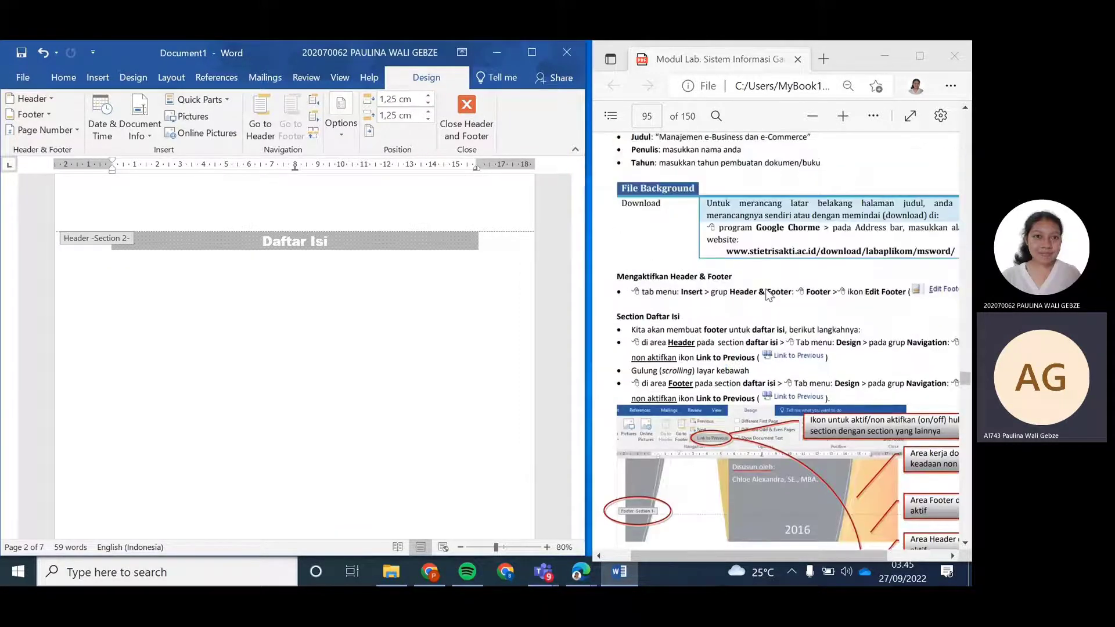
{"action": "scroll", "coordinate": [768, 290], "scroll_direction": "down", "scroll_amount": 15}
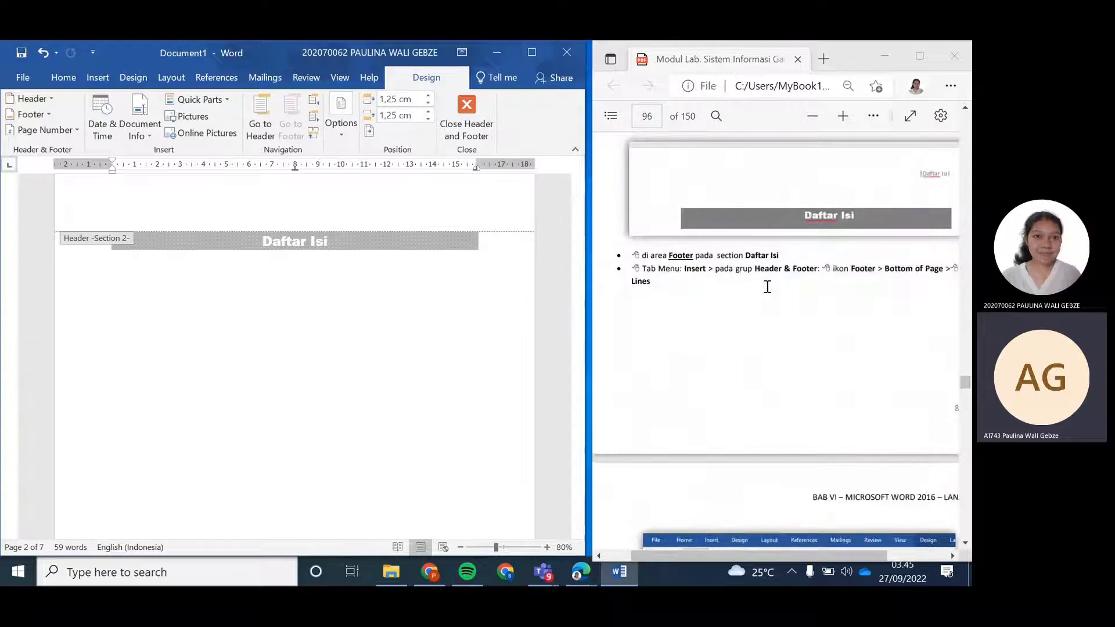
{"action": "scroll", "coordinate": [767, 286], "scroll_direction": "up", "scroll_amount": 3}
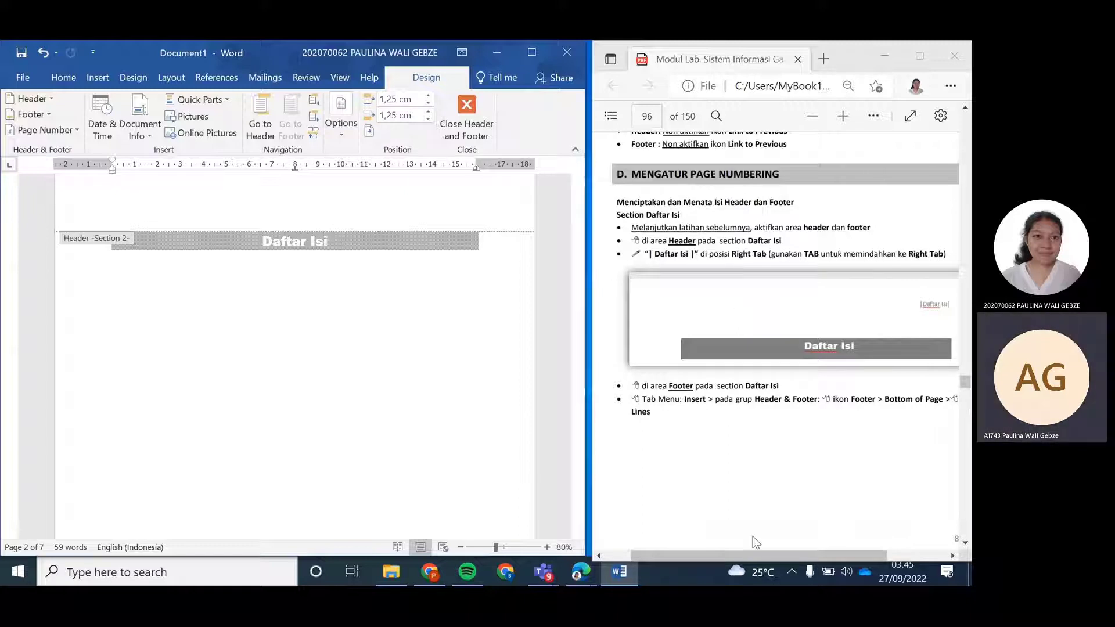
{"action": "left_click_drag", "start_coordinate": [718, 556], "coordinate": [728, 557]}
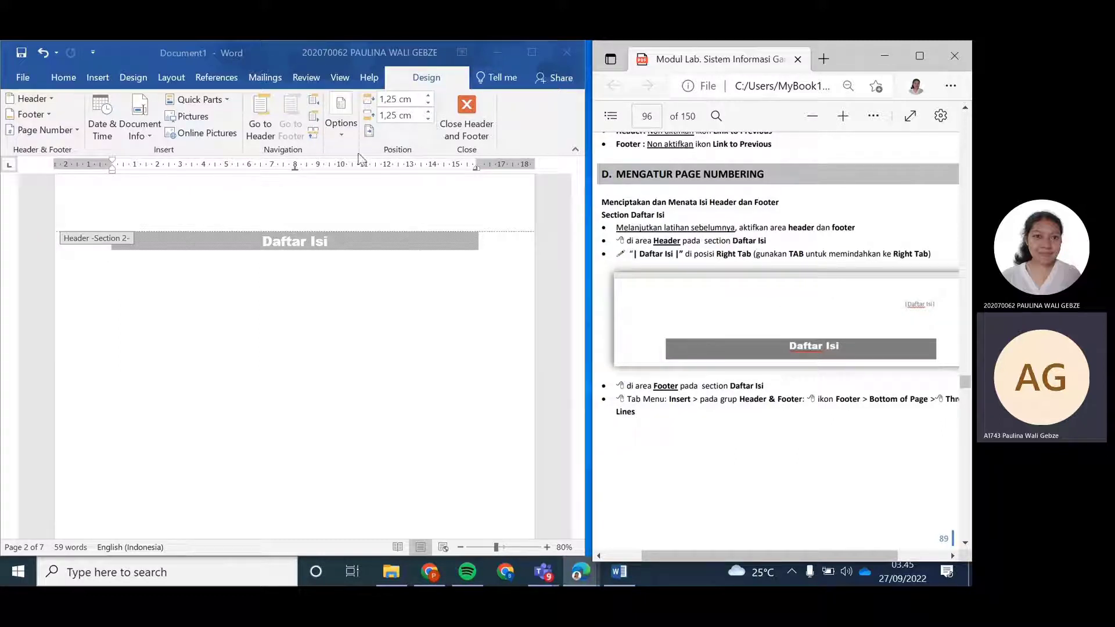
Insert the built-in Blank header in Section 2, the Daftar Isi page
{"action": "left_click", "coordinate": [297, 210]}
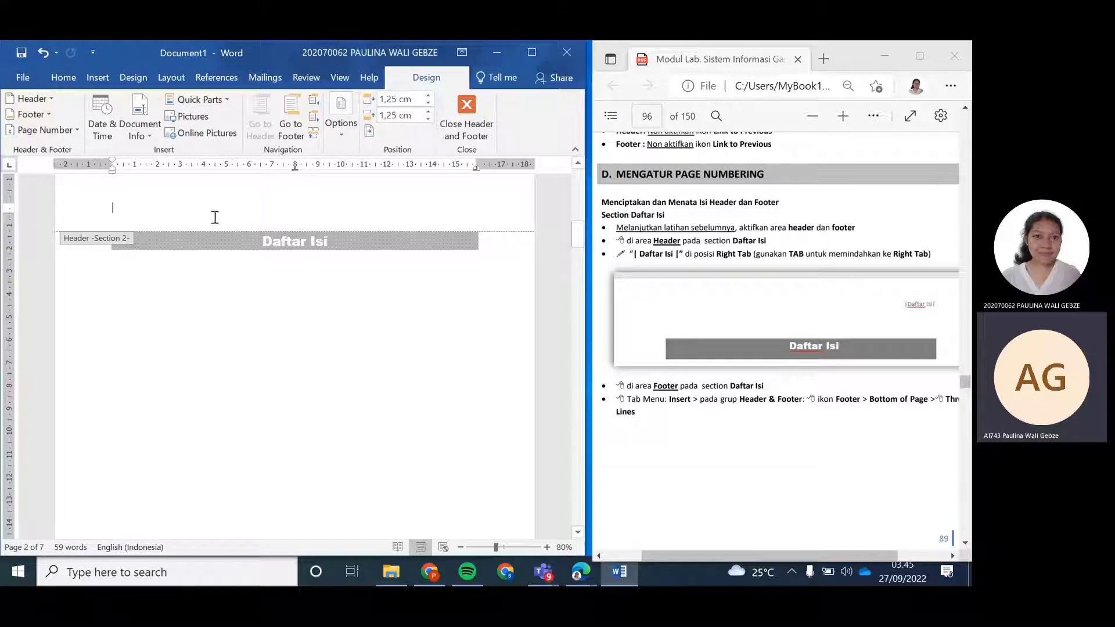
{"action": "scroll", "coordinate": [133, 215], "scroll_direction": "up", "scroll_amount": 1}
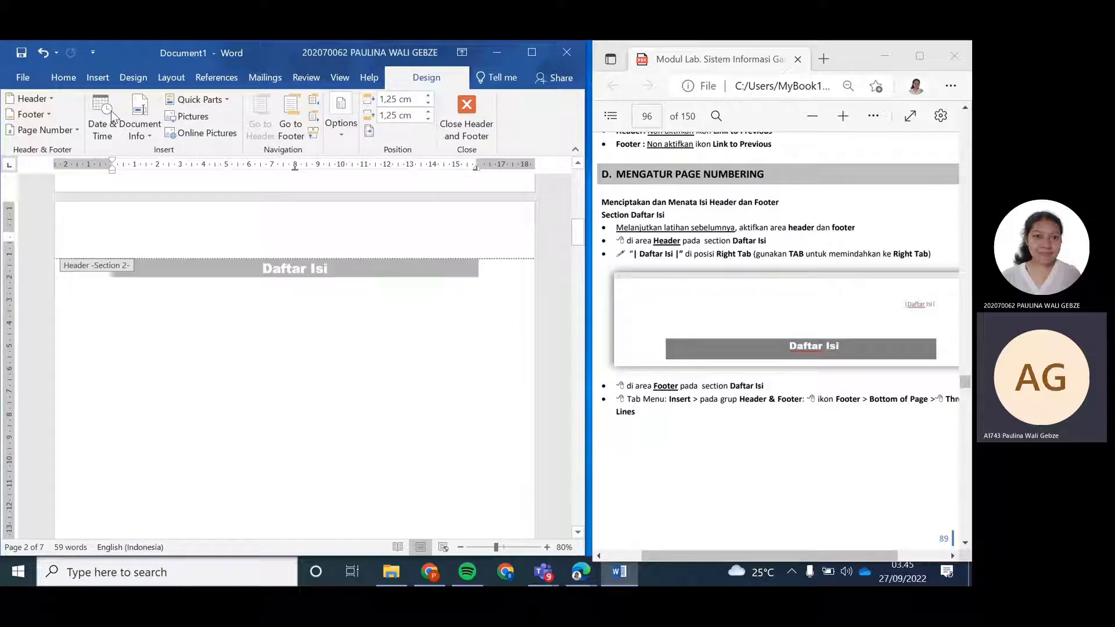
{"action": "left_click", "coordinate": [98, 78]}
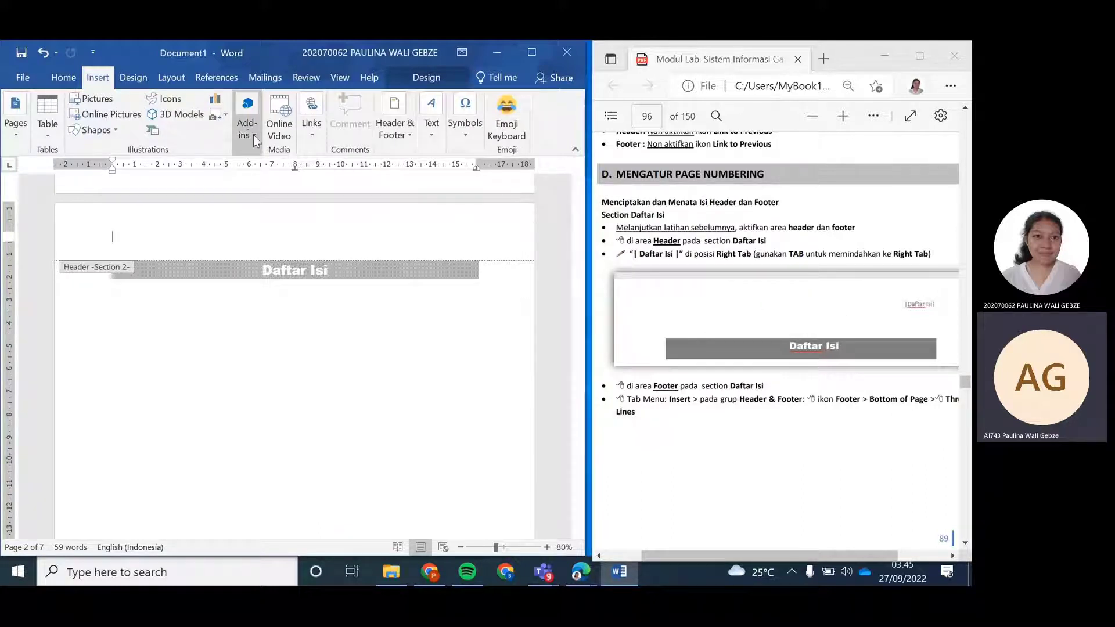
{"action": "left_click", "coordinate": [412, 134]}
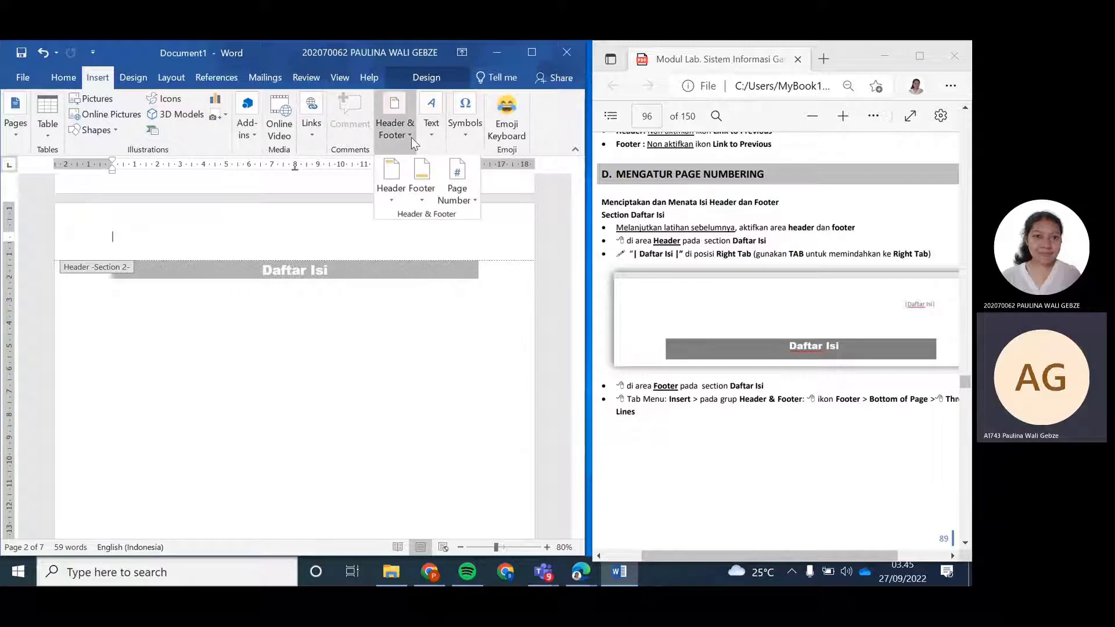
{"action": "left_click", "coordinate": [387, 179]}
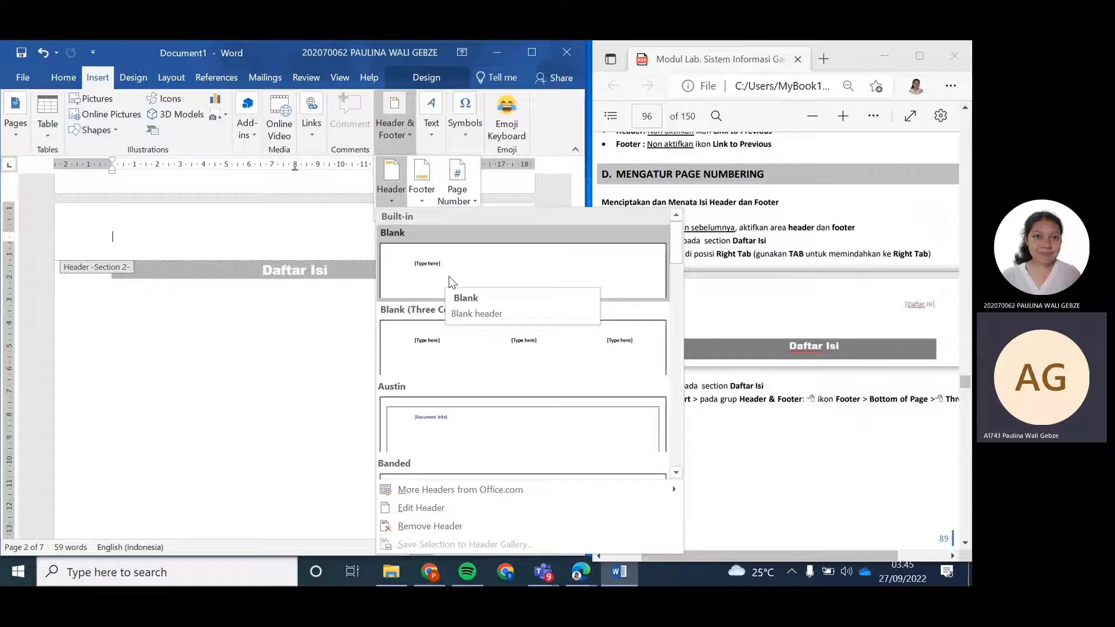
{"action": "left_click", "coordinate": [449, 281]}
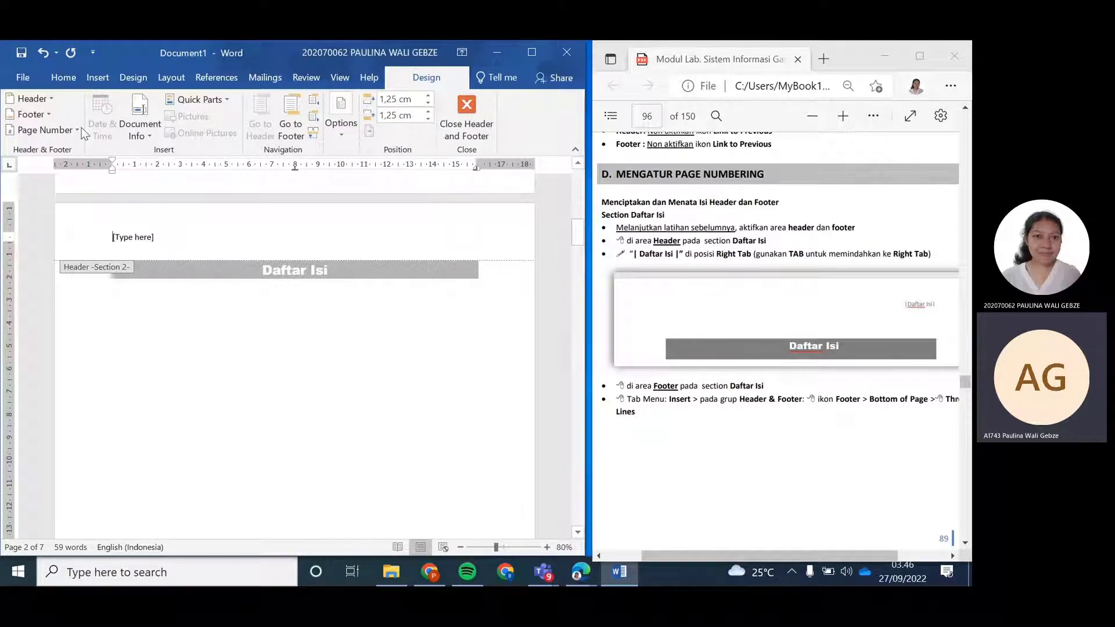
Right-align the Daftar Isi section's header and replace its placeholder with the text "Daftar Isi"
{"action": "left_click", "coordinate": [63, 77]}
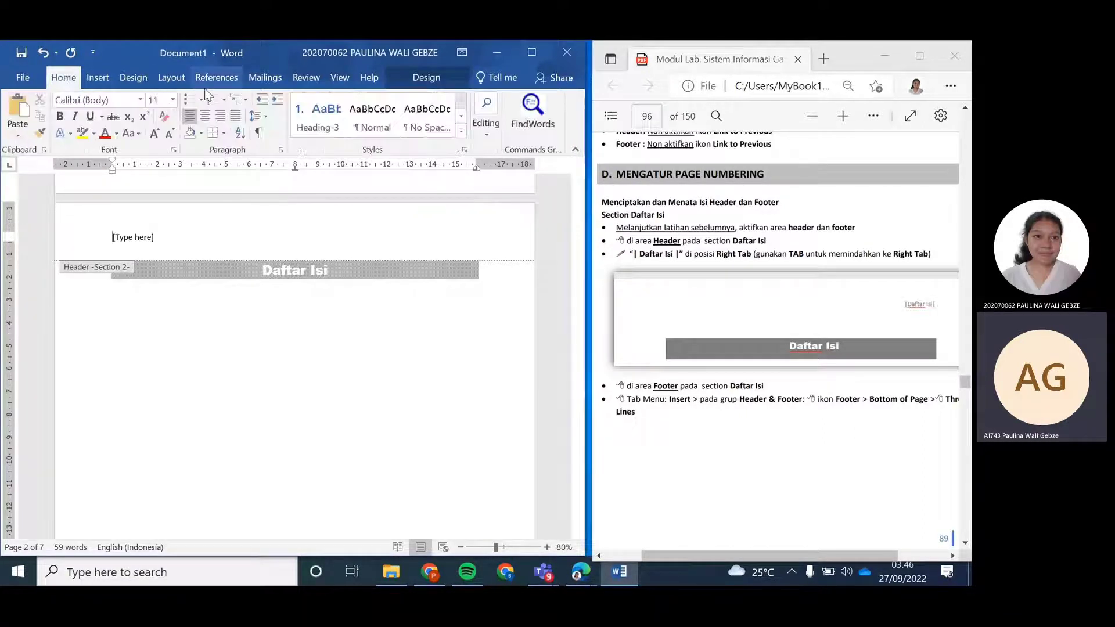
{"action": "left_click", "coordinate": [220, 119]}
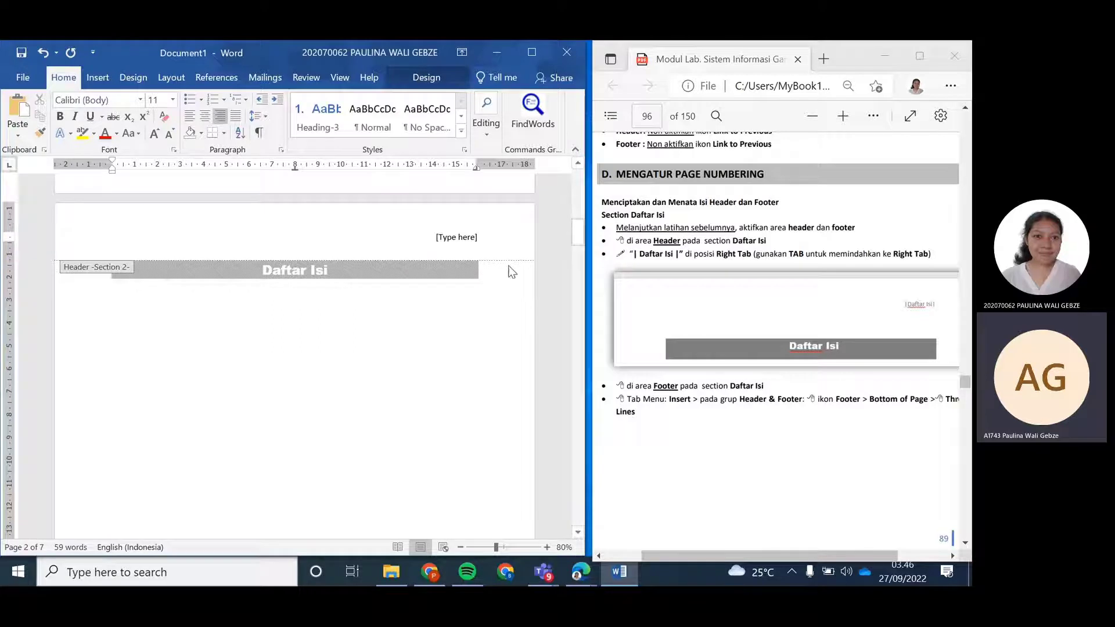
{"action": "left_click", "coordinate": [475, 235]}
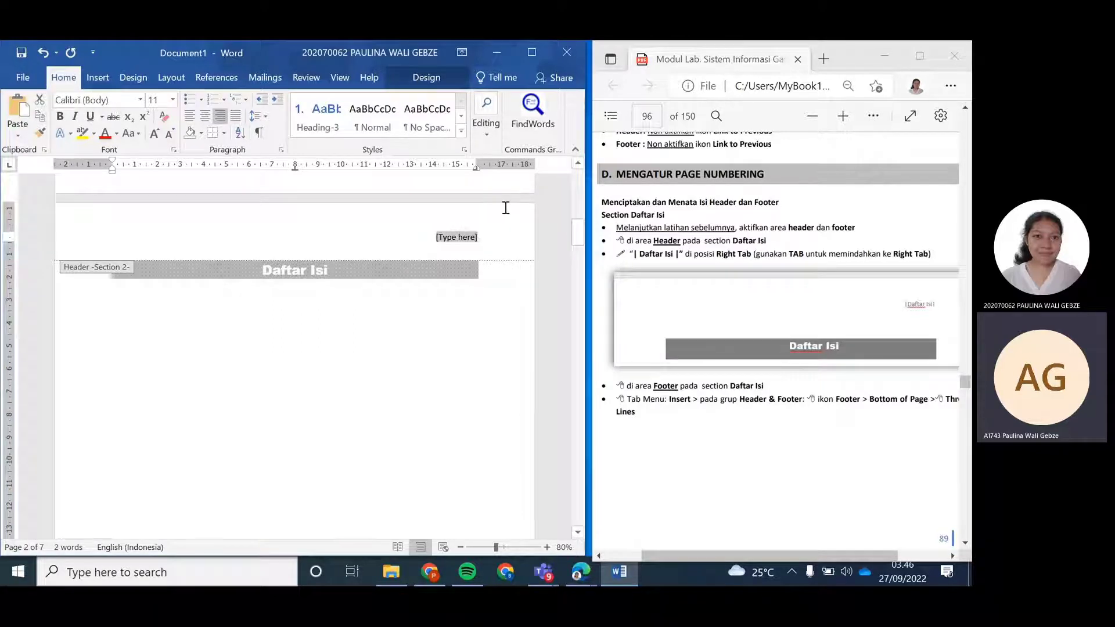
{"action": "type", "text": "Da"}
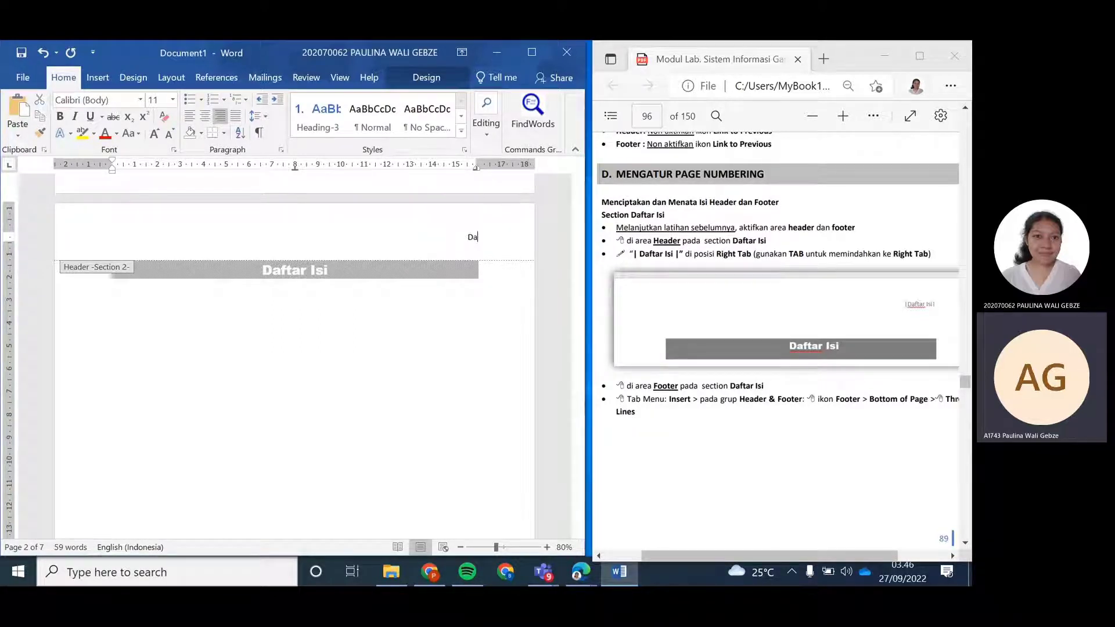
{"action": "type", "text": "ftar Isi"}
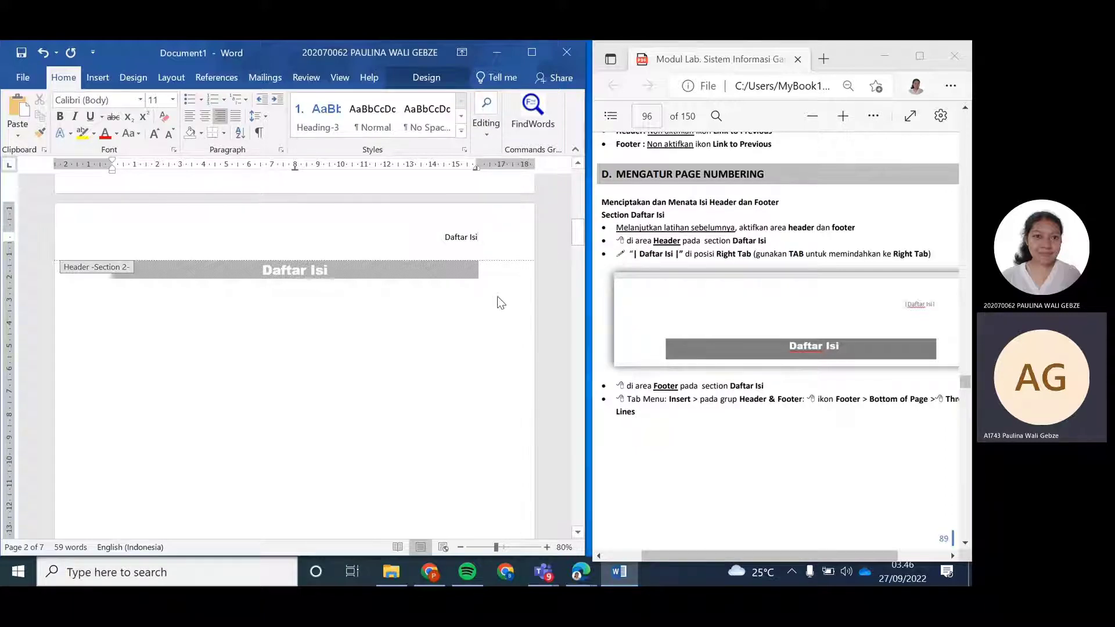
Insert a bottom-of-page number in the Three Lines style in the footer of Section 2, the Daftar Isi page
{"action": "scroll", "coordinate": [500, 302], "scroll_direction": "down", "scroll_amount": 7}
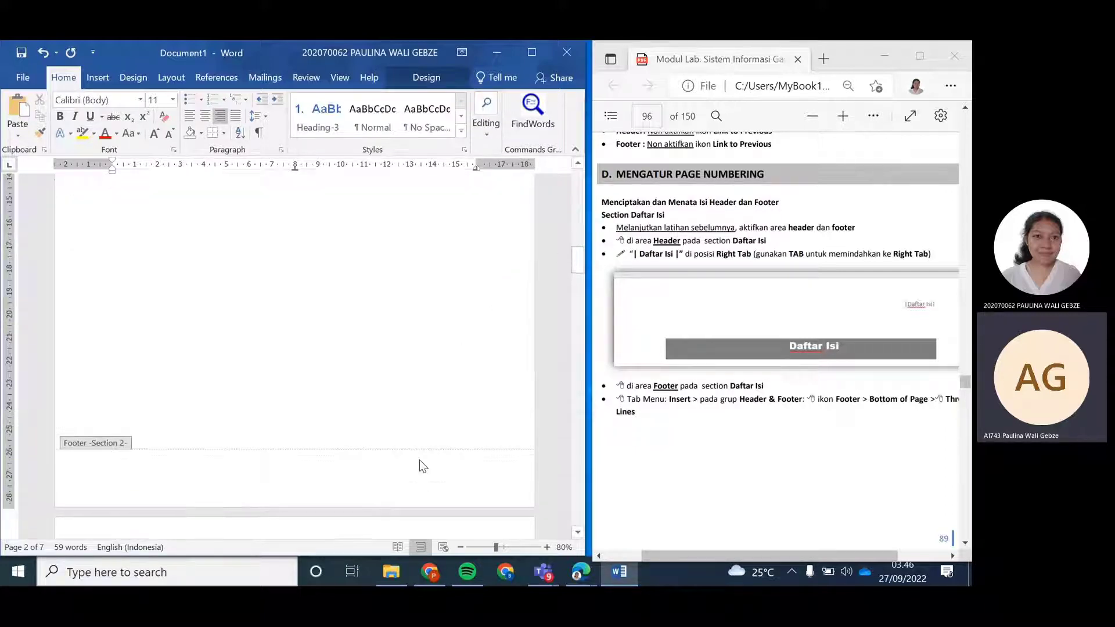
{"action": "left_click", "coordinate": [426, 470]}
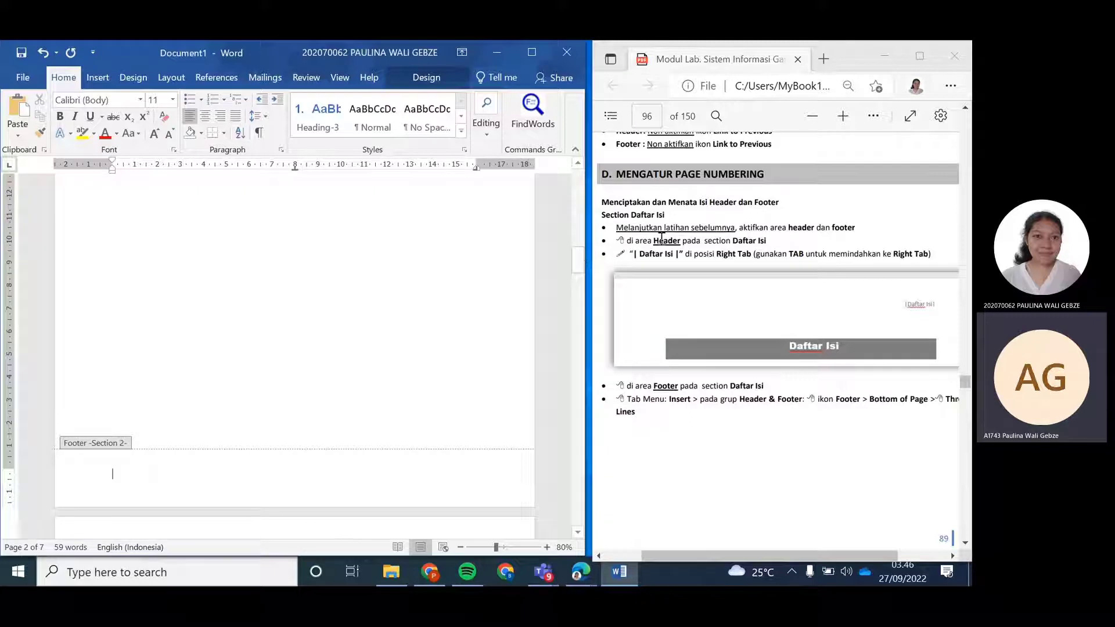
{"action": "scroll", "coordinate": [724, 395], "scroll_direction": "down", "scroll_amount": 1}
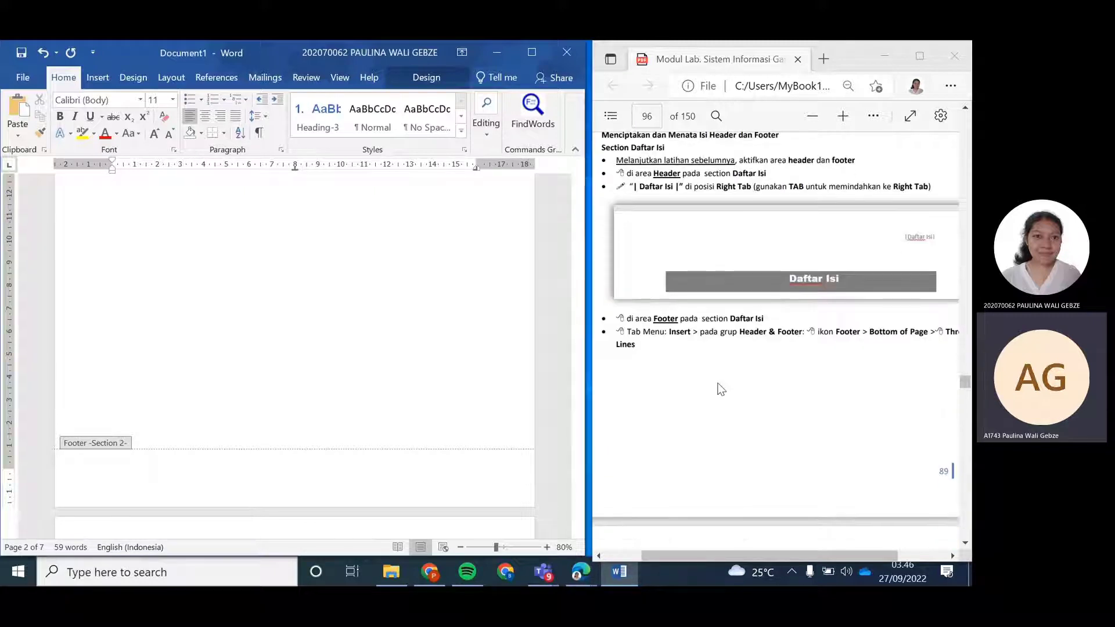
{"action": "left_click", "coordinate": [98, 77]}
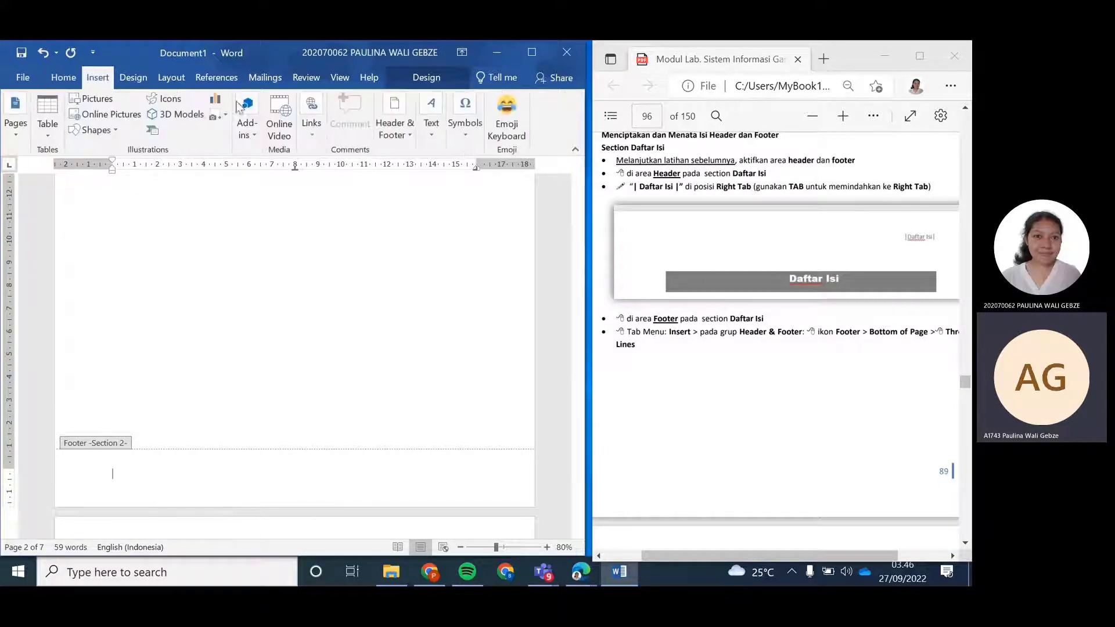
{"action": "left_click", "coordinate": [395, 123]}
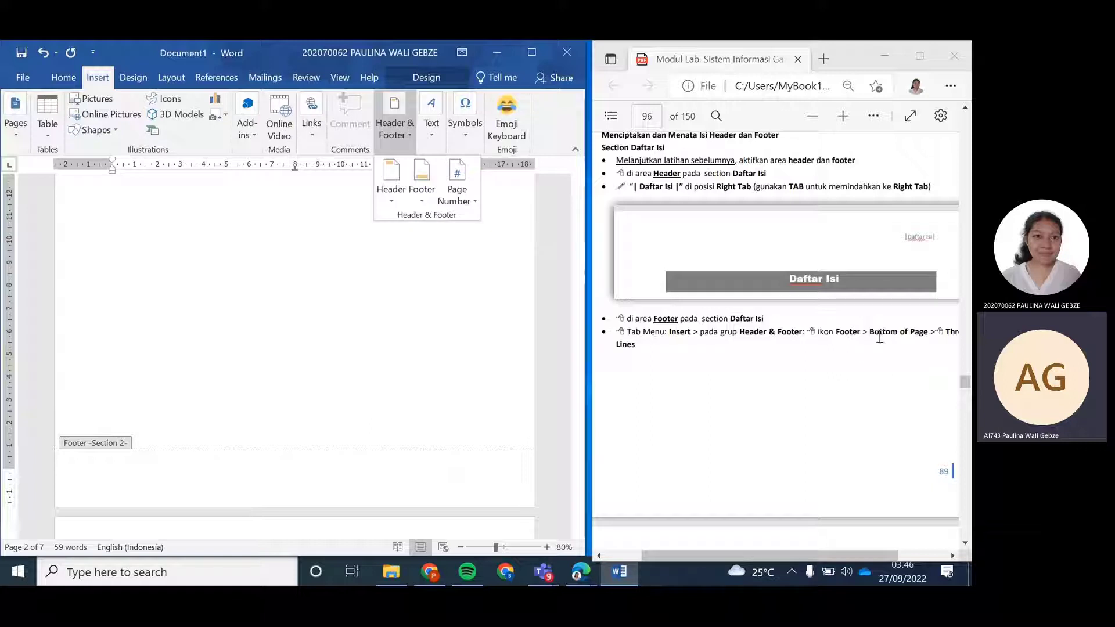
{"action": "left_click", "coordinate": [454, 201]}
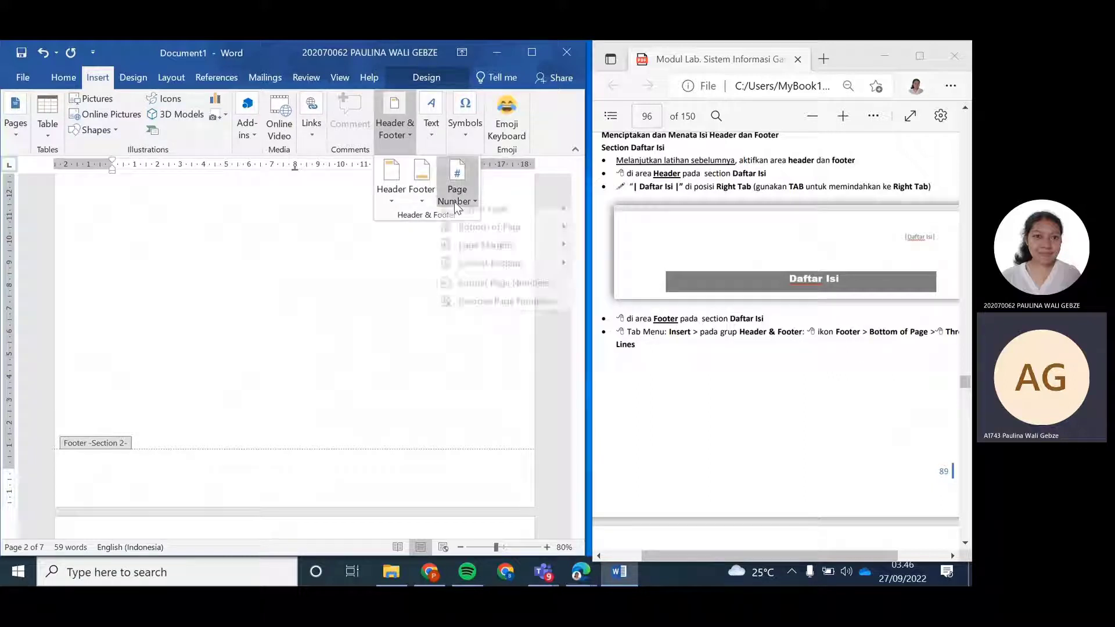
{"action": "mouse_move", "coordinate": [495, 239]}
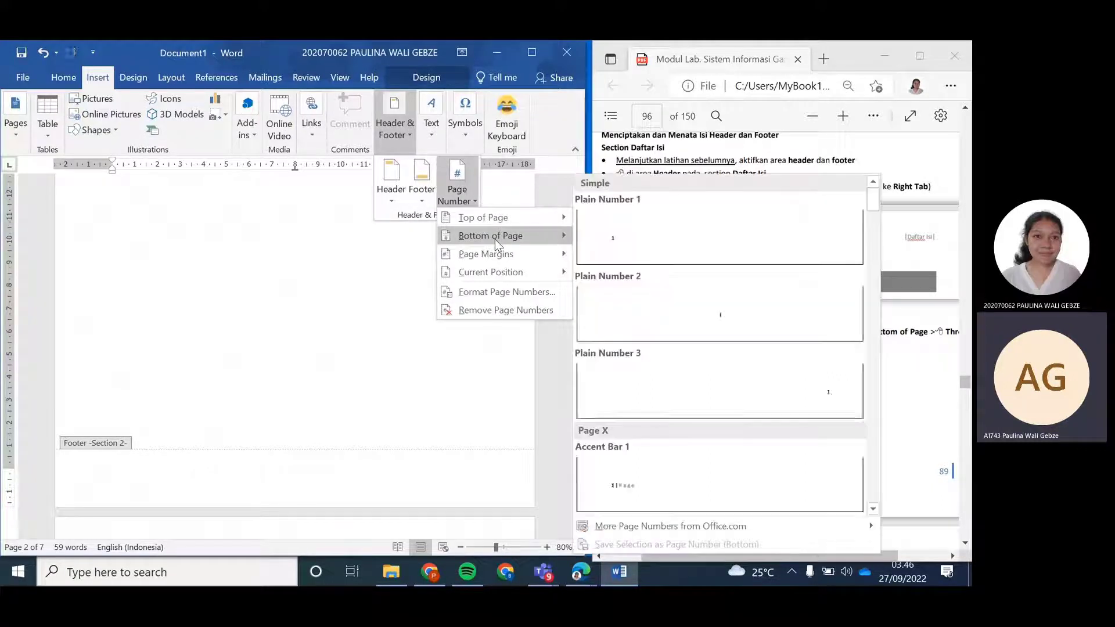
{"action": "scroll", "coordinate": [688, 432], "scroll_direction": "down", "scroll_amount": 10}
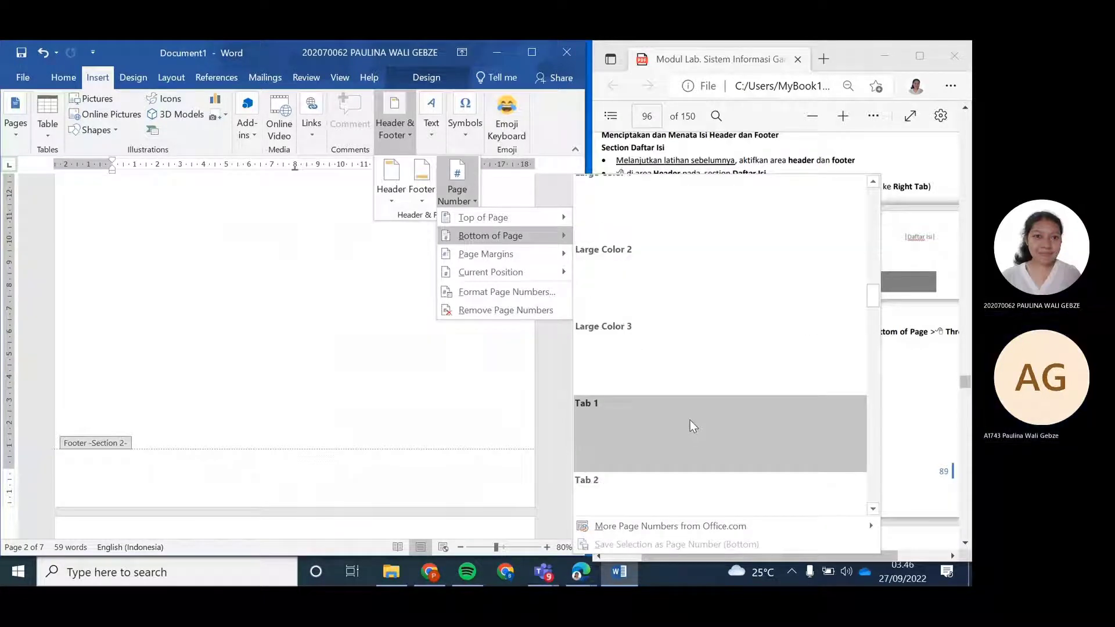
{"action": "scroll", "coordinate": [691, 411], "scroll_direction": "down", "scroll_amount": 15}
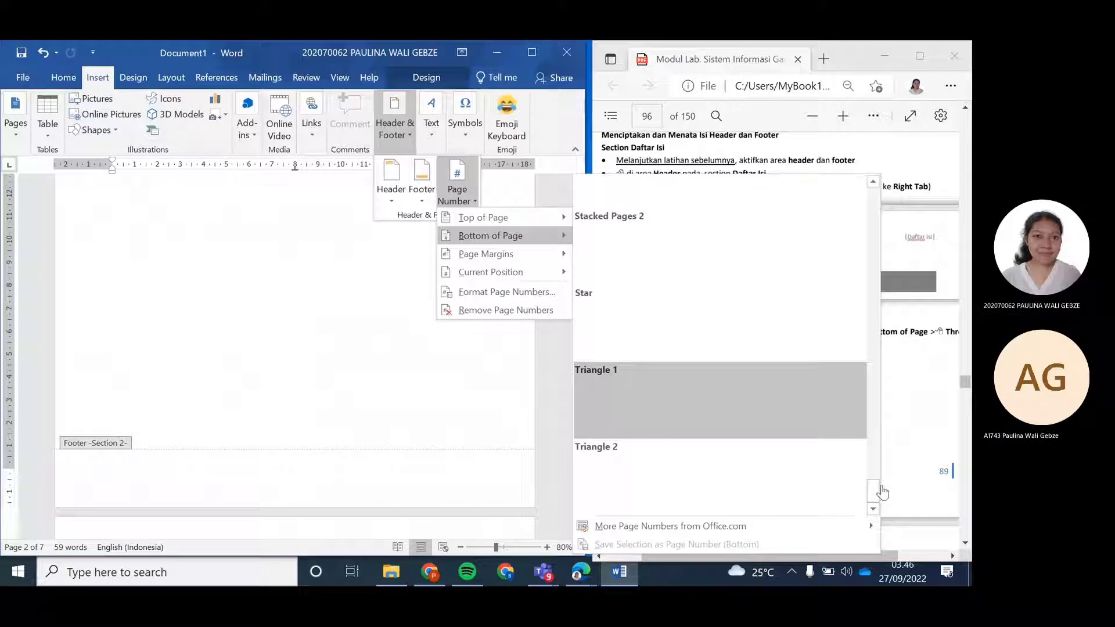
{"action": "left_click_drag", "start_coordinate": [879, 492], "coordinate": [875, 328]}
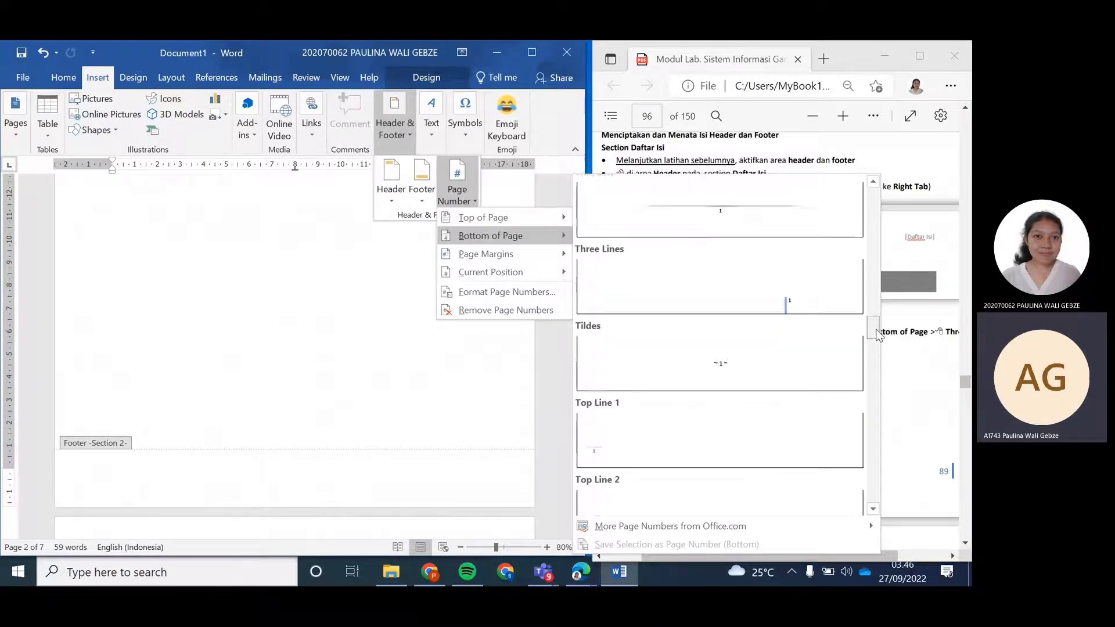
{"action": "left_click", "coordinate": [787, 297]}
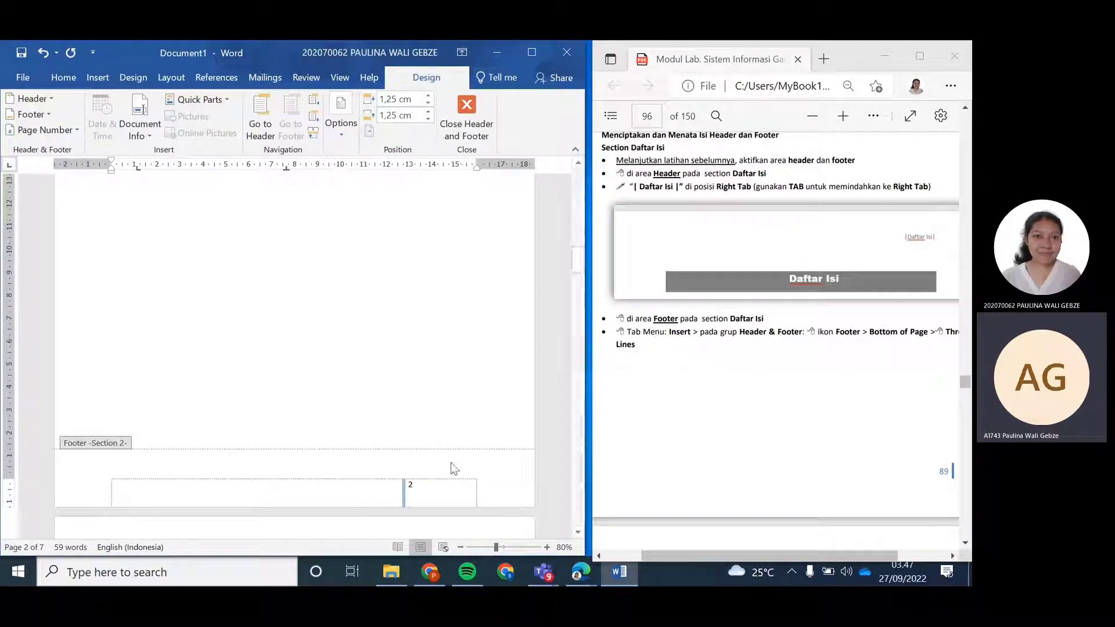
Review the Daftar Isi page and read the module's instructions for modifying its page number format
{"action": "scroll", "coordinate": [430, 430], "scroll_direction": "up", "scroll_amount": 3}
{"action": "scroll", "coordinate": [430, 393], "scroll_direction": "up", "scroll_amount": 5}
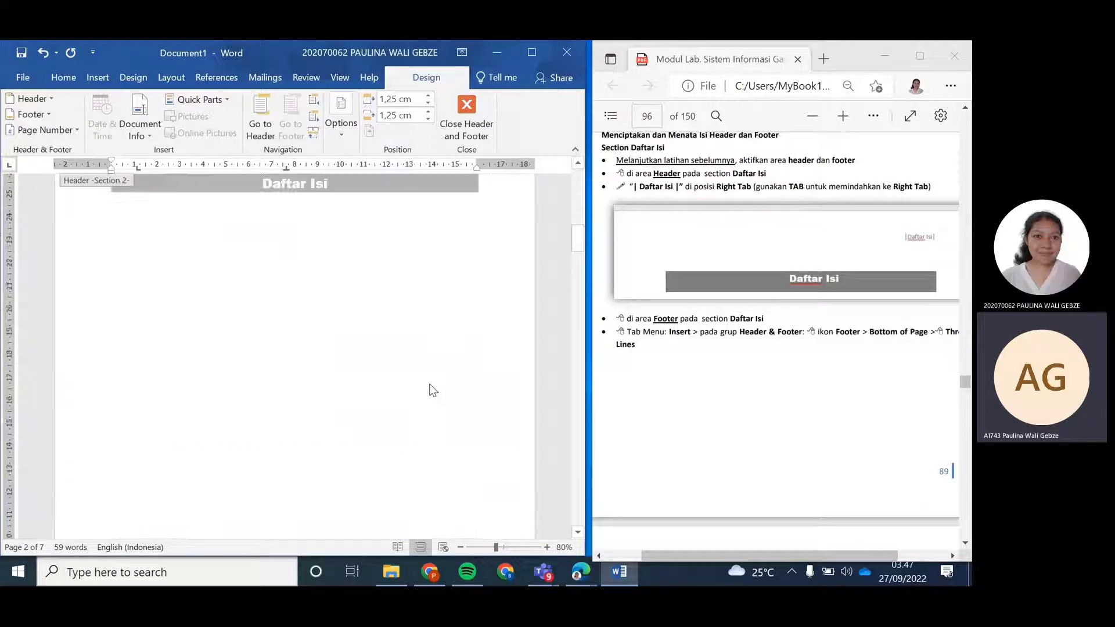
{"action": "scroll", "coordinate": [701, 328], "scroll_direction": "down", "scroll_amount": 8}
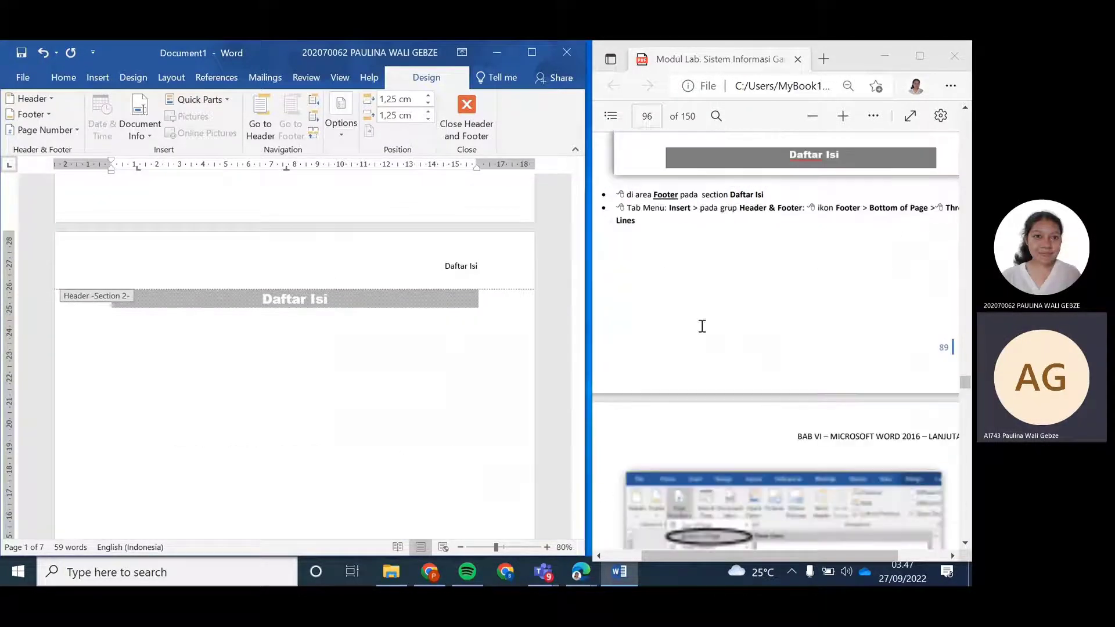
{"action": "scroll", "coordinate": [881, 246], "scroll_direction": "down", "scroll_amount": 3}
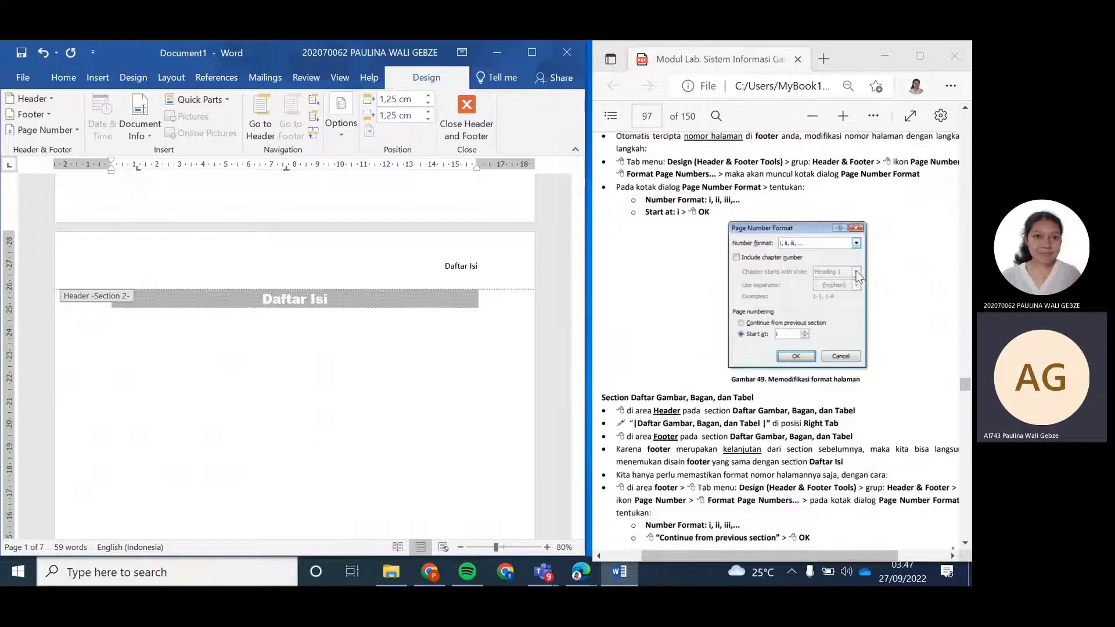
{"action": "scroll", "coordinate": [812, 268], "scroll_direction": "up", "scroll_amount": 1}
{"action": "scroll", "coordinate": [806, 261], "scroll_direction": "up", "scroll_amount": 2}
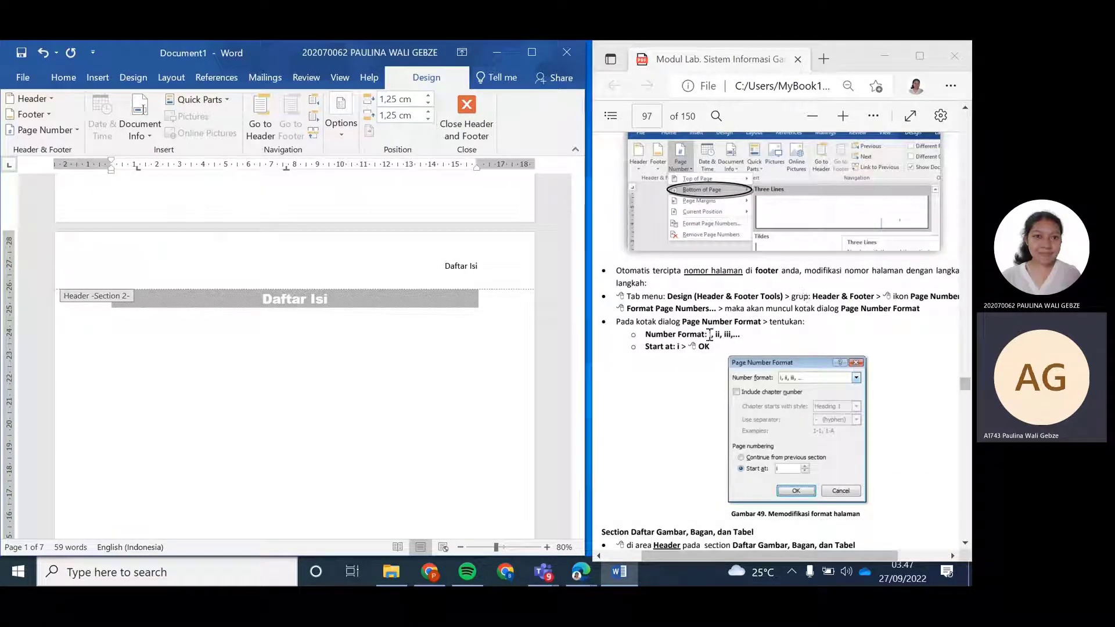
{"action": "scroll", "coordinate": [712, 335], "scroll_direction": "down", "scroll_amount": 2}
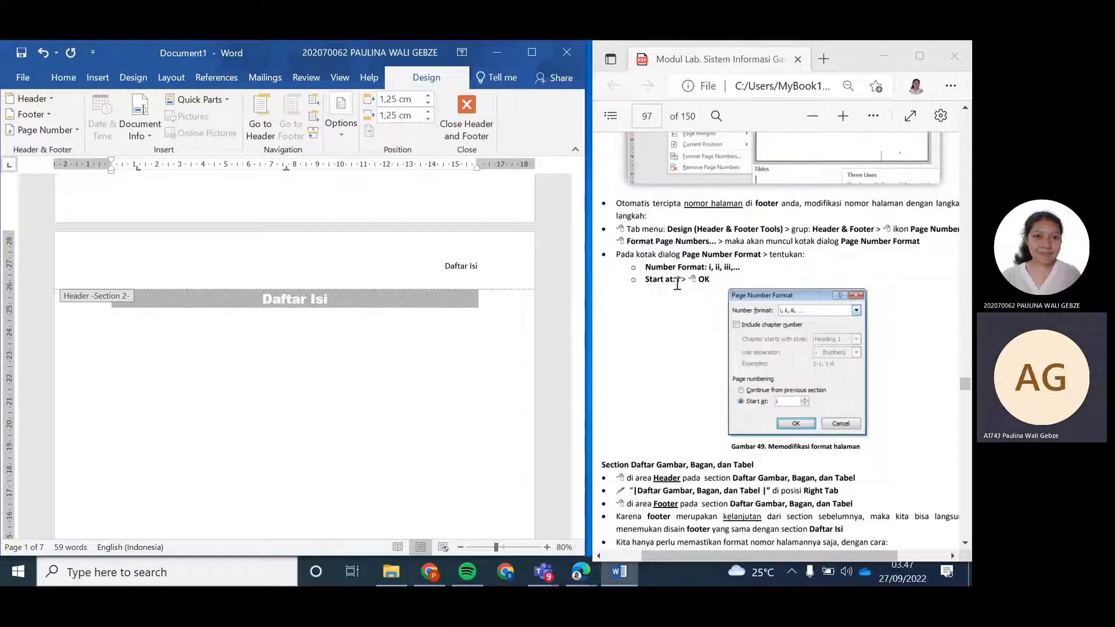
Format the Section 2 footer's page number as i, ii, iii, ... with numbering starting at i
{"action": "scroll", "coordinate": [451, 371], "scroll_direction": "down", "scroll_amount": 3}
{"action": "scroll", "coordinate": [455, 387], "scroll_direction": "down", "scroll_amount": 2}
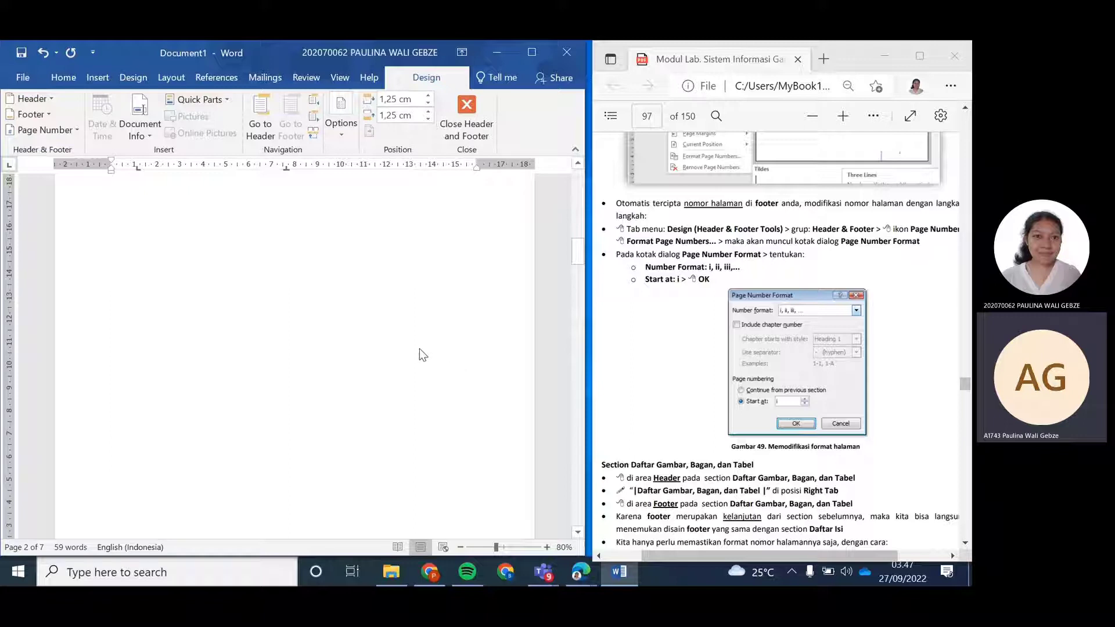
{"action": "scroll", "coordinate": [384, 282], "scroll_direction": "down", "scroll_amount": 3}
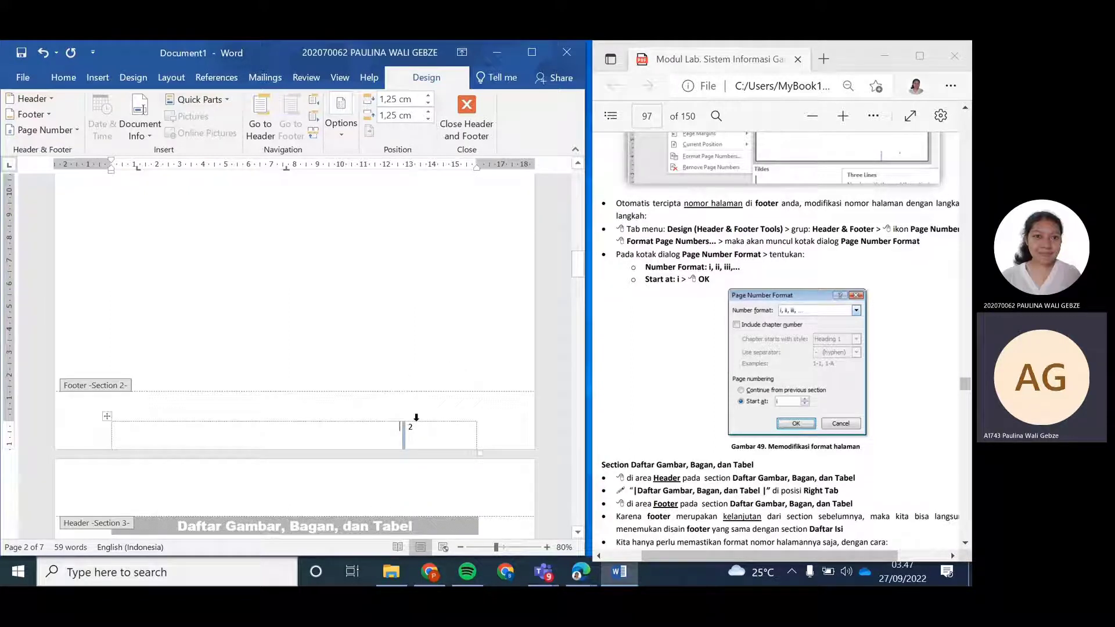
{"action": "left_click", "coordinate": [414, 430]}
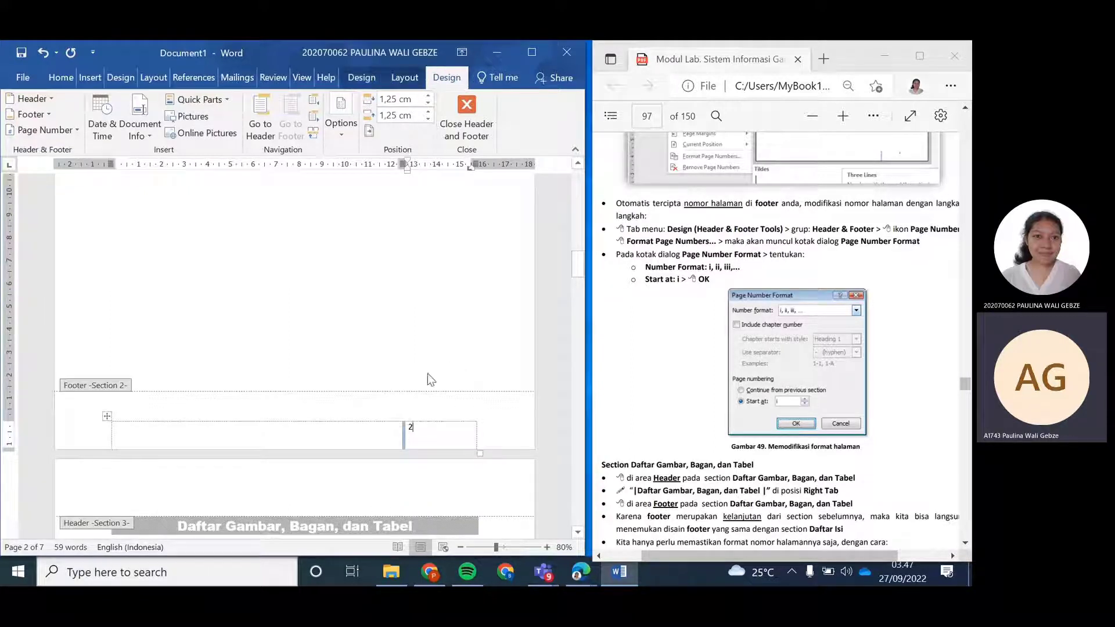
{"action": "left_click", "coordinate": [364, 79]}
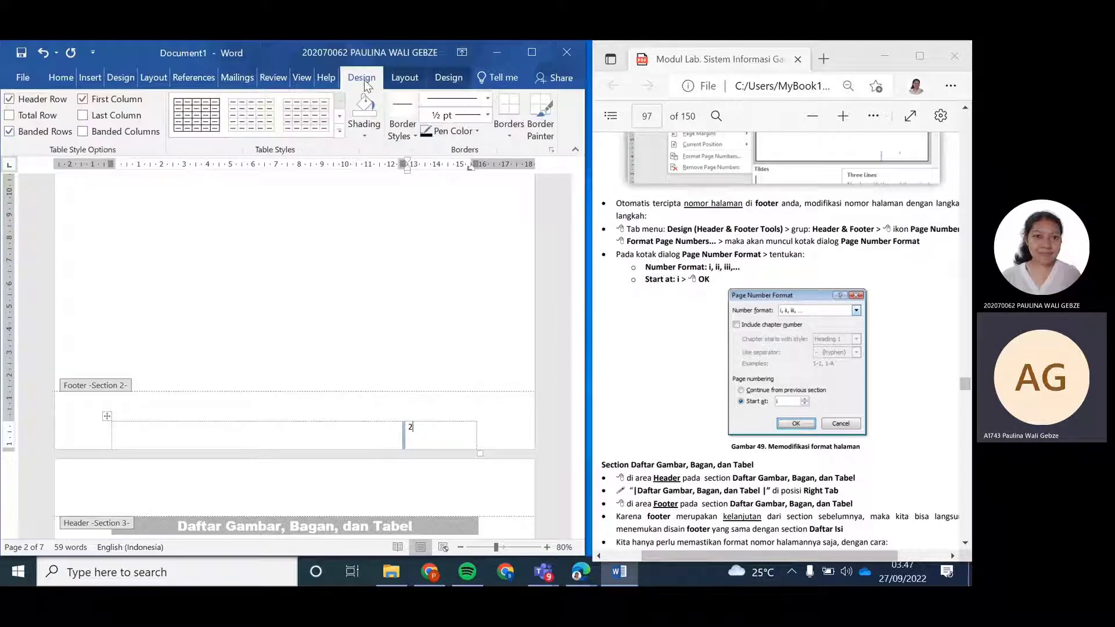
{"action": "left_click", "coordinate": [404, 78]}
{"action": "left_click", "coordinate": [448, 78]}
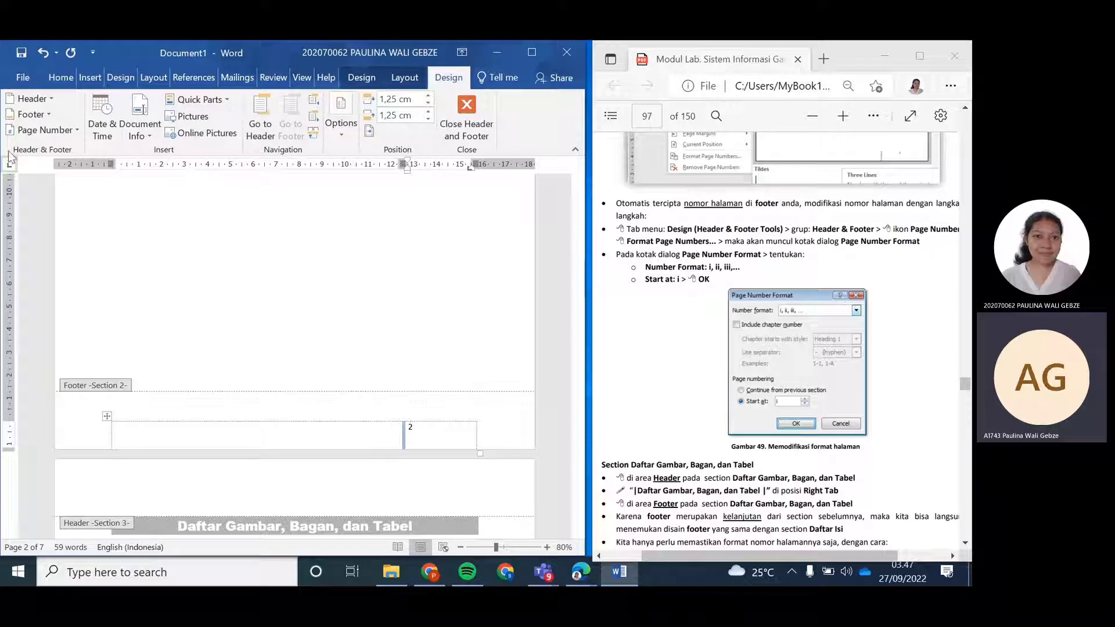
{"action": "left_click", "coordinate": [72, 136]}
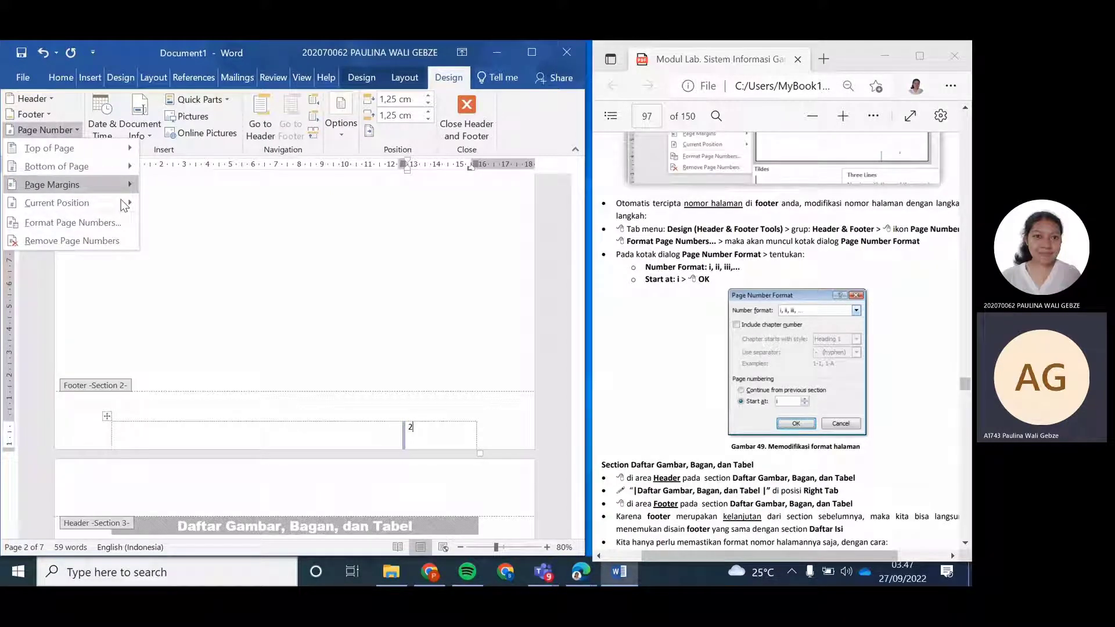
{"action": "left_click", "coordinate": [87, 222]}
{"action": "left_click", "coordinate": [230, 350]}
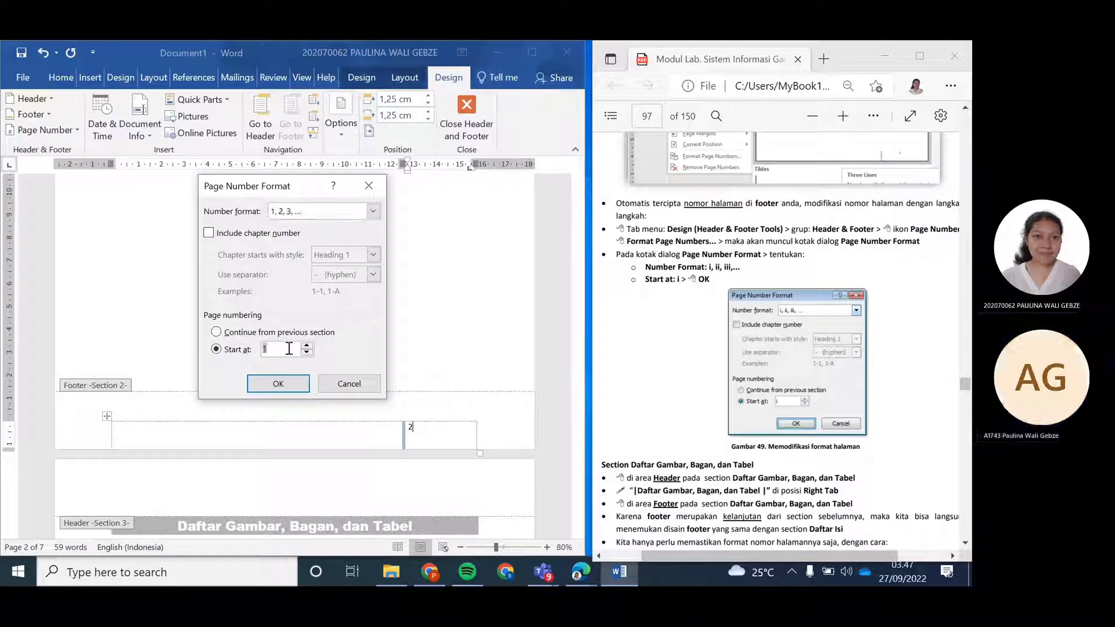
{"action": "left_click", "coordinate": [374, 211]}
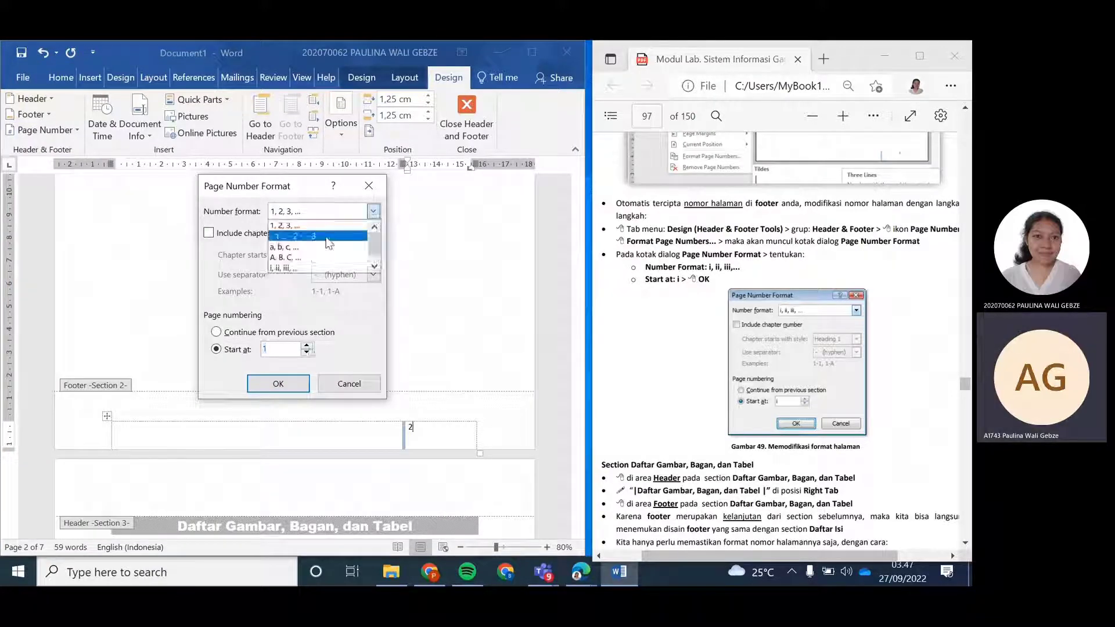
{"action": "left_click", "coordinate": [292, 269]}
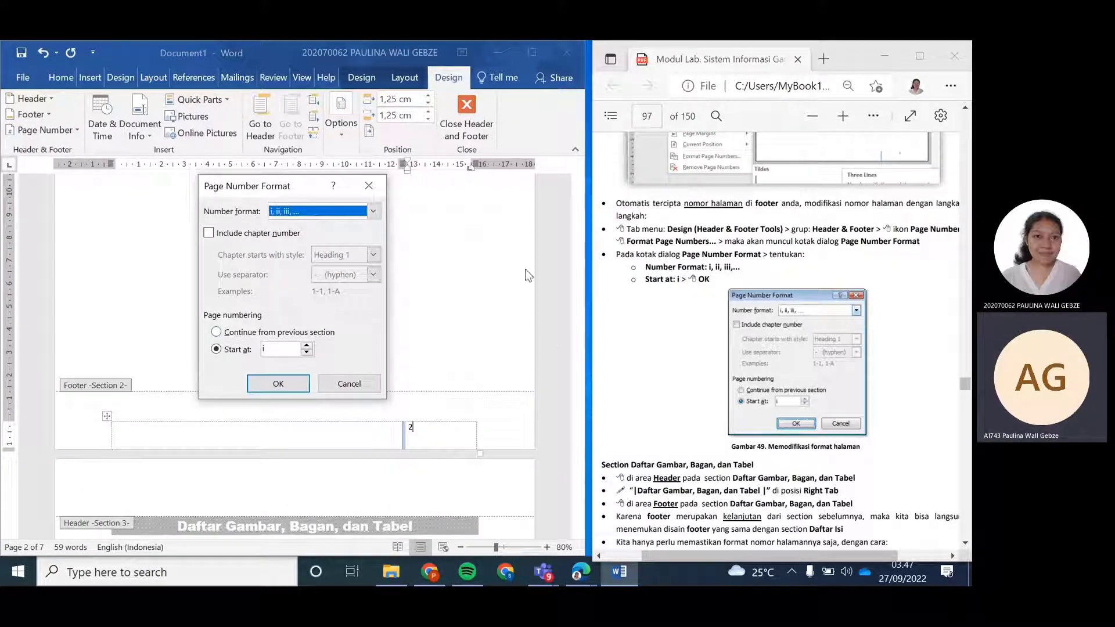
{"action": "scroll", "coordinate": [897, 380], "scroll_direction": "down", "scroll_amount": 4}
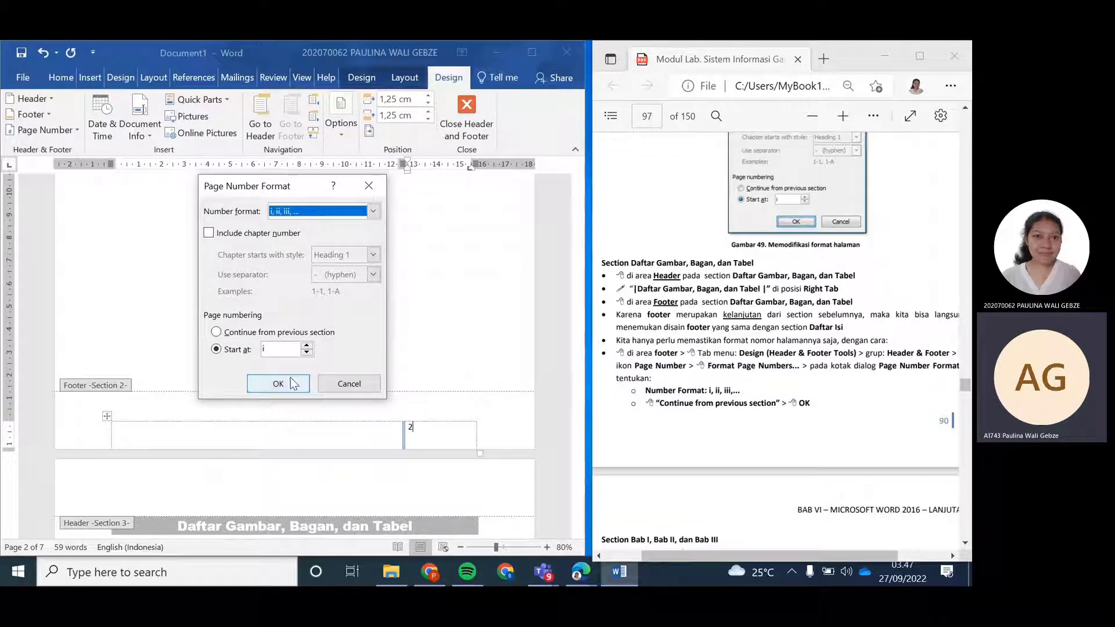
{"action": "left_click", "coordinate": [278, 384]}
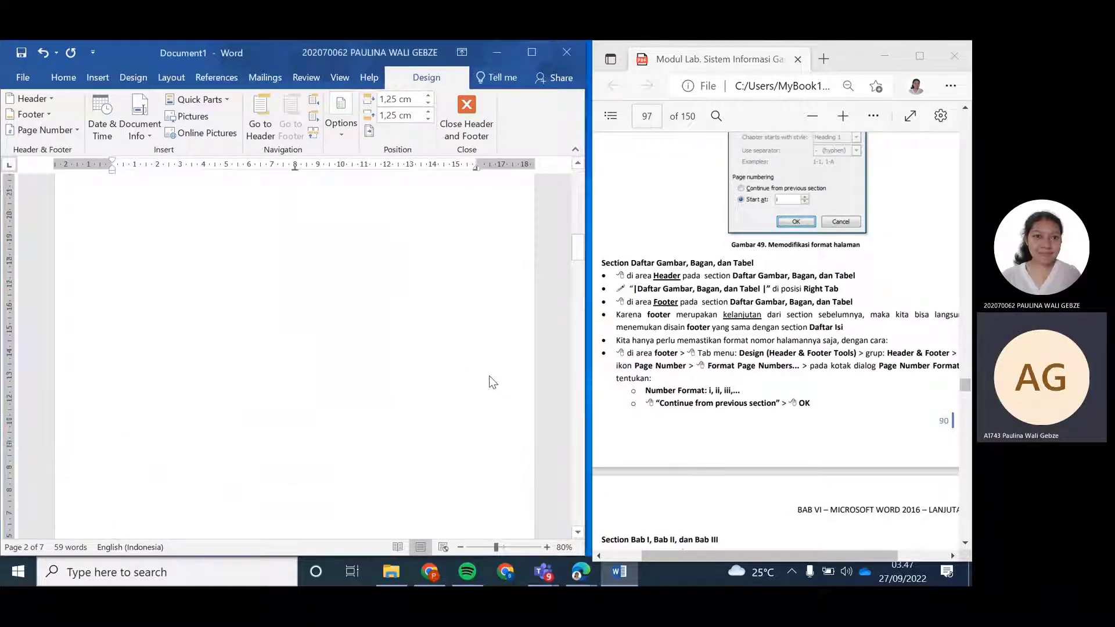
Check the Daftar Isi section's header and footer and read the module's instructions for the Daftar Gambar, Bagan, dan Tabel section
{"action": "scroll", "coordinate": [490, 379], "scroll_direction": "up", "scroll_amount": 5}
{"action": "scroll", "coordinate": [489, 374], "scroll_direction": "up", "scroll_amount": 2}
{"action": "scroll", "coordinate": [490, 374], "scroll_direction": "down", "scroll_amount": 5}
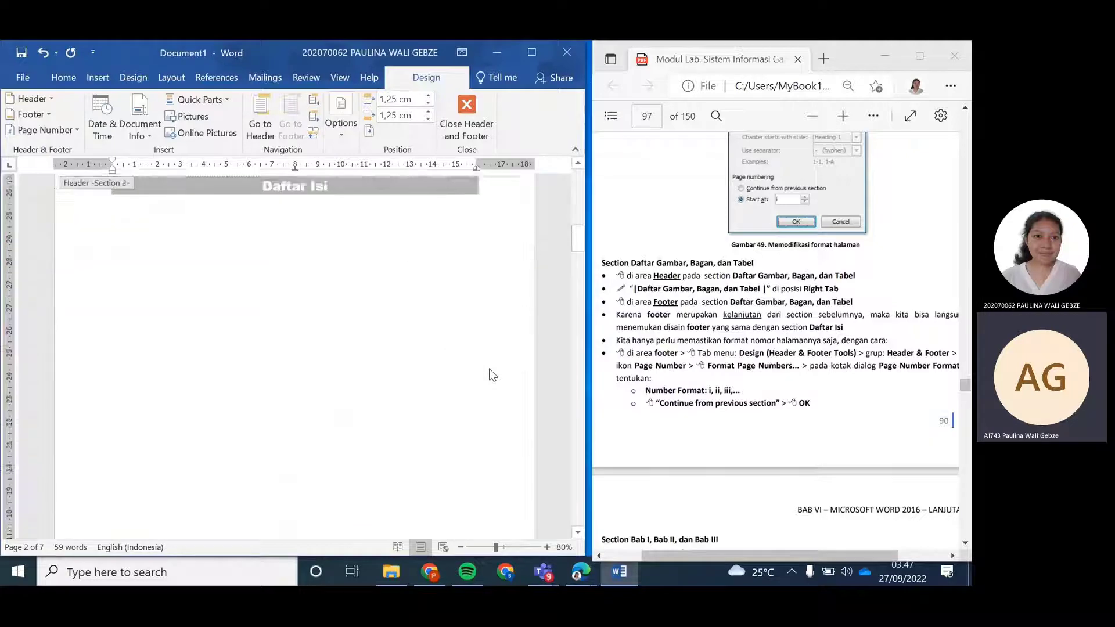
{"action": "scroll", "coordinate": [758, 358], "scroll_direction": "down", "scroll_amount": 5}
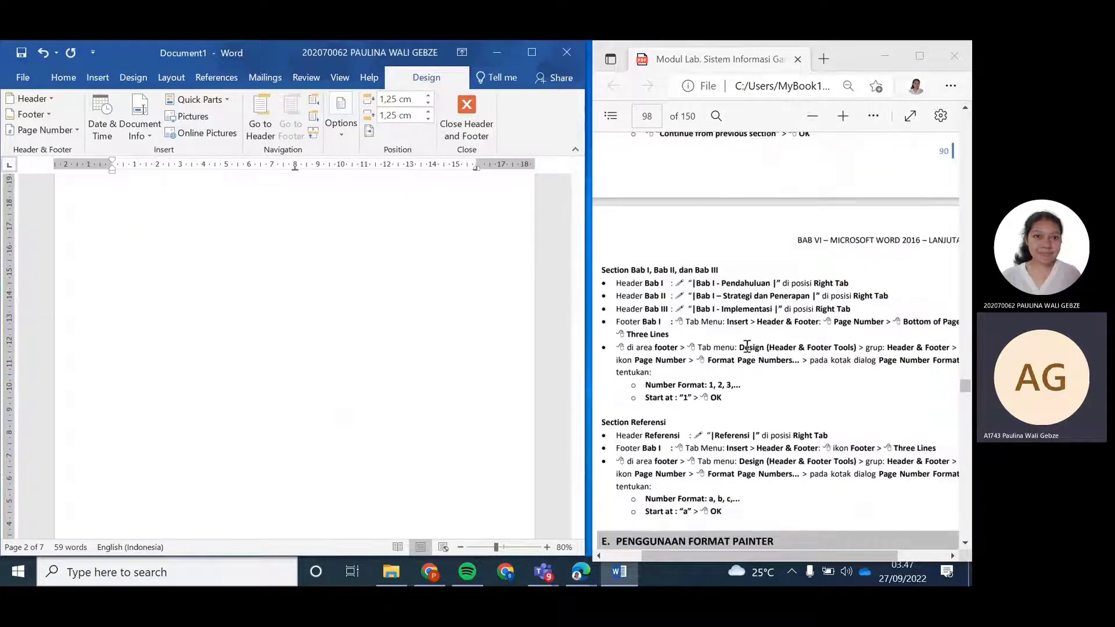
{"action": "scroll", "coordinate": [737, 337], "scroll_direction": "up", "scroll_amount": 5}
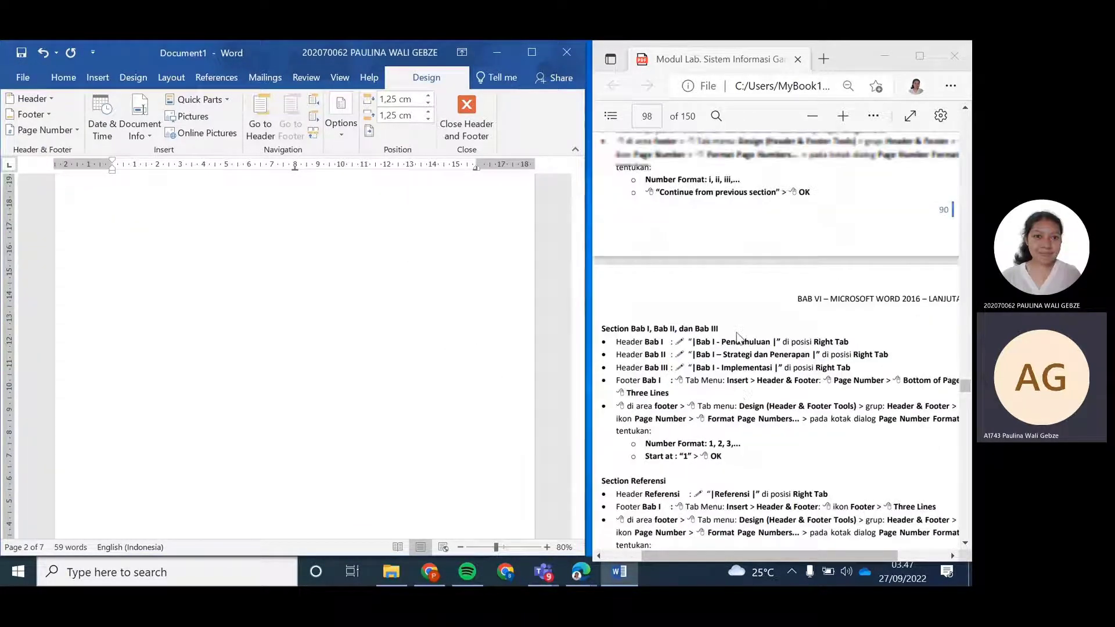
{"action": "scroll", "coordinate": [455, 336], "scroll_direction": "down", "scroll_amount": 5}
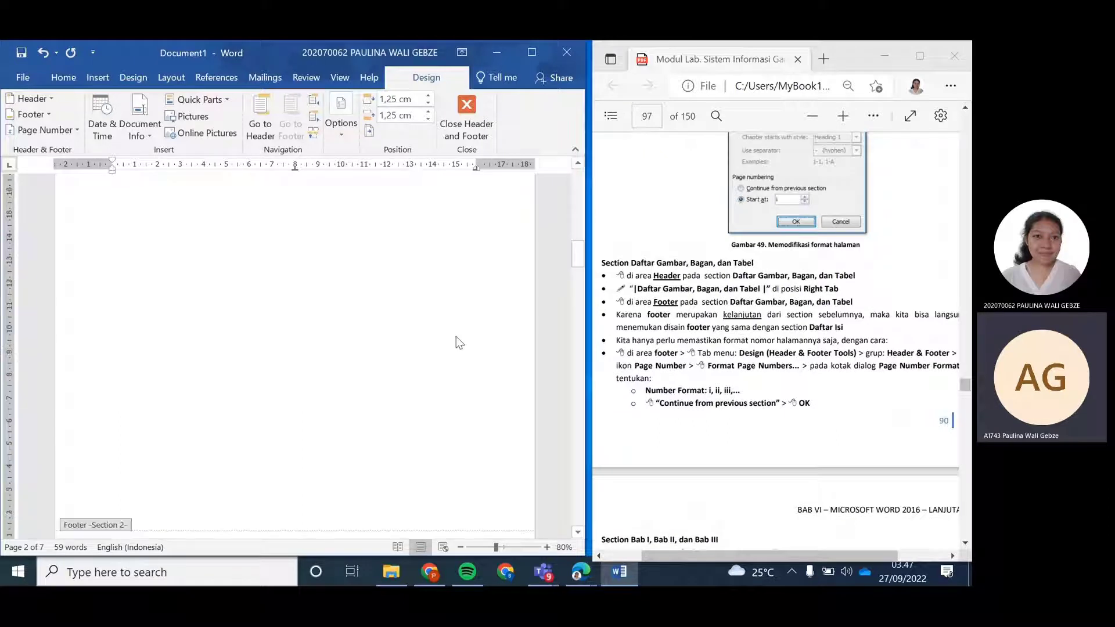
{"action": "scroll", "coordinate": [406, 360], "scroll_direction": "down", "scroll_amount": 1}
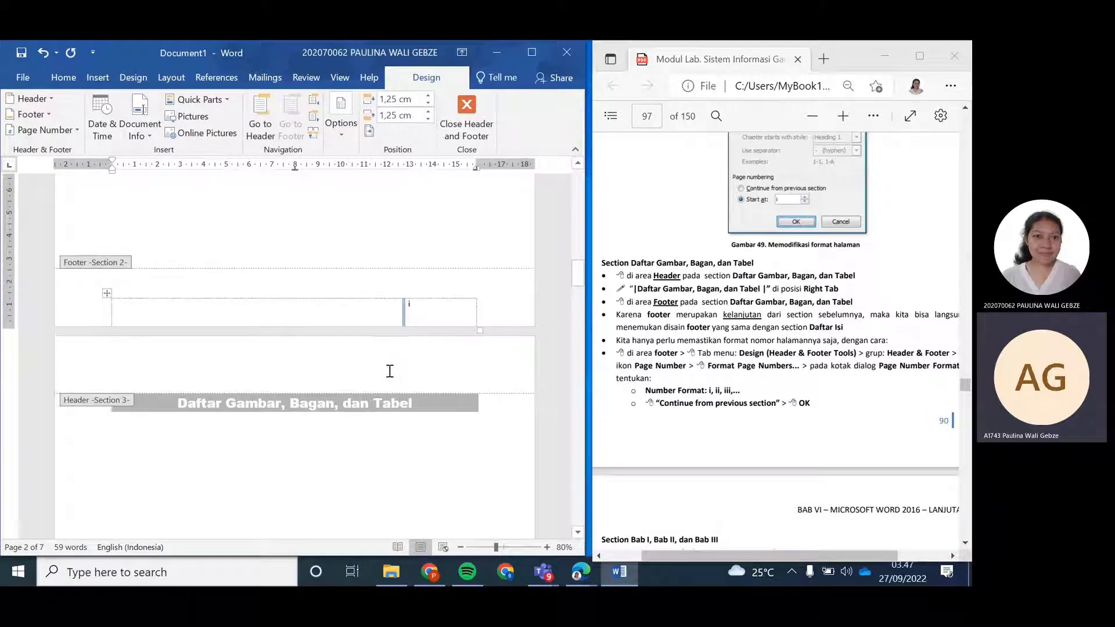
Insert a Blank-style header in Section 3, the Daftar Gambar, Bagan, dan Tabel page, and align it right
{"action": "left_click", "coordinate": [390, 370]}
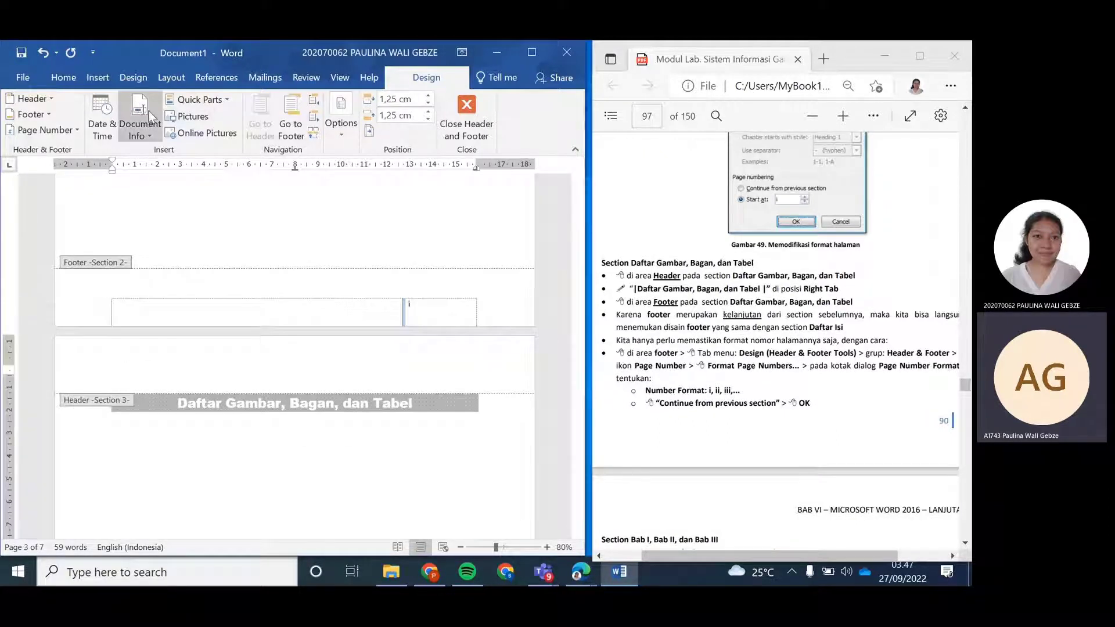
{"action": "left_click", "coordinate": [97, 77]}
{"action": "left_click", "coordinate": [402, 135]}
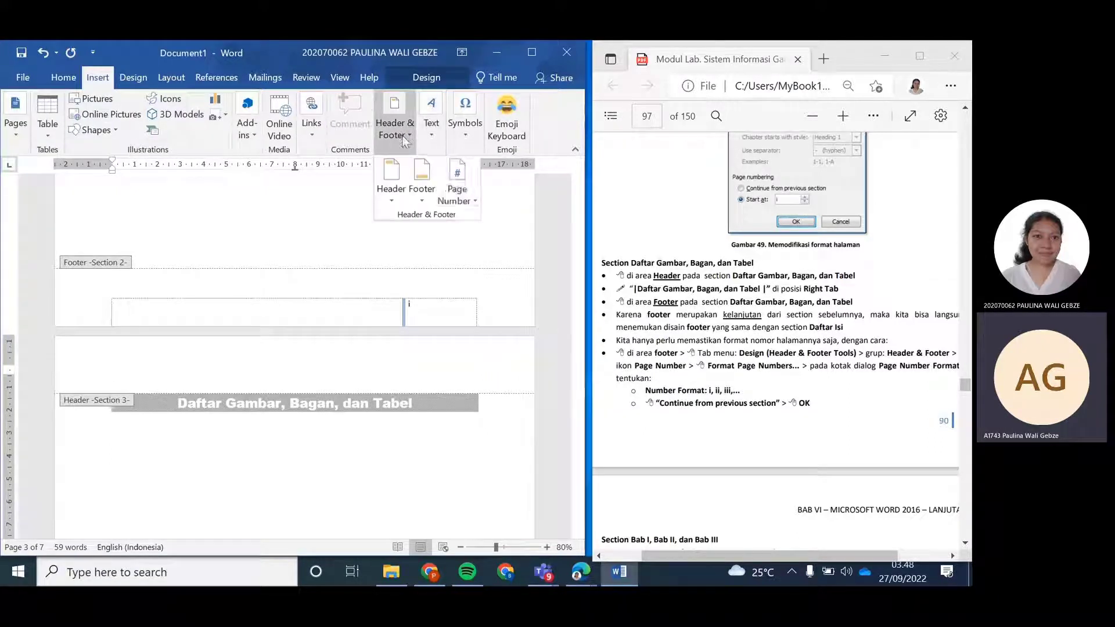
{"action": "left_click", "coordinate": [393, 192]}
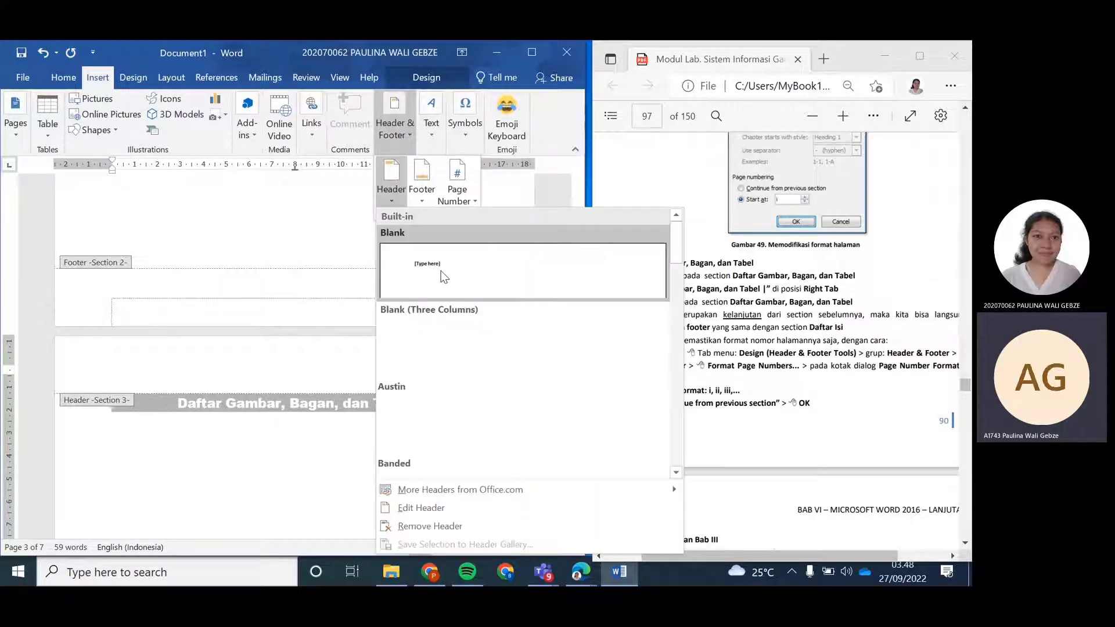
{"action": "left_click", "coordinate": [488, 288]}
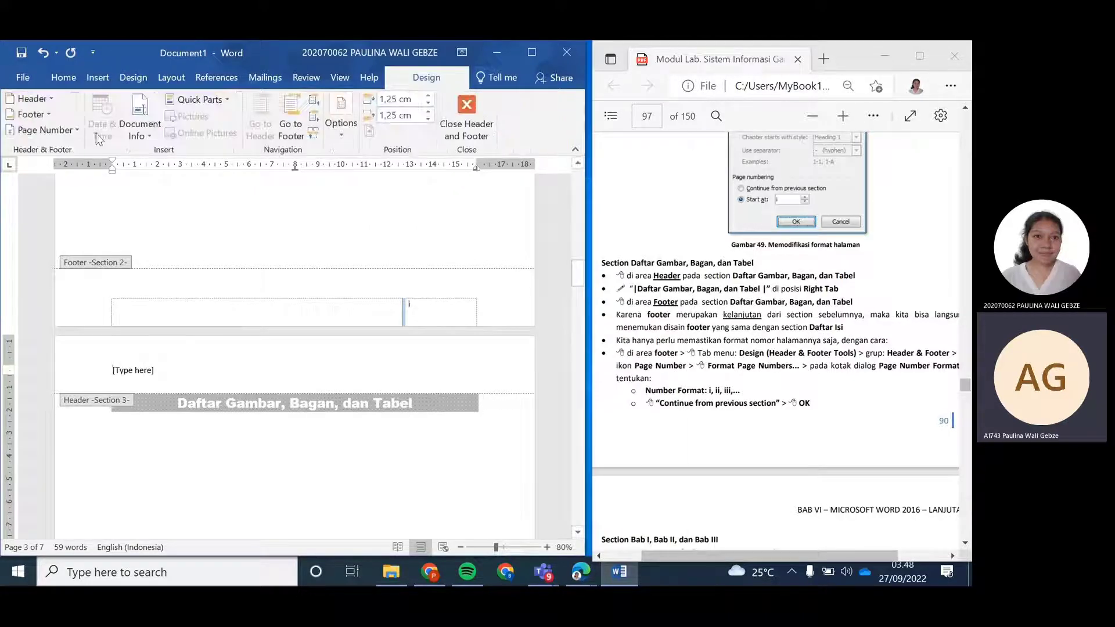
{"action": "left_click", "coordinate": [64, 77]}
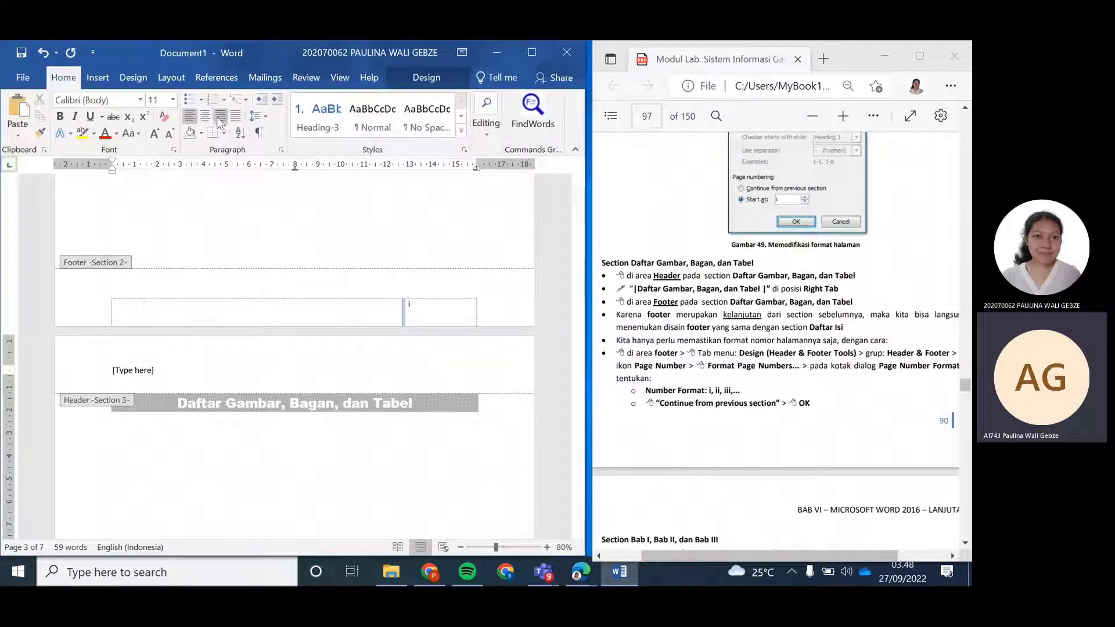
{"action": "left_click", "coordinate": [220, 117]}
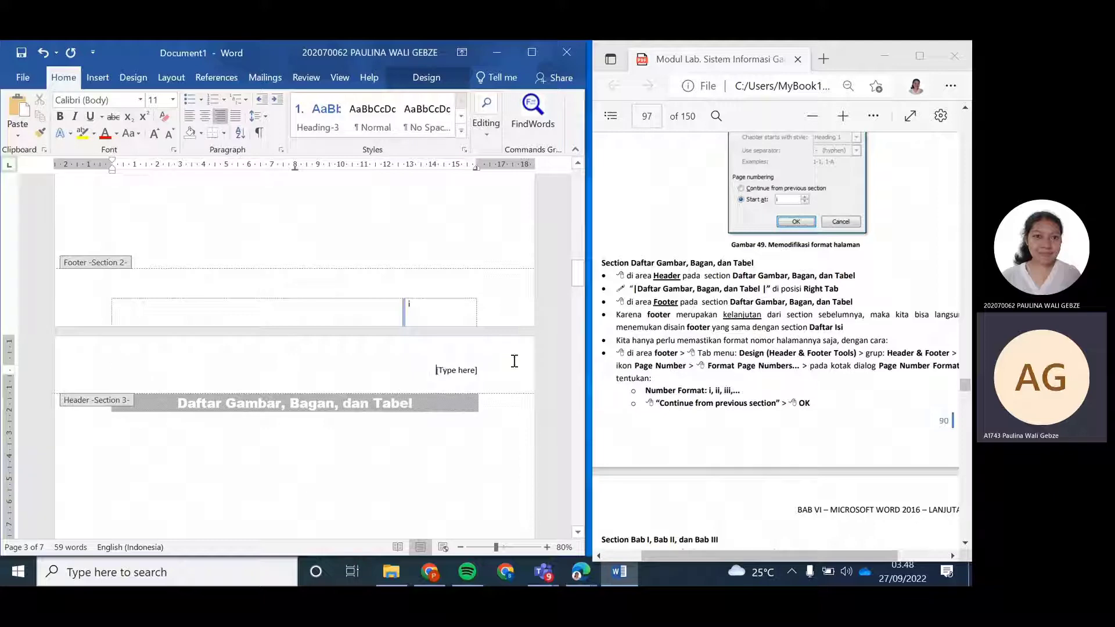
Replace the Section 3 header's placeholder with the text "Daftar Gambar, Badan, dan Tabel"
{"action": "left_click", "coordinate": [467, 374]}
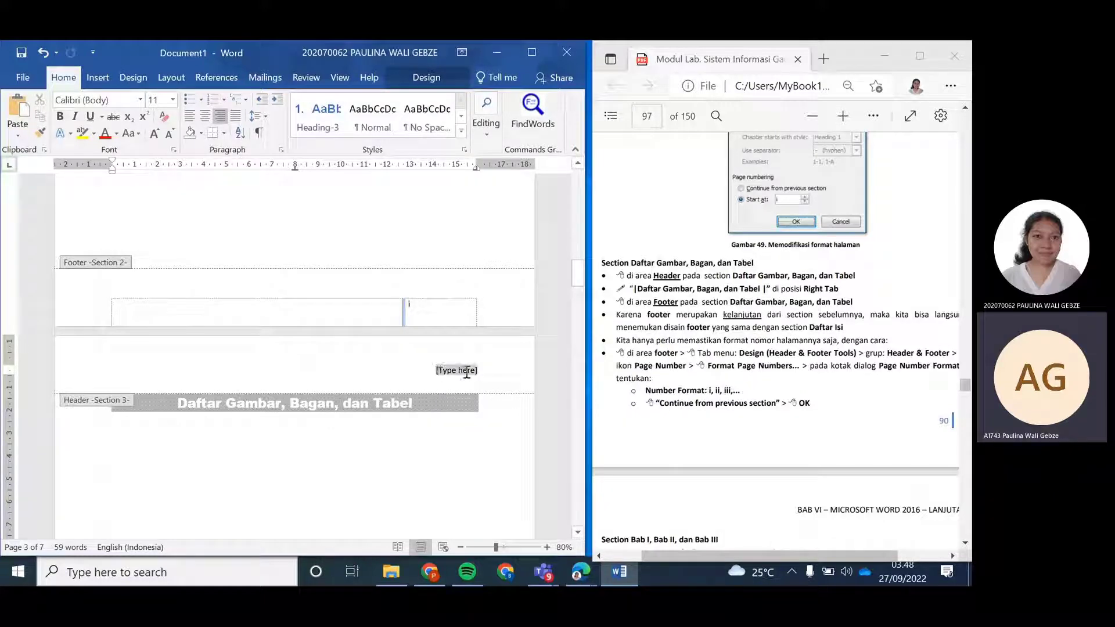
{"action": "type", "text": "Daftar "}
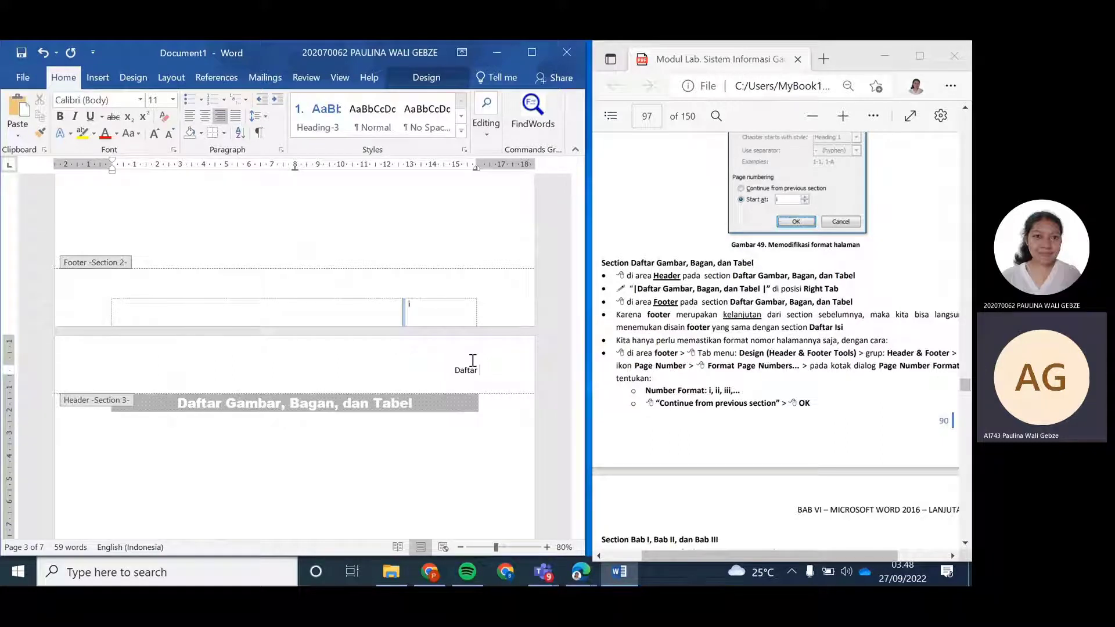
{"action": "type", "text": "Gambar, Badan, dan Tabel"}
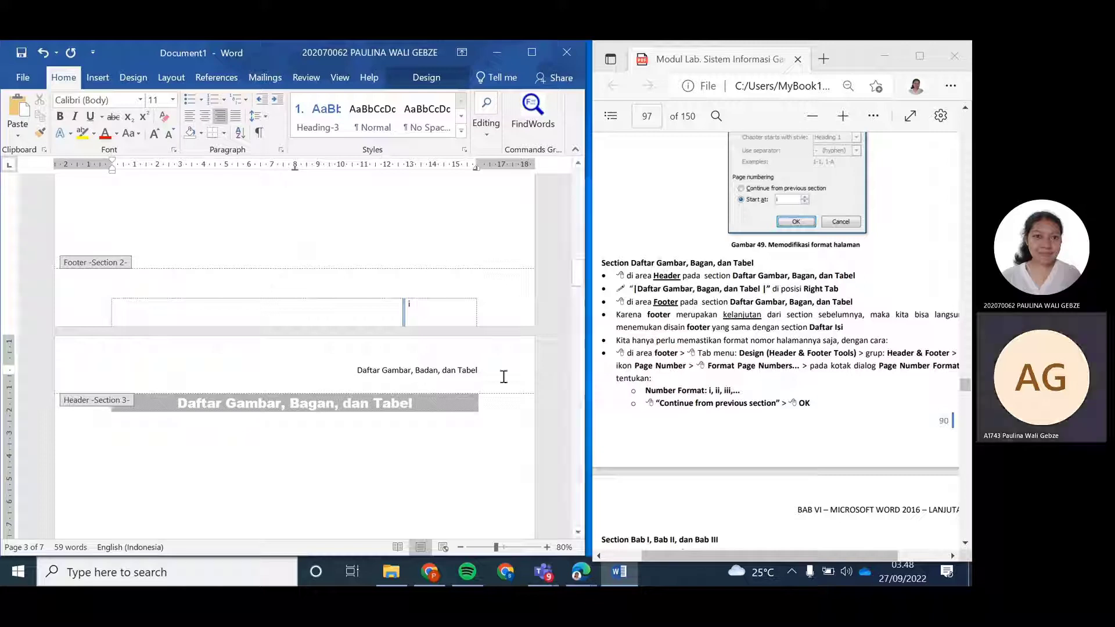
Format the Section 3 footer's page number as i, ii, iii, ..., continuing from the previous section
{"action": "scroll", "coordinate": [404, 366], "scroll_direction": "down", "scroll_amount": 5}
{"action": "scroll", "coordinate": [398, 404], "scroll_direction": "down", "scroll_amount": 7}
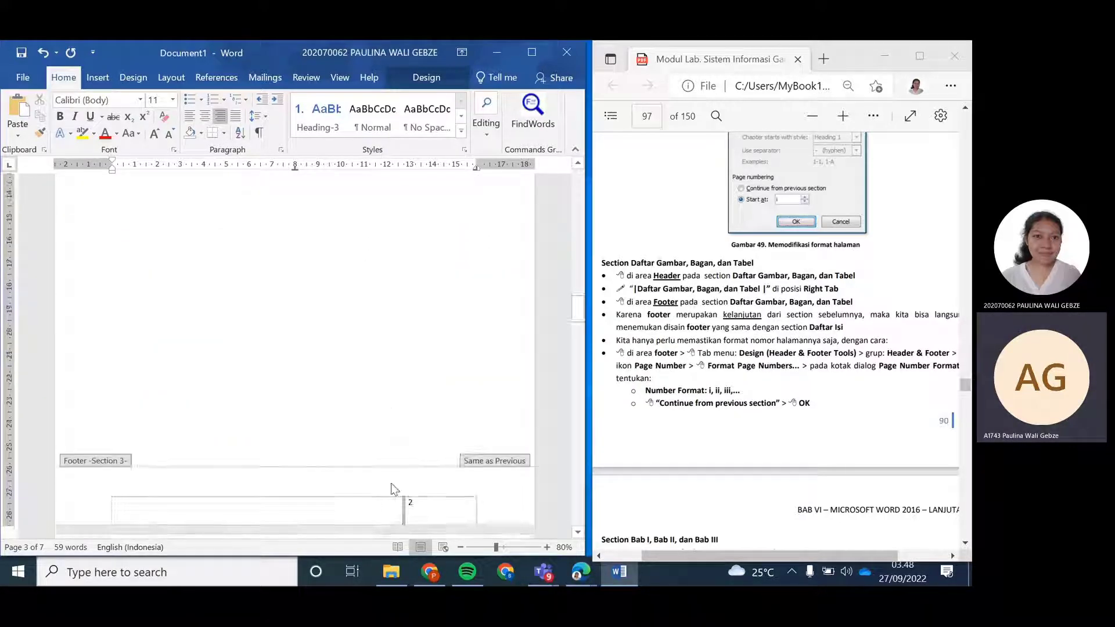
{"action": "double_click", "coordinate": [426, 500]}
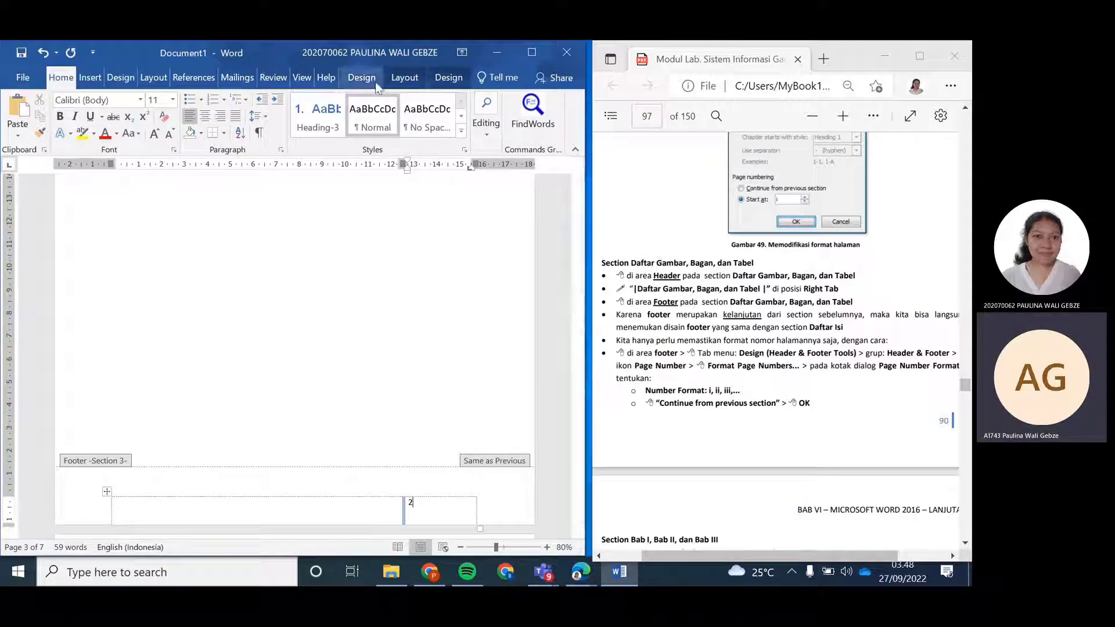
{"action": "left_click", "coordinate": [449, 77]}
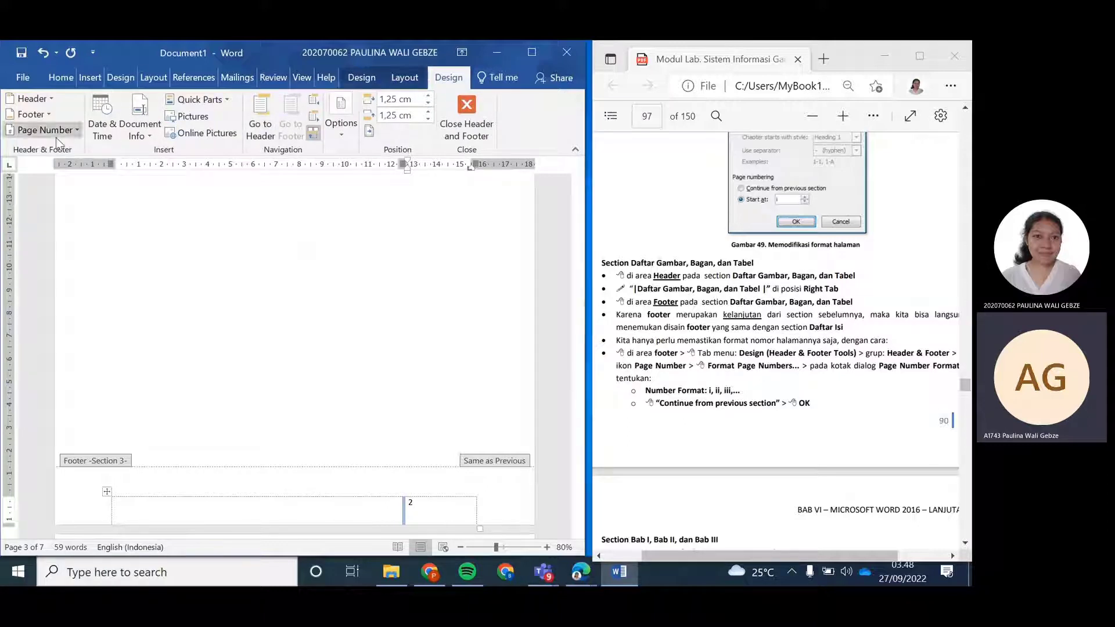
{"action": "left_click", "coordinate": [76, 130]}
{"action": "left_click", "coordinate": [91, 223]}
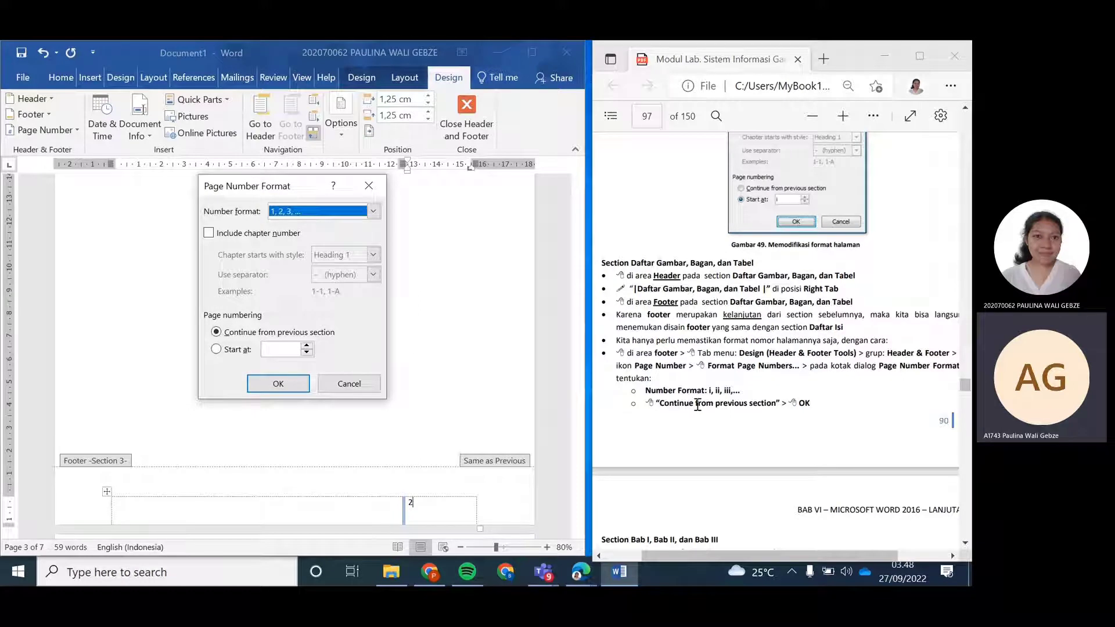
{"action": "left_click", "coordinate": [374, 211]}
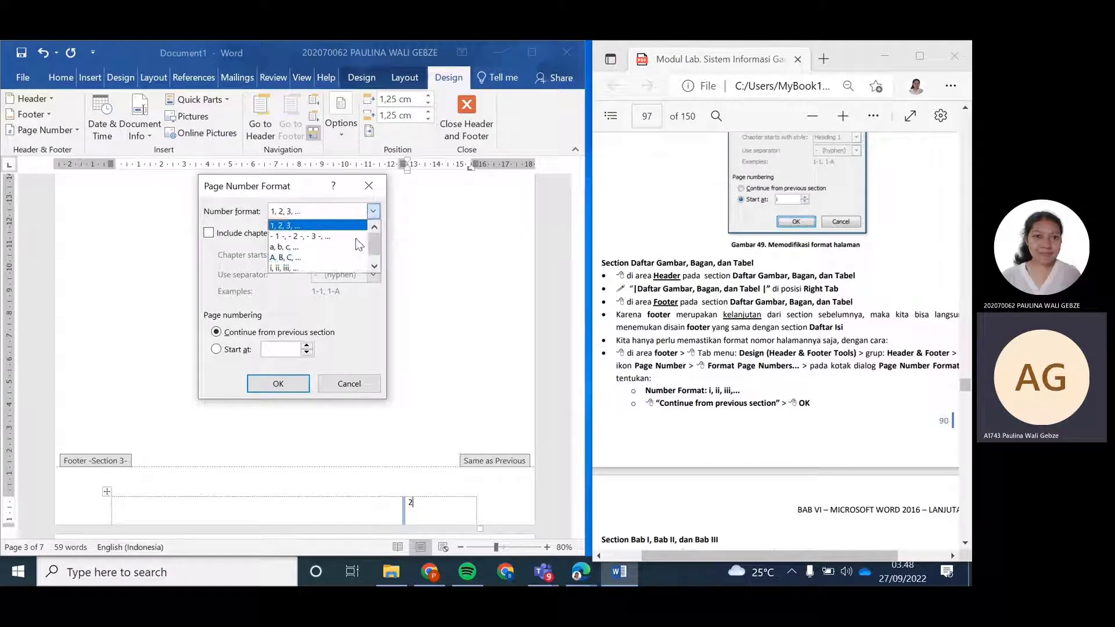
{"action": "left_click", "coordinate": [305, 268]}
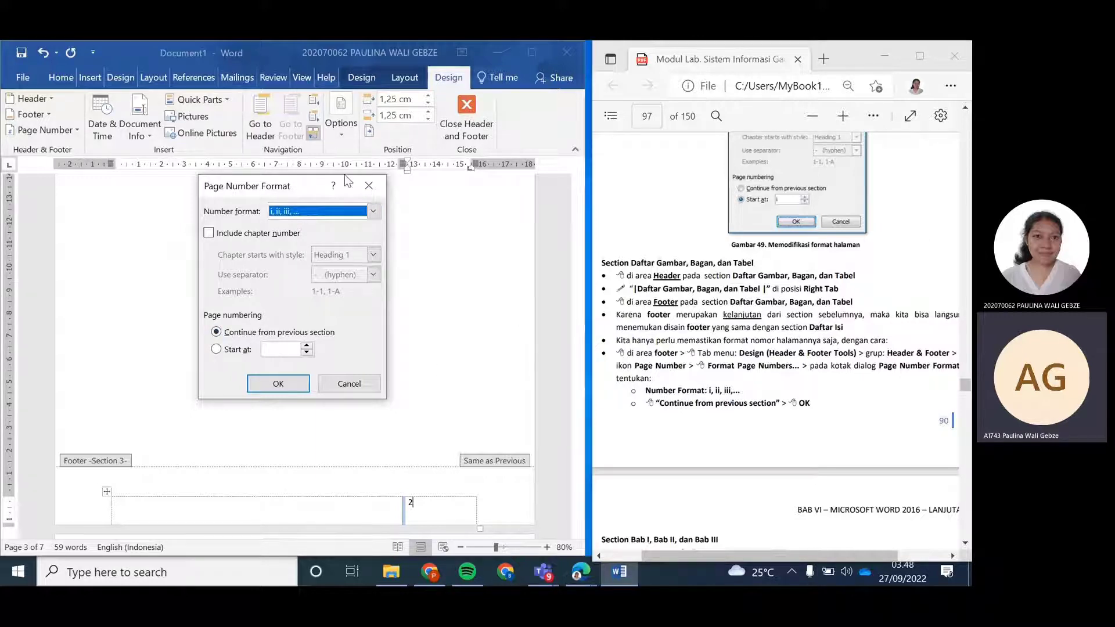
{"action": "left_click", "coordinate": [280, 382]}
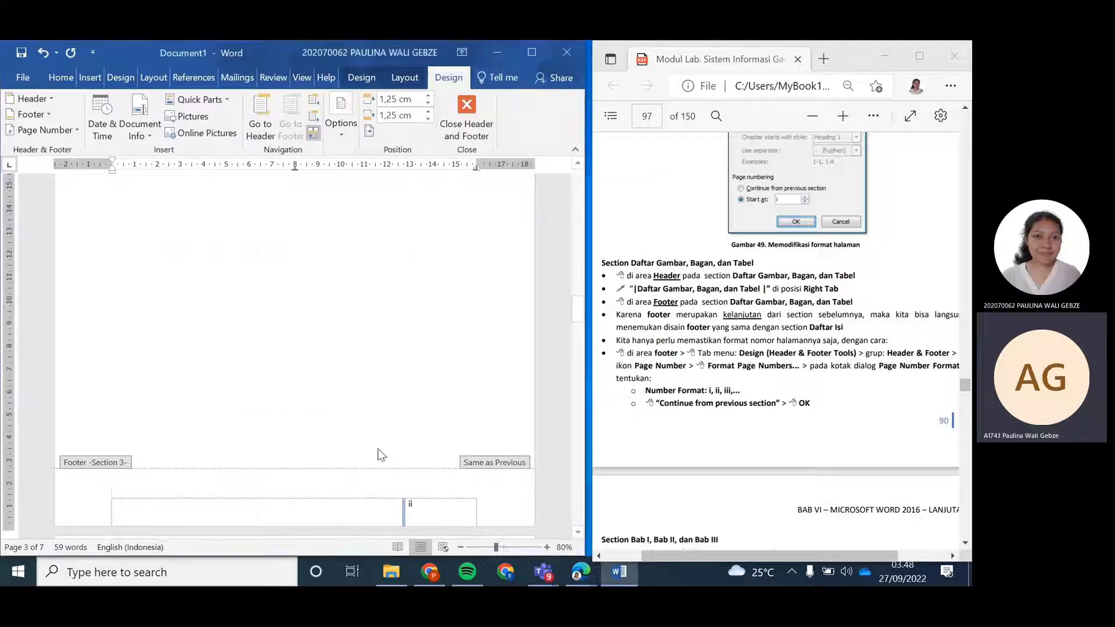
Following the module's Bab I instructions, insert a Blank-style header in Section 4, the Bab I Pendahuluan page, and align it right
{"action": "scroll", "coordinate": [424, 471], "scroll_direction": "down", "scroll_amount": 3}
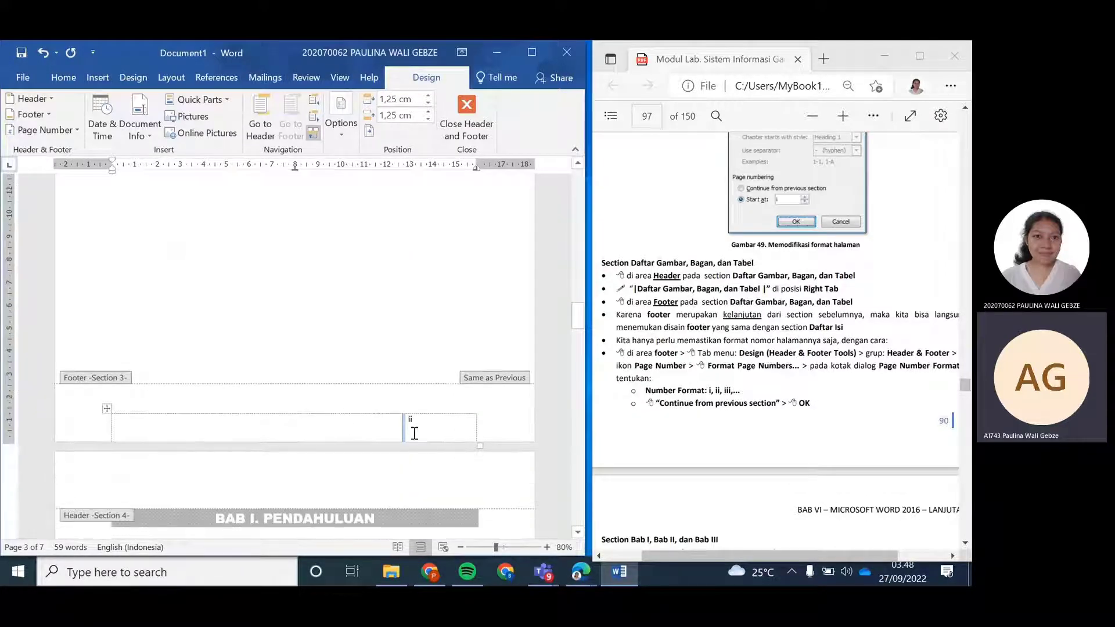
{"action": "scroll", "coordinate": [667, 358], "scroll_direction": "down", "scroll_amount": 5}
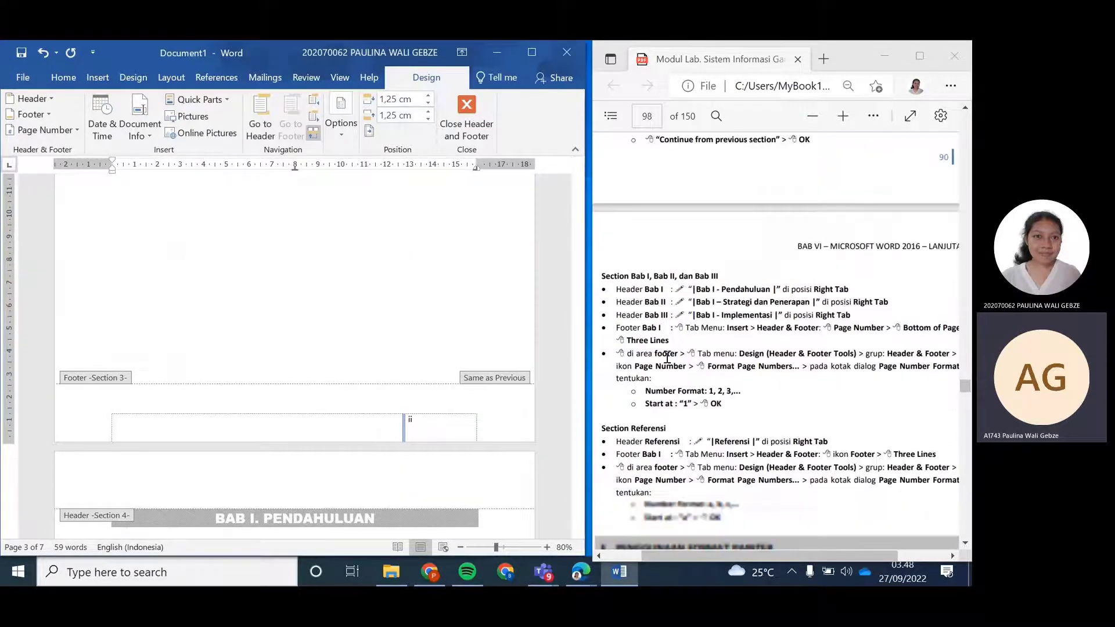
{"action": "scroll", "coordinate": [325, 430], "scroll_direction": "down", "scroll_amount": 2}
{"action": "scroll", "coordinate": [429, 375], "scroll_direction": "down", "scroll_amount": 2}
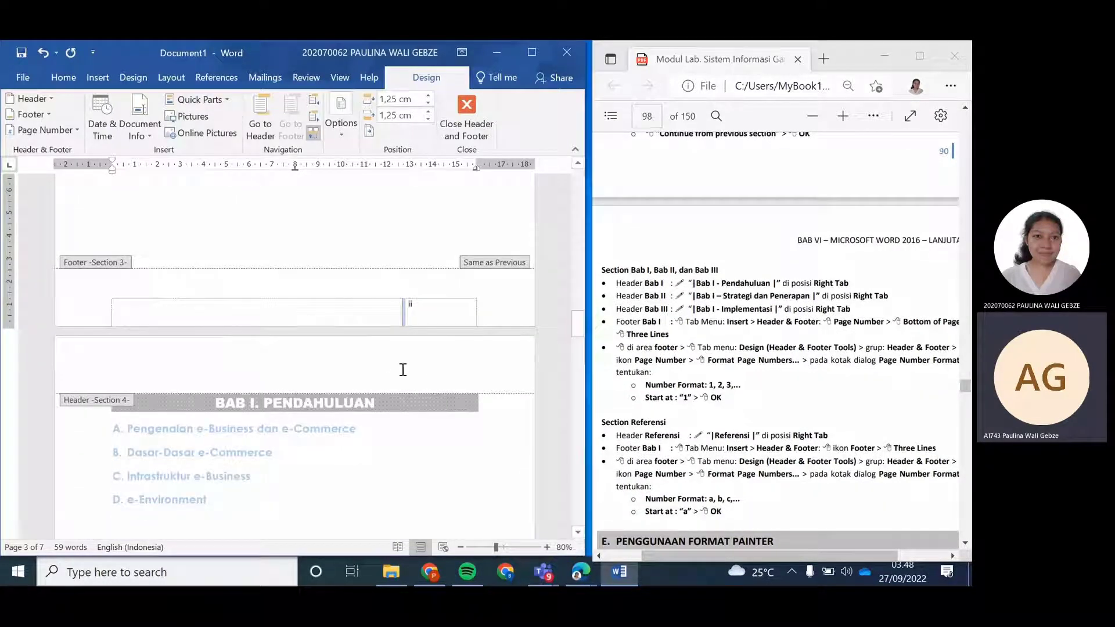
{"action": "left_click", "coordinate": [384, 373]}
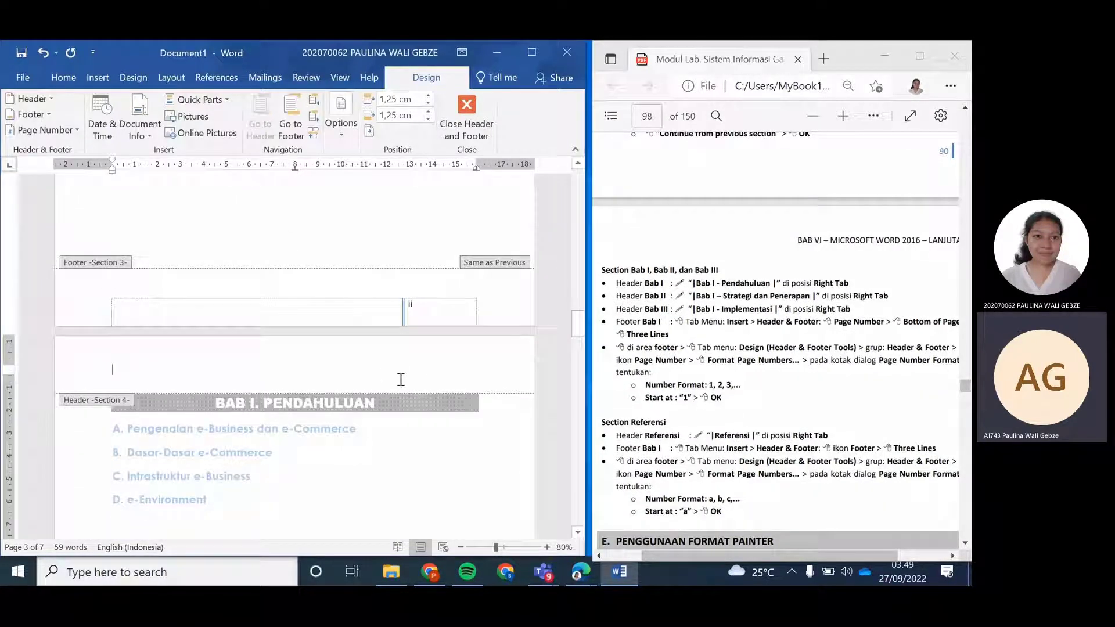
{"action": "left_click", "coordinate": [63, 77]}
{"action": "left_click", "coordinate": [98, 77]}
{"action": "left_click", "coordinate": [395, 125]}
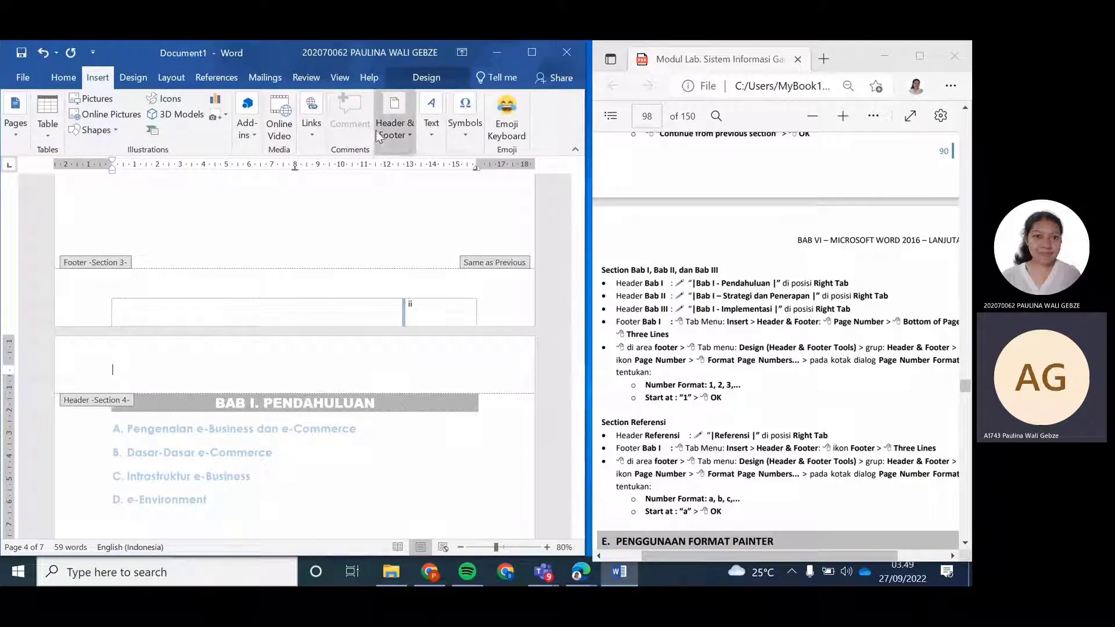
{"action": "left_click", "coordinate": [392, 191]}
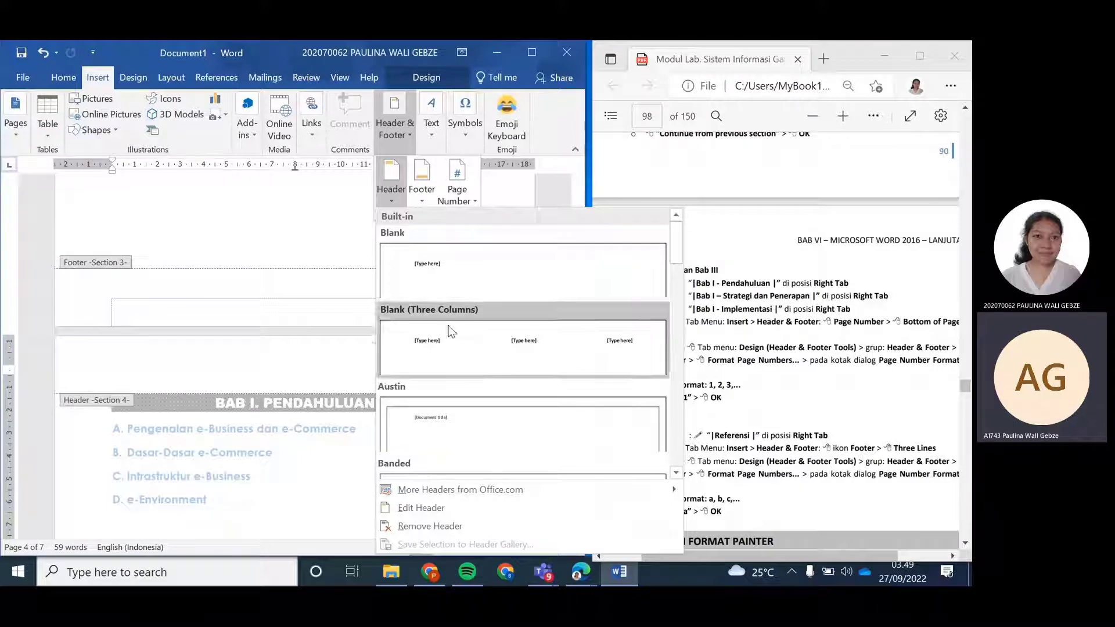
{"action": "left_click", "coordinate": [439, 268]}
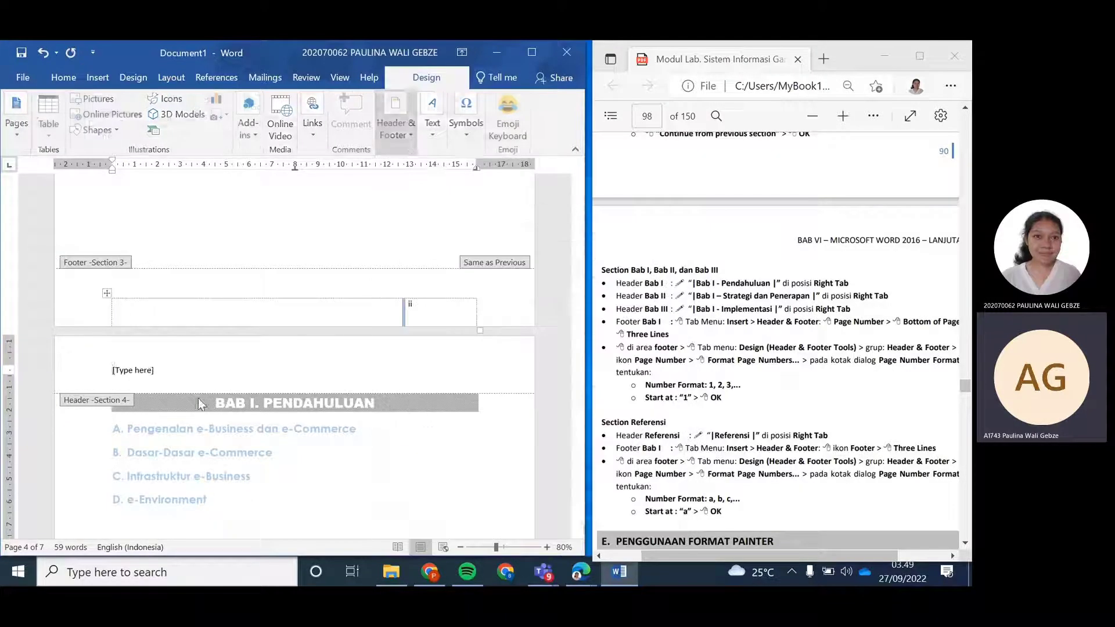
{"action": "left_click", "coordinate": [73, 84]}
{"action": "left_click", "coordinate": [221, 118]}
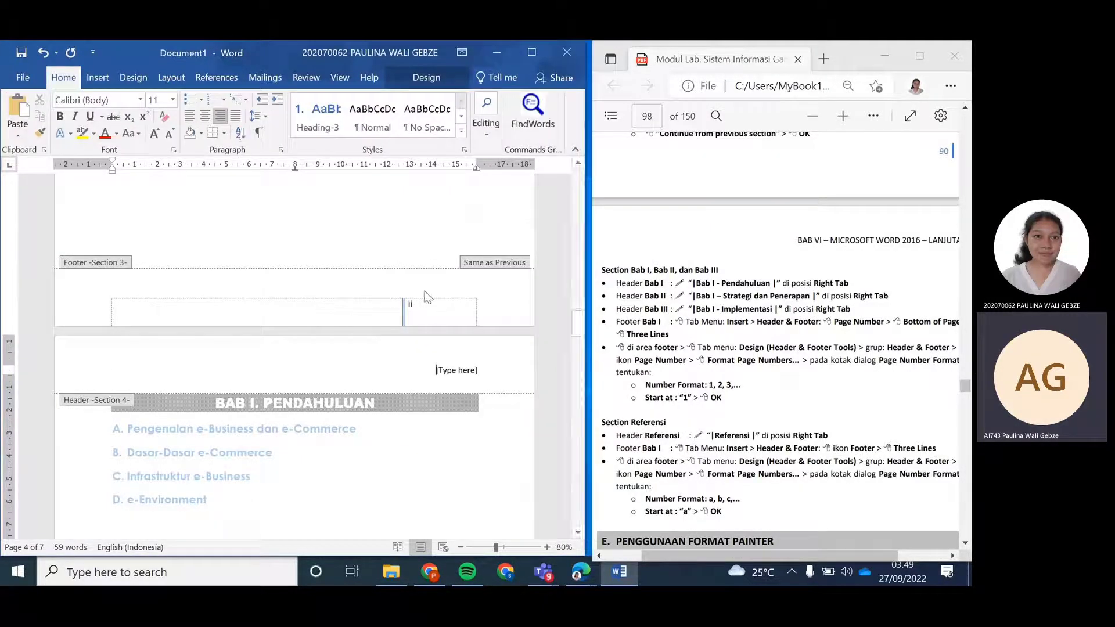
Replace the Section 4 header's placeholder with the text "Bab I - Pendahuluan"
{"action": "left_click_drag", "start_coordinate": [436, 370], "coordinate": [476, 374]}
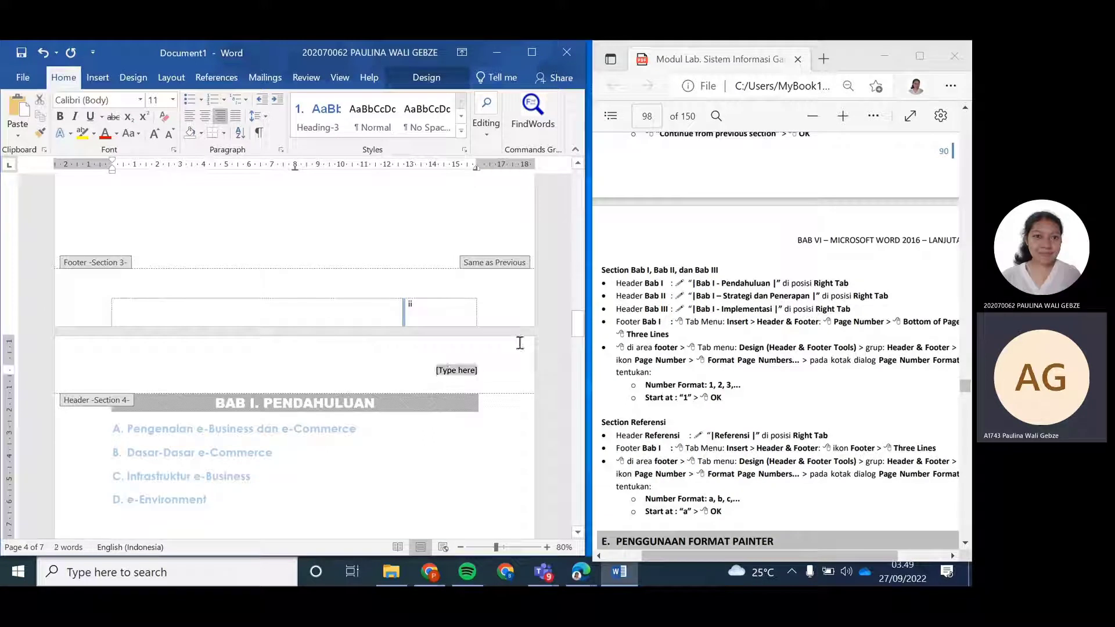
{"action": "type", "text": "Bab"}
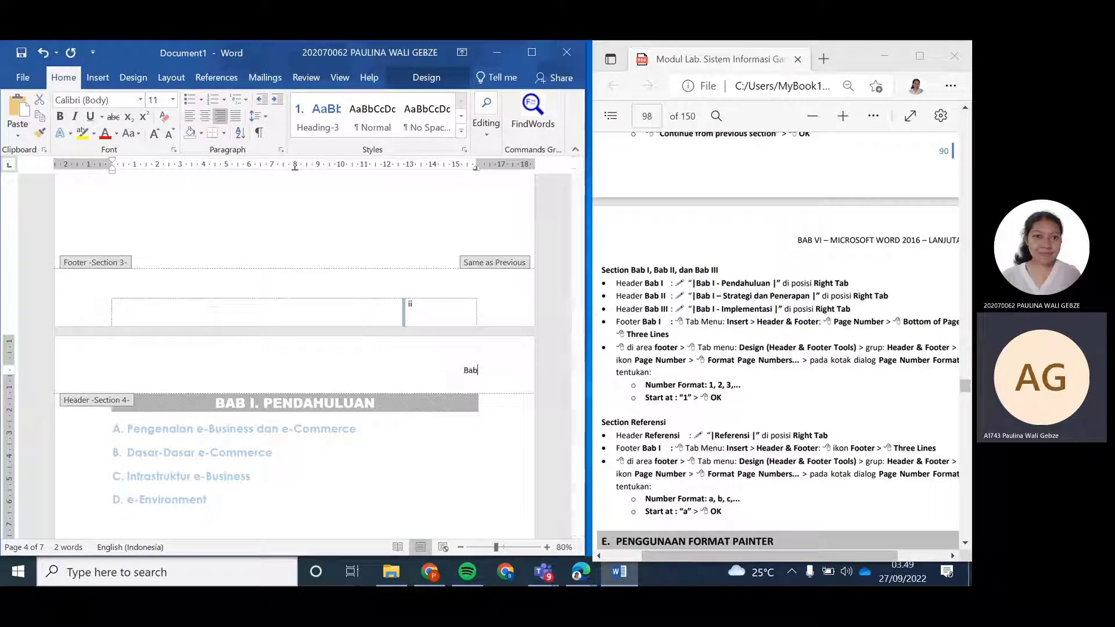
{"action": "type", "text": " I - Pen"}
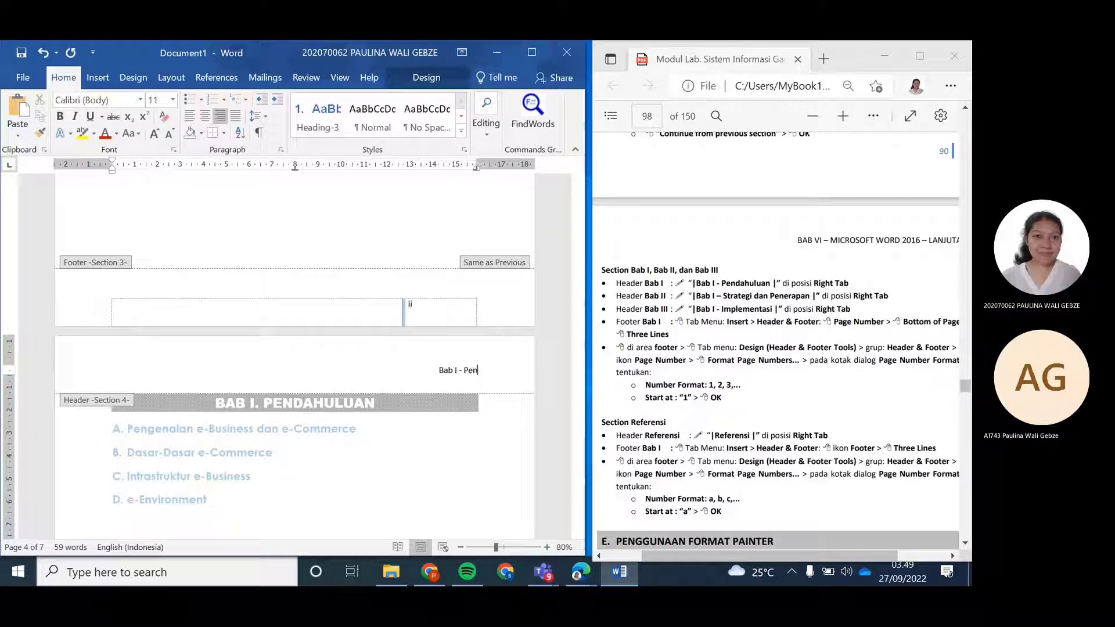
{"action": "type", "text": "dahuluan"}
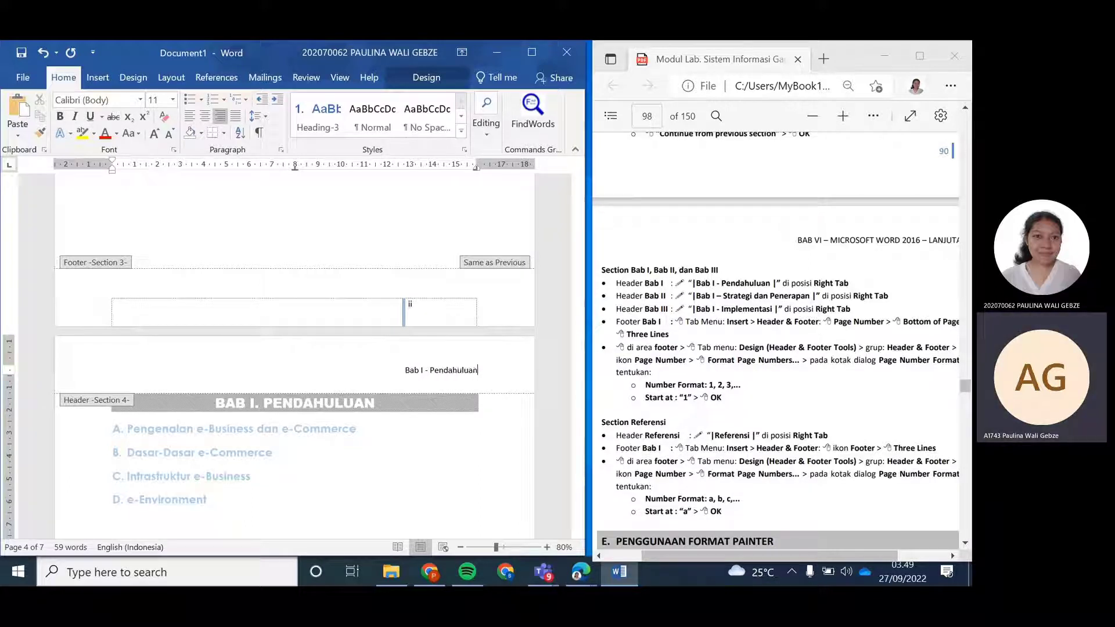
Insert a header in Section 5, the Bab II Strategi dan Penerapan page
{"action": "scroll", "coordinate": [383, 387], "scroll_direction": "down", "scroll_amount": 2}
{"action": "scroll", "coordinate": [383, 388], "scroll_direction": "down", "scroll_amount": 8}
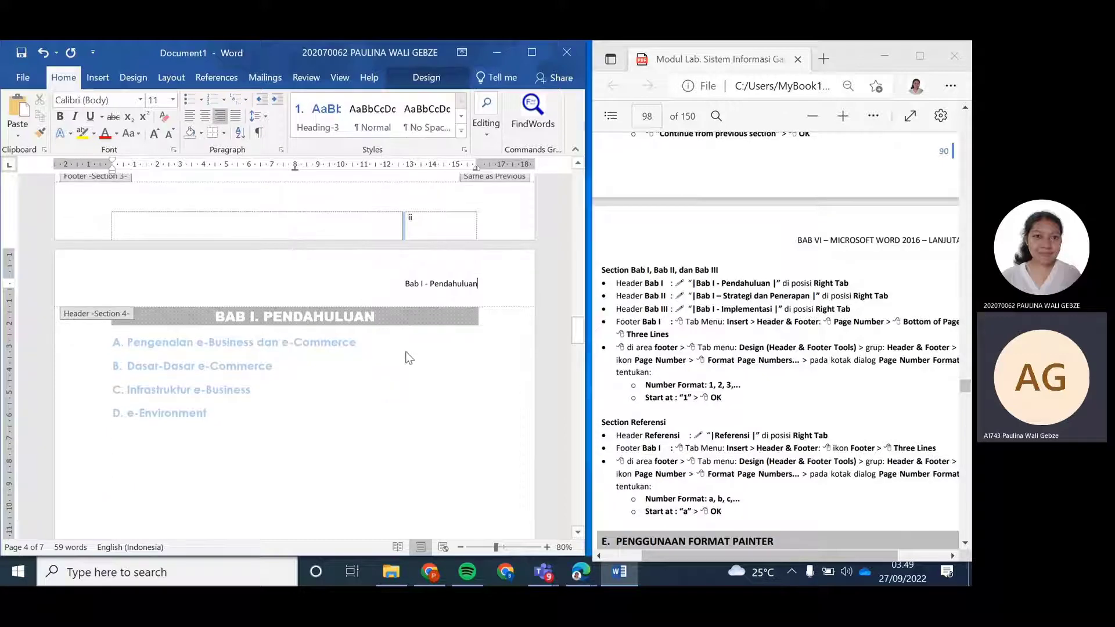
{"action": "scroll", "coordinate": [395, 332], "scroll_direction": "down", "scroll_amount": 3}
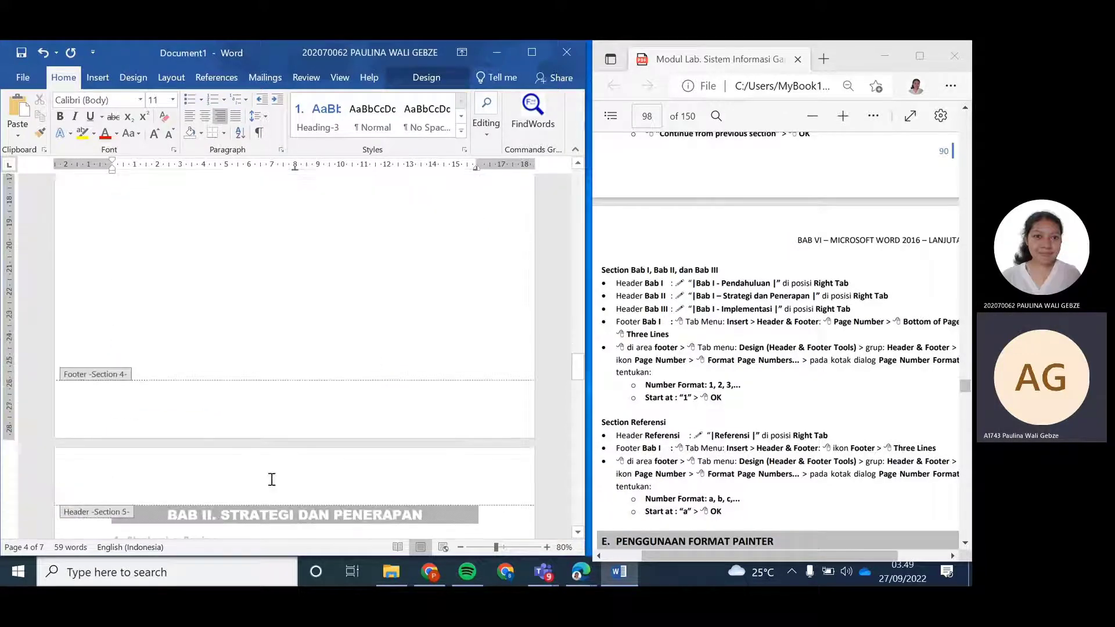
{"action": "left_click", "coordinate": [109, 77]}
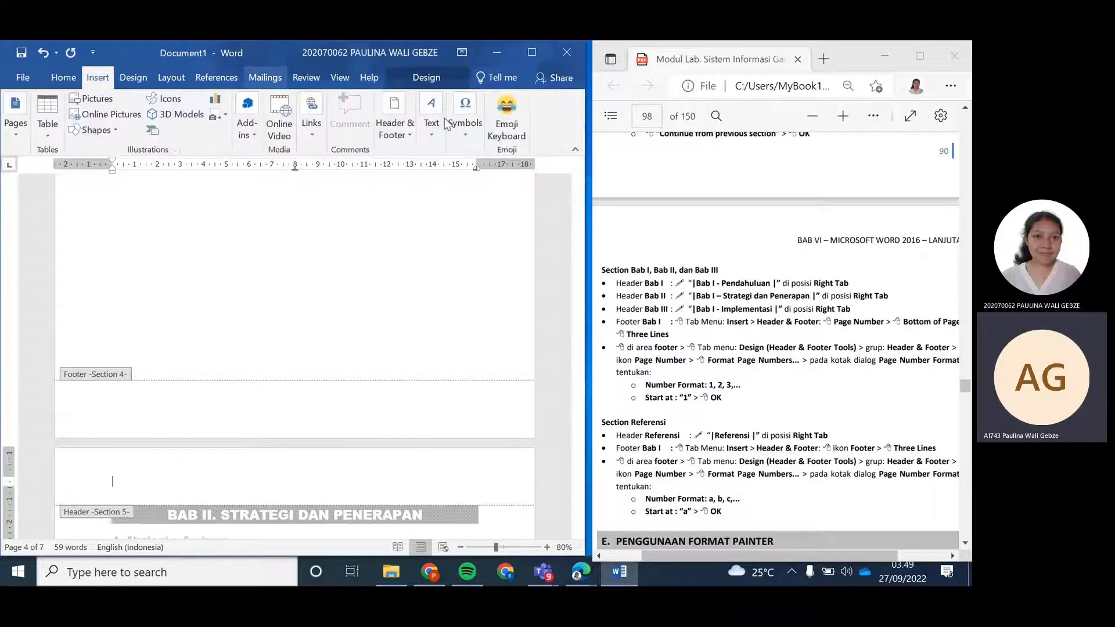
Insert a Blank header in Section 5, above the BAB II heading, and right-align its placeholder
{"action": "left_click", "coordinate": [395, 122]}
{"action": "left_click", "coordinate": [391, 186]}
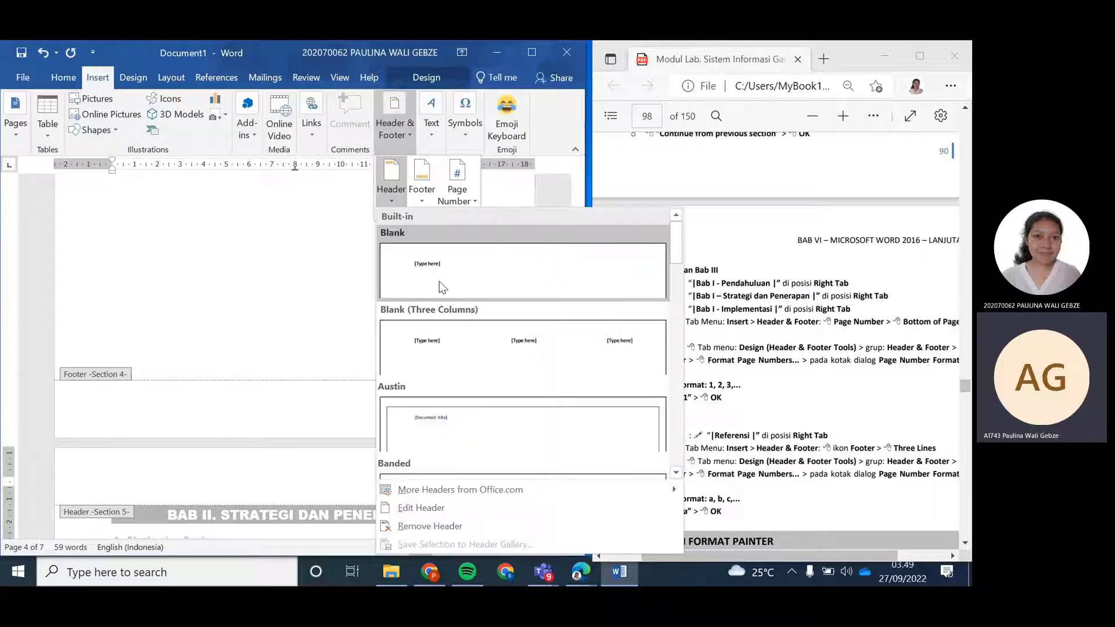
{"action": "left_click", "coordinate": [440, 282]}
{"action": "left_click", "coordinate": [64, 78]}
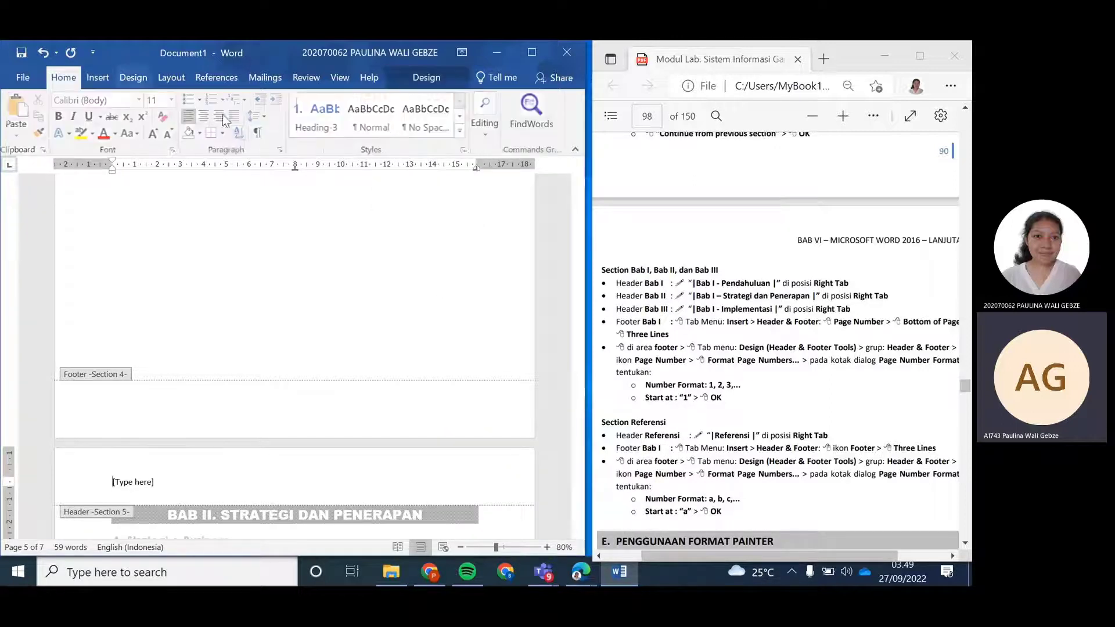
{"action": "left_click", "coordinate": [220, 116]}
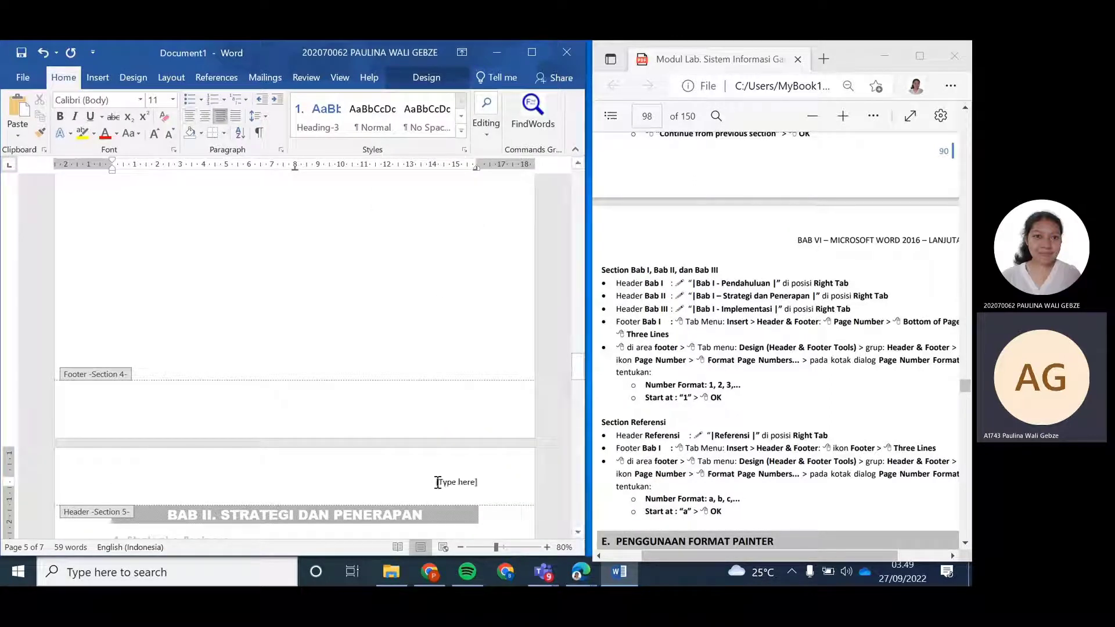
Replace the Section 5 header placeholder with "Bab II – Strategi dan Penerapan"
{"action": "left_click", "coordinate": [473, 485]}
{"action": "type", "text": "Bab"}
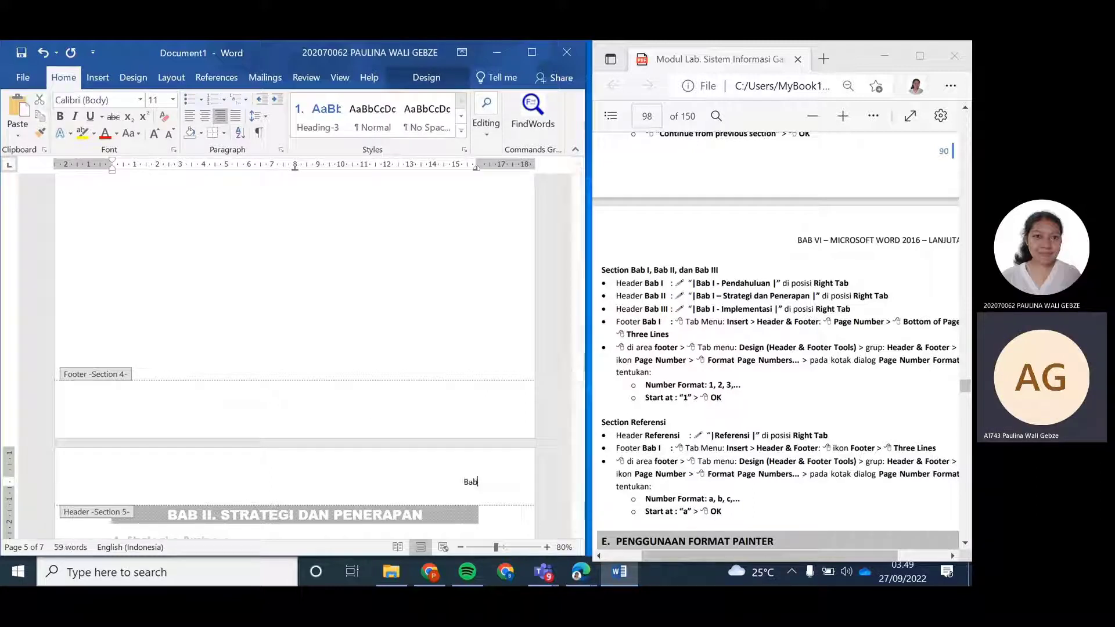
{"action": "type", "text": " I"}
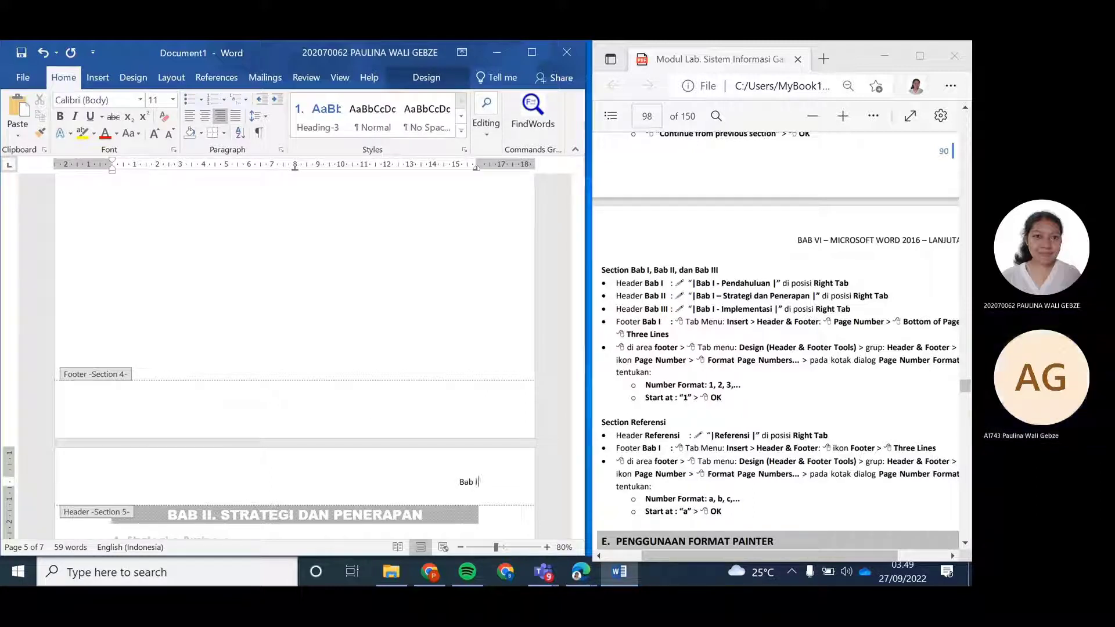
{"action": "type", "text": "I -S"}
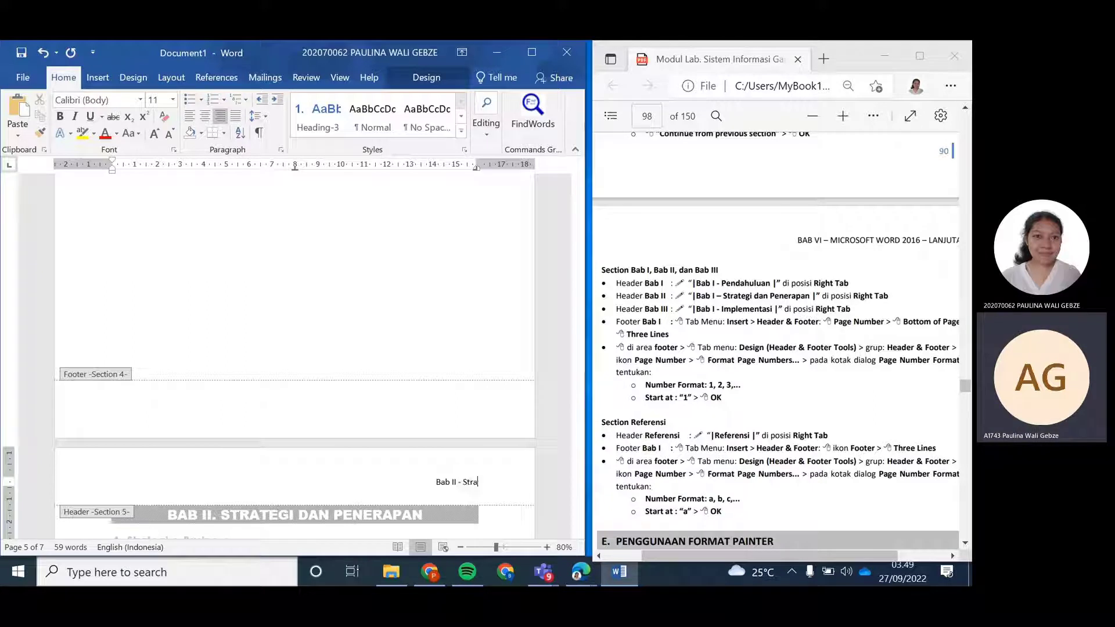
{"action": "type", "text": "trategi dan Pe"}
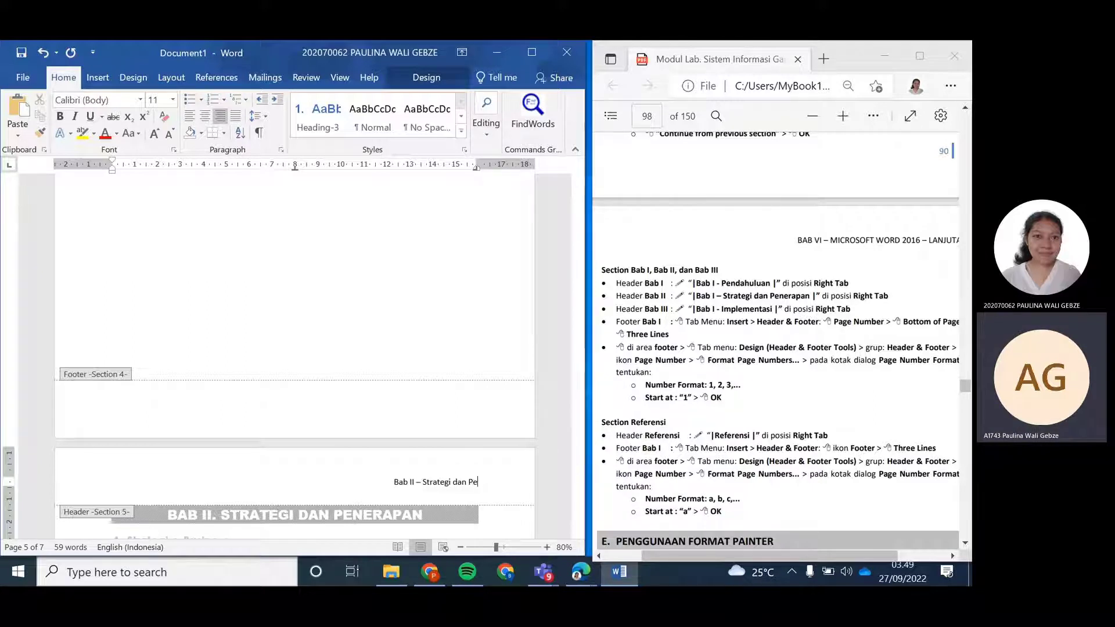
{"action": "type", "text": "nerapan"}
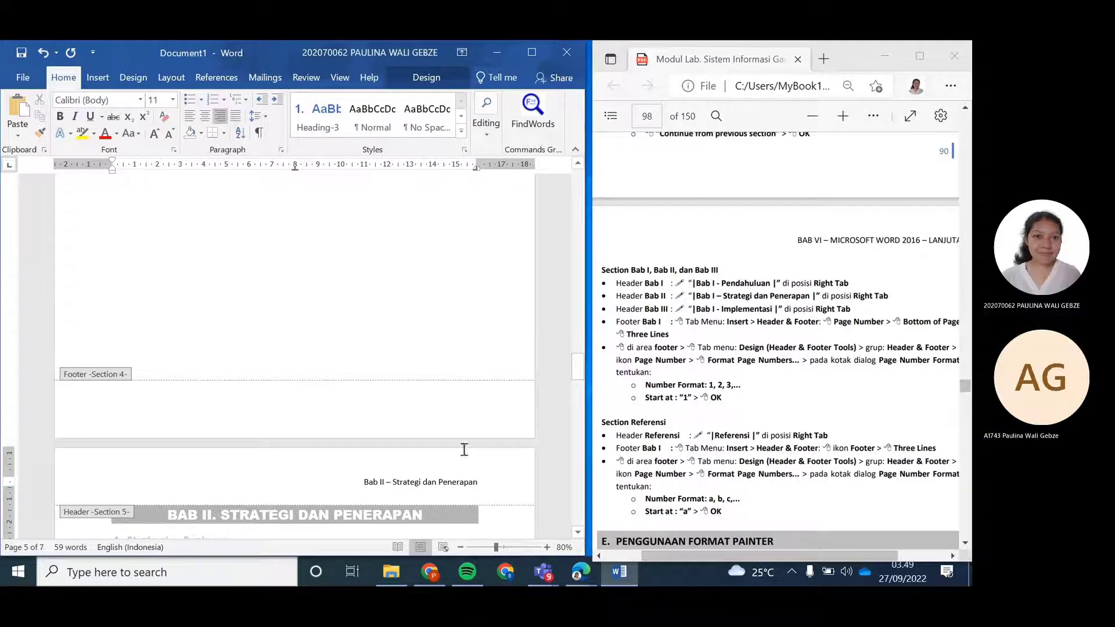
Insert a Blank header in Section 6, above the BAB III. IMPLEMENTASI heading
{"action": "scroll", "coordinate": [464, 449], "scroll_direction": "down", "scroll_amount": 12}
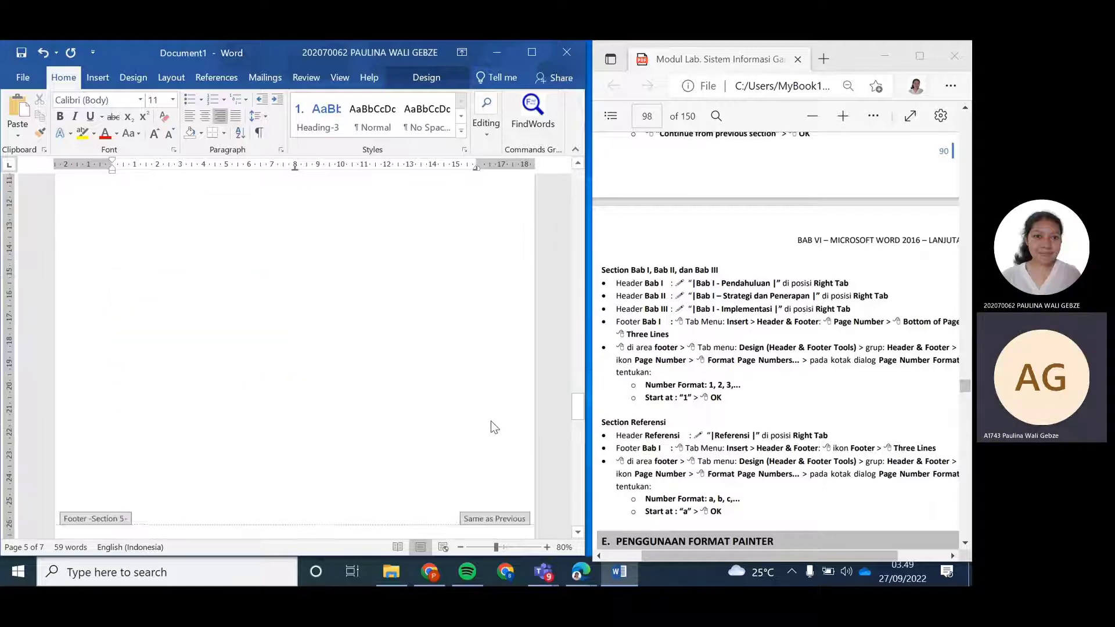
{"action": "scroll", "coordinate": [491, 426], "scroll_direction": "down", "scroll_amount": 3}
{"action": "left_click", "coordinate": [281, 490]}
{"action": "scroll", "coordinate": [306, 456], "scroll_direction": "down", "scroll_amount": 1}
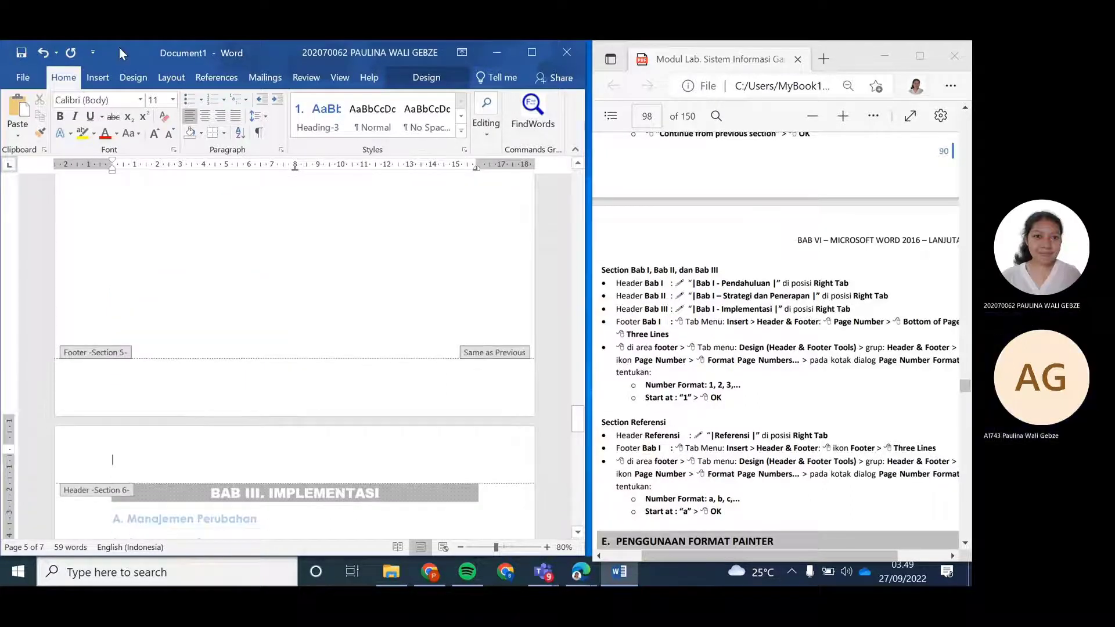
{"action": "left_click", "coordinate": [98, 77]}
{"action": "left_click", "coordinate": [405, 136]}
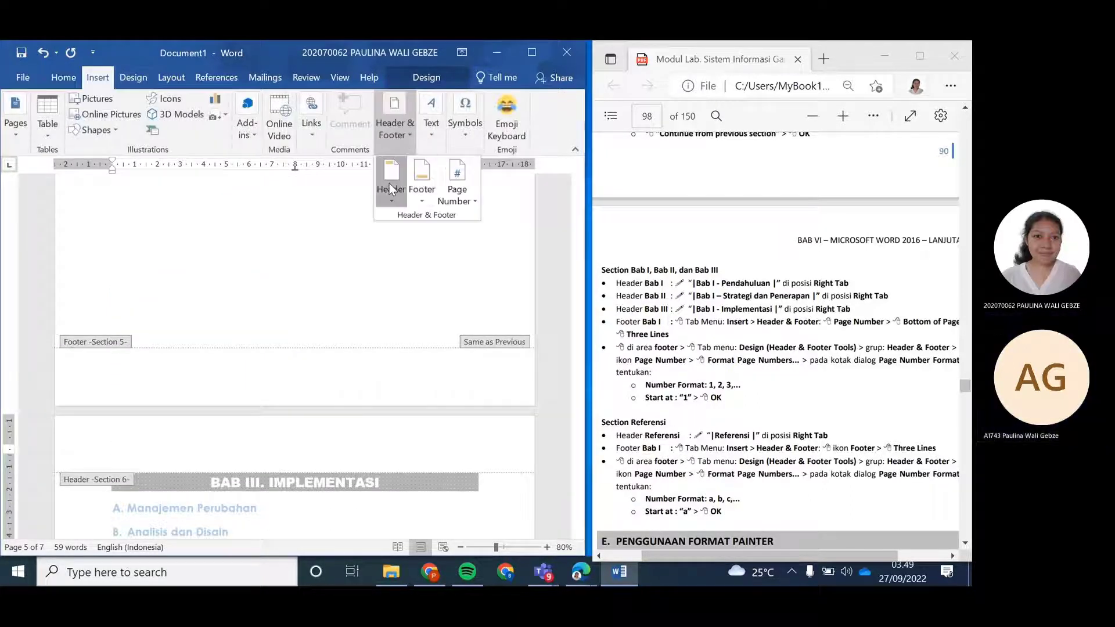
{"action": "left_click", "coordinate": [390, 184]}
{"action": "left_click", "coordinate": [522, 262]}
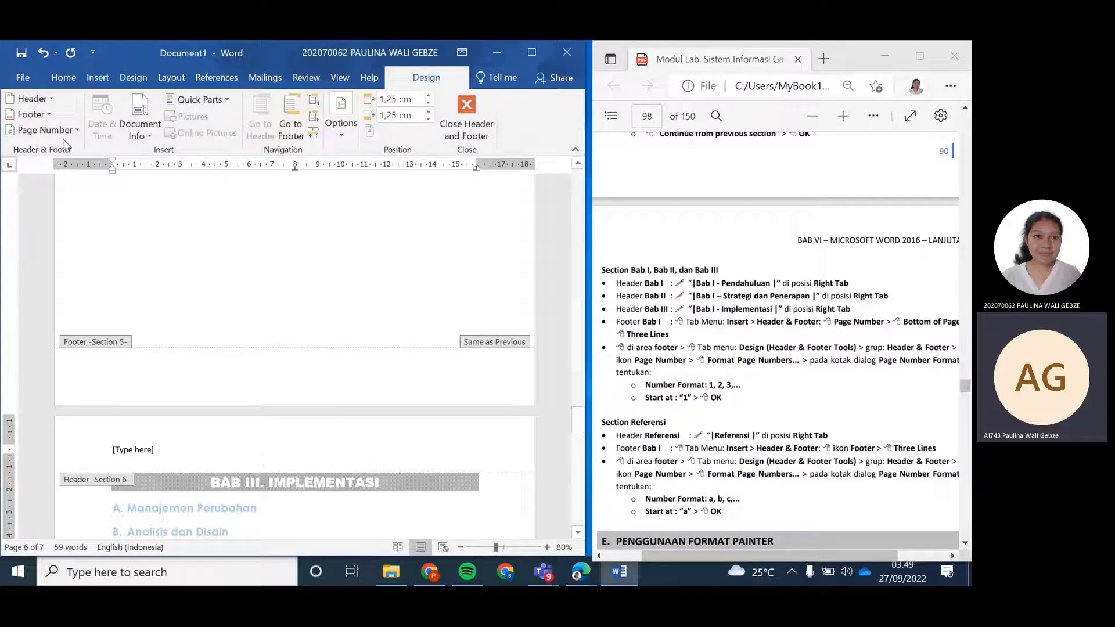
Right-align the Section 6 header and replace its placeholder with "Bab III - Implementasi"
{"action": "left_click", "coordinate": [63, 78]}
{"action": "left_click", "coordinate": [221, 116]}
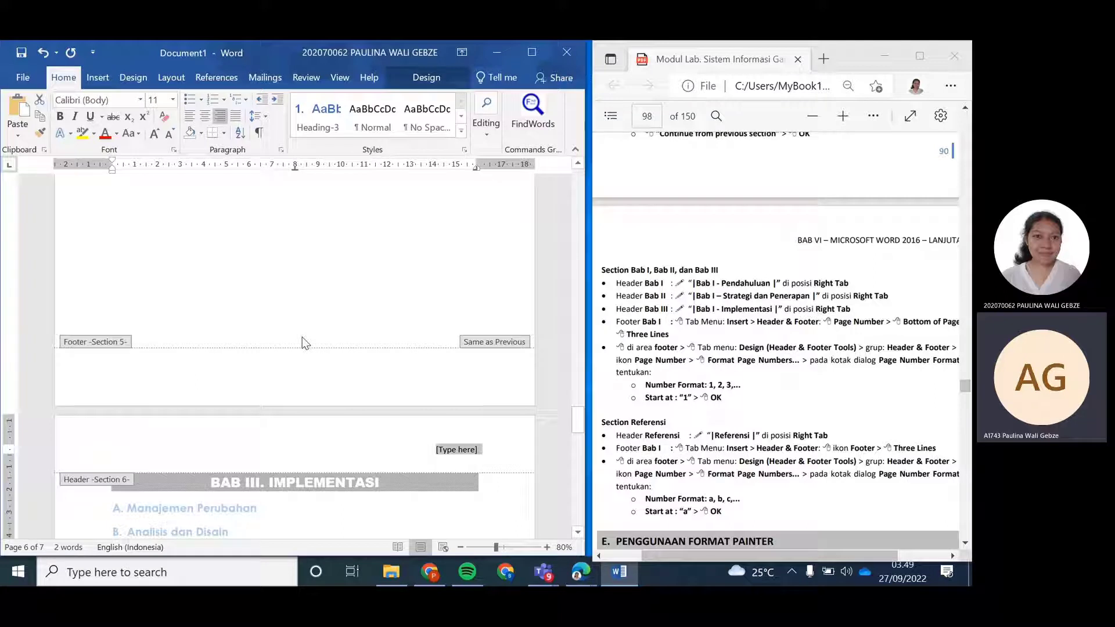
{"action": "type", "text": "Bab III"}
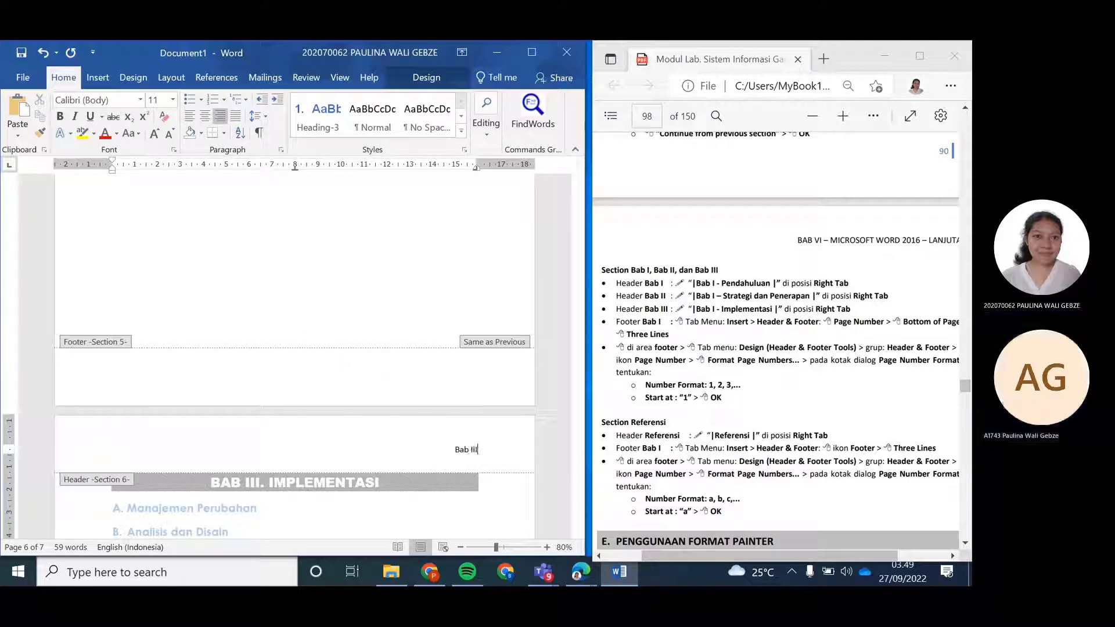
{"action": "type", "text": " - Implementasi"}
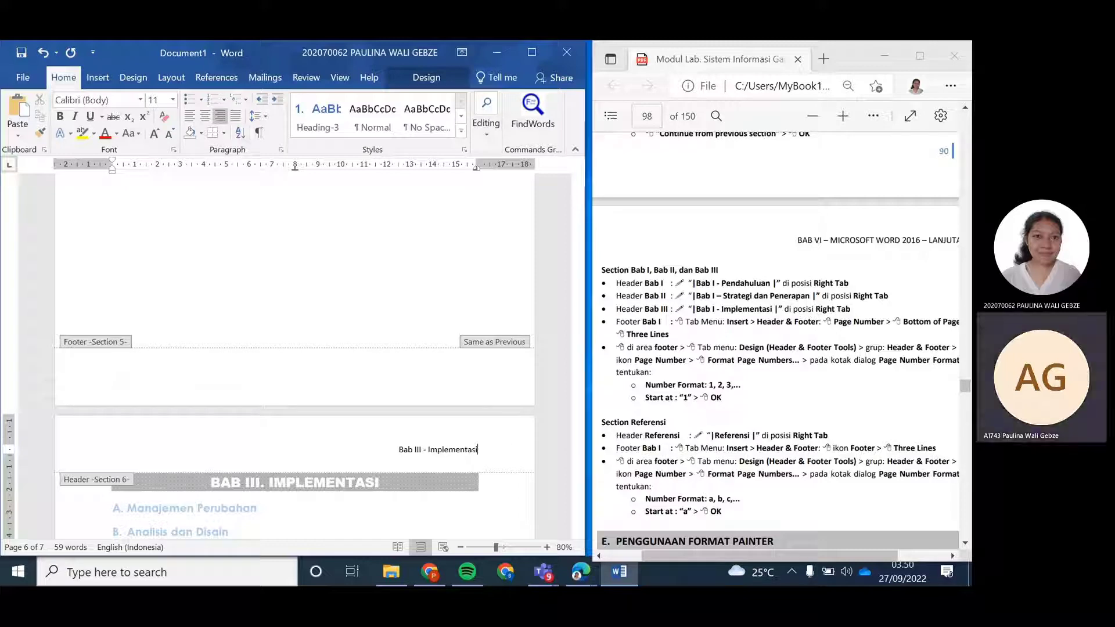
Insert a Blank header in Section 7, above the REFERENSI heading
{"action": "scroll", "coordinate": [325, 388], "scroll_direction": "down", "scroll_amount": 10}
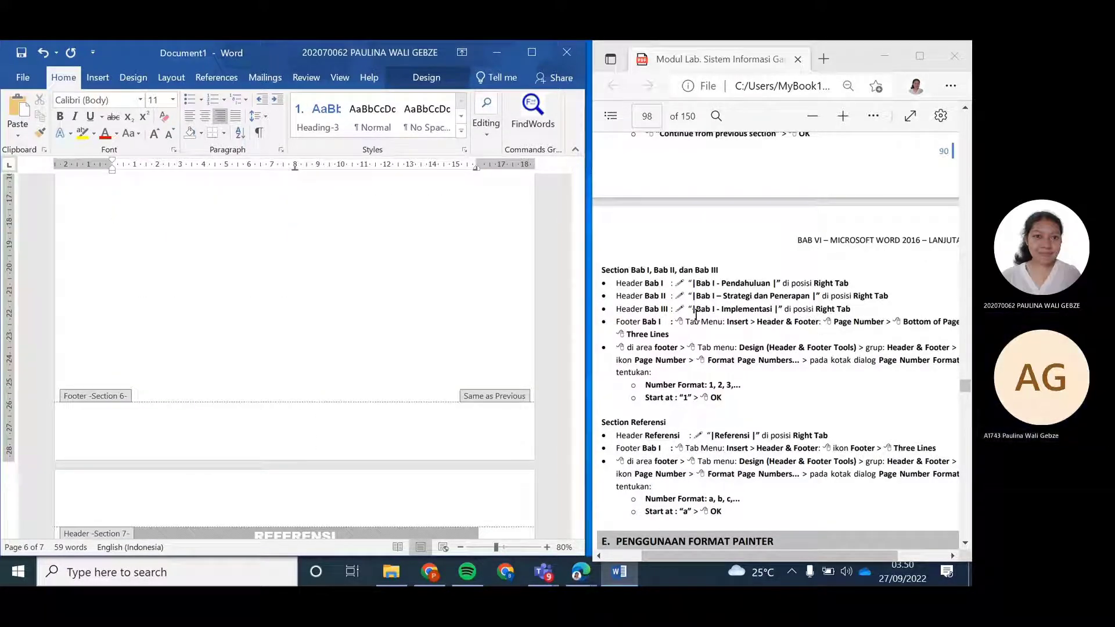
{"action": "scroll", "coordinate": [696, 319], "scroll_direction": "down", "scroll_amount": 1}
{"action": "scroll", "coordinate": [696, 319], "scroll_direction": "down", "scroll_amount": 2}
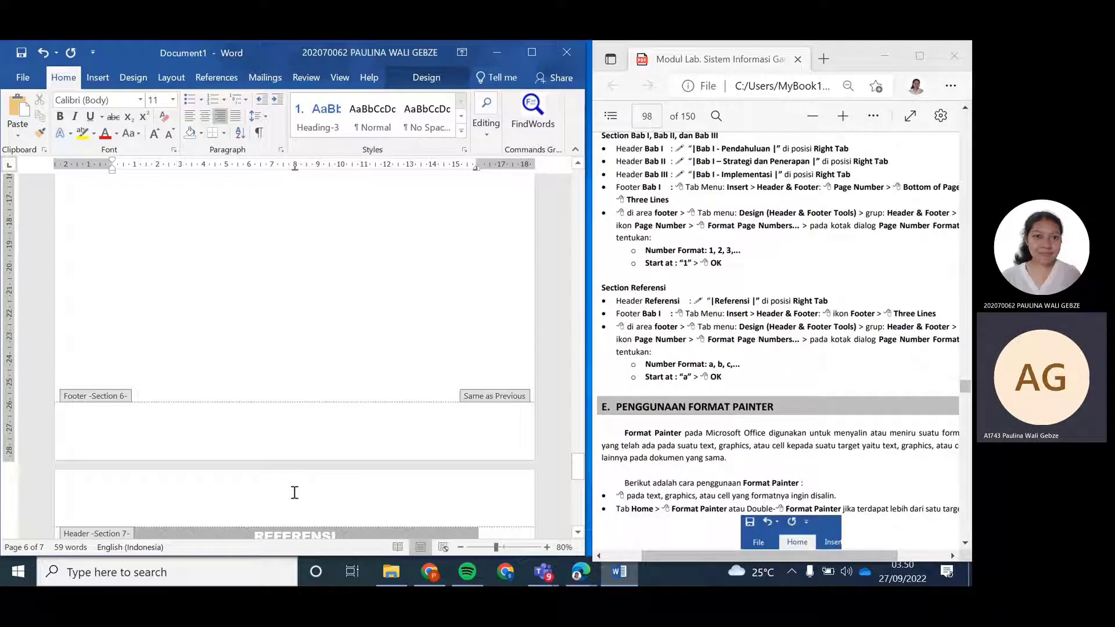
{"action": "scroll", "coordinate": [295, 493], "scroll_direction": "down", "scroll_amount": 2}
{"action": "left_click", "coordinate": [97, 78]}
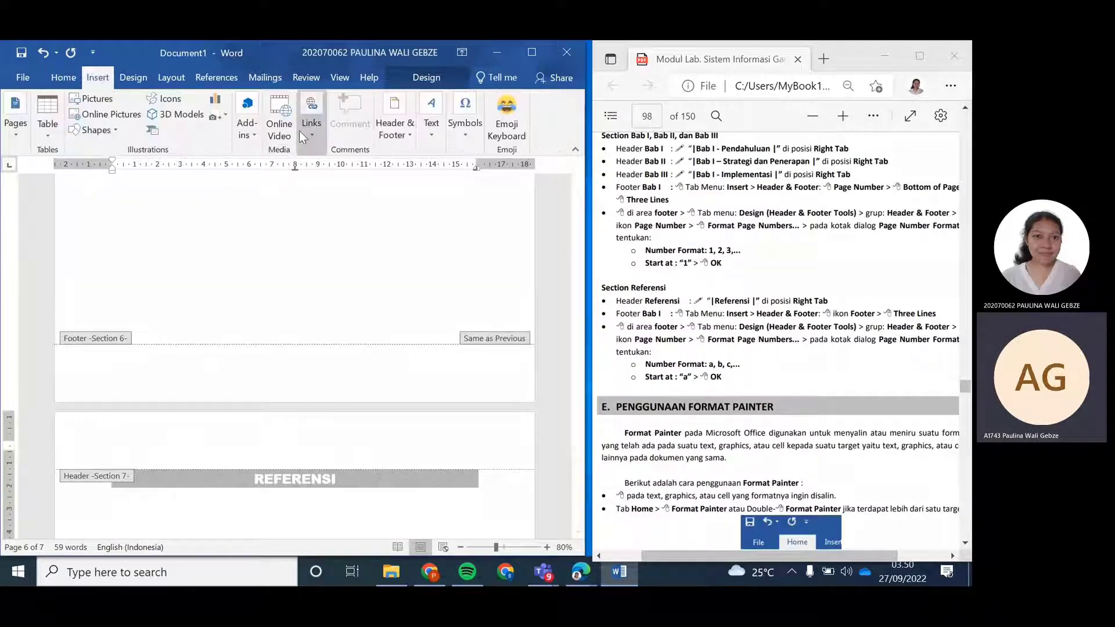
{"action": "left_click", "coordinate": [395, 125]}
{"action": "left_click", "coordinate": [391, 185]}
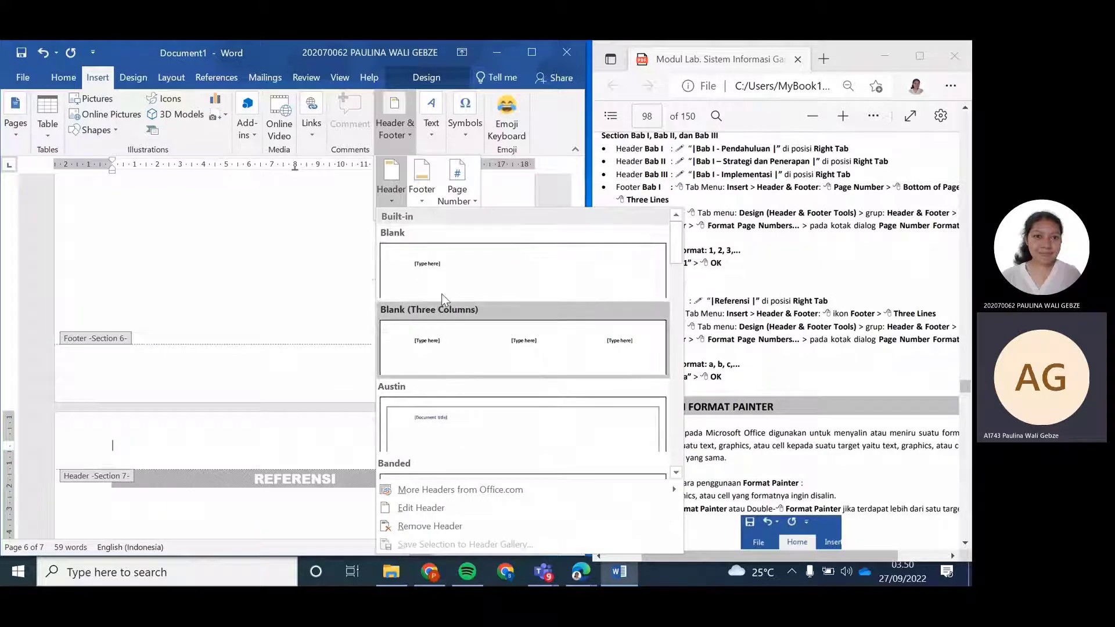
{"action": "left_click", "coordinate": [441, 275]}
Right-align the Section 7 header and replace its placeholder with "Referensi"
{"action": "left_click", "coordinate": [63, 78]}
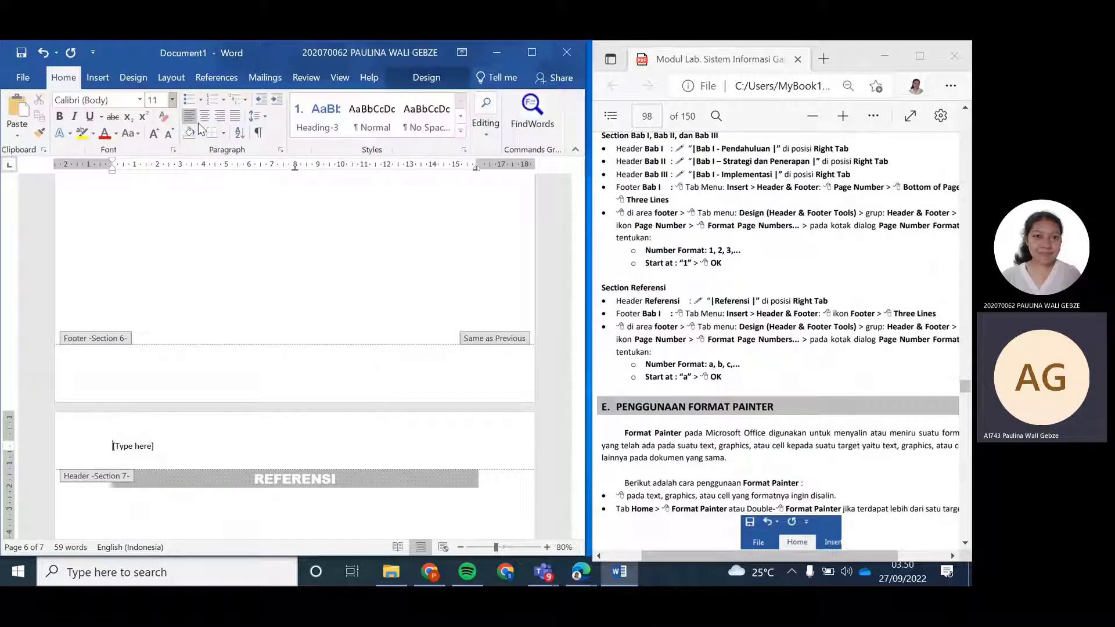
{"action": "left_click", "coordinate": [217, 117]}
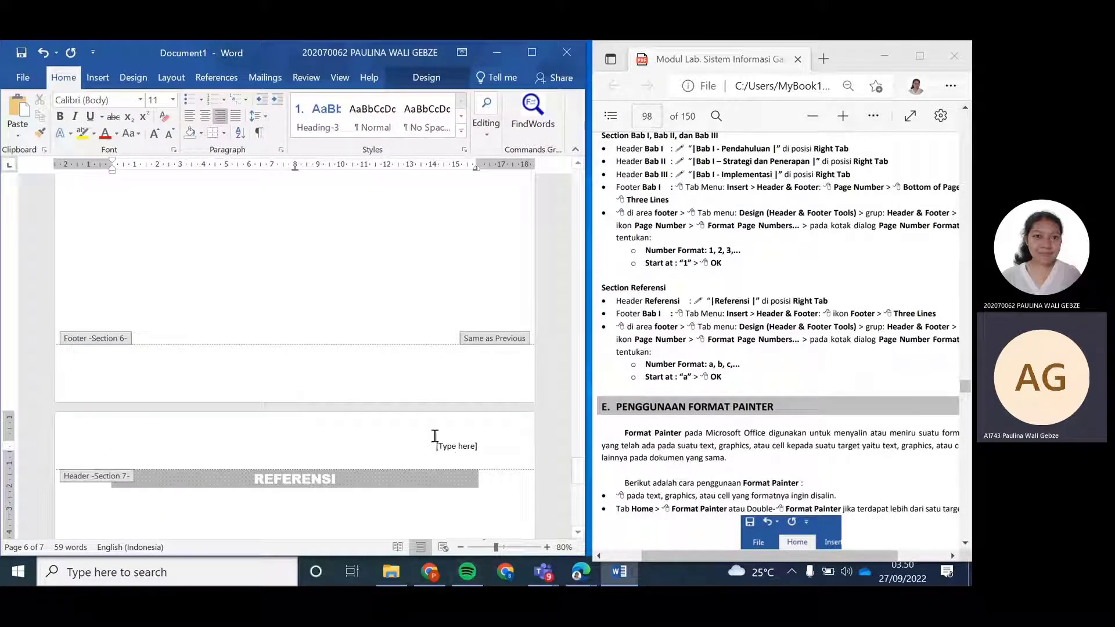
{"action": "left_click", "coordinate": [474, 450]}
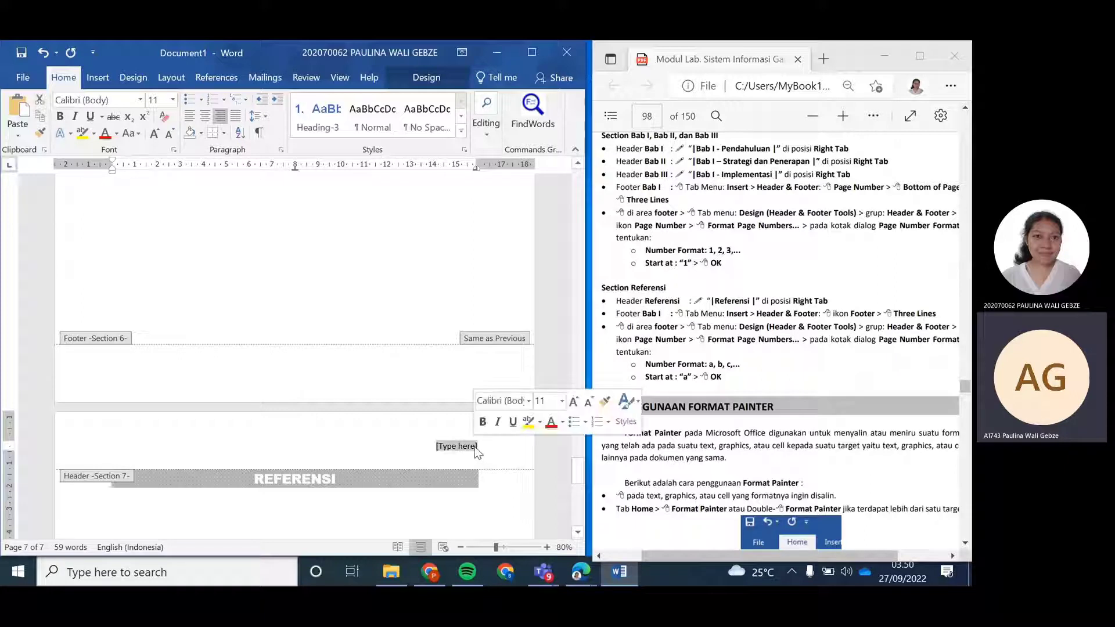
{"action": "type", "text": "Referensi"}
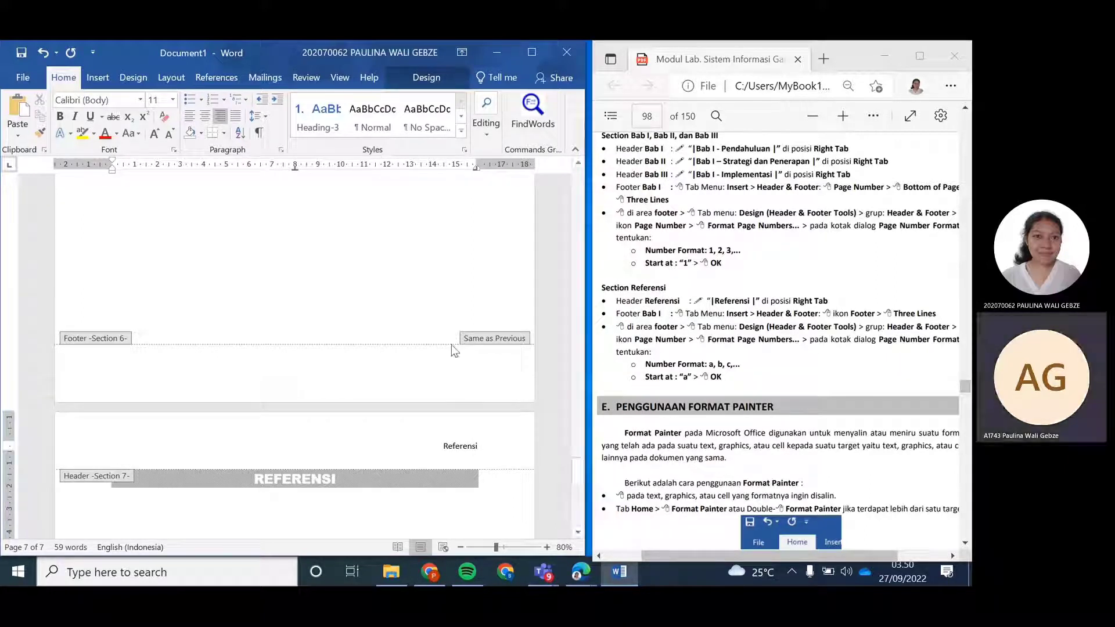
Review the headers and footers of the Bab I, Bab II, Bab III and Referensi sections
{"action": "scroll", "coordinate": [448, 366], "scroll_direction": "up", "scroll_amount": 2}
{"action": "scroll", "coordinate": [450, 372], "scroll_direction": "up", "scroll_amount": 10}
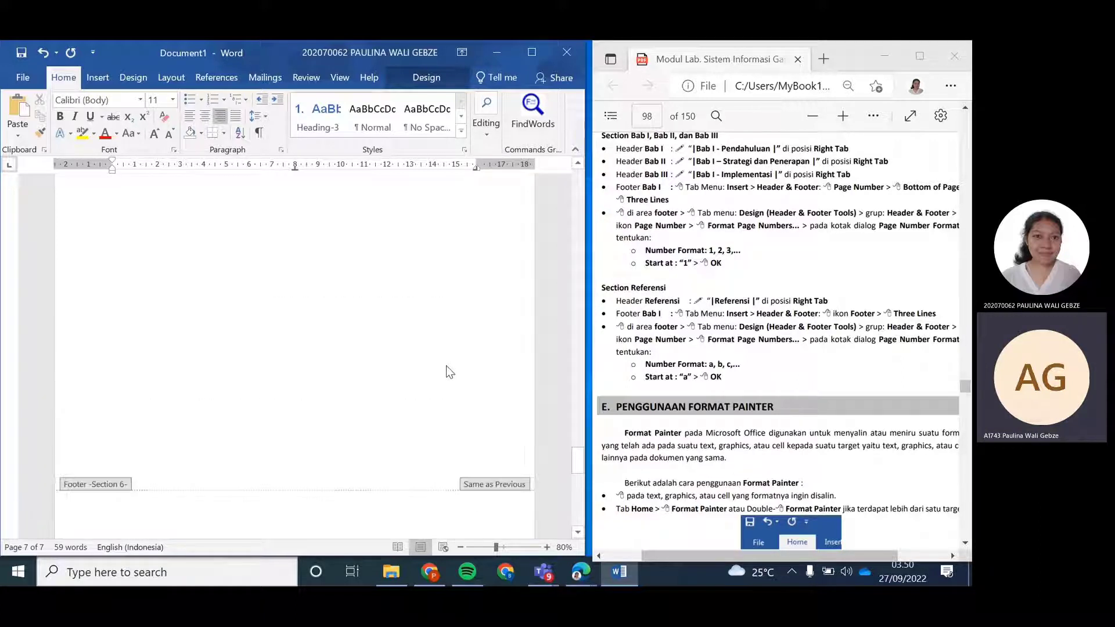
{"action": "scroll", "coordinate": [424, 322], "scroll_direction": "up", "scroll_amount": 9}
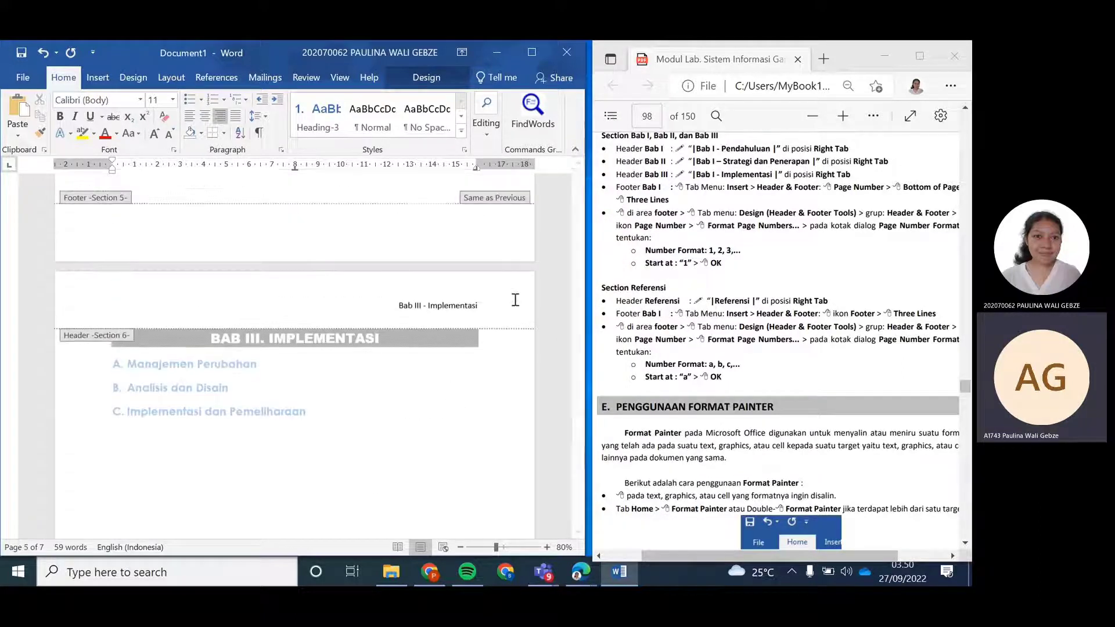
{"action": "scroll", "coordinate": [441, 325], "scroll_direction": "up", "scroll_amount": 20}
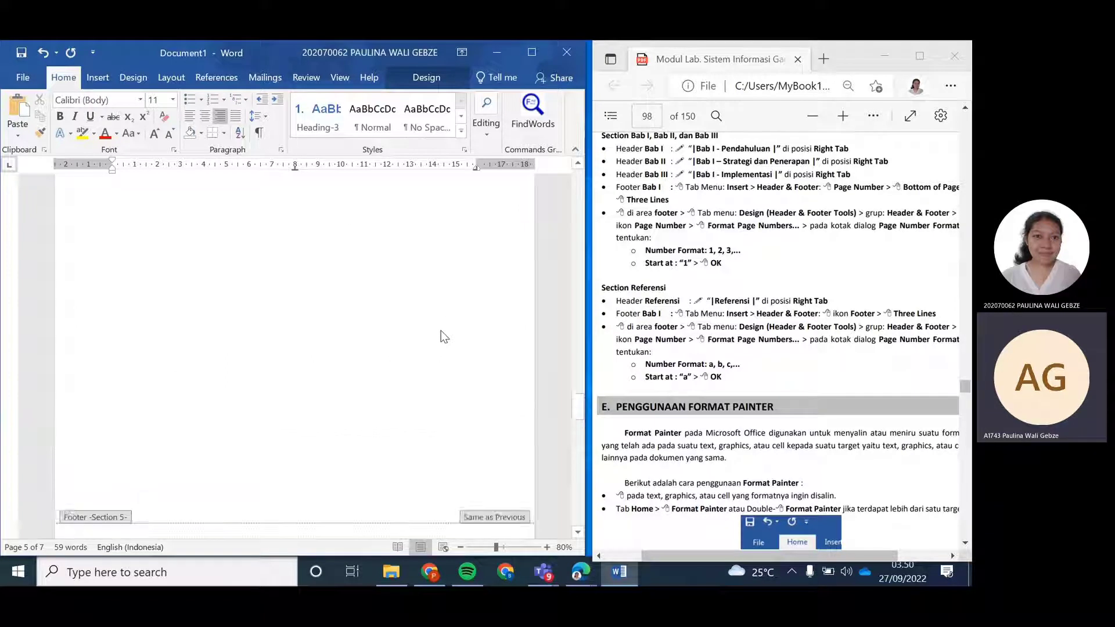
{"action": "scroll", "coordinate": [450, 347], "scroll_direction": "up", "scroll_amount": 15}
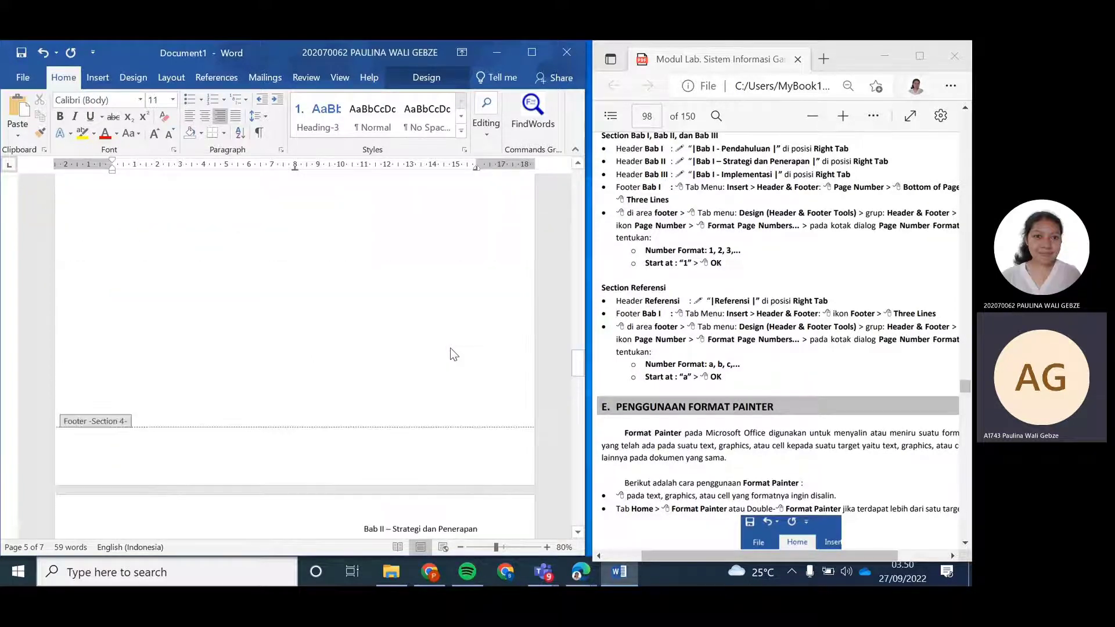
{"action": "scroll", "coordinate": [418, 337], "scroll_direction": "down", "scroll_amount": 10}
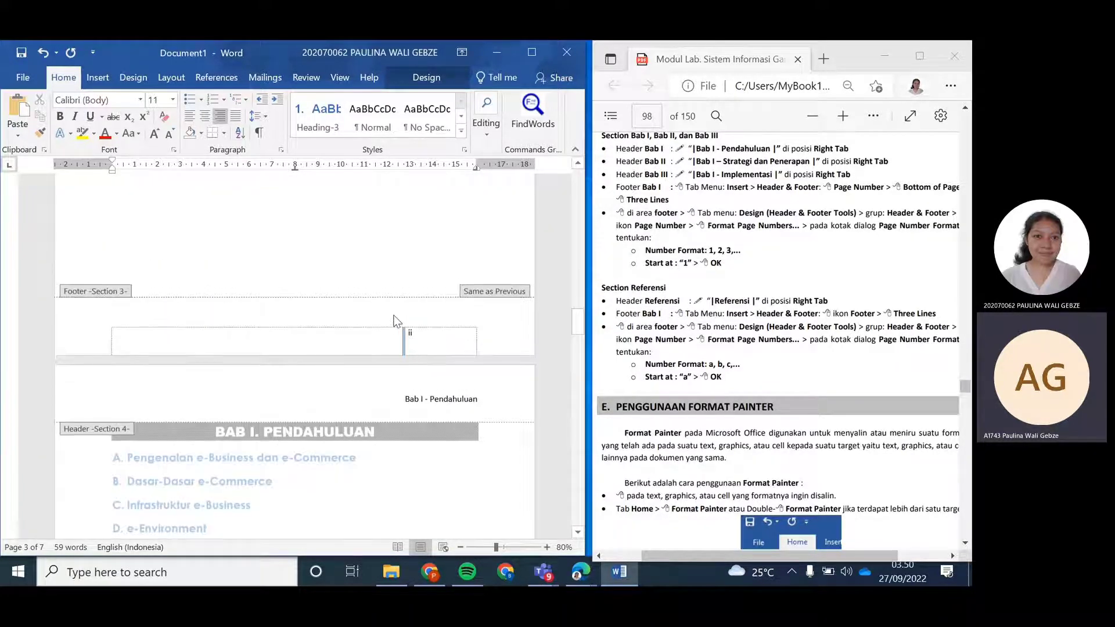
{"action": "scroll", "coordinate": [424, 372], "scroll_direction": "down", "scroll_amount": 10}
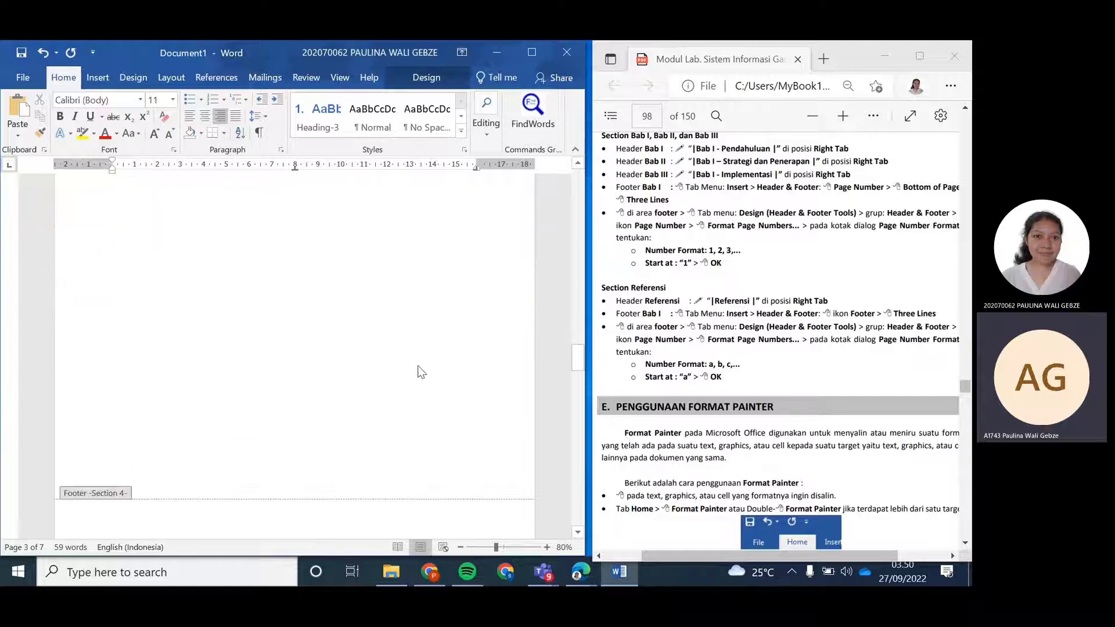
{"action": "scroll", "coordinate": [438, 396], "scroll_direction": "down", "scroll_amount": 15}
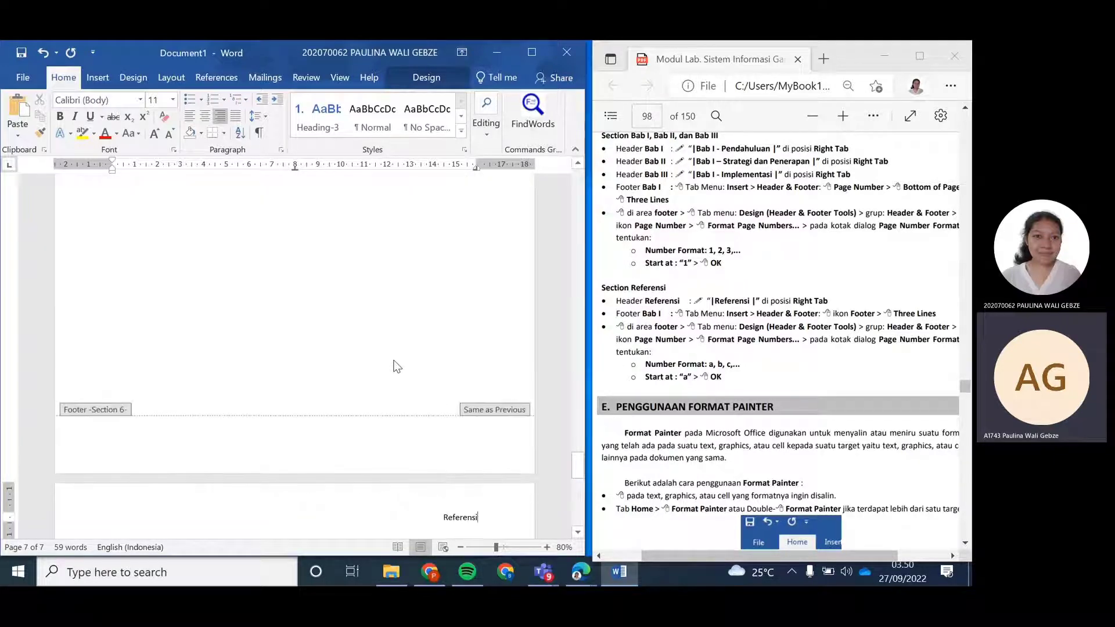
{"action": "scroll", "coordinate": [405, 371], "scroll_direction": "up", "scroll_amount": 20}
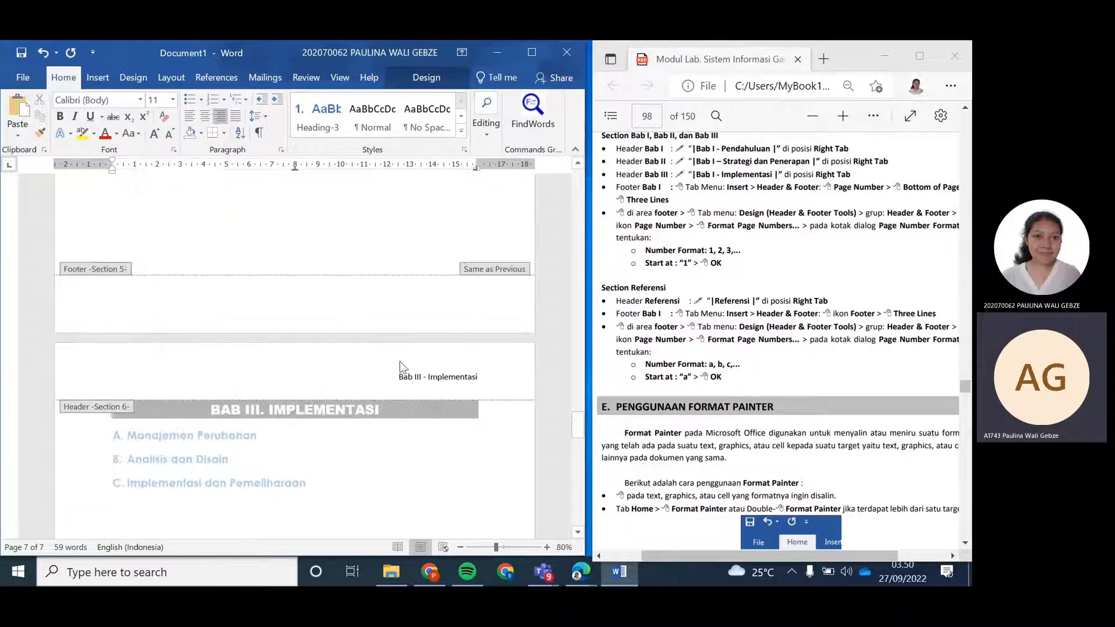
{"action": "scroll", "coordinate": [400, 361], "scroll_direction": "up", "scroll_amount": 3}
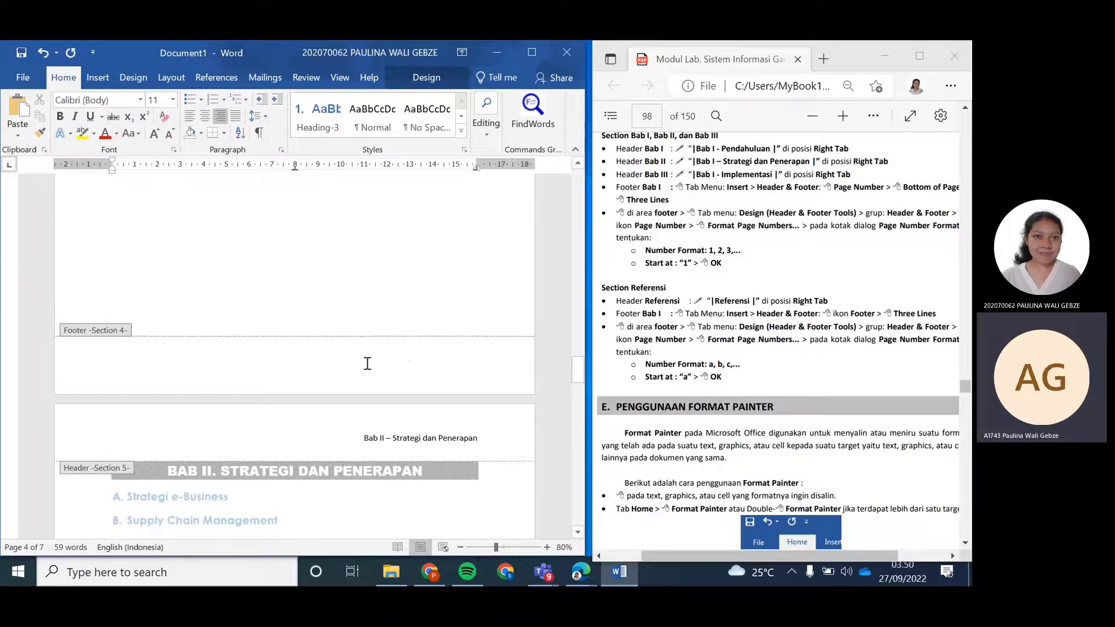
Insert a Three Lines page number at the bottom of the page in the Section 4 footer
{"action": "left_click", "coordinate": [376, 360]}
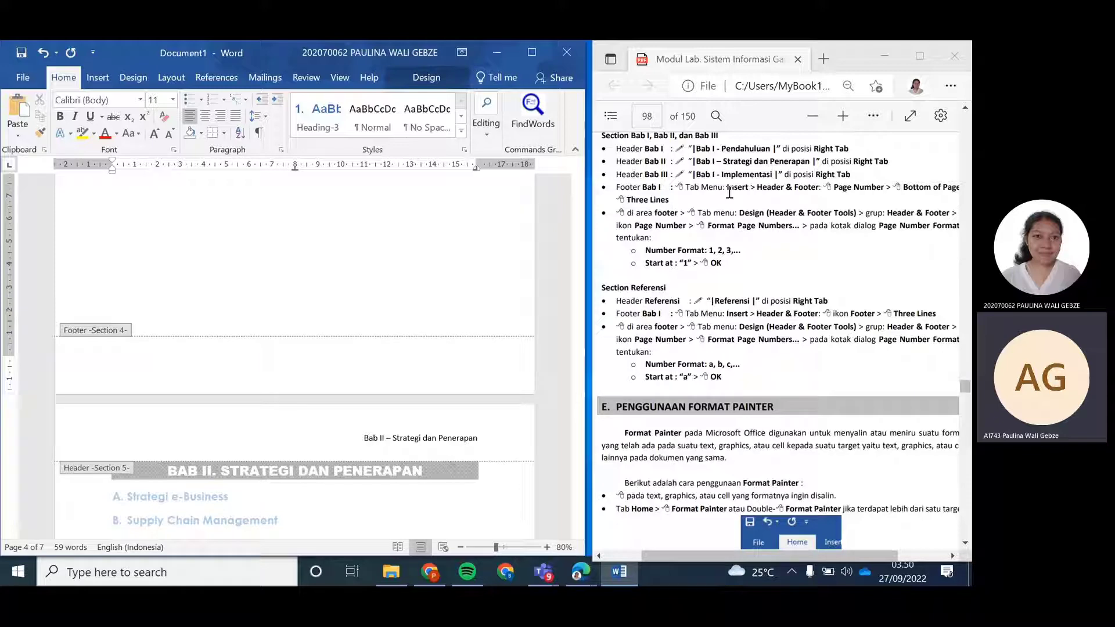
{"action": "left_click", "coordinate": [102, 81]}
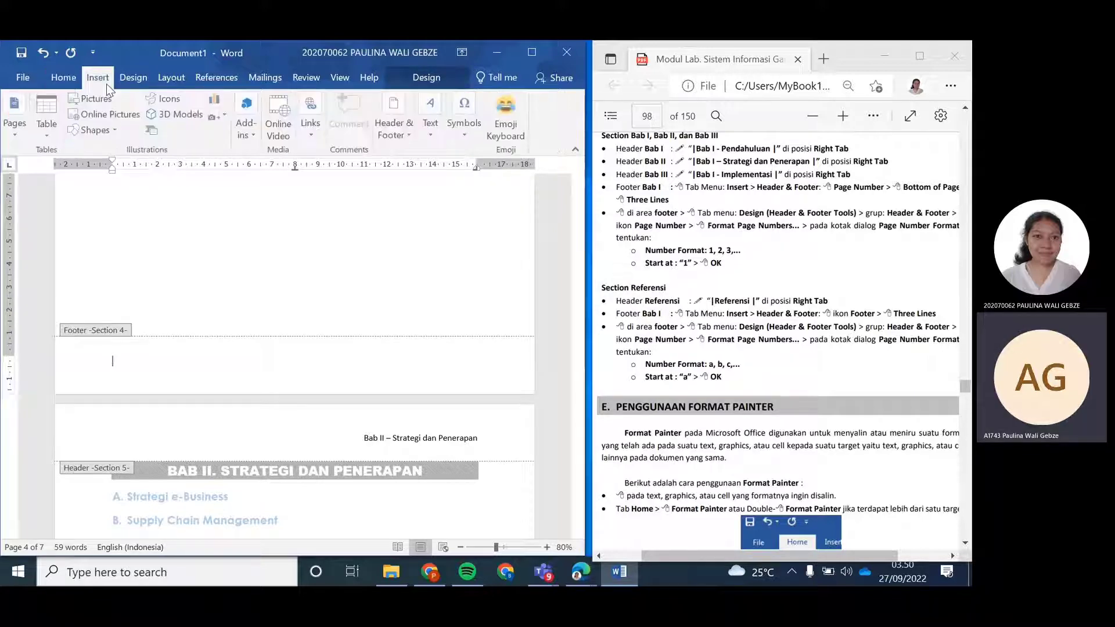
{"action": "left_click", "coordinate": [399, 132]}
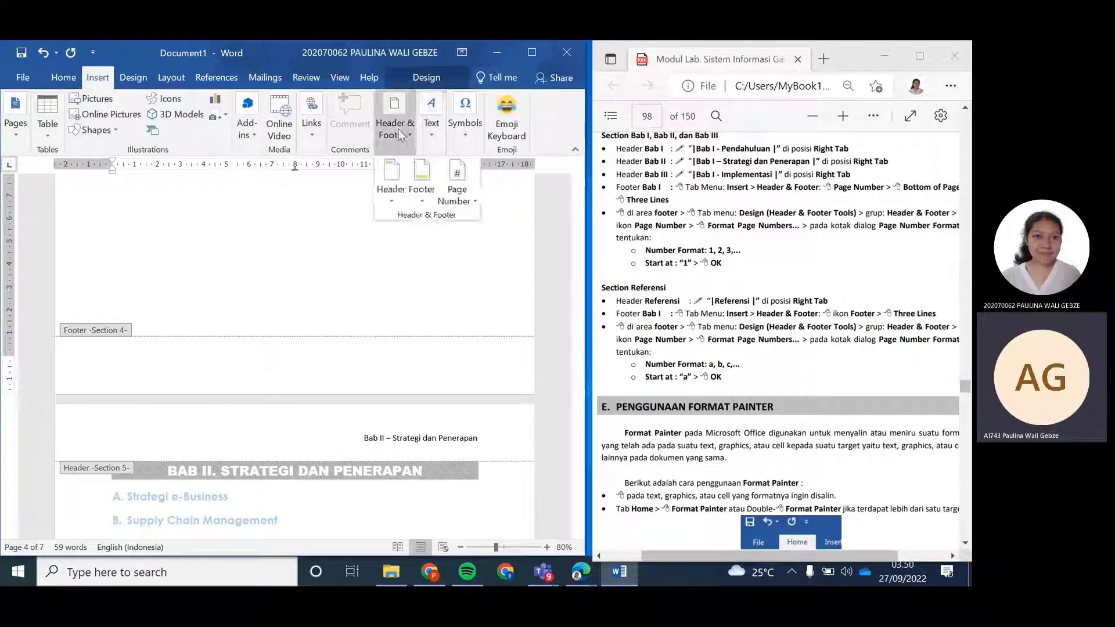
{"action": "left_click", "coordinate": [454, 199]}
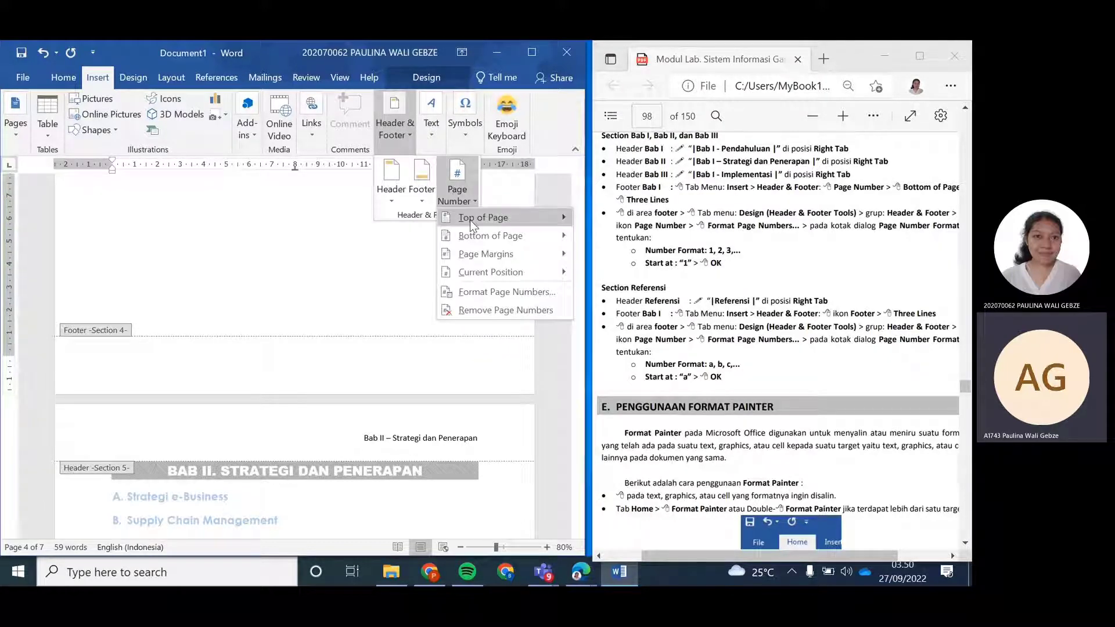
{"action": "mouse_move", "coordinate": [469, 217]}
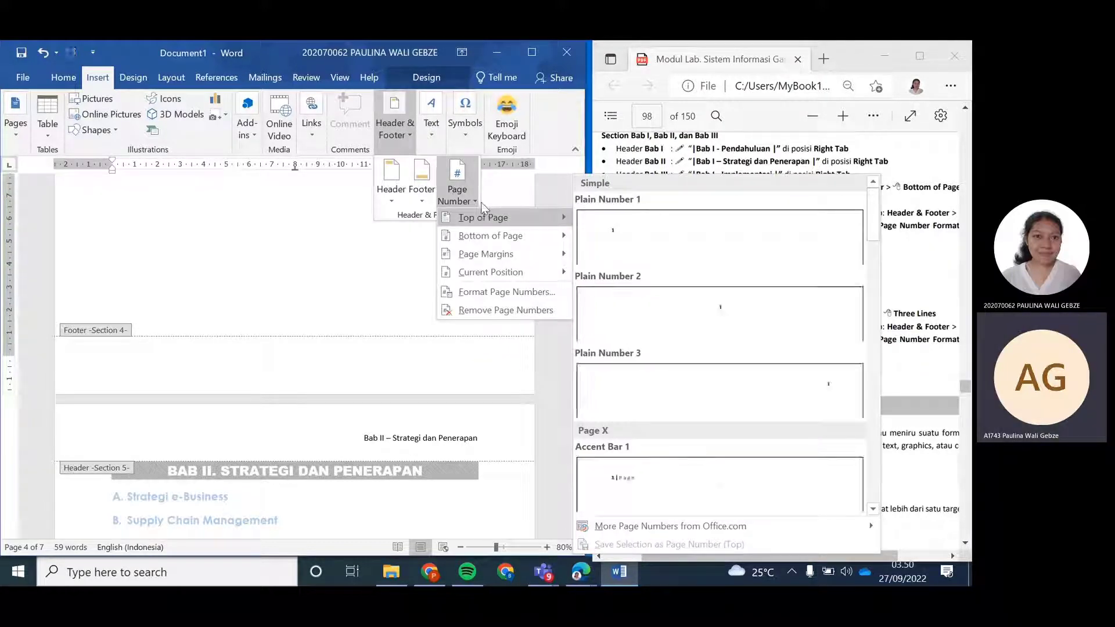
{"action": "left_click", "coordinate": [466, 201]}
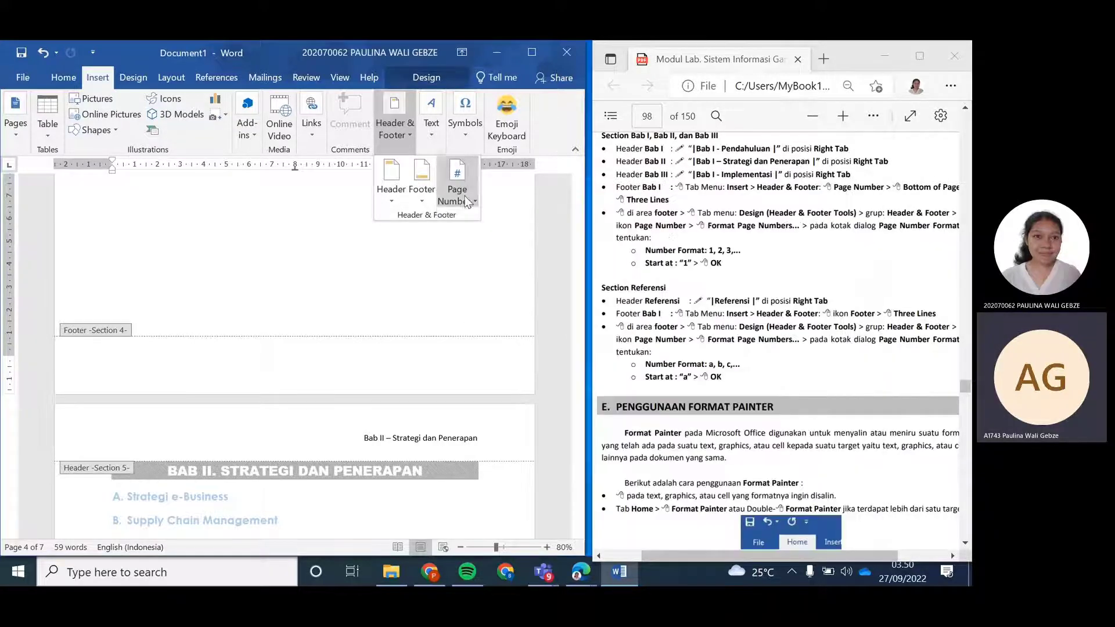
{"action": "scroll", "coordinate": [697, 229], "scroll_direction": "up", "scroll_amount": 2}
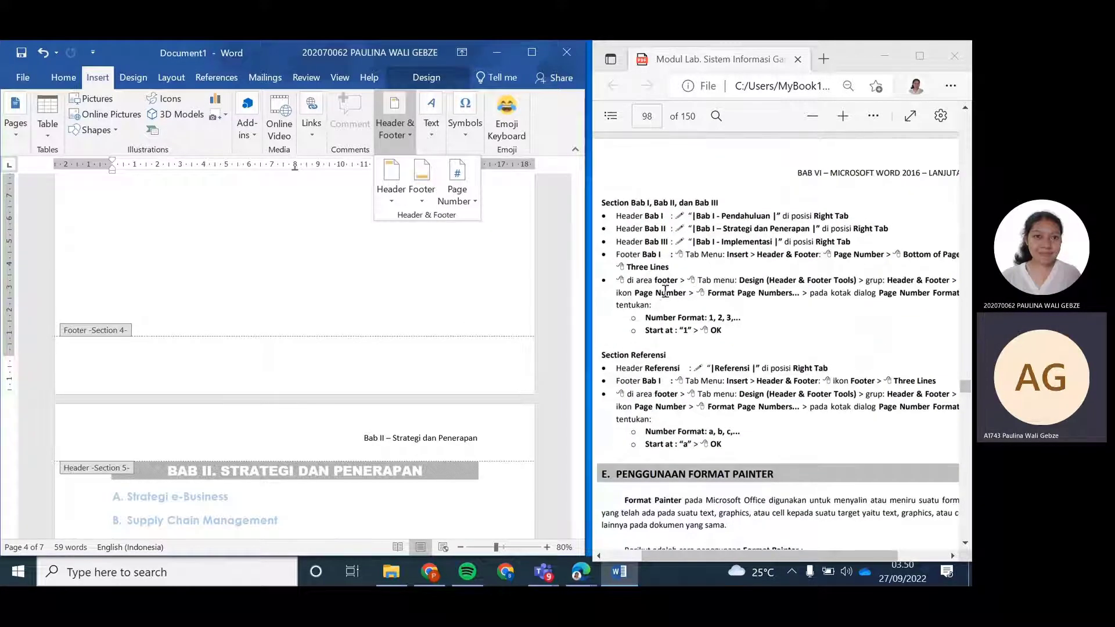
{"action": "scroll", "coordinate": [689, 368], "scroll_direction": "down", "scroll_amount": 2}
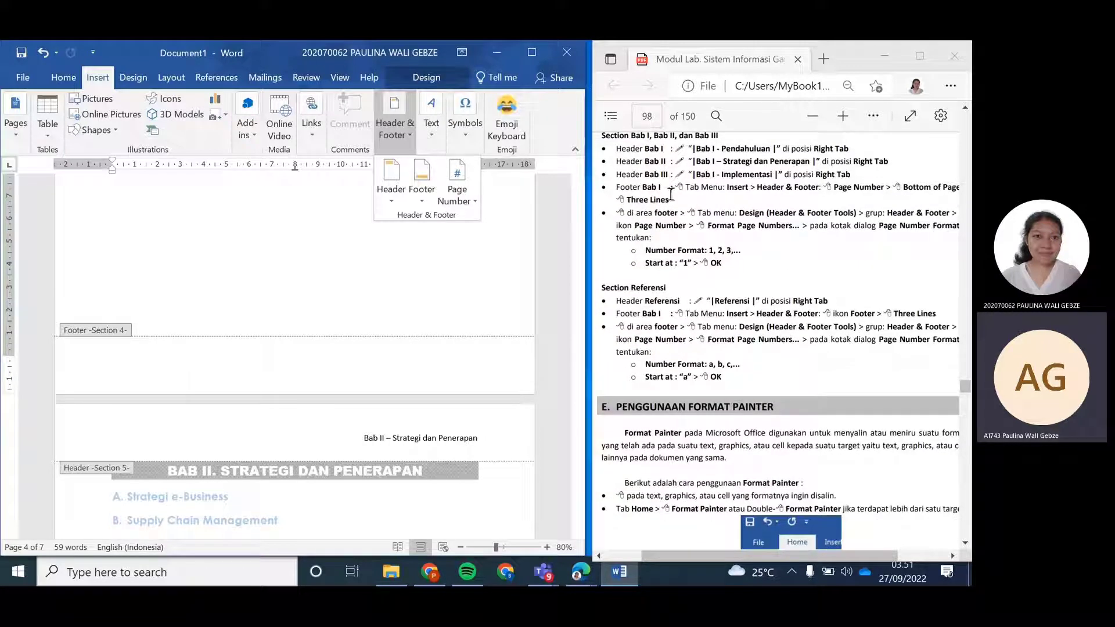
{"action": "left_click", "coordinate": [453, 195]}
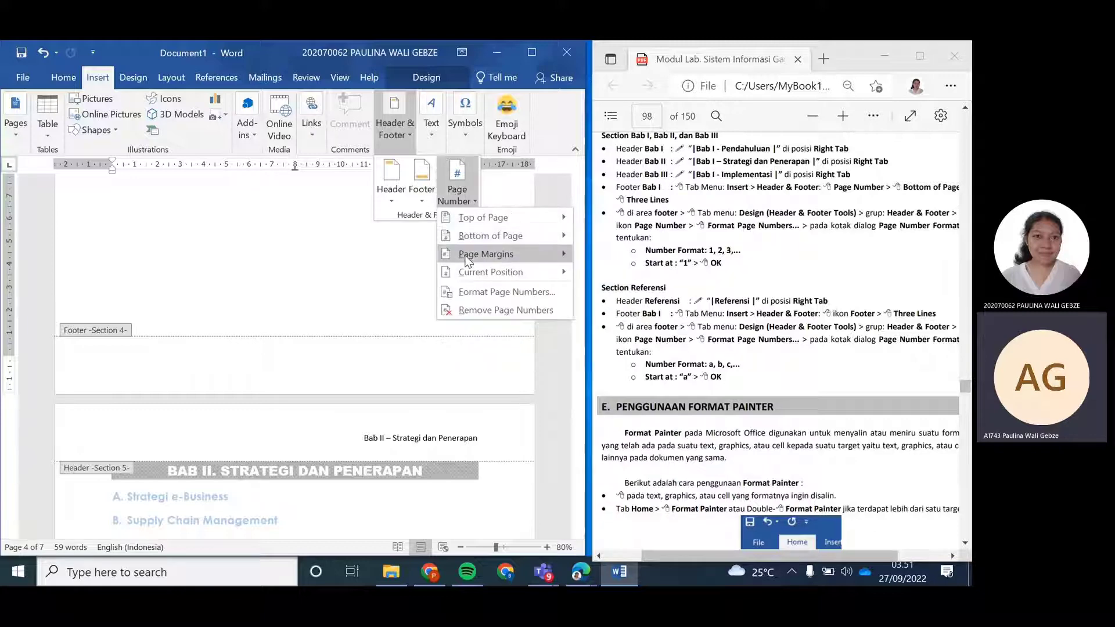
{"action": "mouse_move", "coordinate": [485, 237]}
{"action": "scroll", "coordinate": [662, 331], "scroll_direction": "down", "scroll_amount": 10}
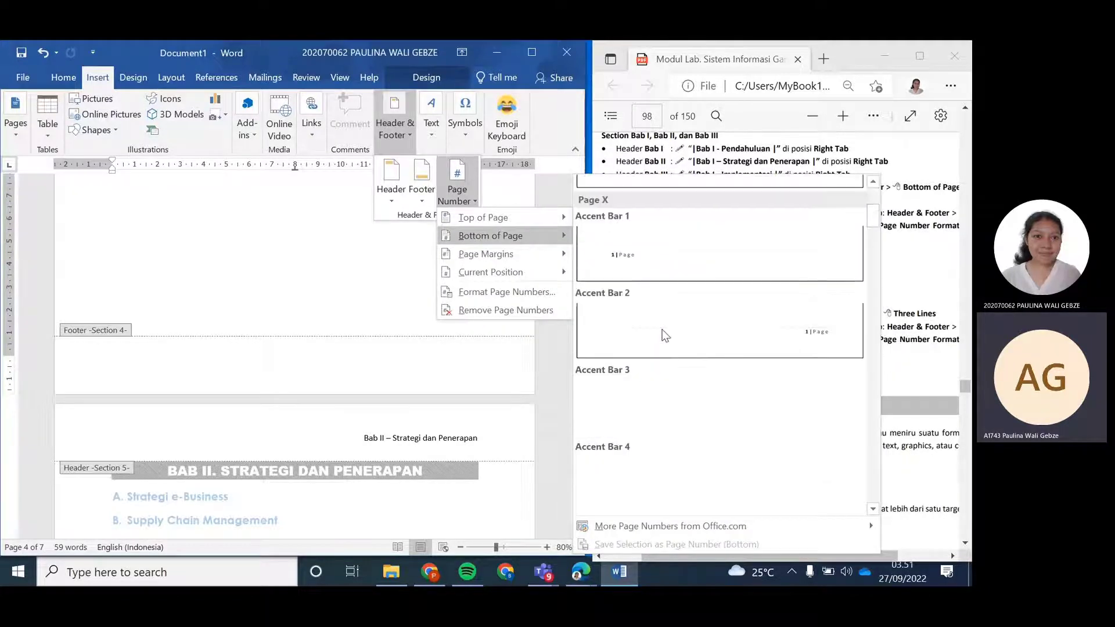
{"action": "scroll", "coordinate": [673, 384], "scroll_direction": "down", "scroll_amount": 5}
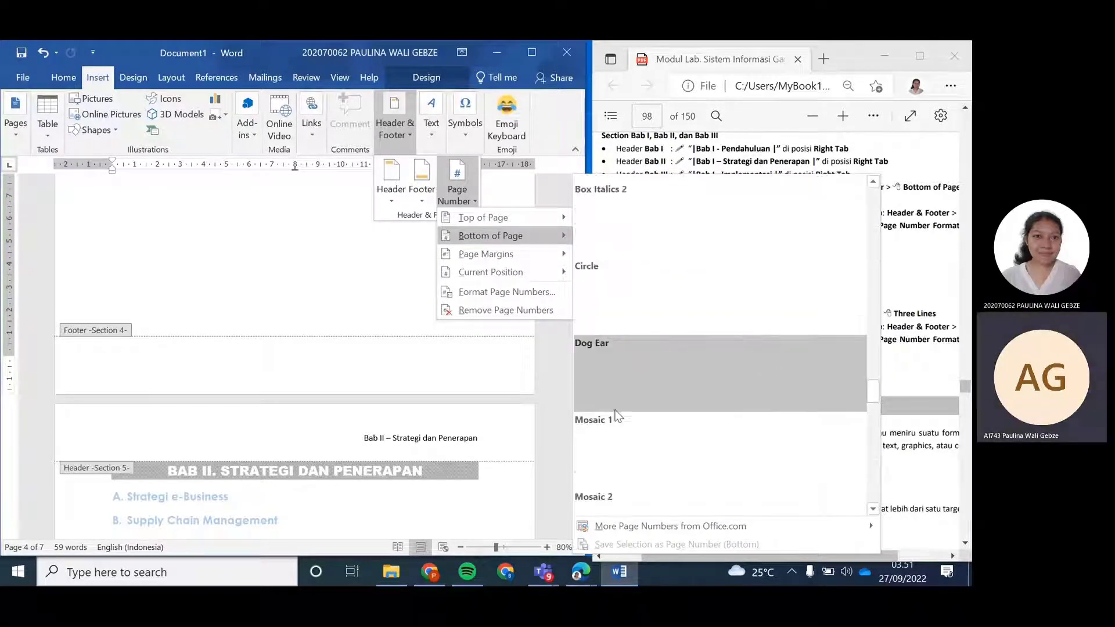
{"action": "scroll", "coordinate": [748, 303], "scroll_direction": "up", "scroll_amount": 3}
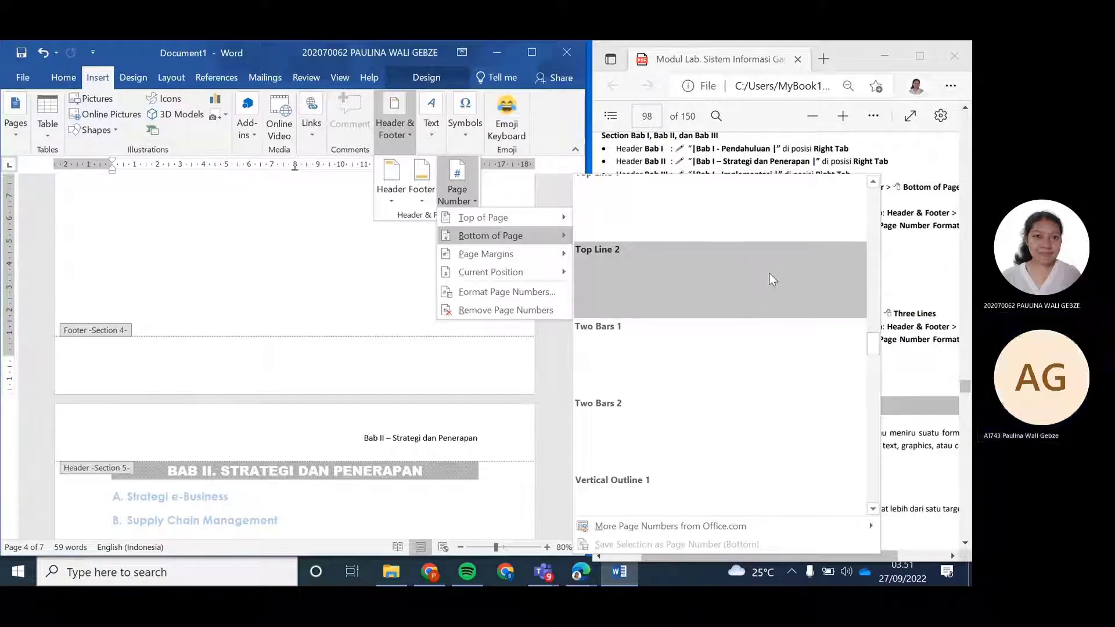
{"action": "scroll", "coordinate": [697, 379], "scroll_direction": "up", "scroll_amount": 2}
{"action": "scroll", "coordinate": [697, 406], "scroll_direction": "down", "scroll_amount": 2}
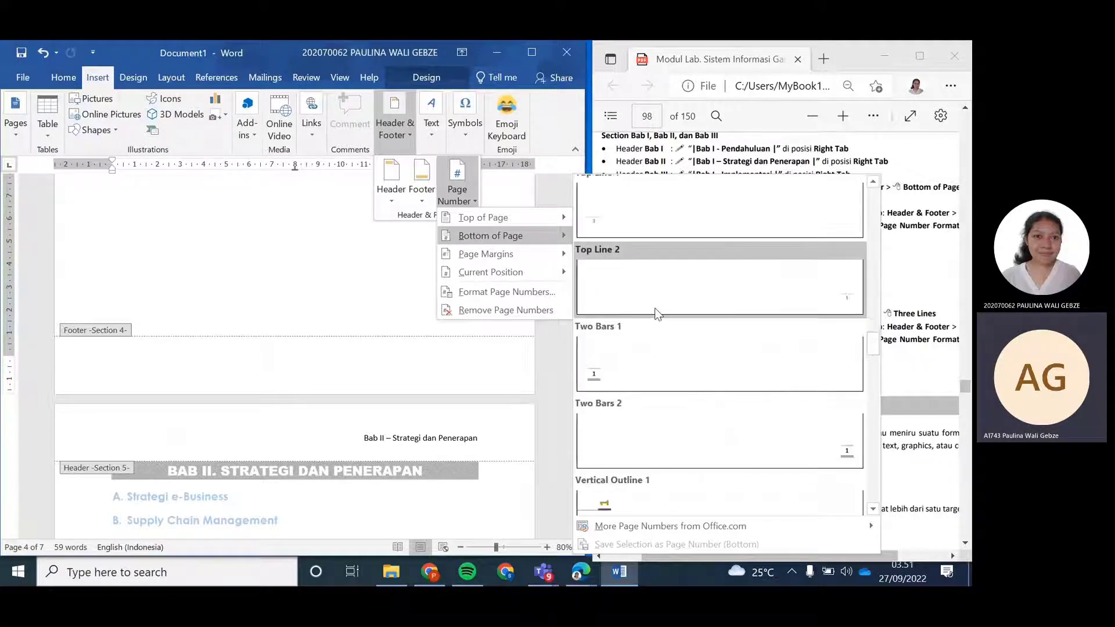
{"action": "scroll", "coordinate": [654, 312], "scroll_direction": "up", "scroll_amount": 2}
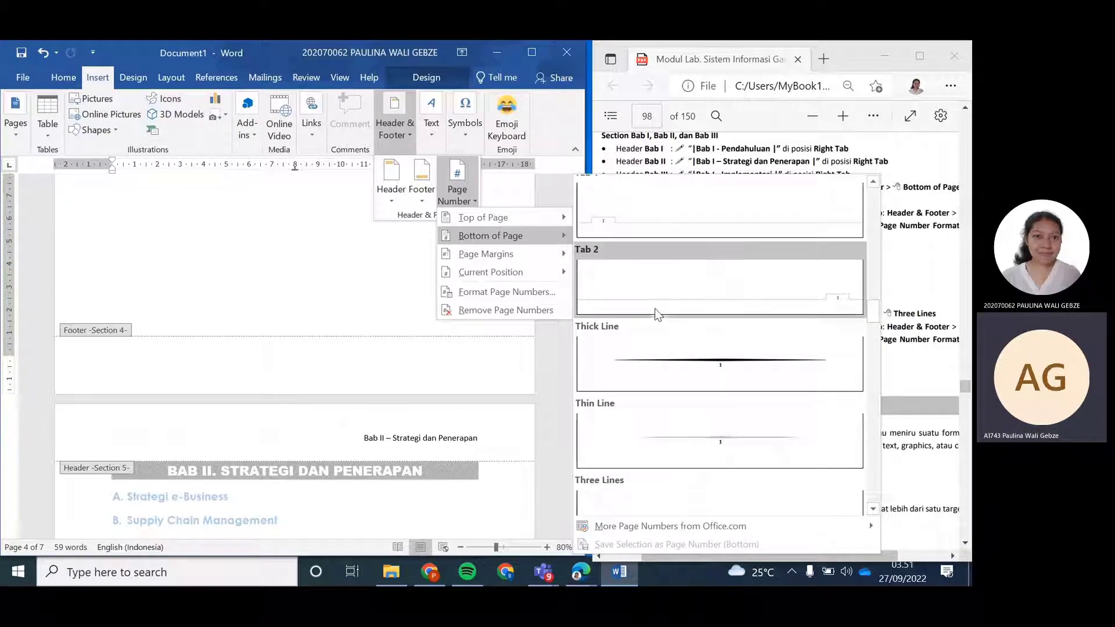
{"action": "left_click", "coordinate": [659, 482]}
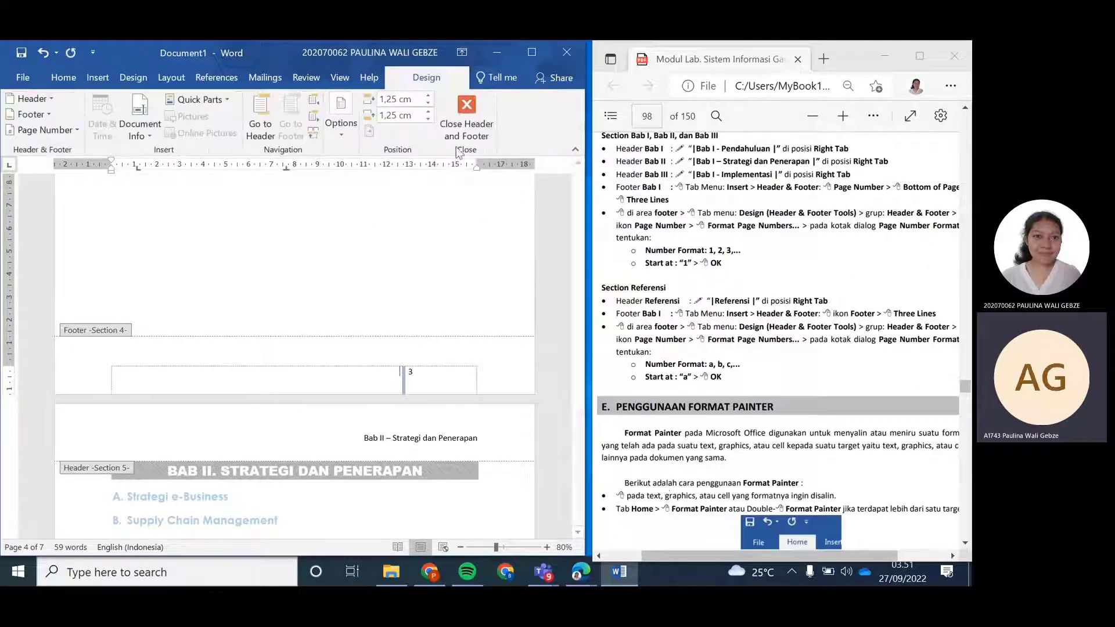
Set the Section 4 page numbering to start at 1
{"action": "left_click", "coordinate": [404, 377]}
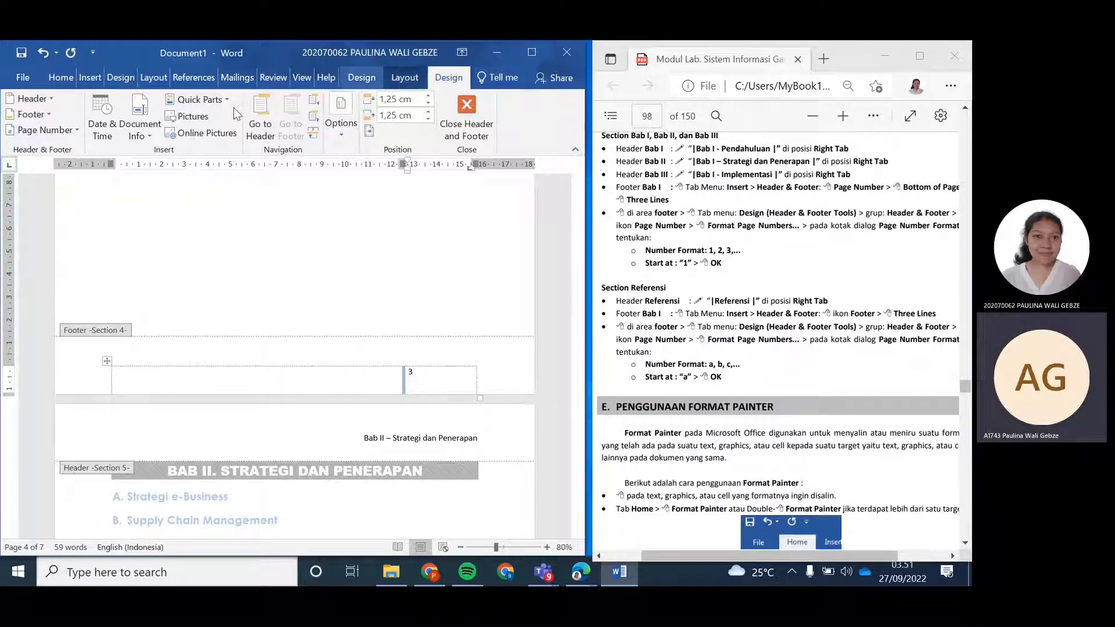
{"action": "left_click", "coordinate": [44, 130]}
{"action": "left_click", "coordinate": [86, 225]}
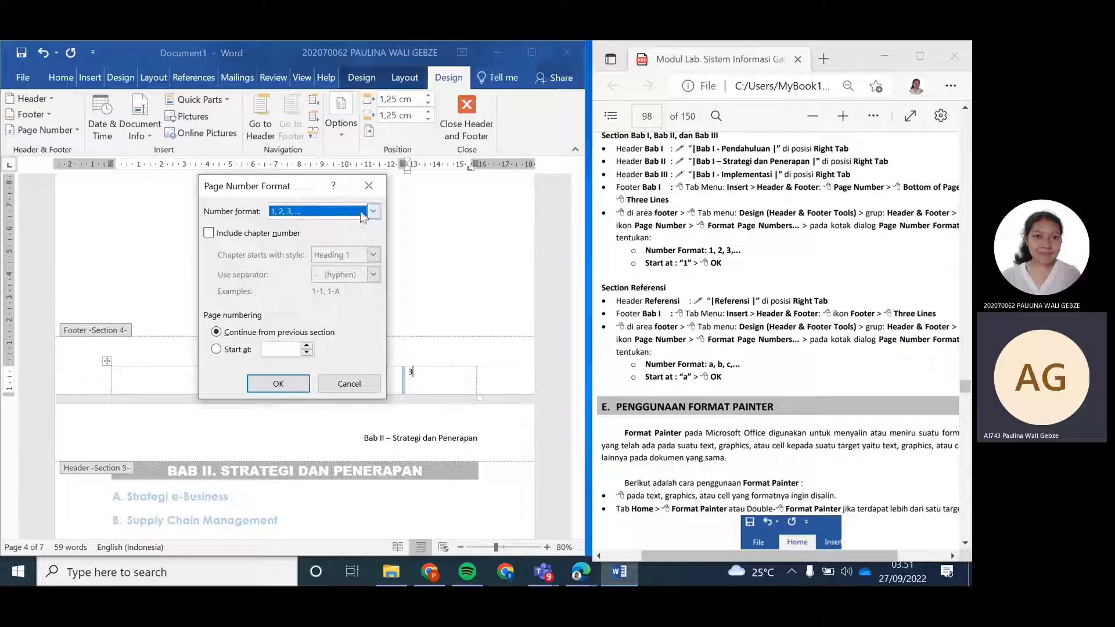
{"action": "left_click", "coordinate": [219, 349]}
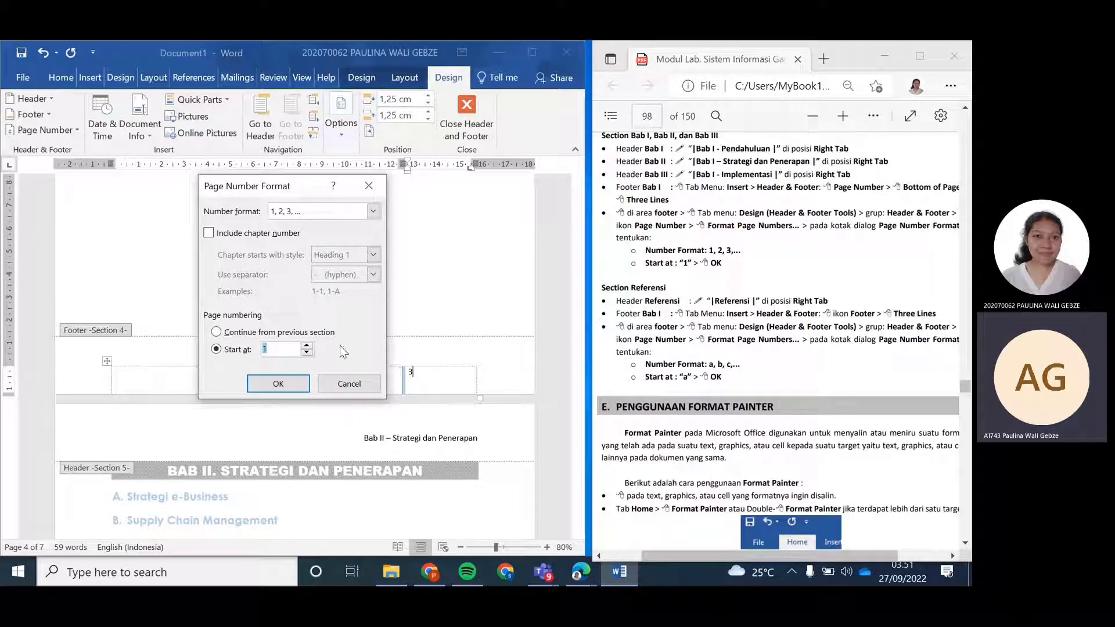
{"action": "left_click", "coordinate": [278, 383]}
Check the footer page numbers of Sections 4 to 6 and read the module's instructions for the Referensi section
{"action": "scroll", "coordinate": [419, 336], "scroll_direction": "up", "scroll_amount": 4}
{"action": "scroll", "coordinate": [514, 323], "scroll_direction": "down", "scroll_amount": 3}
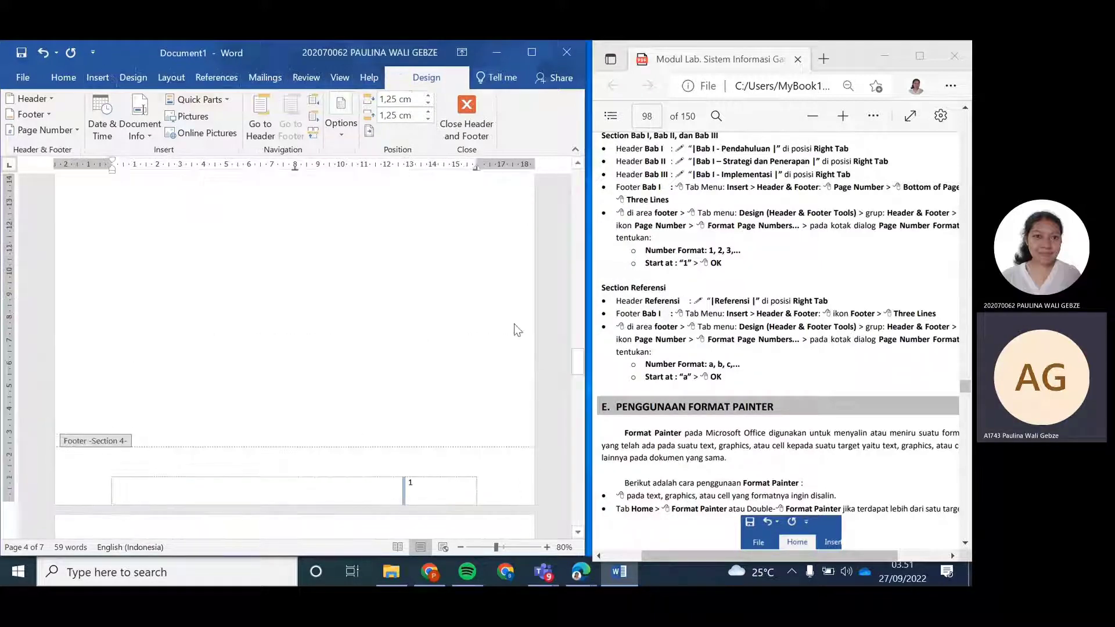
{"action": "scroll", "coordinate": [483, 321], "scroll_direction": "down", "scroll_amount": 3}
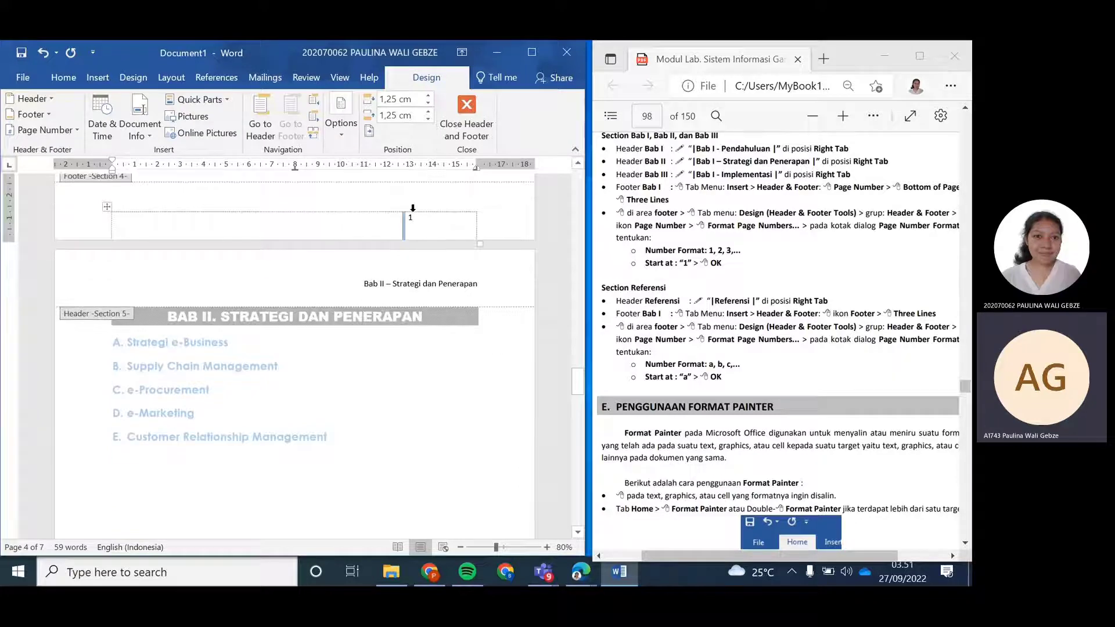
{"action": "scroll", "coordinate": [427, 294], "scroll_direction": "down", "scroll_amount": 5}
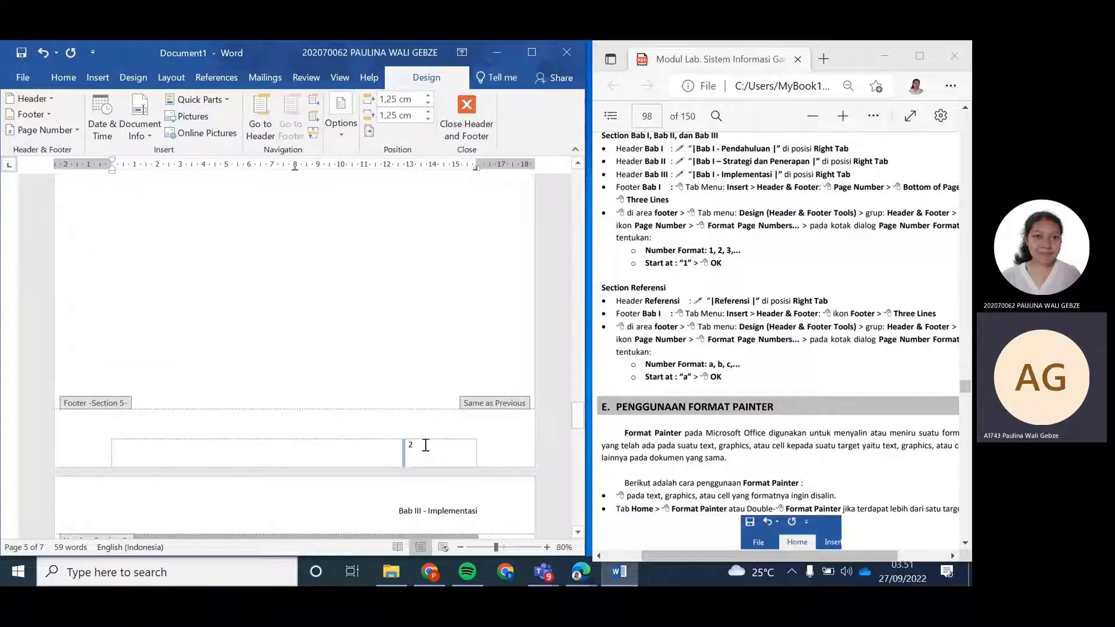
{"action": "scroll", "coordinate": [425, 444], "scroll_direction": "down", "scroll_amount": 8}
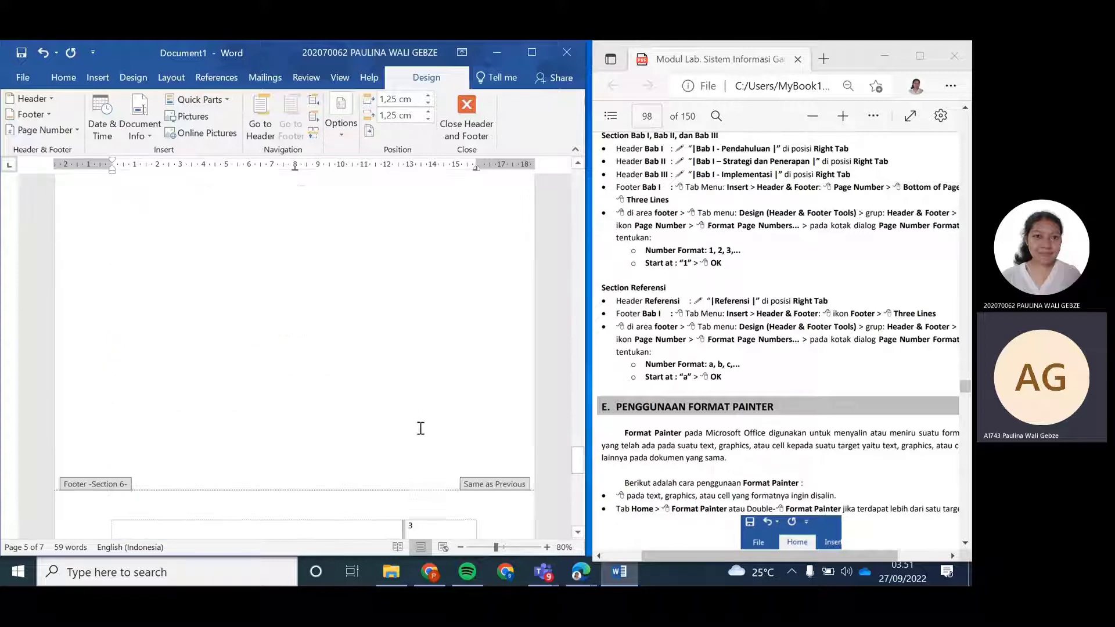
{"action": "scroll", "coordinate": [422, 406], "scroll_direction": "down", "scroll_amount": 4}
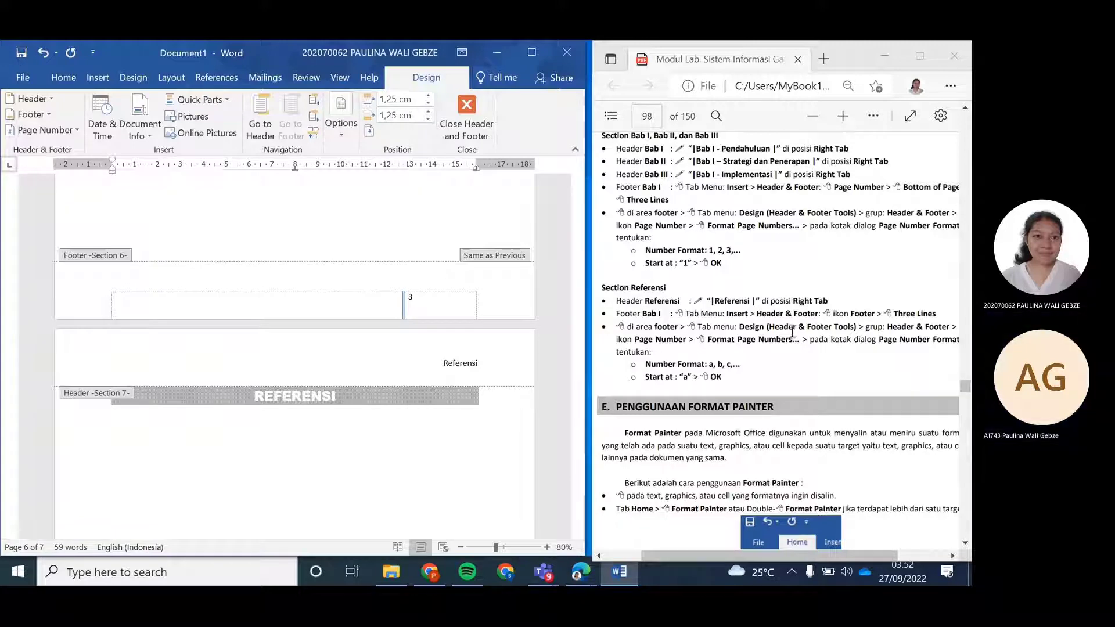
{"action": "scroll", "coordinate": [681, 339], "scroll_direction": "down", "scroll_amount": 4}
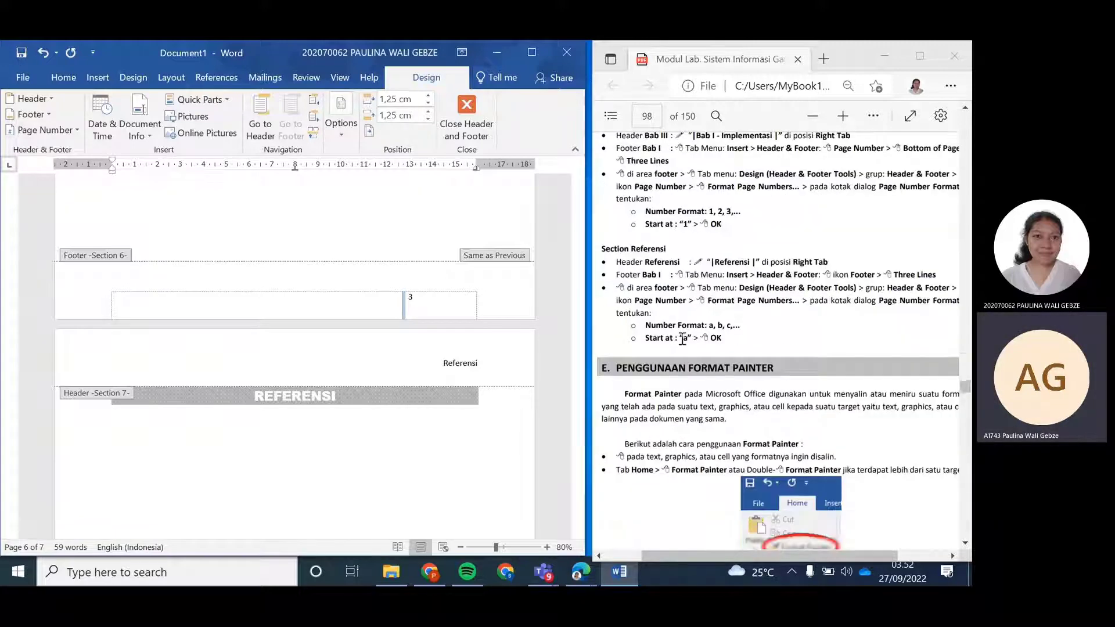
{"action": "scroll", "coordinate": [684, 283], "scroll_direction": "up", "scroll_amount": 4}
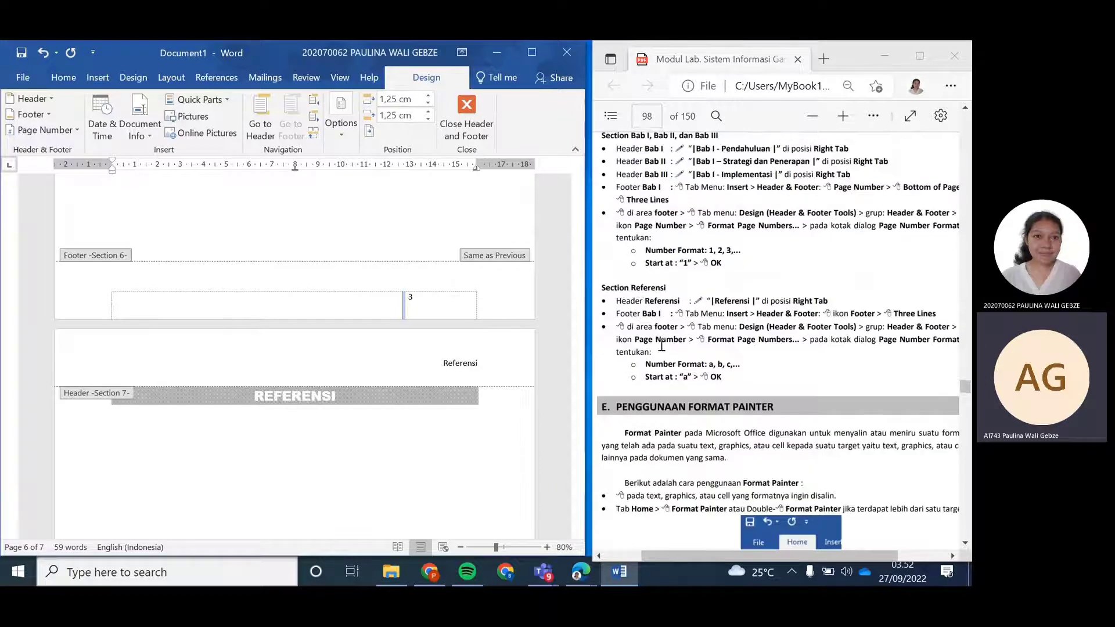
Insert a Plain Number 2 page number at the bottom of the page in the Section 7 footer
{"action": "scroll", "coordinate": [510, 345], "scroll_direction": "down", "scroll_amount": 5}
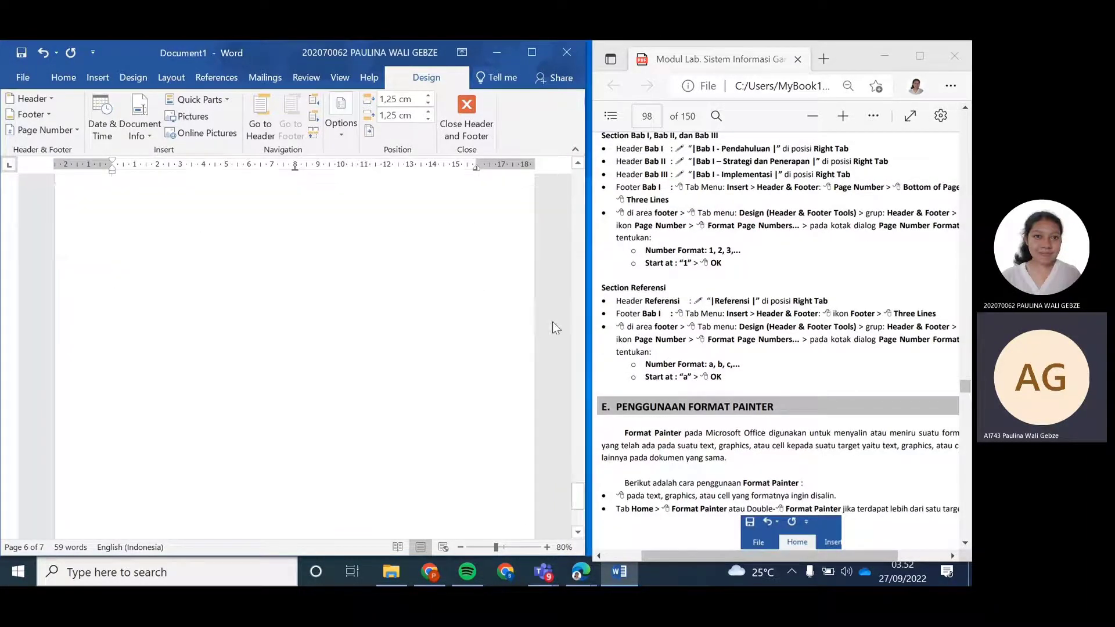
{"action": "scroll", "coordinate": [546, 337], "scroll_direction": "down", "scroll_amount": 3}
{"action": "left_click", "coordinate": [372, 507]}
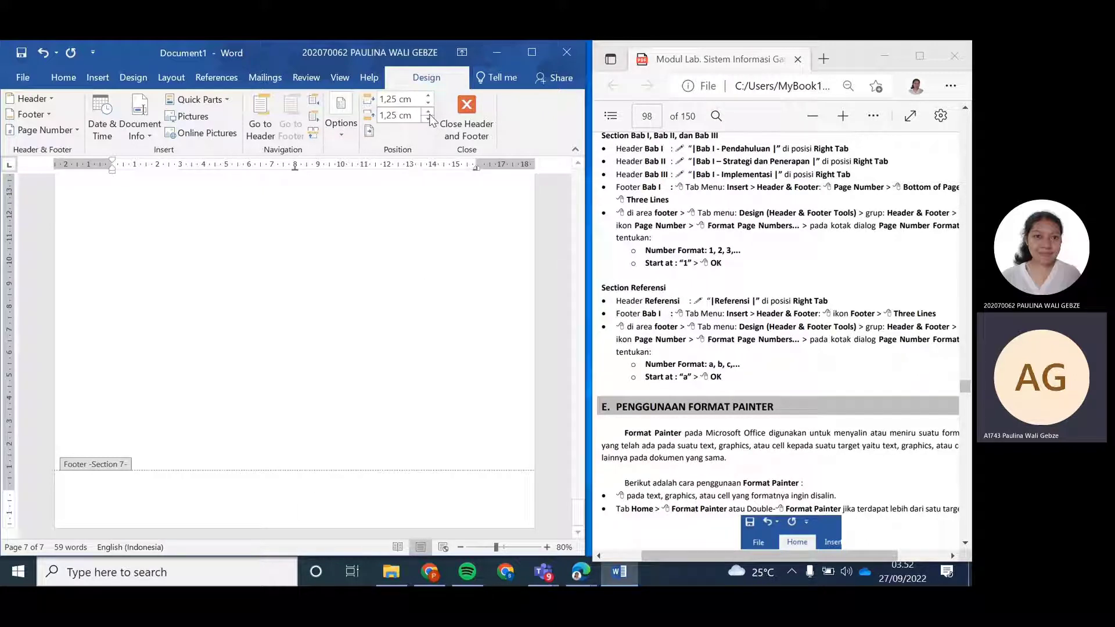
{"action": "left_click", "coordinate": [98, 80]}
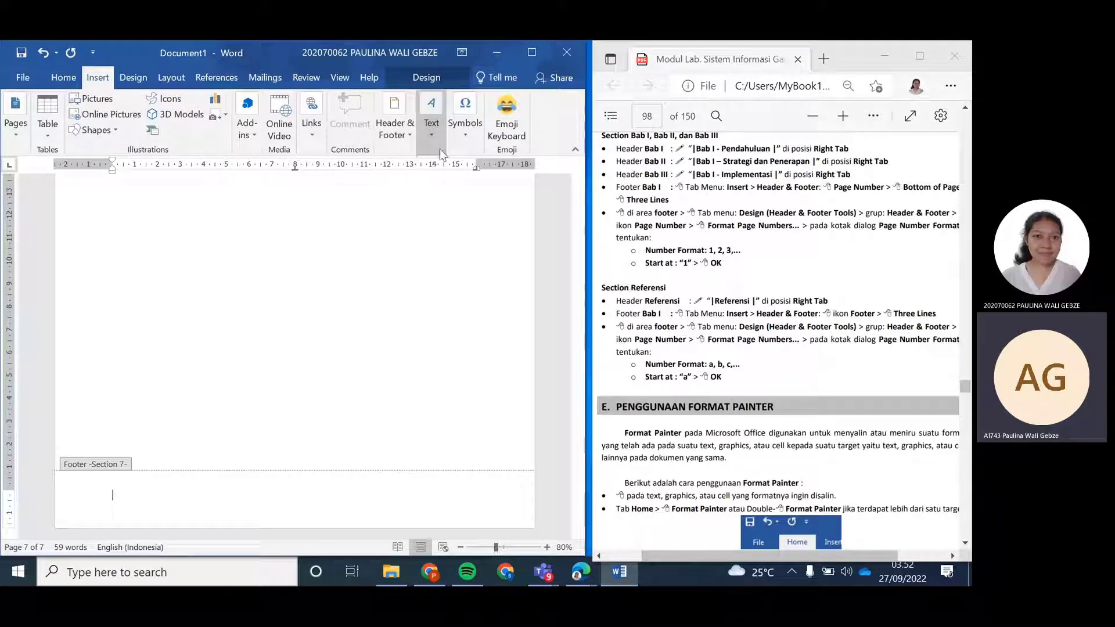
{"action": "left_click", "coordinate": [406, 137]}
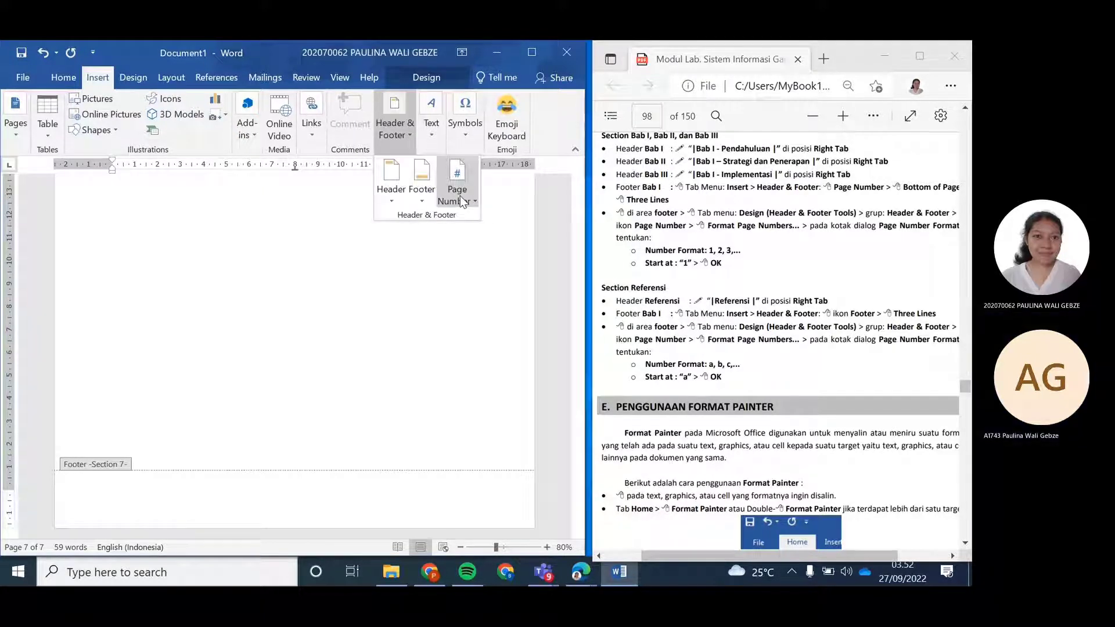
{"action": "left_click", "coordinate": [459, 199]}
{"action": "mouse_move", "coordinate": [491, 235]}
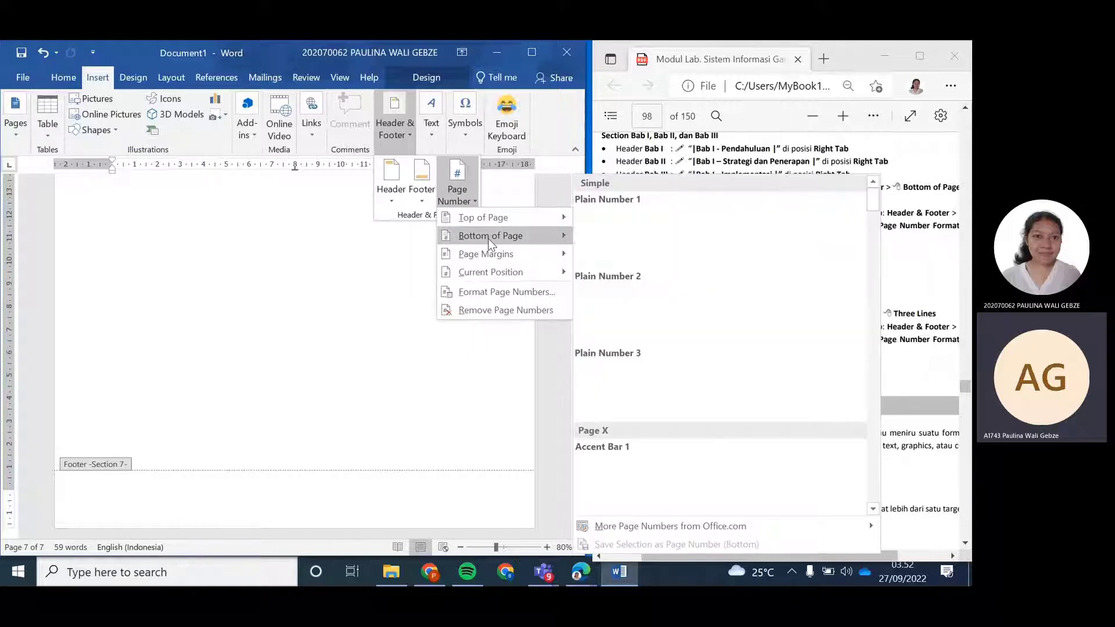
{"action": "left_click", "coordinate": [708, 310]}
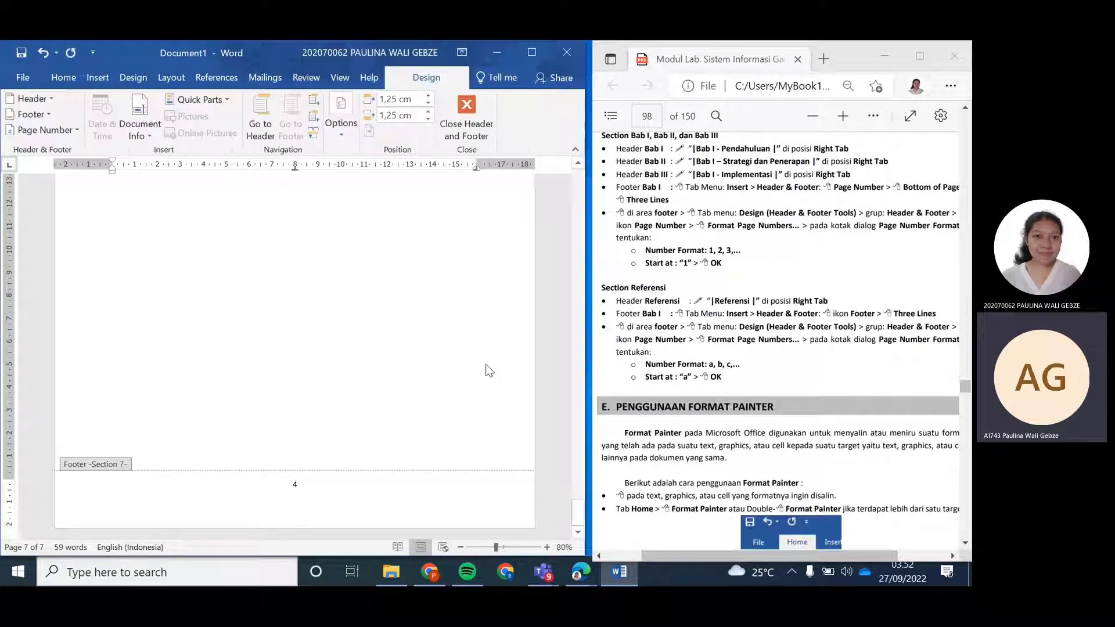
Format the Section 7 page number as a, b, c, … and start its numbering at a
{"action": "left_click", "coordinate": [72, 130]}
{"action": "mouse_move", "coordinate": [87, 196]}
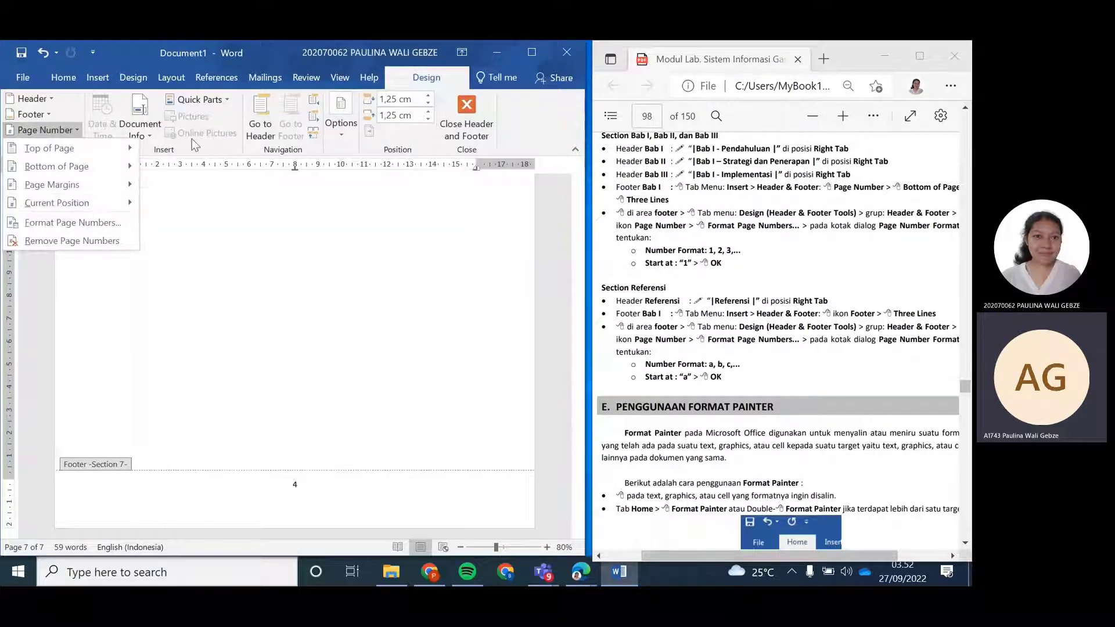
{"action": "left_click", "coordinate": [105, 223]}
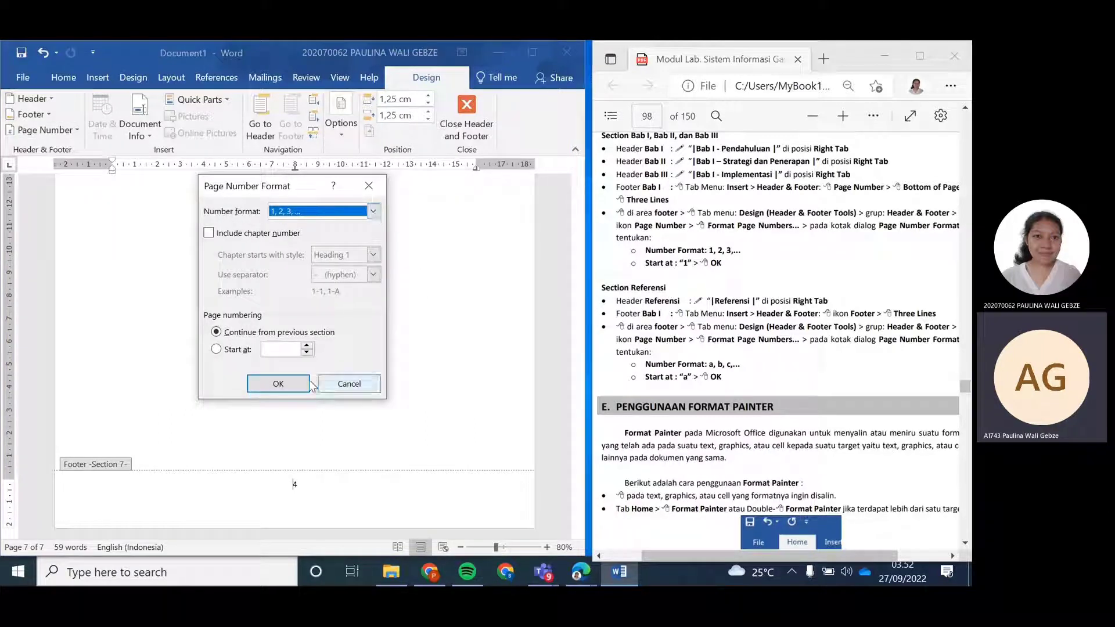
{"action": "left_click", "coordinate": [373, 210]}
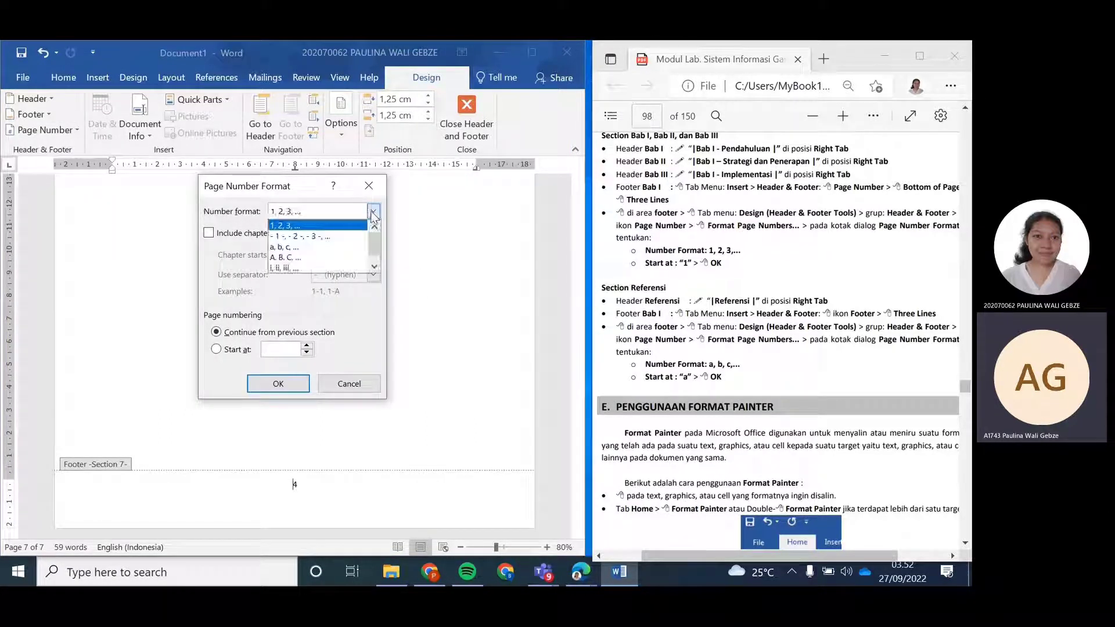
{"action": "left_click", "coordinate": [302, 241]}
{"action": "left_click", "coordinate": [238, 349]}
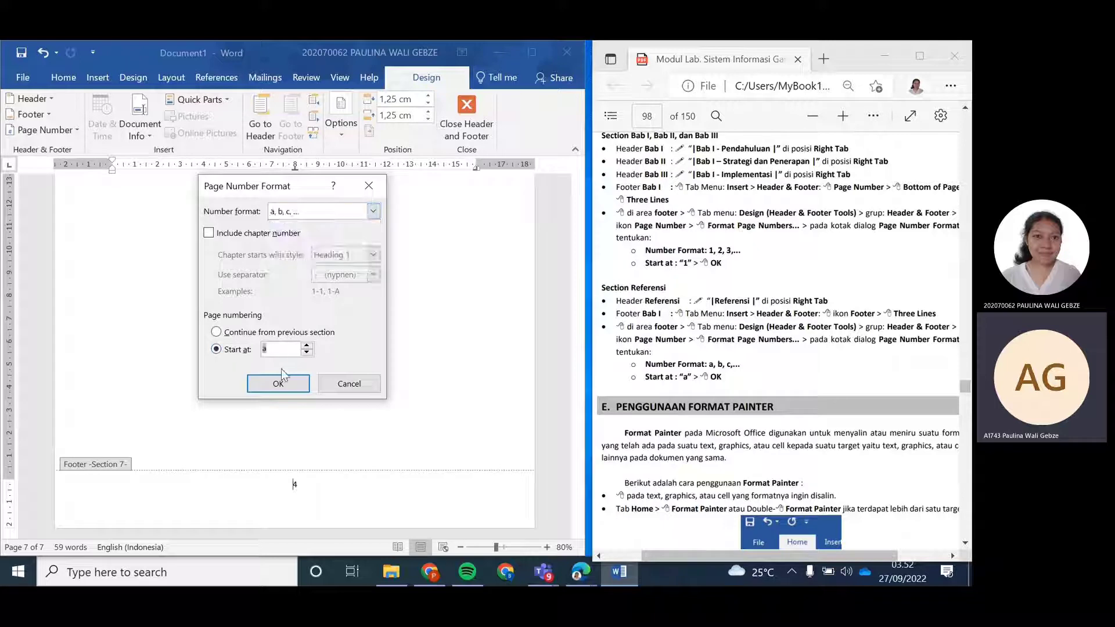
{"action": "left_click", "coordinate": [278, 383]}
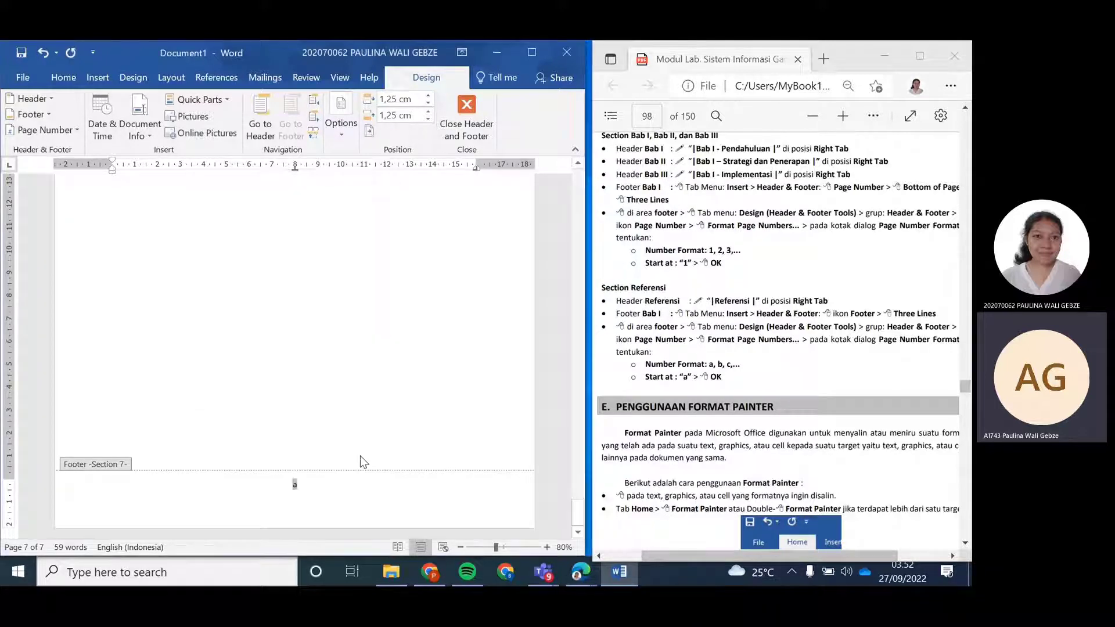
Check the headers and footers of the Referensi and Bab sections and read the module's instructions for creating the table of contents
{"action": "scroll", "coordinate": [356, 434], "scroll_direction": "up", "scroll_amount": 6}
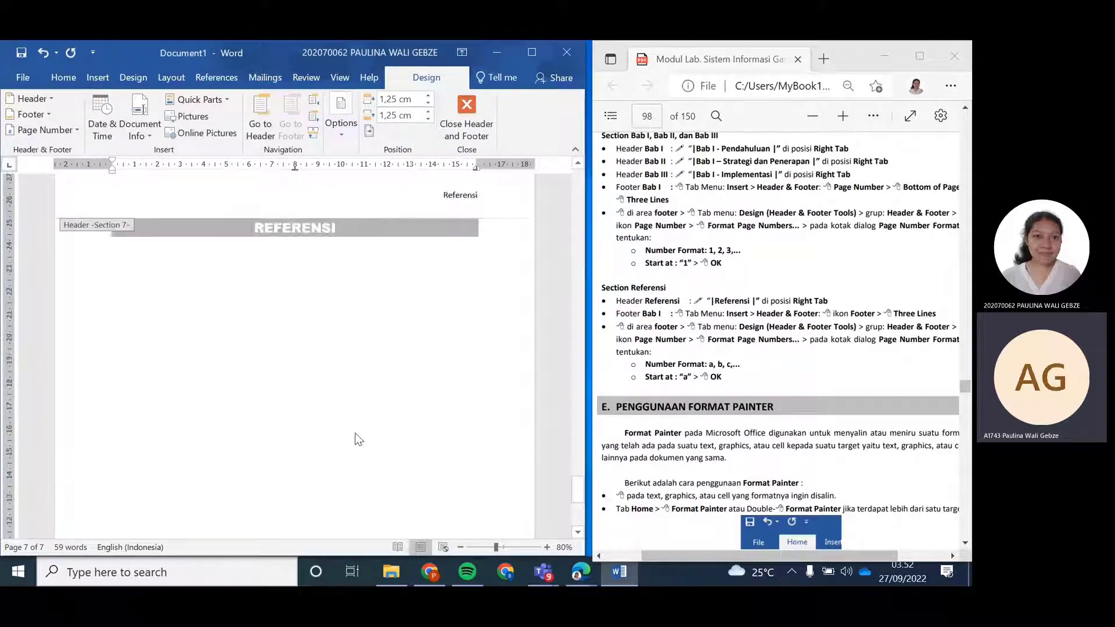
{"action": "scroll", "coordinate": [347, 429], "scroll_direction": "down", "scroll_amount": 6}
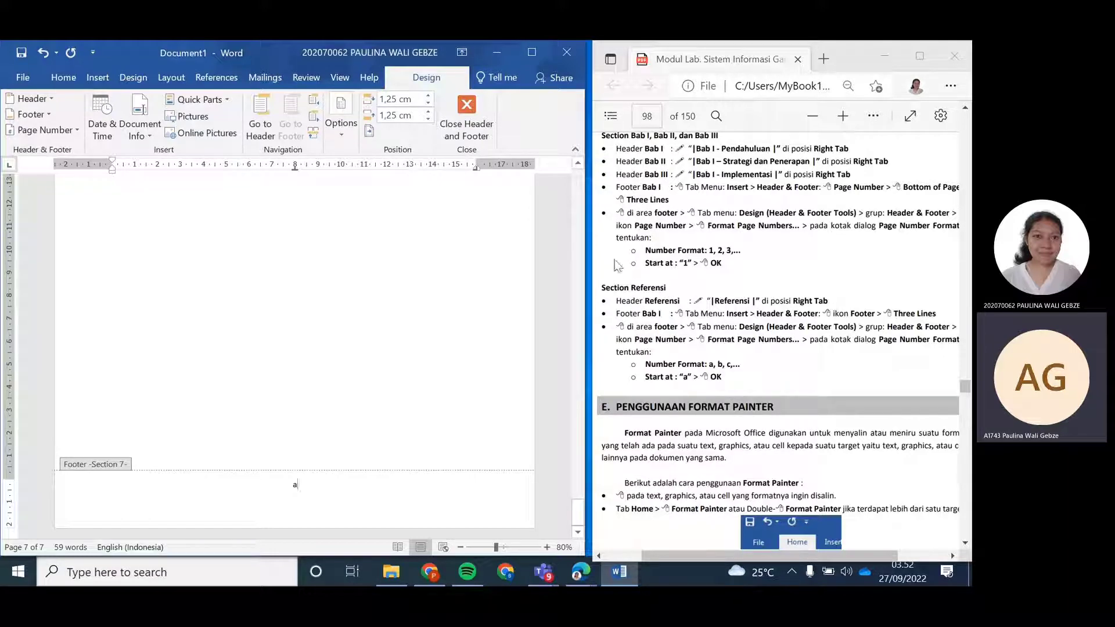
{"action": "scroll", "coordinate": [669, 286], "scroll_direction": "down", "scroll_amount": 2}
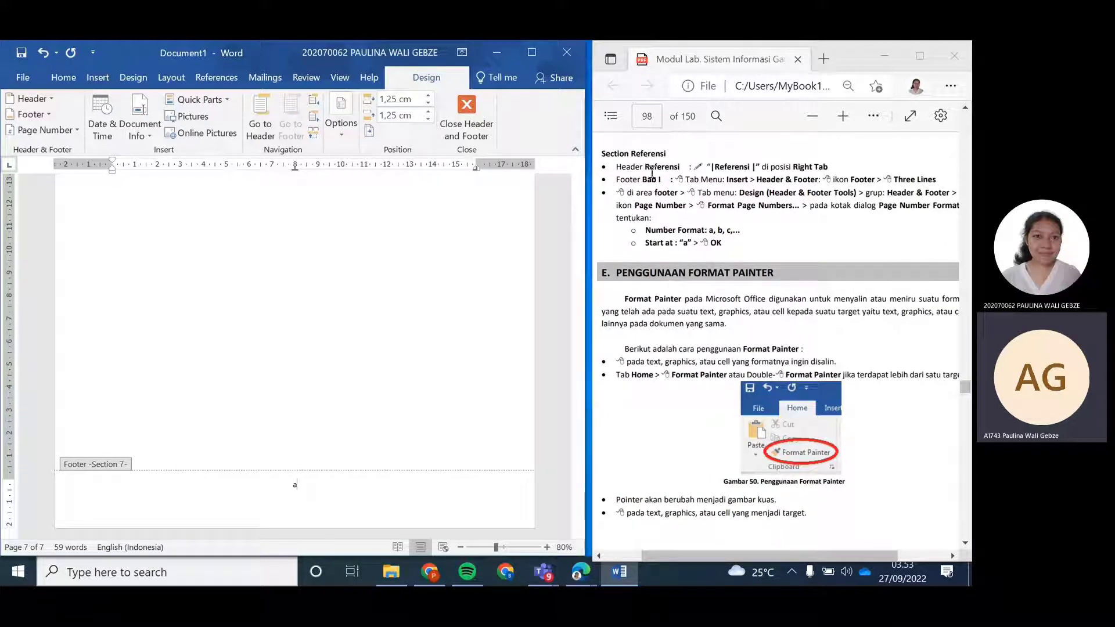
{"action": "scroll", "coordinate": [446, 284], "scroll_direction": "up", "scroll_amount": 5}
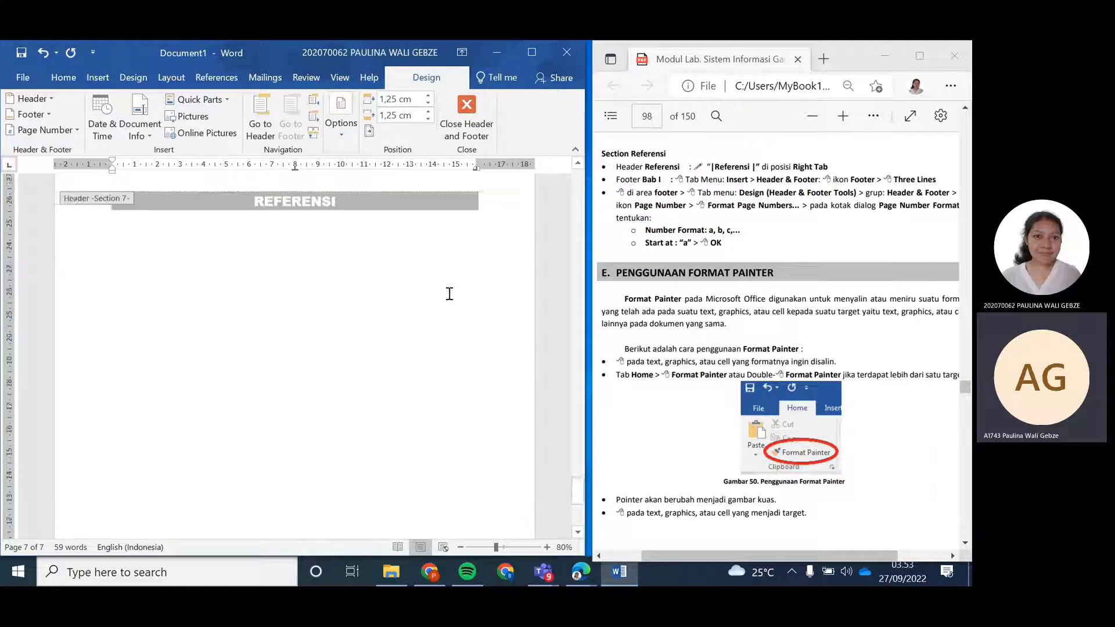
{"action": "scroll", "coordinate": [448, 293], "scroll_direction": "up", "scroll_amount": 10}
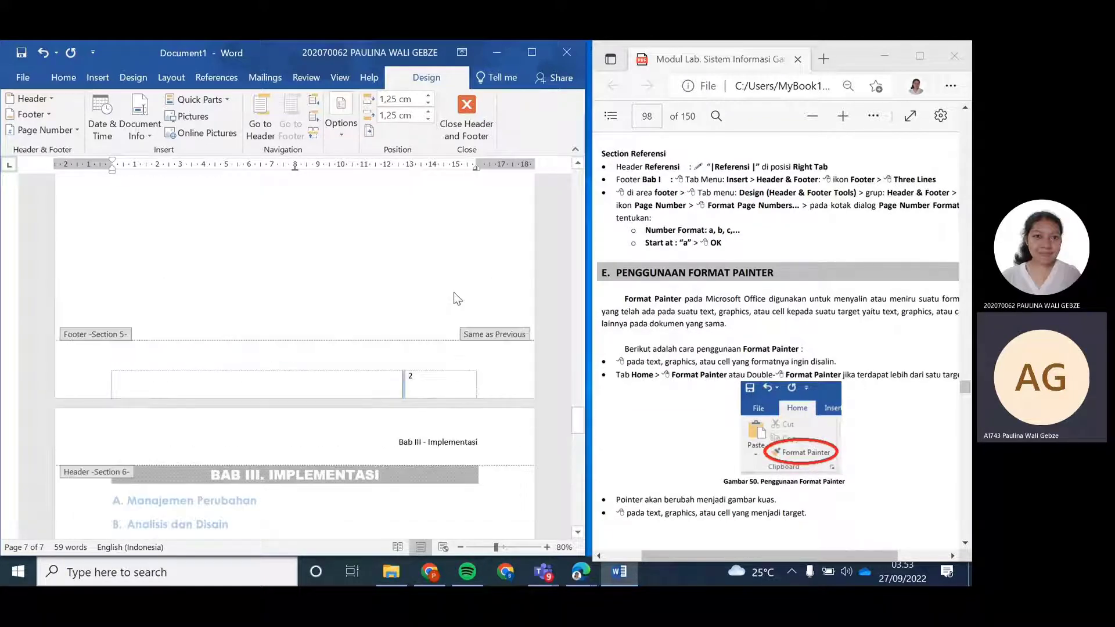
{"action": "scroll", "coordinate": [453, 291], "scroll_direction": "up", "scroll_amount": 10}
{"action": "scroll", "coordinate": [852, 237], "scroll_direction": "down", "scroll_amount": 4}
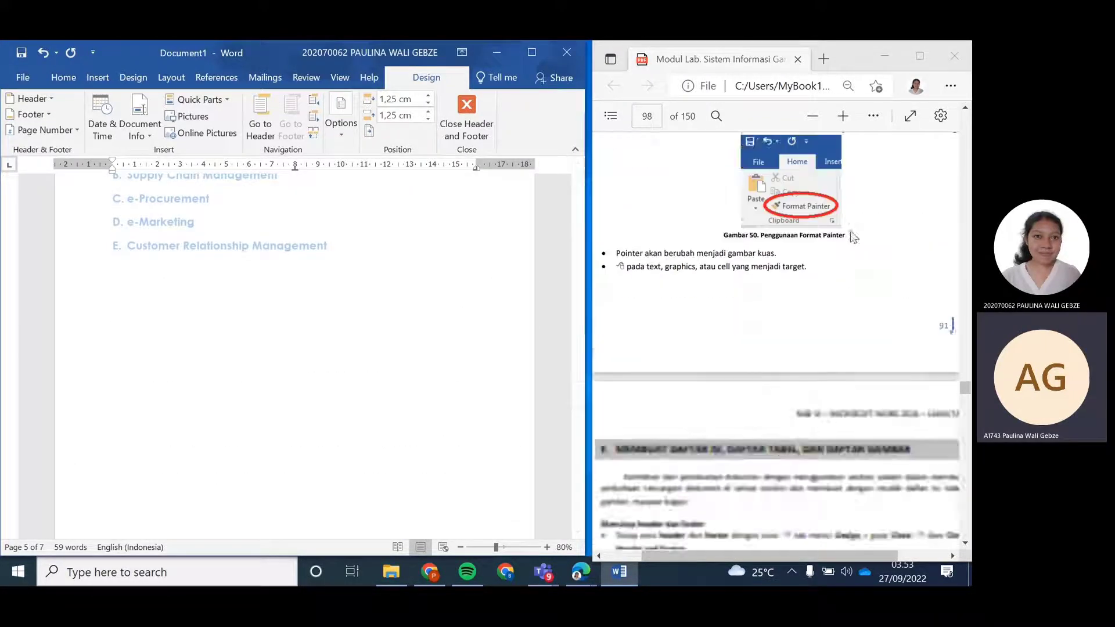
{"action": "scroll", "coordinate": [853, 237], "scroll_direction": "down", "scroll_amount": 8}
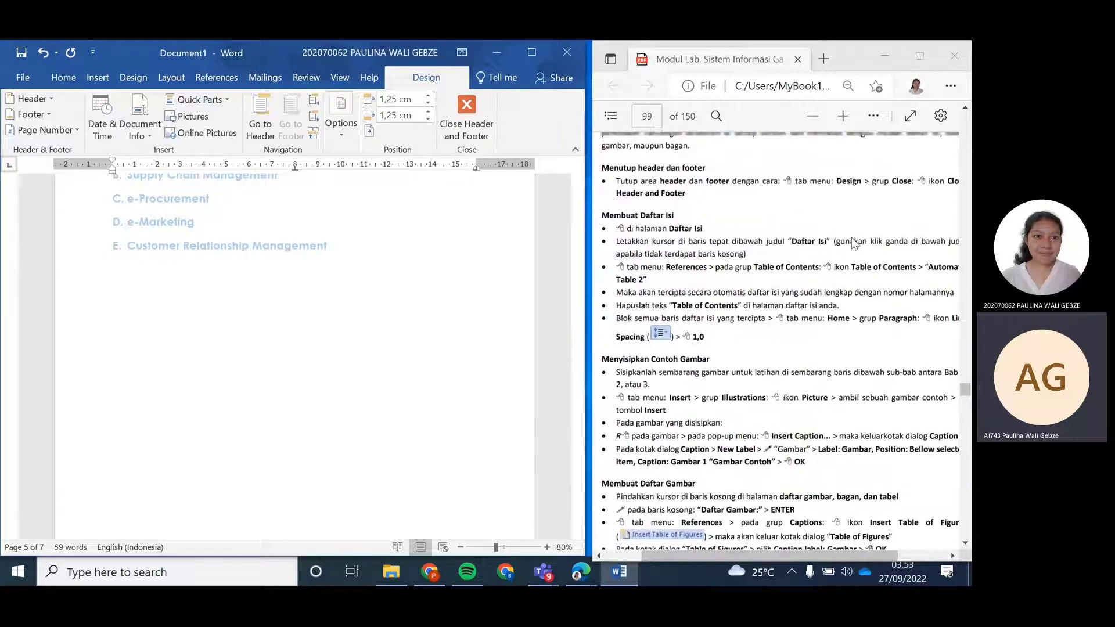
{"action": "scroll", "coordinate": [852, 242], "scroll_direction": "up", "scroll_amount": 3}
{"action": "scroll", "coordinate": [456, 286], "scroll_direction": "up", "scroll_amount": 5}
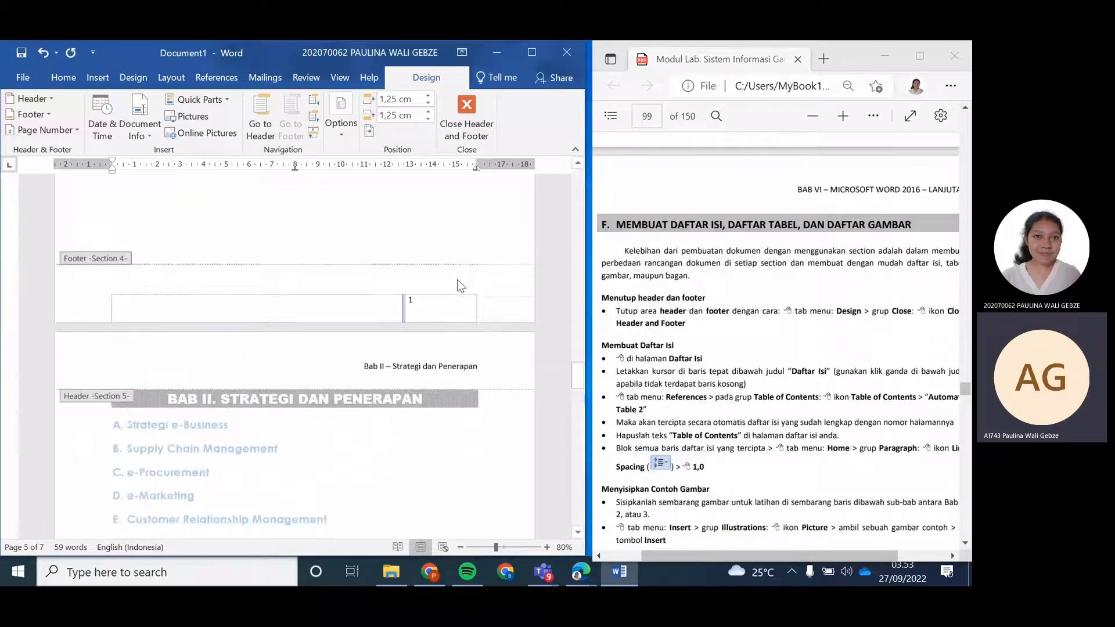
Close header and footer editing and return to the body of the Daftar Isi page
{"action": "scroll", "coordinate": [460, 284], "scroll_direction": "up", "scroll_amount": 15}
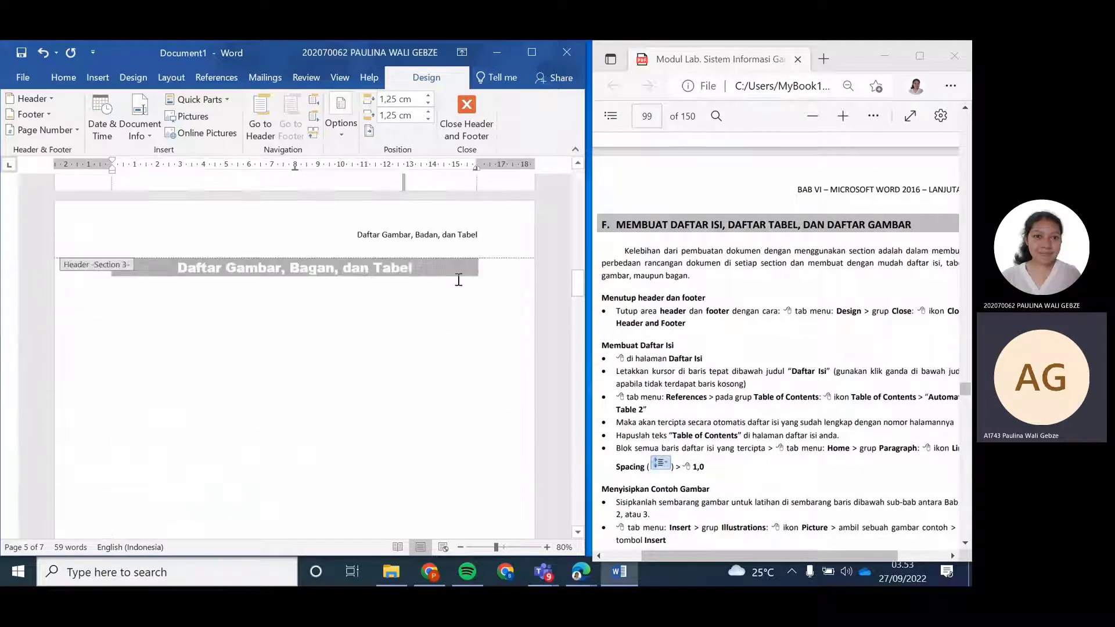
{"action": "scroll", "coordinate": [459, 280], "scroll_direction": "up", "scroll_amount": 15}
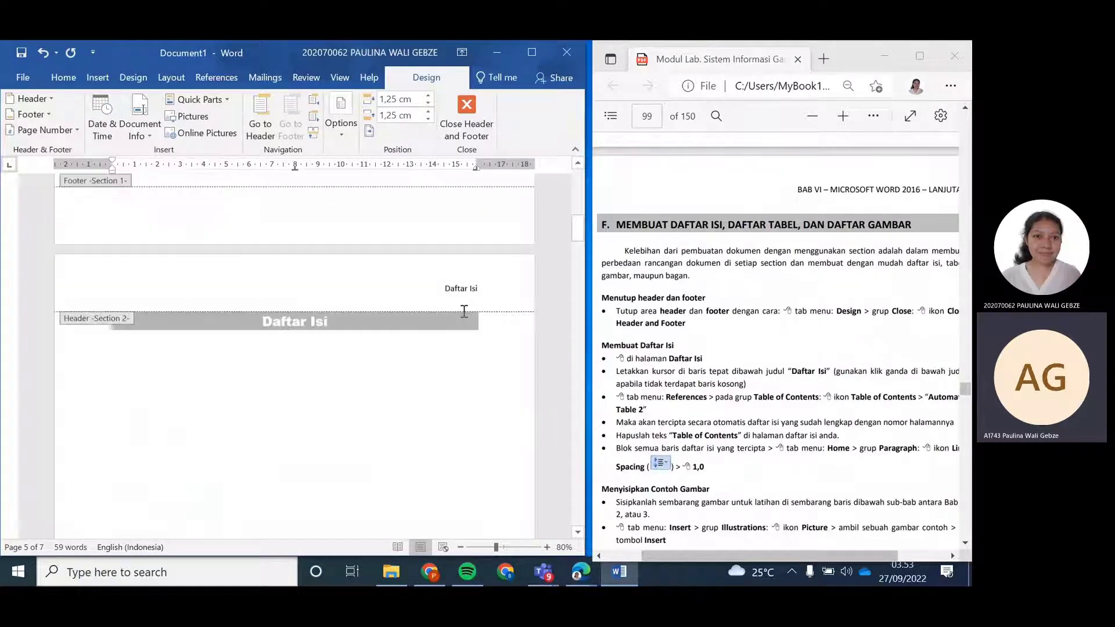
{"action": "scroll", "coordinate": [434, 350], "scroll_direction": "up", "scroll_amount": 2}
{"action": "scroll", "coordinate": [411, 366], "scroll_direction": "down", "scroll_amount": 3}
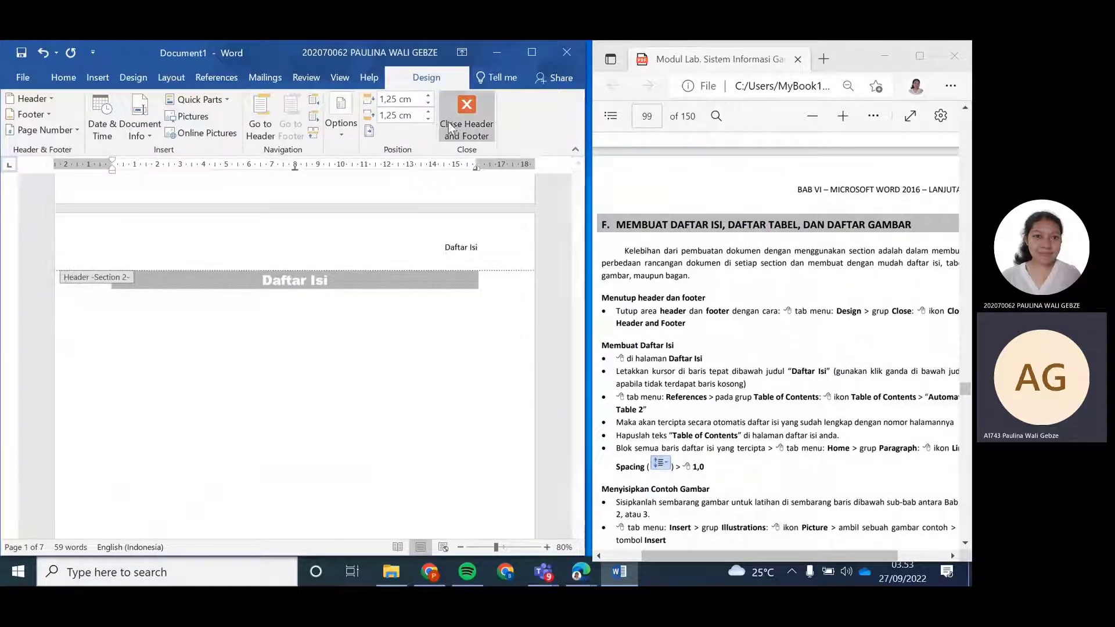
{"action": "left_click", "coordinate": [466, 130]}
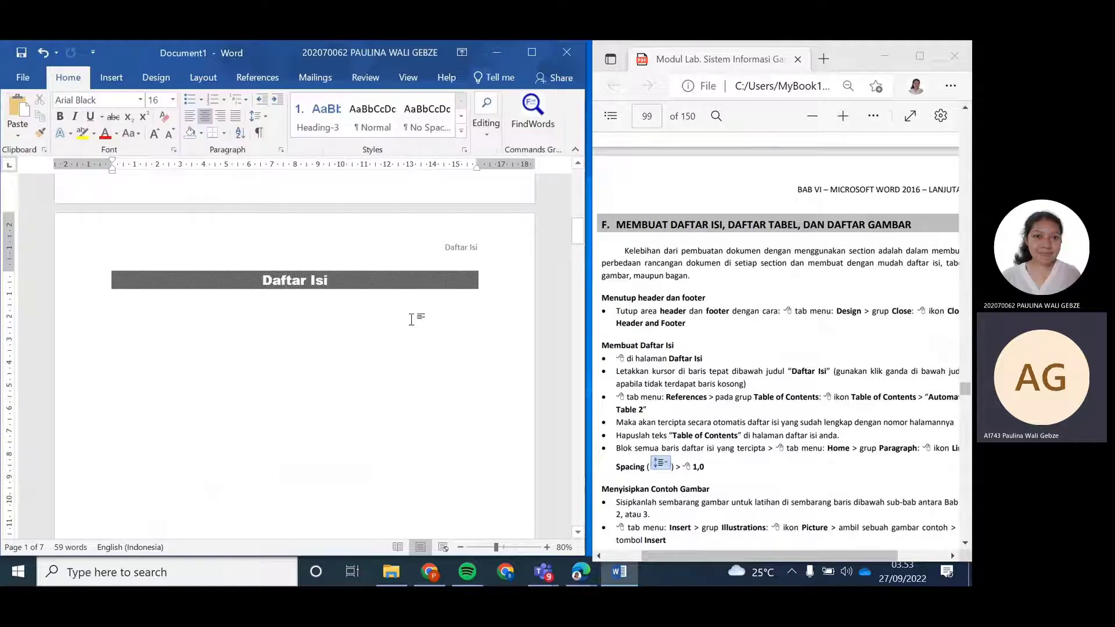
Add an empty, unshaded Normal-style line directly below the Daftar Isi heading
{"action": "double_click", "coordinate": [120, 316]}
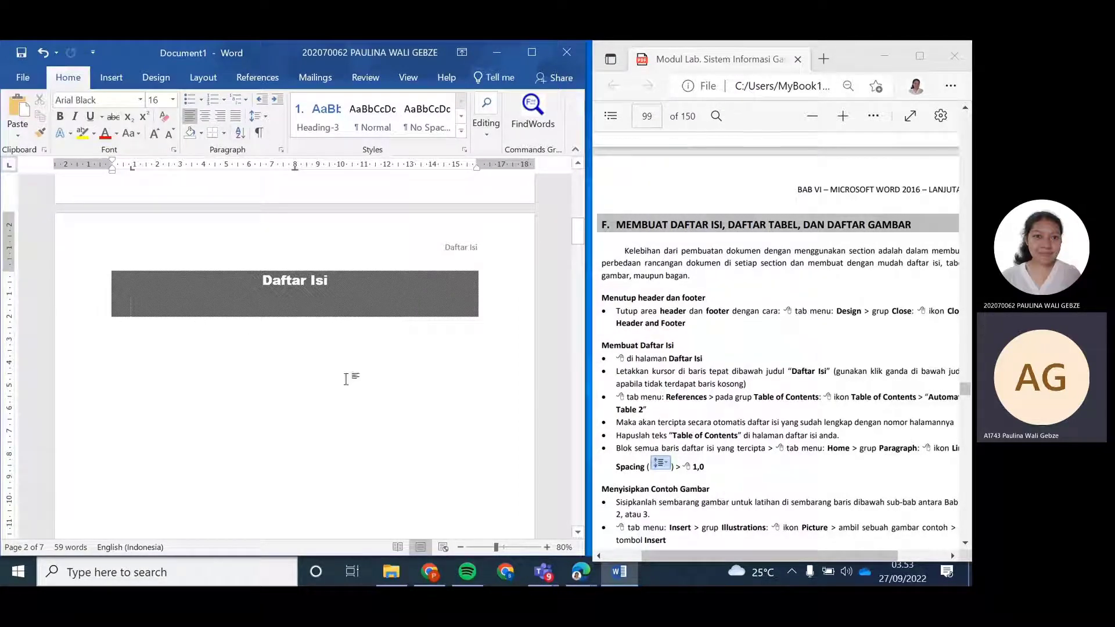
{"action": "key", "text": "ctrl+z"}
{"action": "key", "text": "Return"}
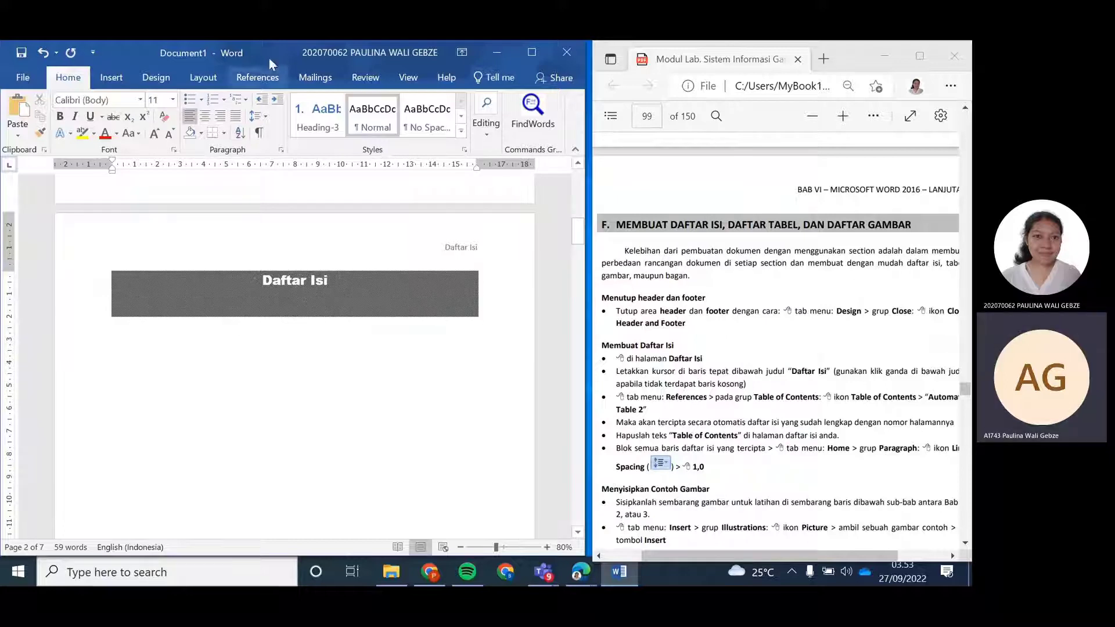
{"action": "left_click", "coordinate": [461, 130]}
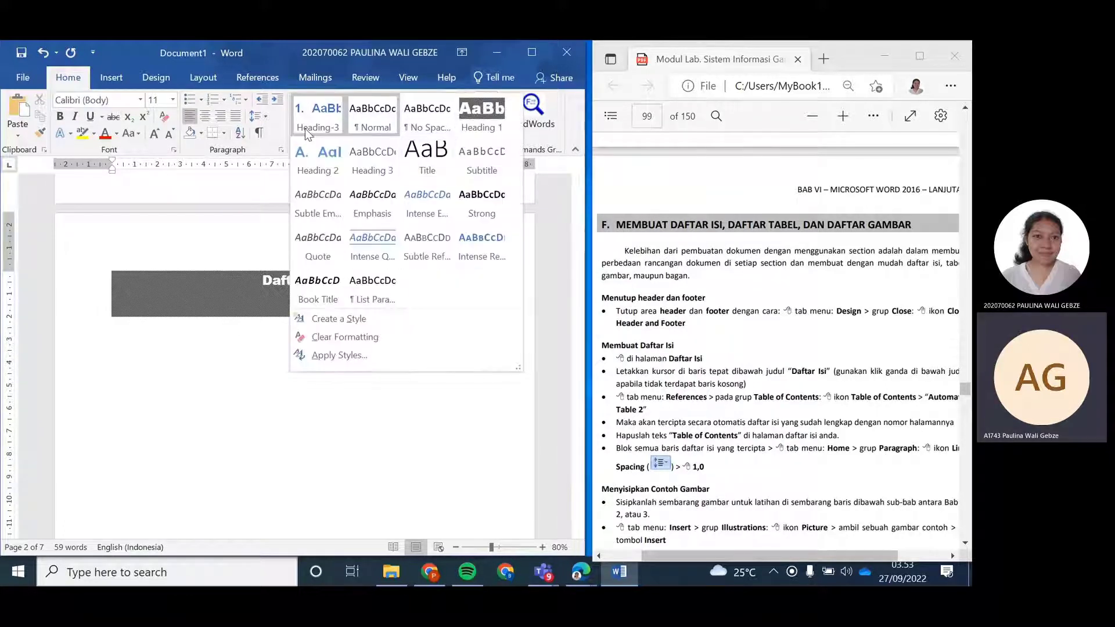
{"action": "left_click", "coordinate": [459, 131]}
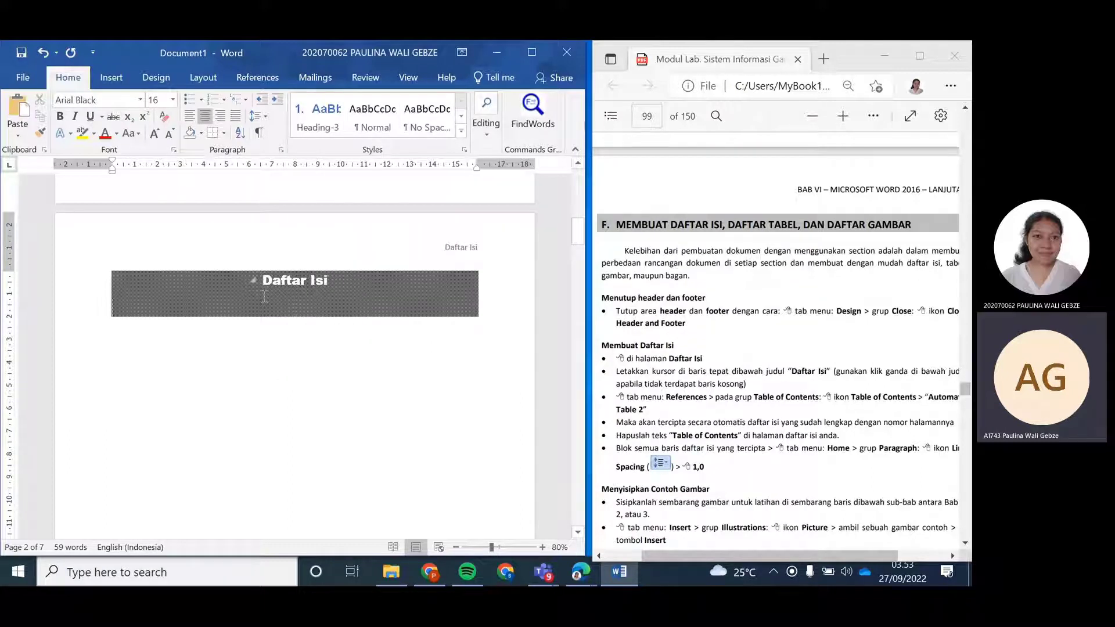
{"action": "key", "text": "Return"}
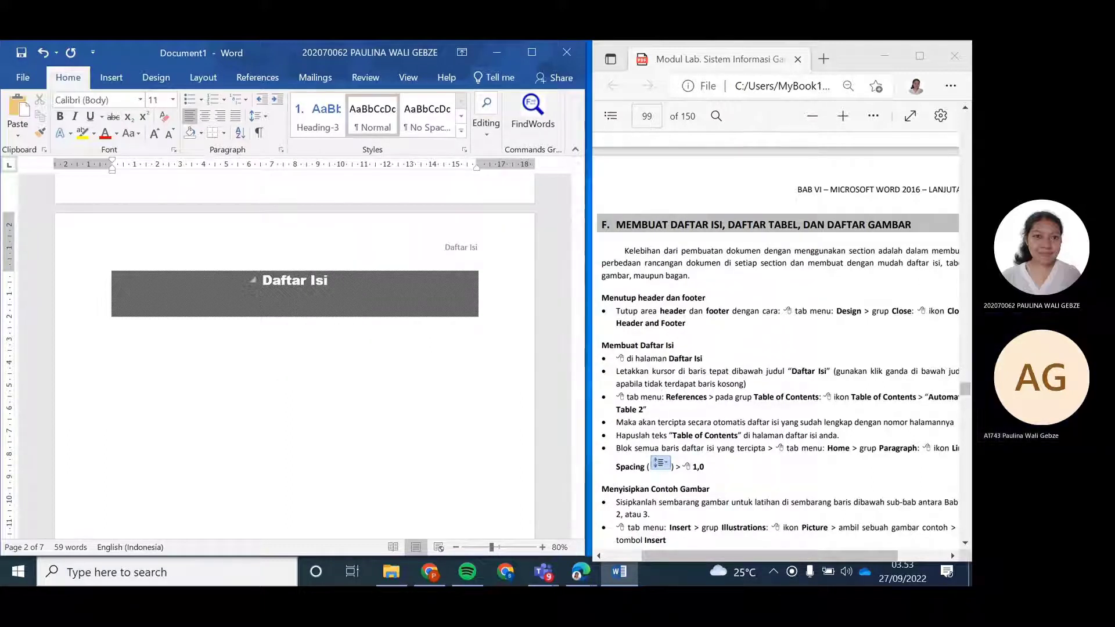
{"action": "left_click", "coordinate": [405, 98]}
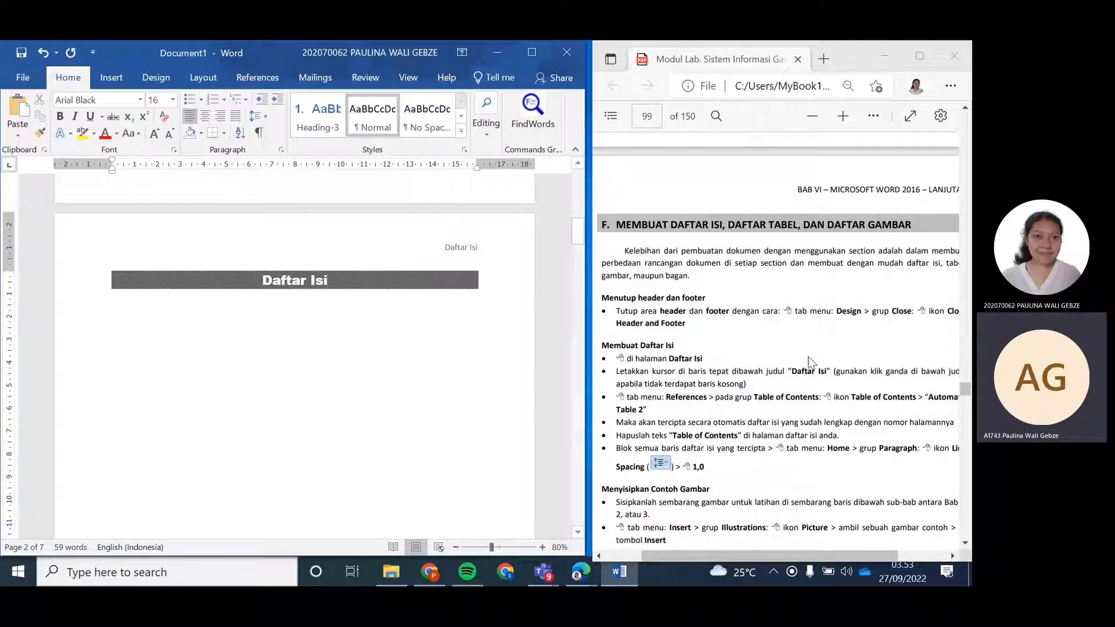
Insert an Automatic Table 2 table of contents on the empty line below the Daftar Isi heading
{"action": "scroll", "coordinate": [724, 353], "scroll_direction": "down", "scroll_amount": 1}
{"action": "scroll", "coordinate": [724, 353], "scroll_direction": "down", "scroll_amount": 4}
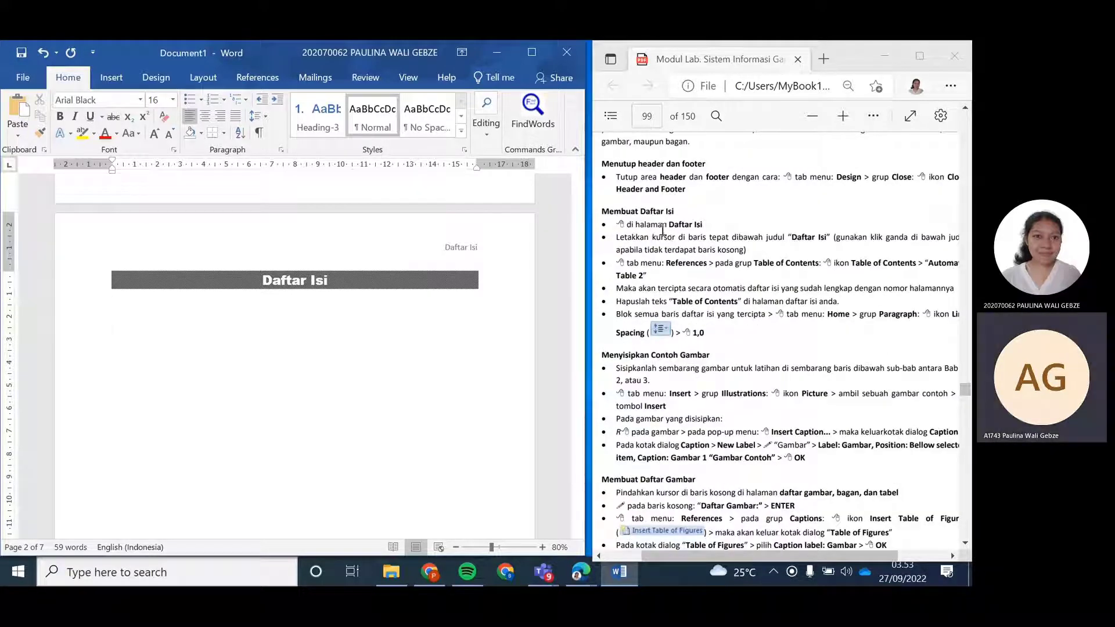
{"action": "left_click", "coordinate": [112, 303]}
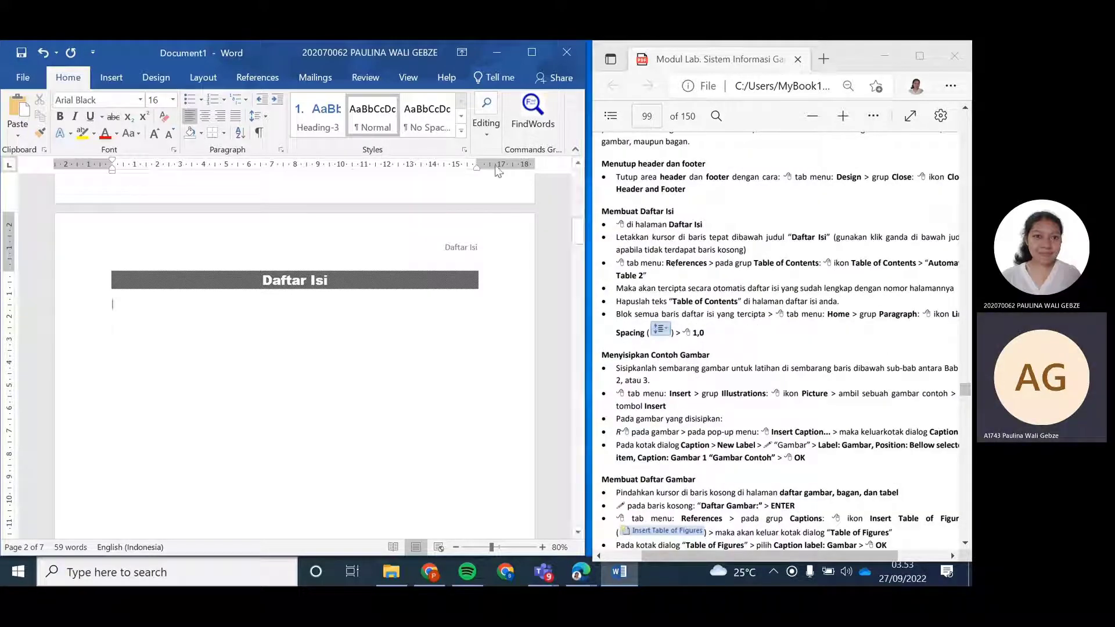
{"action": "left_click", "coordinate": [280, 77]}
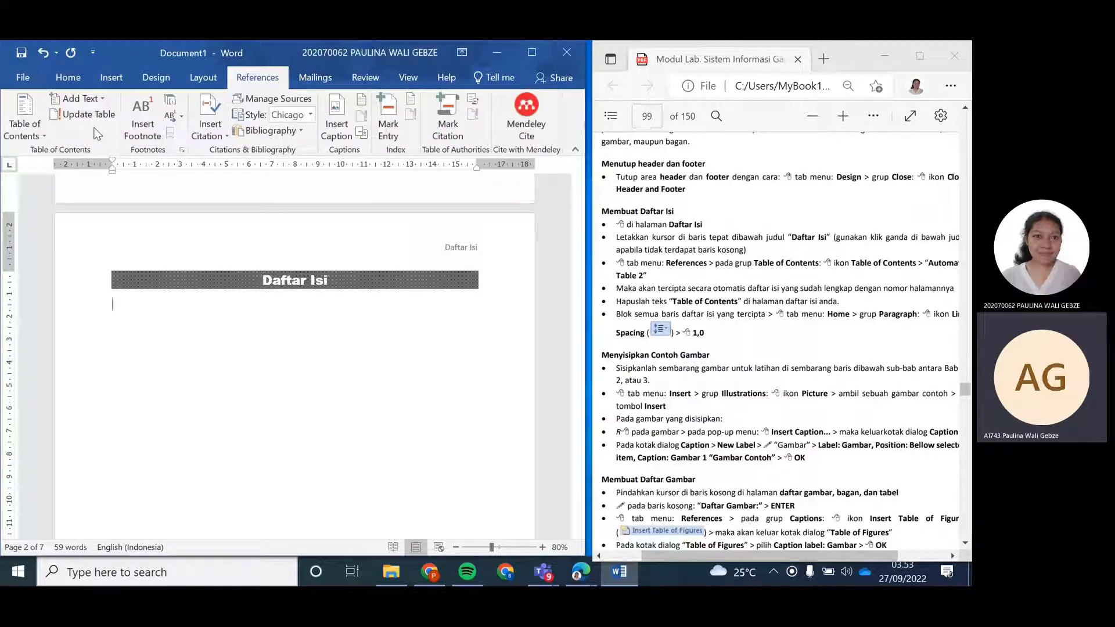
{"action": "left_click", "coordinate": [26, 129]}
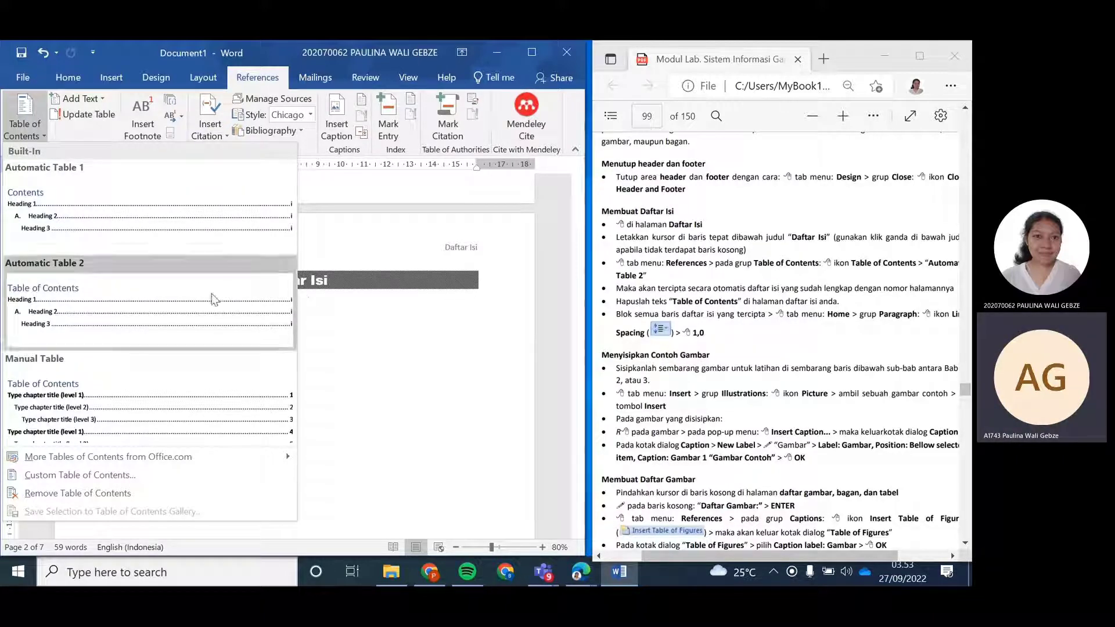
{"action": "left_click", "coordinate": [191, 294]}
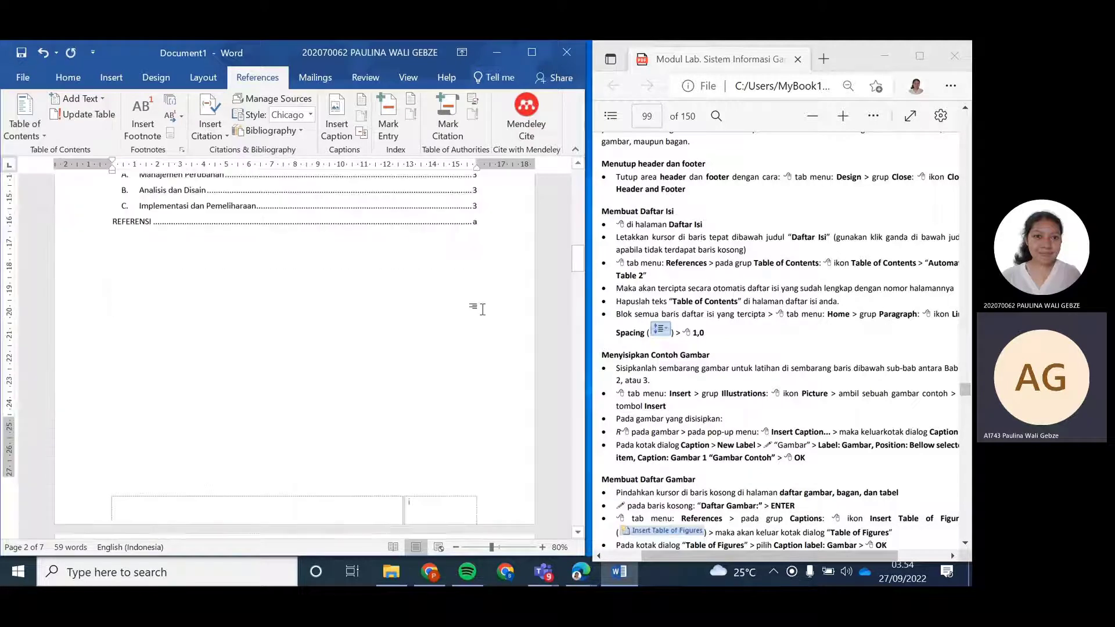
Delete the "Table of Contents" title text above the generated entries, keeping the first entry on its own line
{"action": "scroll", "coordinate": [321, 283], "scroll_direction": "up", "scroll_amount": 5}
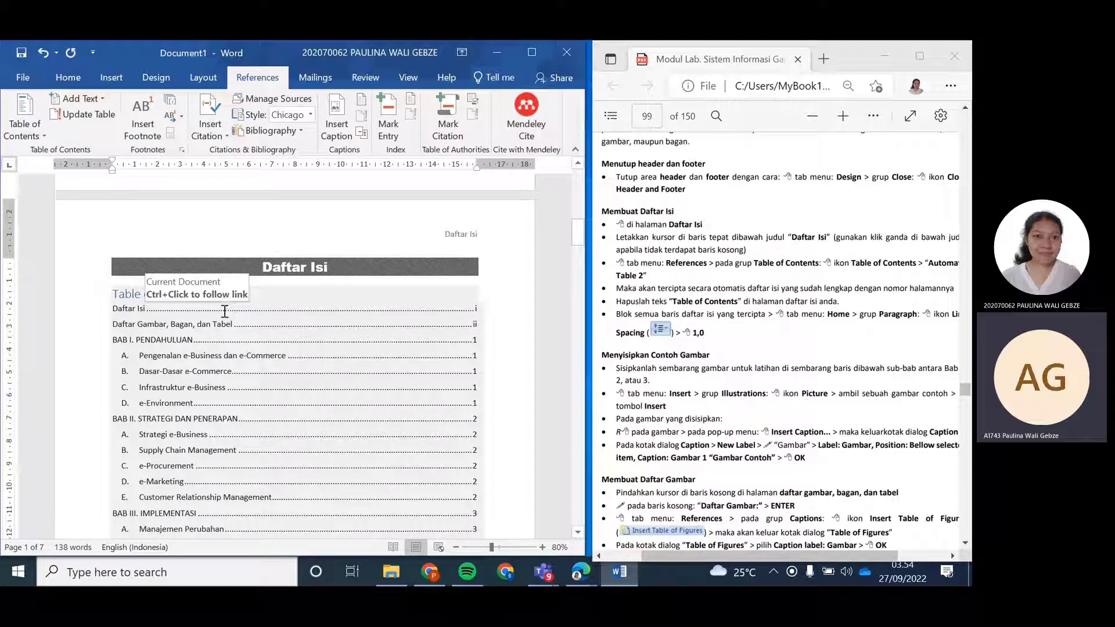
{"action": "left_click_drag", "start_coordinate": [206, 295], "coordinate": [113, 296]}
{"action": "key", "text": "BackSpace"}
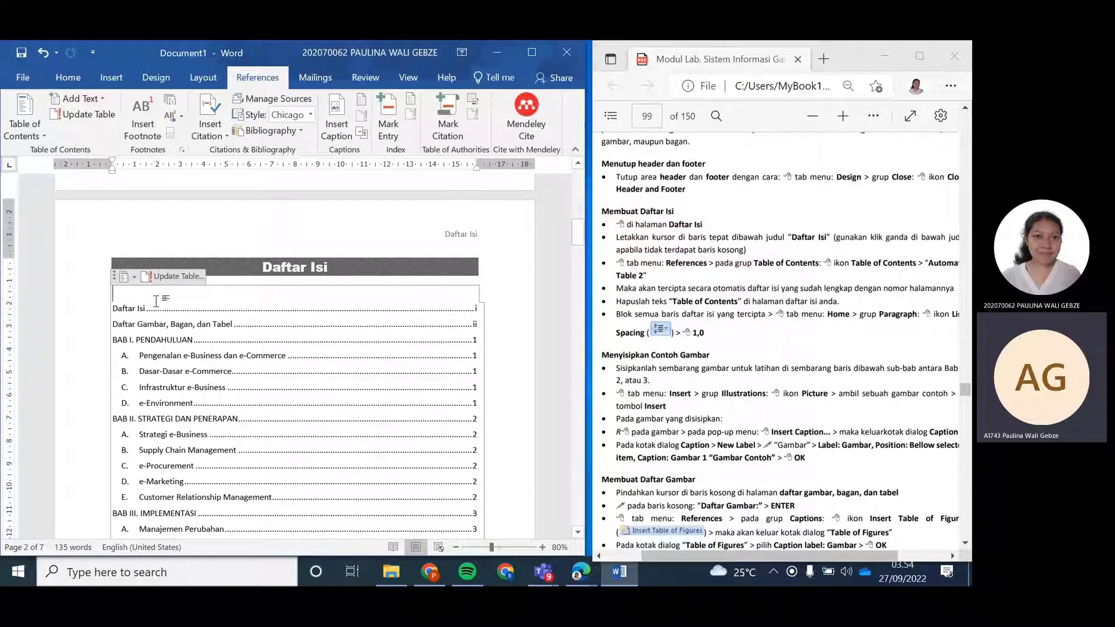
{"action": "key", "text": "Delete"}
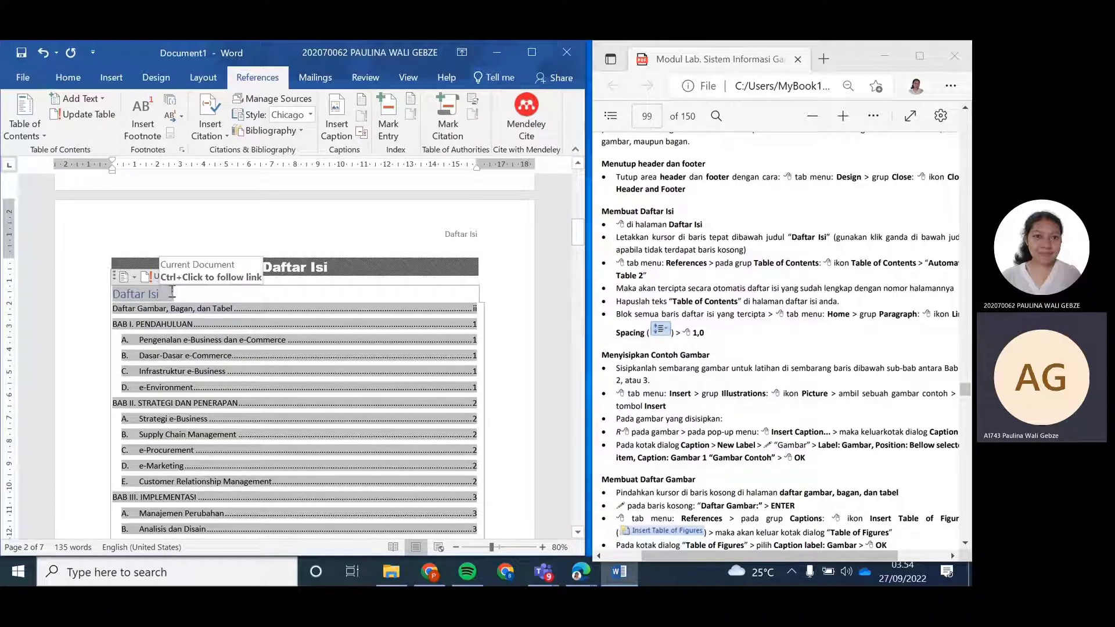
{"action": "key", "text": "ctrl+z"}
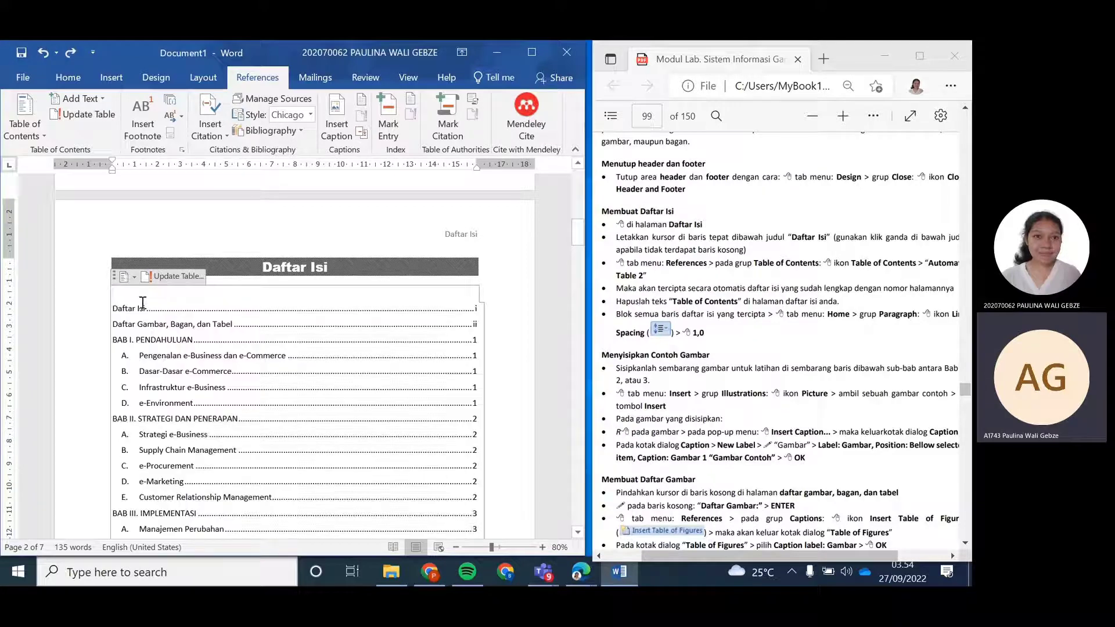
Set the line spacing of all the table of contents entries on the Daftar Isi page to 1,0
{"action": "left_click_drag", "start_coordinate": [171, 290], "coordinate": [216, 229]}
{"action": "scroll", "coordinate": [312, 275], "scroll_direction": "up", "scroll_amount": 7}
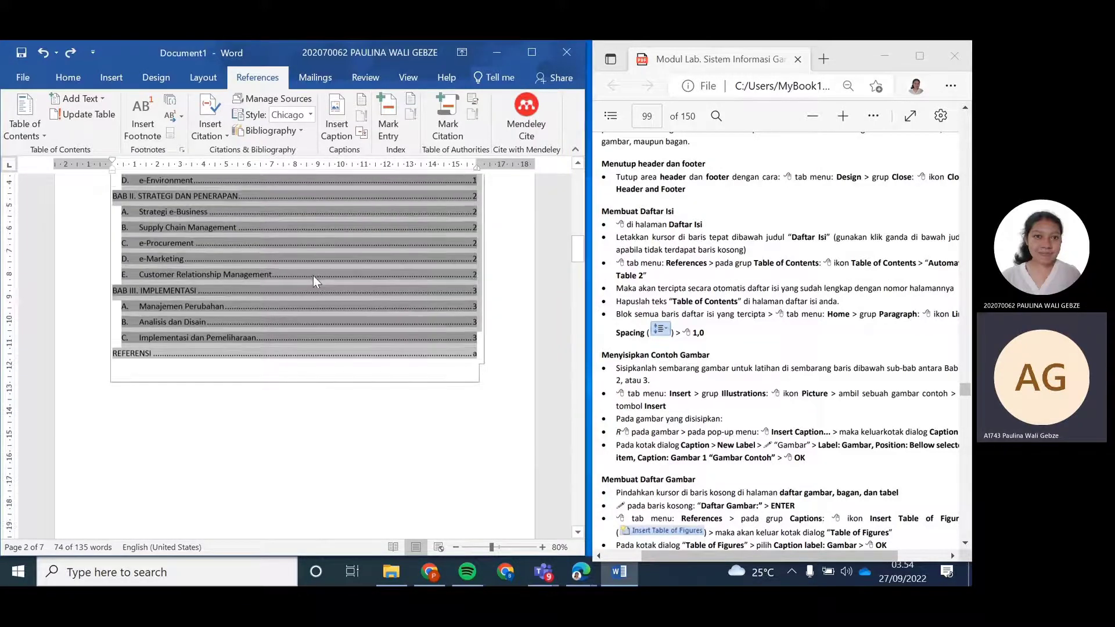
{"action": "left_click", "coordinate": [68, 77]}
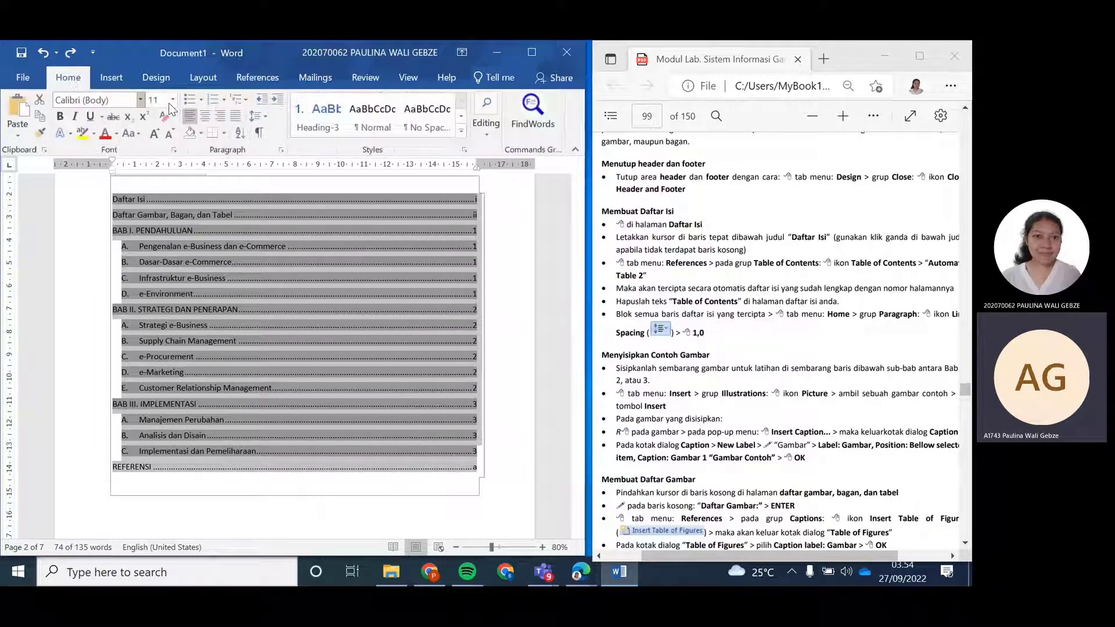
{"action": "left_click", "coordinate": [261, 118]}
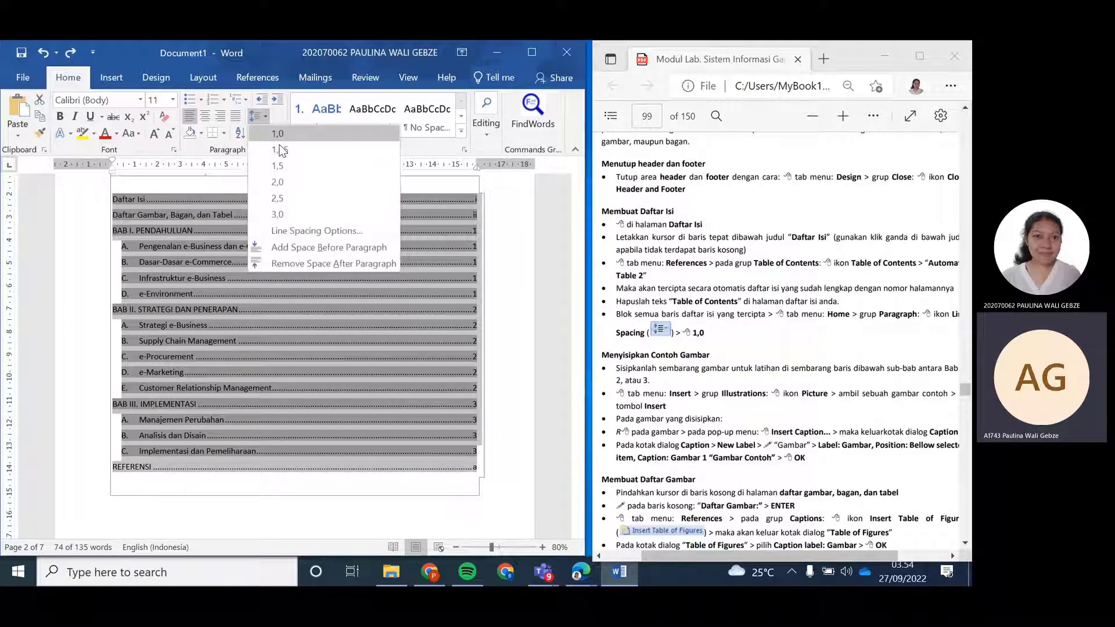
{"action": "left_click", "coordinate": [280, 138]}
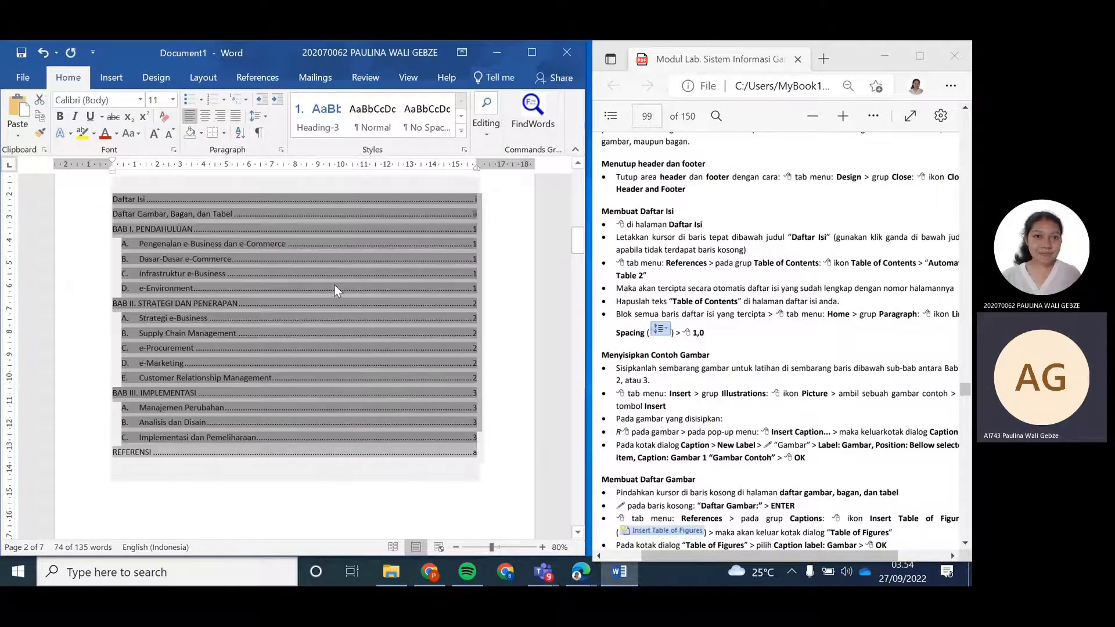
{"action": "scroll", "coordinate": [305, 327], "scroll_direction": "up", "scroll_amount": 3}
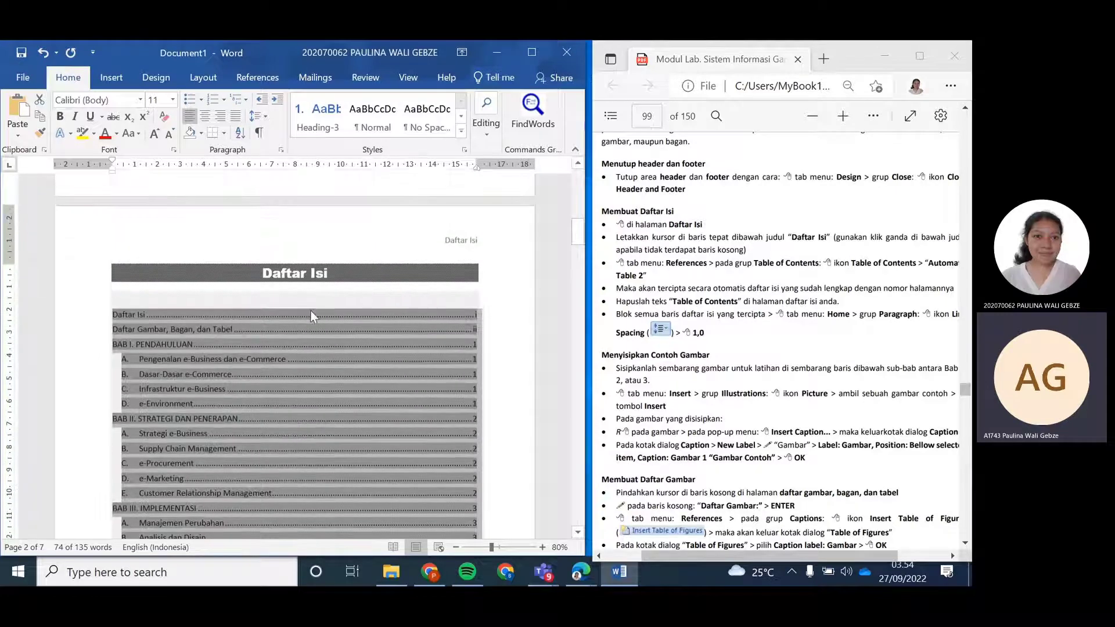
{"action": "left_click", "coordinate": [310, 310]}
{"action": "scroll", "coordinate": [388, 242], "scroll_direction": "down", "scroll_amount": 1}
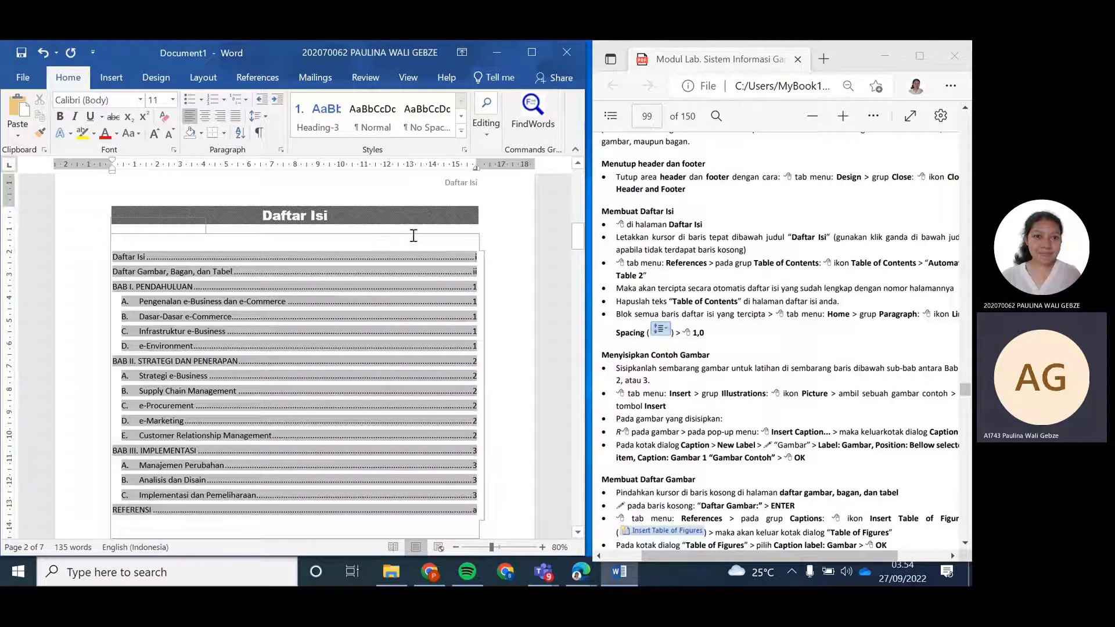
{"action": "left_click", "coordinate": [407, 238]}
Add an empty, unshaded Normal-style line directly below the "Daftar Gambar, Bagan, dan Tabel" heading
{"action": "scroll", "coordinate": [377, 302], "scroll_direction": "down", "scroll_amount": 4}
{"action": "scroll", "coordinate": [366, 372], "scroll_direction": "down", "scroll_amount": 7}
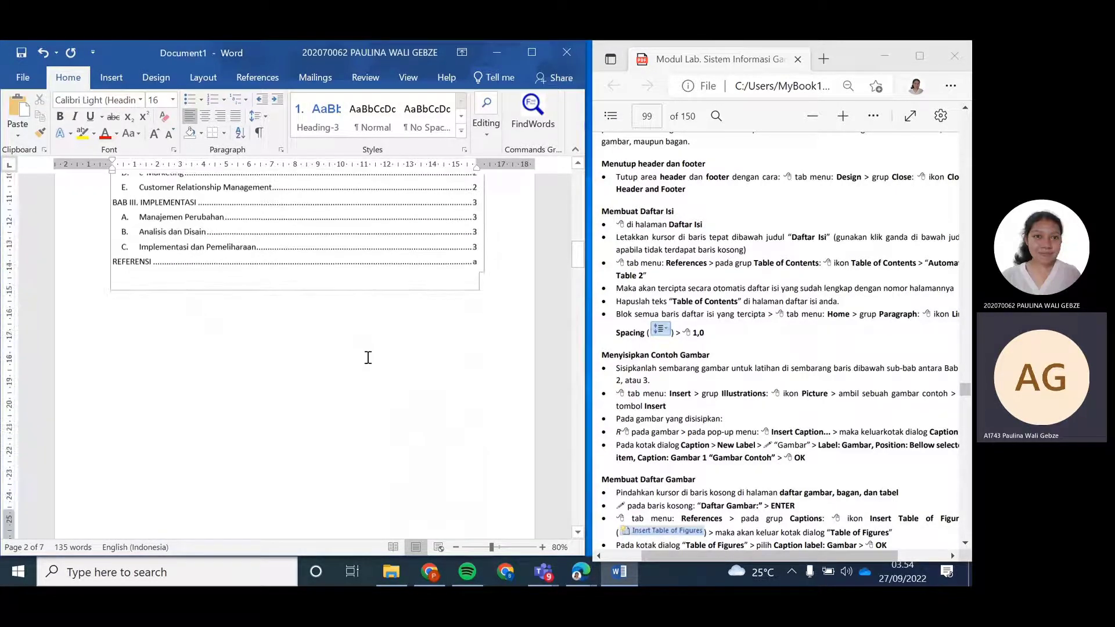
{"action": "left_click", "coordinate": [261, 416]}
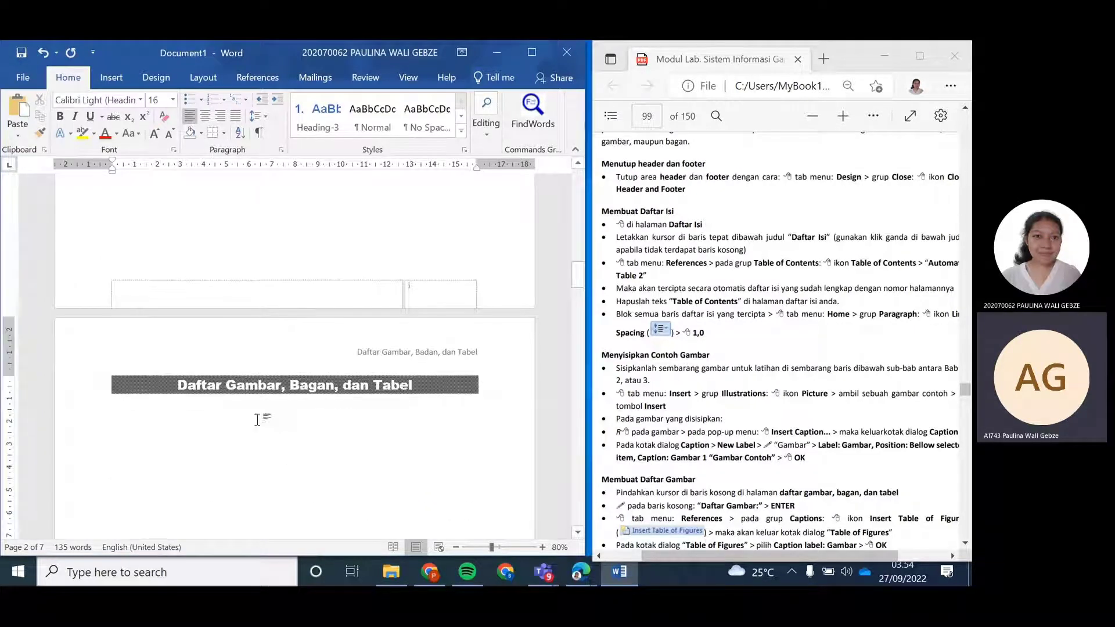
{"action": "scroll", "coordinate": [182, 413], "scroll_direction": "down", "scroll_amount": 2}
{"action": "double_click", "coordinate": [128, 339]}
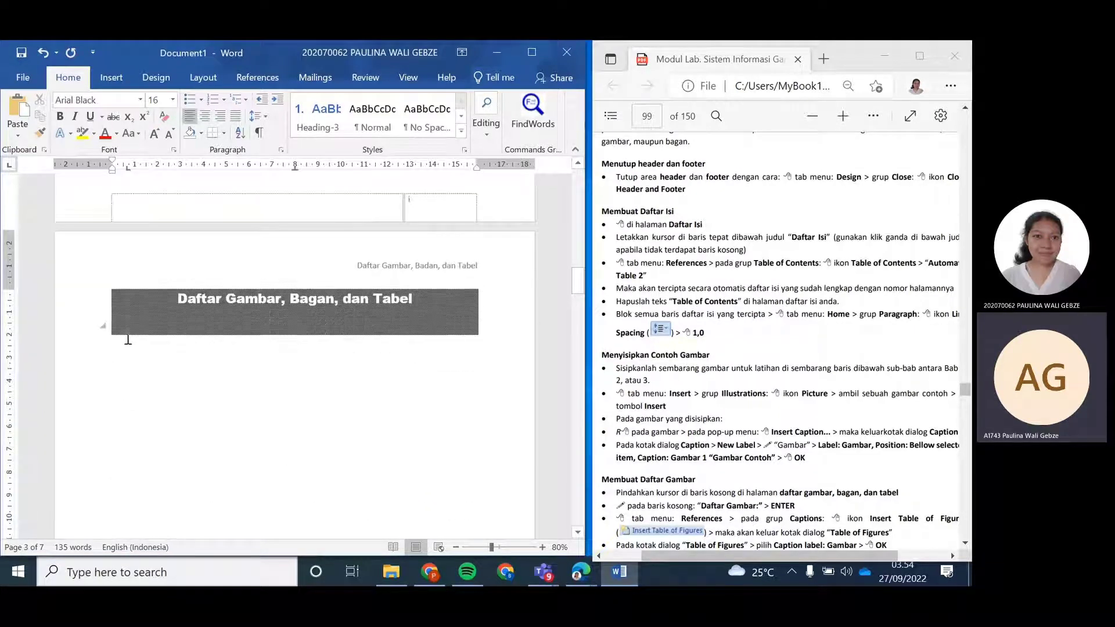
{"action": "key", "text": "ctrl+z"}
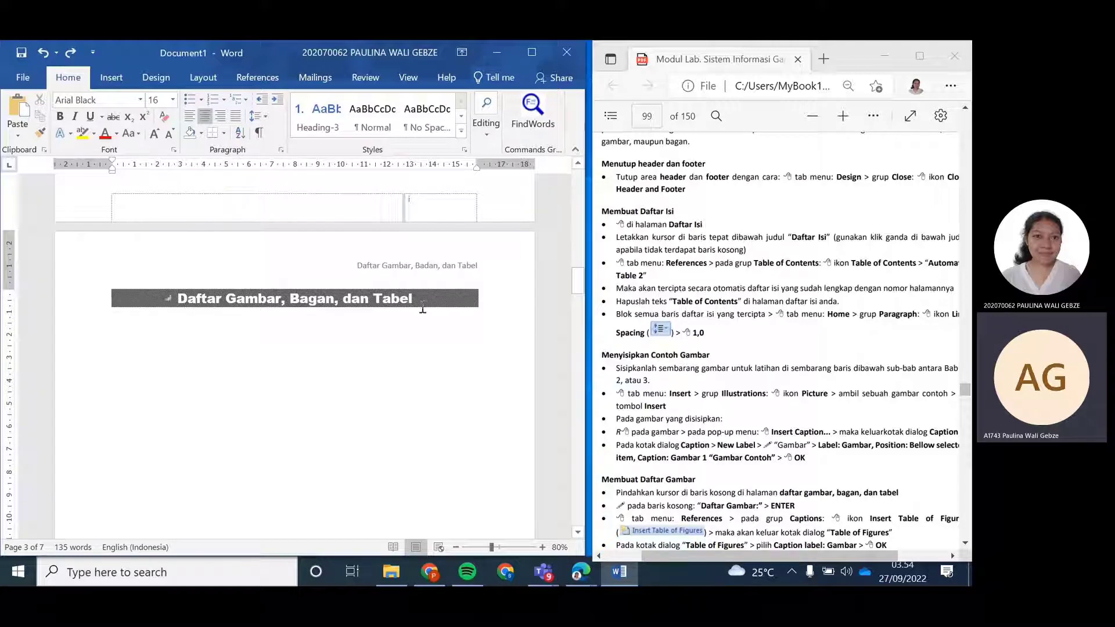
{"action": "key", "text": "Return"}
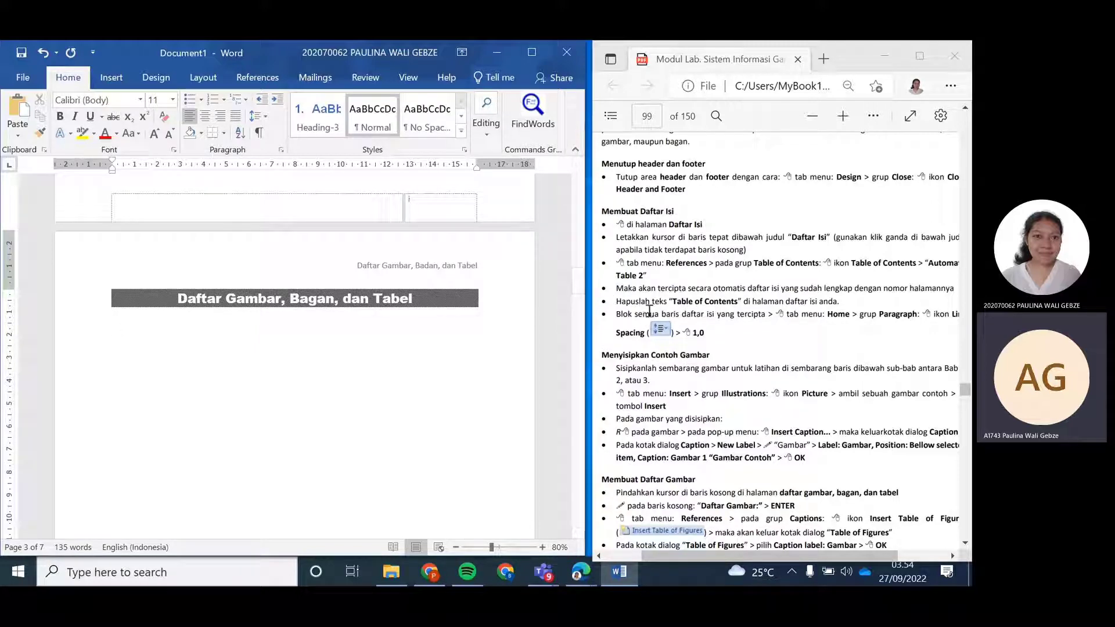
Add an empty Normal-style line below the "D. e-Environment" sub-heading in BAB I. PENDAHULUAN
{"action": "scroll", "coordinate": [639, 321], "scroll_direction": "down", "scroll_amount": 3}
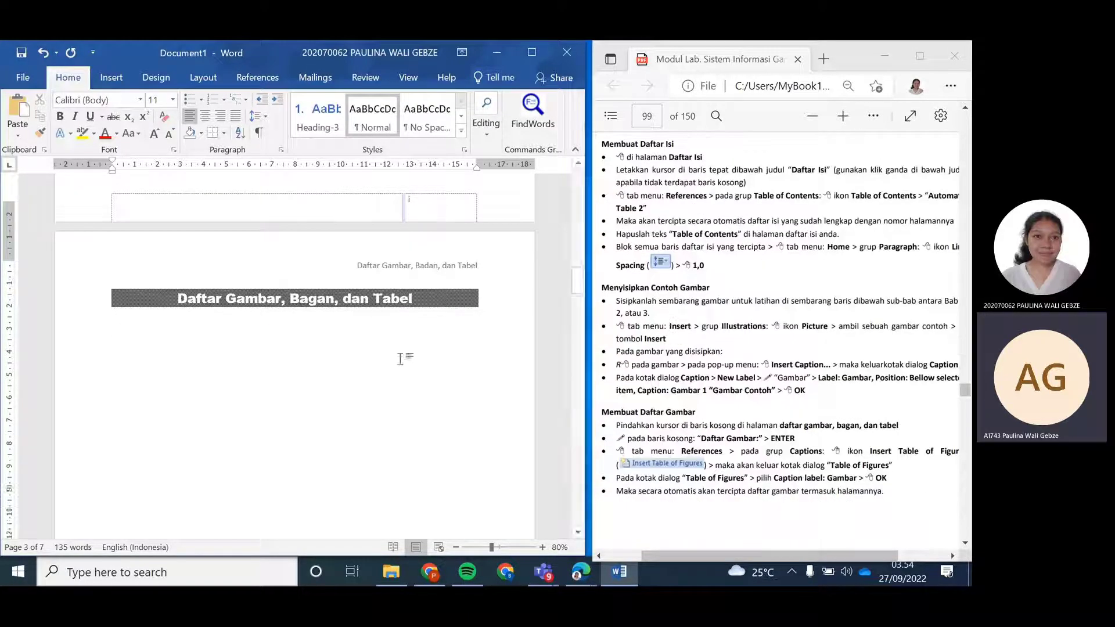
{"action": "scroll", "coordinate": [400, 359], "scroll_direction": "down", "scroll_amount": 5}
{"action": "scroll", "coordinate": [400, 359], "scroll_direction": "down", "scroll_amount": 8}
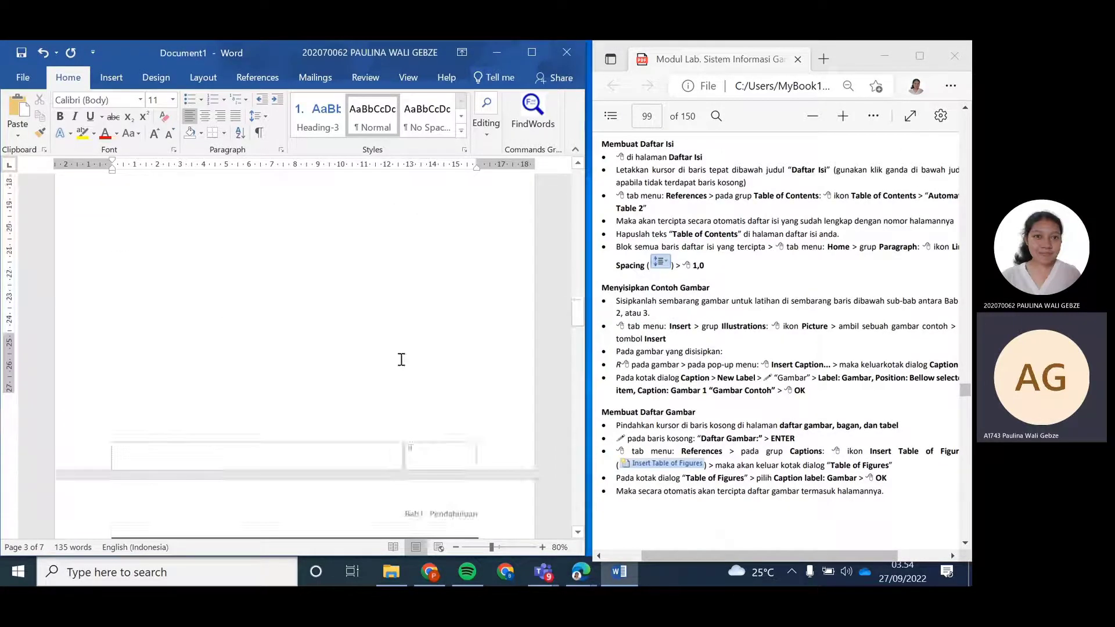
{"action": "scroll", "coordinate": [213, 397], "scroll_direction": "down", "scroll_amount": 2}
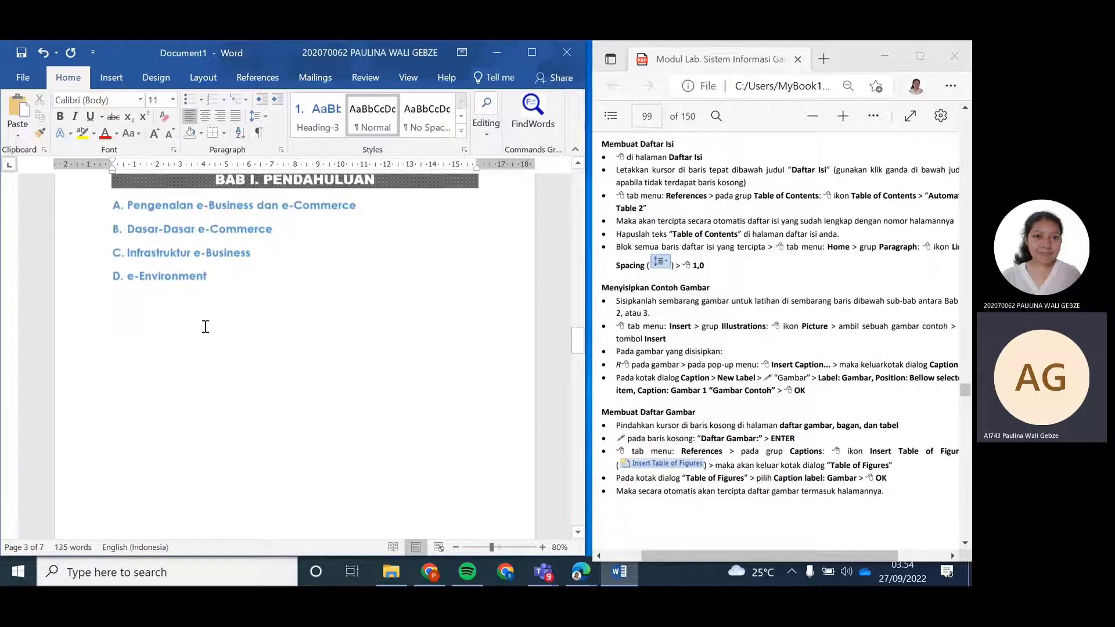
{"action": "left_click", "coordinate": [217, 275]}
{"action": "key", "text": "Return"}
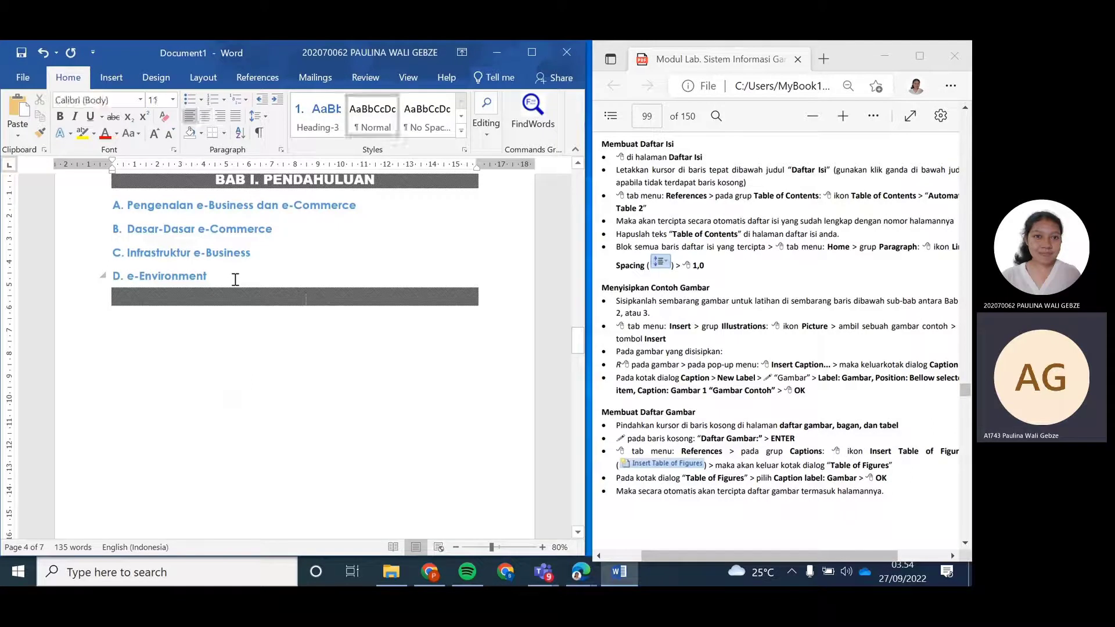
{"action": "key", "text": "BackSpace"}
{"action": "key", "text": "Return"}
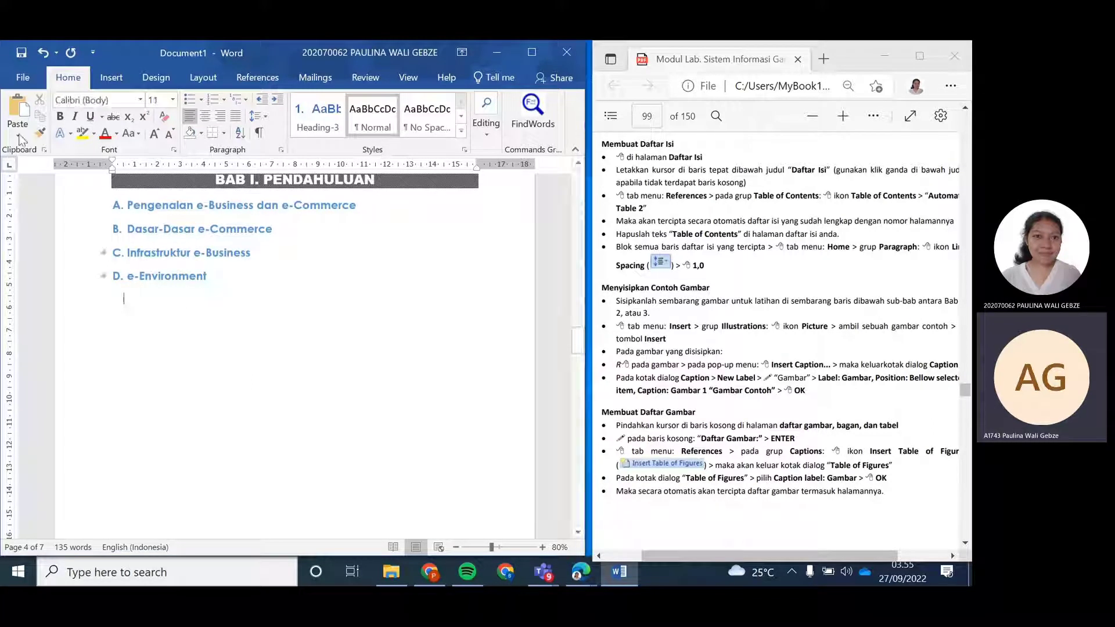
Draw a smiley face shape about 6.5 cm wide and 5 cm high below the "D. e-Environment" sub-heading
{"action": "left_click", "coordinate": [155, 77]}
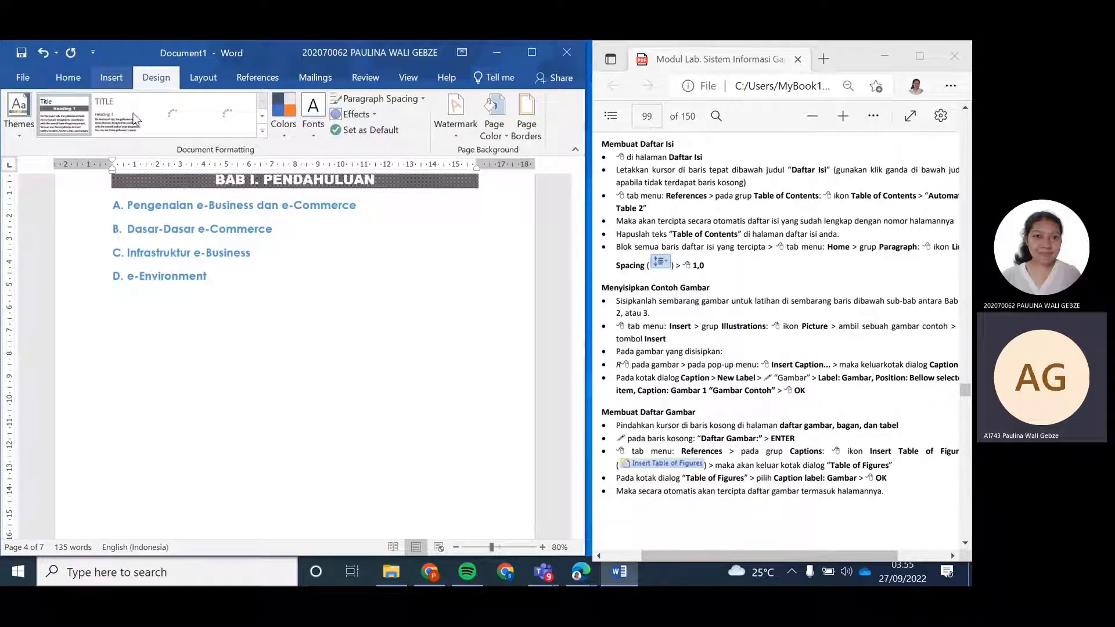
{"action": "left_click", "coordinate": [118, 85]}
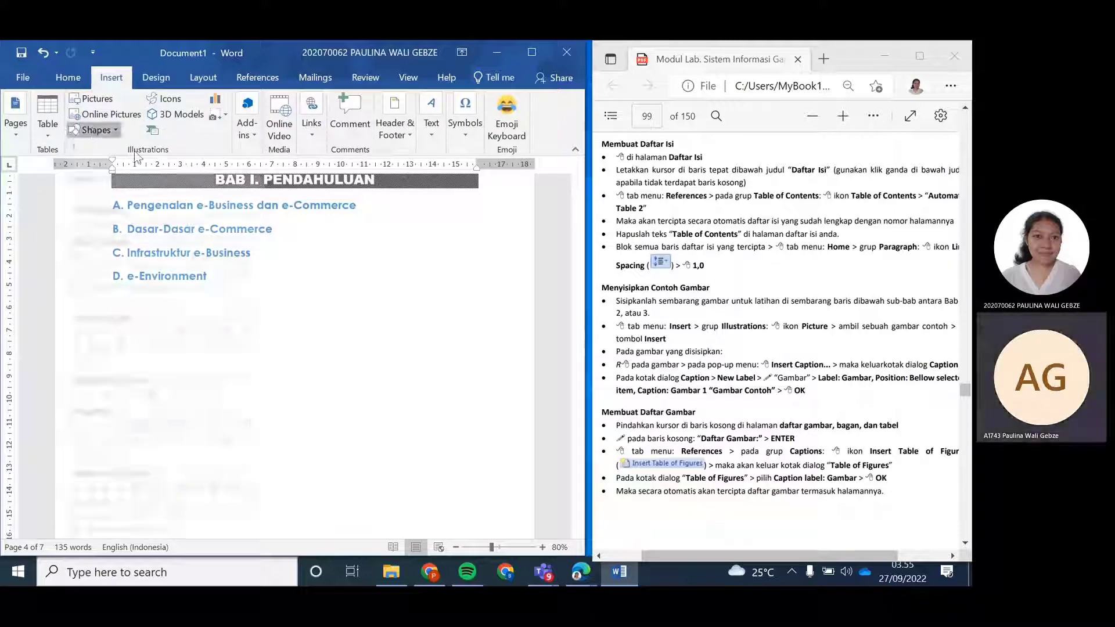
{"action": "left_click", "coordinate": [93, 130]}
{"action": "left_click", "coordinate": [149, 305]}
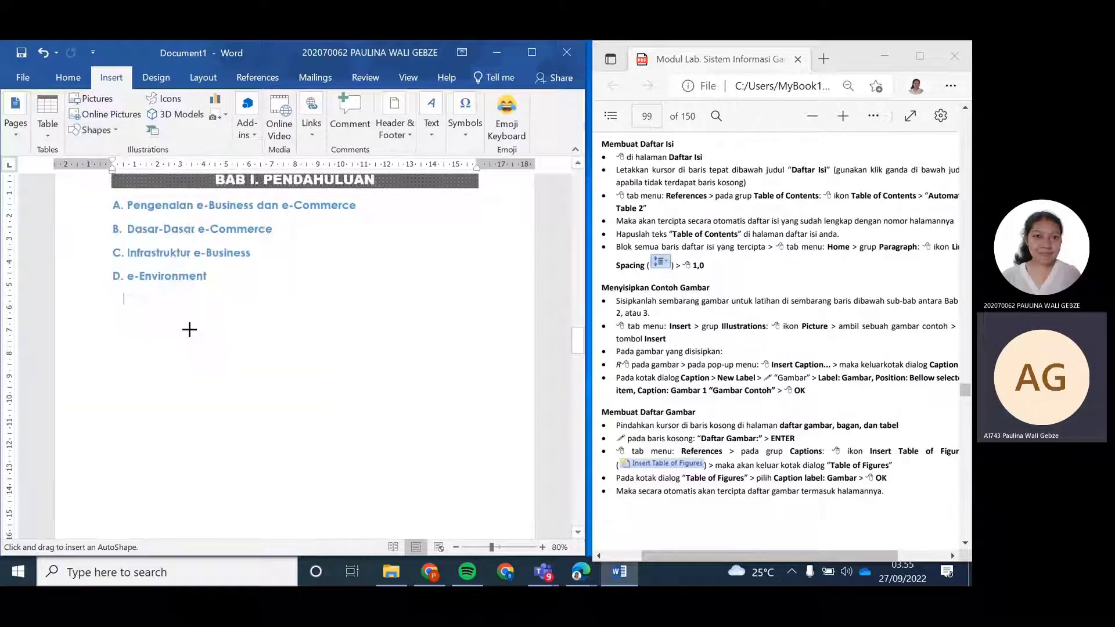
{"action": "left_click_drag", "start_coordinate": [120, 297], "coordinate": [269, 412]}
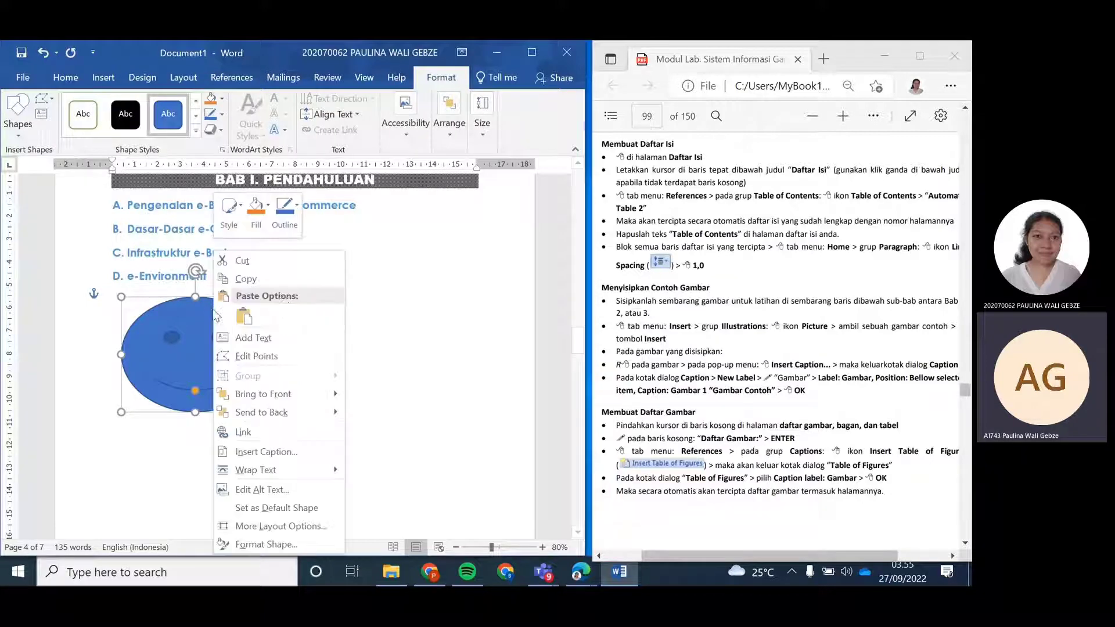
Insert the caption Gambar 1 "Gambar Contoh" below the smiley face shape, using the Gambar label
{"action": "right_click", "coordinate": [214, 307]}
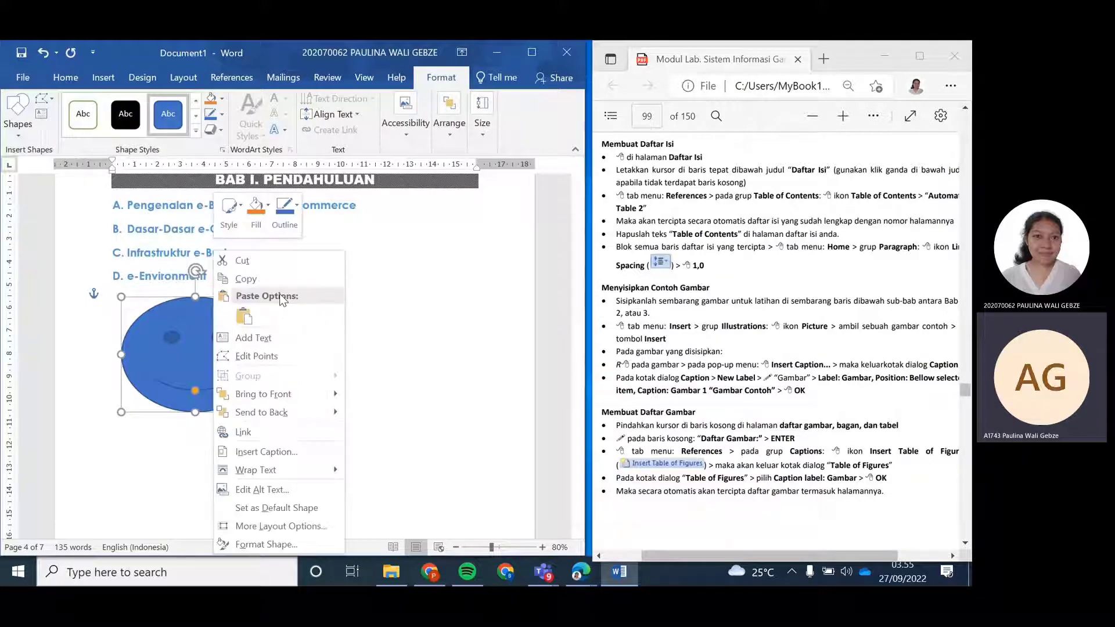
{"action": "left_click", "coordinate": [267, 452]}
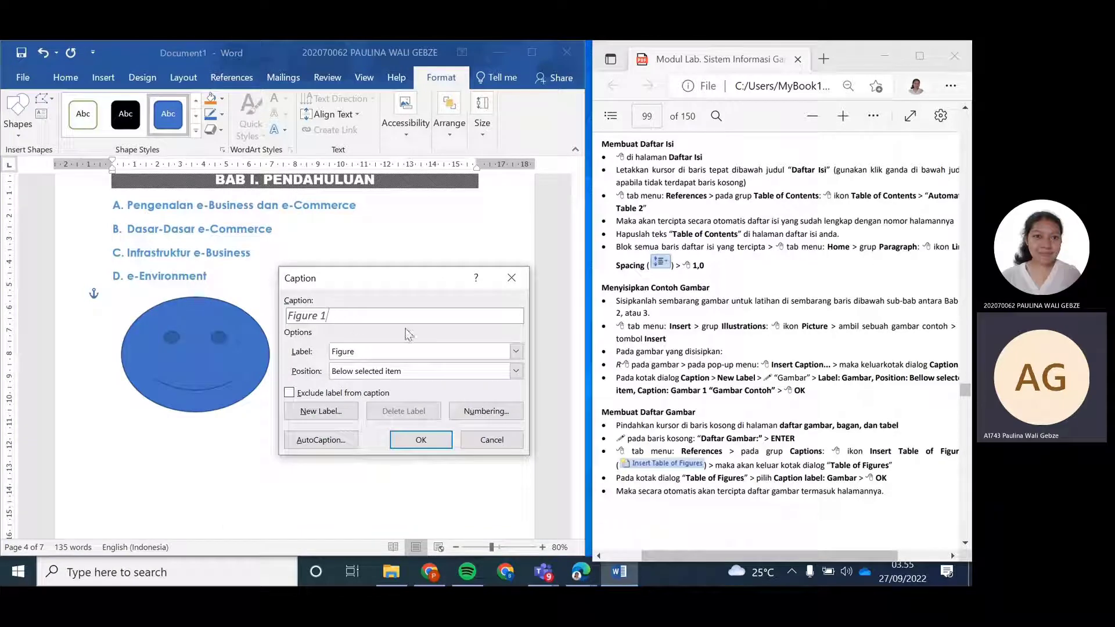
{"action": "left_click", "coordinate": [515, 352]}
{"action": "left_click", "coordinate": [348, 383]}
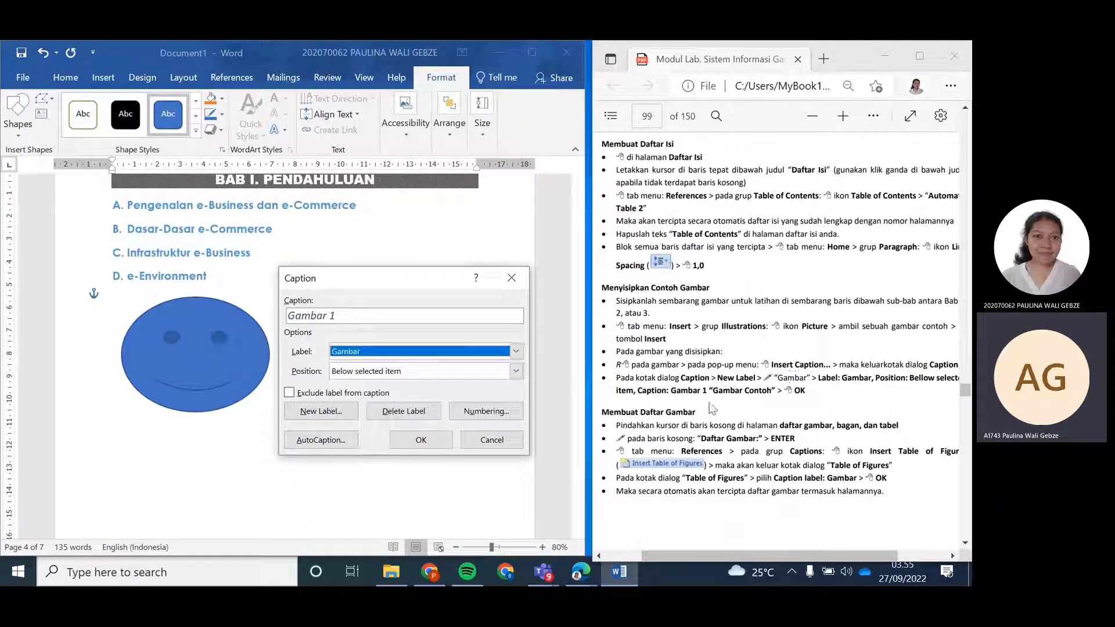
{"action": "left_click", "coordinate": [357, 316]}
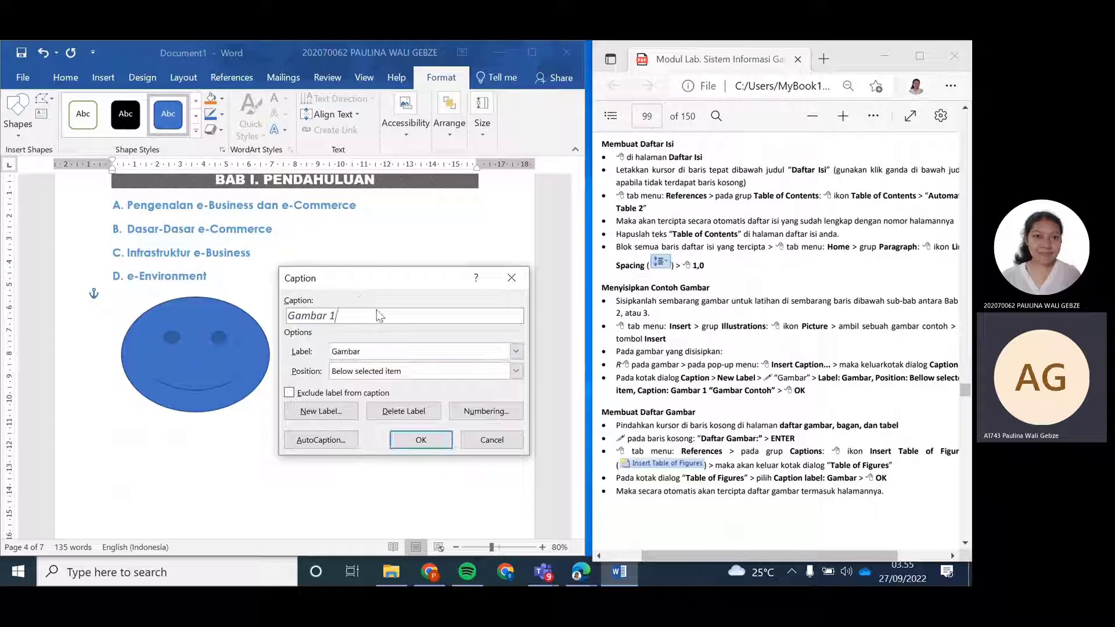
{"action": "type", "text": "\"Gambar Contoh"}
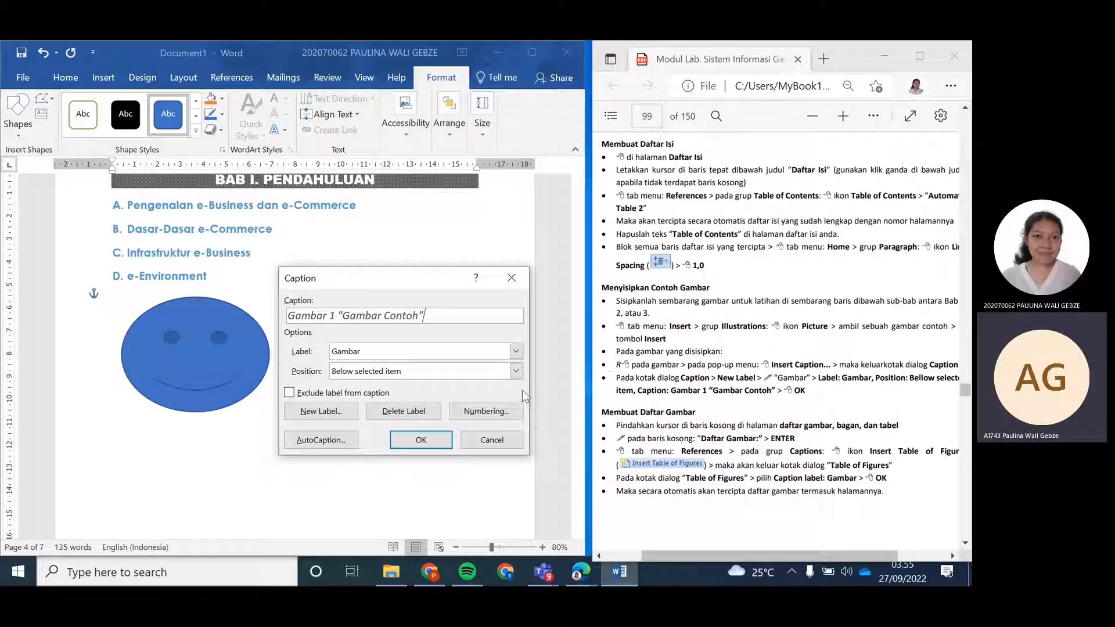
{"action": "left_click_drag", "start_coordinate": [729, 556], "coordinate": [733, 556]}
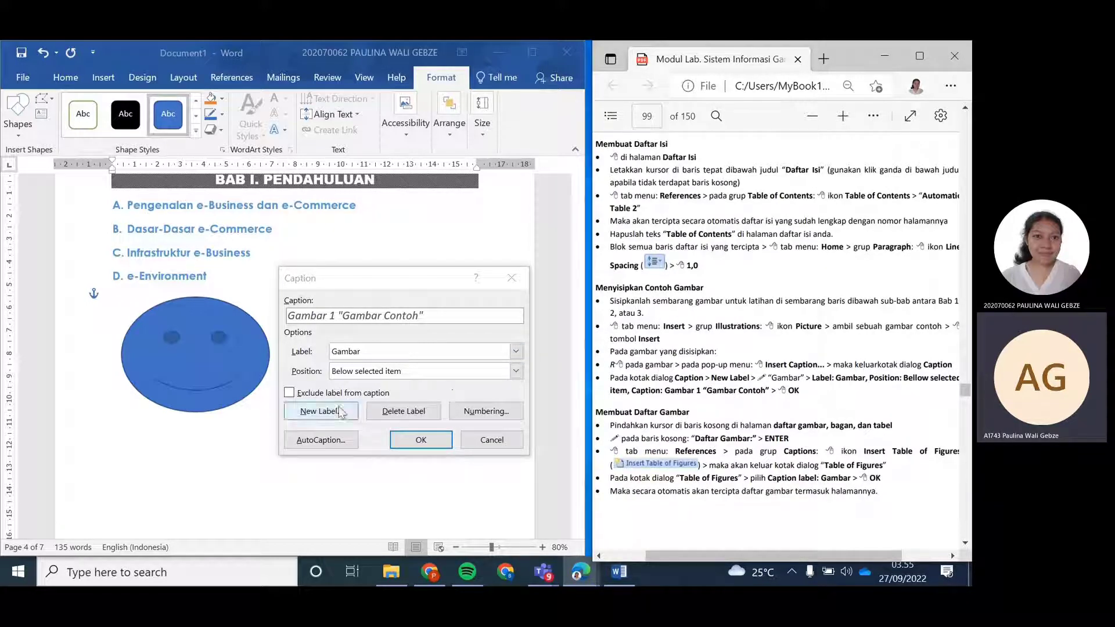
{"action": "left_click", "coordinate": [341, 412]}
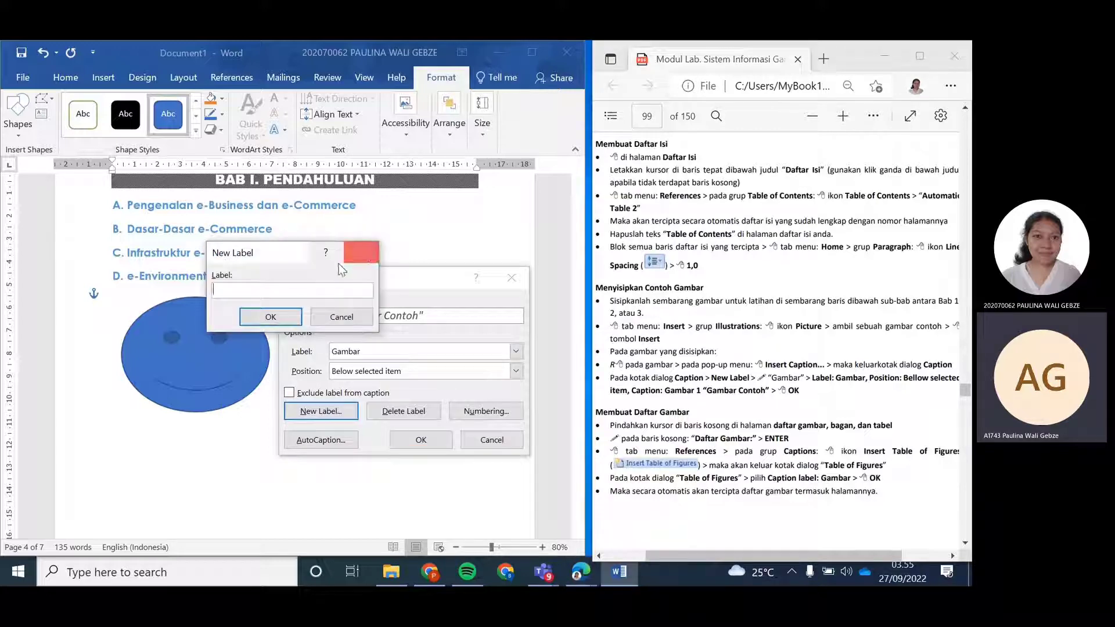
{"action": "left_click", "coordinate": [361, 253]}
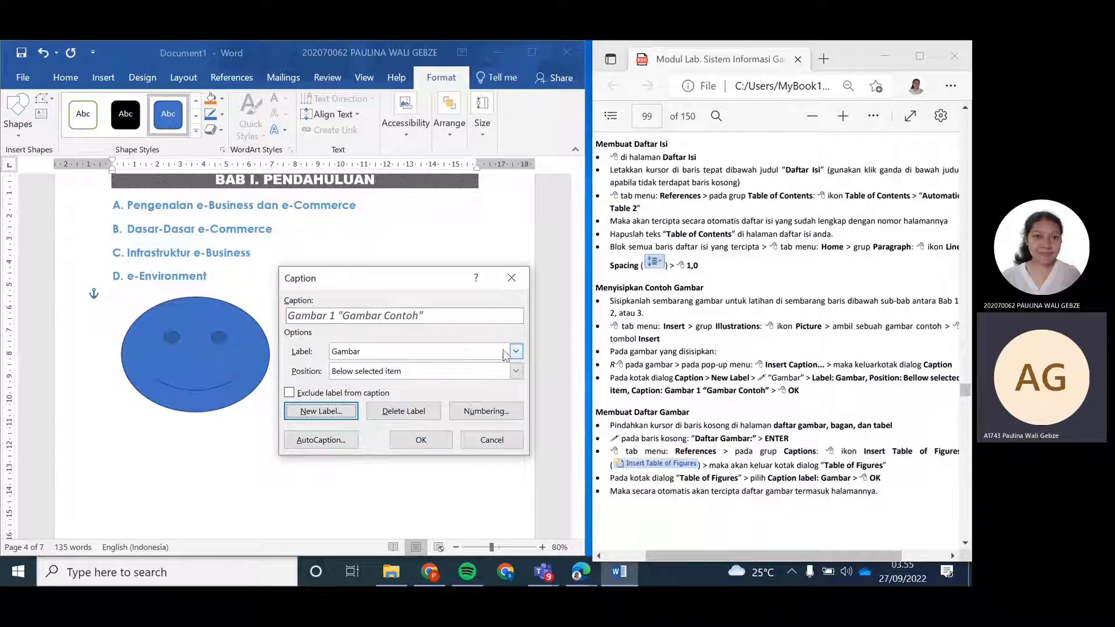
{"action": "left_click", "coordinate": [516, 352]}
{"action": "left_click", "coordinate": [382, 389]}
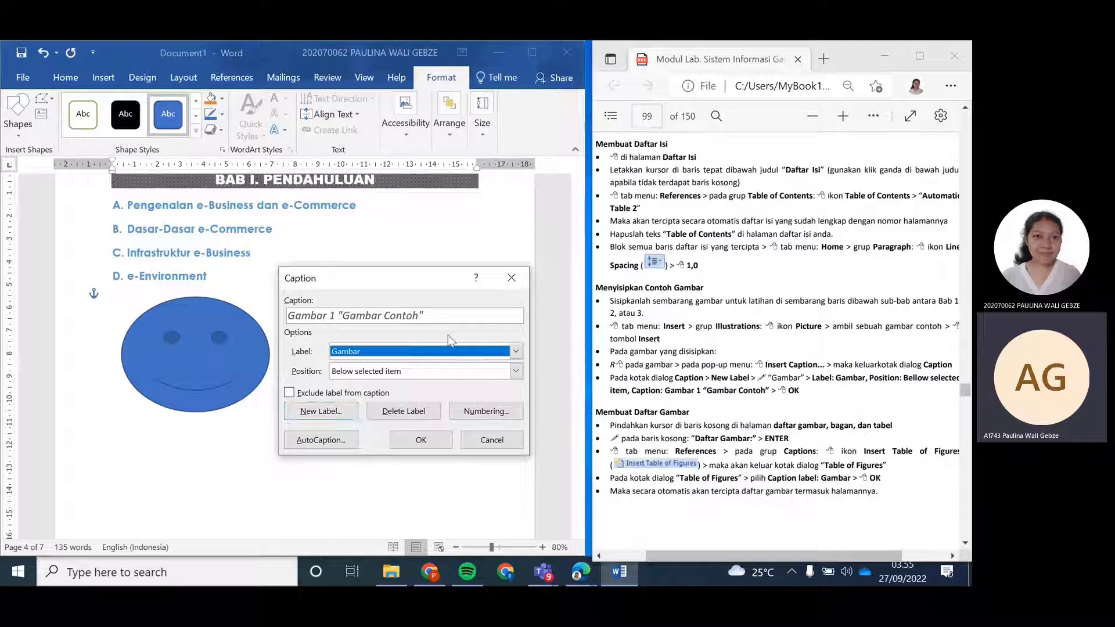
{"action": "left_click", "coordinate": [424, 433]}
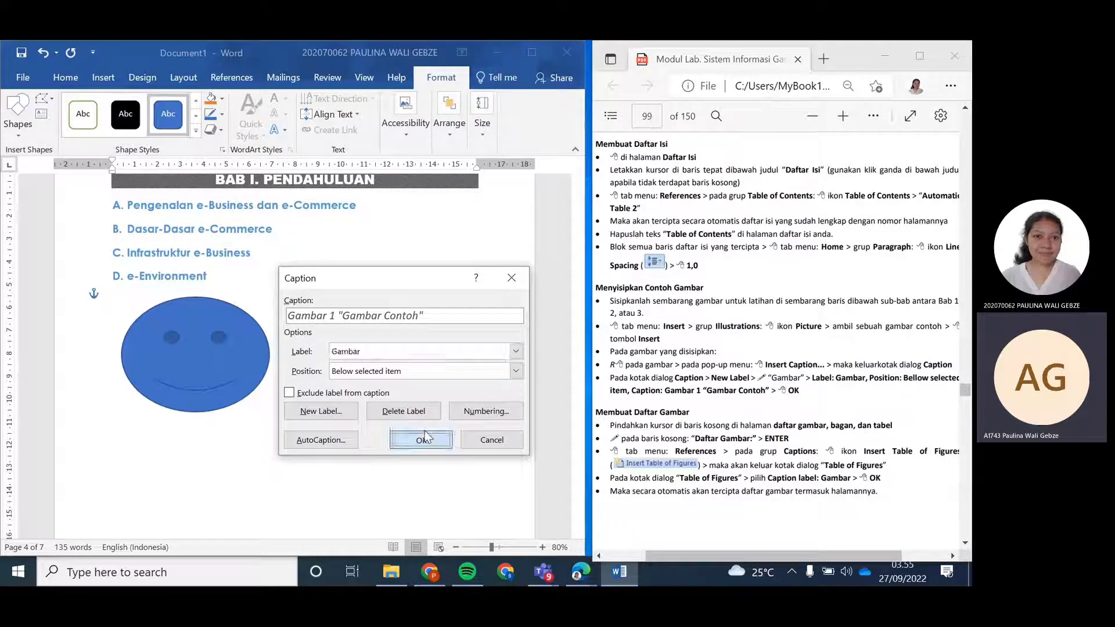
{"action": "left_click", "coordinate": [348, 380]}
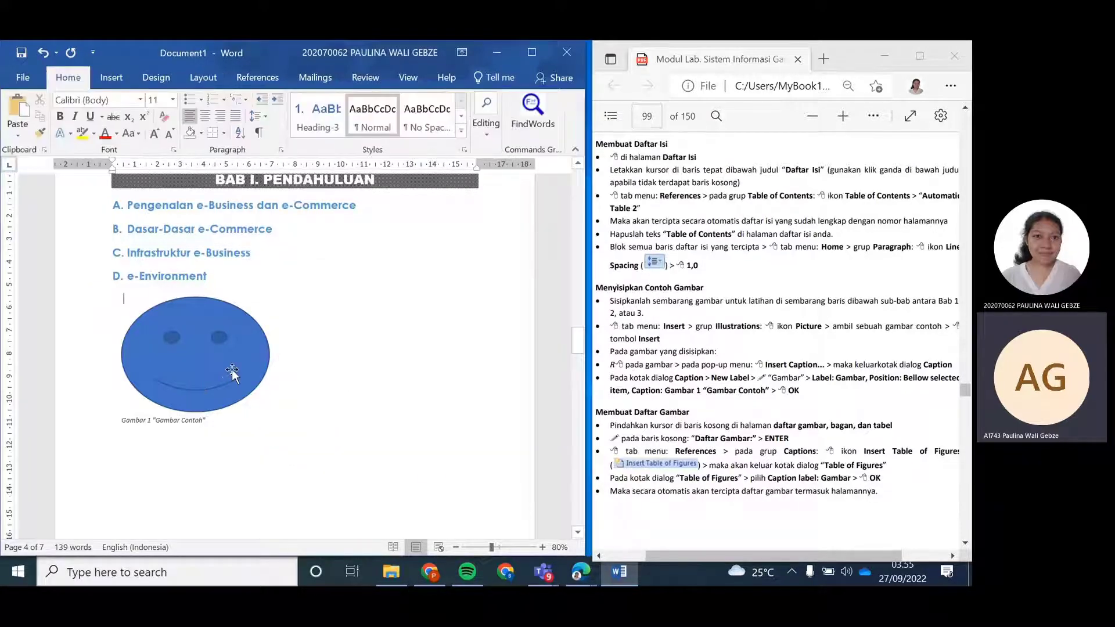
Place the cursor on the empty line below the "Daftar Gambar, Bagan, dan Tabel" heading and widen the lab module window
{"action": "scroll", "coordinate": [676, 347], "scroll_direction": "down", "scroll_amount": 1}
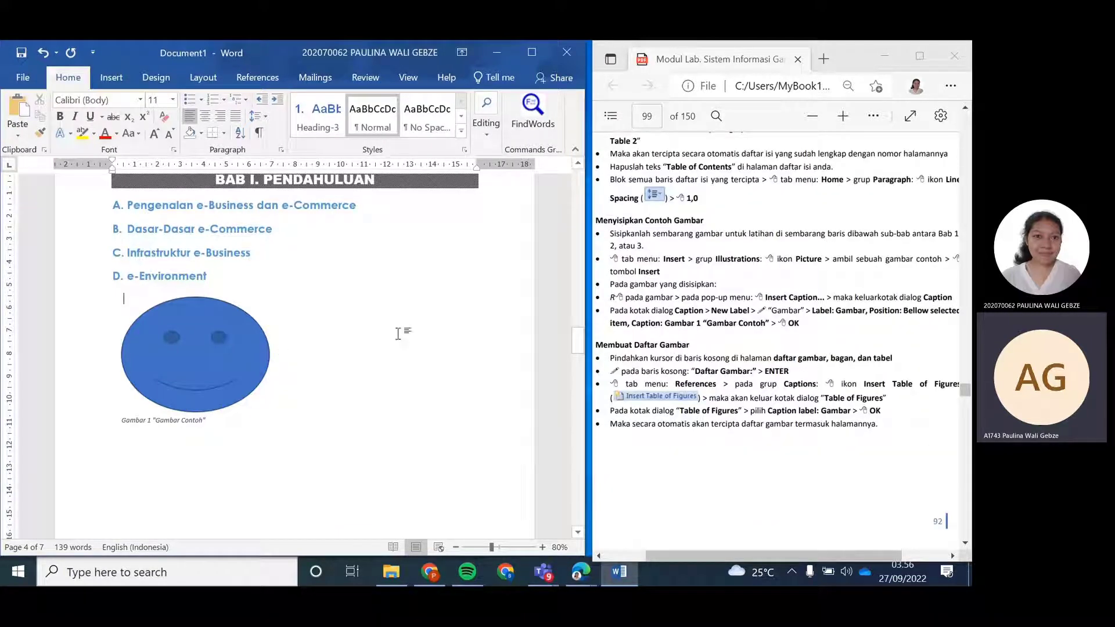
{"action": "scroll", "coordinate": [397, 333], "scroll_direction": "up", "scroll_amount": 10}
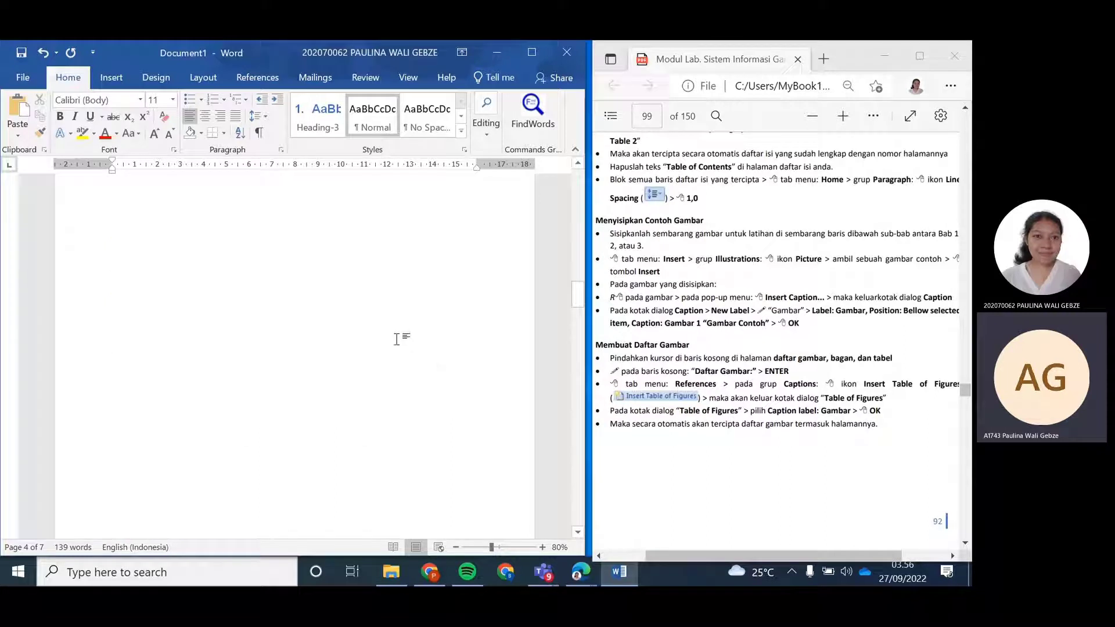
{"action": "scroll", "coordinate": [398, 339], "scroll_direction": "up", "scroll_amount": 5}
{"action": "left_click", "coordinate": [175, 339]}
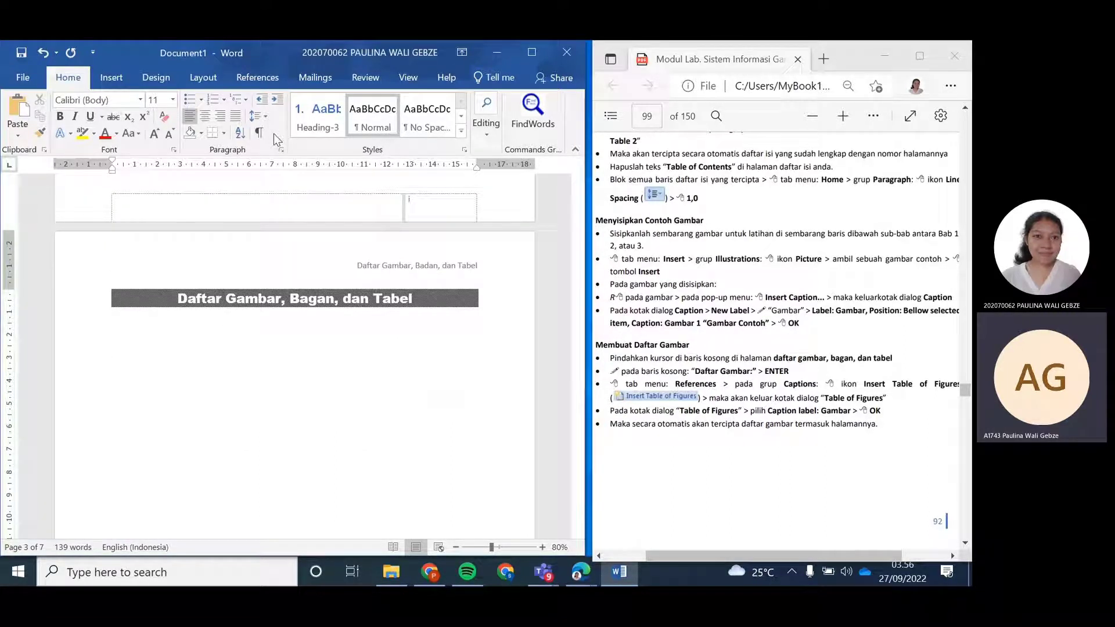
{"action": "left_click", "coordinate": [257, 77]}
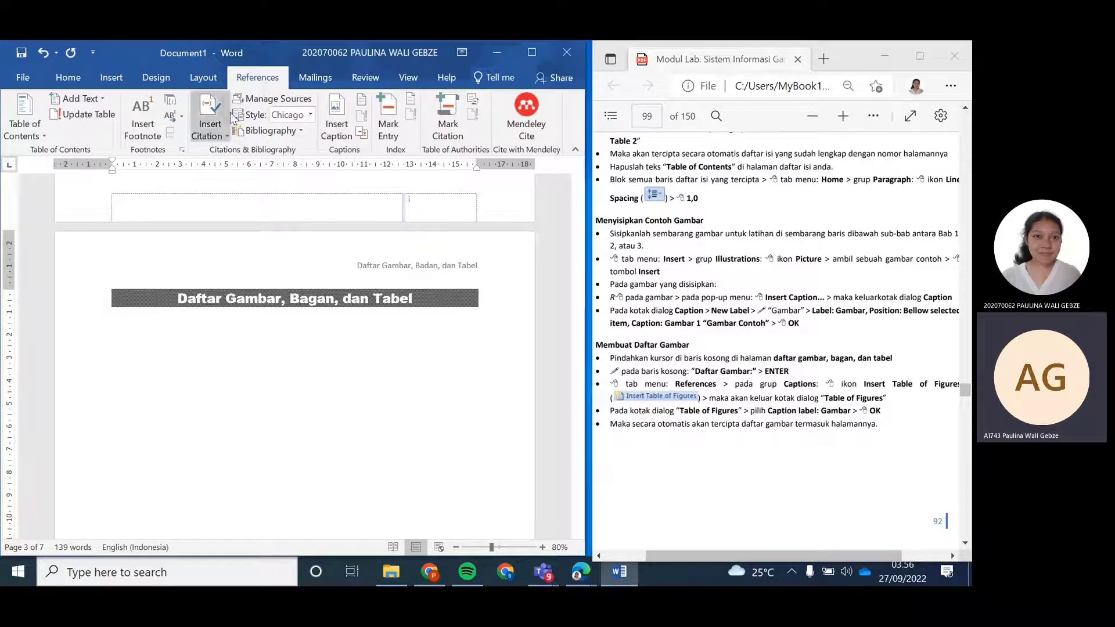
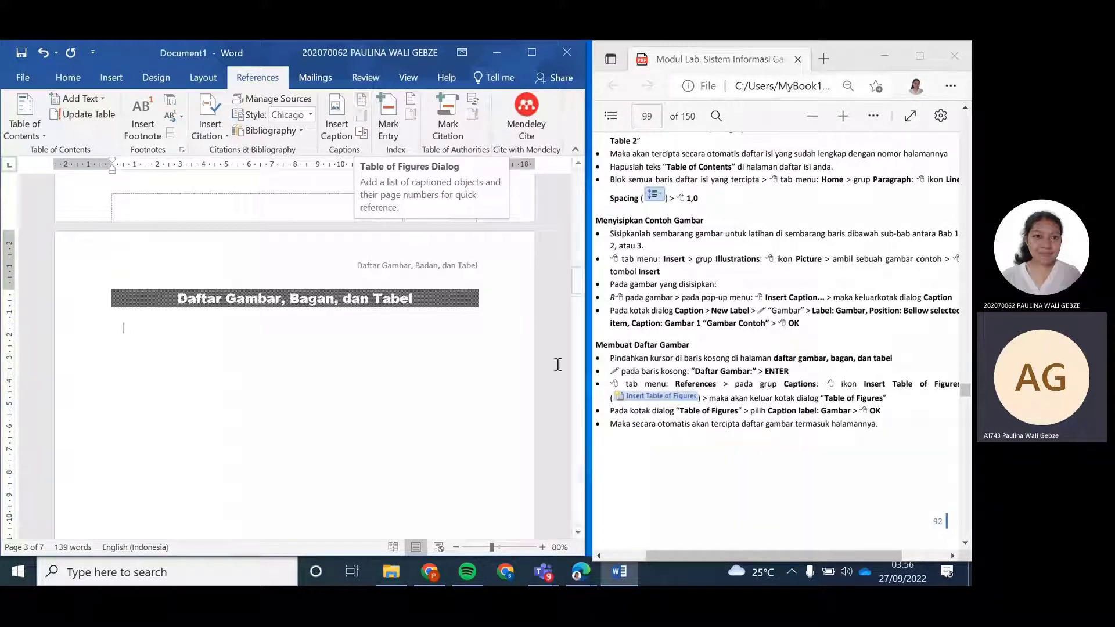
{"action": "mouse_move", "coordinate": [680, 559]}
{"action": "left_mouse_down"}
{"action": "mouse_move", "coordinate": [703, 560]}
{"action": "mouse_move", "coordinate": [687, 555]}
{"action": "left_mouse_up"}
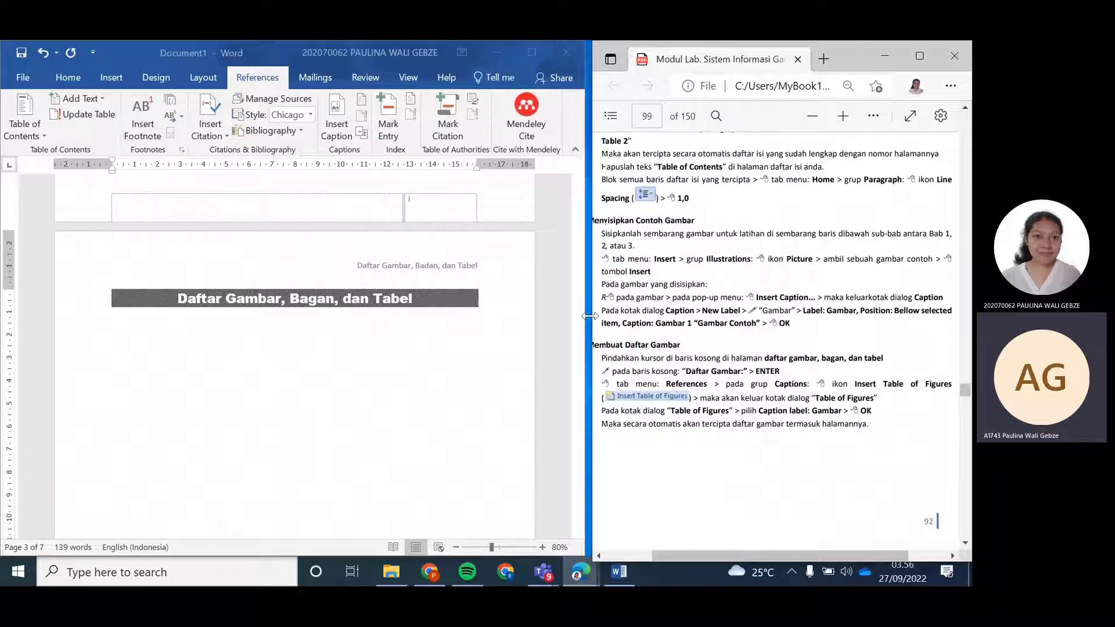
{"action": "left_click_drag", "start_coordinate": [589, 316], "coordinate": [548, 317]}
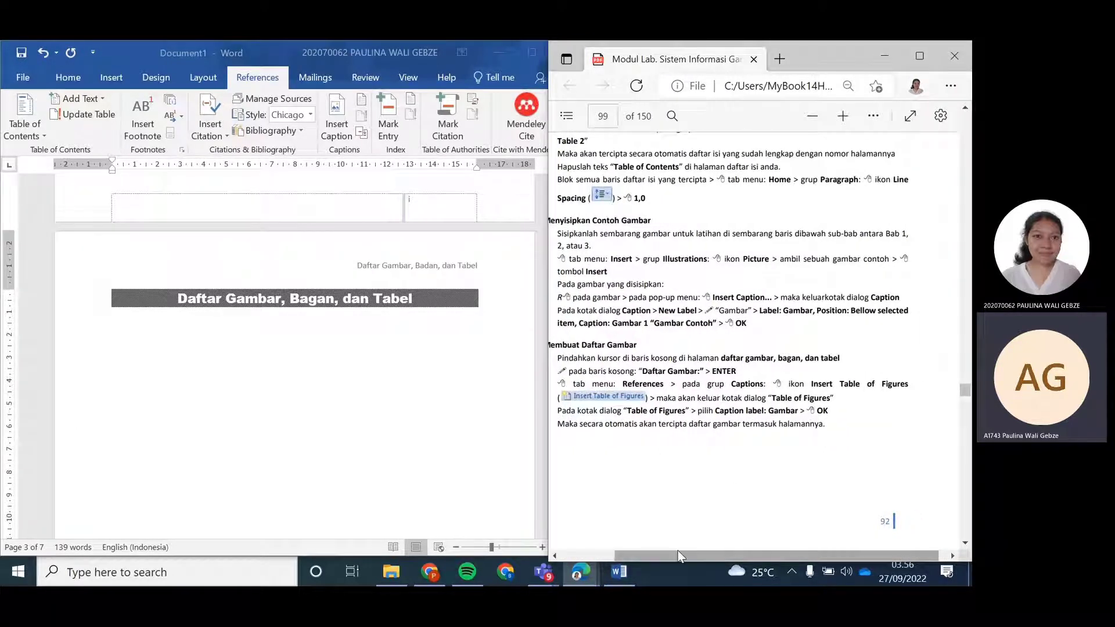
{"action": "left_click_drag", "start_coordinate": [679, 555], "coordinate": [652, 556]}
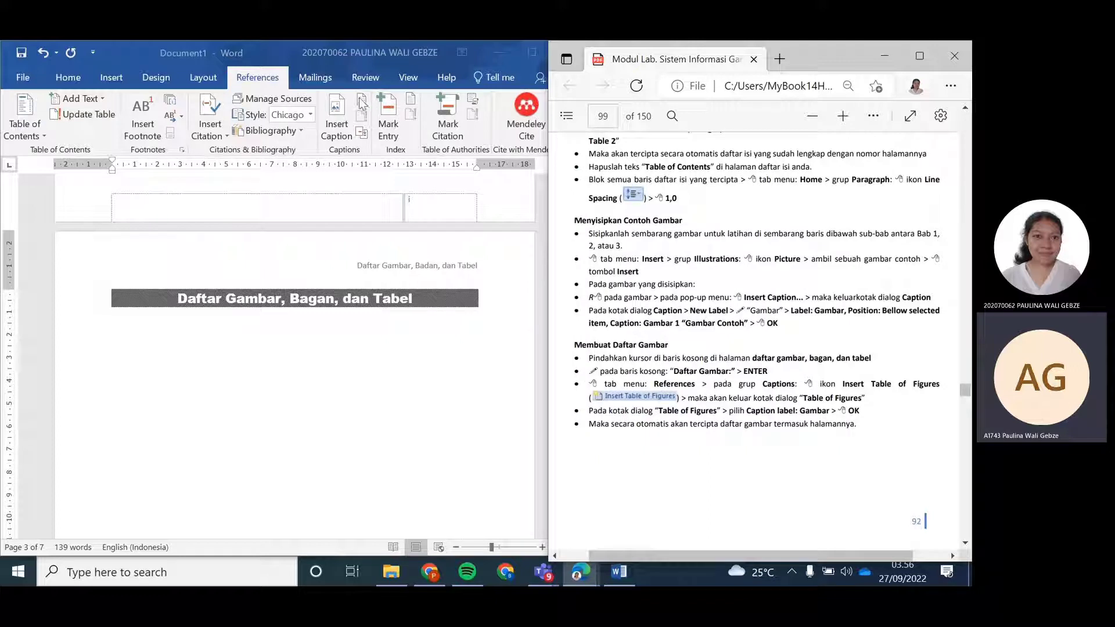
Insert a table of figures with the caption label Gambar below the "Daftar Gambar, Bagan, dan Tabel" heading
{"action": "left_click", "coordinate": [325, 365]}
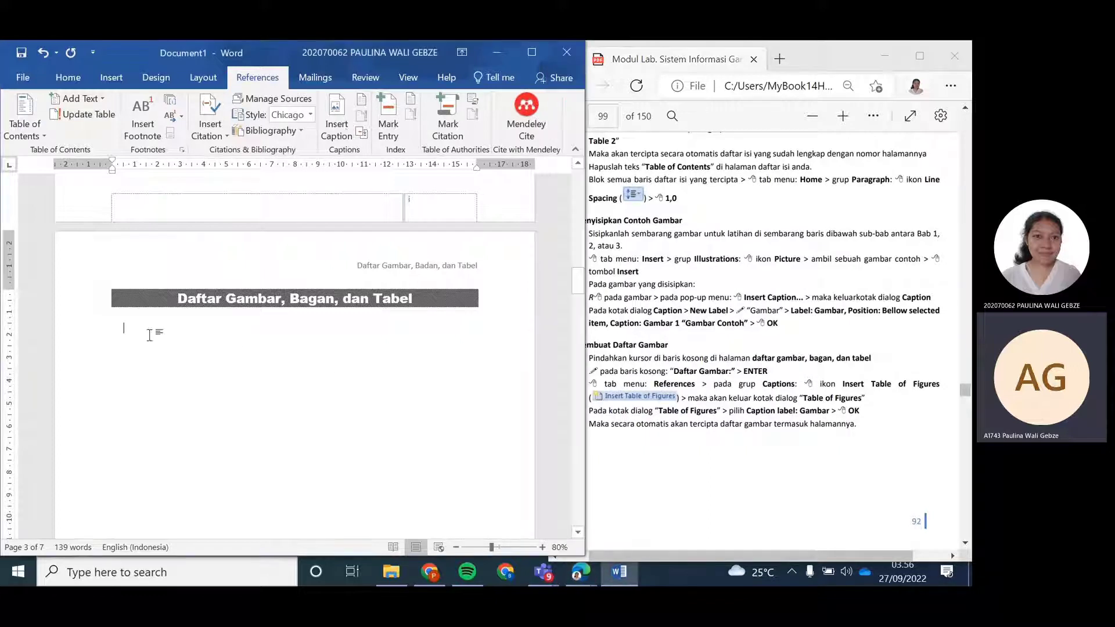
{"action": "left_click", "coordinate": [361, 111]}
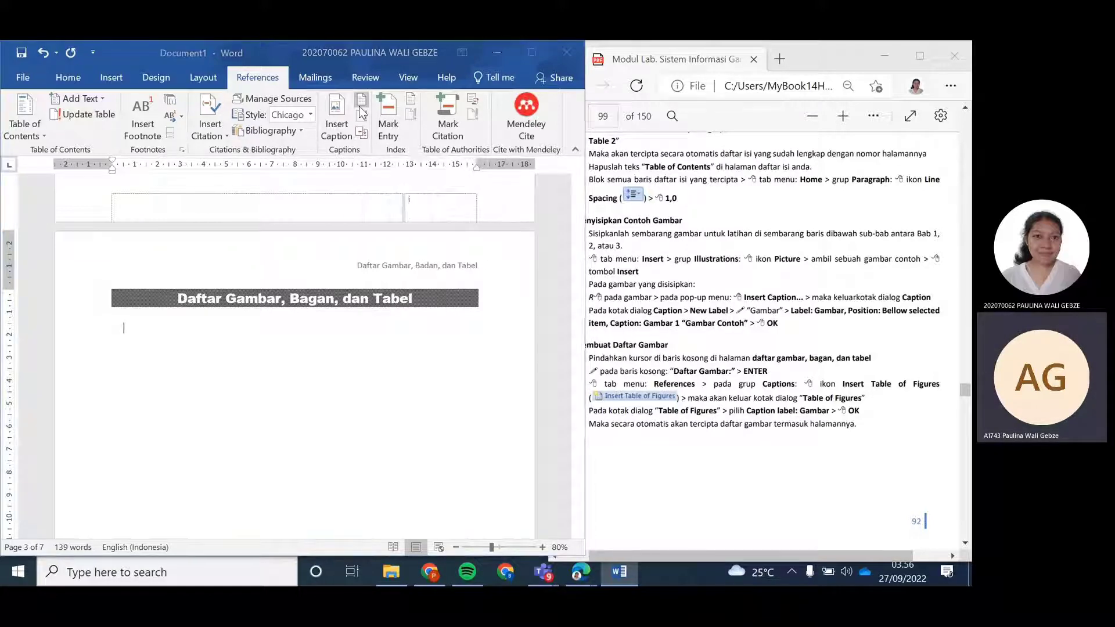
{"action": "left_click_drag", "start_coordinate": [675, 176], "coordinate": [269, 144]}
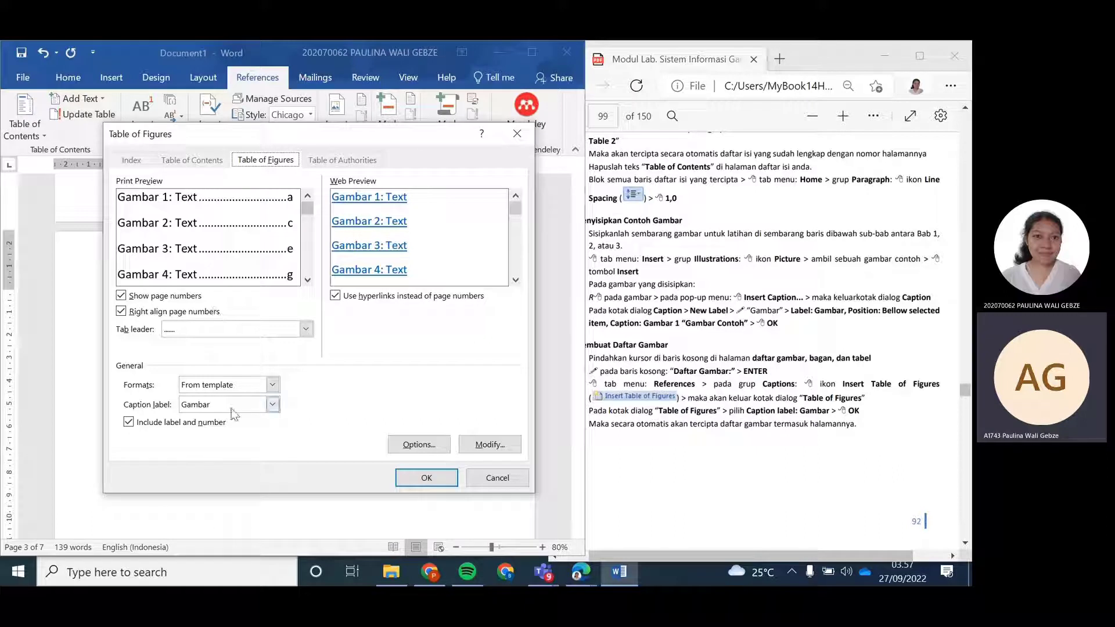
{"action": "left_click", "coordinate": [272, 405]}
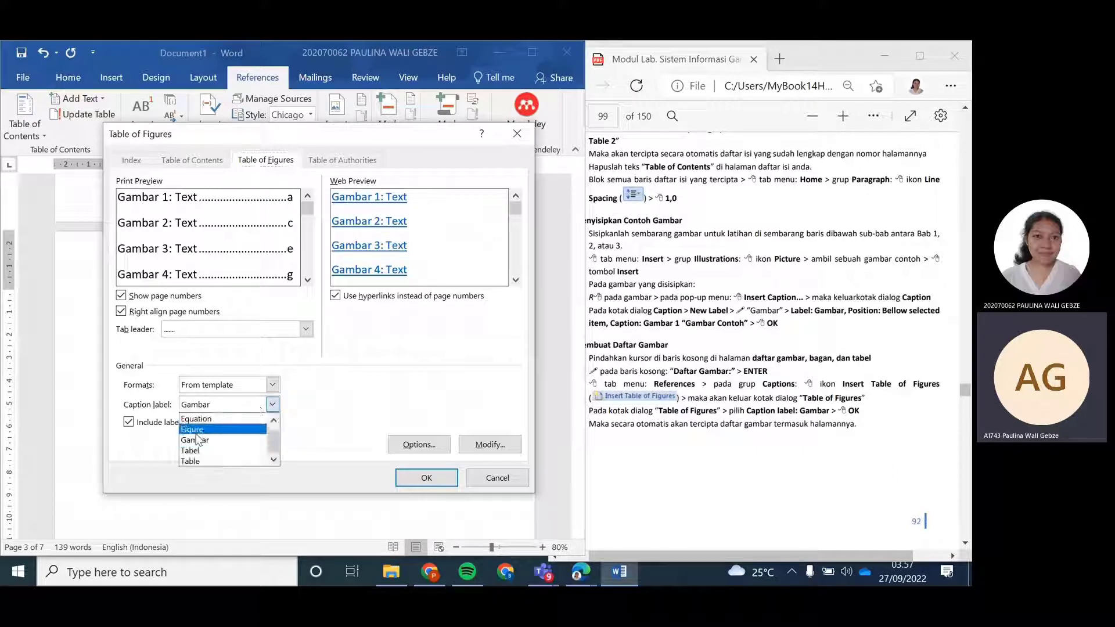
{"action": "left_click", "coordinate": [211, 440]}
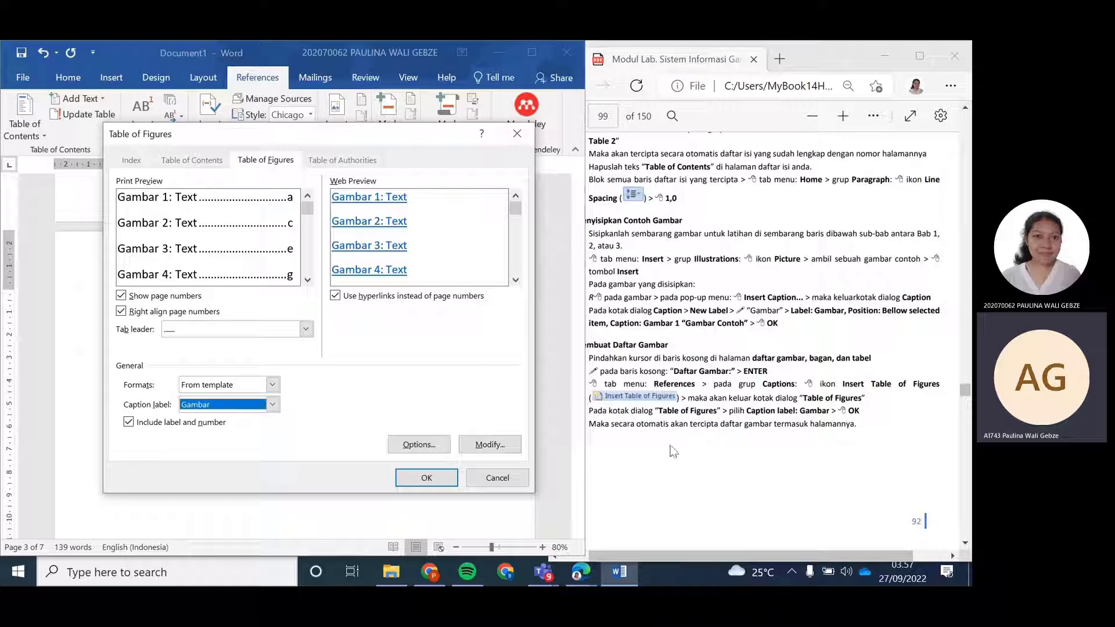
{"action": "left_click", "coordinate": [434, 477]}
Remove the blank line between the "Daftar Gambar, Bagan, dan Tabel" heading and the list of figures
{"action": "scroll", "coordinate": [337, 314], "scroll_direction": "down", "scroll_amount": 1}
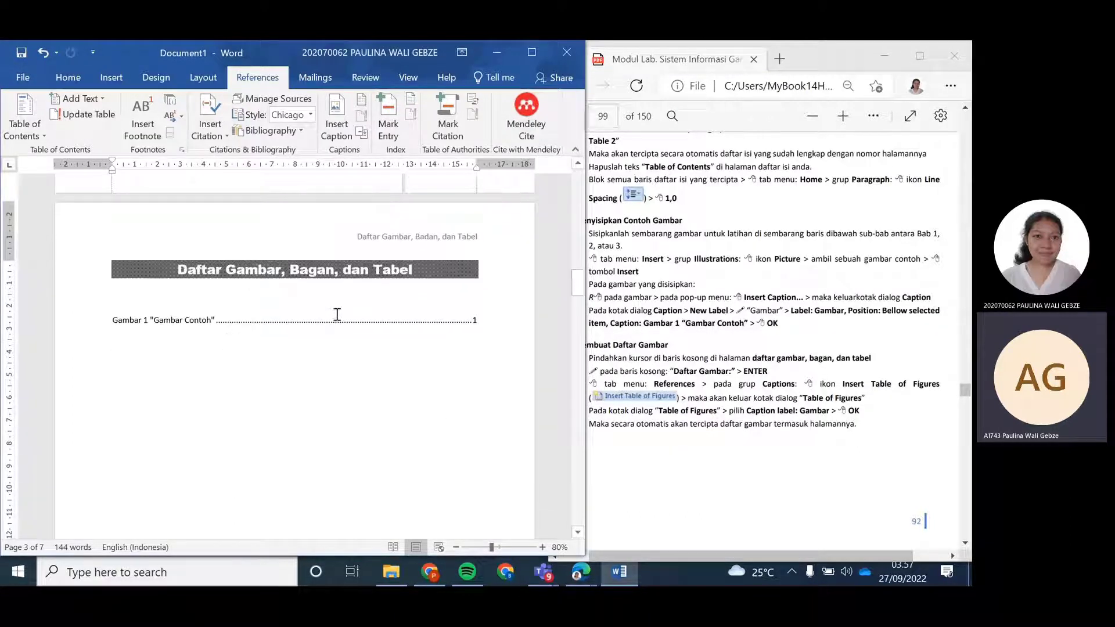
{"action": "scroll", "coordinate": [221, 362], "scroll_direction": "down", "scroll_amount": 20}
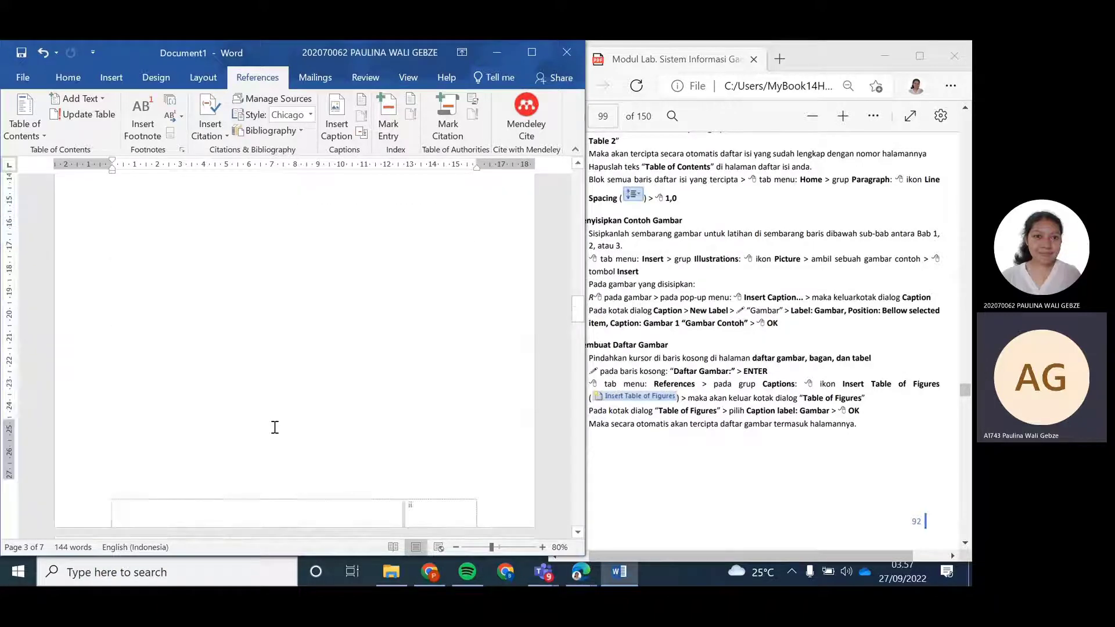
{"action": "scroll", "coordinate": [197, 418], "scroll_direction": "down", "scroll_amount": 2}
{"action": "scroll", "coordinate": [241, 374], "scroll_direction": "up", "scroll_amount": 8}
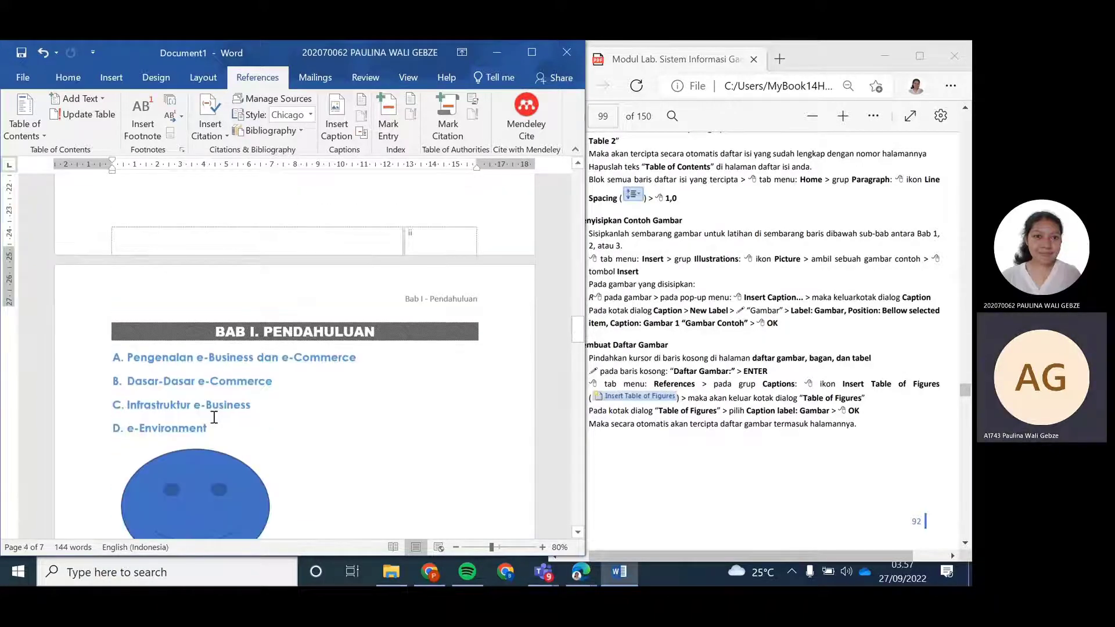
{"action": "scroll", "coordinate": [189, 329], "scroll_direction": "up", "scroll_amount": 3}
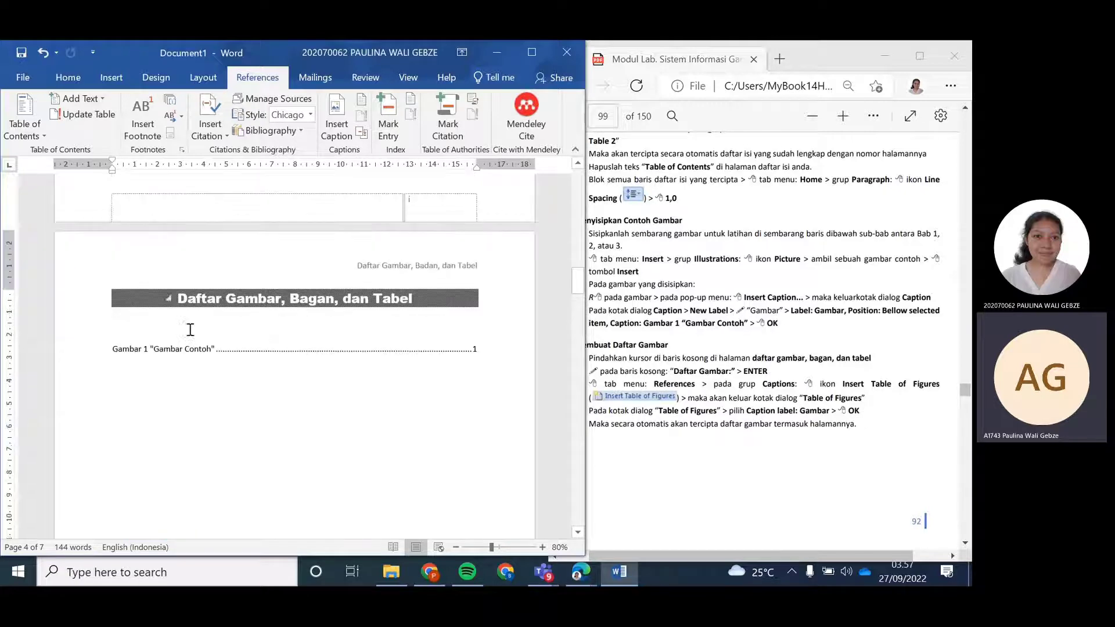
{"action": "key", "text": "BackSpace"}
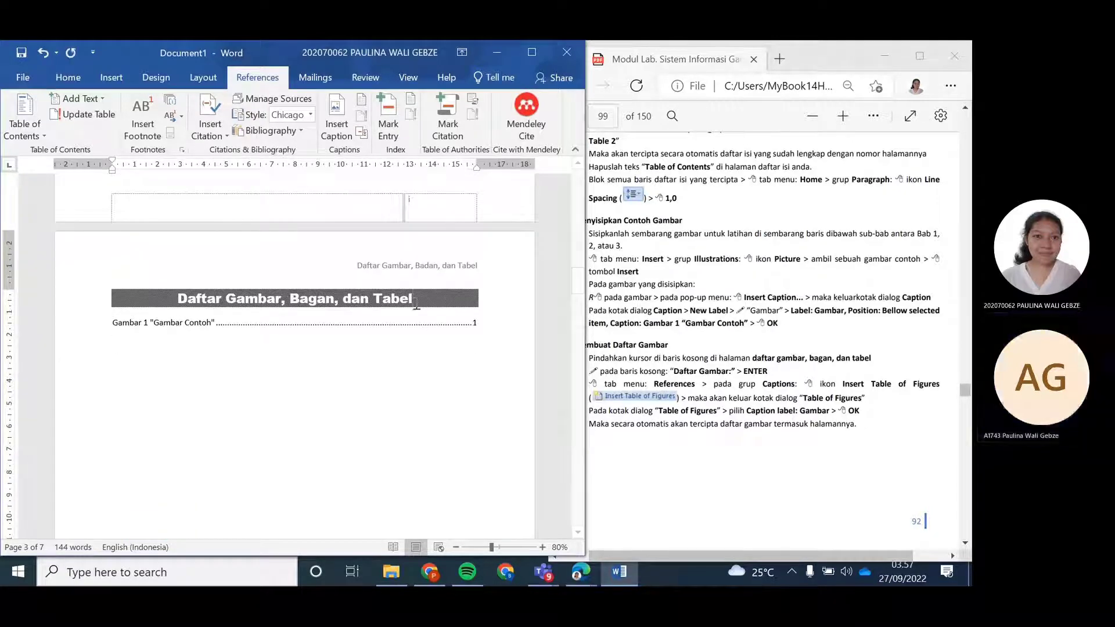
Check the lab module's example of the Table of Figures dialog following the "Membuat Daftar Gambar" instructions
{"action": "scroll", "coordinate": [680, 352], "scroll_direction": "down", "scroll_amount": 1}
{"action": "scroll", "coordinate": [688, 331], "scroll_direction": "down", "scroll_amount": 2}
{"action": "left_click", "coordinate": [695, 310]}
{"action": "scroll", "coordinate": [625, 319], "scroll_direction": "down", "scroll_amount": 5}
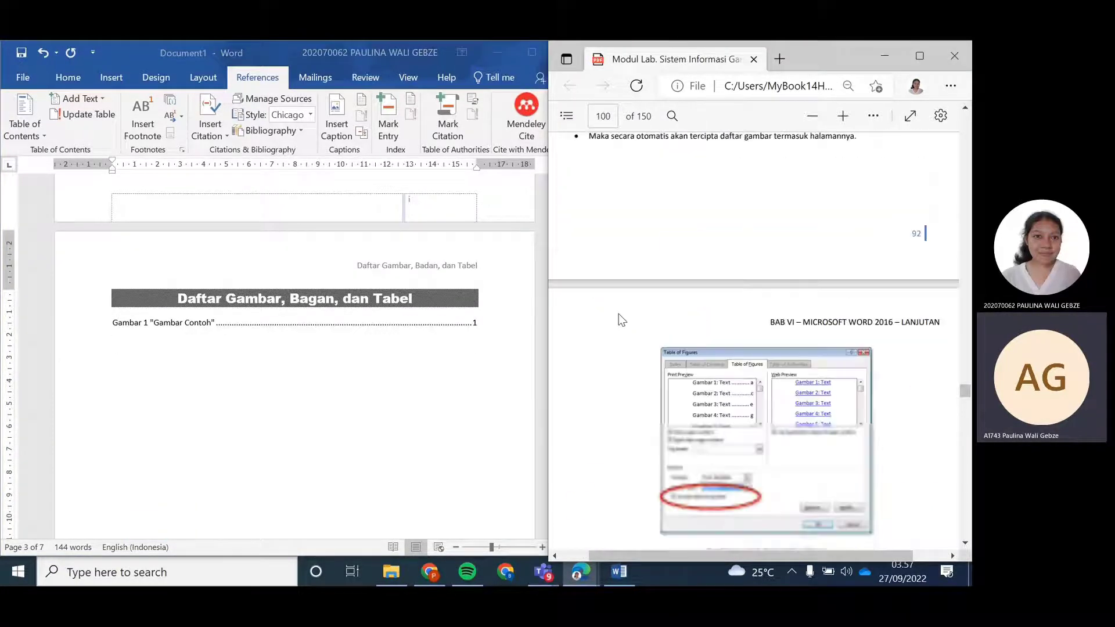
{"action": "scroll", "coordinate": [621, 320], "scroll_direction": "up", "scroll_amount": 8}
{"action": "scroll", "coordinate": [464, 348], "scroll_direction": "down", "scroll_amount": 1}
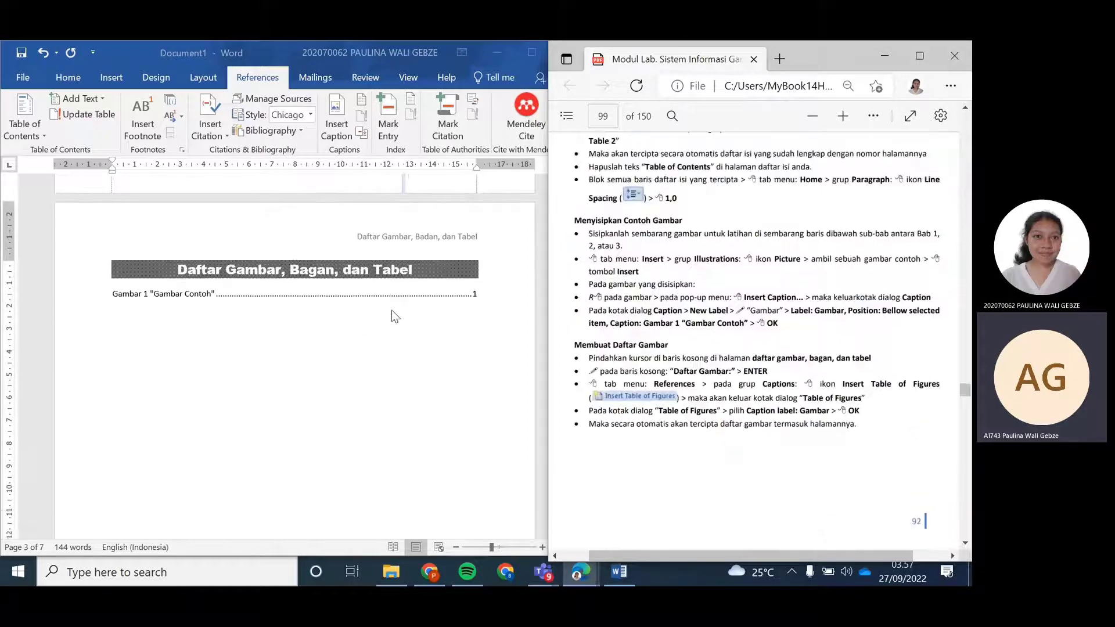
Draw a rectangle about 6 cm wide and 3.7 cm high below "E. Customer Relationship Management" in BAB II
{"action": "scroll", "coordinate": [198, 298], "scroll_direction": "down", "scroll_amount": 3}
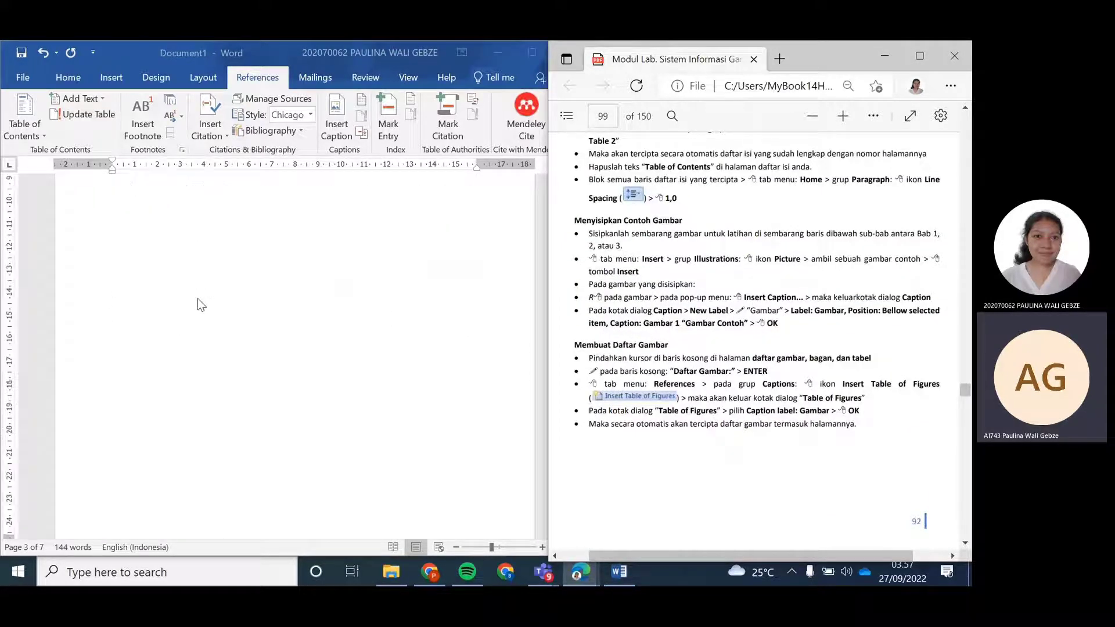
{"action": "scroll", "coordinate": [201, 302], "scroll_direction": "down", "scroll_amount": 12}
{"action": "scroll", "coordinate": [233, 363], "scroll_direction": "down", "scroll_amount": 10}
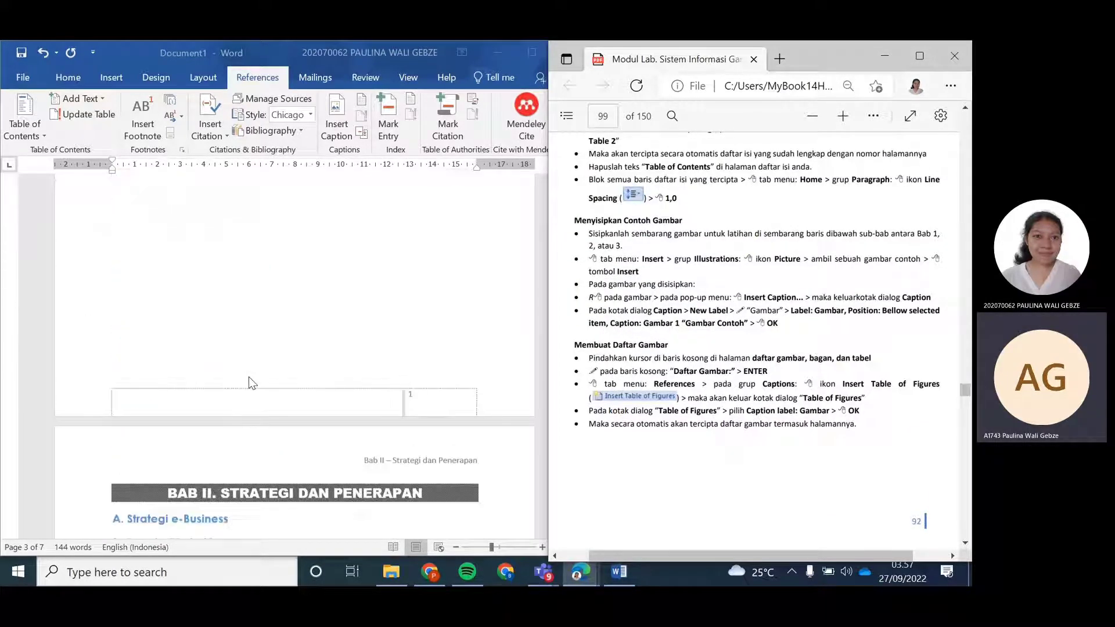
{"action": "left_click", "coordinate": [233, 413]}
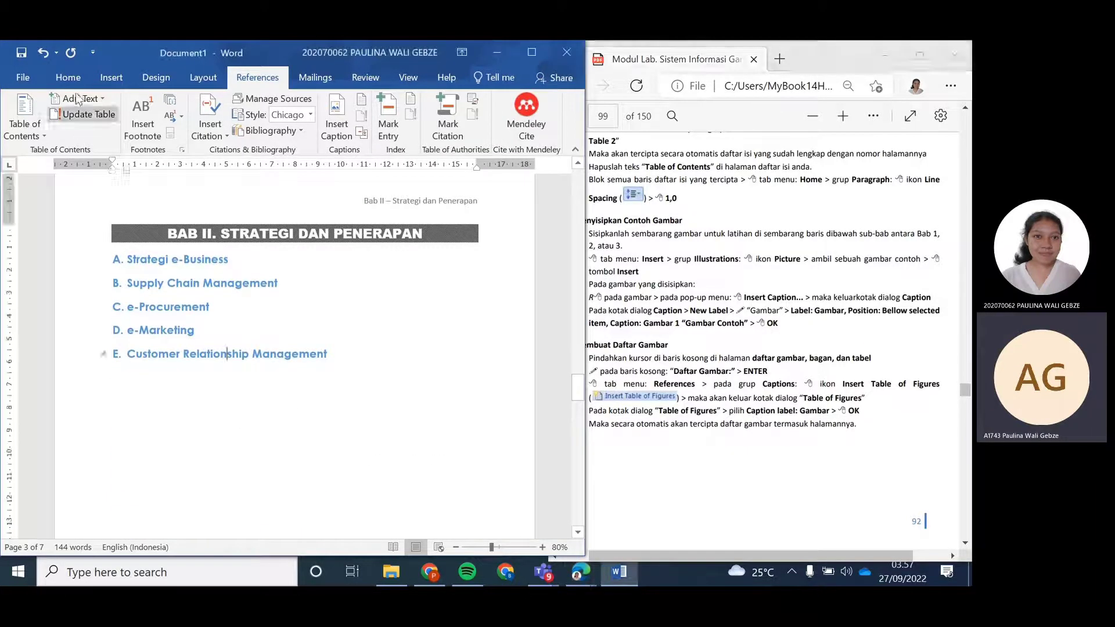
{"action": "left_click", "coordinate": [111, 77]}
{"action": "left_click", "coordinate": [96, 130]}
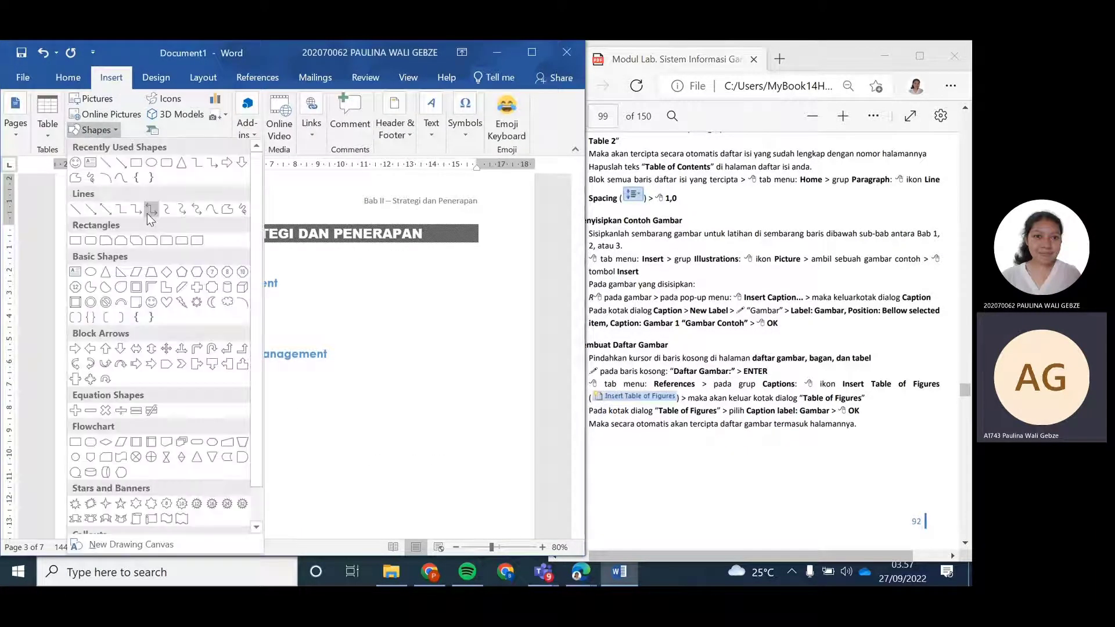
{"action": "left_click", "coordinate": [137, 170]}
{"action": "left_click_drag", "start_coordinate": [140, 385], "coordinate": [277, 470]}
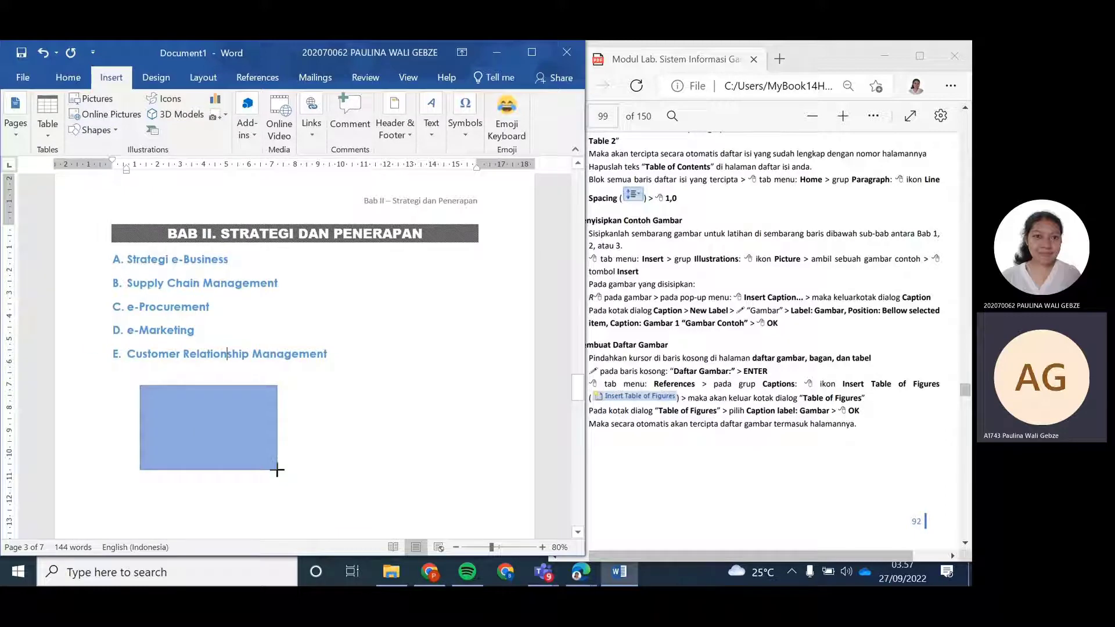
Insert the caption Gambar 2 "COntoh 2" below the rectangle, using the Gambar label
{"action": "scroll", "coordinate": [277, 464], "scroll_direction": "down", "scroll_amount": 1}
{"action": "right_click", "coordinate": [272, 411]}
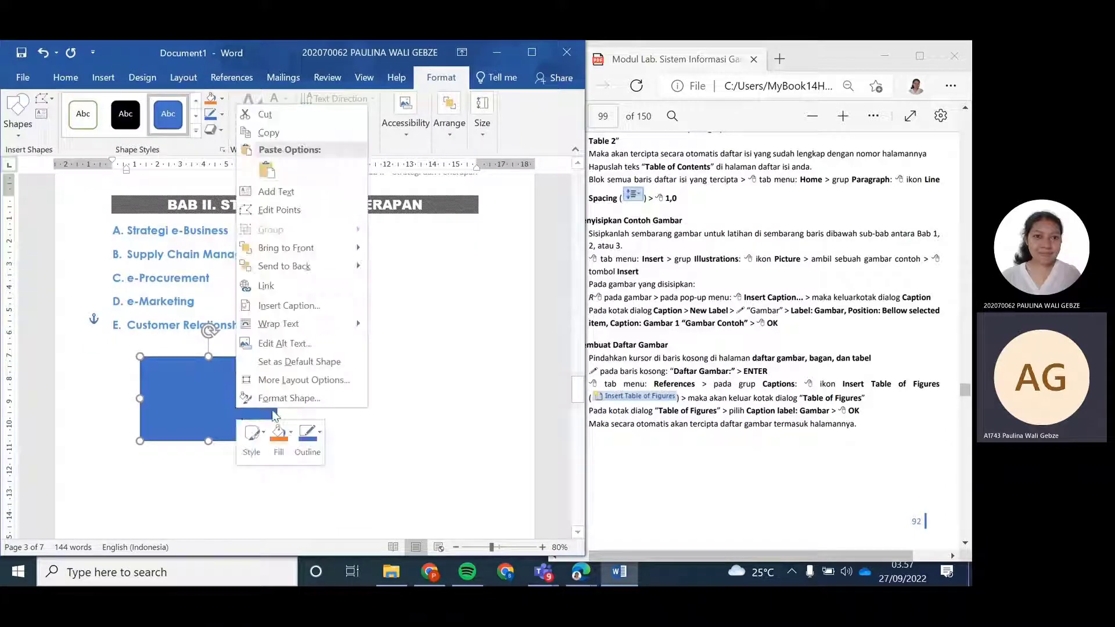
{"action": "left_click", "coordinate": [280, 305]}
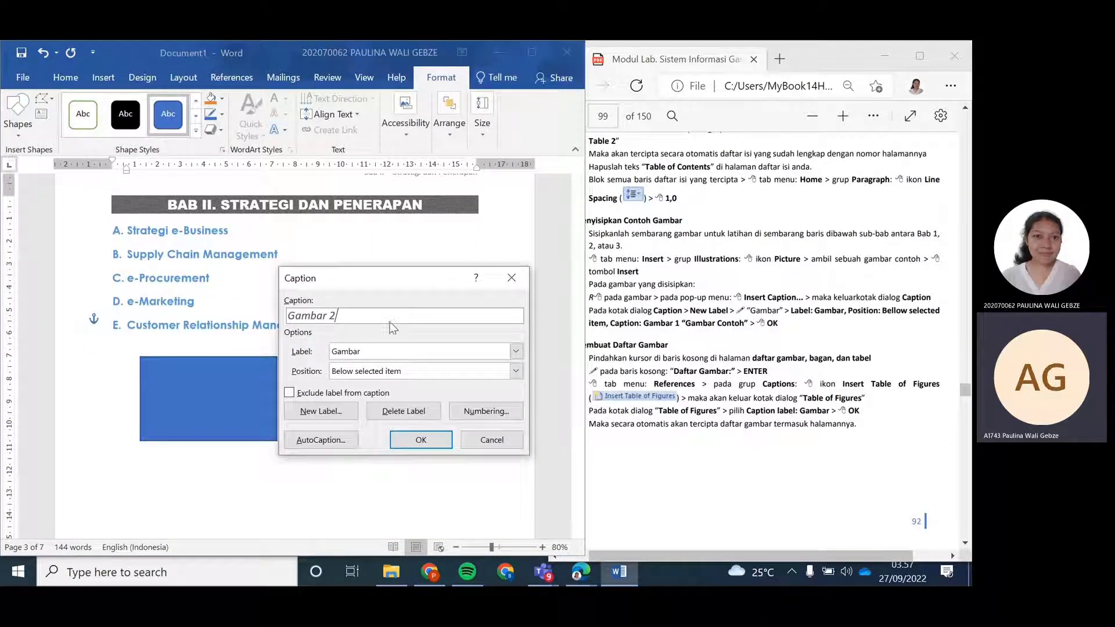
{"action": "type", "text": "\"COntoh 2\""}
{"action": "left_click", "coordinate": [421, 440]}
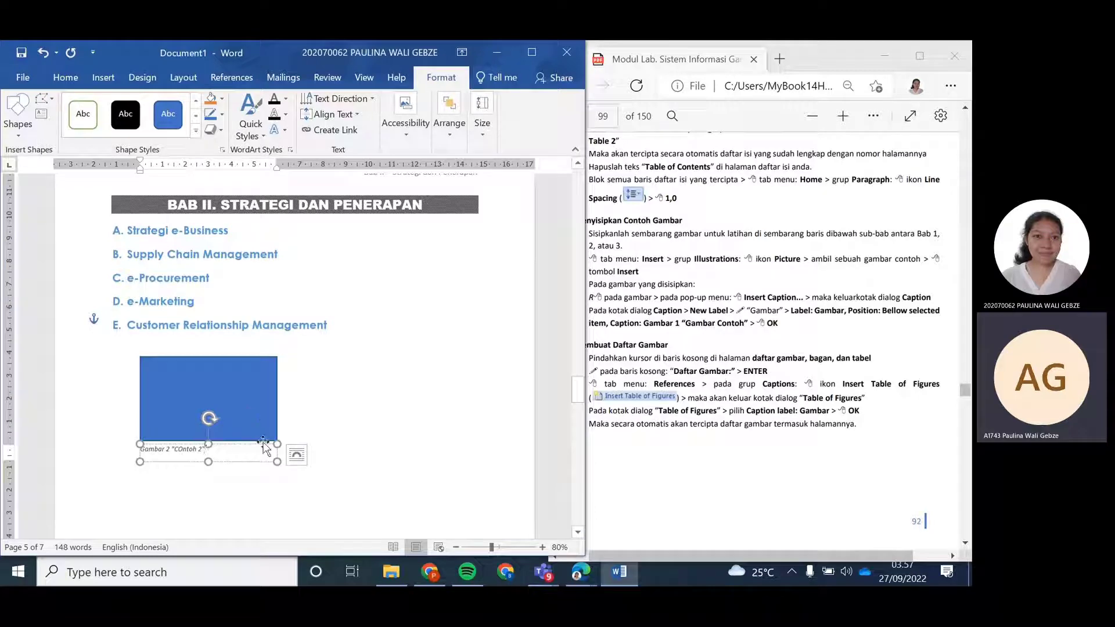
{"action": "left_click", "coordinate": [311, 416]}
Update the entire table of figures below the "Daftar Gambar, Bagan, dan Tabel" heading
{"action": "scroll", "coordinate": [310, 413], "scroll_direction": "up", "scroll_amount": 6}
{"action": "scroll", "coordinate": [310, 414], "scroll_direction": "up", "scroll_amount": 8}
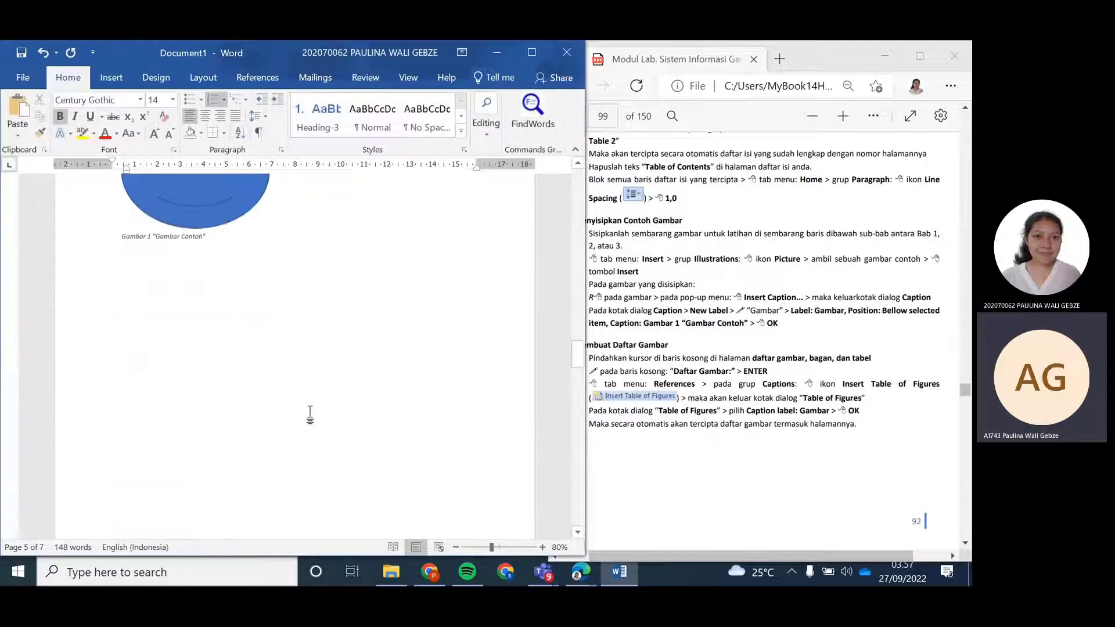
{"action": "scroll", "coordinate": [272, 302], "scroll_direction": "up", "scroll_amount": 10}
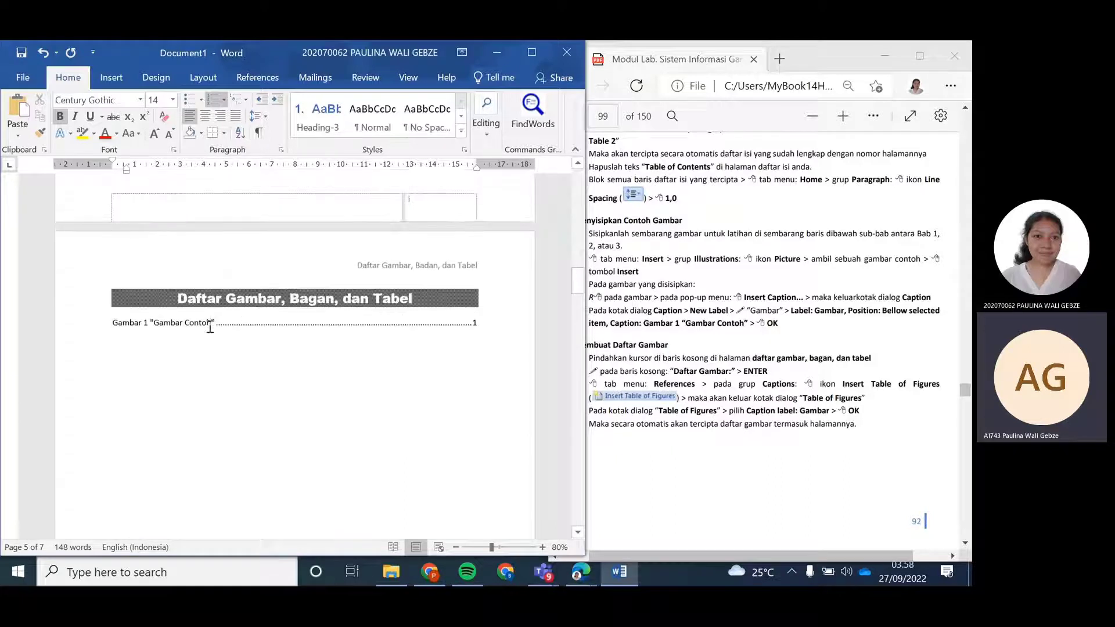
{"action": "left_click", "coordinate": [162, 323]}
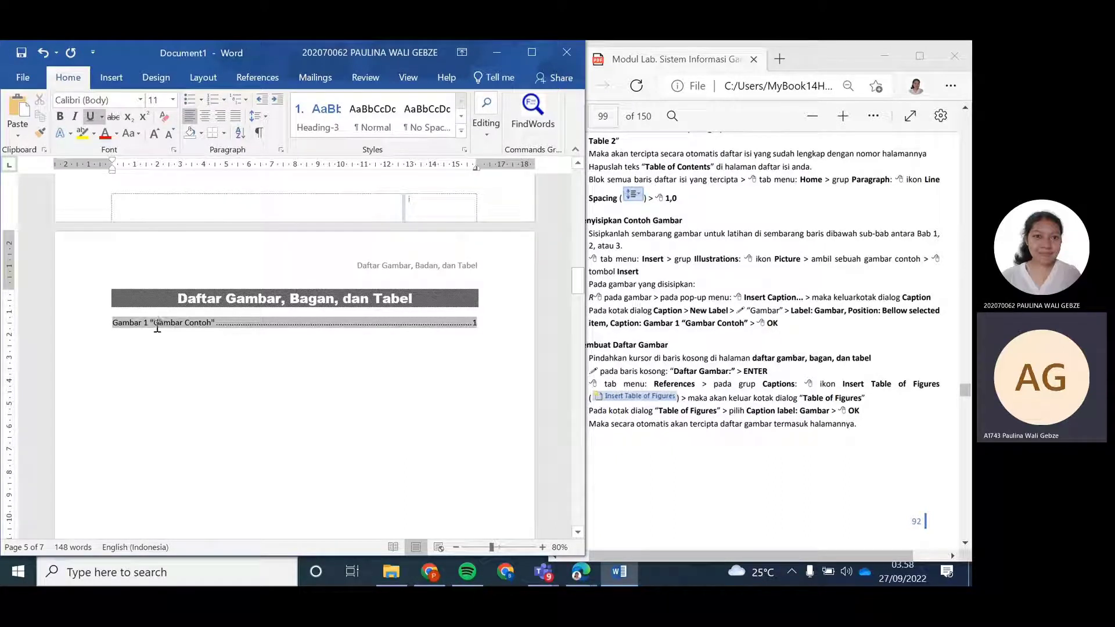
{"action": "right_click", "coordinate": [155, 324]}
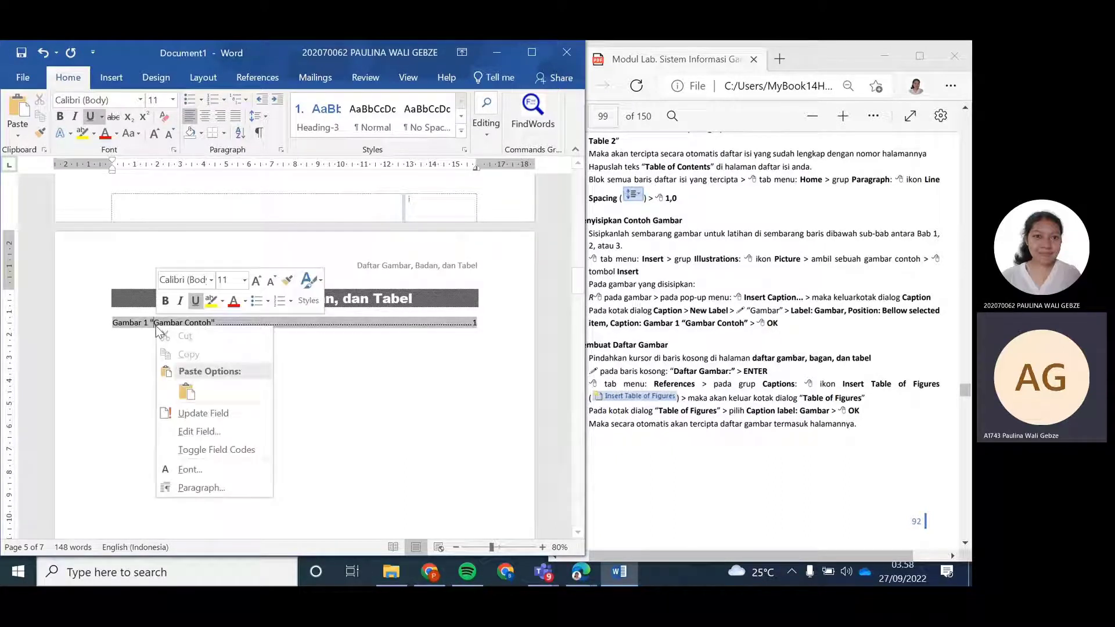
{"action": "left_click", "coordinate": [215, 421]}
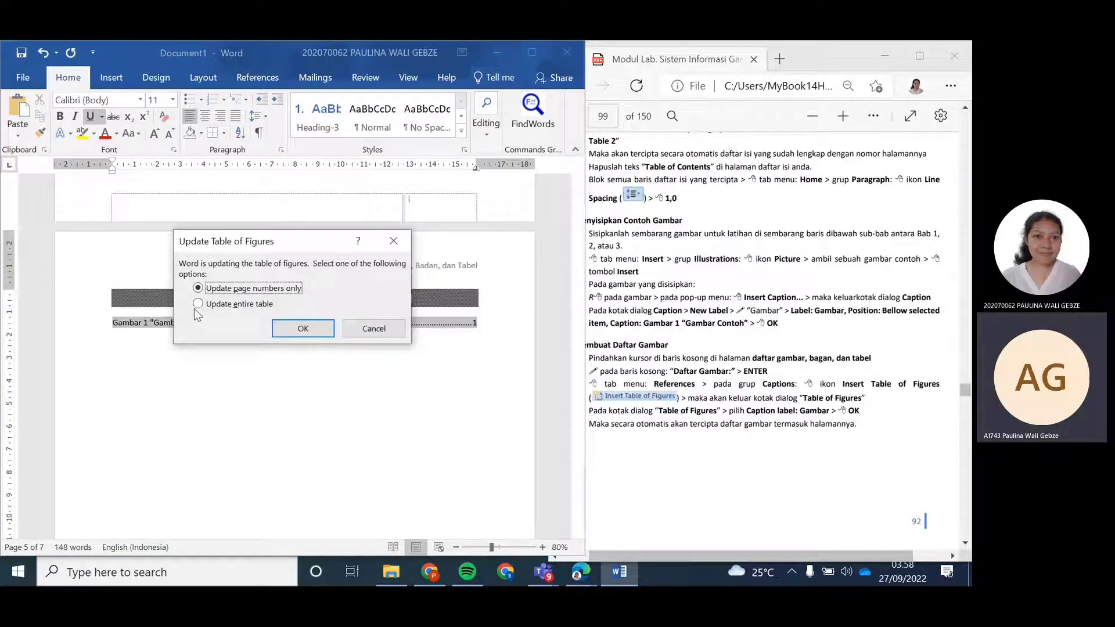
{"action": "left_click", "coordinate": [195, 305]}
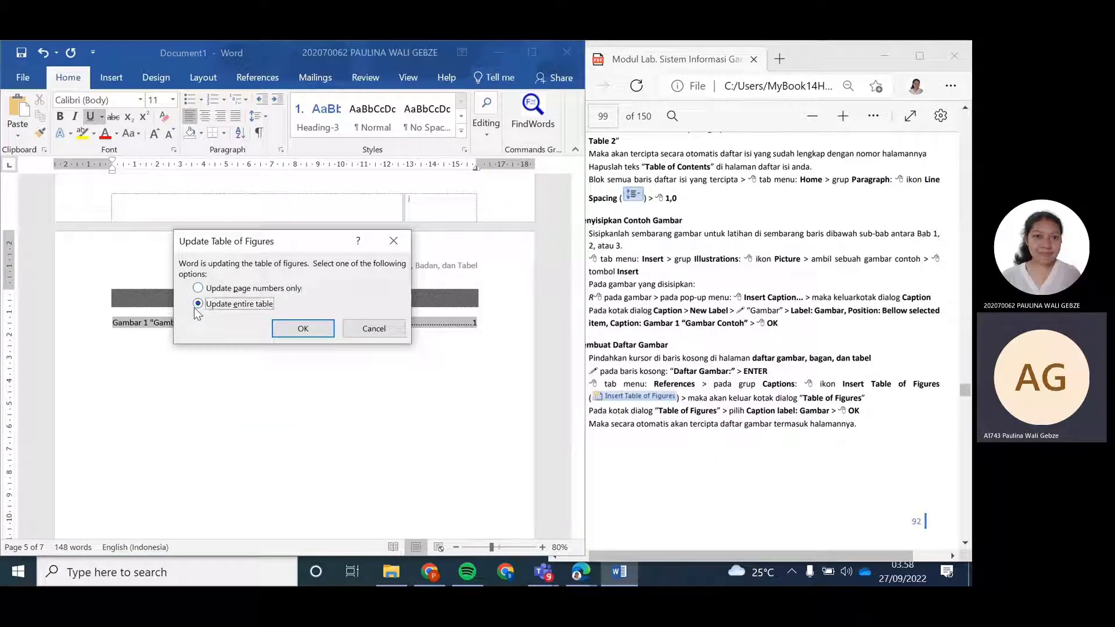
{"action": "left_click", "coordinate": [284, 326]}
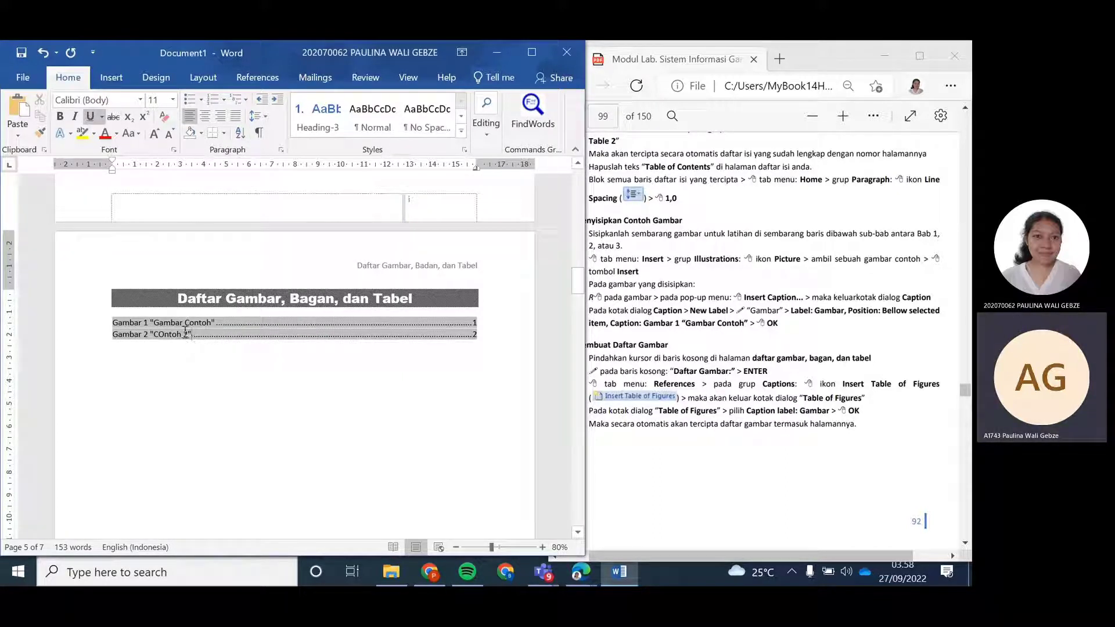
Update the entire table of contents below the "Daftar Isi" heading
{"action": "scroll", "coordinate": [416, 327], "scroll_direction": "up", "scroll_amount": 5}
{"action": "scroll", "coordinate": [415, 327], "scroll_direction": "up", "scroll_amount": 12}
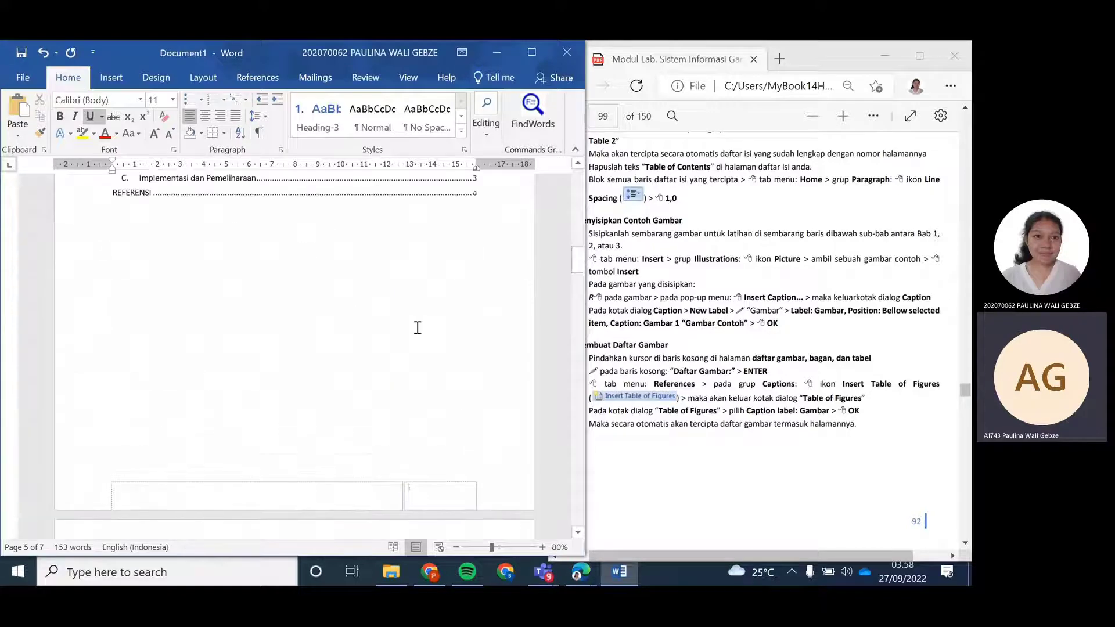
{"action": "left_click", "coordinate": [161, 320]}
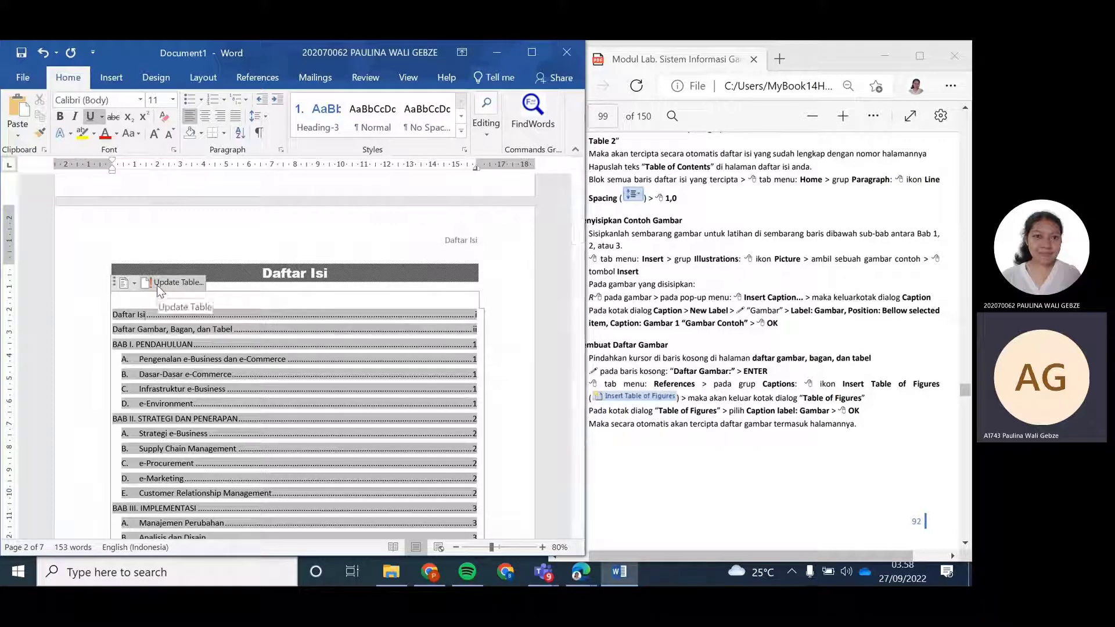
{"action": "left_click", "coordinate": [160, 284]}
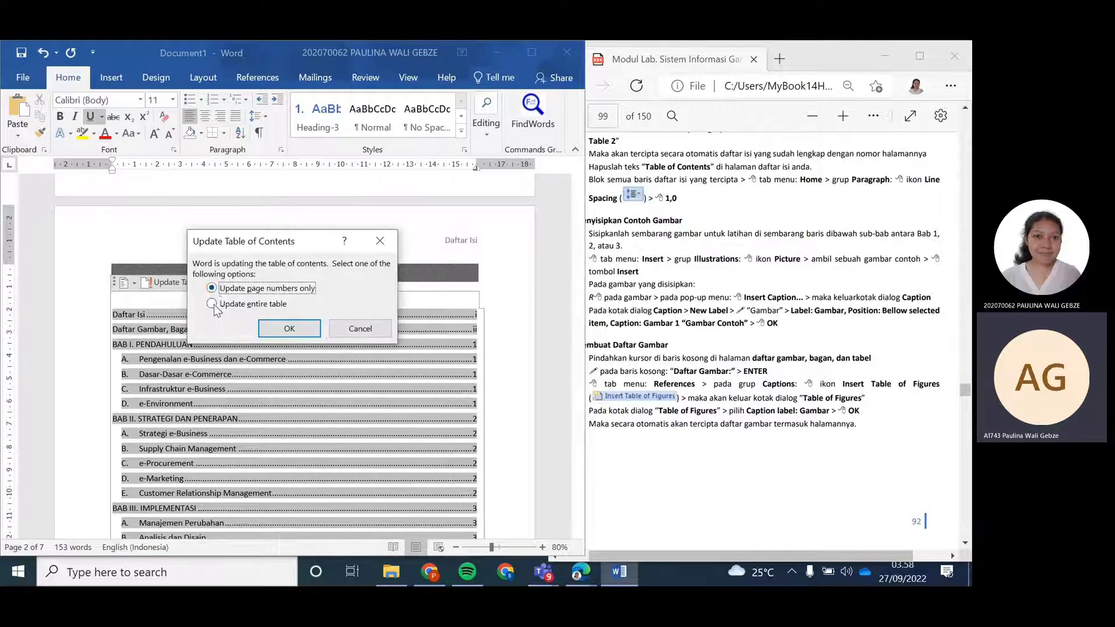
{"action": "left_click", "coordinate": [211, 304]}
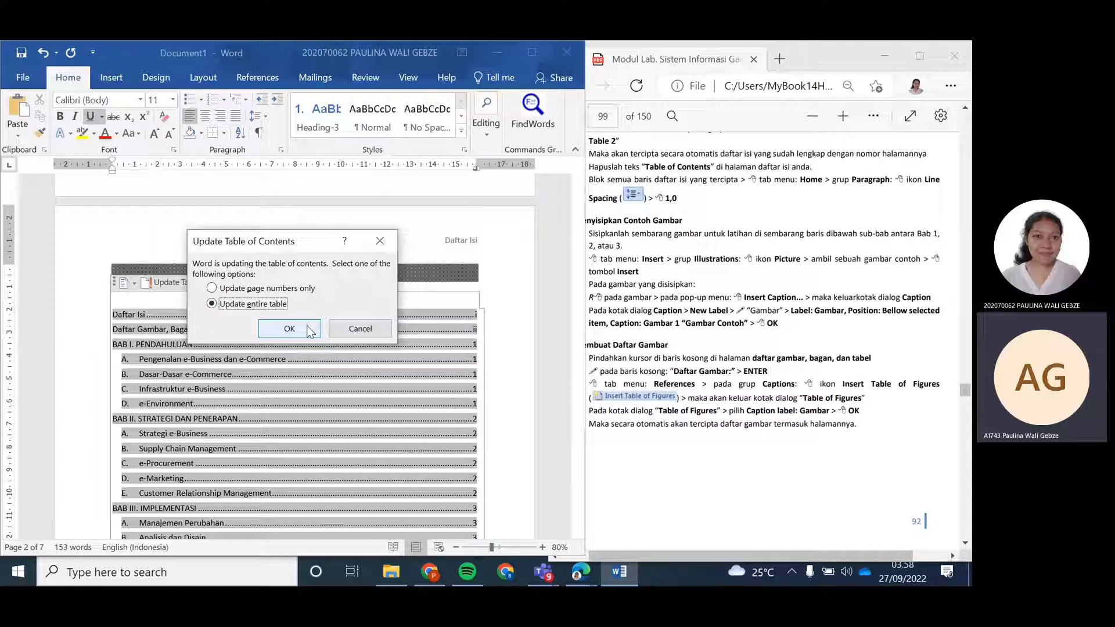
{"action": "left_click", "coordinate": [306, 329]}
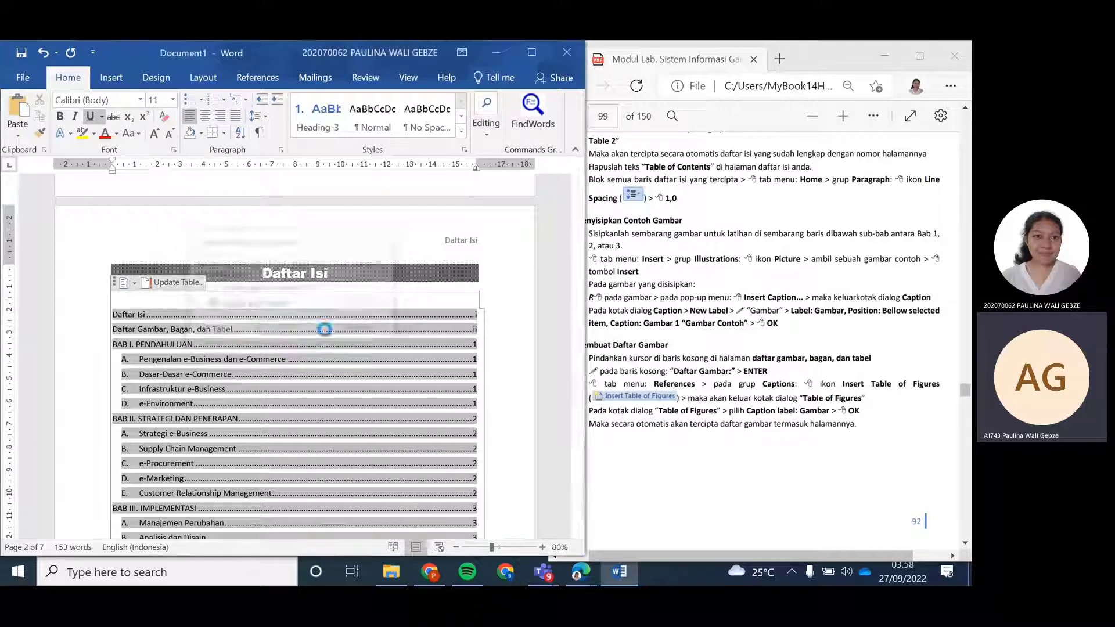
{"action": "scroll", "coordinate": [170, 335], "scroll_direction": "down", "scroll_amount": 3}
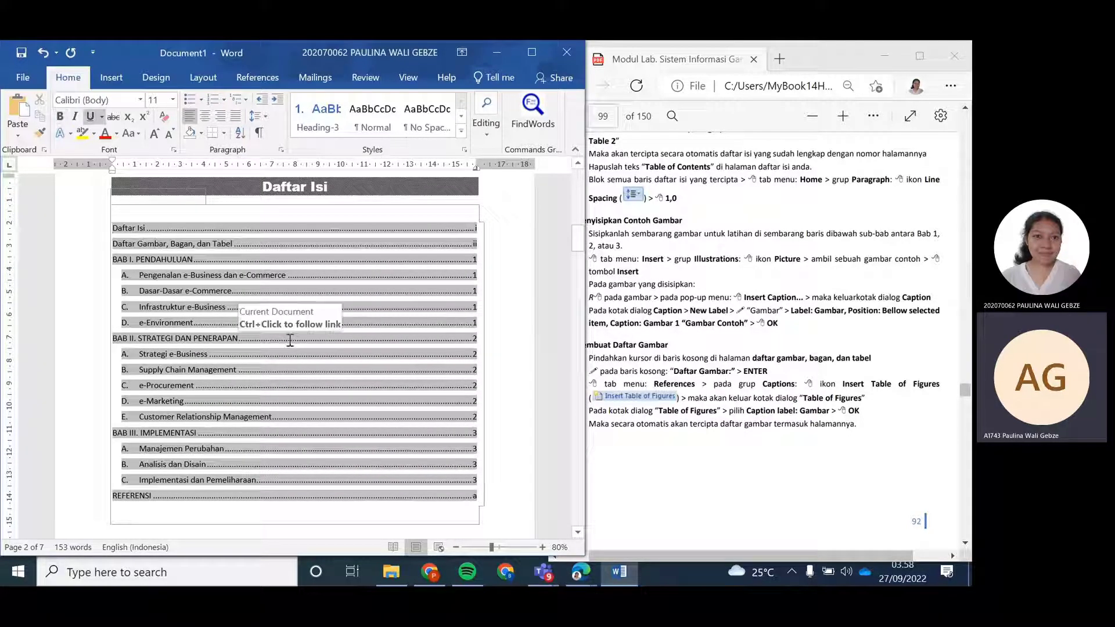
Read the lab module's instructions on updating the lists and on choosing a citation style under "Membuat Kutipan"
{"action": "left_click", "coordinate": [770, 348]}
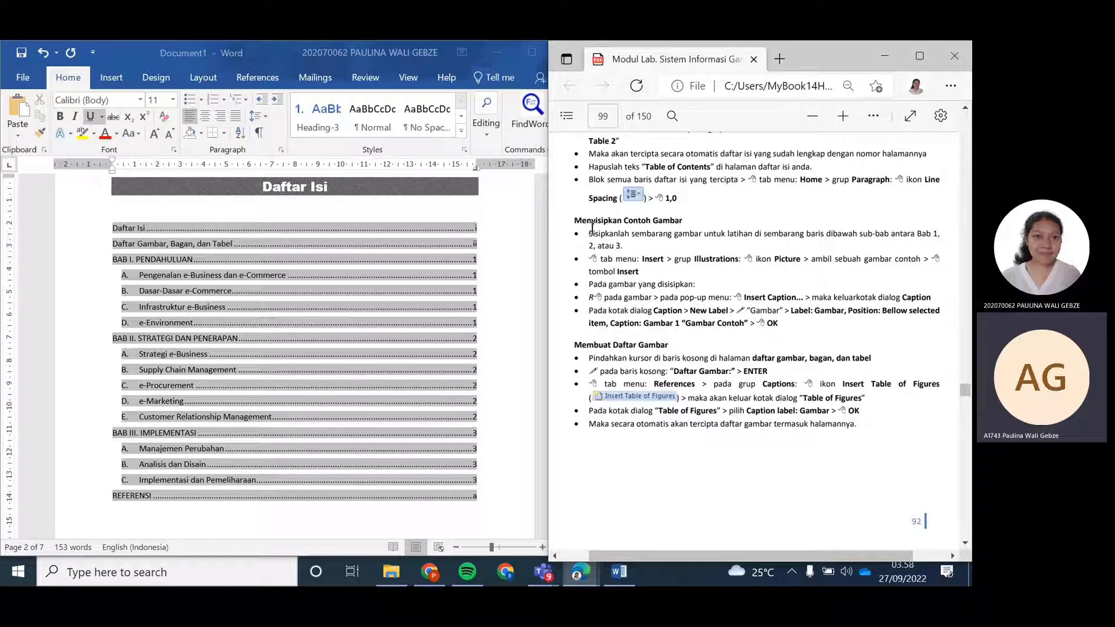
{"action": "scroll", "coordinate": [295, 348], "scroll_direction": "down", "scroll_amount": 5}
{"action": "scroll", "coordinate": [701, 306], "scroll_direction": "down", "scroll_amount": 3}
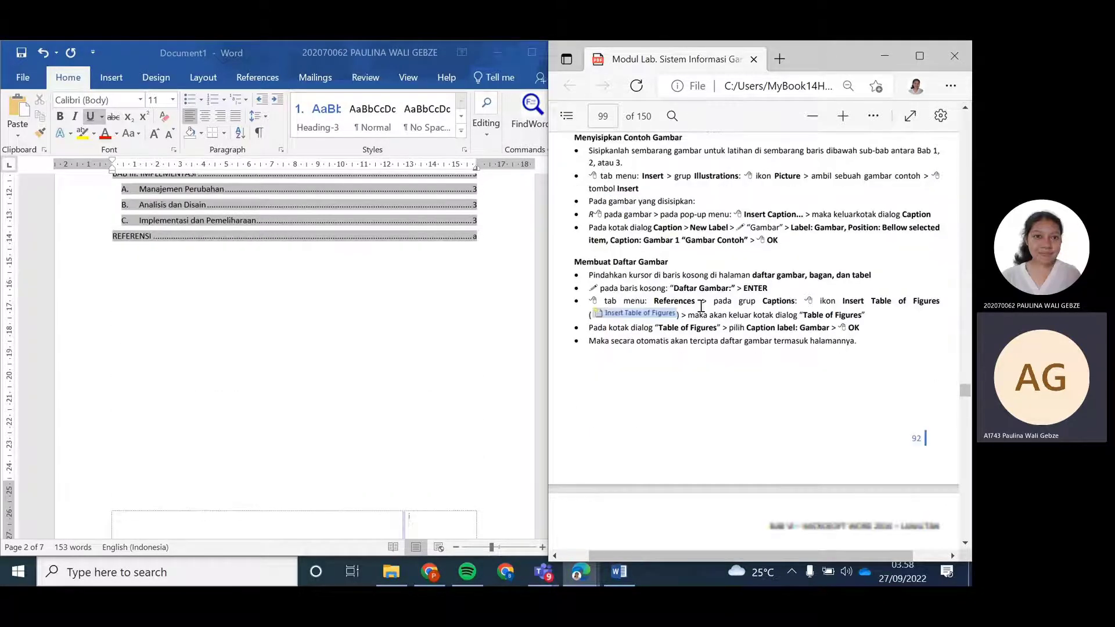
{"action": "scroll", "coordinate": [701, 305], "scroll_direction": "down", "scroll_amount": 15}
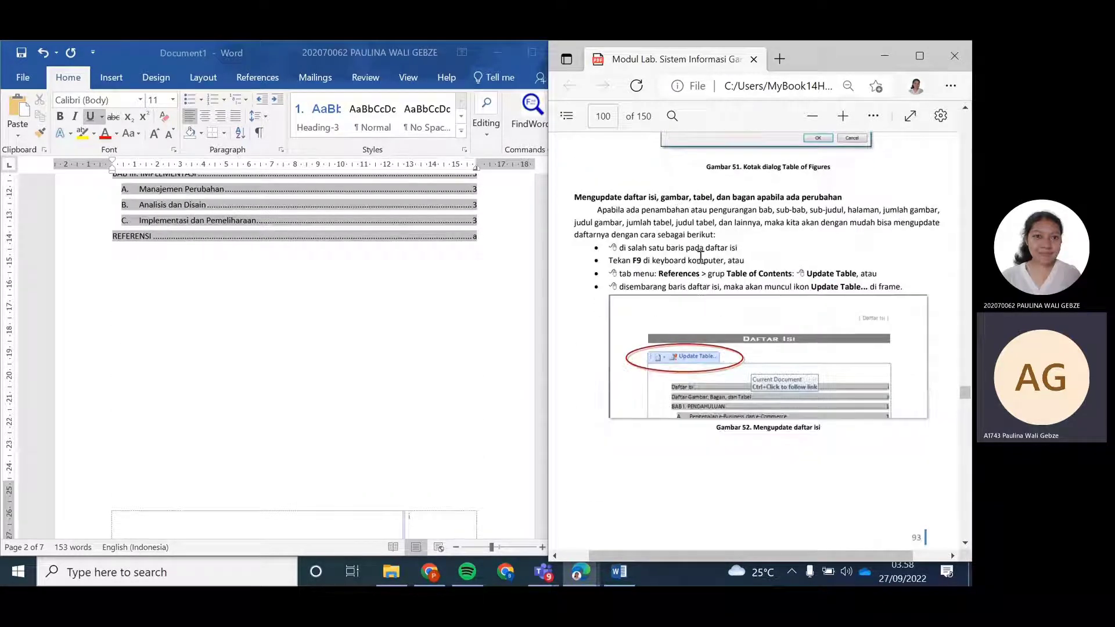
{"action": "scroll", "coordinate": [701, 256], "scroll_direction": "down", "scroll_amount": 10}
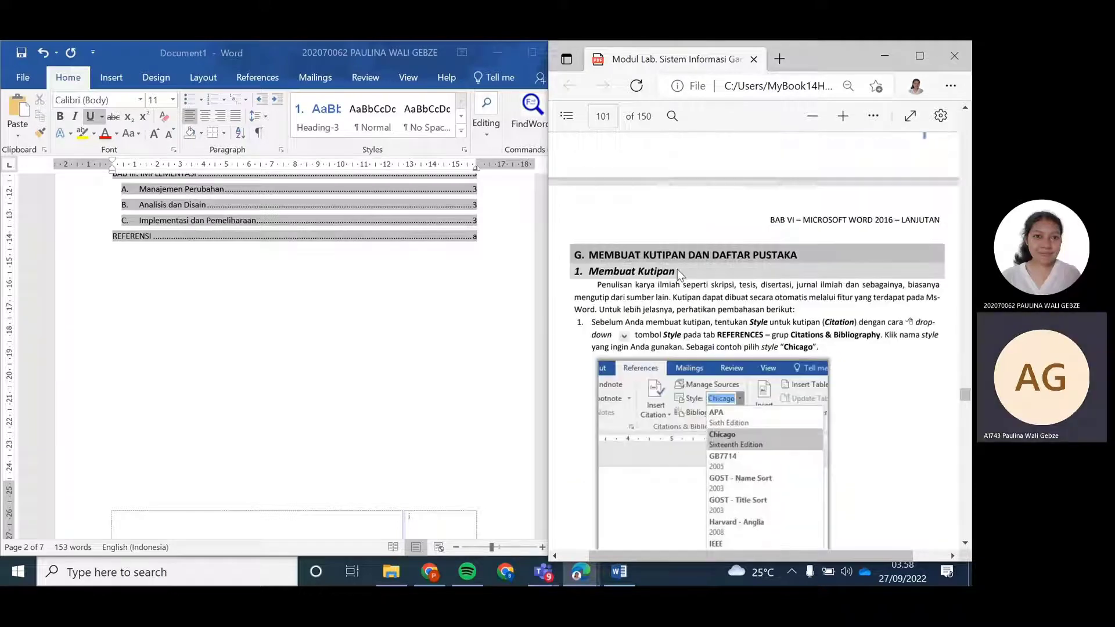
{"action": "scroll", "coordinate": [491, 268], "scroll_direction": "up", "scroll_amount": 2}
{"action": "scroll", "coordinate": [491, 269], "scroll_direction": "down", "scroll_amount": 2}
{"action": "scroll", "coordinate": [686, 296], "scroll_direction": "down", "scroll_amount": 2}
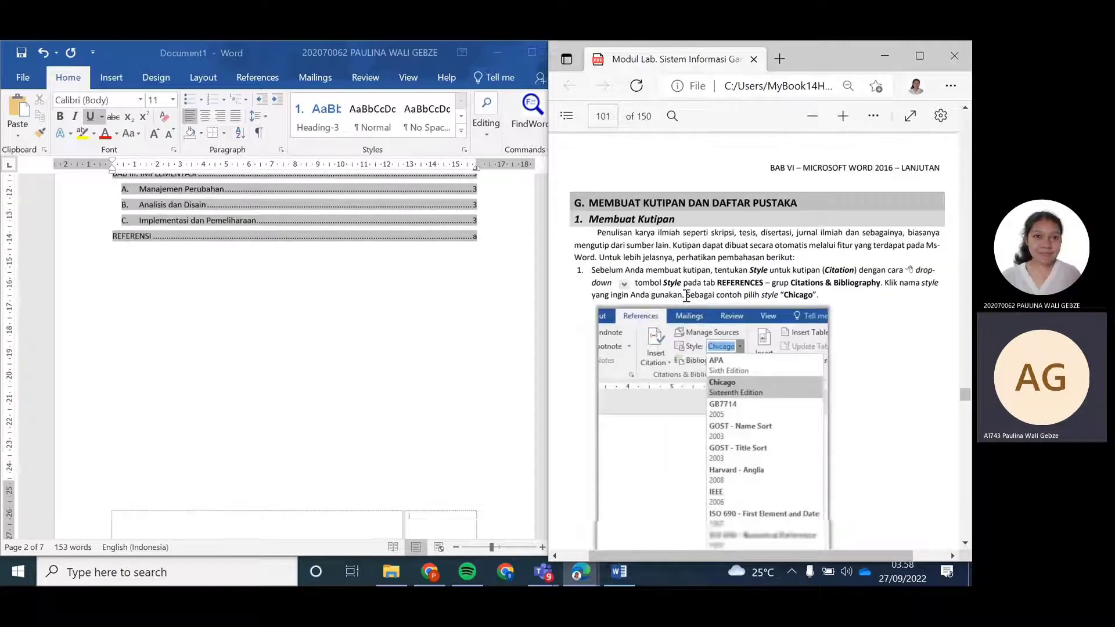
{"action": "scroll", "coordinate": [685, 295], "scroll_direction": "down", "scroll_amount": 4}
{"action": "scroll", "coordinate": [680, 259], "scroll_direction": "up", "scroll_amount": 4}
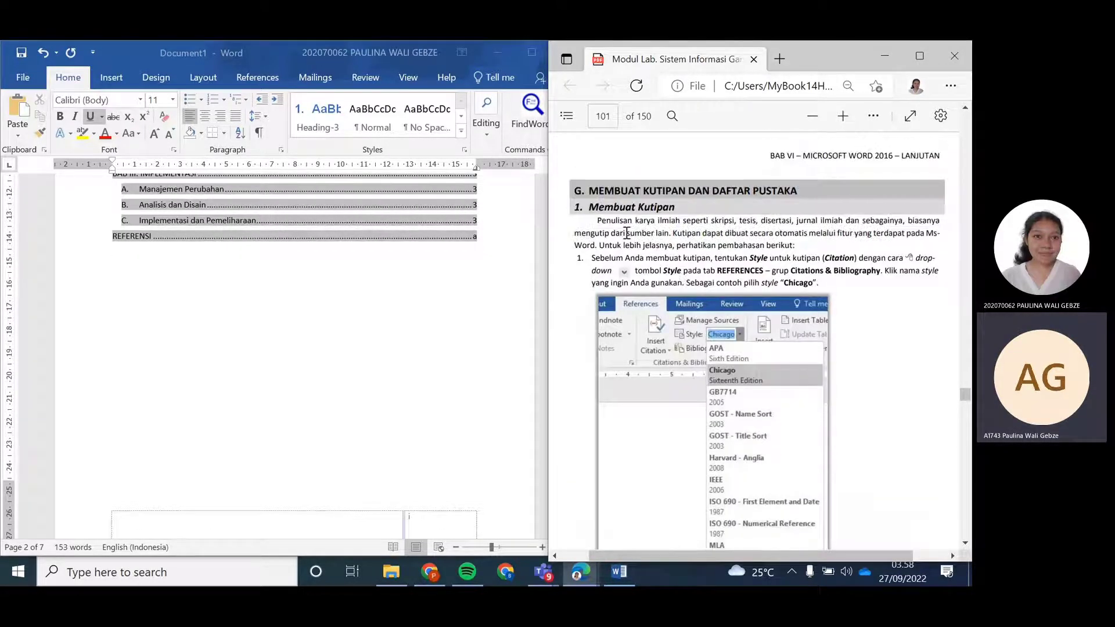
{"action": "scroll", "coordinate": [602, 234], "scroll_direction": "down", "scroll_amount": 4}
Add an empty paragraph in Normal style below "C. Implementasi dan Pemeliharaan" in BAB III
{"action": "scroll", "coordinate": [440, 280], "scroll_direction": "down", "scroll_amount": 6}
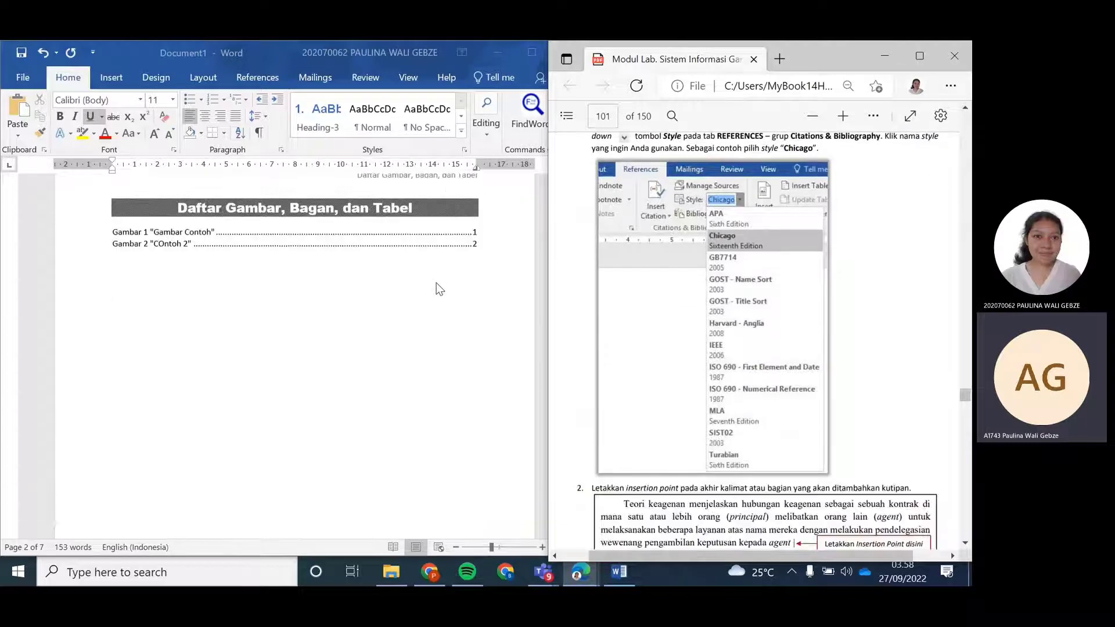
{"action": "scroll", "coordinate": [414, 305], "scroll_direction": "down", "scroll_amount": 15}
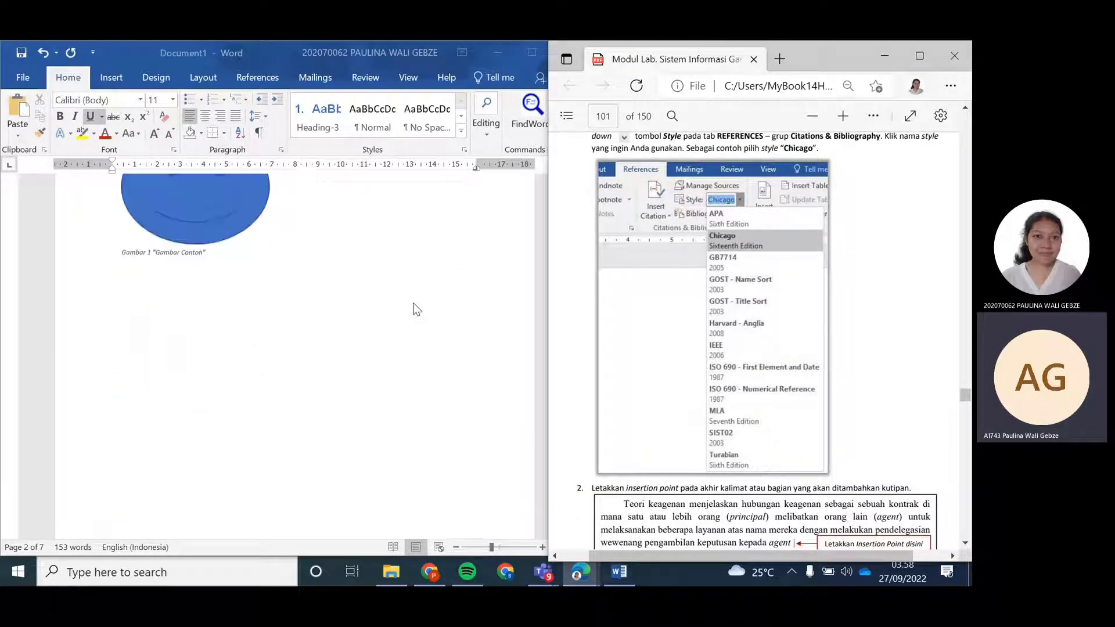
{"action": "scroll", "coordinate": [414, 309], "scroll_direction": "down", "scroll_amount": 9}
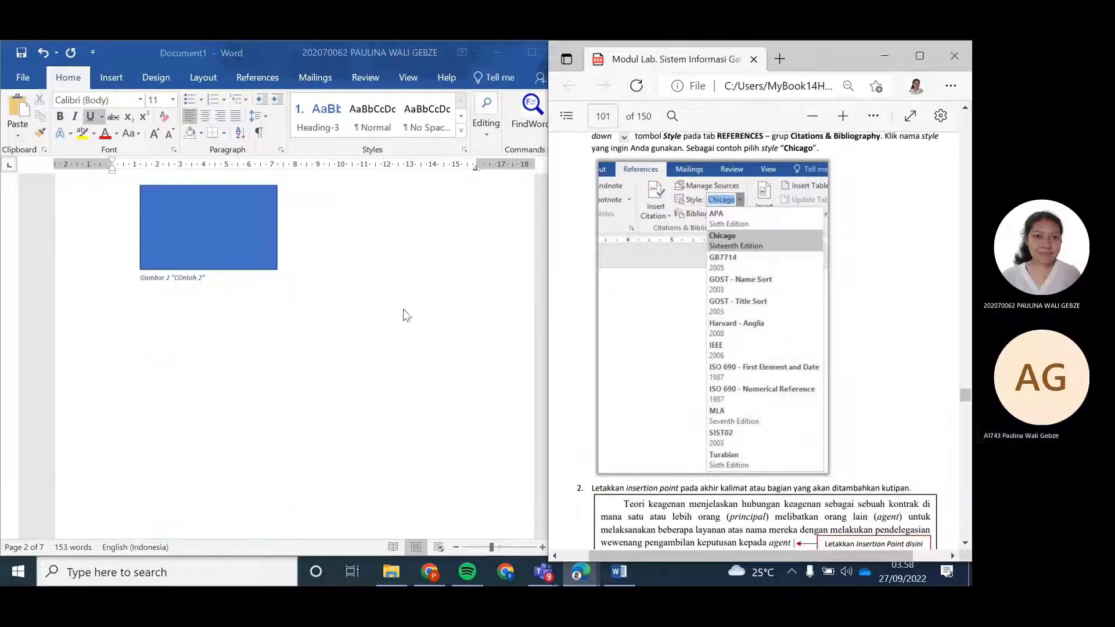
{"action": "scroll", "coordinate": [409, 306], "scroll_direction": "down", "scroll_amount": 4}
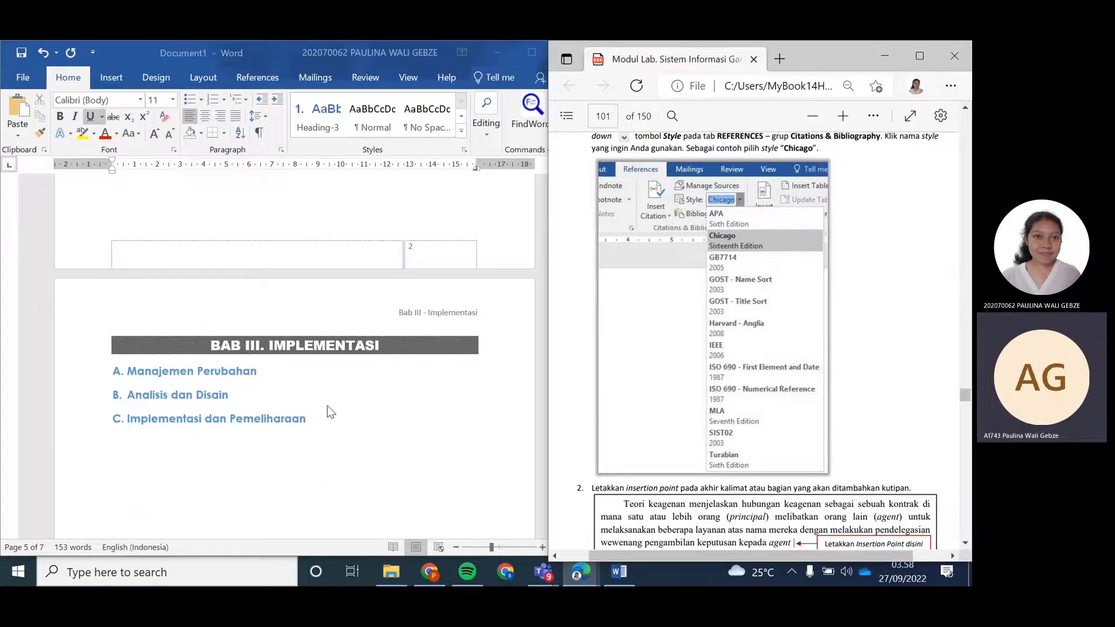
{"action": "left_click", "coordinate": [334, 418]}
{"action": "key", "text": "Return"}
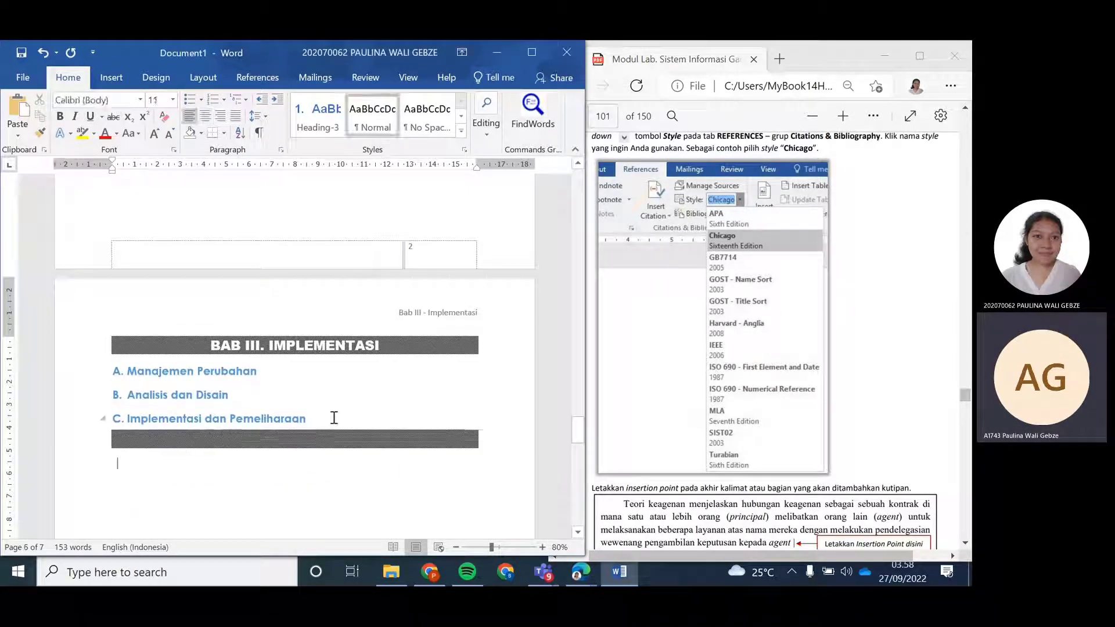
{"action": "key", "text": "BackSpace"}
{"action": "key", "text": "Return"}
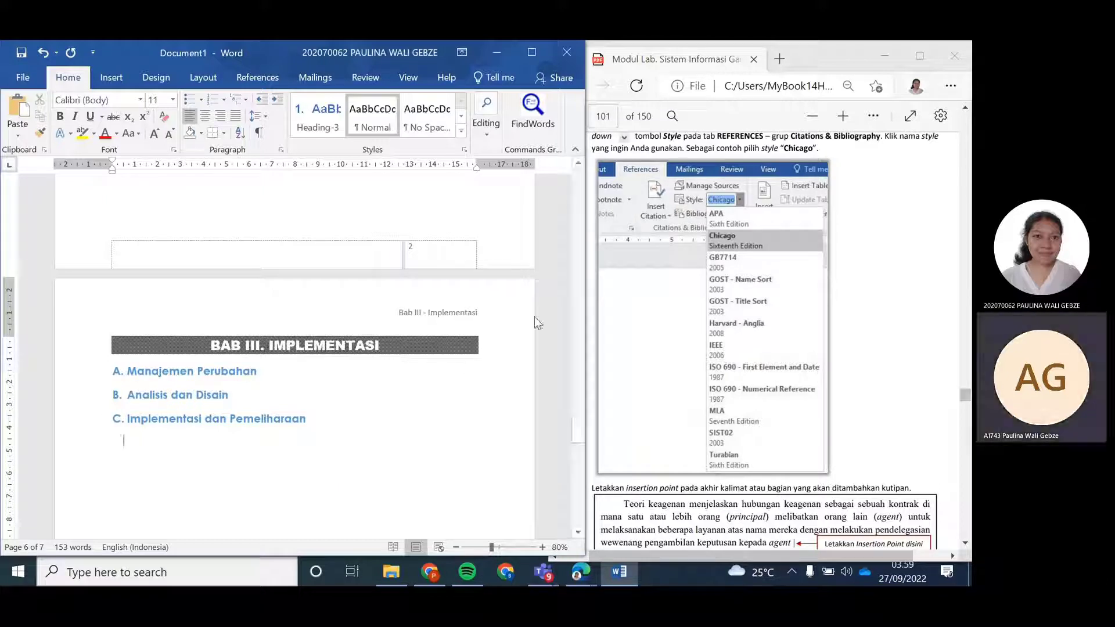
Check the document's available citation styles against the Chicago example in the lab module, keeping Chicago selected
{"action": "left_click", "coordinate": [671, 288]}
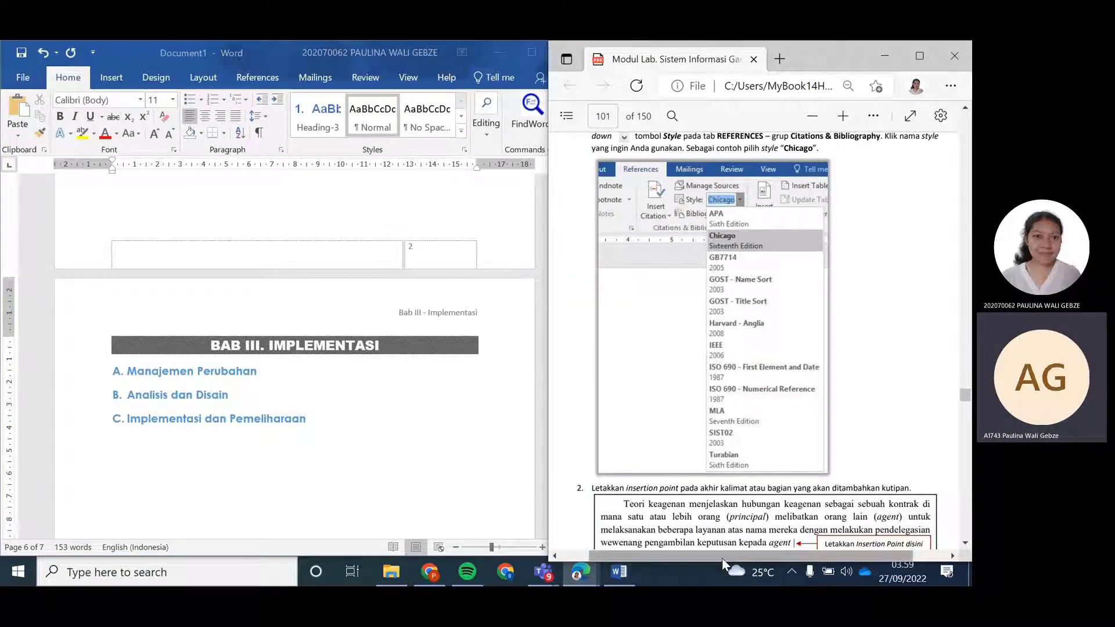
{"action": "left_click_drag", "start_coordinate": [721, 556], "coordinate": [696, 553]}
{"action": "scroll", "coordinate": [652, 373], "scroll_direction": "up", "scroll_amount": 4}
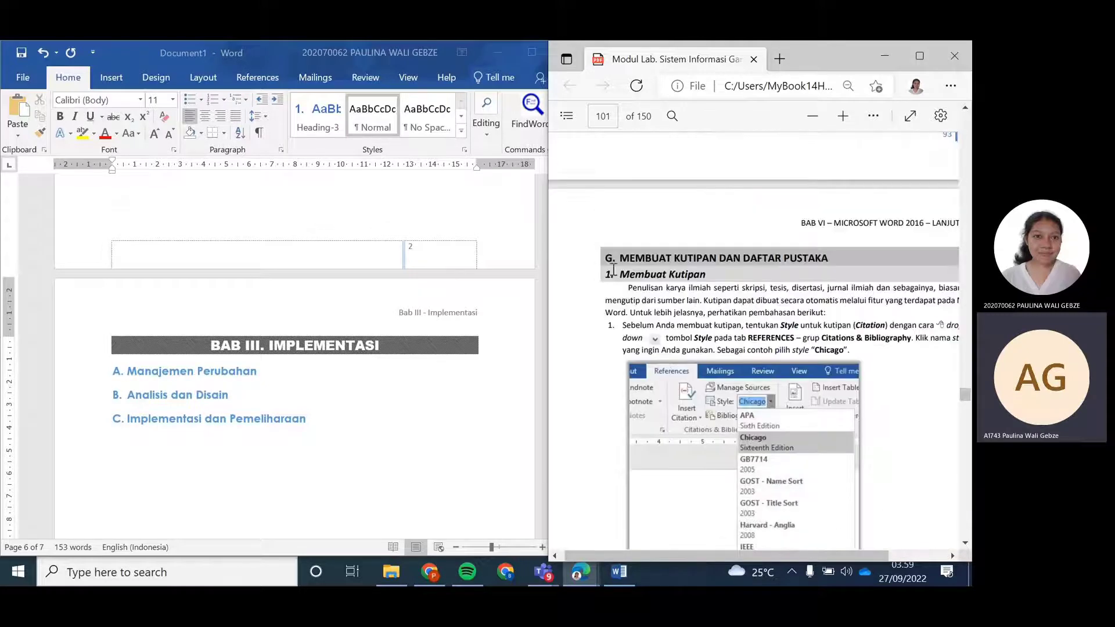
{"action": "left_click", "coordinate": [257, 77]}
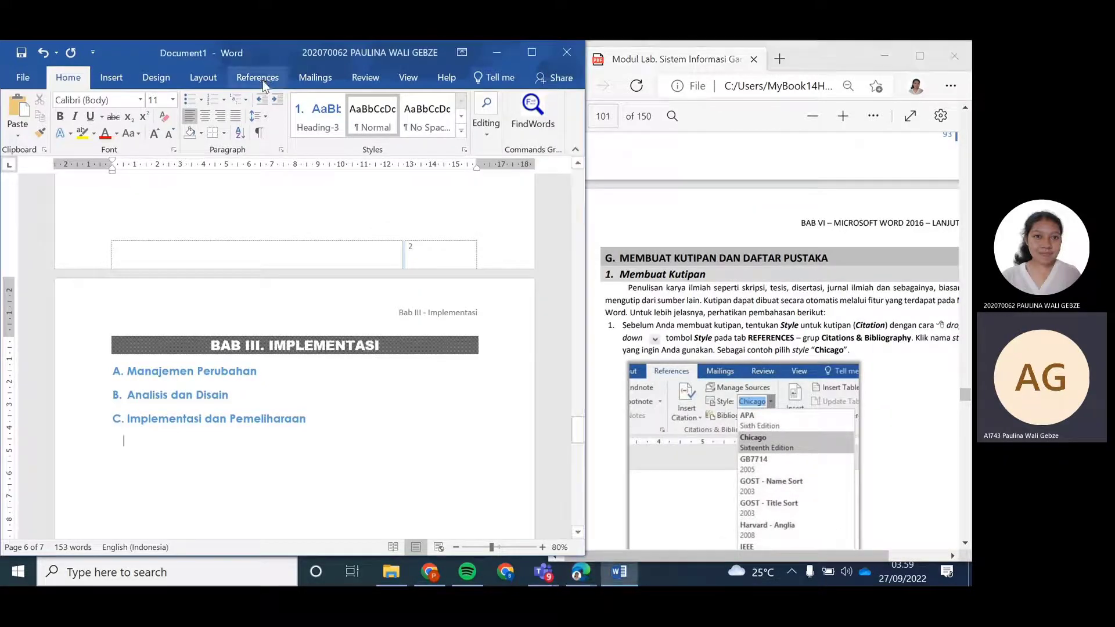
{"action": "left_click", "coordinate": [257, 77]}
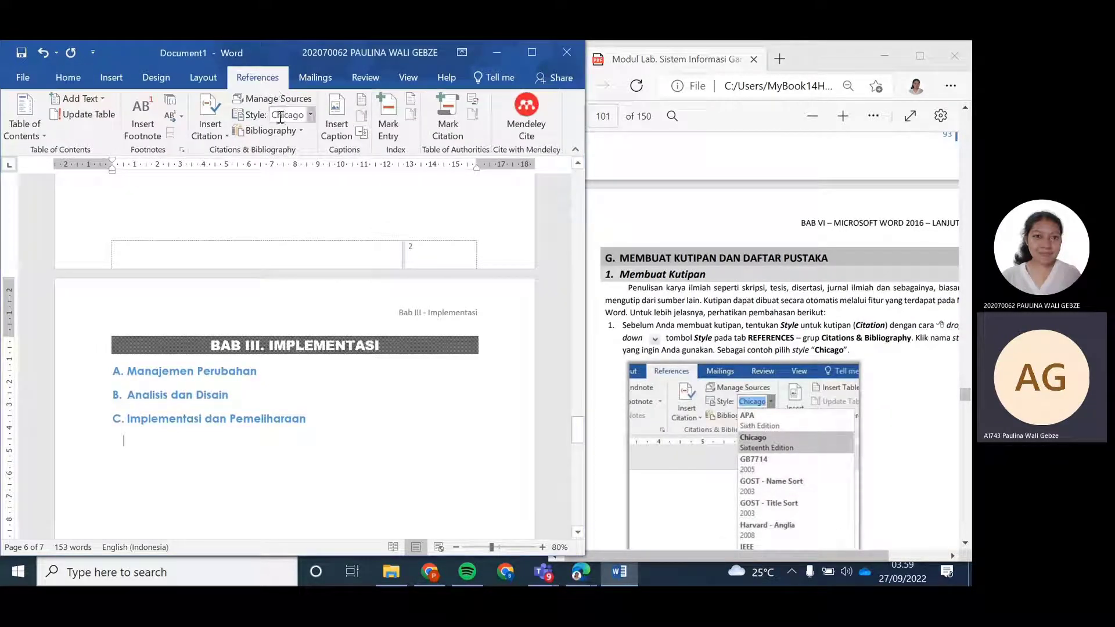
{"action": "left_click", "coordinate": [310, 115]}
{"action": "left_click", "coordinate": [310, 116]}
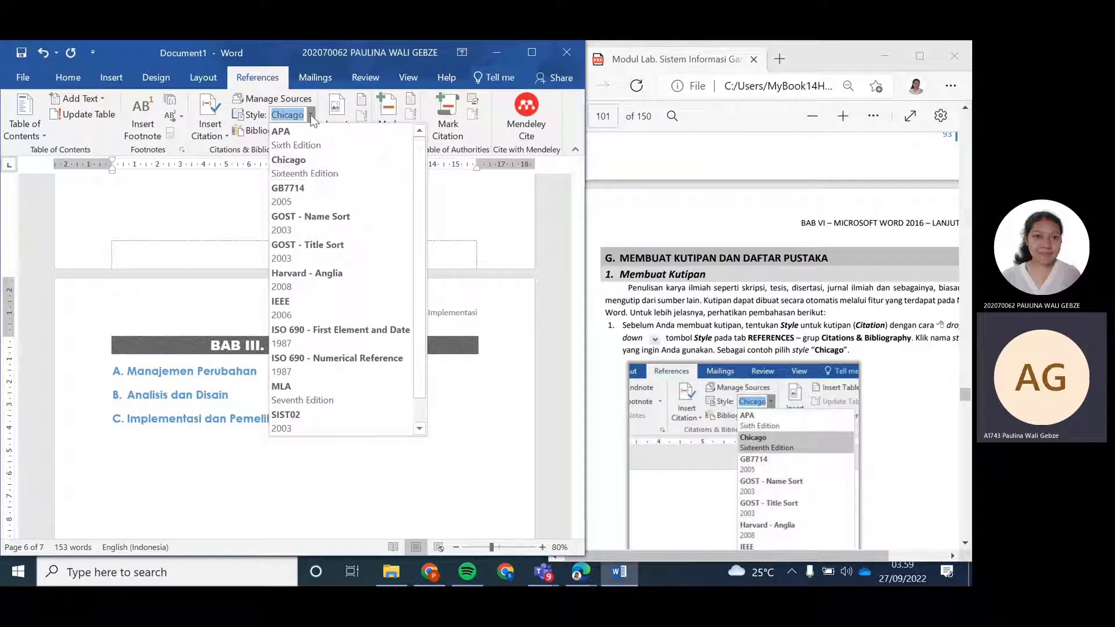
{"action": "left_click", "coordinate": [312, 116]}
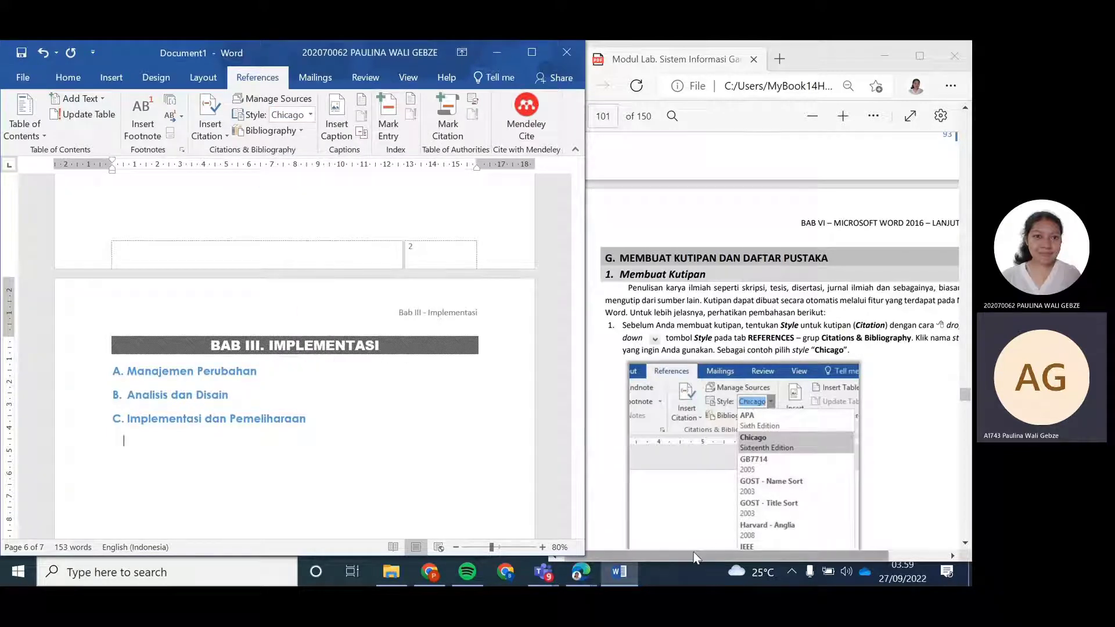
Start adding a new citation source below "C. Implementasi dan Pemeliharaan", following the module, and move the Create Source dialog off the instructions
{"action": "left_click_drag", "start_coordinate": [694, 555], "coordinate": [705, 555]}
{"action": "scroll", "coordinate": [658, 358], "scroll_direction": "down", "scroll_amount": 1}
{"action": "scroll", "coordinate": [659, 358], "scroll_direction": "down", "scroll_amount": 7}
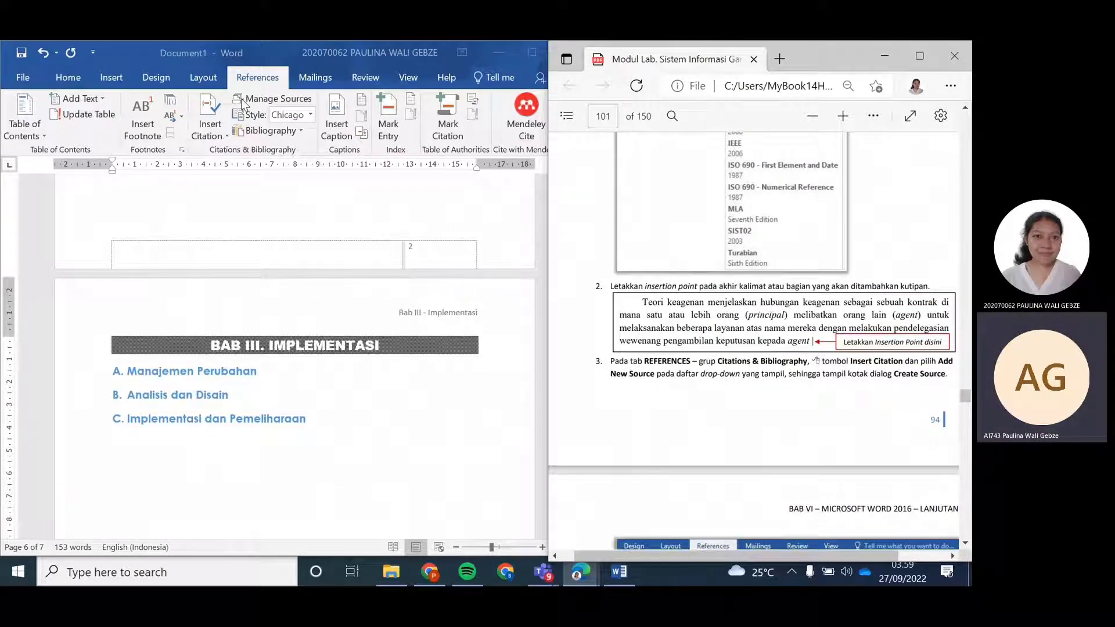
{"action": "left_click", "coordinate": [221, 137]}
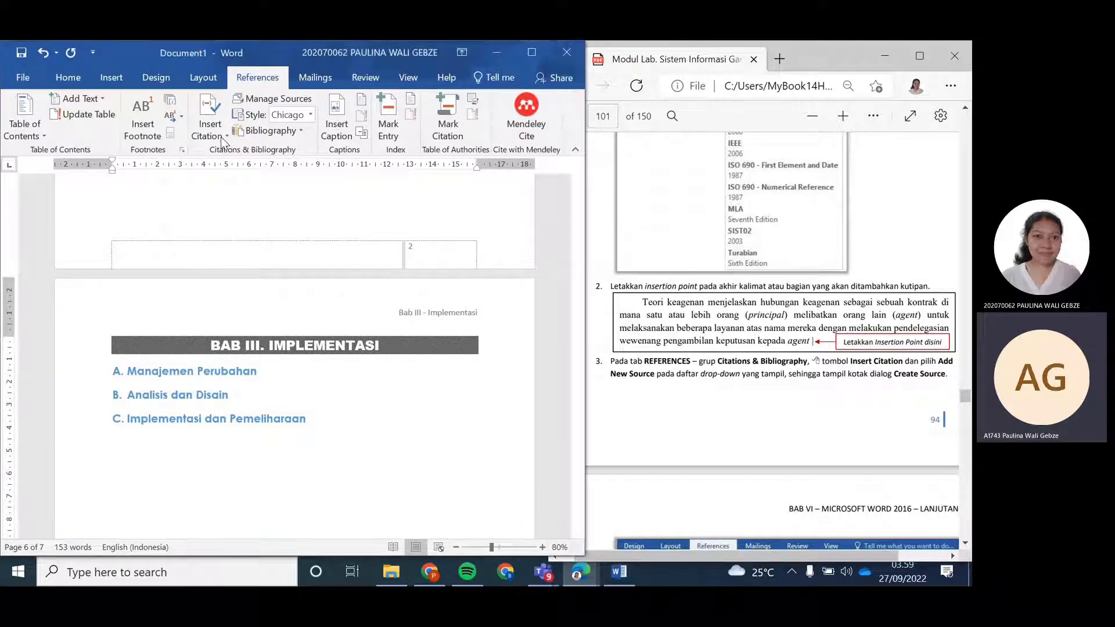
{"action": "left_click", "coordinate": [221, 137]}
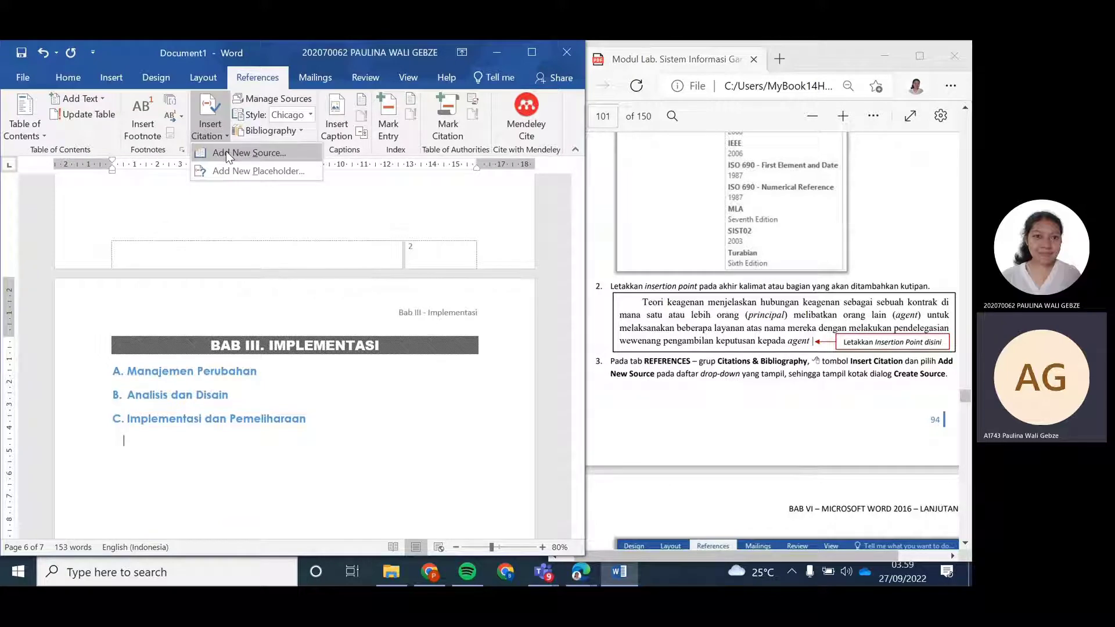
{"action": "left_click", "coordinate": [225, 151]}
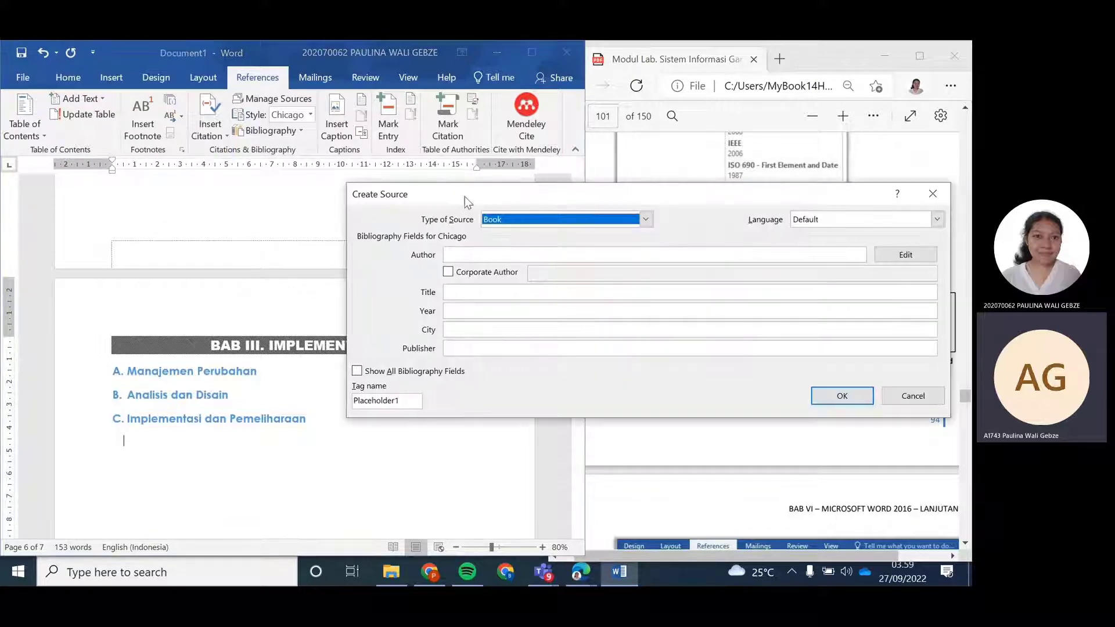
{"action": "left_click_drag", "start_coordinate": [467, 201], "coordinate": [182, 266]}
Set the new source's type to Journal Article as in the module's example and enter the author's full name
{"action": "scroll", "coordinate": [736, 283], "scroll_direction": "down", "scroll_amount": 6}
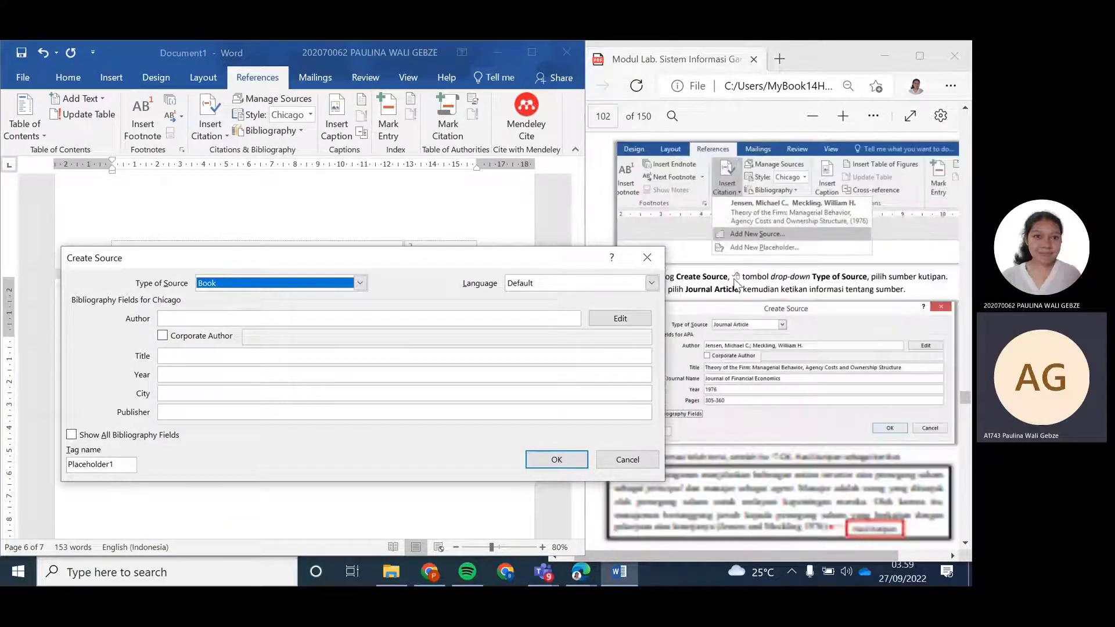
{"action": "scroll", "coordinate": [735, 284], "scroll_direction": "down", "scroll_amount": 1}
{"action": "left_click", "coordinate": [351, 285]}
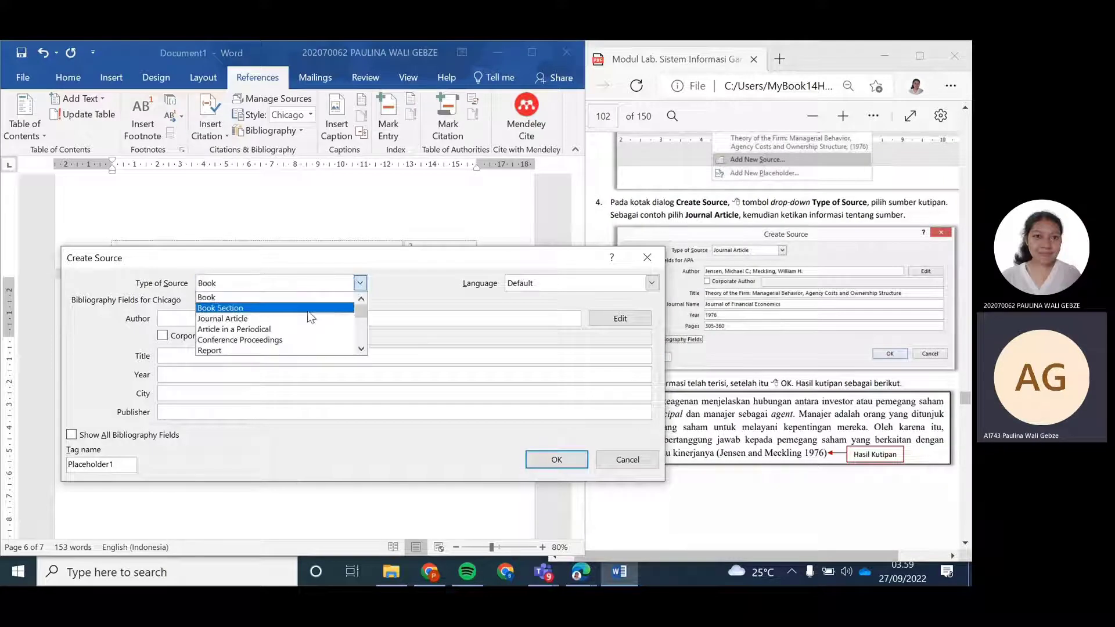
{"action": "left_click", "coordinate": [276, 315]}
{"action": "left_click", "coordinate": [192, 319]}
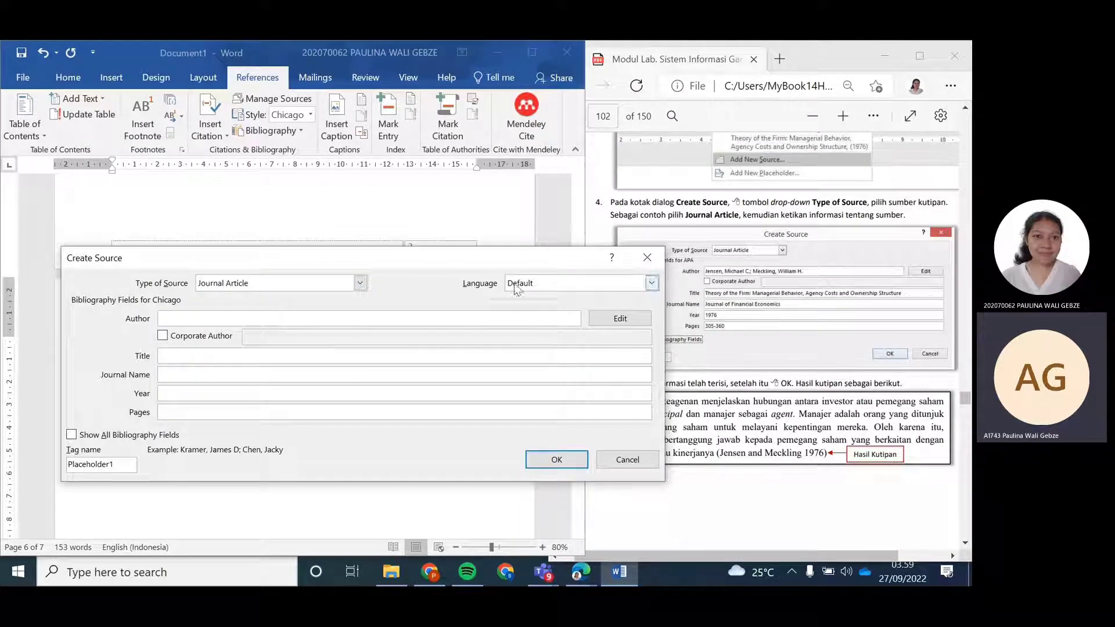
{"action": "type", "text": "Paulin"}
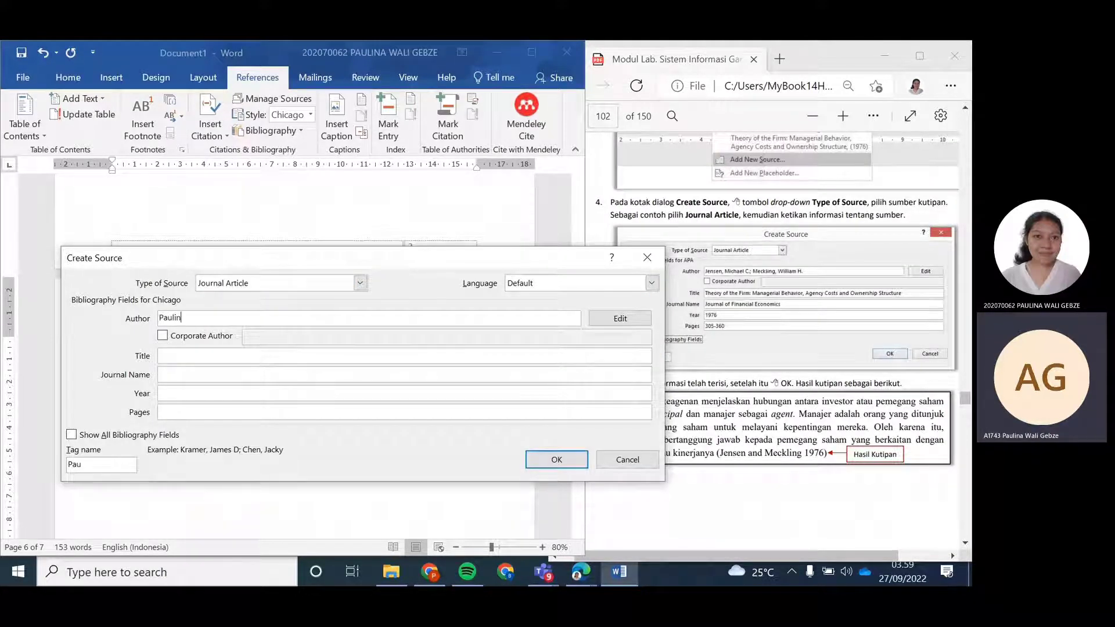
{"action": "type", "text": "a Wali Gebze"}
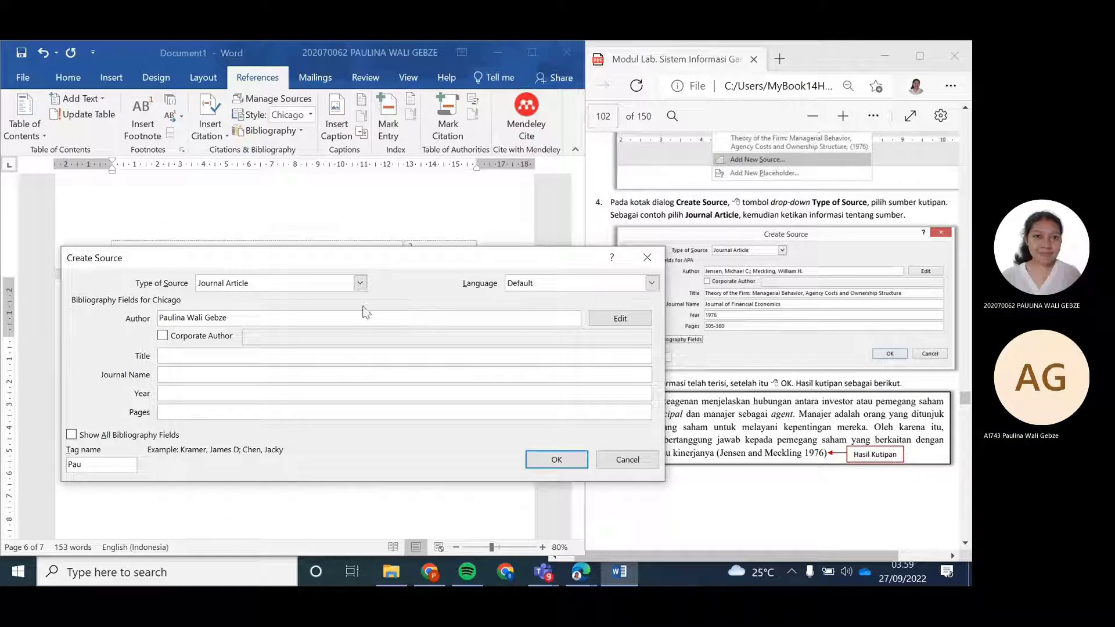
Enter "Pengaruh EPS dan ROI terhadap Kenaikan Harga Saham" as the title of the new journal article source
{"action": "left_click", "coordinate": [231, 358]}
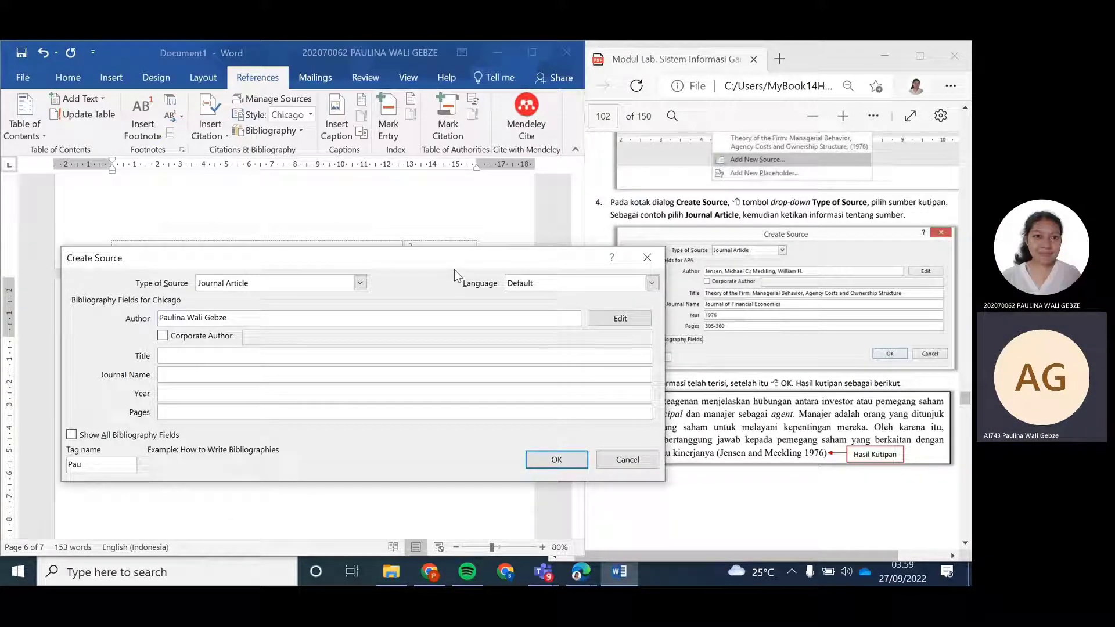
{"action": "key", "text": "BackSpace"}
{"action": "type", "text": "Pengaruh "}
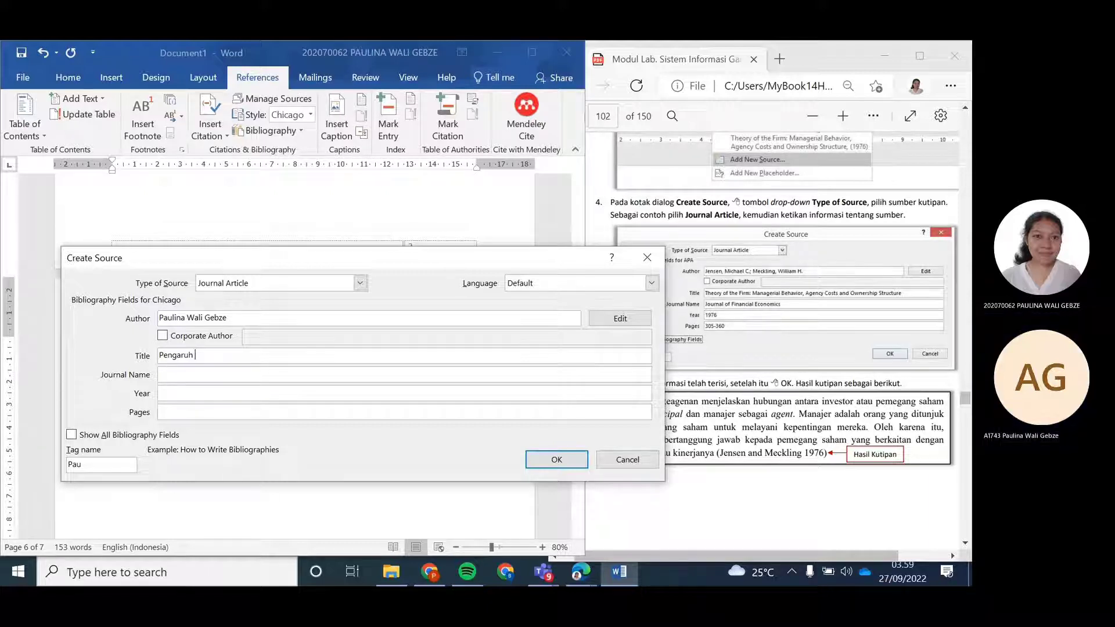
{"action": "type", "text": "EPS dan"}
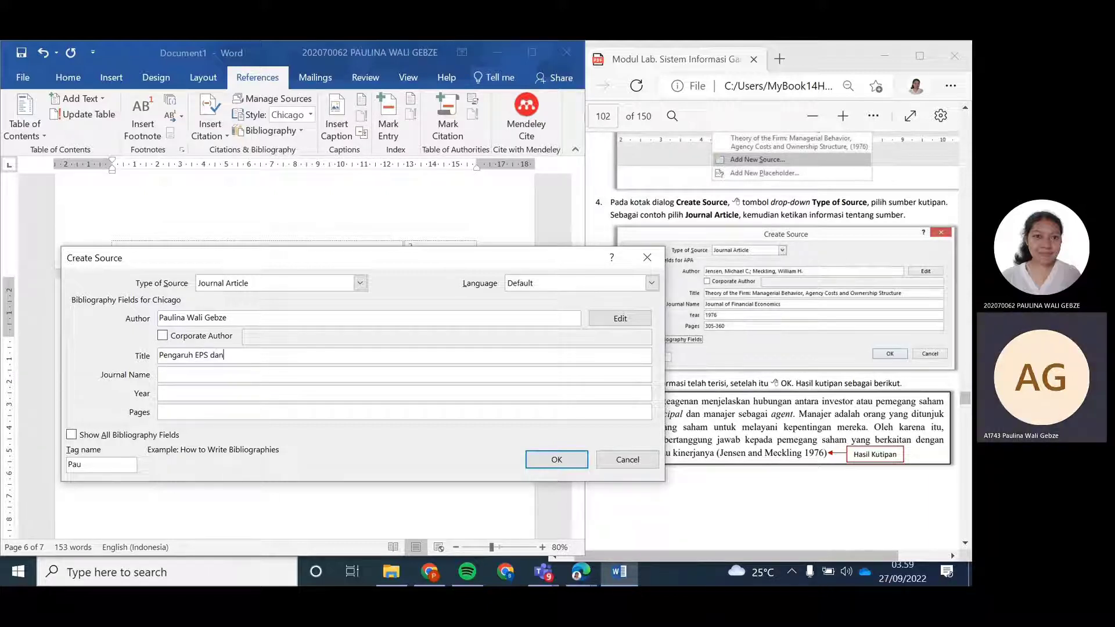
{"action": "type", "text": " ROI terhadap Kenaikan Harga Saham"}
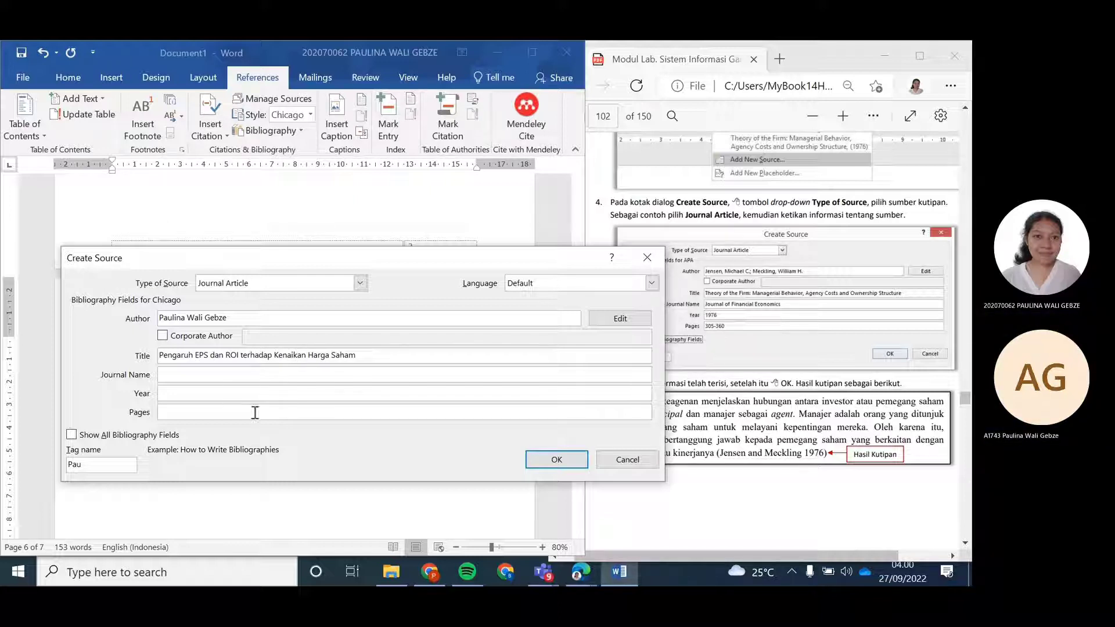
Complete the source with journal name Financial Management, year 2018 and pages 200, and insert its citation below "C. Implementasi dan Pemeliharaan"
{"action": "left_click", "coordinate": [233, 372]}
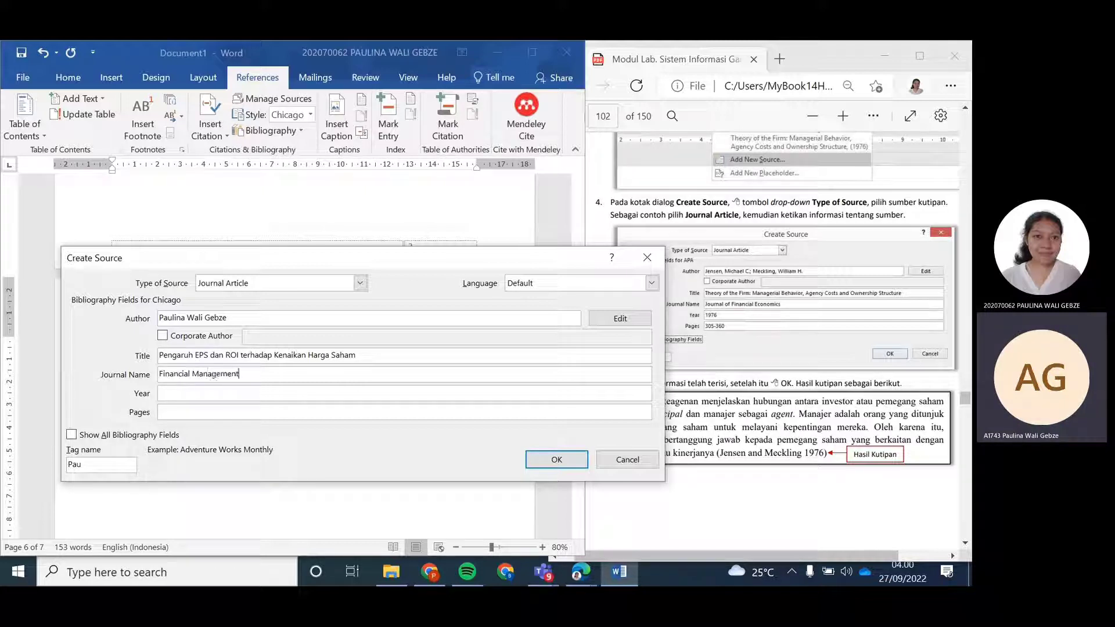
{"action": "left_click", "coordinate": [174, 395]}
{"action": "type", "text": "2018"}
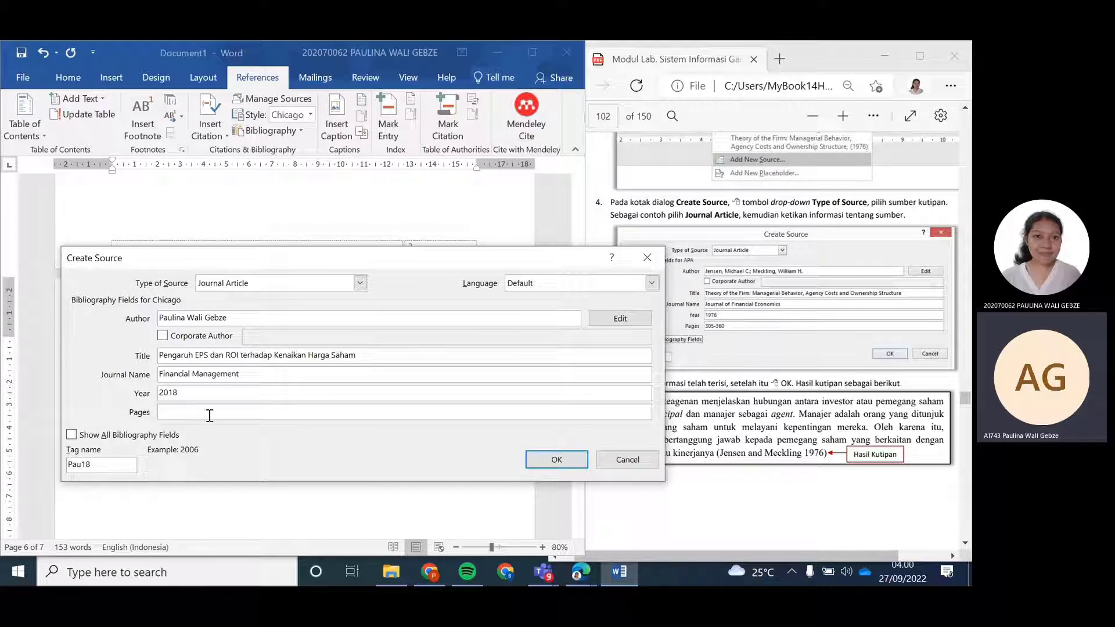
{"action": "left_click", "coordinate": [248, 411]}
{"action": "left_click_drag", "start_coordinate": [489, 262], "coordinate": [451, 193]}
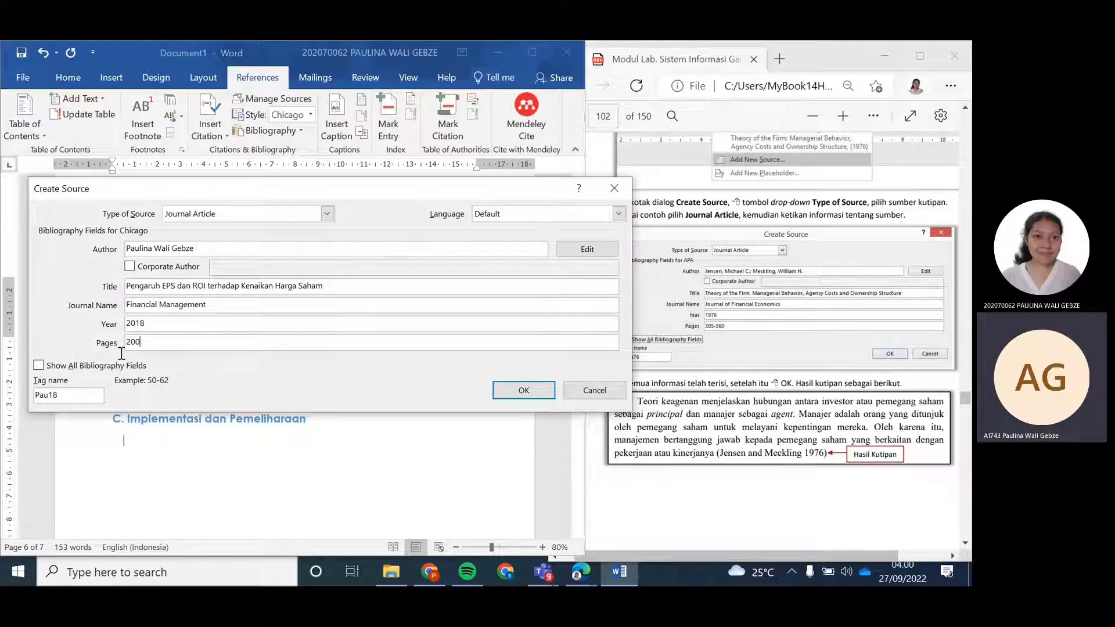
{"action": "left_click_drag", "start_coordinate": [233, 192], "coordinate": [190, 167]}
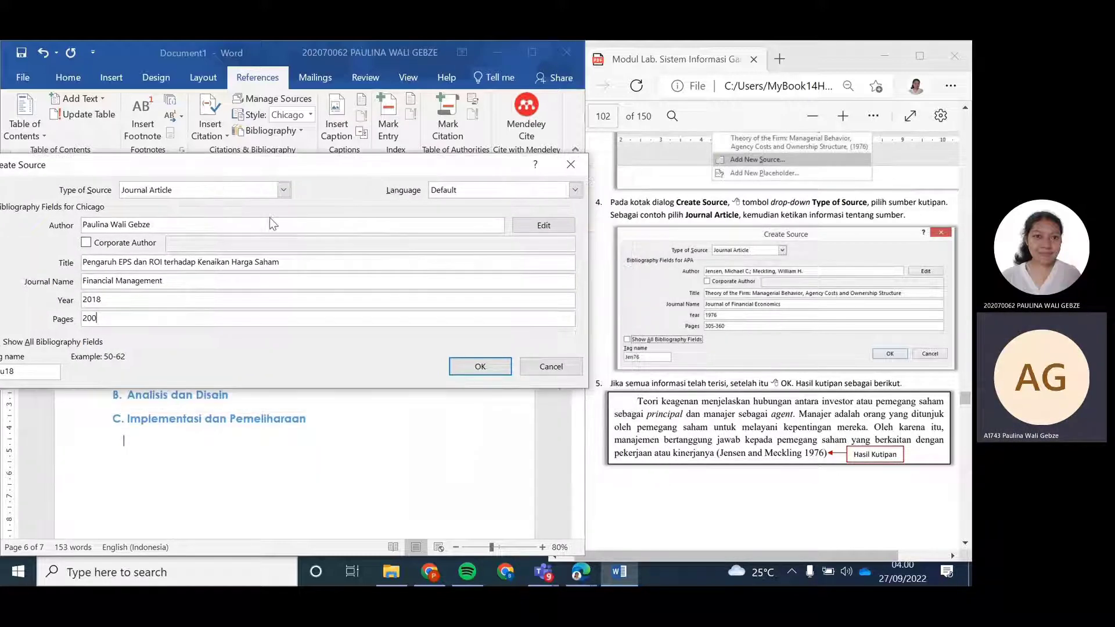
{"action": "left_click", "coordinate": [480, 366]}
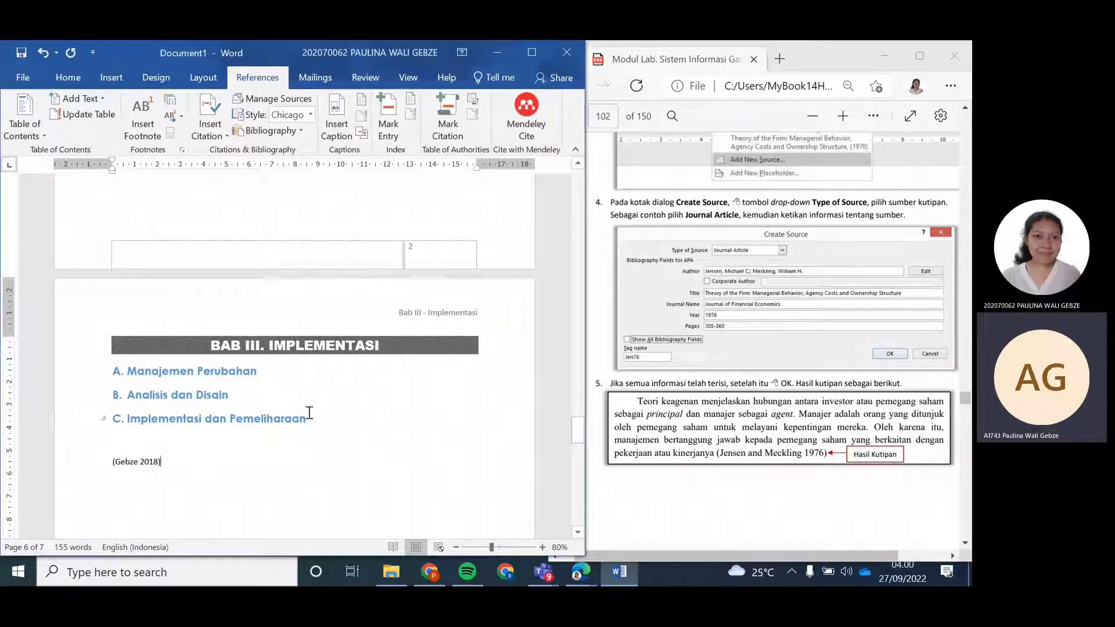
Write "Teori keagenan menjelasakan hubungan blalalalal ......." directly before the inserted citation in BAB III
{"action": "double_click", "coordinate": [110, 461]}
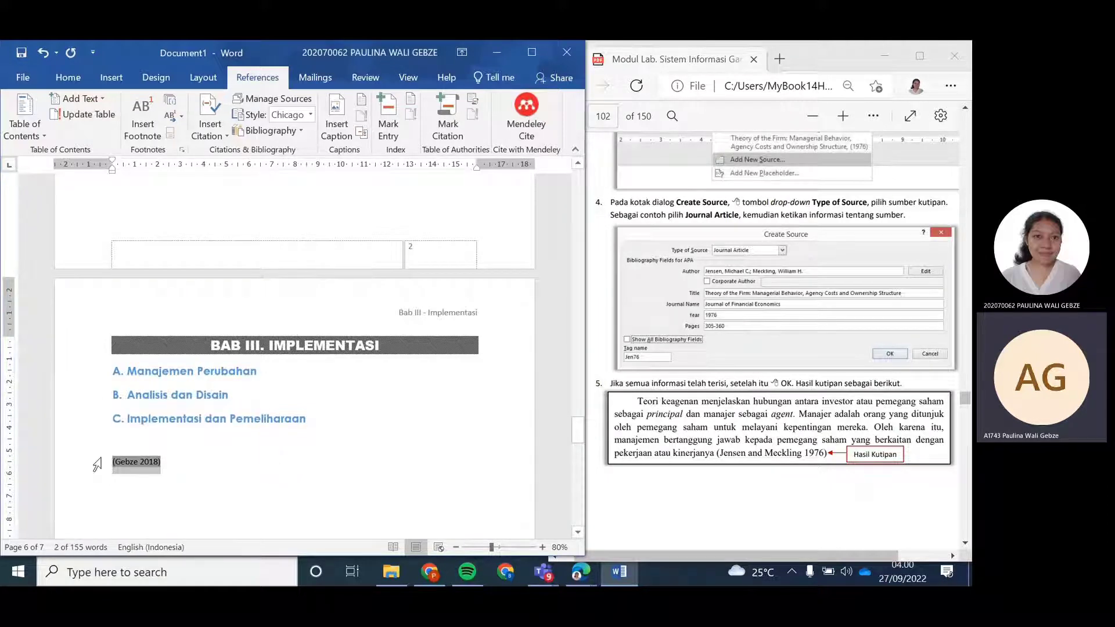
{"action": "left_click", "coordinate": [114, 451]}
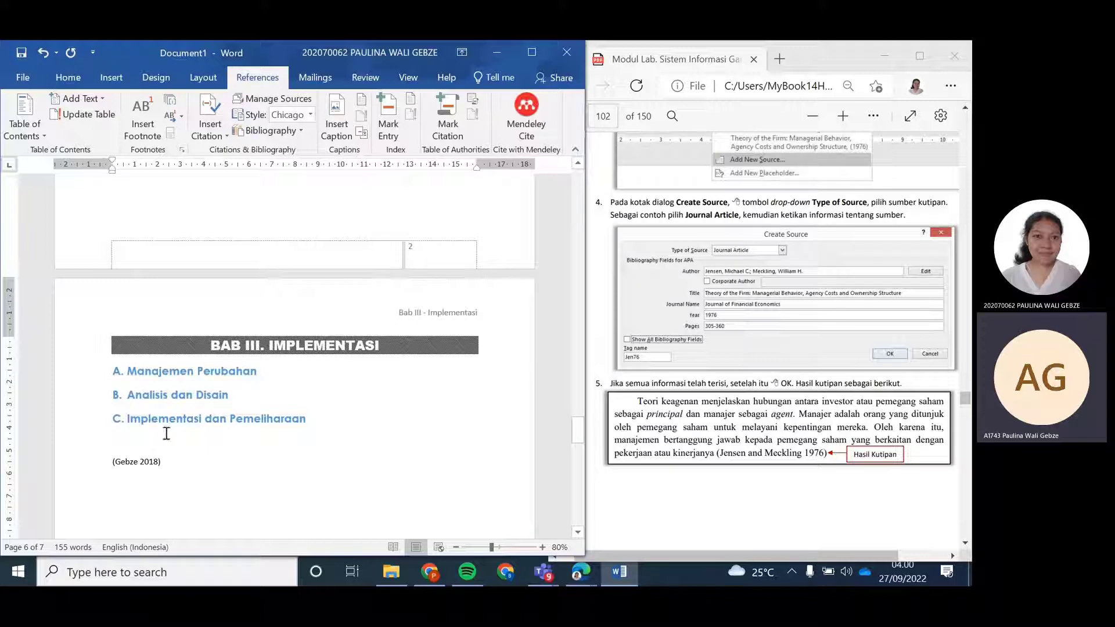
{"action": "scroll", "coordinate": [166, 433], "scroll_direction": "down", "scroll_amount": 1}
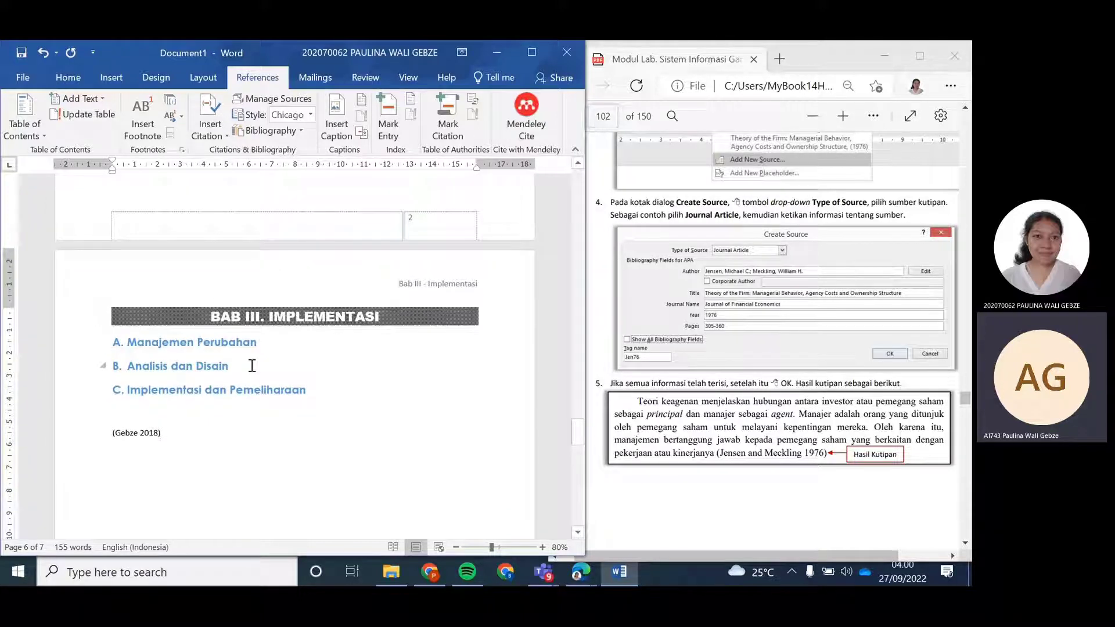
{"action": "type", "text": "Teori "}
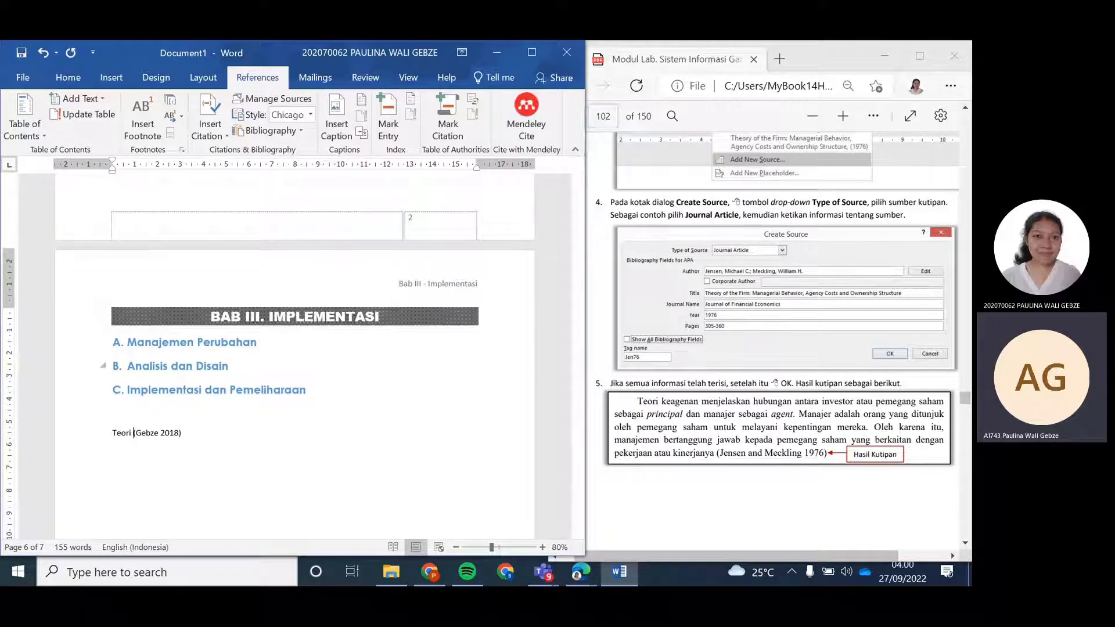
{"action": "type", "text": "kea"}
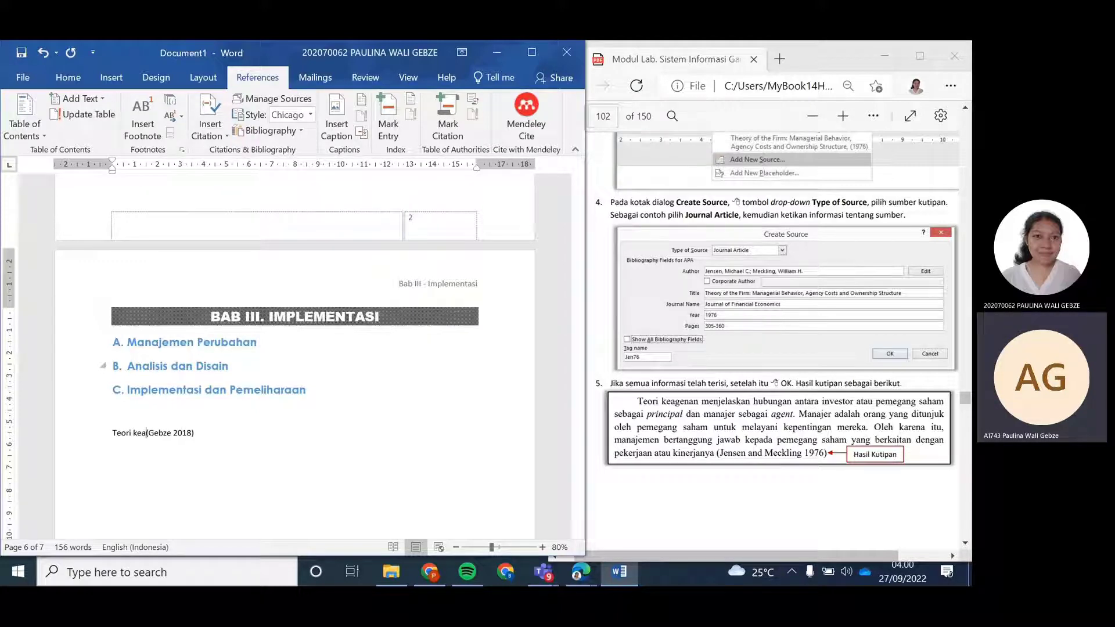
{"action": "type", "text": "genan menje"}
{"action": "type", "text": "lasakan hubun"}
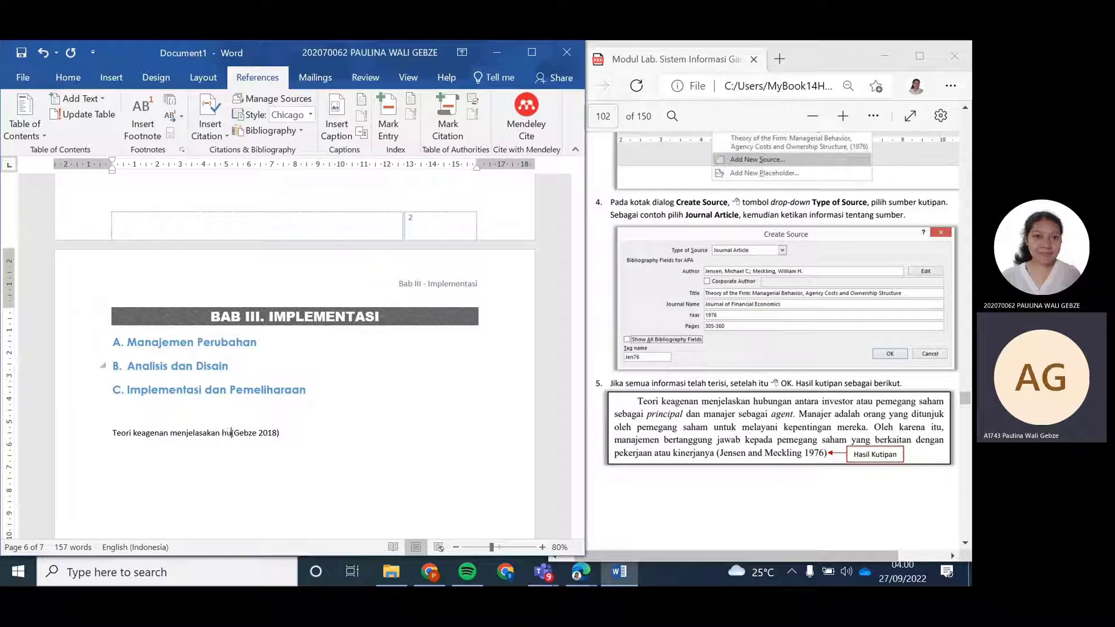
{"action": "type", "text": "gan blalalalal"}
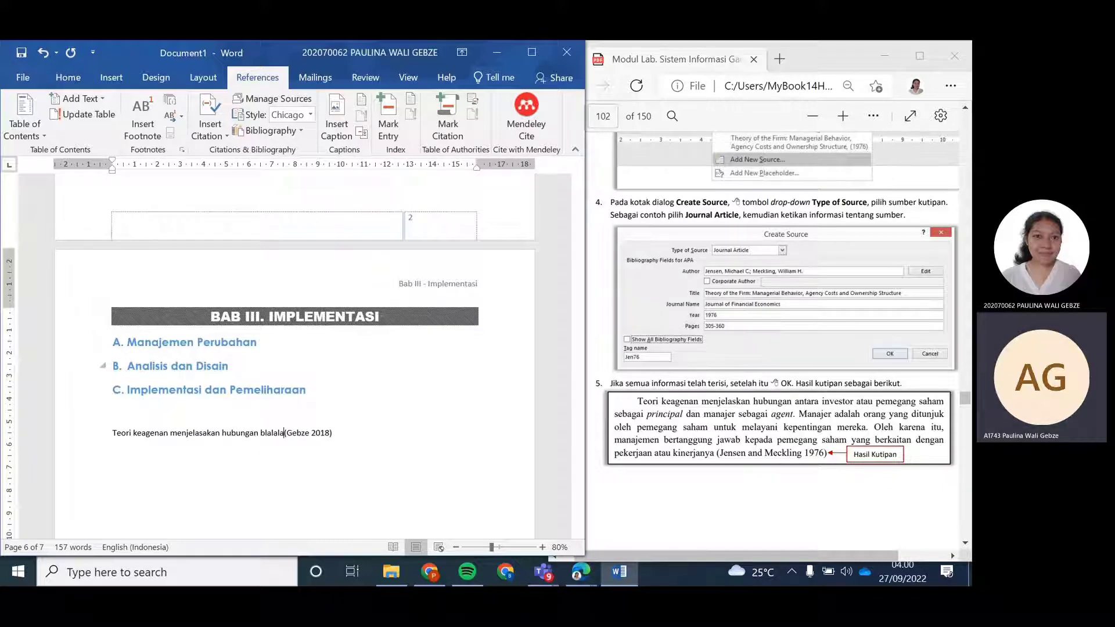
{"action": "type", "text": " ......."}
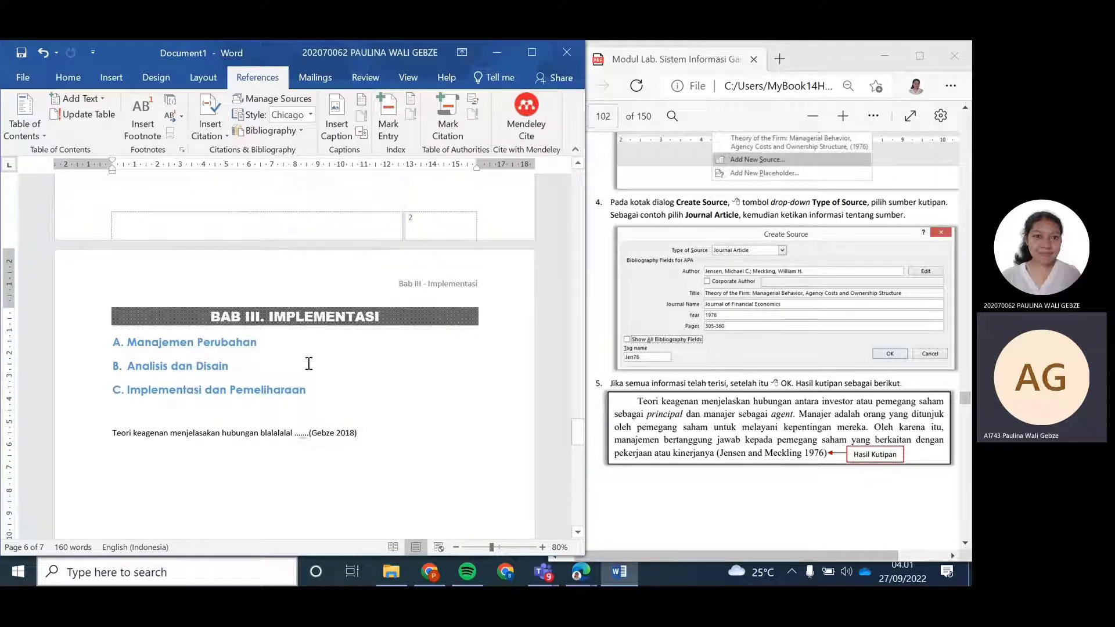
{"action": "left_click", "coordinate": [219, 138]}
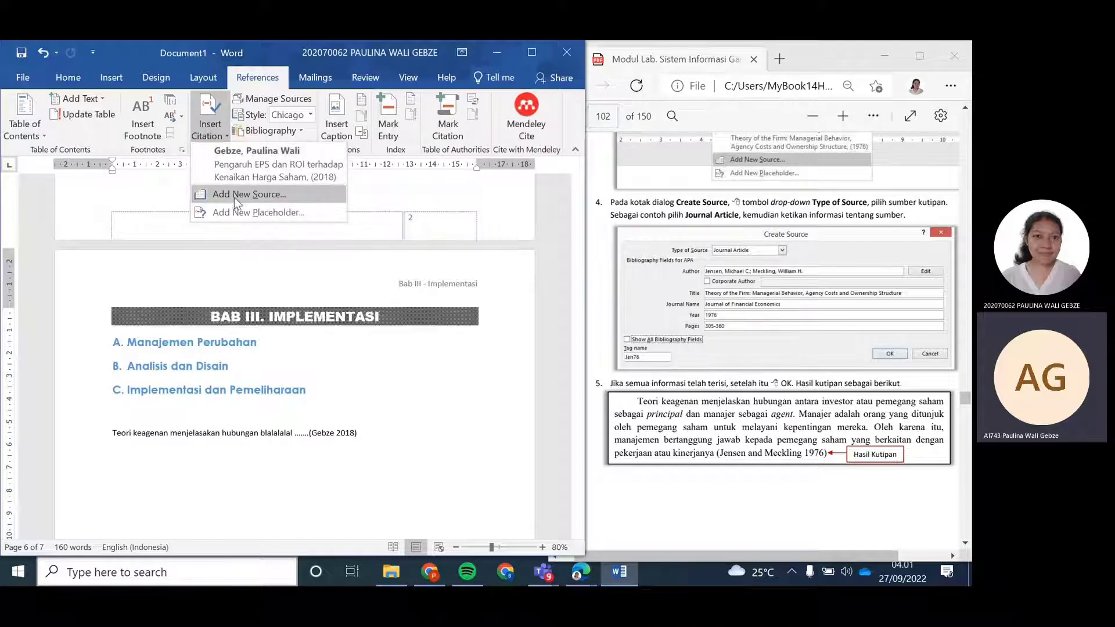
{"action": "left_click", "coordinate": [306, 435]}
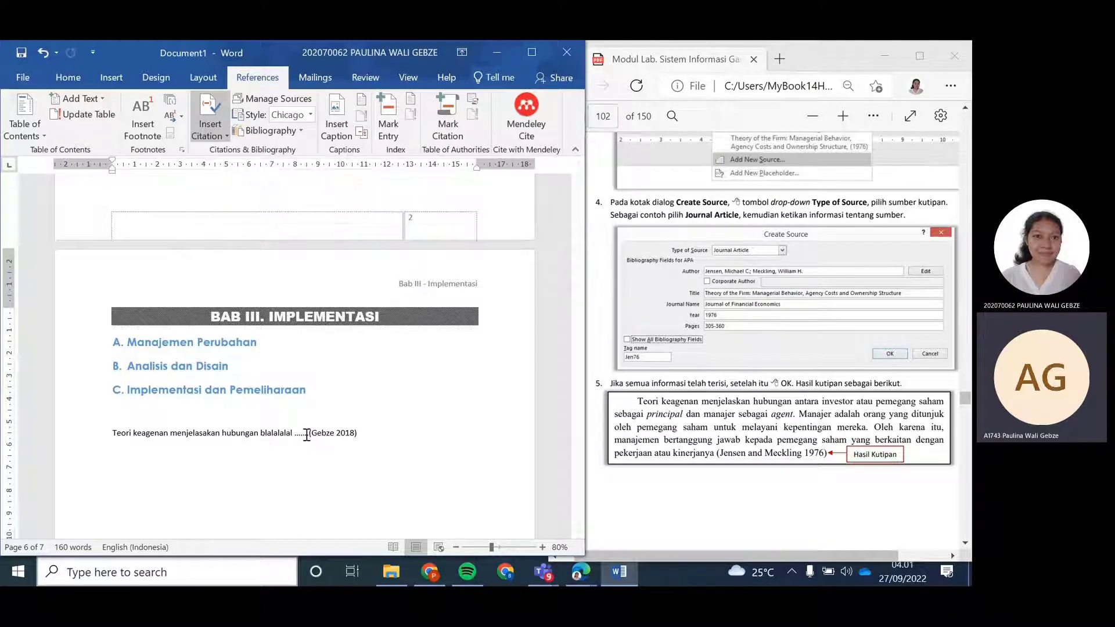
{"action": "double_click", "coordinate": [345, 438]}
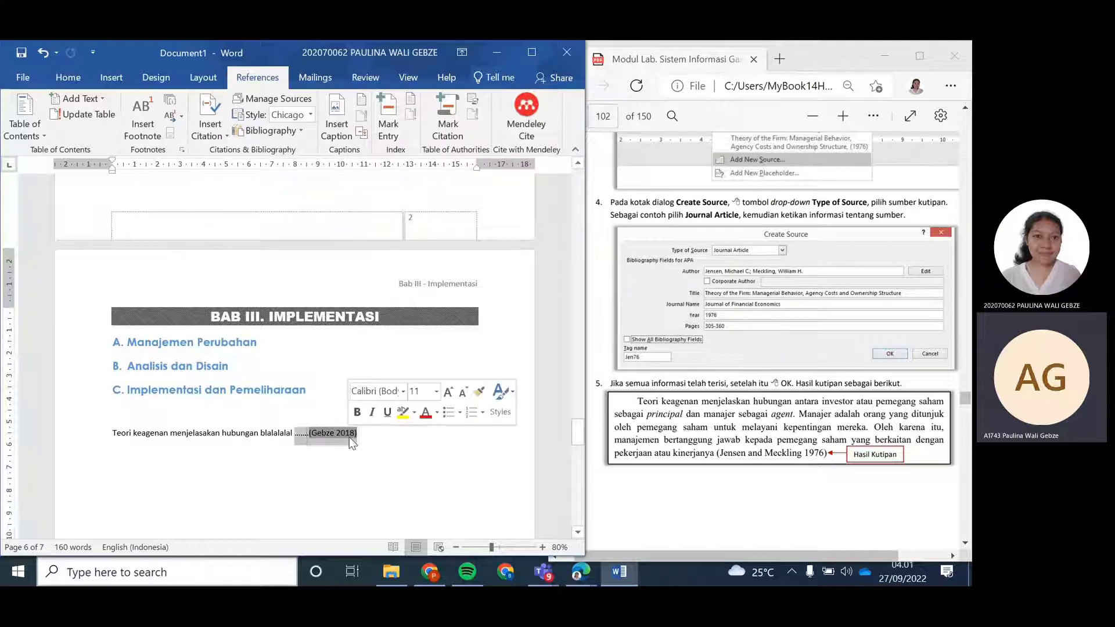
{"action": "left_click", "coordinate": [365, 442]}
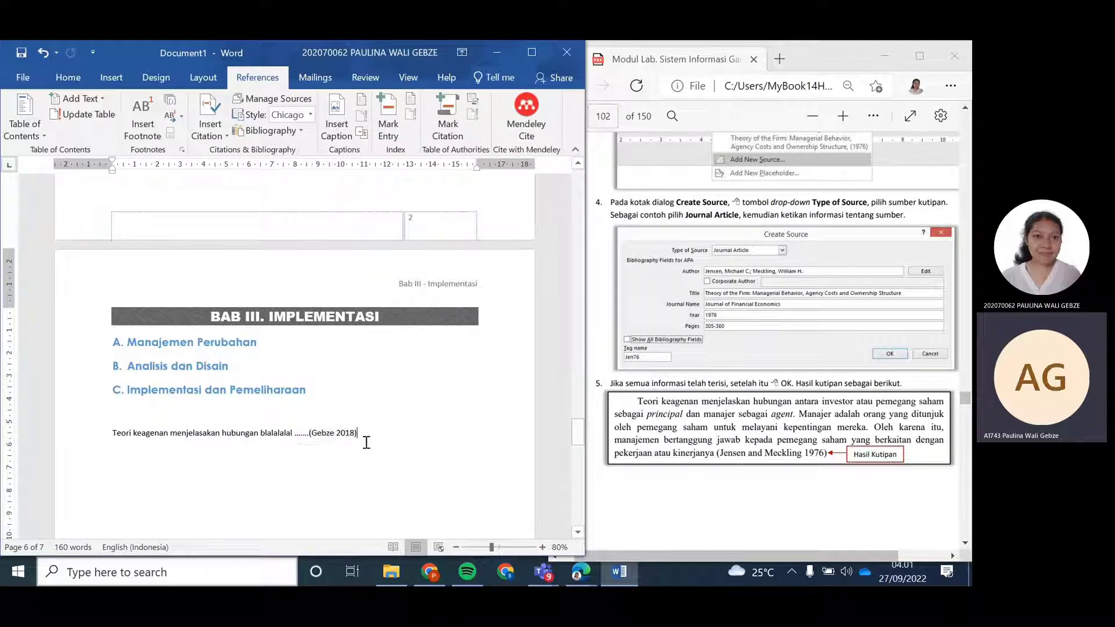
{"action": "left_click_drag", "start_coordinate": [114, 434], "coordinate": [251, 437]}
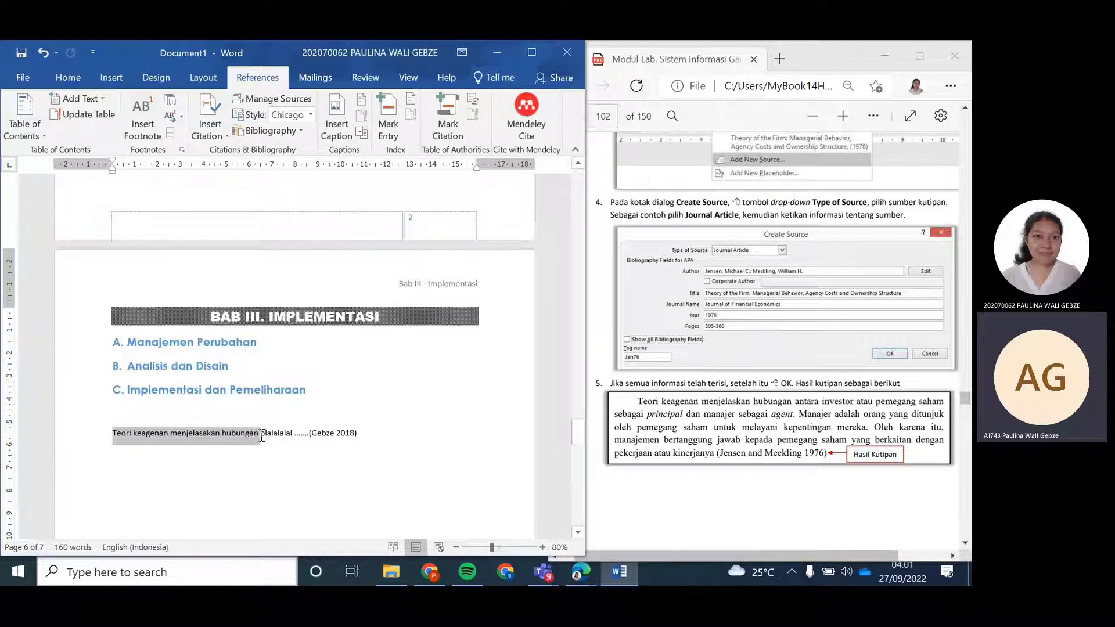
{"action": "left_click", "coordinate": [303, 434]}
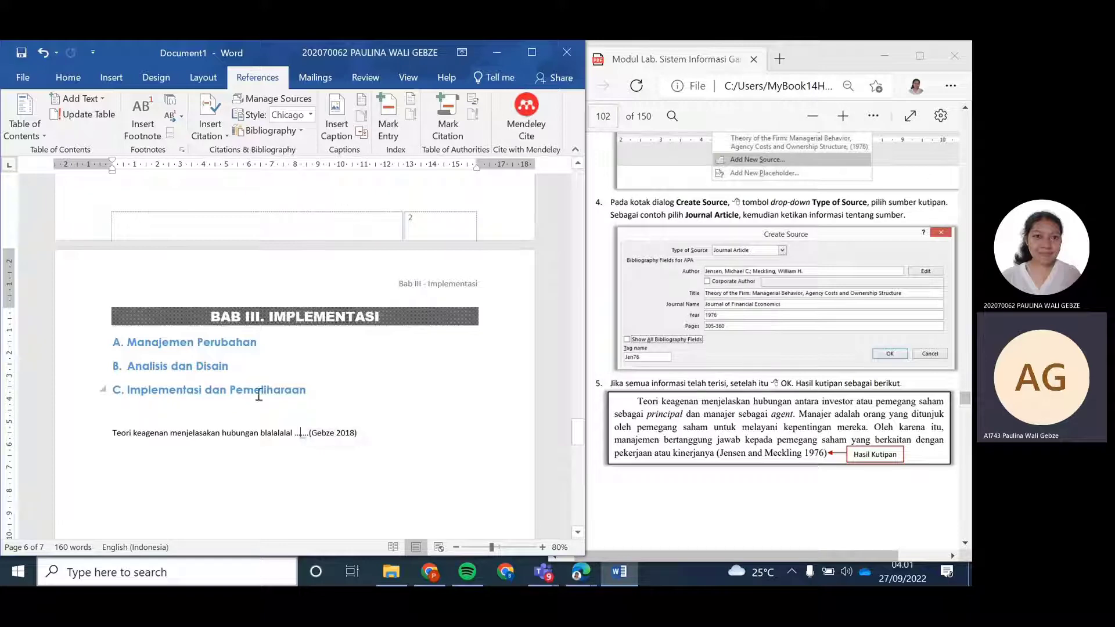
Add an empty paragraph under the REFERENSI heading on the last page, following the module's Membuat Daftar Pustaka section
{"action": "scroll", "coordinate": [261, 391], "scroll_direction": "down", "scroll_amount": 2}
{"action": "scroll", "coordinate": [688, 340], "scroll_direction": "down", "scroll_amount": 5}
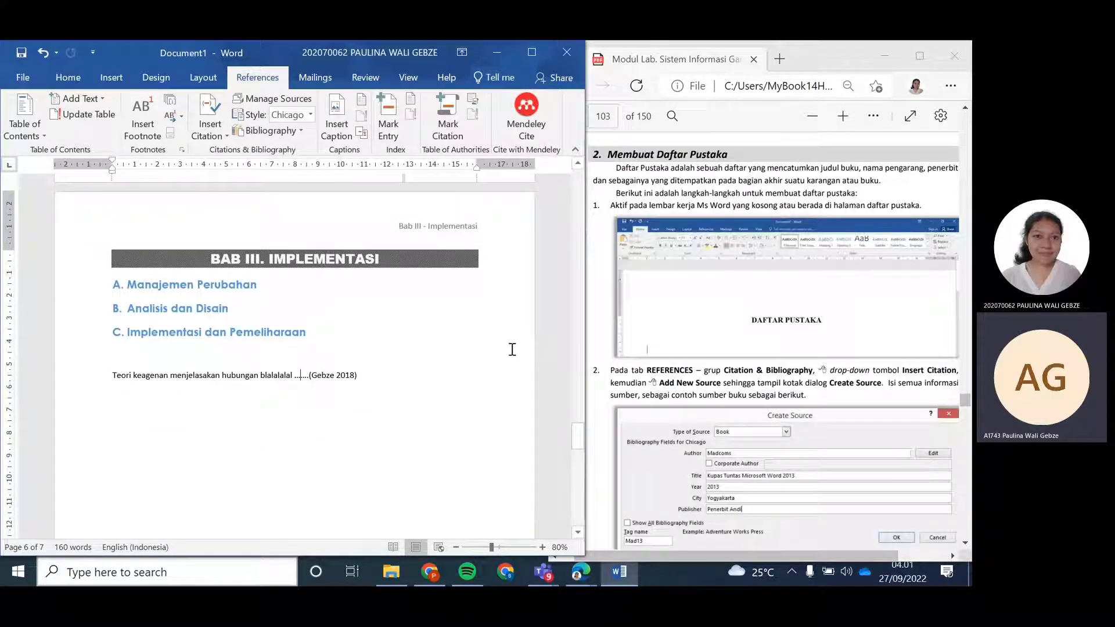
{"action": "scroll", "coordinate": [370, 364], "scroll_direction": "down", "scroll_amount": 1}
{"action": "scroll", "coordinate": [369, 364], "scroll_direction": "down", "scroll_amount": 15}
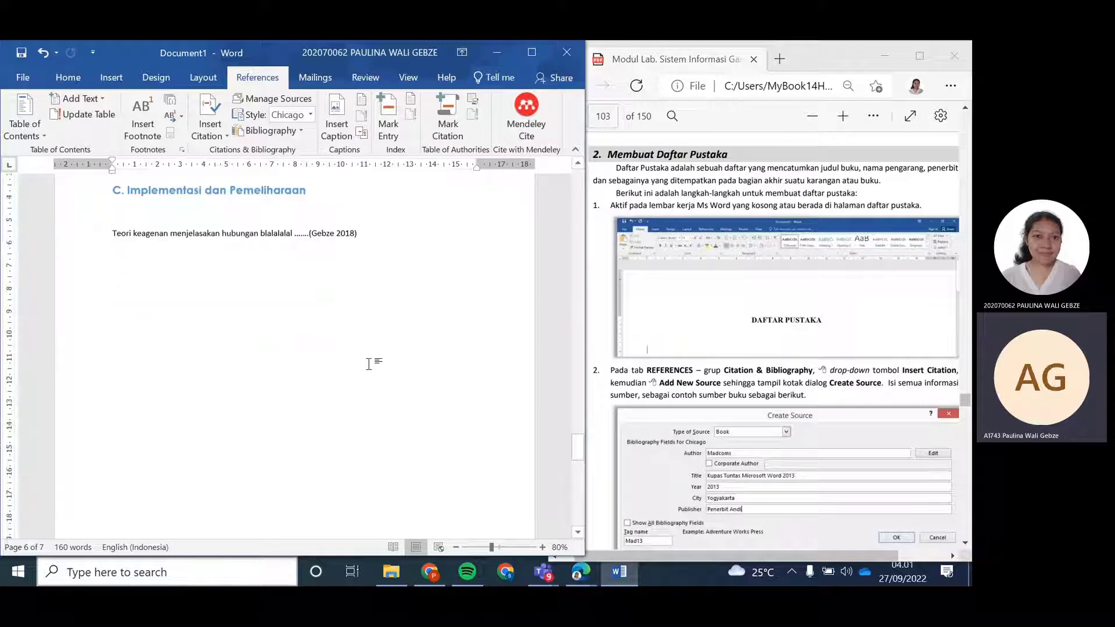
{"action": "left_click", "coordinate": [191, 467]}
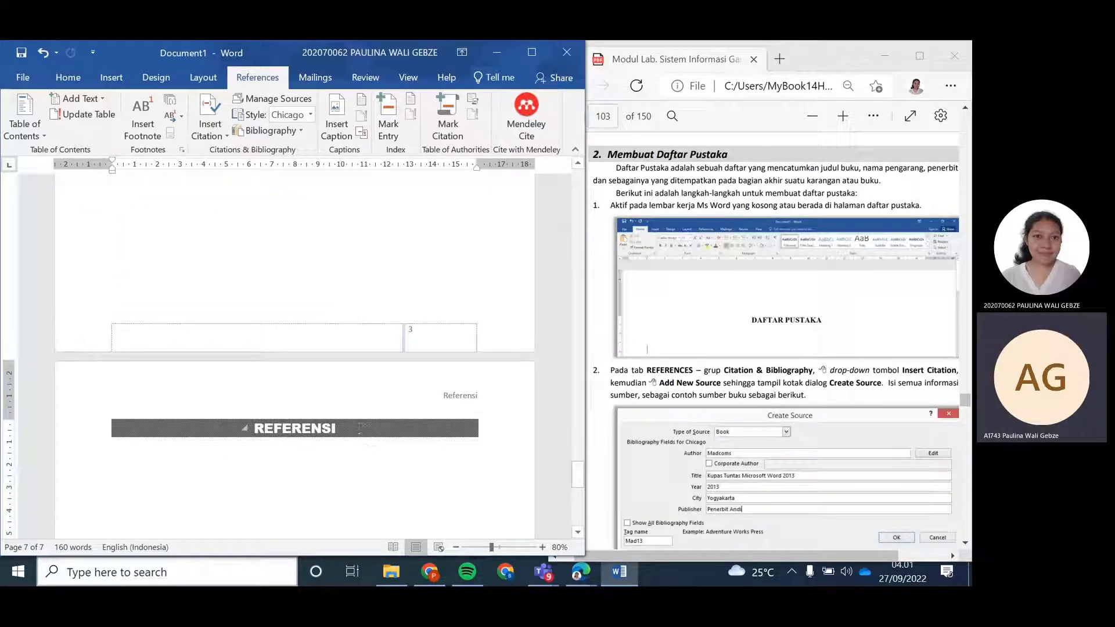
{"action": "key", "text": "Return"}
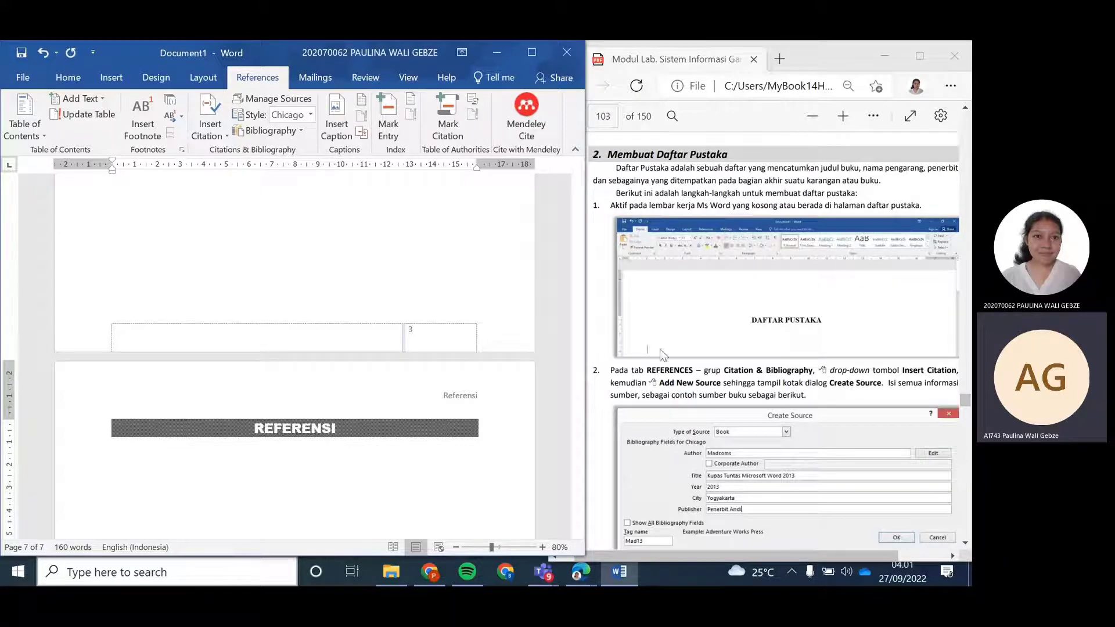
Insert a bibliography without a built-in heading under REFERENSI, as the module's step 4 describes
{"action": "scroll", "coordinate": [705, 234], "scroll_direction": "down", "scroll_amount": 2}
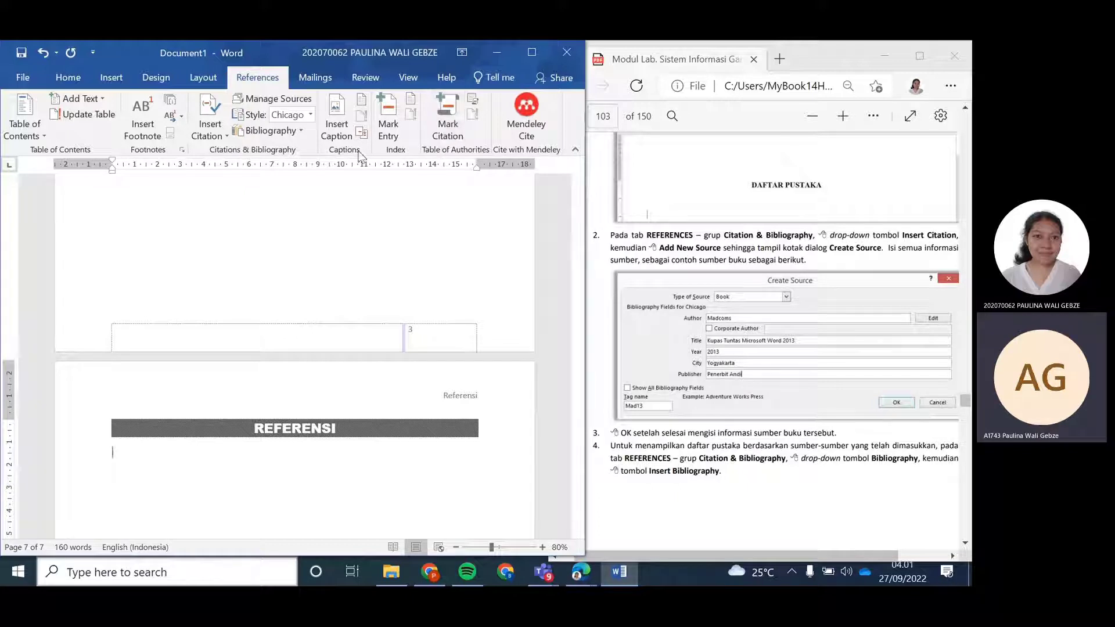
{"action": "left_click", "coordinate": [343, 137]}
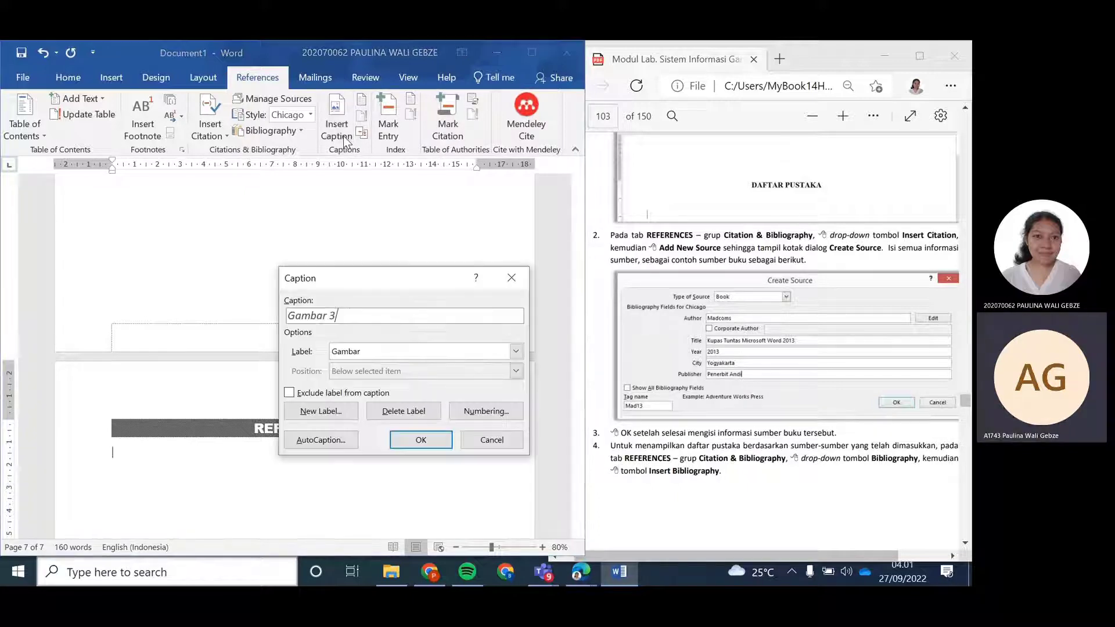
{"action": "left_click", "coordinate": [510, 278]}
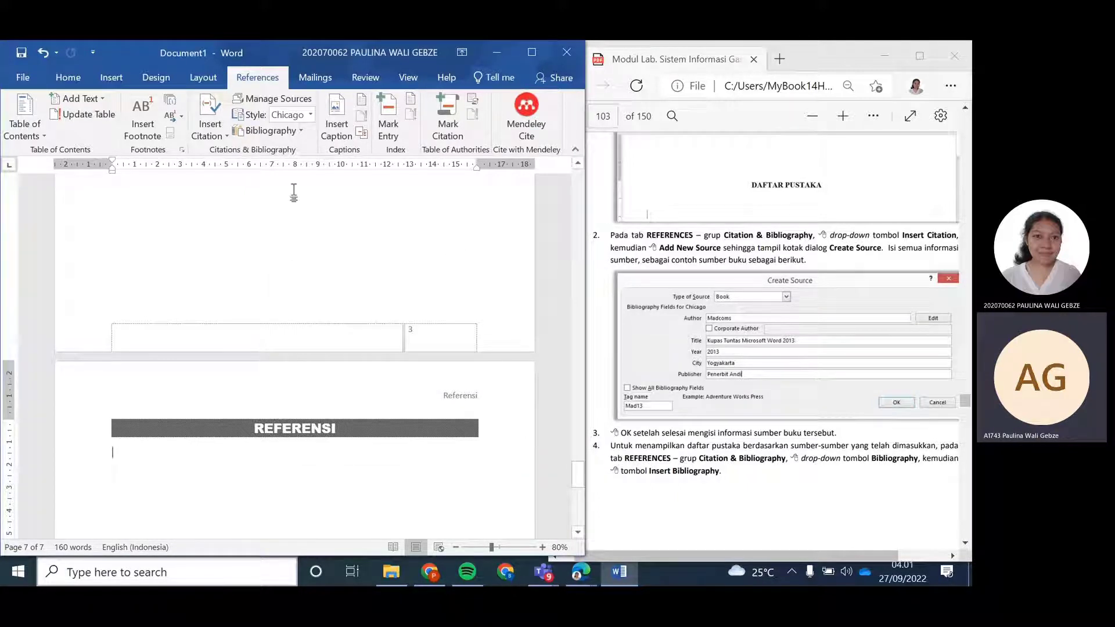
{"action": "left_click", "coordinate": [301, 132]}
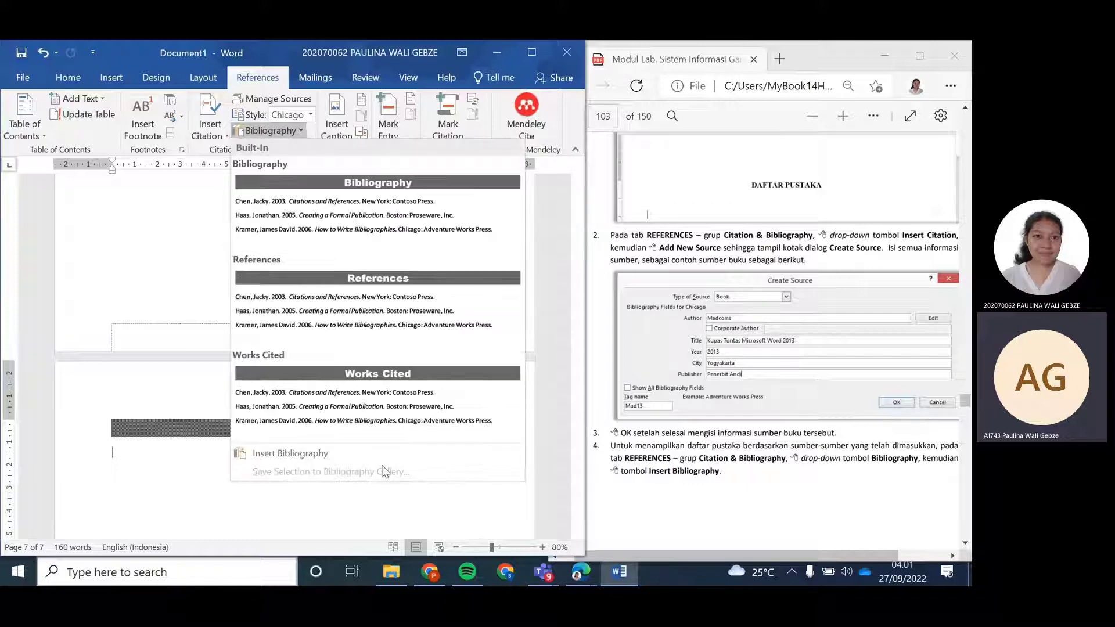
{"action": "left_click", "coordinate": [329, 454]}
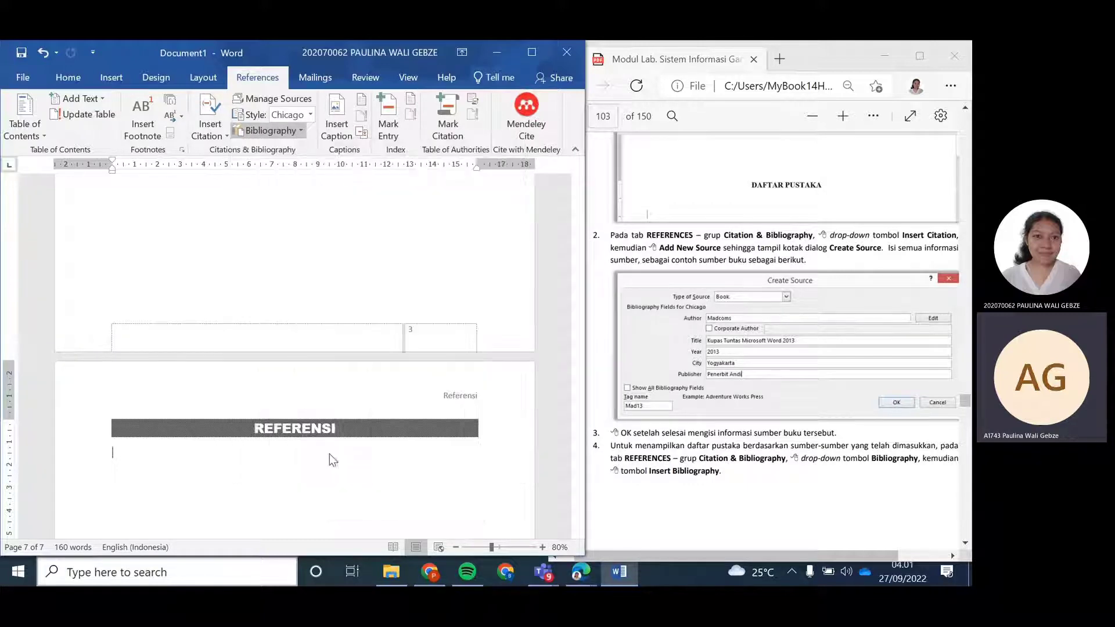
{"action": "scroll", "coordinate": [258, 456], "scroll_direction": "down", "scroll_amount": 2}
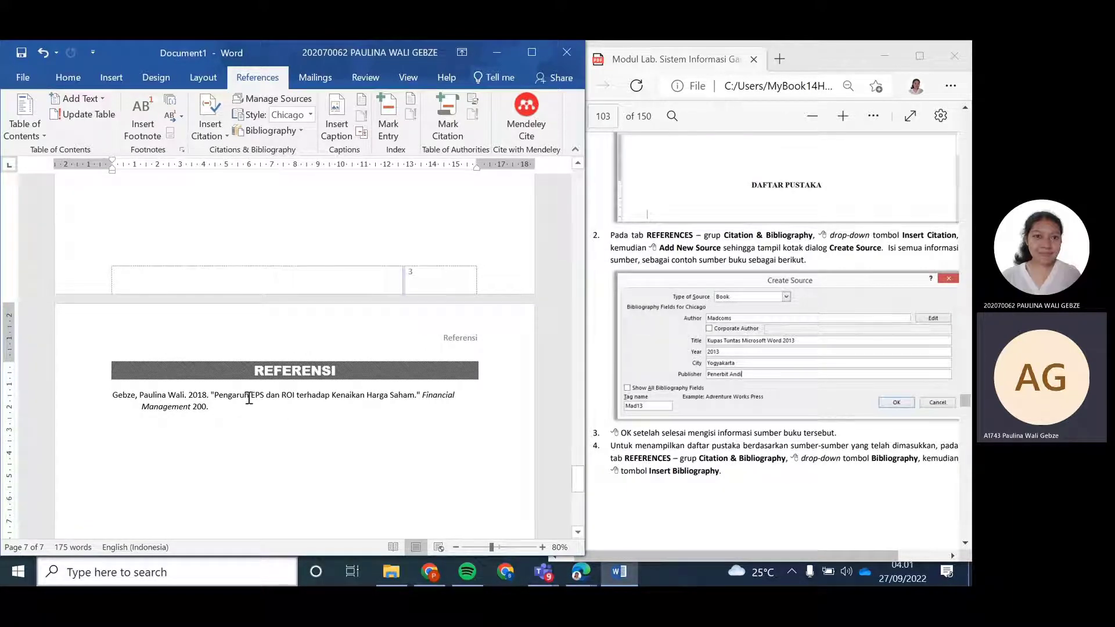
{"action": "left_click", "coordinate": [301, 130]}
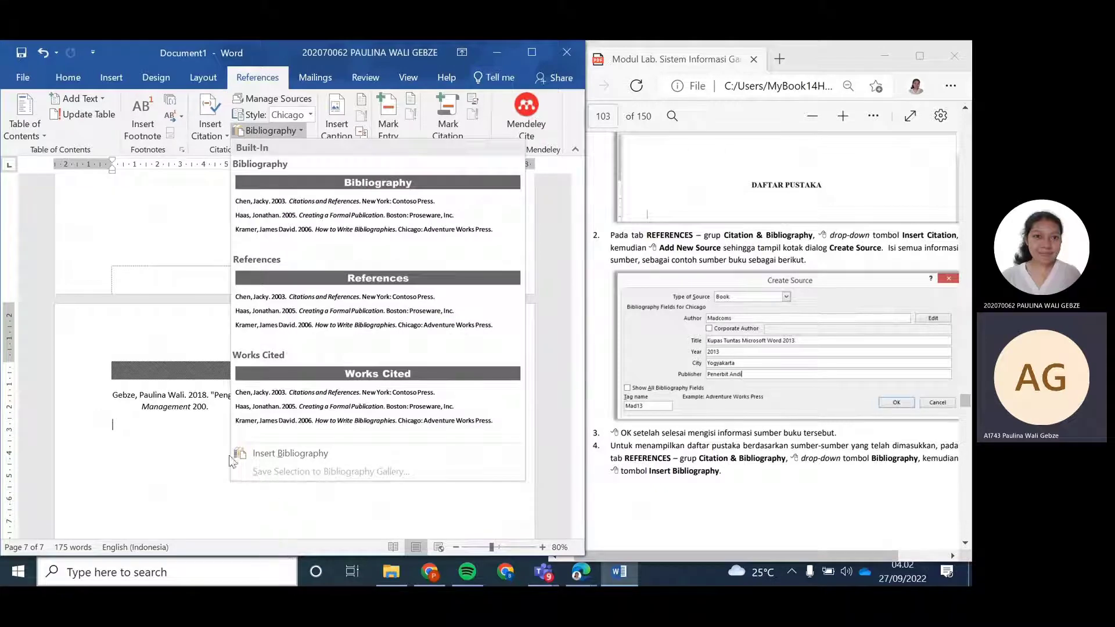
{"action": "left_click", "coordinate": [139, 428]}
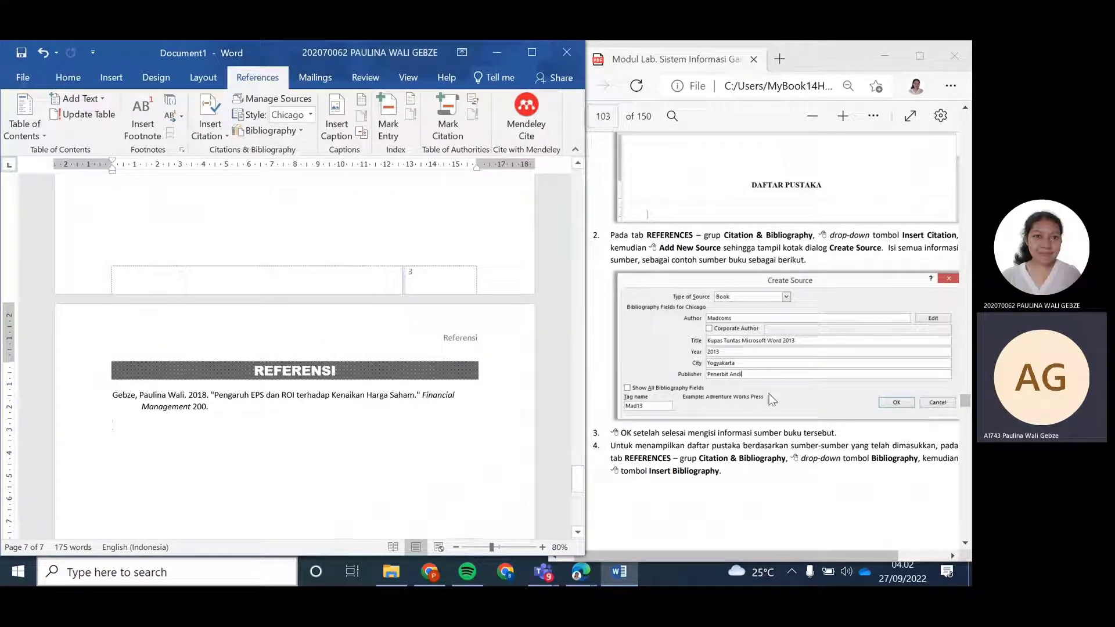
Read the module's Insert Bibliography illustration and its step 5 example of the finished DAFTAR PUSTAKA
{"action": "scroll", "coordinate": [772, 400], "scroll_direction": "down", "scroll_amount": 10}
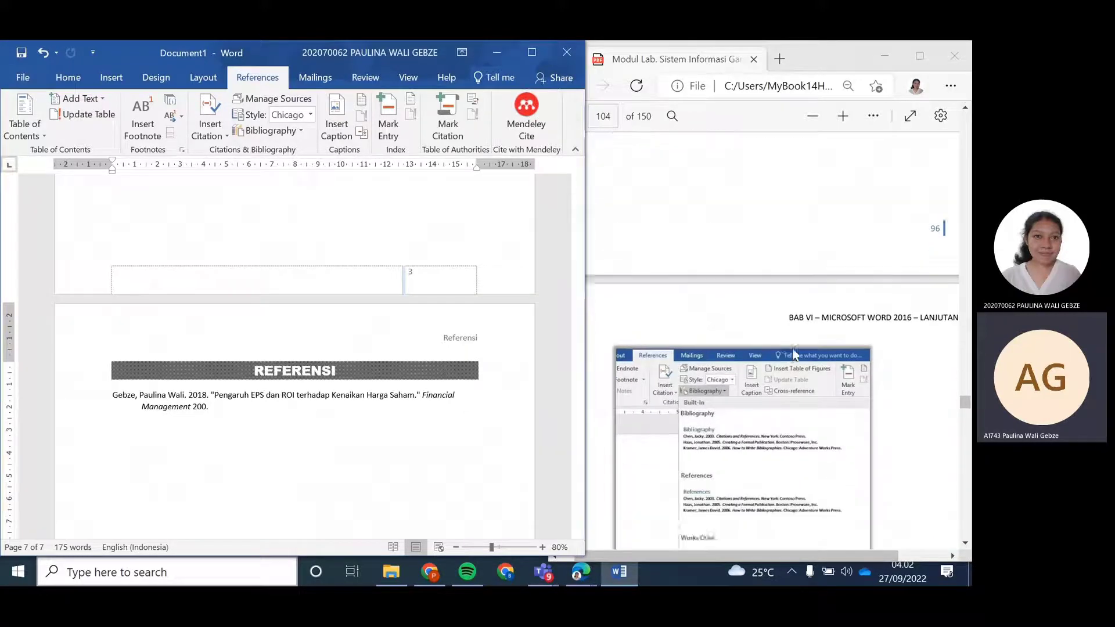
{"action": "scroll", "coordinate": [794, 354], "scroll_direction": "down", "scroll_amount": 6}
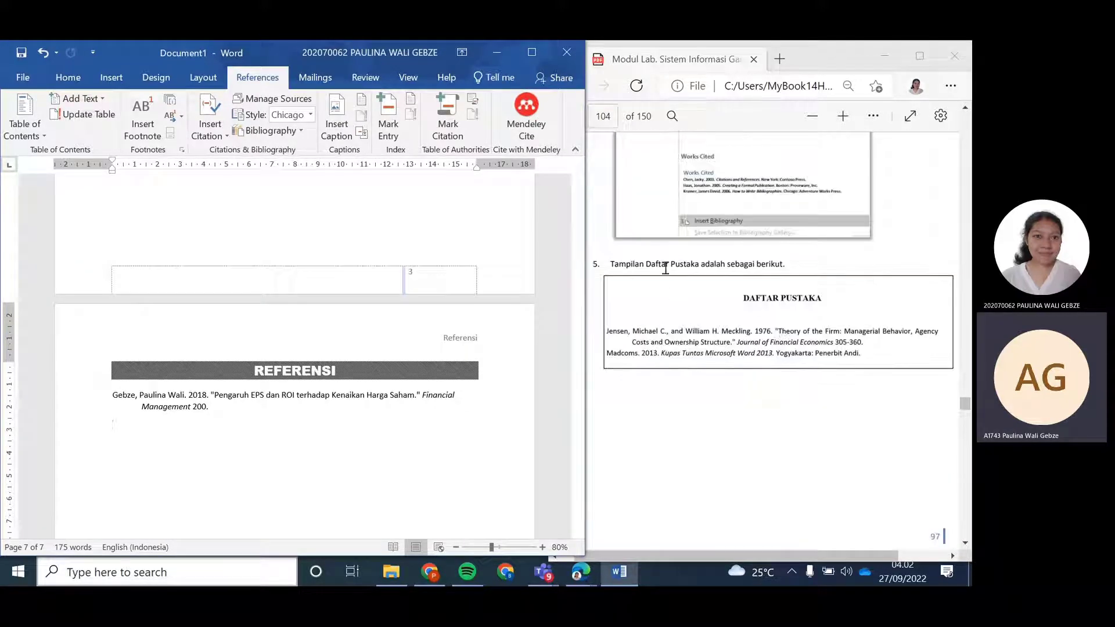
{"action": "scroll", "coordinate": [685, 278], "scroll_direction": "up", "scroll_amount": 4}
{"action": "scroll", "coordinate": [703, 288], "scroll_direction": "down", "scroll_amount": 3}
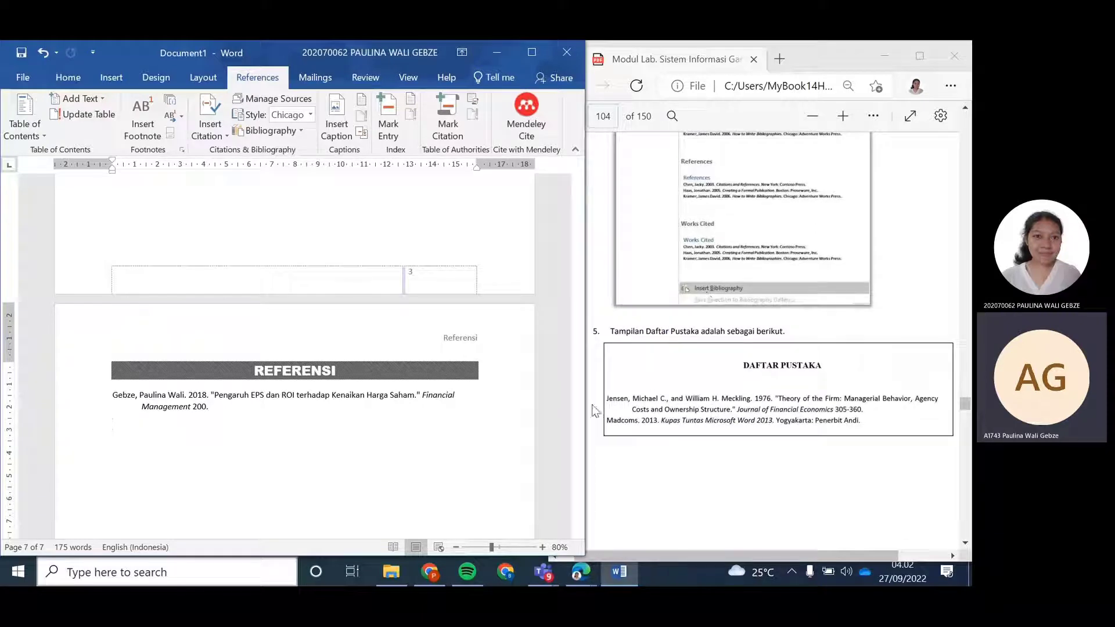
{"action": "scroll", "coordinate": [288, 359], "scroll_direction": "up", "scroll_amount": 4}
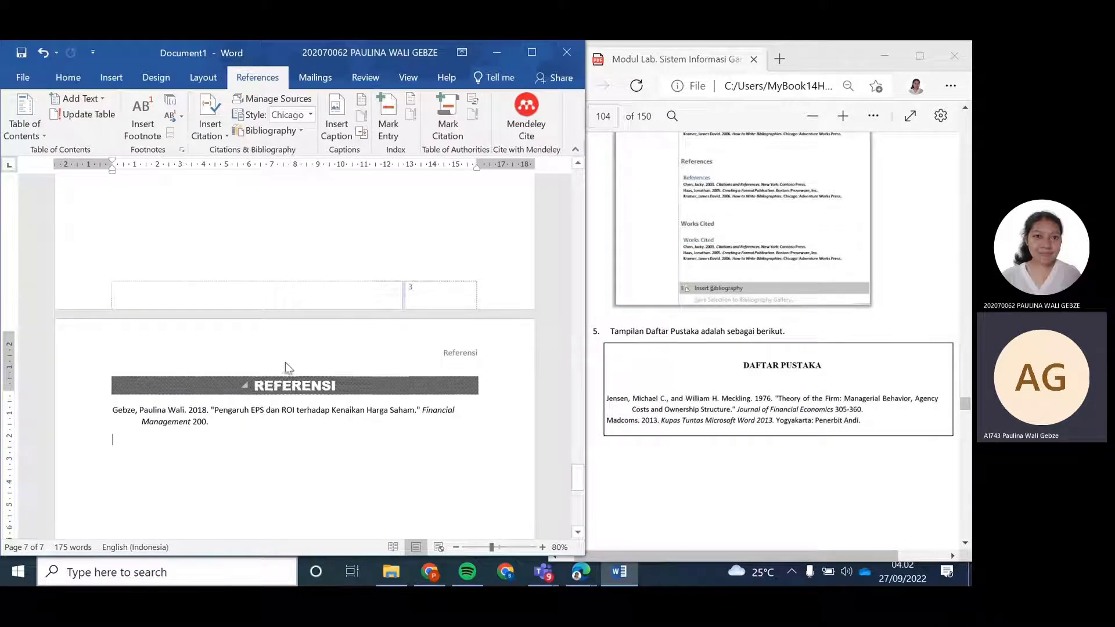
Review the citation in BAB III against the bibliography entry under REFERENSI, and look at the available bibliography formats
{"action": "scroll", "coordinate": [310, 346], "scroll_direction": "up", "scroll_amount": 5}
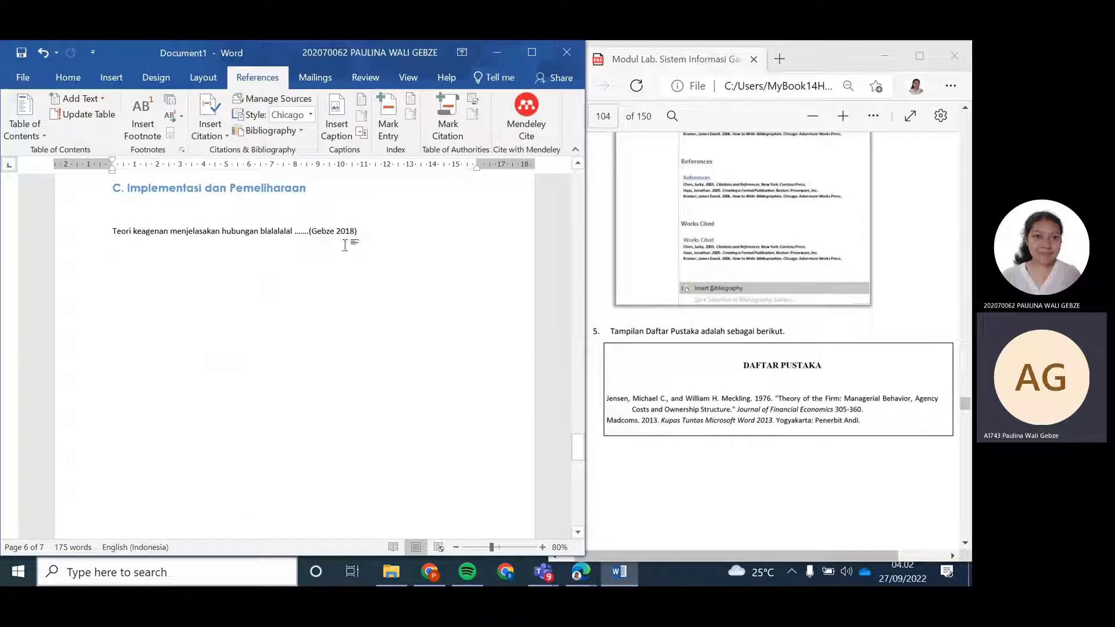
{"action": "scroll", "coordinate": [348, 255], "scroll_direction": "down", "scroll_amount": 10}
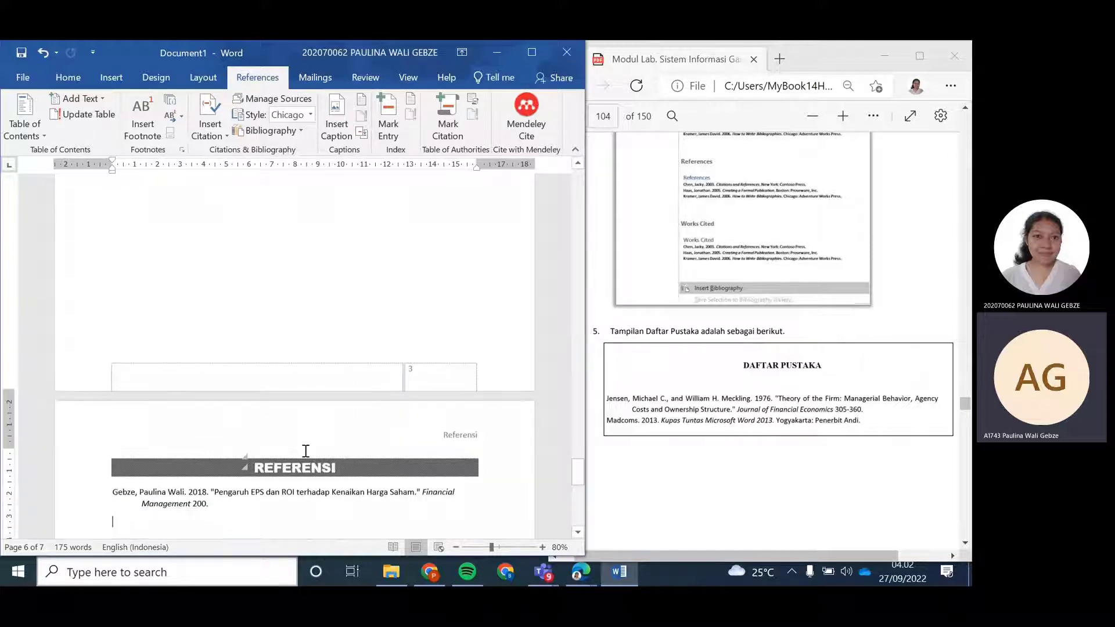
{"action": "left_click", "coordinate": [146, 518]}
{"action": "scroll", "coordinate": [152, 502], "scroll_direction": "down", "scroll_amount": 2}
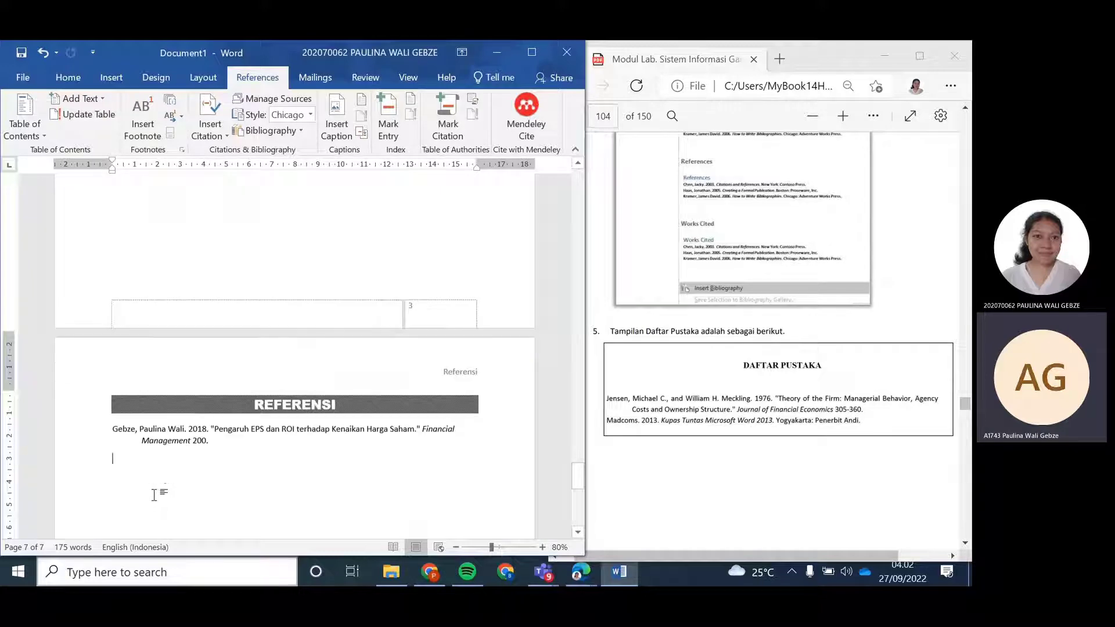
{"action": "left_click", "coordinate": [297, 131]}
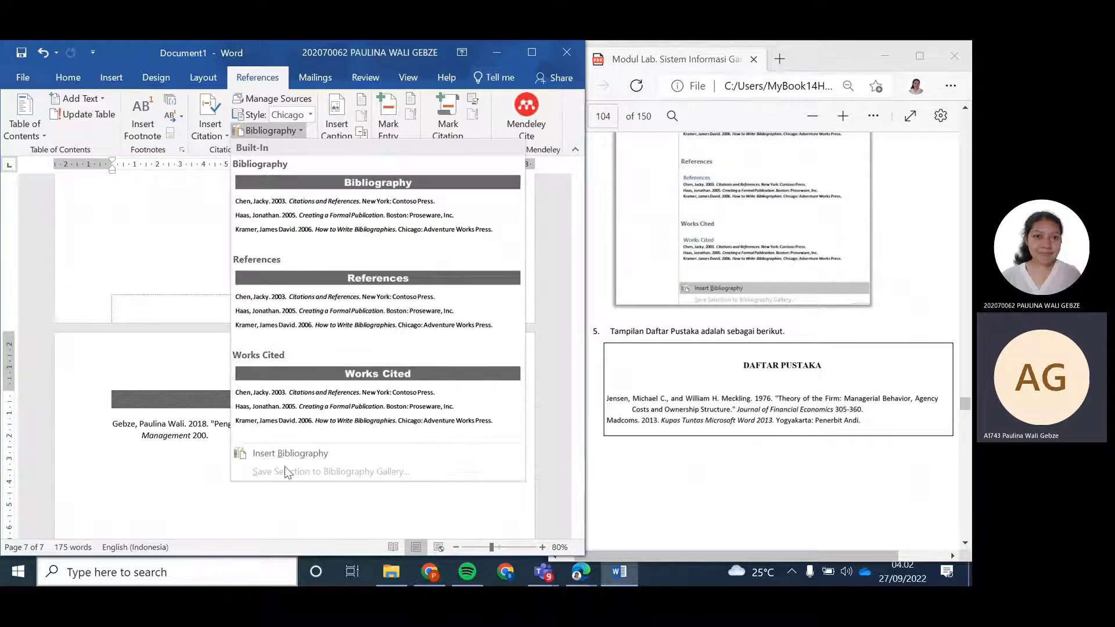
{"action": "left_click", "coordinate": [149, 485]}
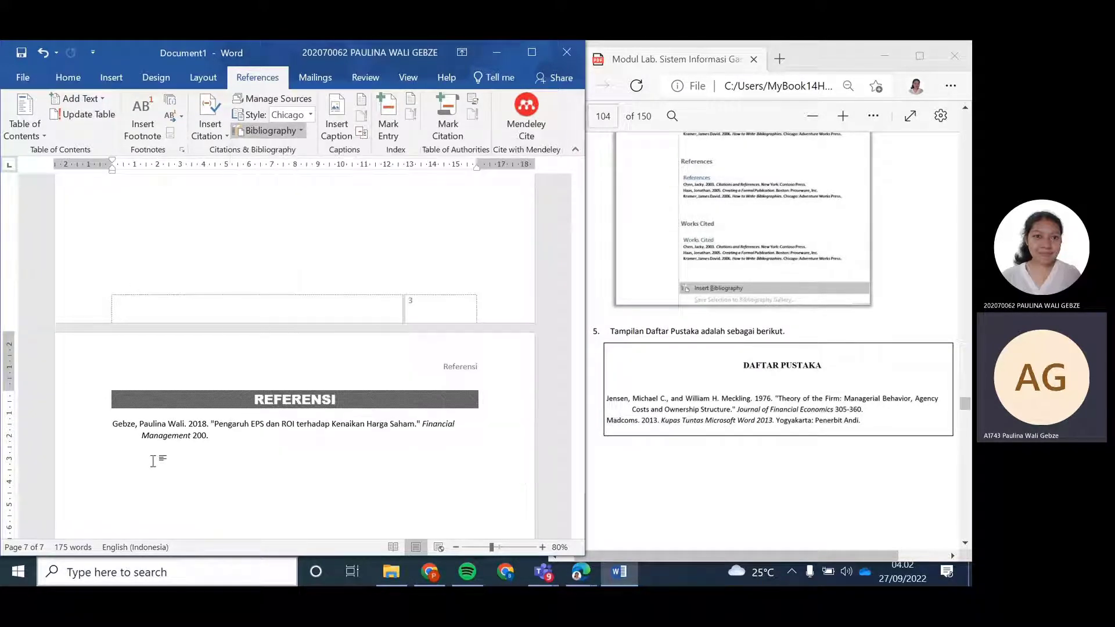
{"action": "scroll", "coordinate": [331, 387], "scroll_direction": "up", "scroll_amount": 3}
{"action": "scroll", "coordinate": [342, 406], "scroll_direction": "up", "scroll_amount": 15}
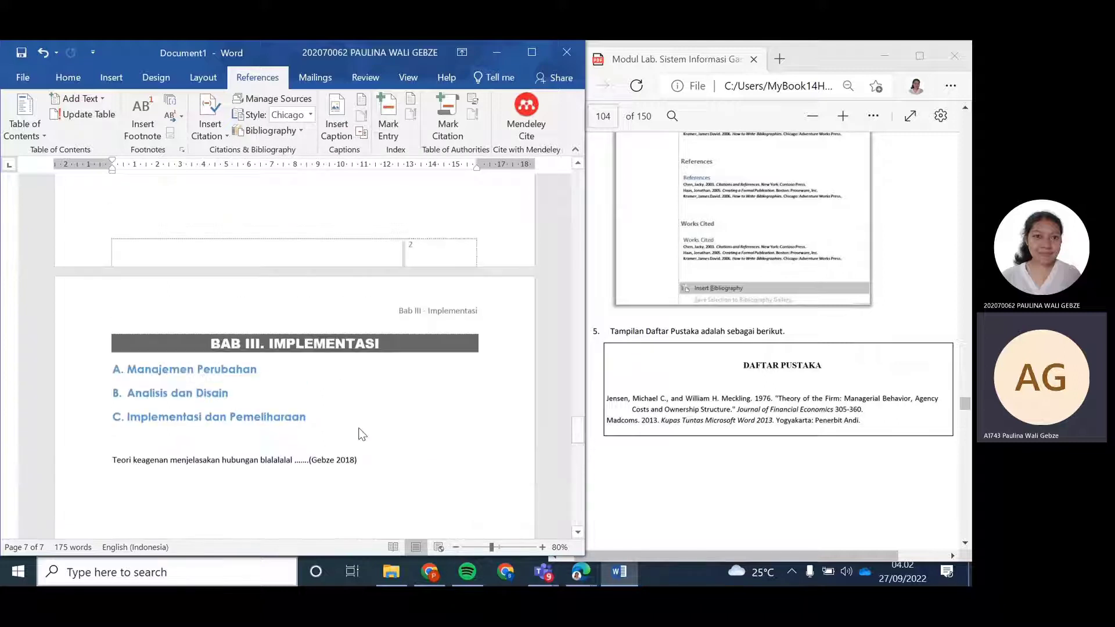
{"action": "scroll", "coordinate": [279, 441], "scroll_direction": "down", "scroll_amount": 15}
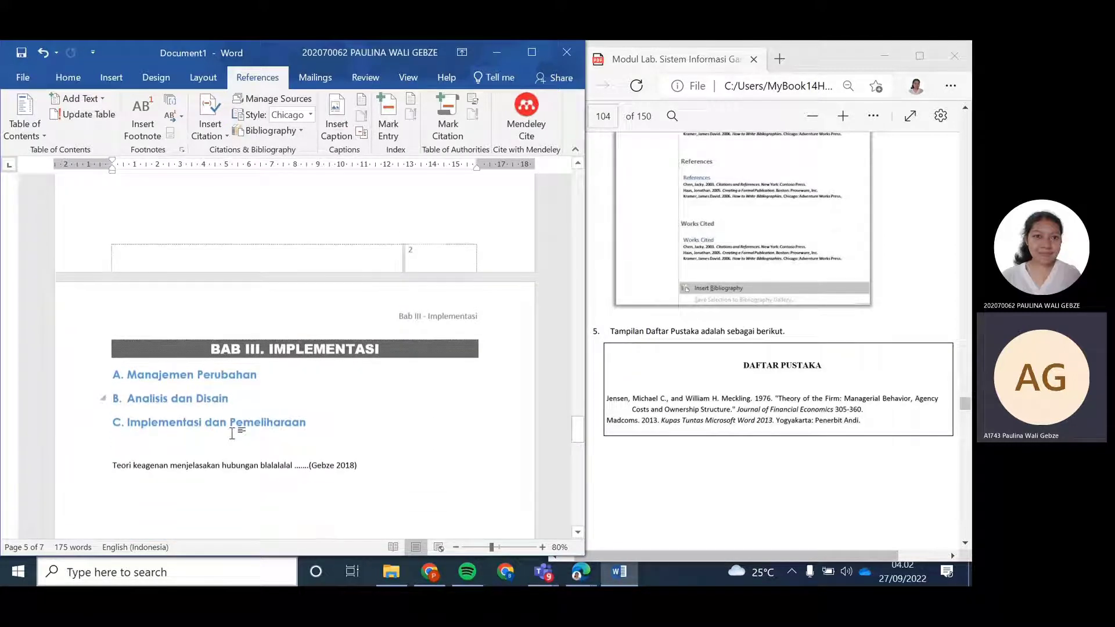
{"action": "scroll", "coordinate": [309, 453], "scroll_direction": "down", "scroll_amount": 10}
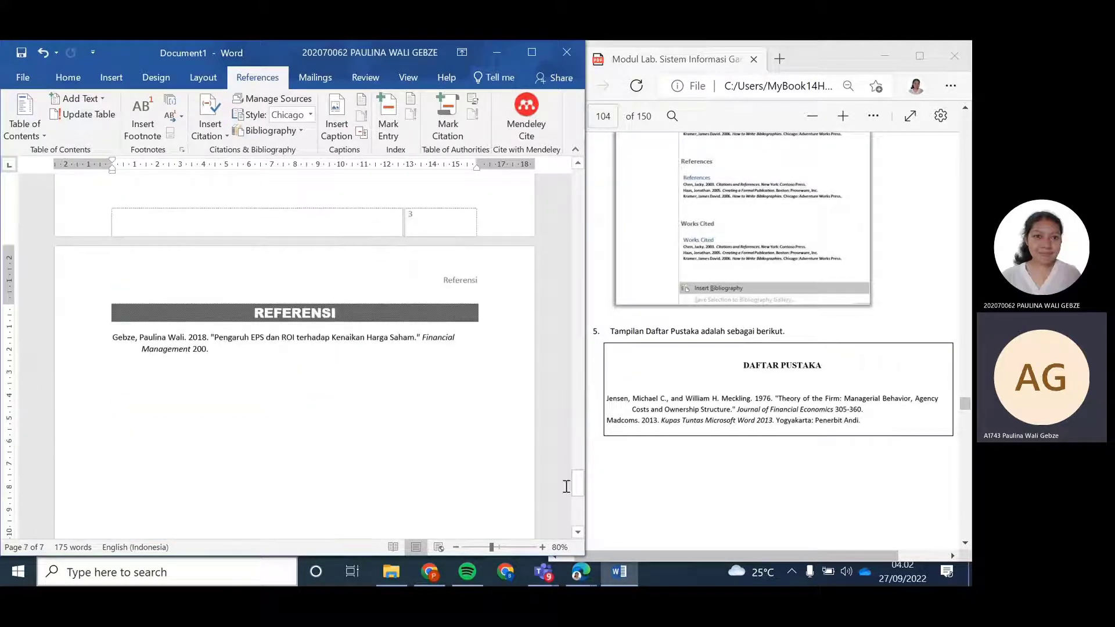
Delete the existing text at the start of the document's first page
{"action": "left_click_drag", "start_coordinate": [577, 489], "coordinate": [559, 176]}
{"action": "left_click", "coordinate": [135, 250]}
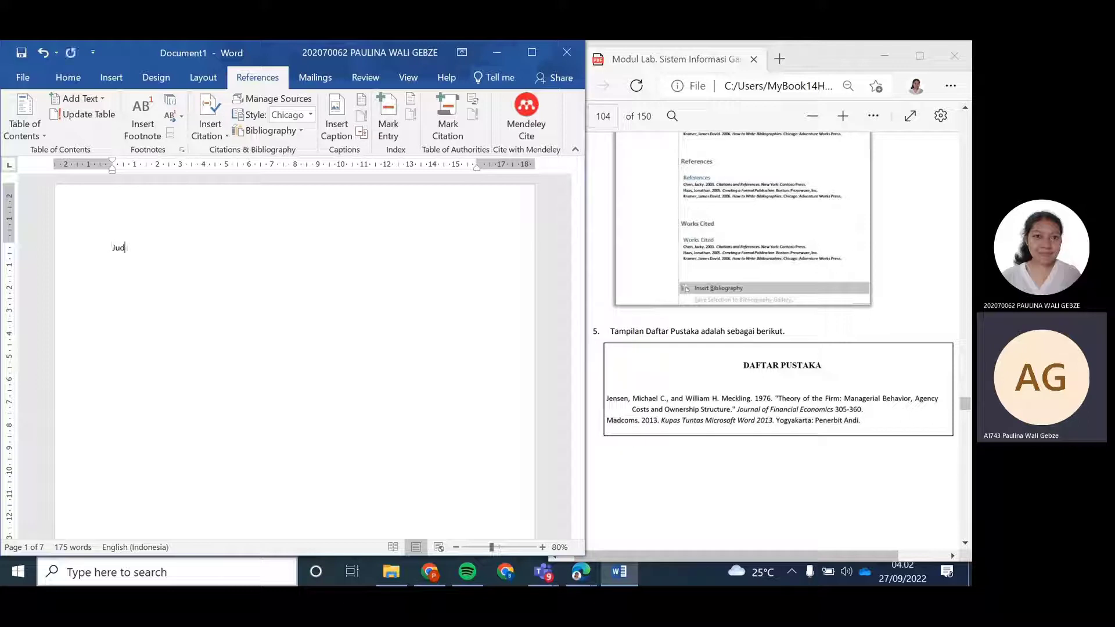
{"action": "key", "text": "BackSpace"}
Insert the built-in Integral cover page at the beginning of the document
{"action": "left_click", "coordinate": [111, 77]}
{"action": "left_click", "coordinate": [17, 131]}
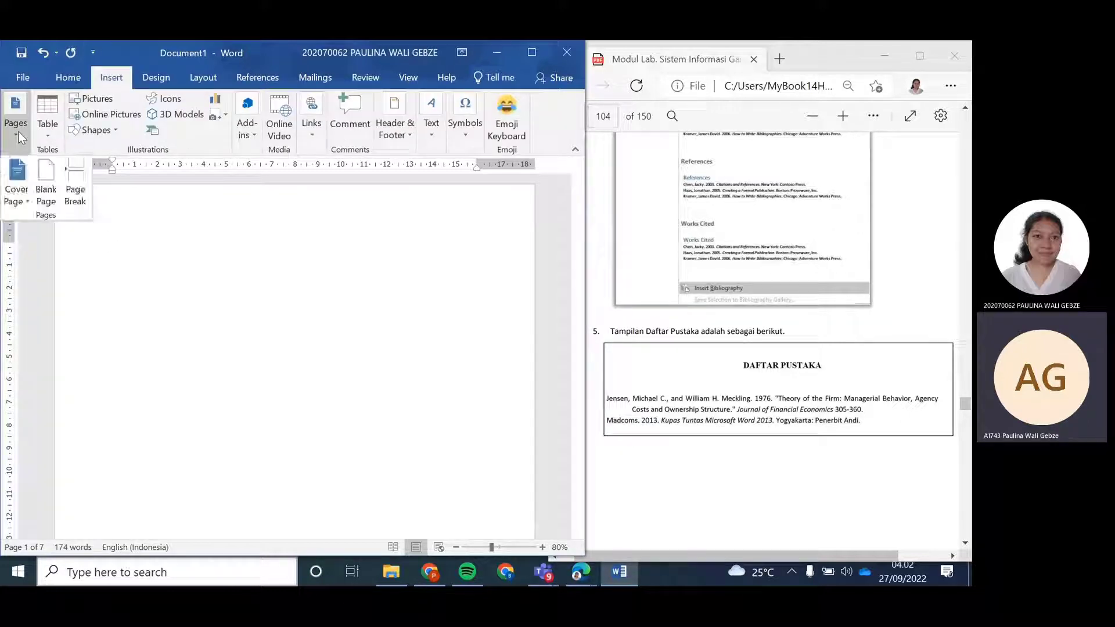
{"action": "left_click", "coordinate": [17, 174]}
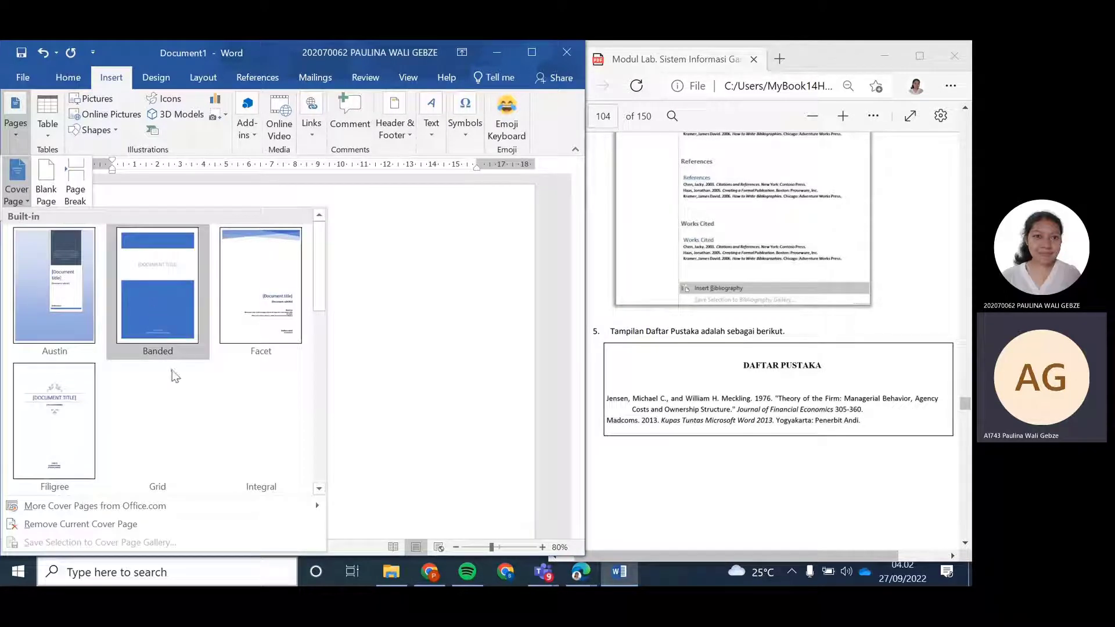
{"action": "scroll", "coordinate": [197, 374], "scroll_direction": "down", "scroll_amount": 5}
{"action": "left_click_drag", "start_coordinate": [319, 437], "coordinate": [317, 277]}
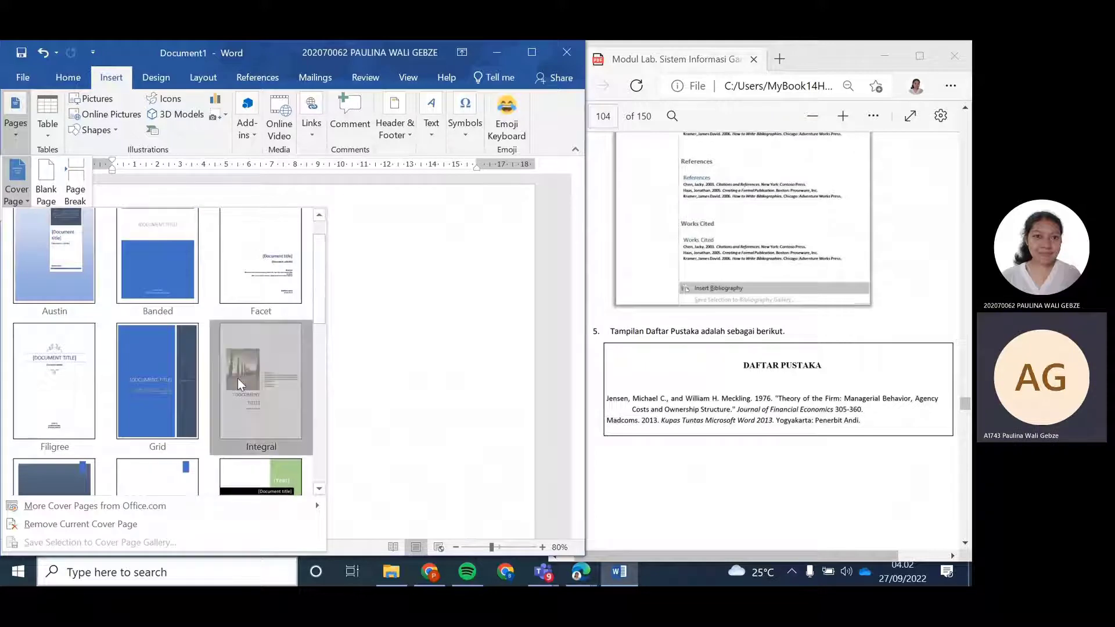
{"action": "left_click", "coordinate": [238, 378]}
Replace the document title placeholder on the cover page with "JURNAL ARTIKEL"
{"action": "scroll", "coordinate": [259, 377], "scroll_direction": "down", "scroll_amount": 7}
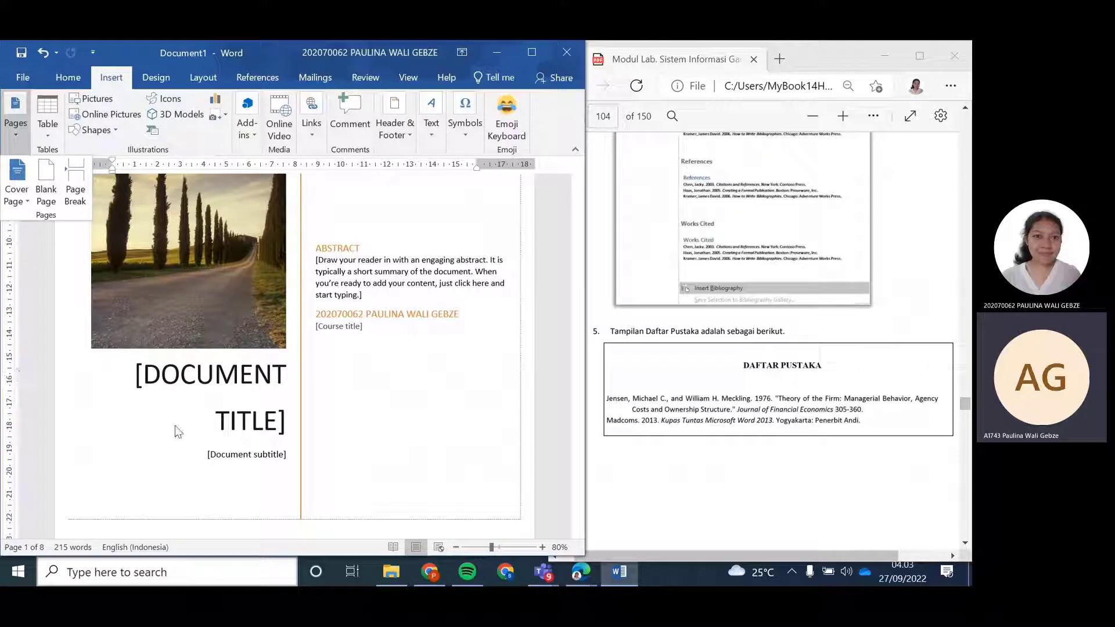
{"action": "left_click", "coordinate": [234, 375]}
{"action": "left_click", "coordinate": [243, 378]}
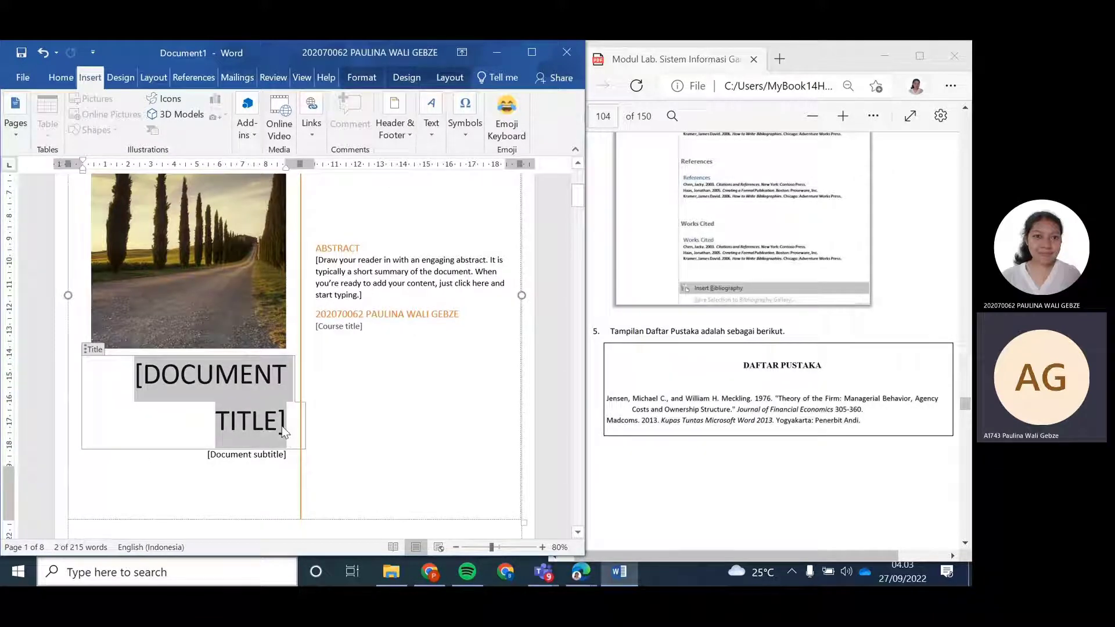
{"action": "type", "text": "JURN"}
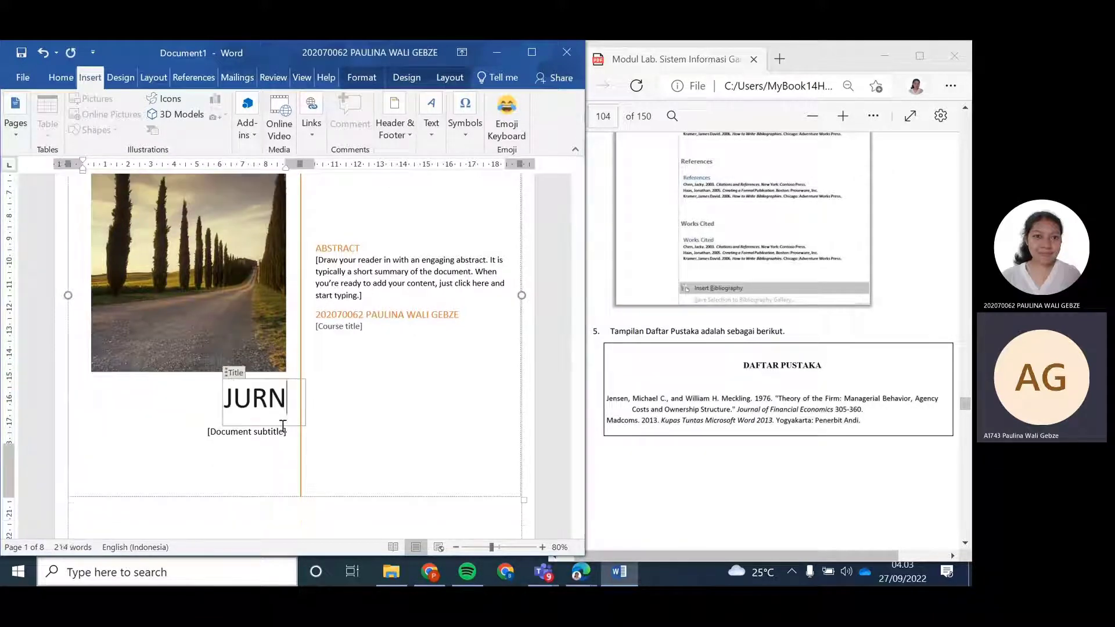
{"action": "type", "text": "AL ARTIKEL"}
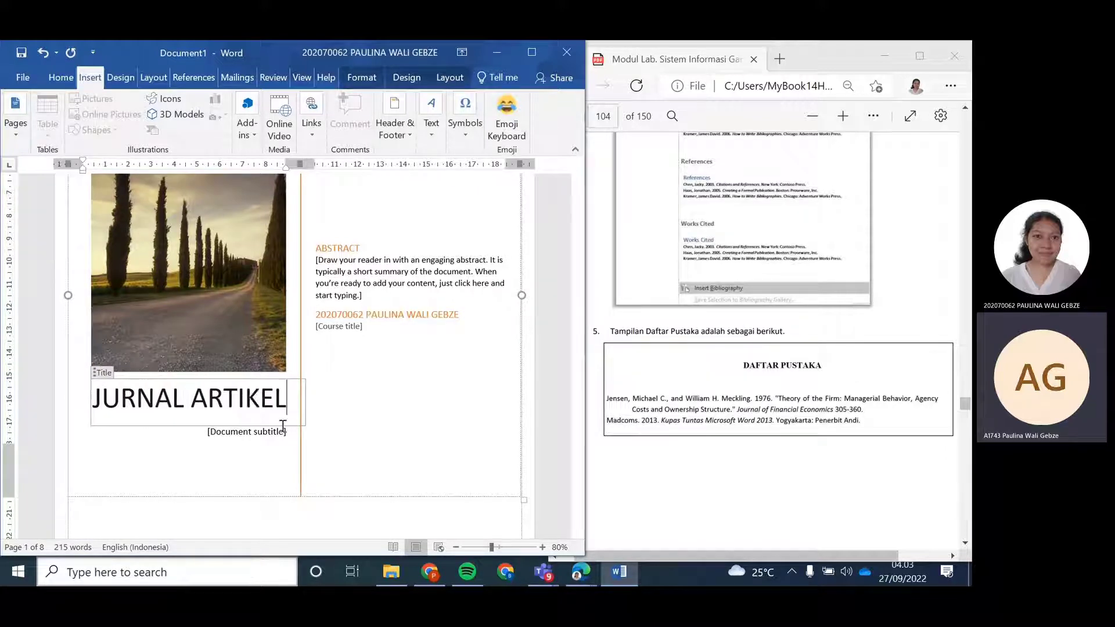
Fill in the cover page's document subtitle with "TRISAKTI SCHOOL OF MANAGEMENT"
{"action": "left_click", "coordinate": [283, 430]}
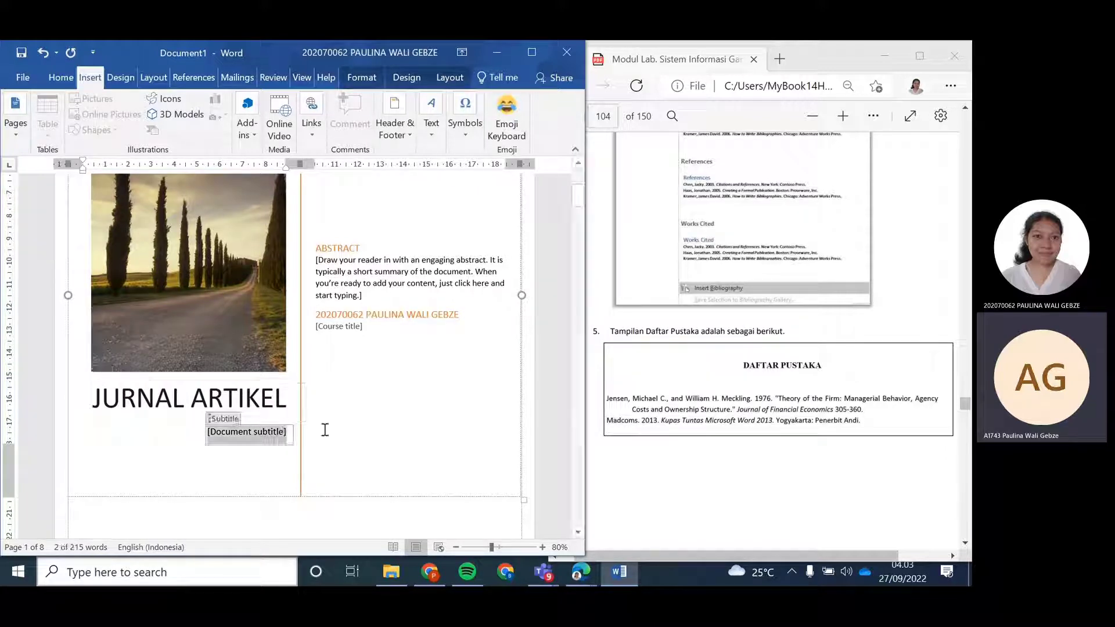
{"action": "type", "text": "TRISAKT"}
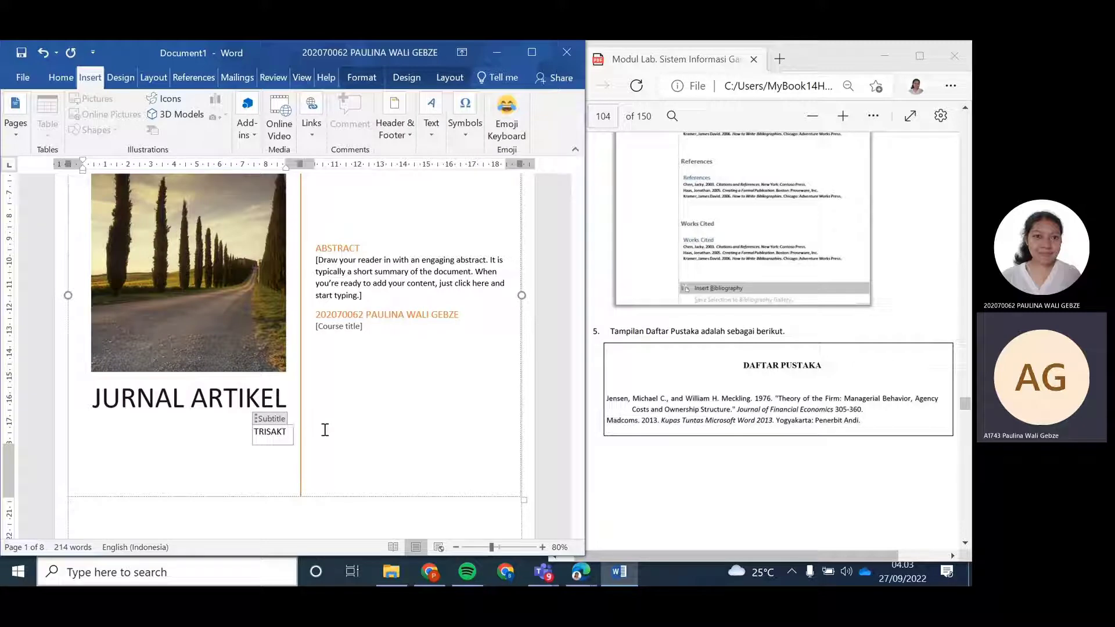
{"action": "type", "text": "I SCHOOL MA"}
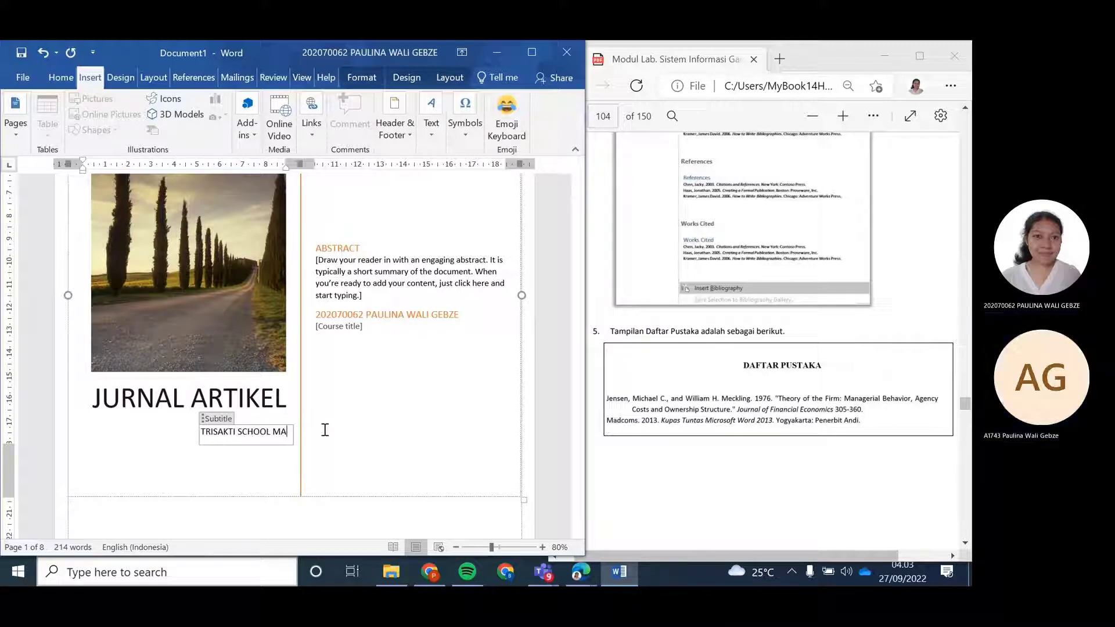
{"action": "key", "text": "BackSpace"}
{"action": "key", "text": "BackSpace"}
{"action": "type", "text": "OF MANAGEMENT"}
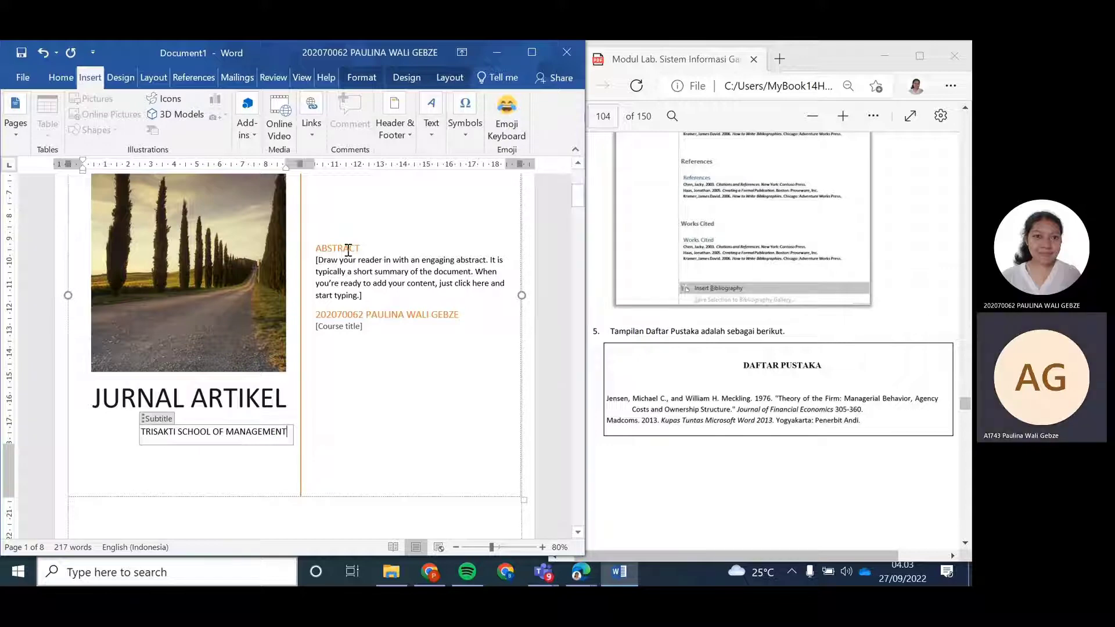
Replace the ABSTRACT heading on the cover page with "PENGARUH ROA THD KENAIKAN HARGA SAHAM"
{"action": "left_click", "coordinate": [353, 279]}
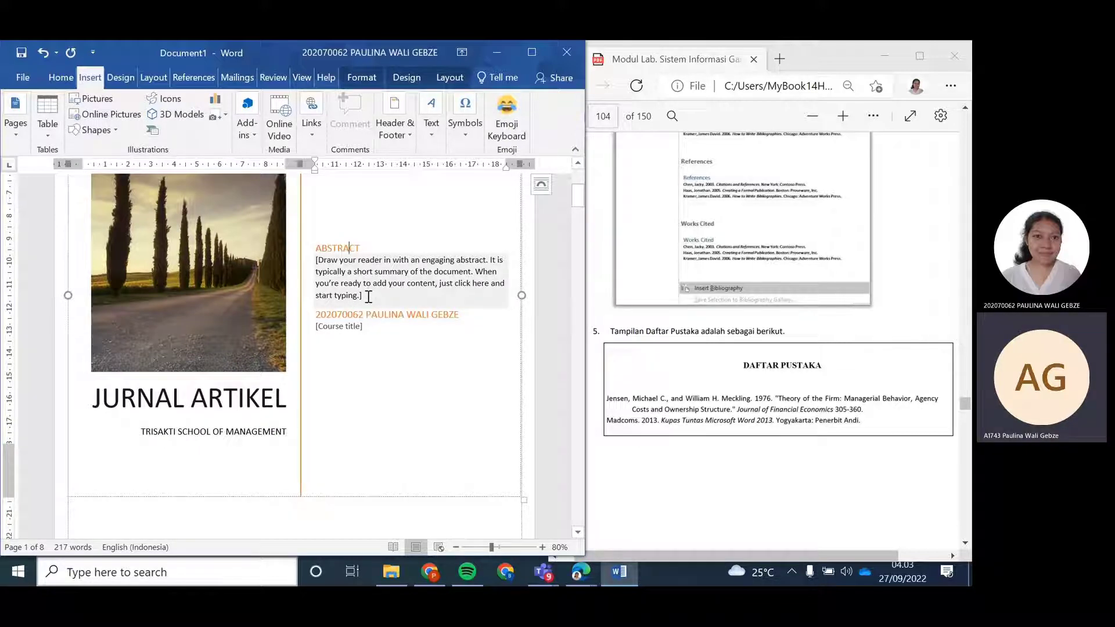
{"action": "scroll", "coordinate": [368, 296], "scroll_direction": "up", "scroll_amount": 2}
{"action": "left_click_drag", "start_coordinate": [360, 306], "coordinate": [315, 306]}
{"action": "type", "text": "PE"}
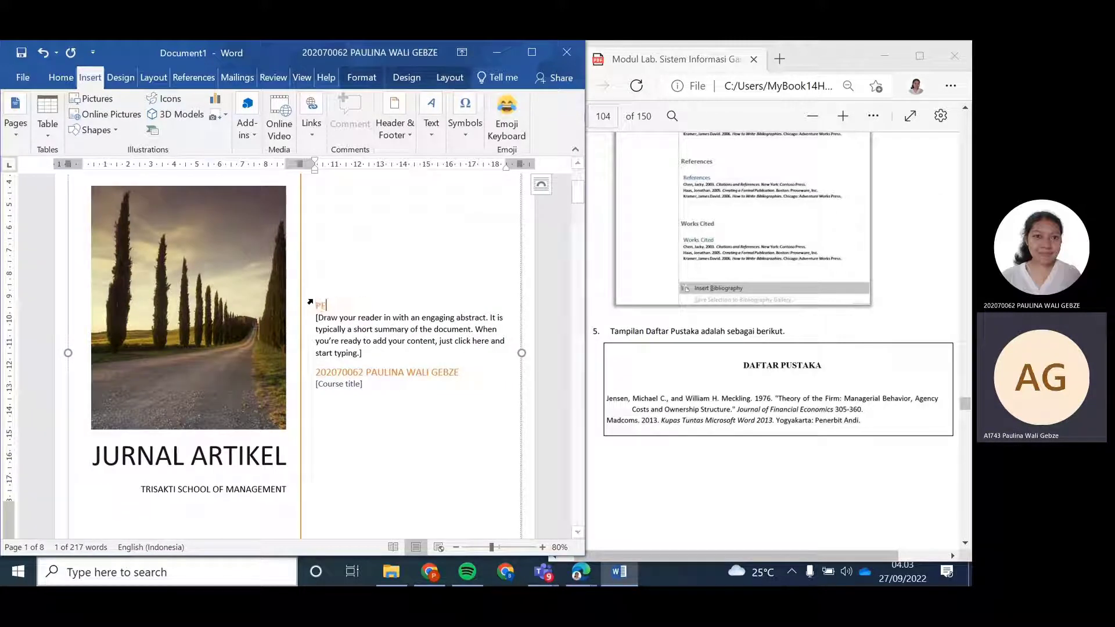
{"action": "type", "text": "NGRAUH"}
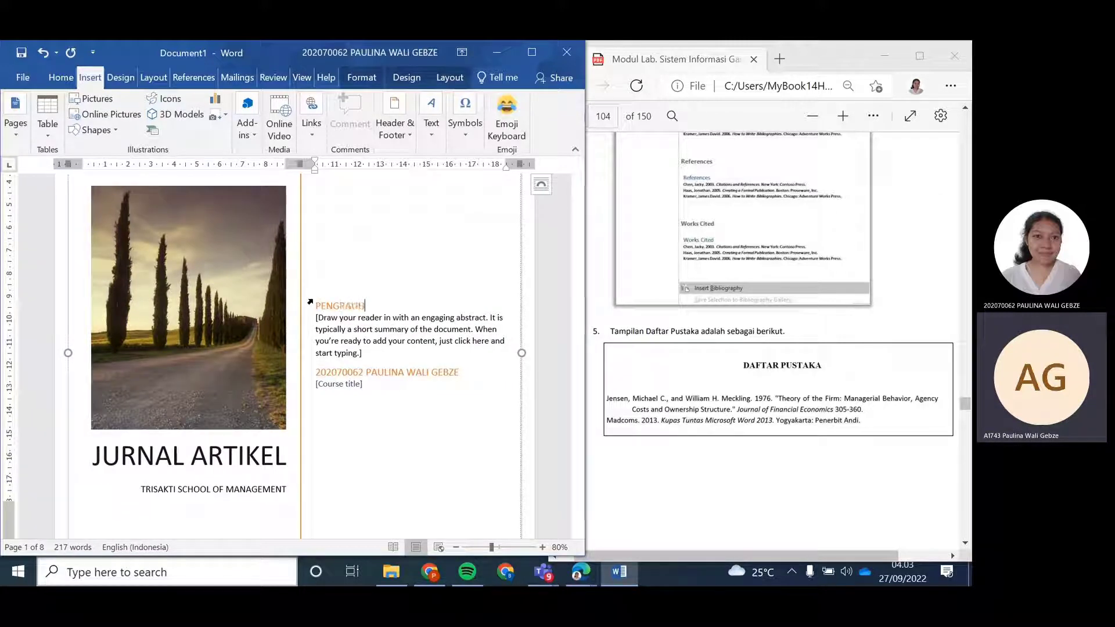
{"action": "key", "text": "BackSpace"}
{"action": "key", "text": "BackSpace"}
{"action": "type", "text": "UH"}
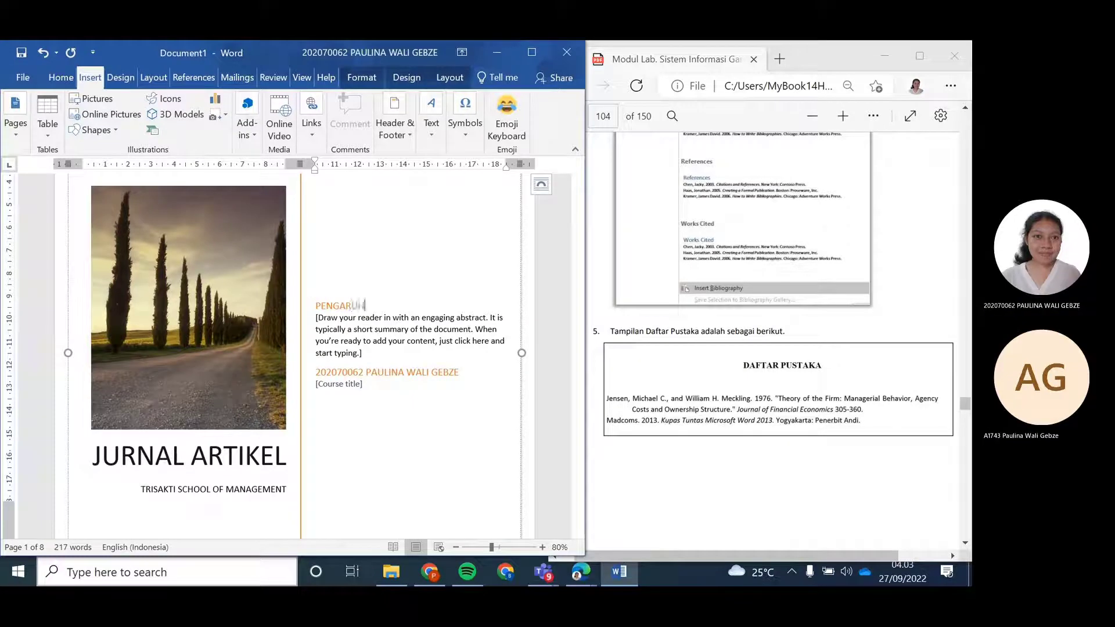
{"action": "type", "text": " ROA TH"}
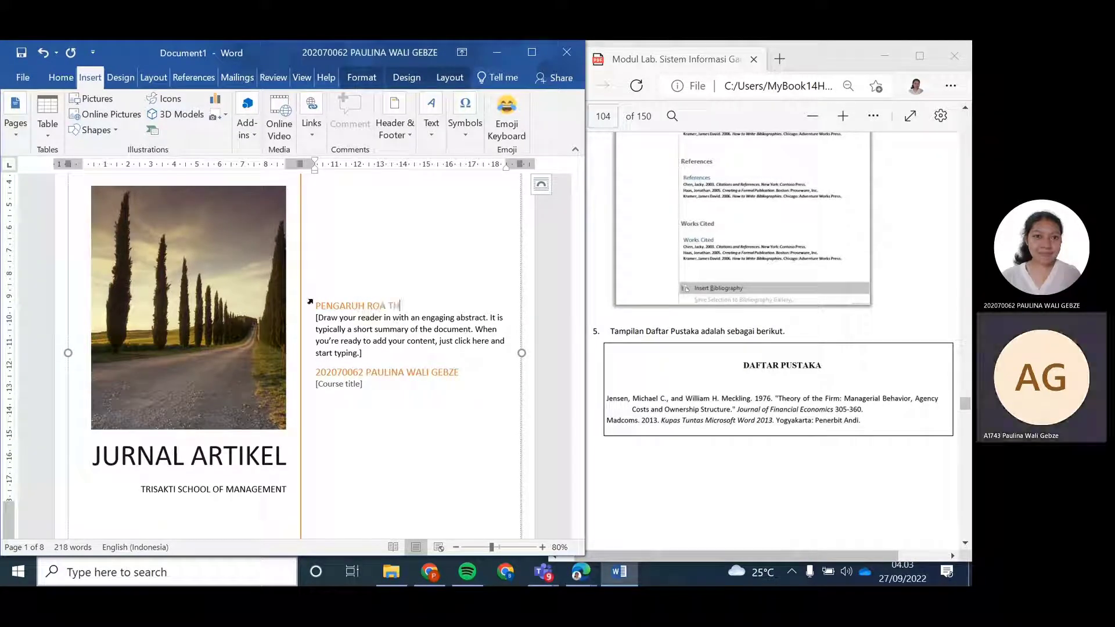
{"action": "type", "text": "D KENAIKAN"}
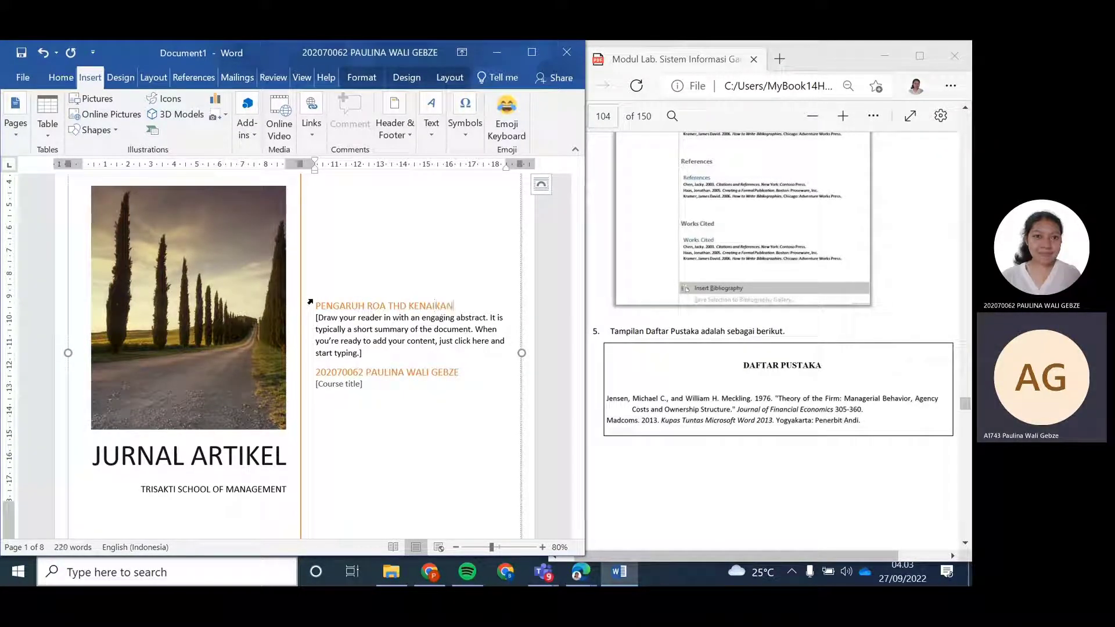
{"action": "type", "text": " HARGA SAHAM"}
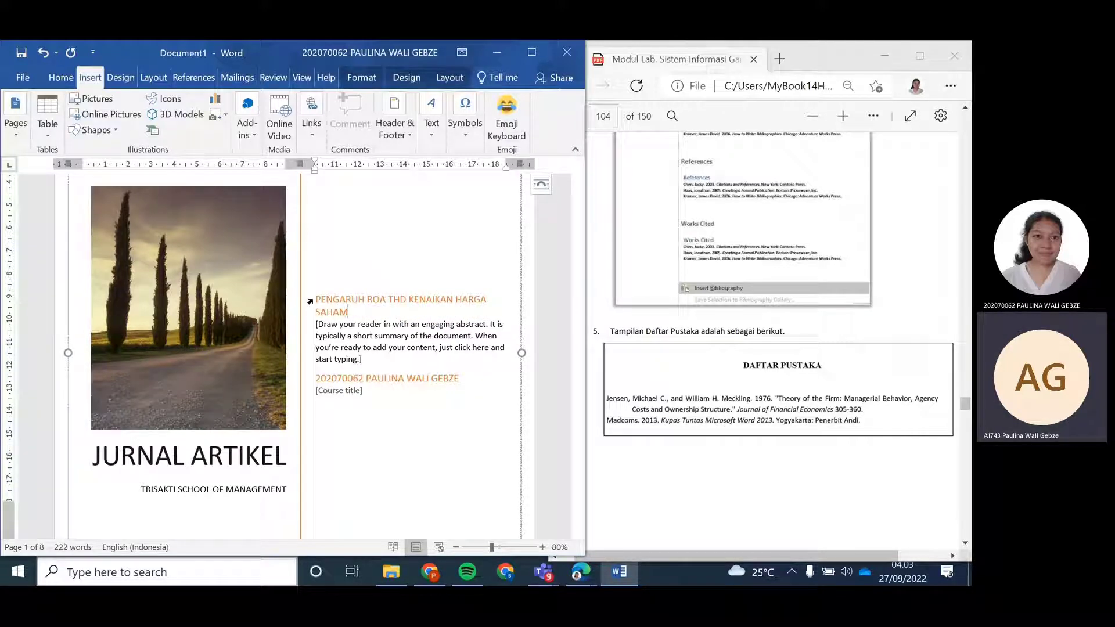
Select the course title placeholder and look over the whole cover page layout
{"action": "left_click", "coordinate": [362, 390]}
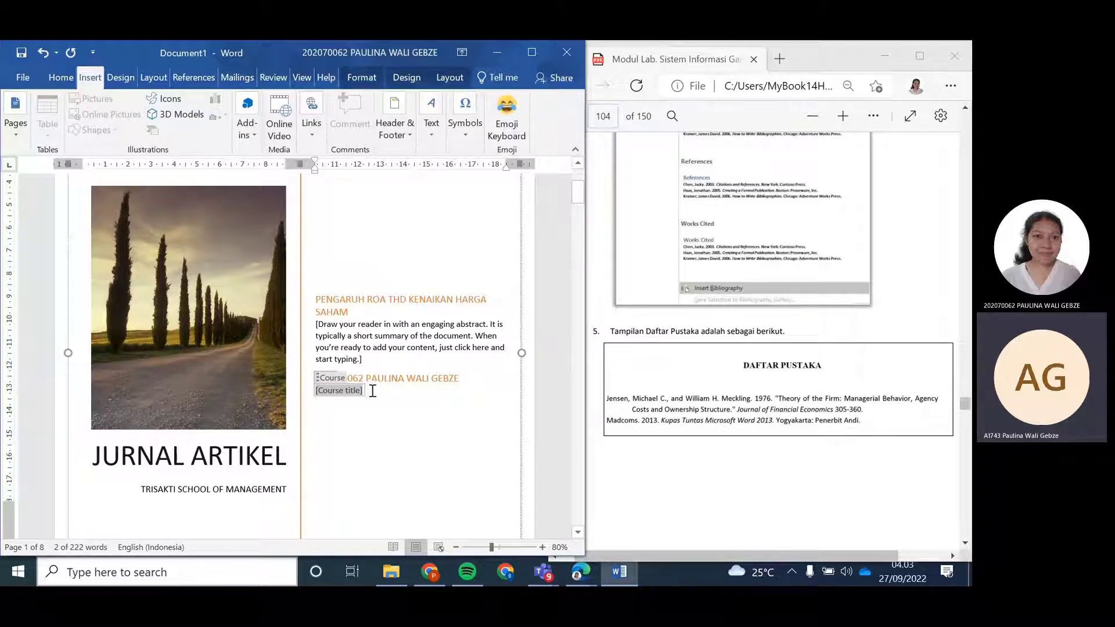
{"action": "scroll", "coordinate": [336, 256], "scroll_direction": "up", "scroll_amount": 3}
{"action": "scroll", "coordinate": [259, 296], "scroll_direction": "up", "scroll_amount": 3}
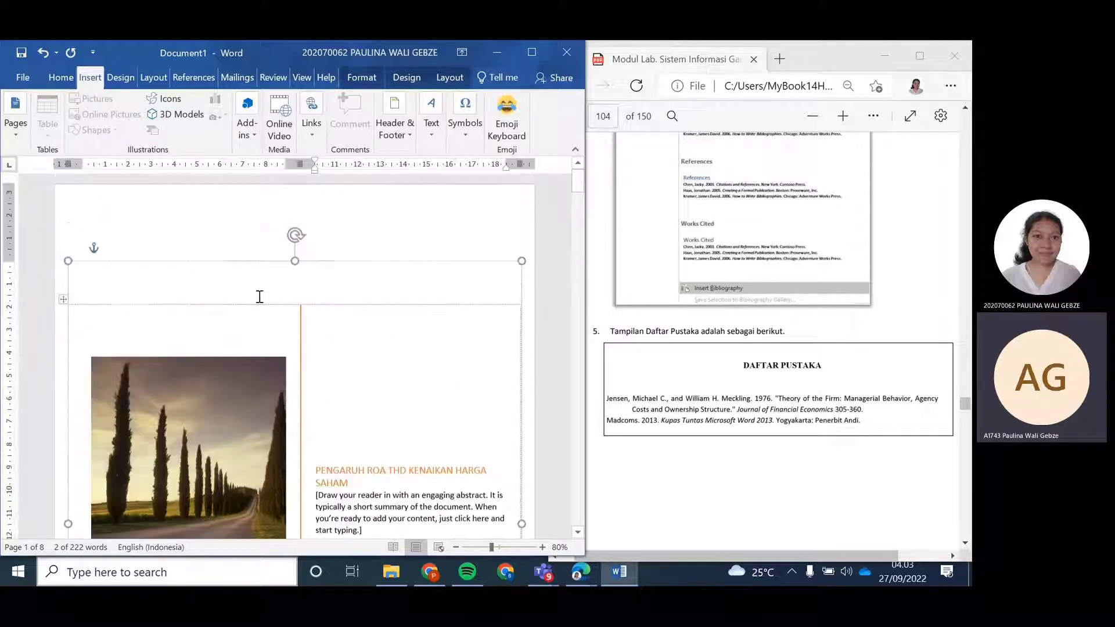
{"action": "scroll", "coordinate": [259, 294], "scroll_direction": "down", "scroll_amount": 8}
{"action": "scroll", "coordinate": [359, 284], "scroll_direction": "down", "scroll_amount": 1}
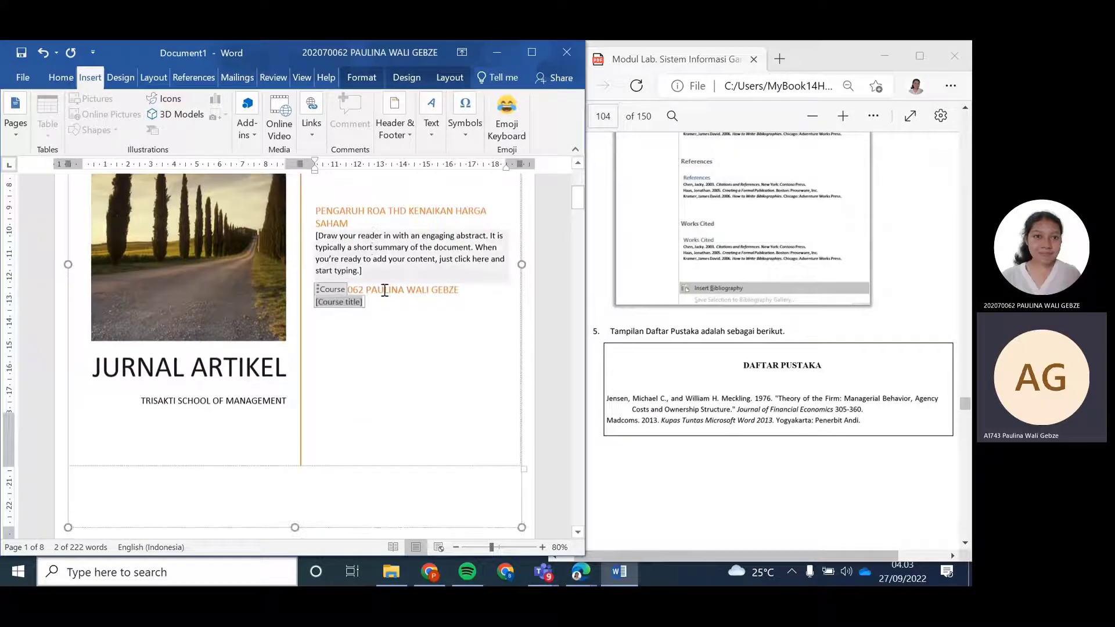
{"action": "scroll", "coordinate": [375, 331], "scroll_direction": "down", "scroll_amount": 2}
{"action": "scroll", "coordinate": [372, 326], "scroll_direction": "up", "scroll_amount": 3}
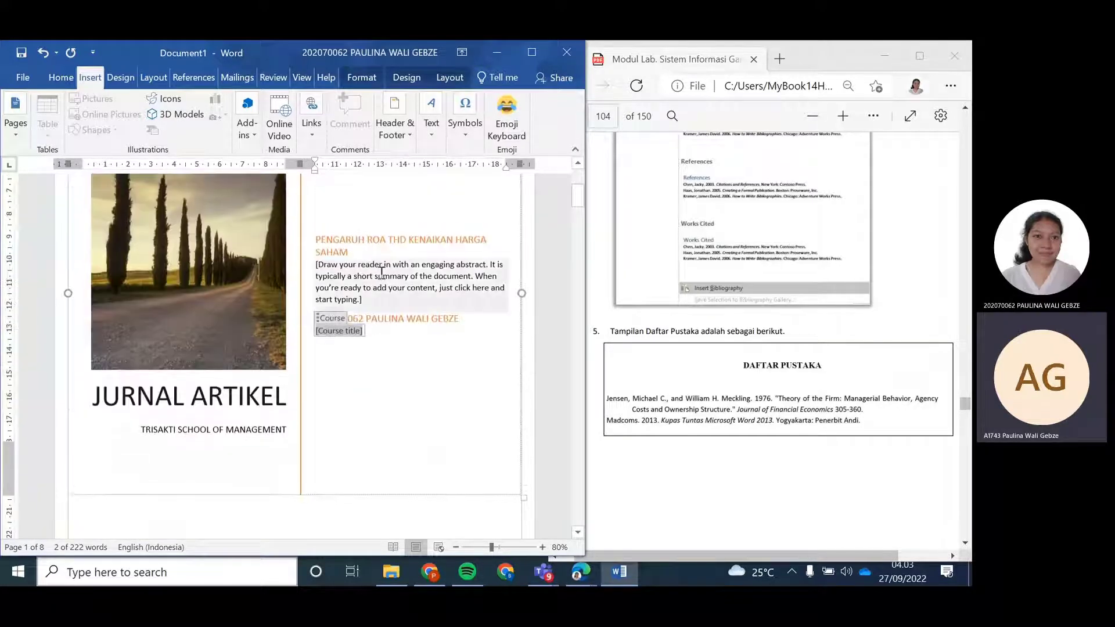
{"action": "left_click", "coordinate": [407, 272]}
{"action": "scroll", "coordinate": [378, 278], "scroll_direction": "up", "scroll_amount": 2}
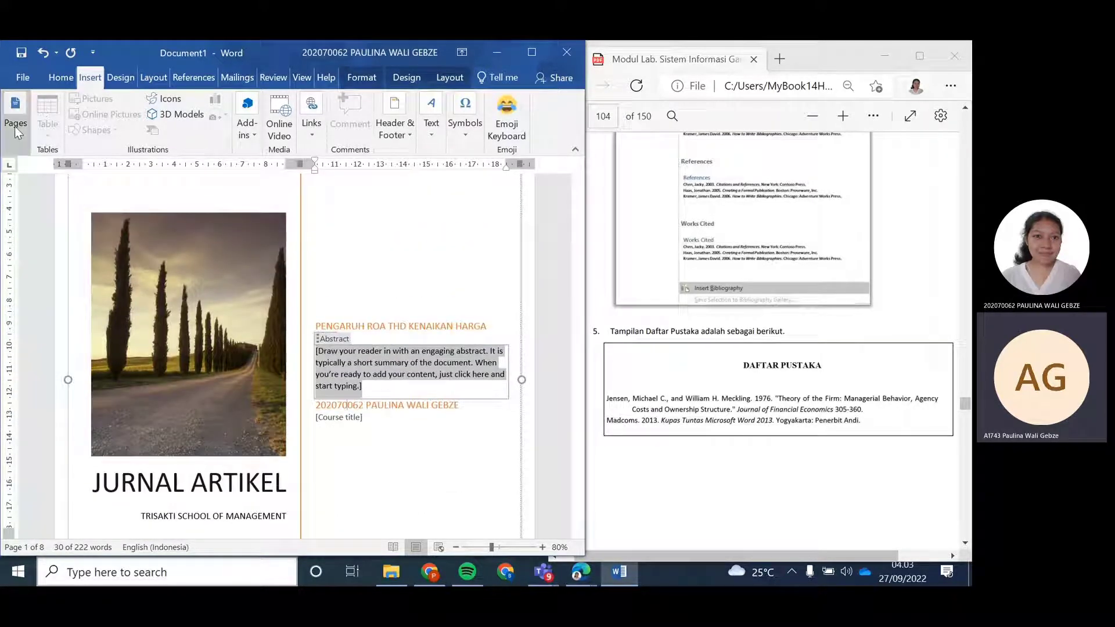
{"action": "left_click", "coordinate": [16, 119]}
{"action": "left_click", "coordinate": [458, 369]}
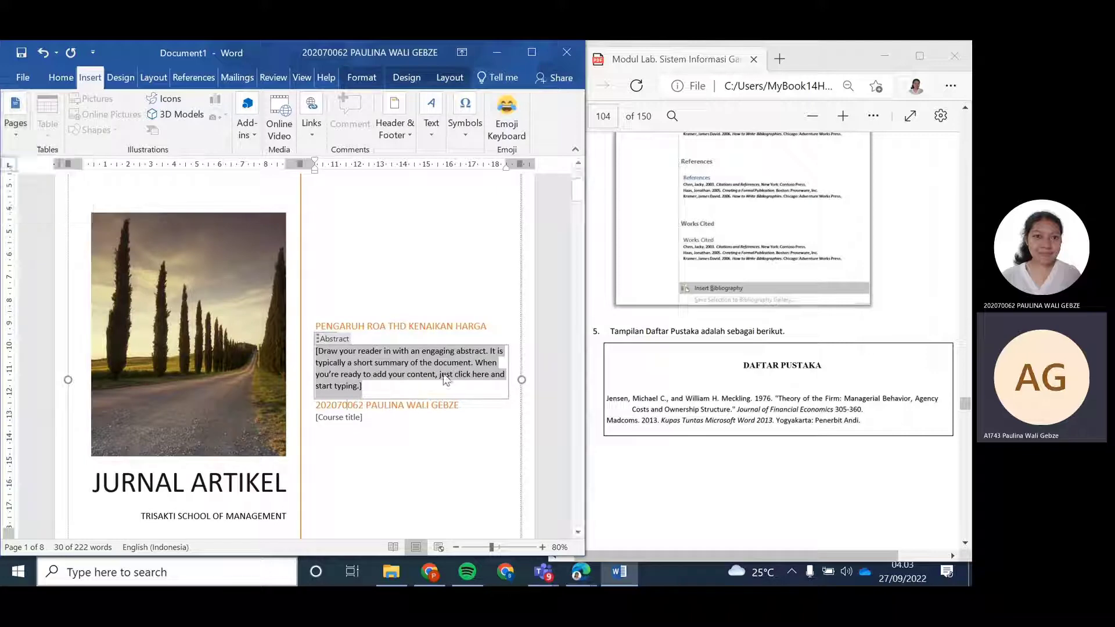
{"action": "left_click", "coordinate": [367, 326]}
{"action": "scroll", "coordinate": [352, 331], "scroll_direction": "down", "scroll_amount": 2}
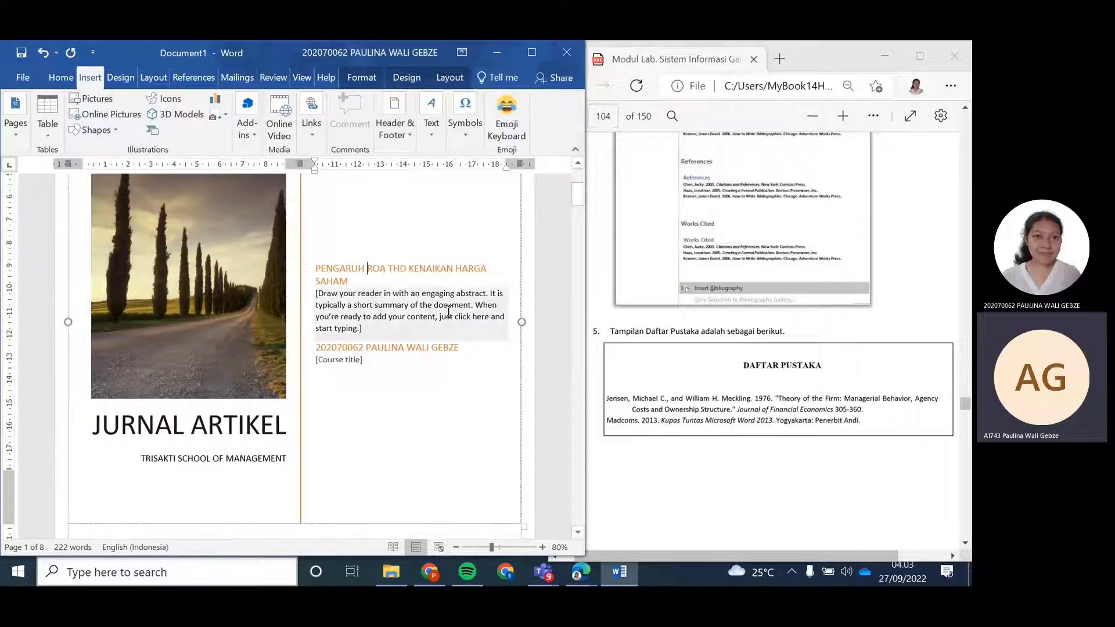
{"action": "scroll", "coordinate": [301, 327], "scroll_direction": "up", "scroll_amount": 2}
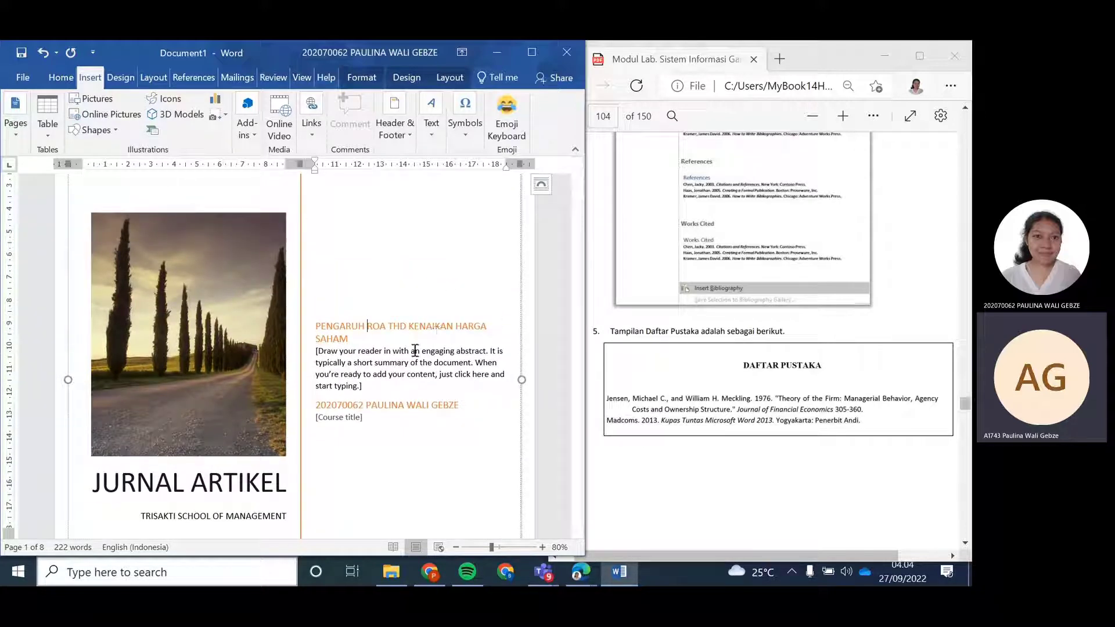
Delete the blank page between the cover page and the Daftar Isi page
{"action": "scroll", "coordinate": [458, 323], "scroll_direction": "down", "scroll_amount": 6}
{"action": "scroll", "coordinate": [438, 327], "scroll_direction": "down", "scroll_amount": 3}
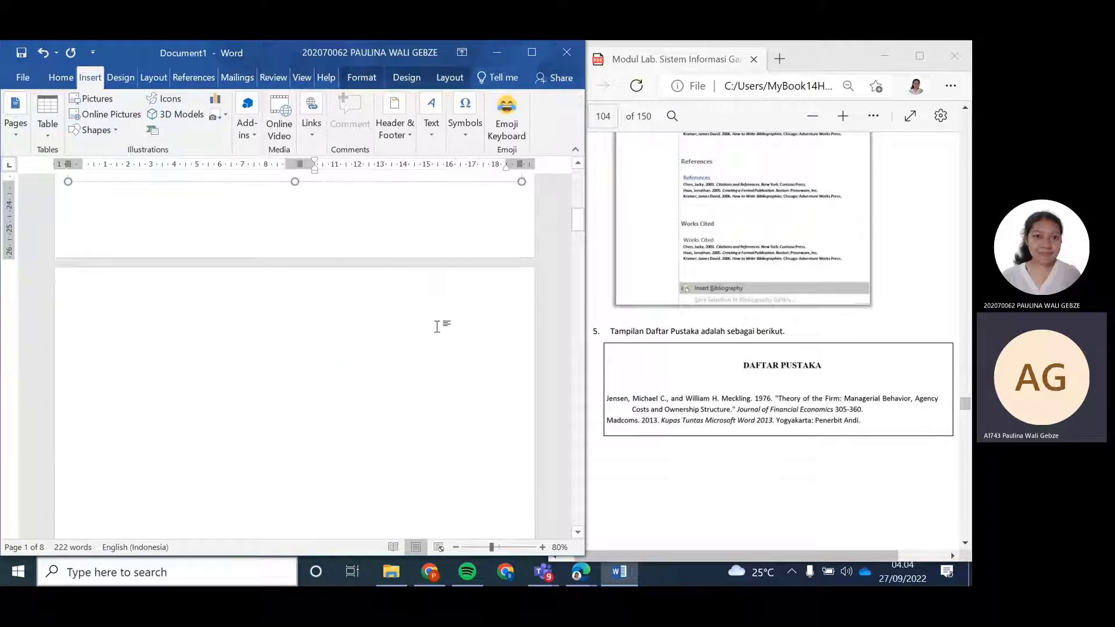
{"action": "scroll", "coordinate": [425, 334], "scroll_direction": "down", "scroll_amount": 4}
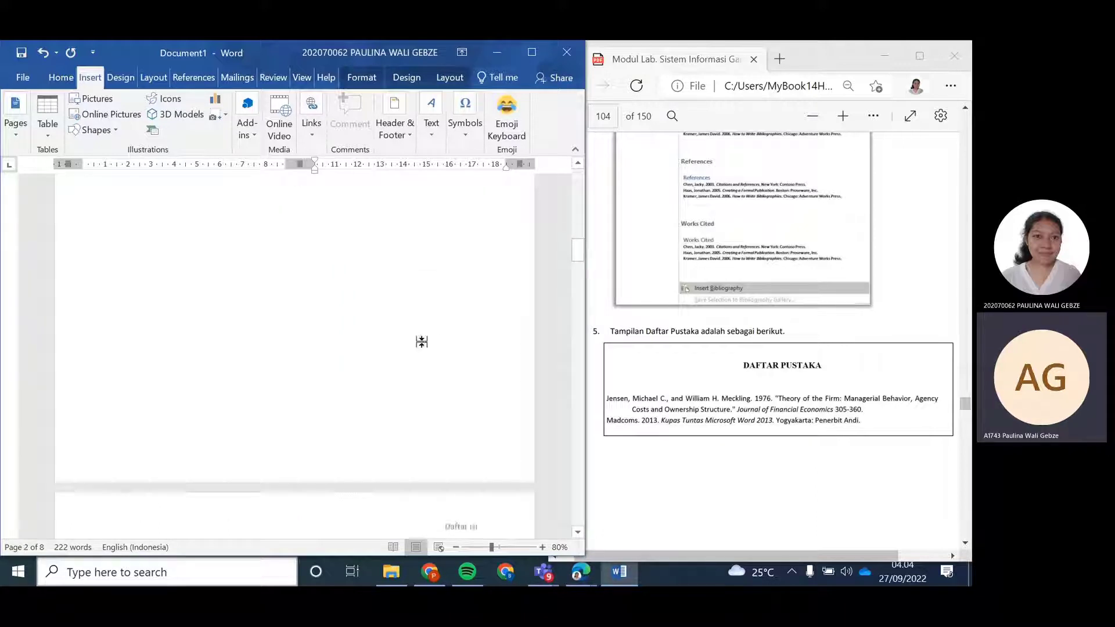
{"action": "scroll", "coordinate": [415, 343], "scroll_direction": "up", "scroll_amount": 4}
{"action": "left_click", "coordinate": [405, 352]}
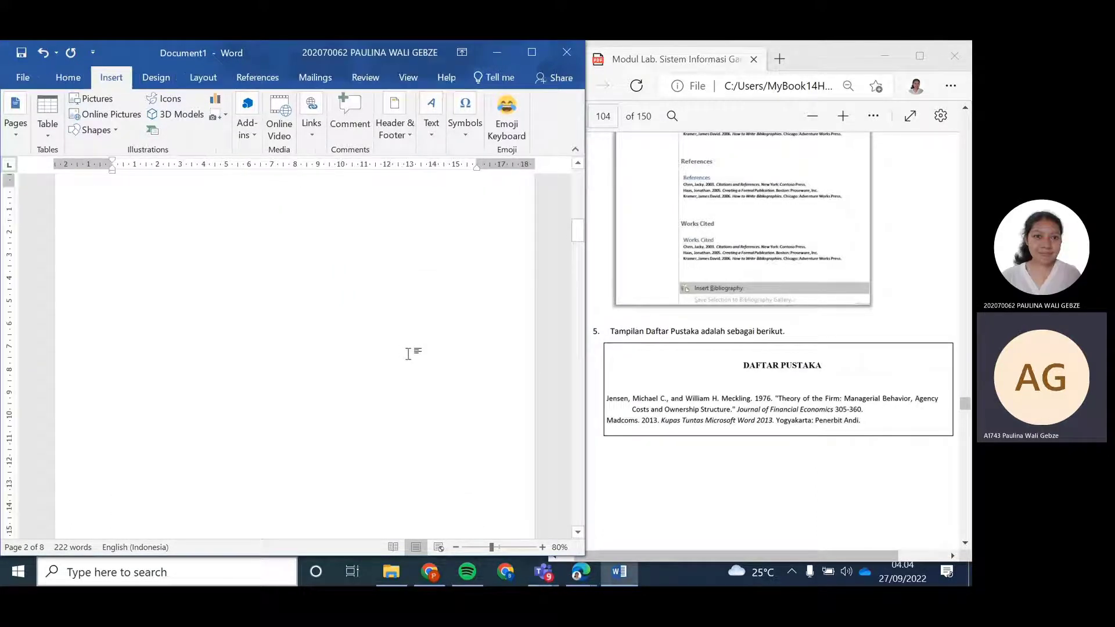
{"action": "scroll", "coordinate": [406, 351], "scroll_direction": "up", "scroll_amount": 3}
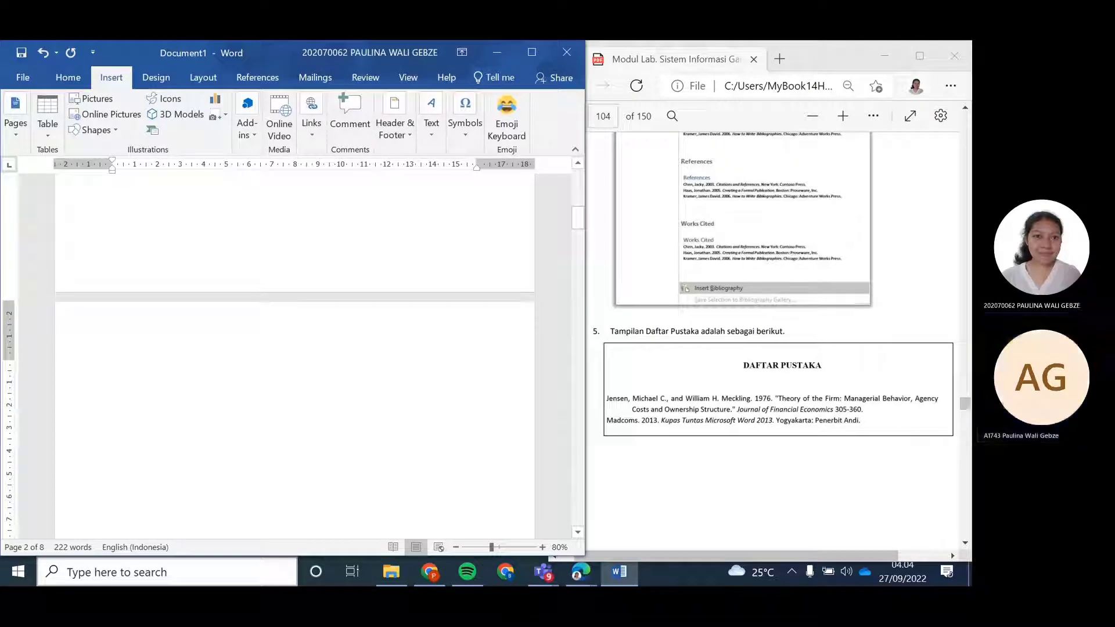
{"action": "key", "text": "BackSpace"}
Review the Daftar Isi, the list of figures, and the BAB I and BAB II pages with their captioned shapes
{"action": "scroll", "coordinate": [275, 379], "scroll_direction": "down", "scroll_amount": 10}
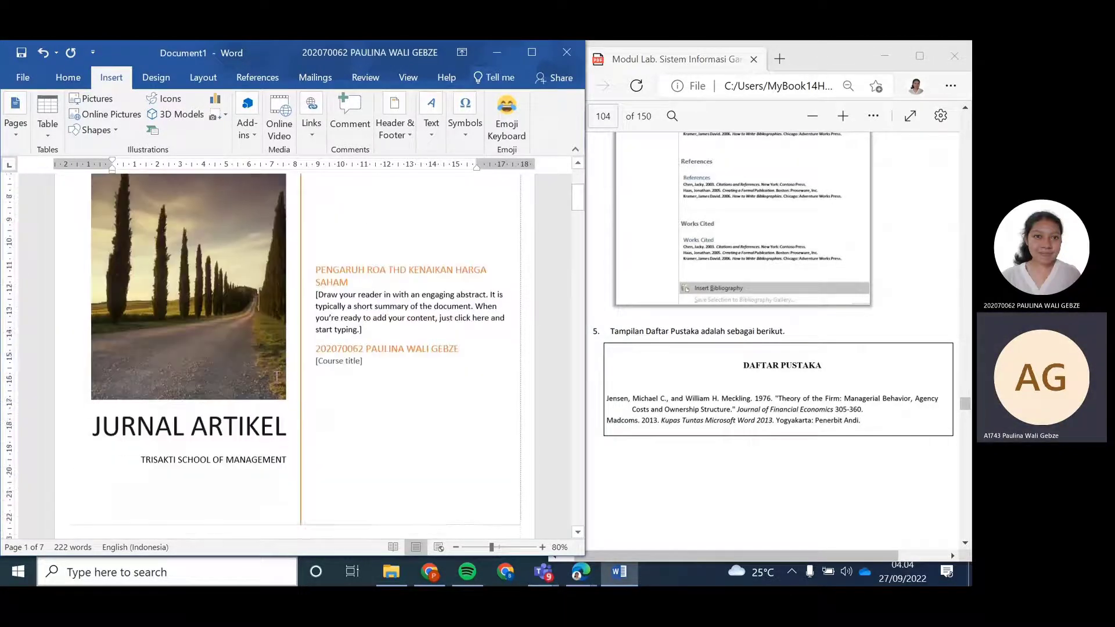
{"action": "scroll", "coordinate": [354, 378], "scroll_direction": "down", "scroll_amount": 10}
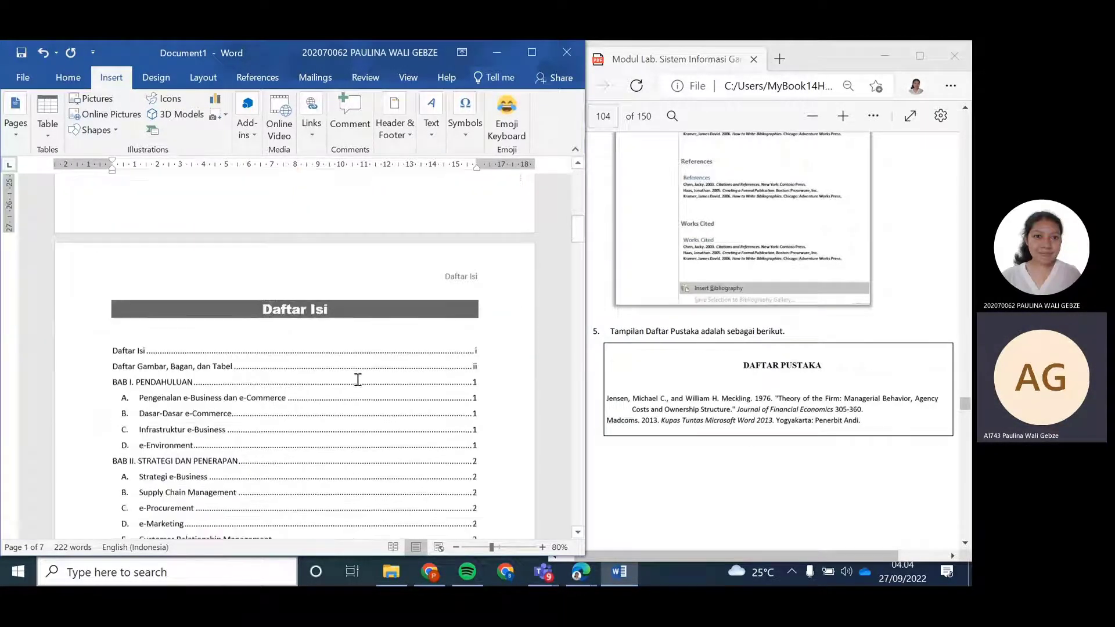
{"action": "scroll", "coordinate": [357, 380], "scroll_direction": "down", "scroll_amount": 8}
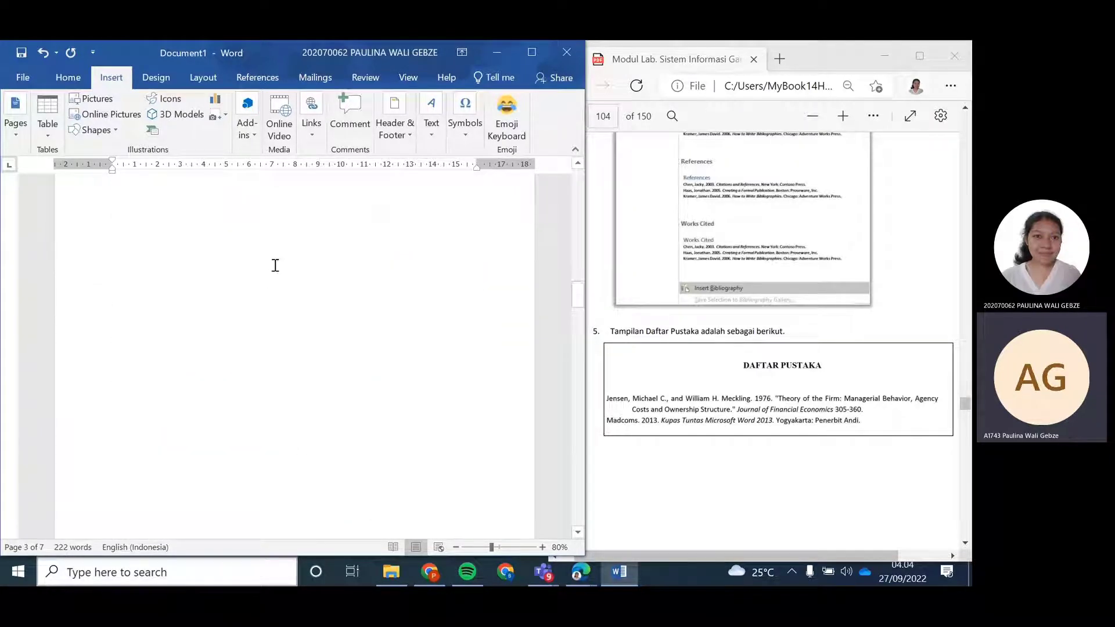
{"action": "scroll", "coordinate": [274, 264], "scroll_direction": "up", "scroll_amount": 5}
{"action": "scroll", "coordinate": [286, 291], "scroll_direction": "down", "scroll_amount": 9}
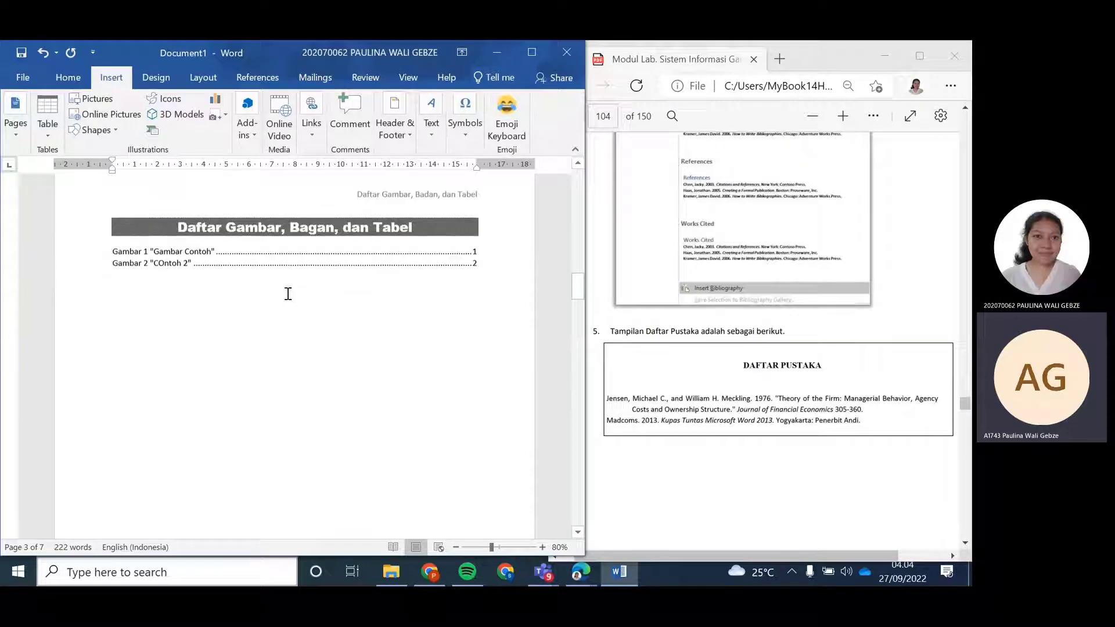
{"action": "scroll", "coordinate": [273, 337], "scroll_direction": "down", "scroll_amount": 2}
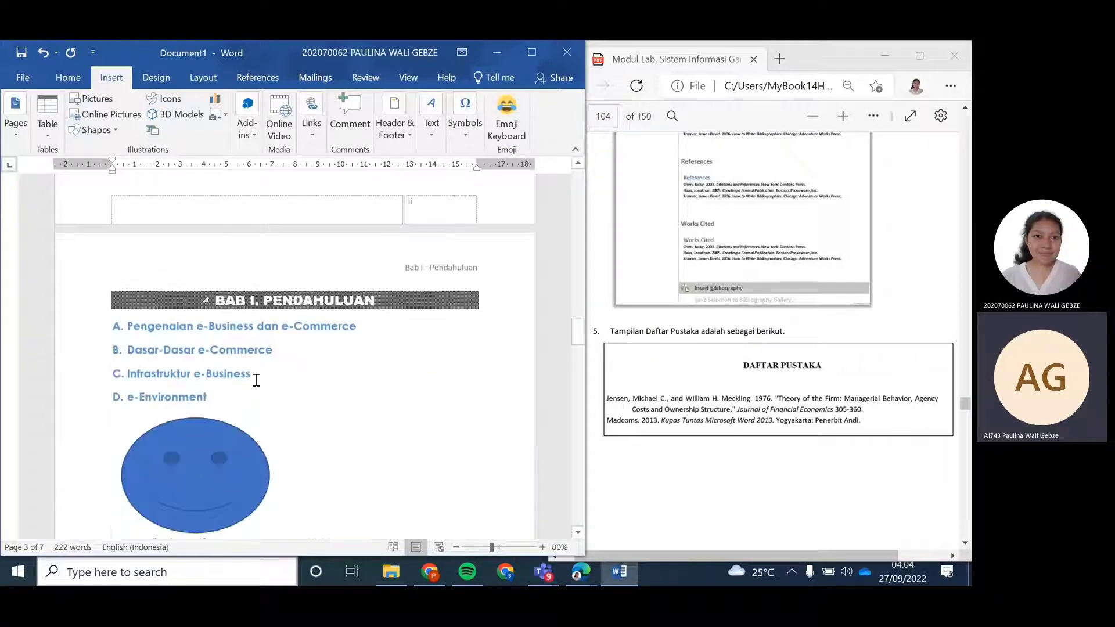
{"action": "scroll", "coordinate": [211, 444], "scroll_direction": "down", "scroll_amount": 2}
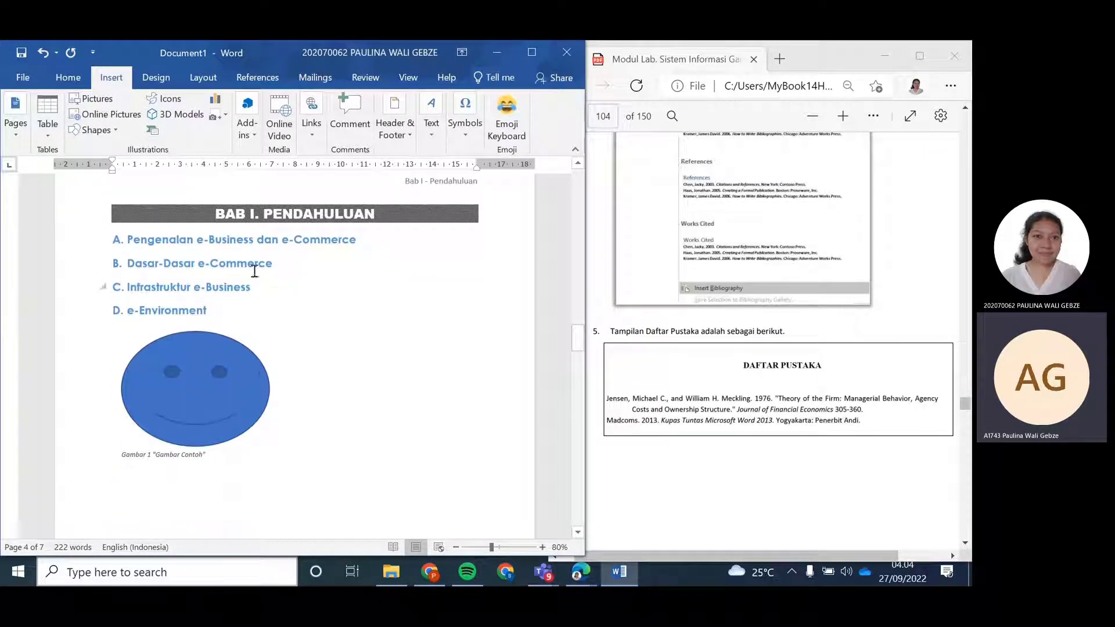
{"action": "scroll", "coordinate": [340, 314], "scroll_direction": "up", "scroll_amount": 6}
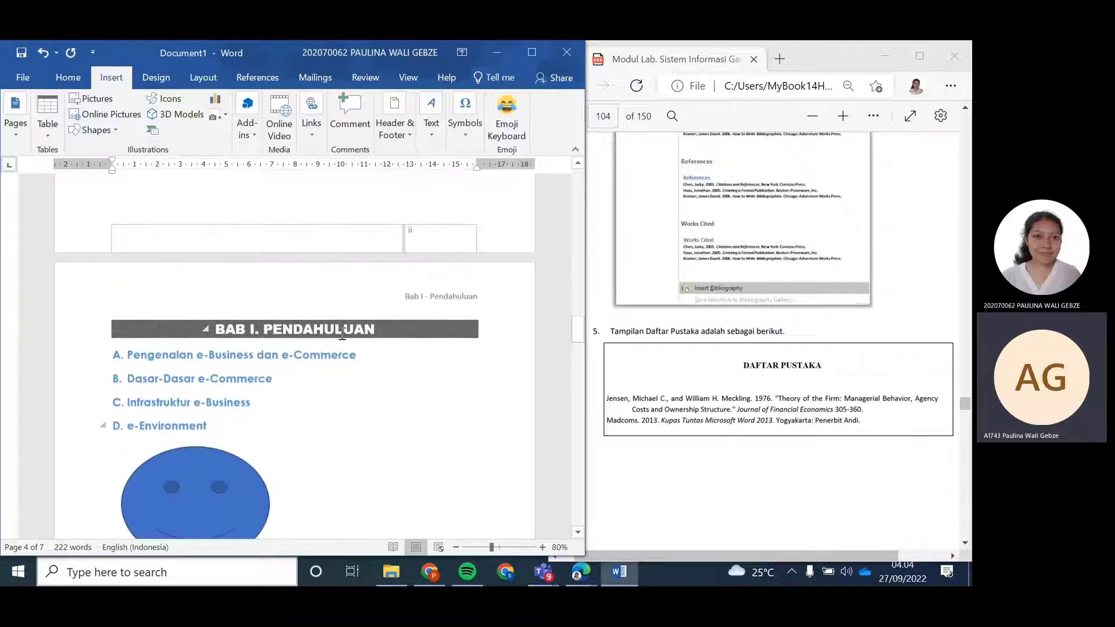
{"action": "scroll", "coordinate": [340, 335], "scroll_direction": "down", "scroll_amount": 6}
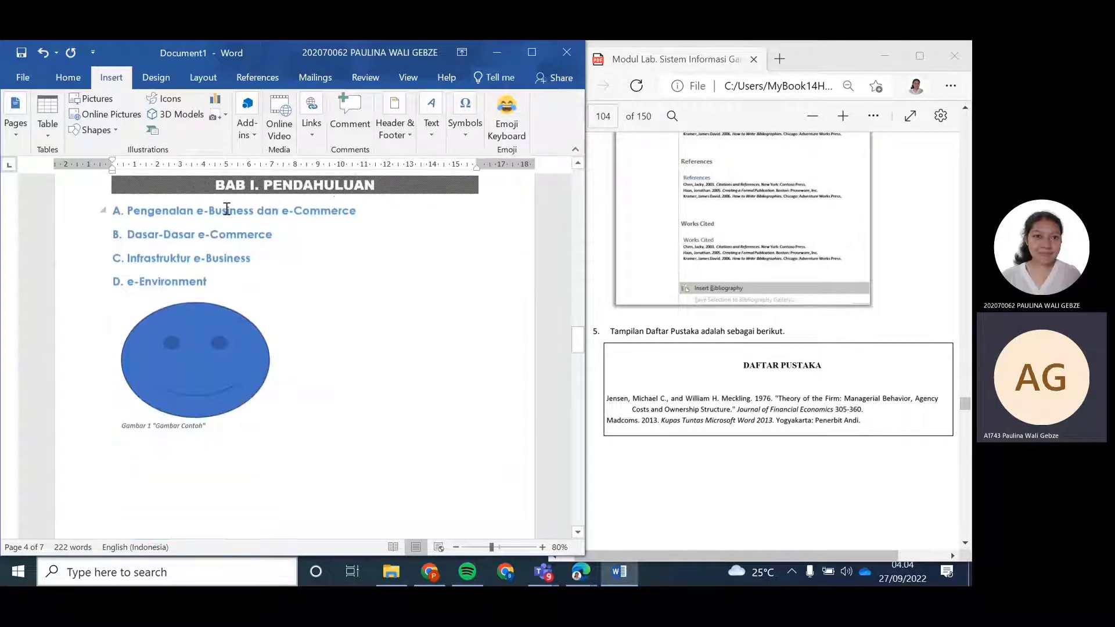
{"action": "scroll", "coordinate": [289, 291], "scroll_direction": "down", "scroll_amount": 5}
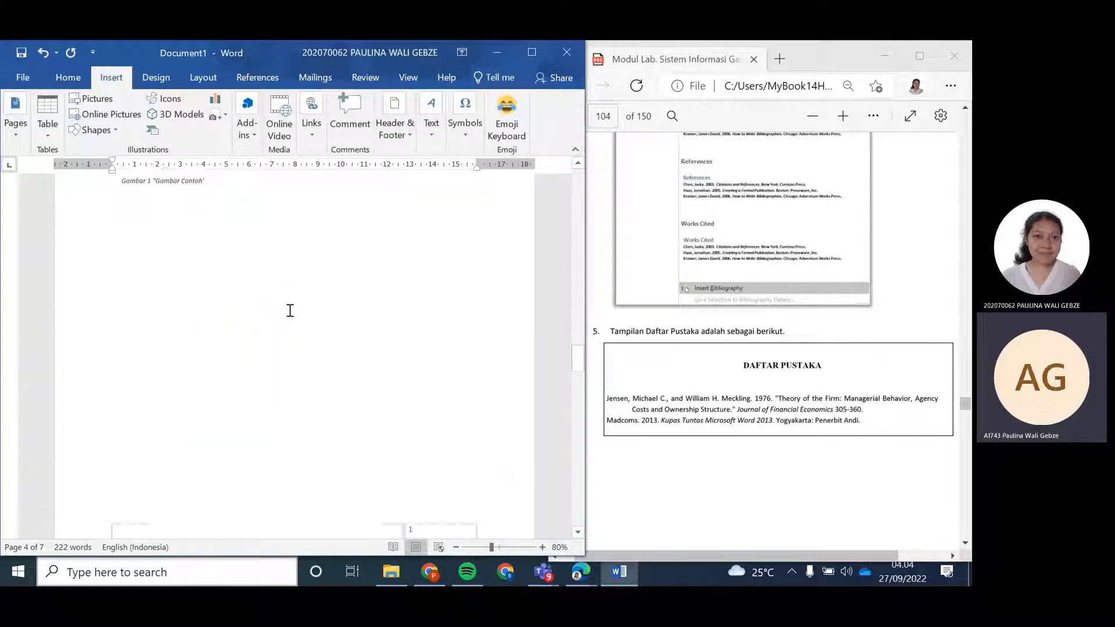
{"action": "scroll", "coordinate": [289, 321], "scroll_direction": "down", "scroll_amount": 10}
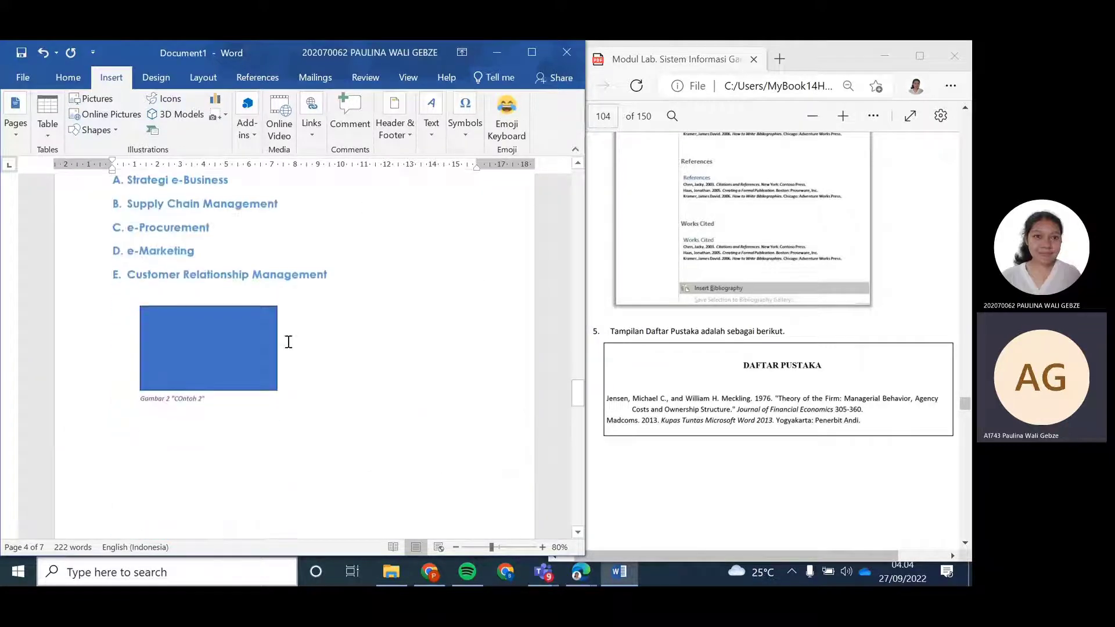
Check the citation in BAB III and the bibliography under REFERENSI, and return to the cover page
{"action": "scroll", "coordinate": [289, 347], "scroll_direction": "down", "scroll_amount": 5}
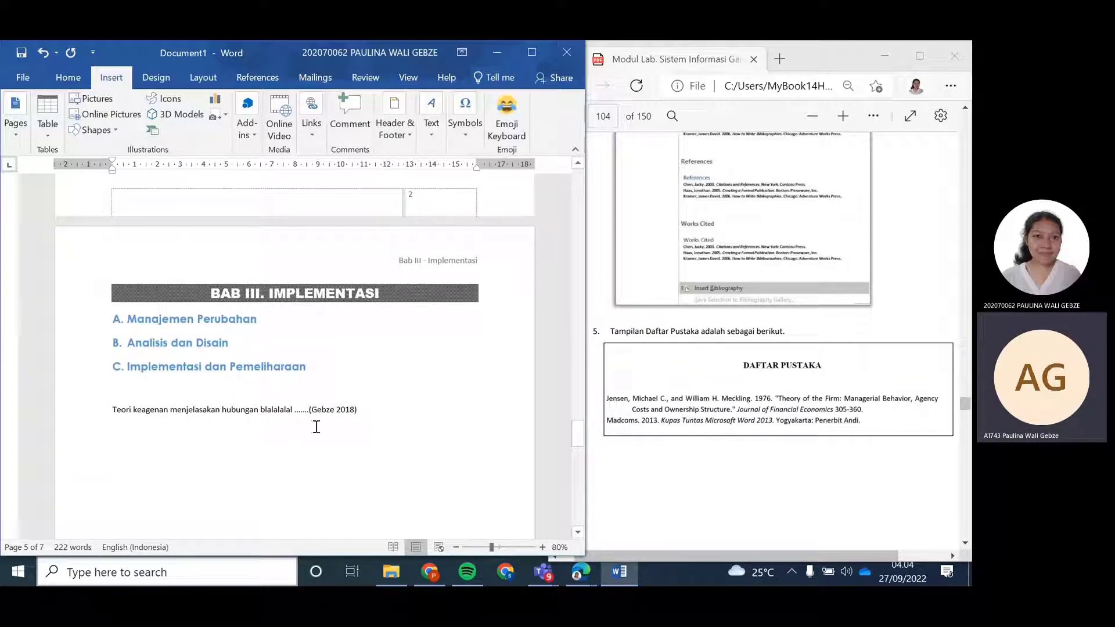
{"action": "scroll", "coordinate": [288, 410], "scroll_direction": "down", "scroll_amount": 1}
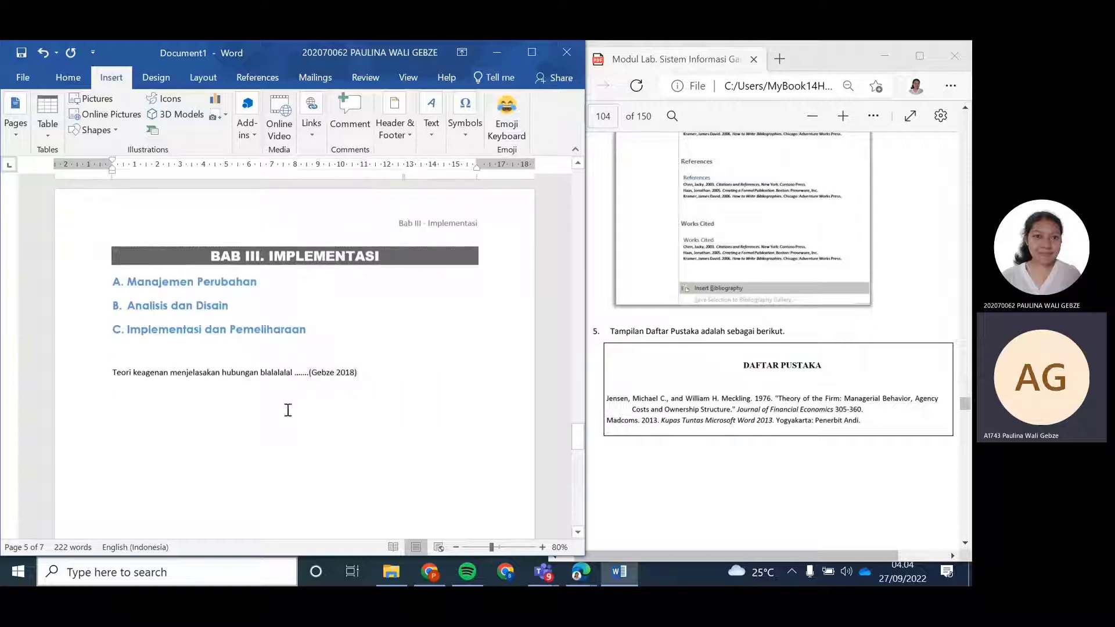
{"action": "scroll", "coordinate": [288, 410], "scroll_direction": "down", "scroll_amount": 1}
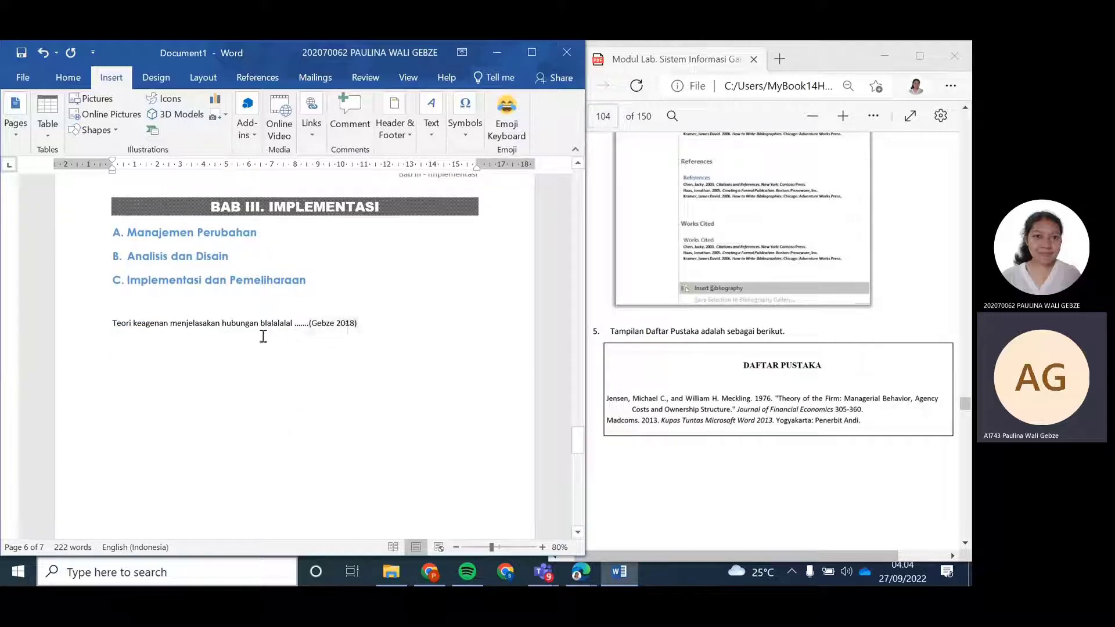
{"action": "scroll", "coordinate": [281, 331], "scroll_direction": "down", "scroll_amount": 10}
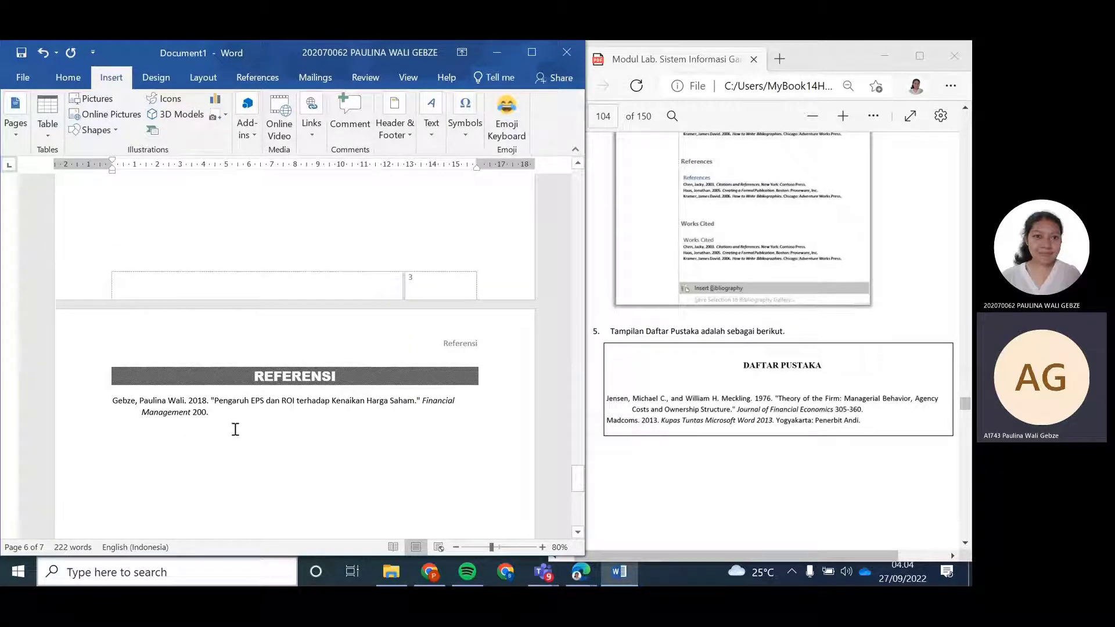
{"action": "scroll", "coordinate": [244, 424], "scroll_direction": "down", "scroll_amount": 5}
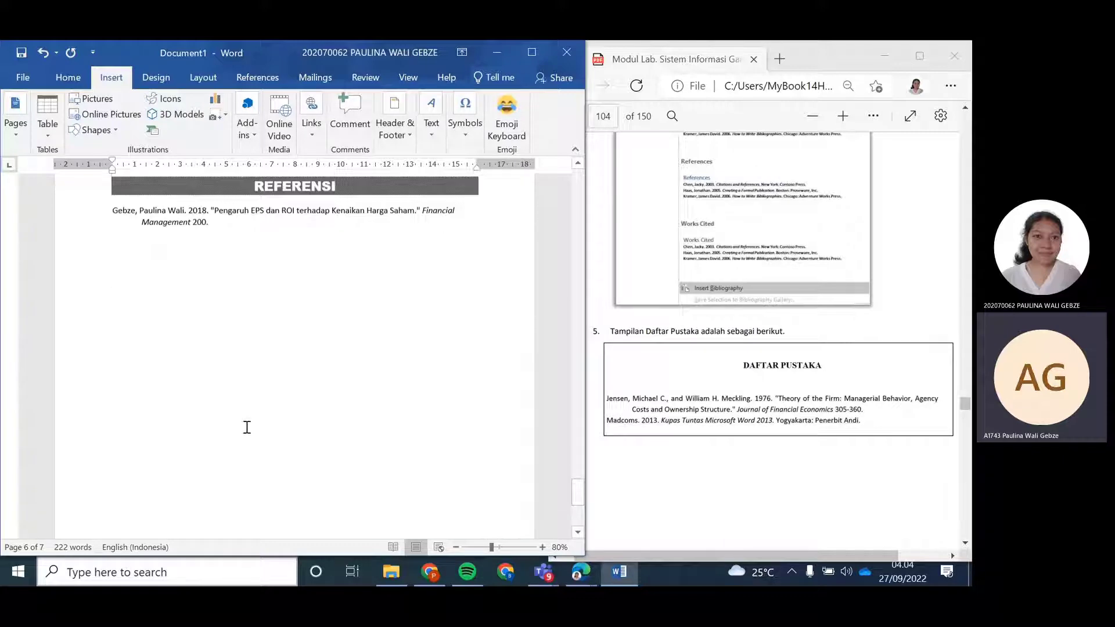
{"action": "scroll", "coordinate": [393, 416], "scroll_direction": "up", "scroll_amount": 3}
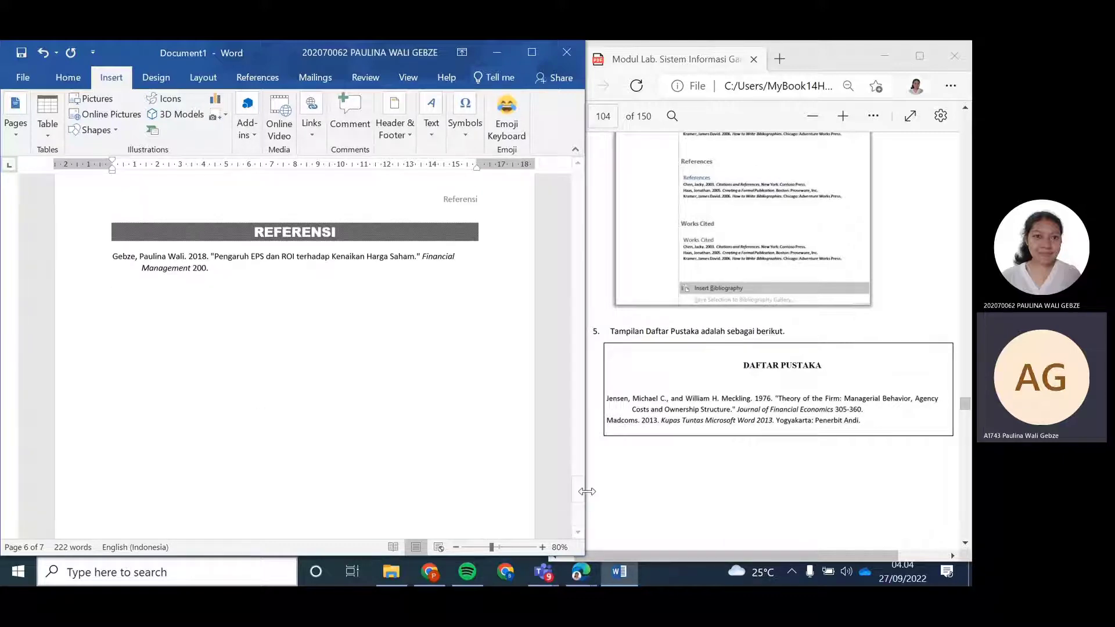
{"action": "left_click_drag", "start_coordinate": [583, 485], "coordinate": [573, 177]}
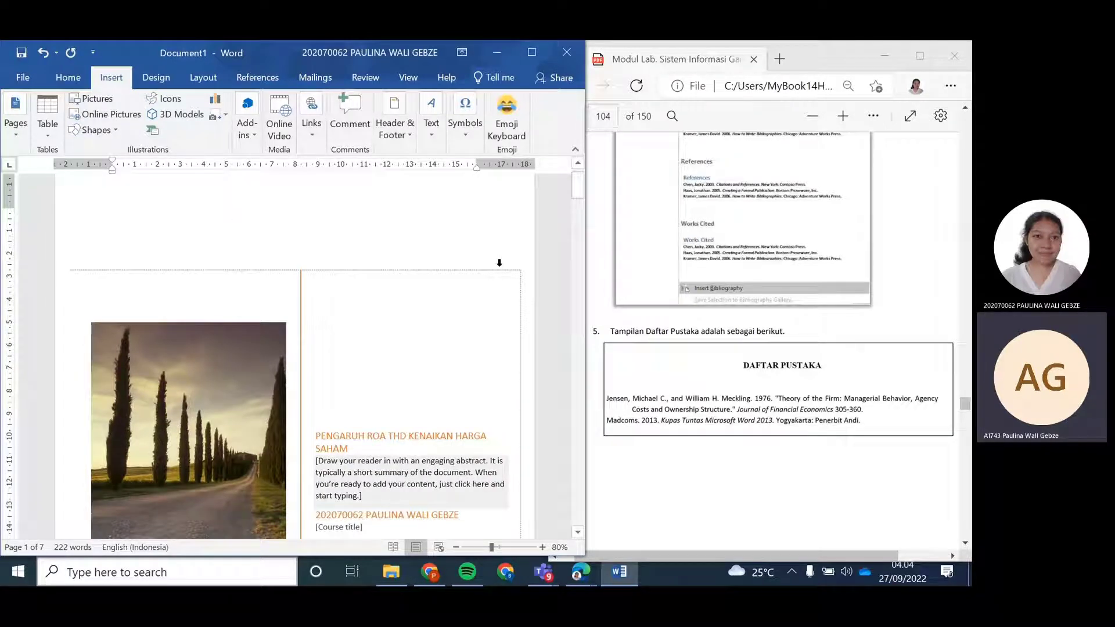
{"action": "scroll", "coordinate": [300, 293], "scroll_direction": "down", "scroll_amount": 3}
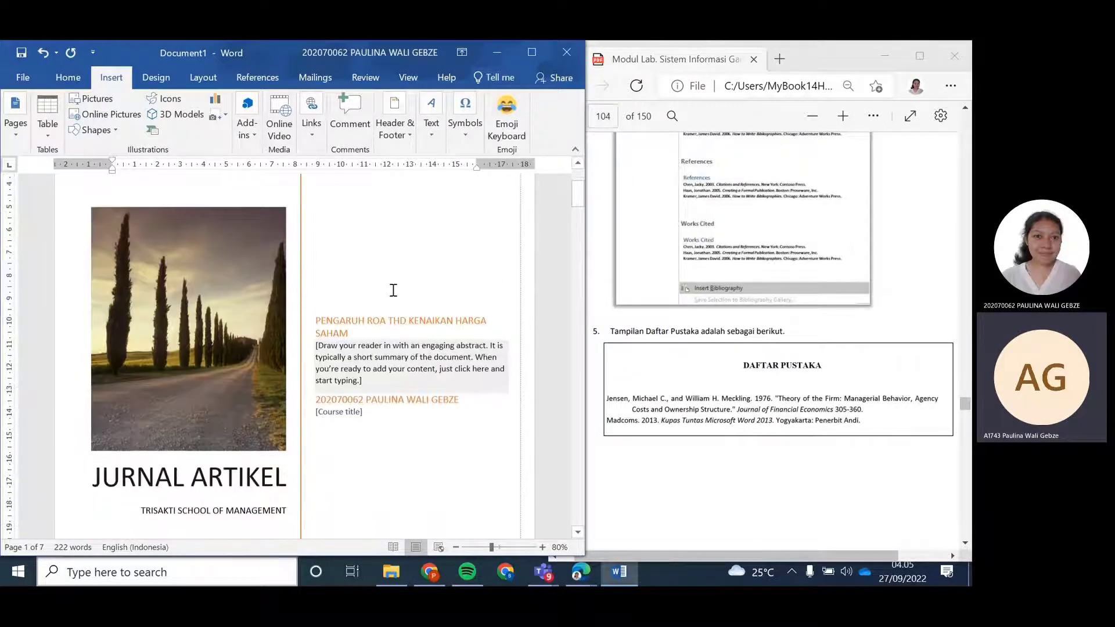